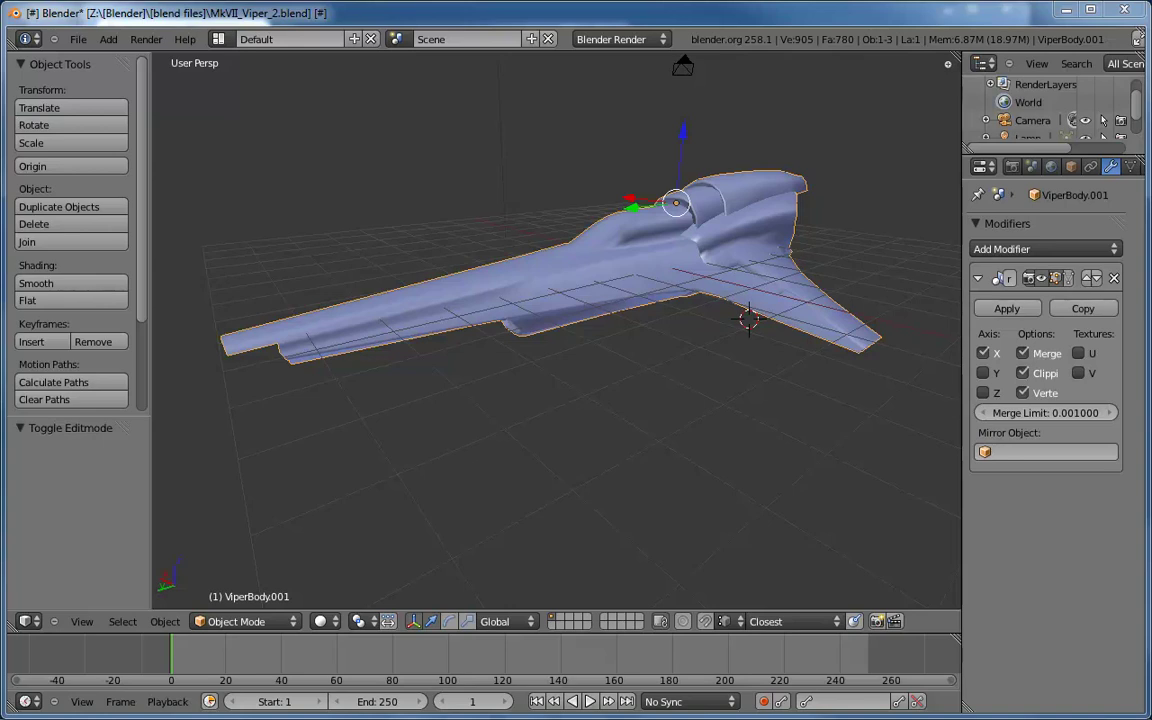
Examine the fighter body from several angles and compare its underside intake and nose opening with the reference photo viper-mk-vii-08.jpg
{"action": "middle_click_drag", "start_coordinate": [760, 300], "coordinate": [660, 350]}
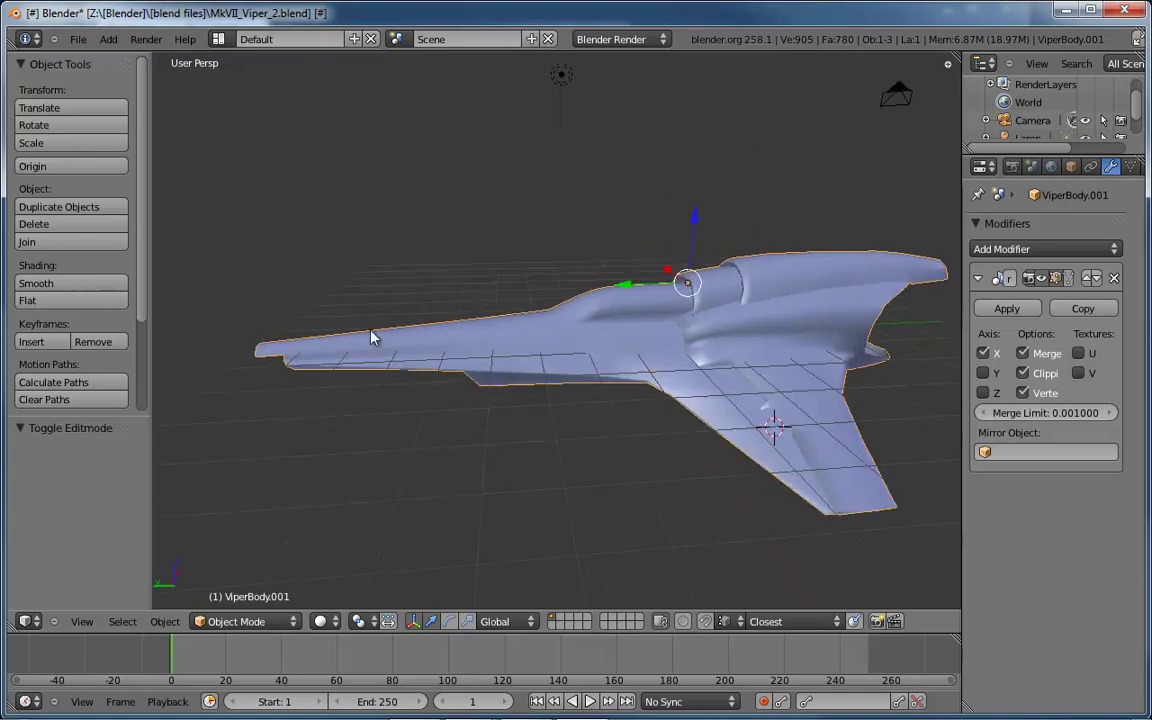
{"action": "middle_click_drag", "start_coordinate": [381, 365], "coordinate": [540, 342]}
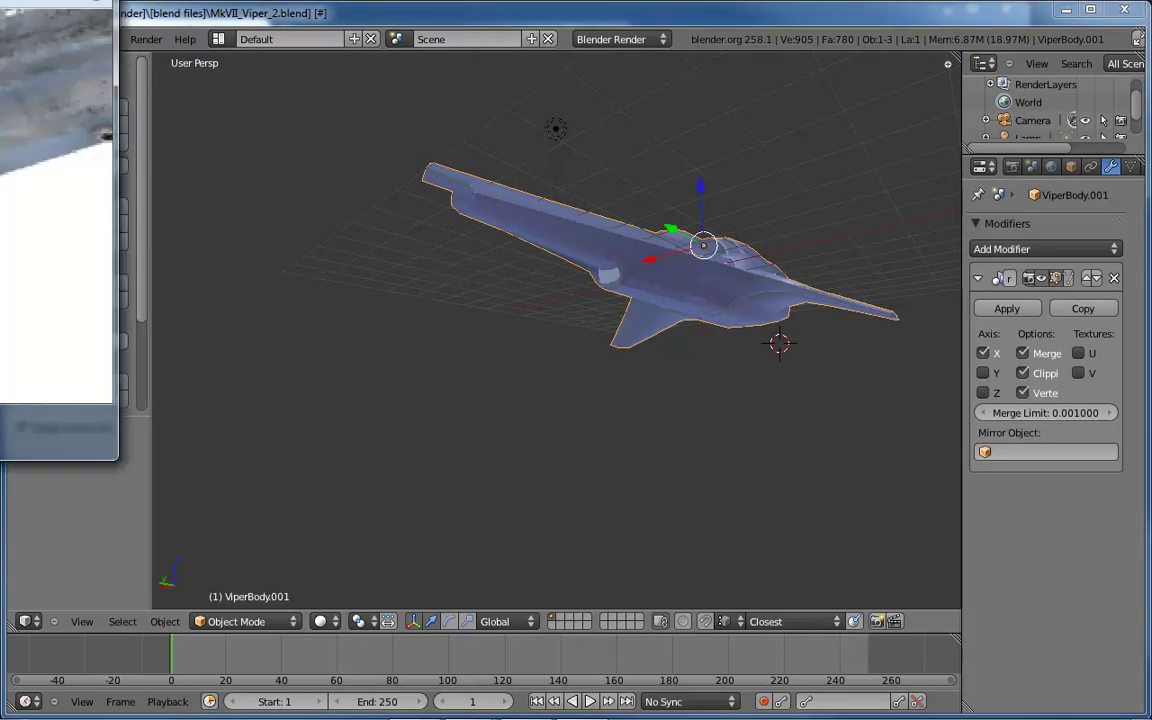
{"action": "left_click_drag", "start_coordinate": [0, 40], "coordinate": [668, 97]}
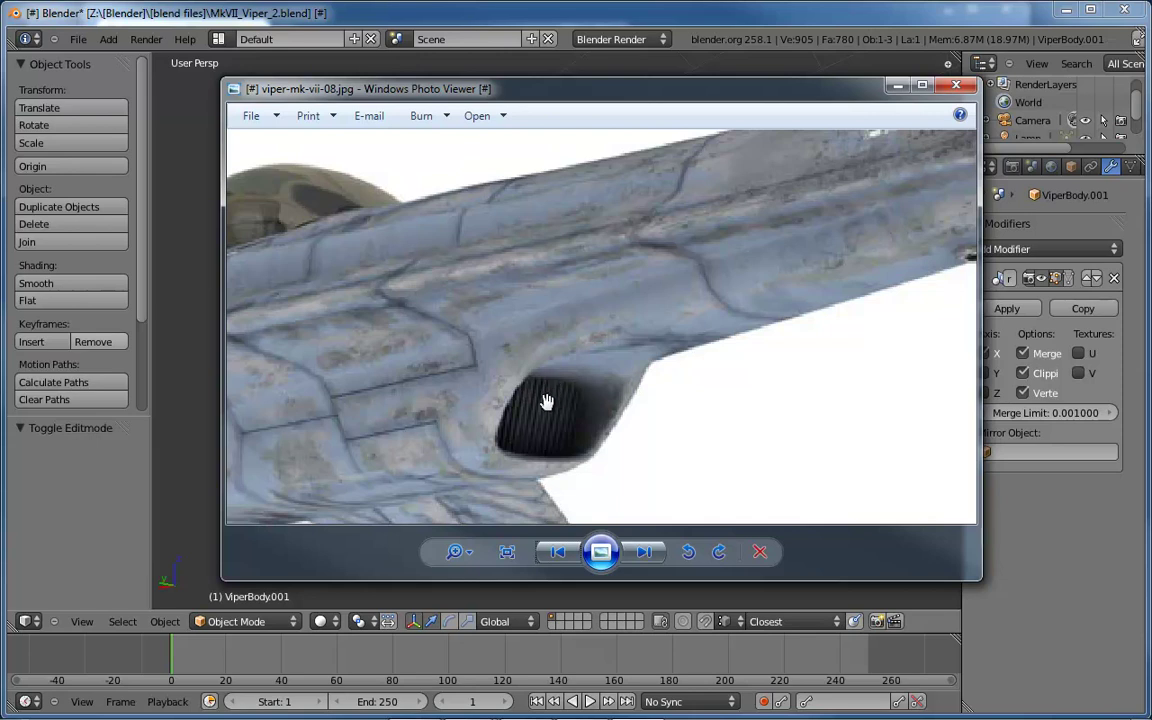
{"action": "left_click_drag", "start_coordinate": [840, 262], "coordinate": [430, 425]}
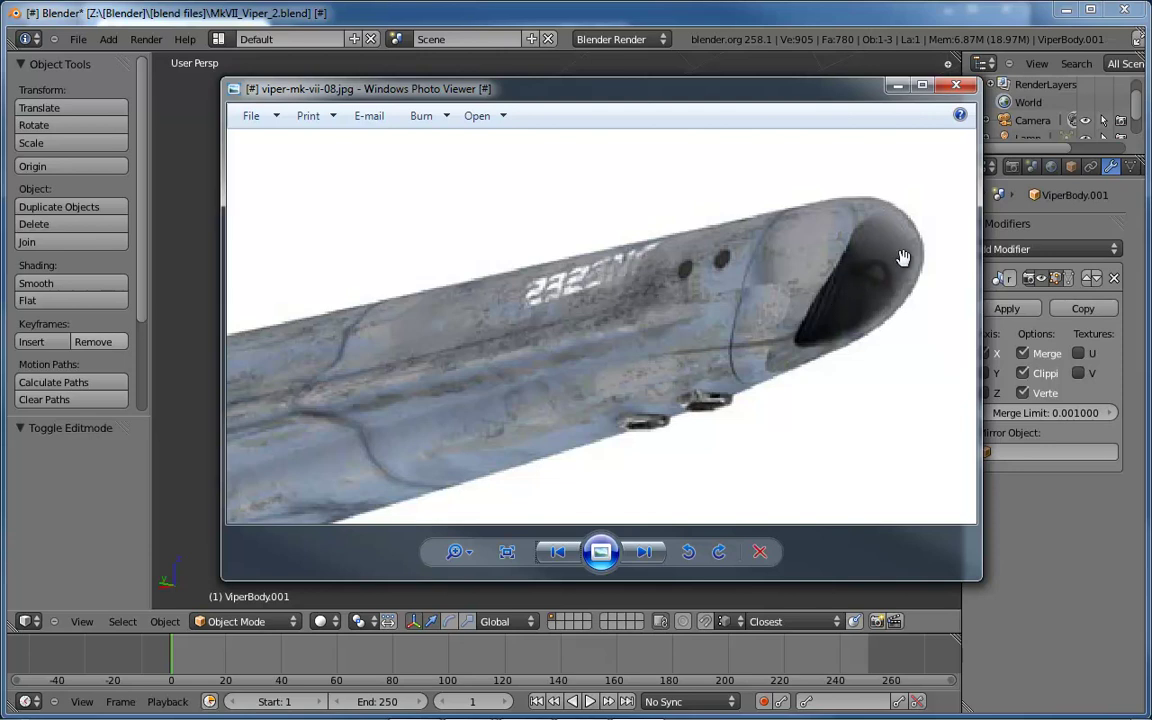
{"action": "left_click_drag", "start_coordinate": [404, 382], "coordinate": [684, 373]}
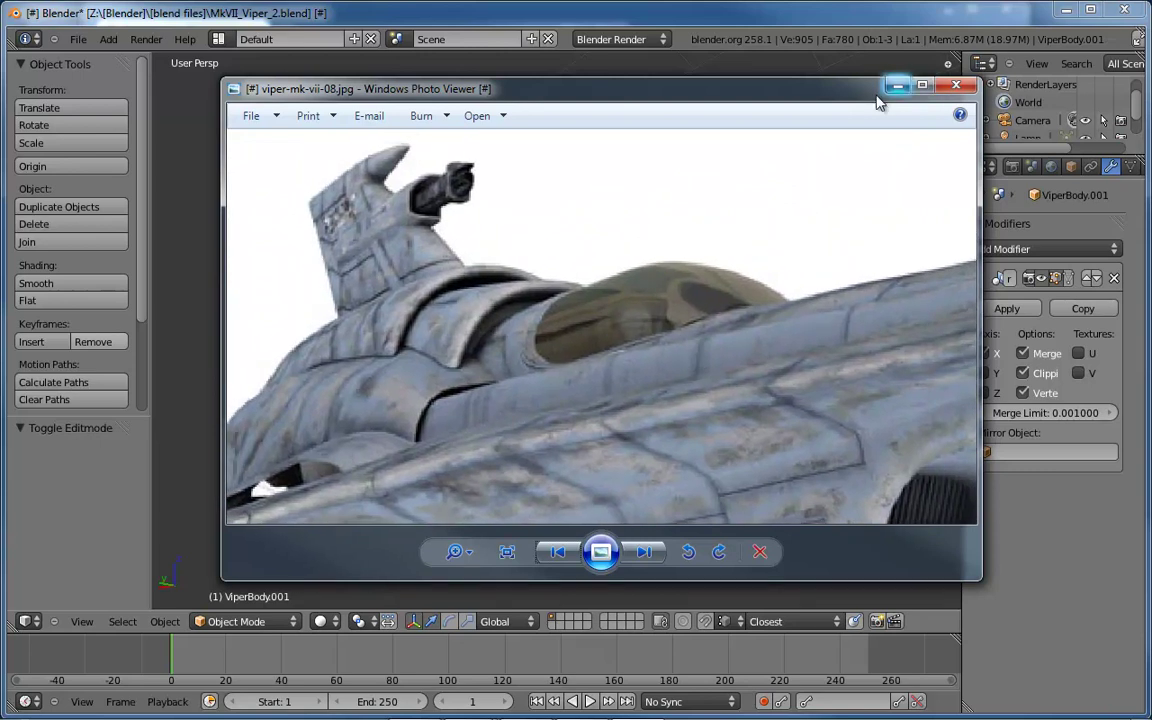
{"action": "left_click_drag", "start_coordinate": [839, 98], "coordinate": [825, 127]}
{"action": "left_click", "coordinate": [942, 113]}
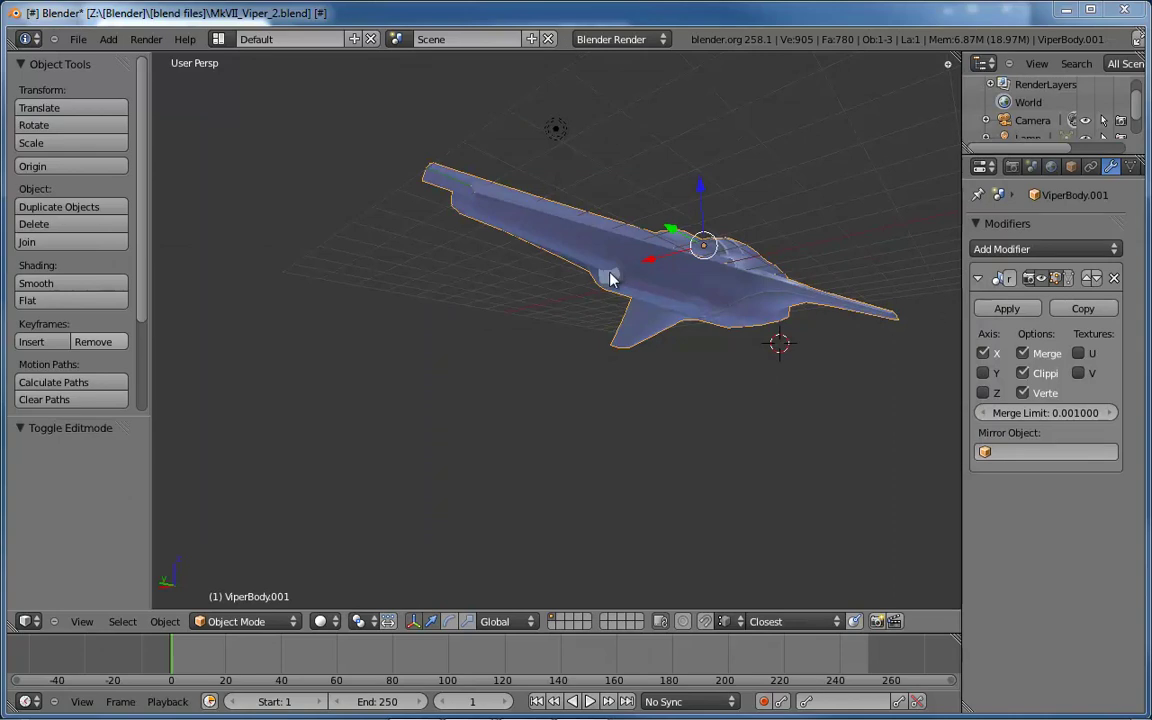
In face select mode, select the four back faces inside the belly intake and move them about -0.071 along Y
{"action": "middle_click_drag", "start_coordinate": [622, 268], "coordinate": [607, 300]}
{"action": "key", "text": "Tab"}
{"action": "scroll", "coordinate": [604, 302], "scroll_direction": "up", "scroll_amount": 8}
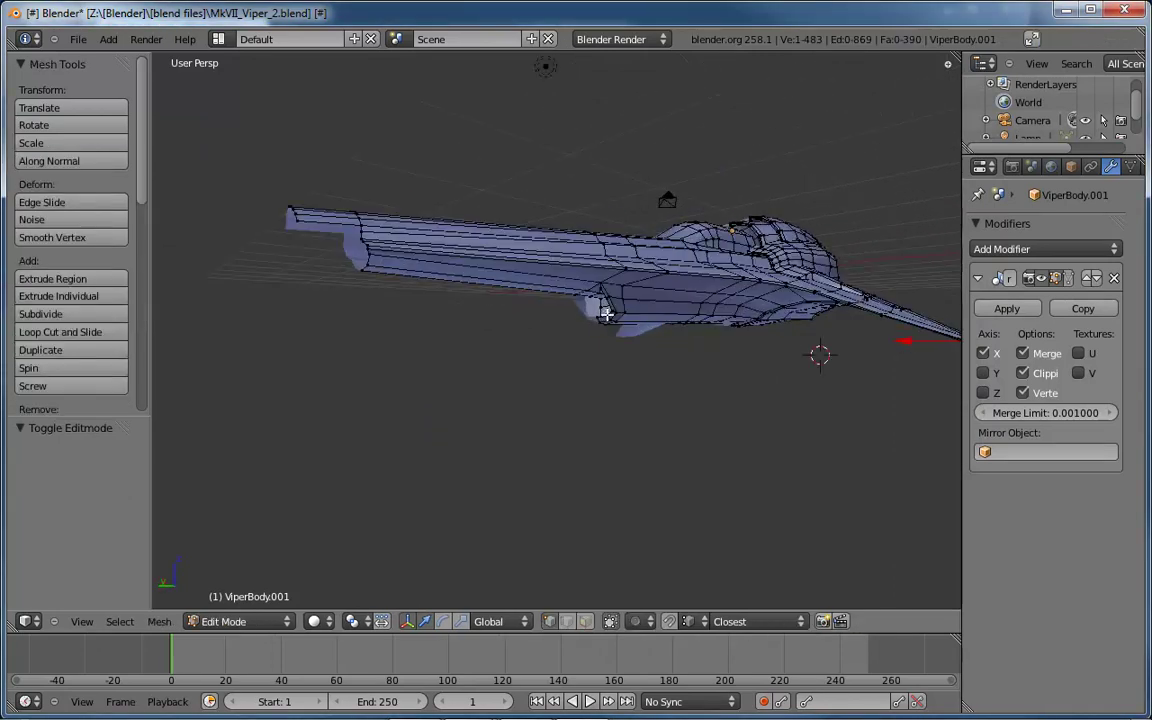
{"action": "scroll", "coordinate": [607, 300], "scroll_direction": "down", "scroll_amount": 6}
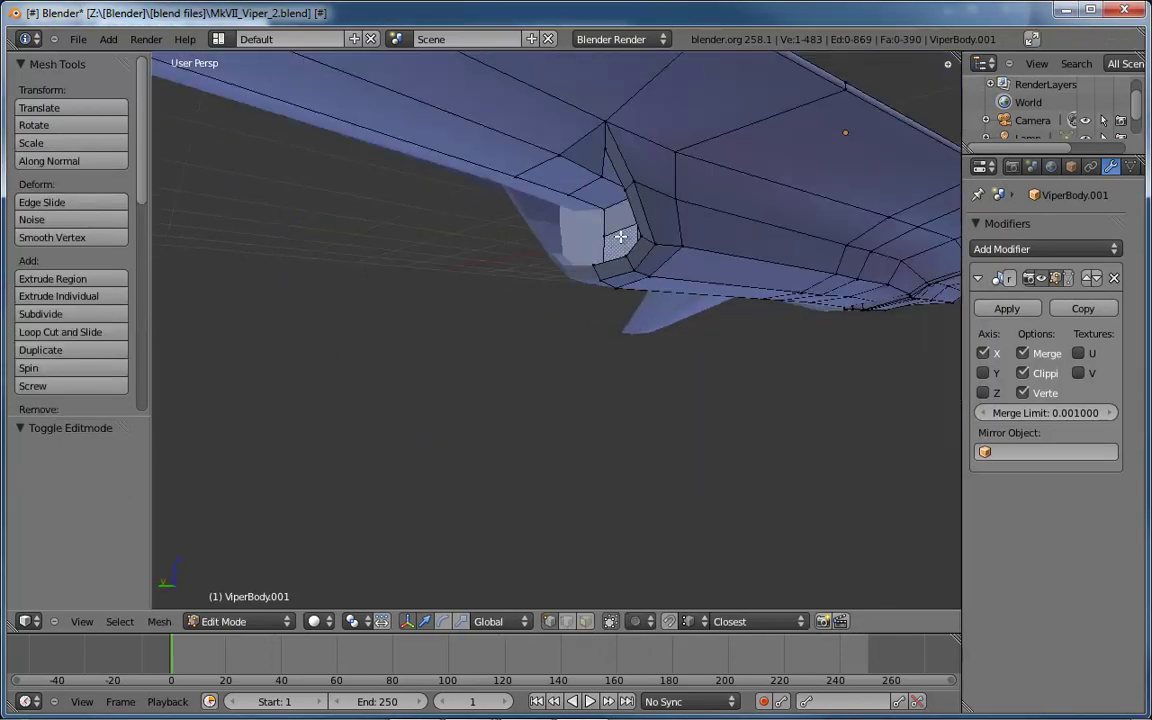
{"action": "key", "text": "ctrl+Tab"}
{"action": "left_click", "coordinate": [615, 225]}
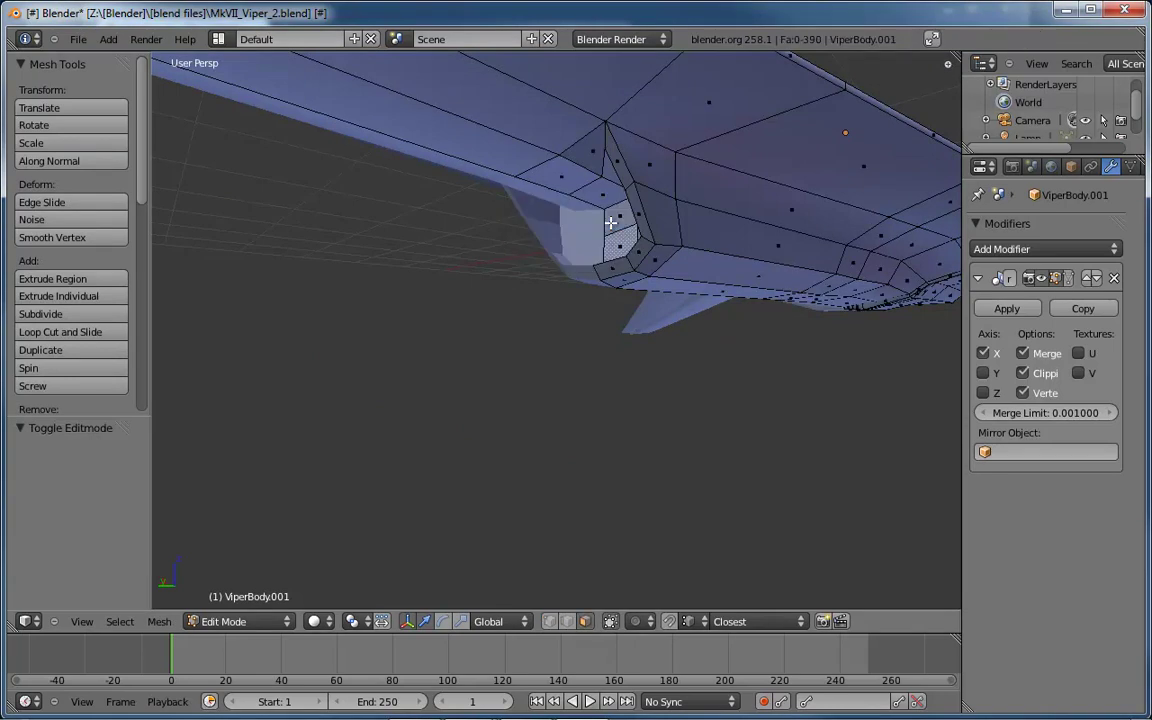
{"action": "middle_click_drag", "start_coordinate": [665, 233], "coordinate": [678, 236]}
{"action": "key", "text": "KP_Decimal"}
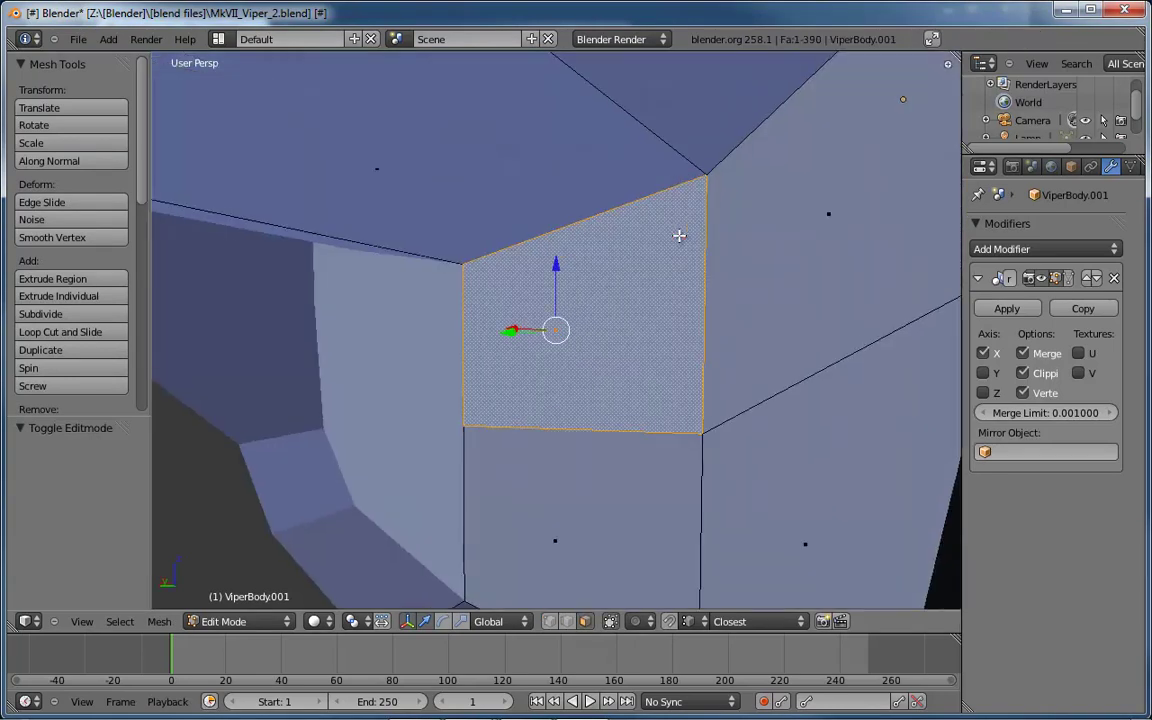
{"action": "middle_click_drag", "start_coordinate": [664, 302], "coordinate": [752, 290]}
{"action": "right_click", "coordinate": [755, 285], "text": "shift"}
{"action": "right_click", "coordinate": [760, 390], "text": "shift"}
{"action": "right_click", "coordinate": [653, 413], "text": "shift"}
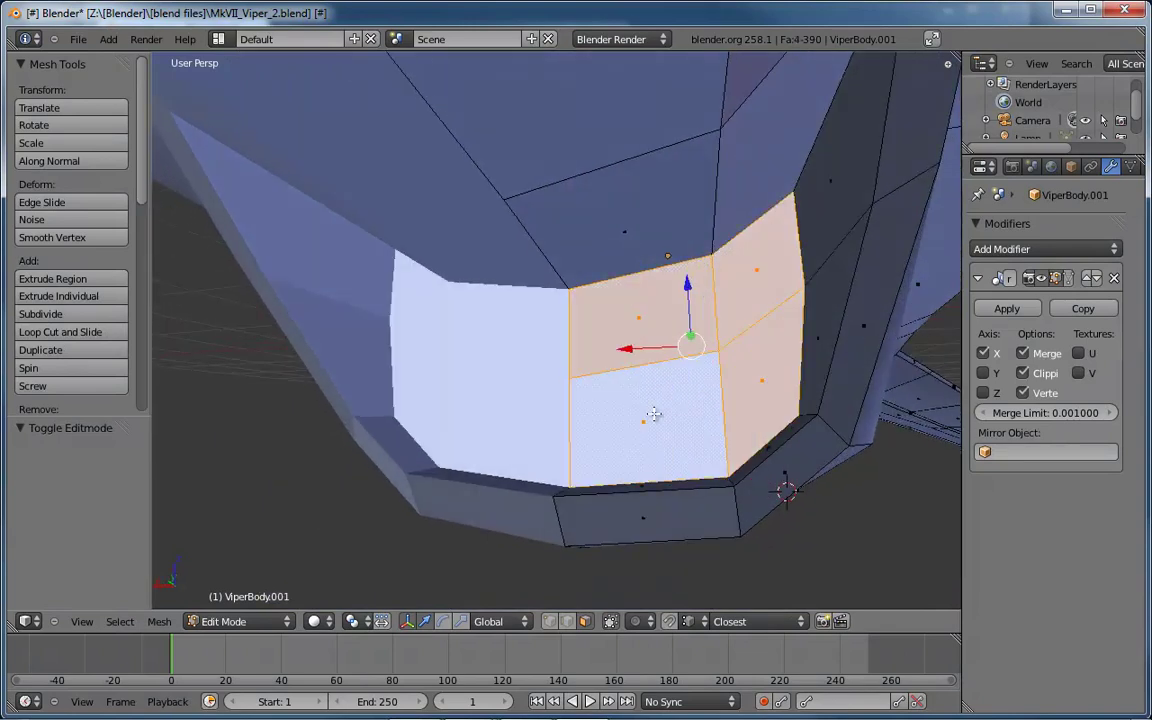
{"action": "middle_click_drag", "start_coordinate": [653, 413], "coordinate": [627, 345]}
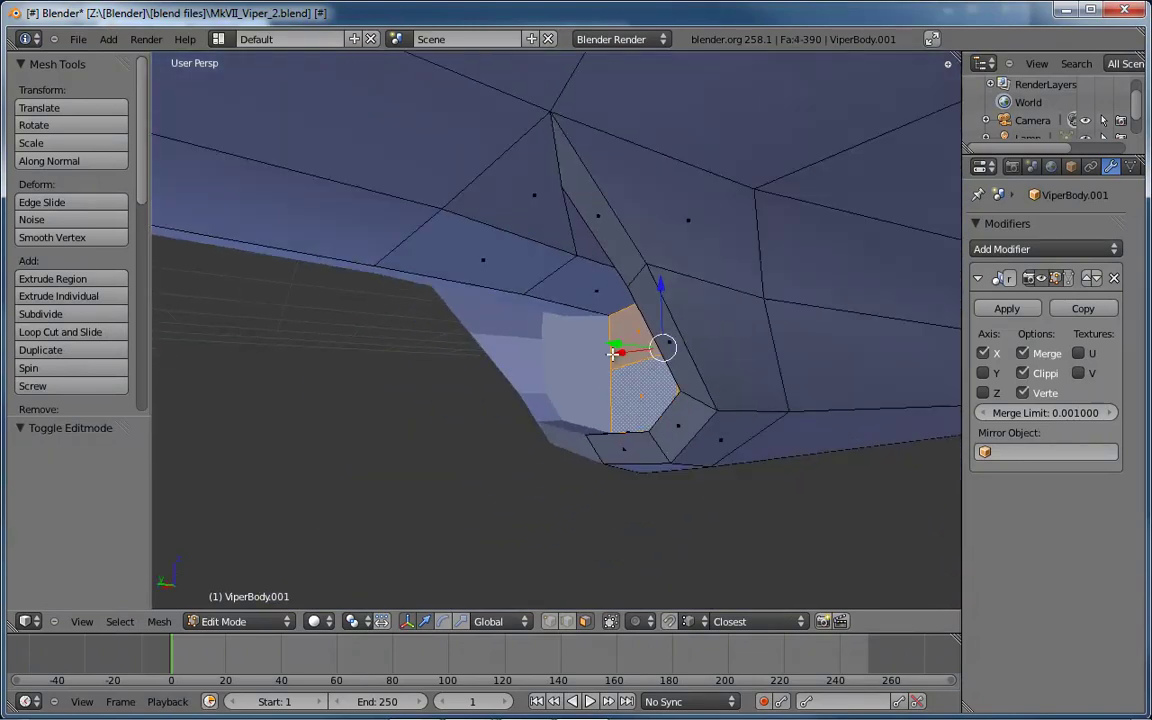
{"action": "mouse_move", "coordinate": [615, 345]}
{"action": "left_mouse_down"}
{"action": "mouse_move", "coordinate": [635, 339]}
{"action": "mouse_move", "coordinate": [609, 332]}
{"action": "left_mouse_up"}
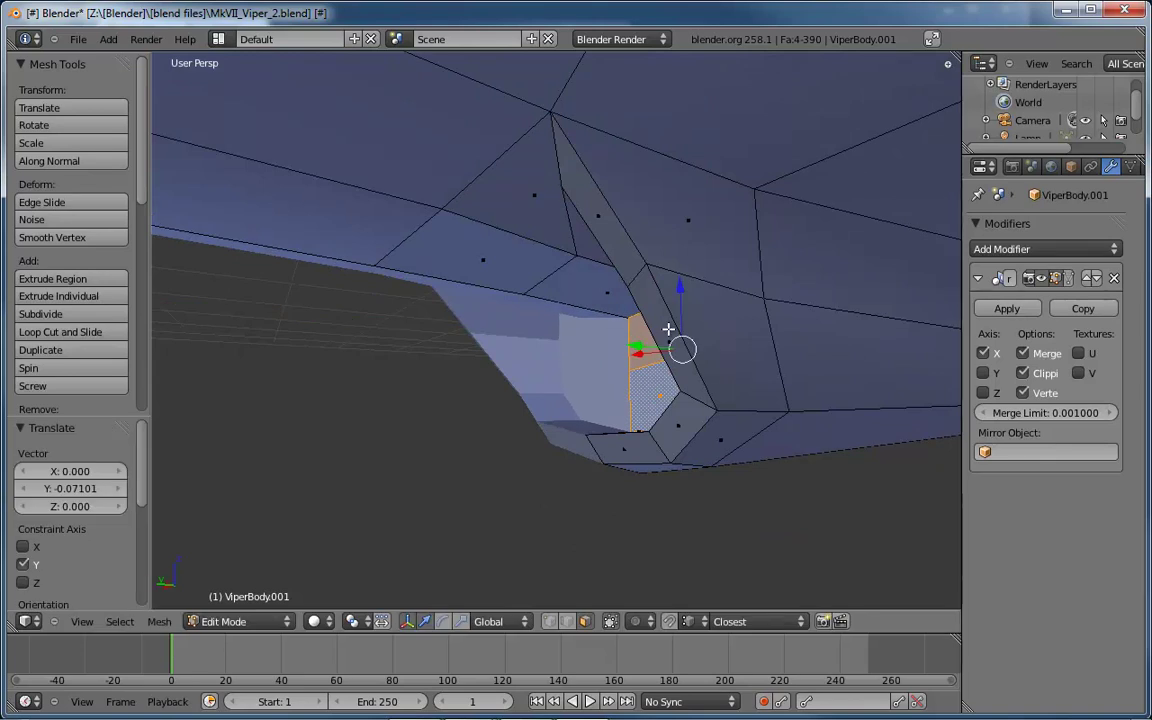
In a wireframe left view, rotate the four intake back faces about -17.1° and scale them by about 1.097
{"action": "key", "text": "z"}
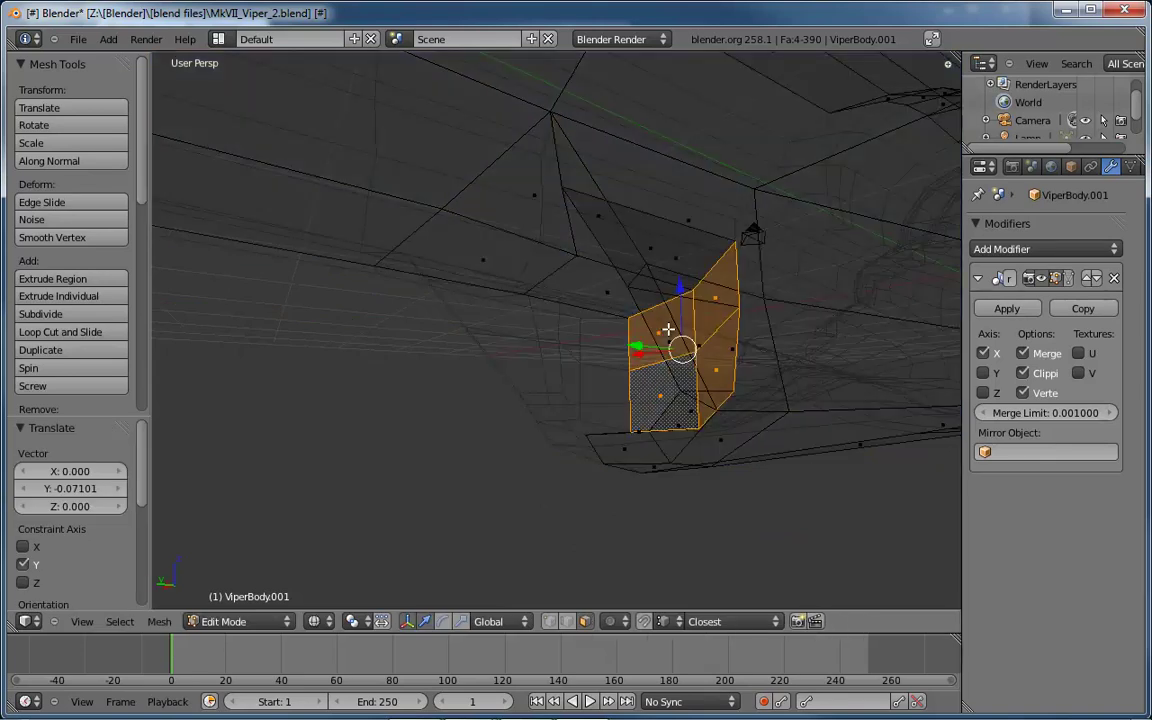
{"action": "key", "text": "ctrl+KP_3"}
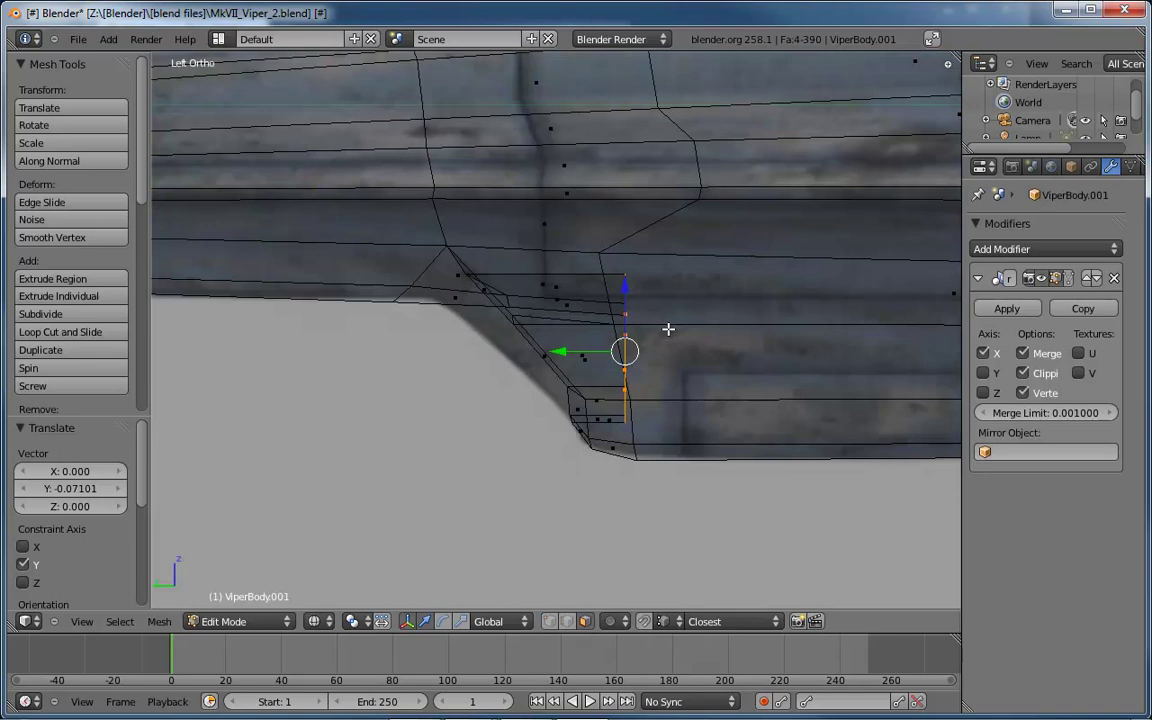
{"action": "key", "text": "r"}
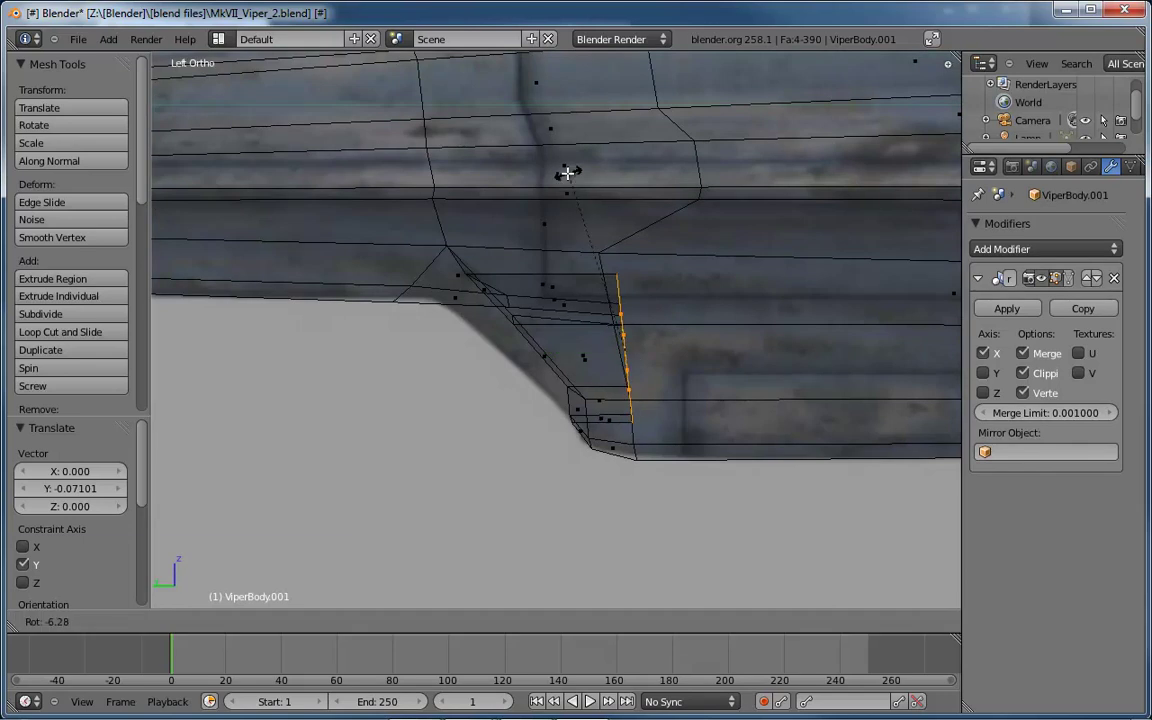
{"action": "left_click", "coordinate": [533, 182]}
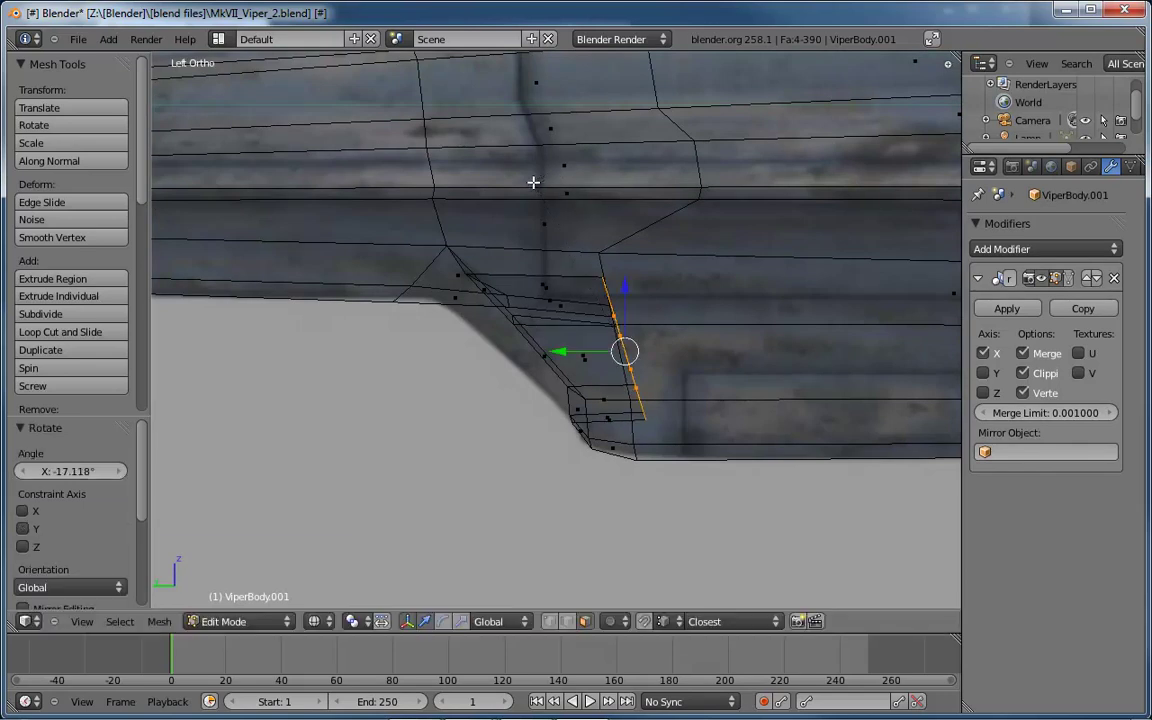
{"action": "key", "text": "s"}
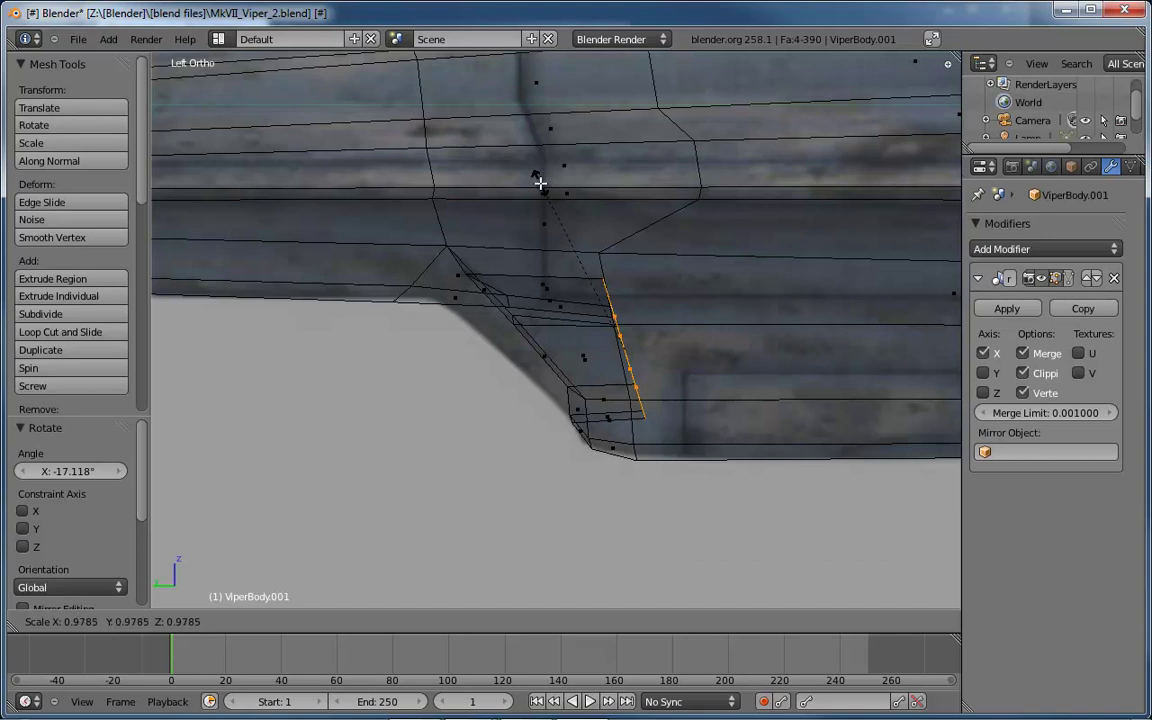
{"action": "left_click", "coordinate": [538, 159]}
In solid display, merge the side vertex below the nose opening's step corner into the corner vertex above it, using At Last
{"action": "middle_click_drag", "start_coordinate": [540, 159], "coordinate": [505, 327]}
{"action": "scroll", "coordinate": [583, 320], "scroll_direction": "down", "scroll_amount": 3}
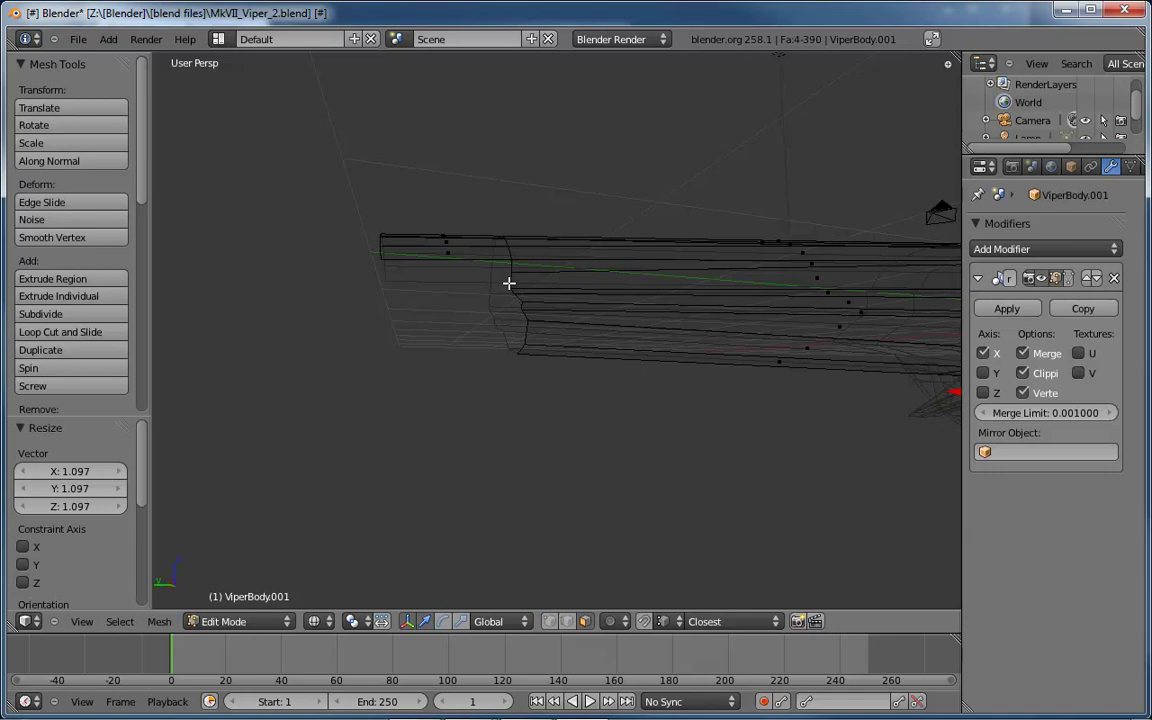
{"action": "mouse_move", "coordinate": [509, 283]}
{"action": "middle_mouse_down"}
{"action": "mouse_move", "coordinate": [549, 310]}
{"action": "mouse_move", "coordinate": [548, 334]}
{"action": "middle_mouse_up"}
{"action": "key", "text": "z"}
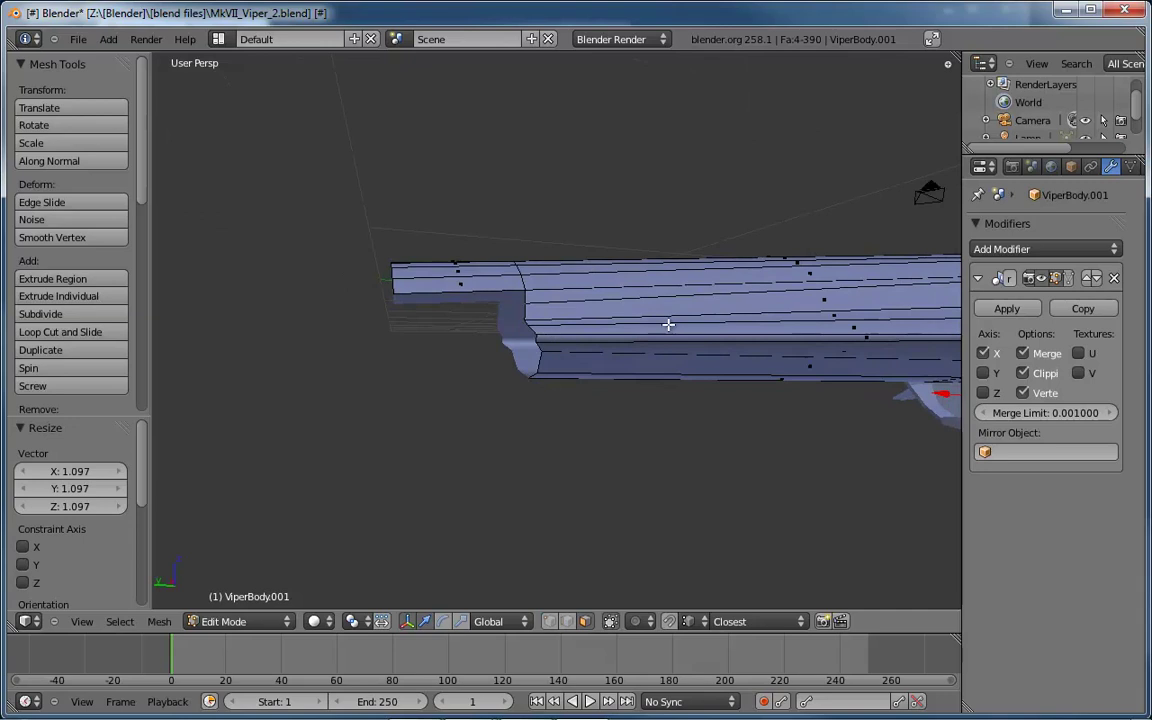
{"action": "middle_click_drag", "start_coordinate": [668, 324], "coordinate": [705, 344]}
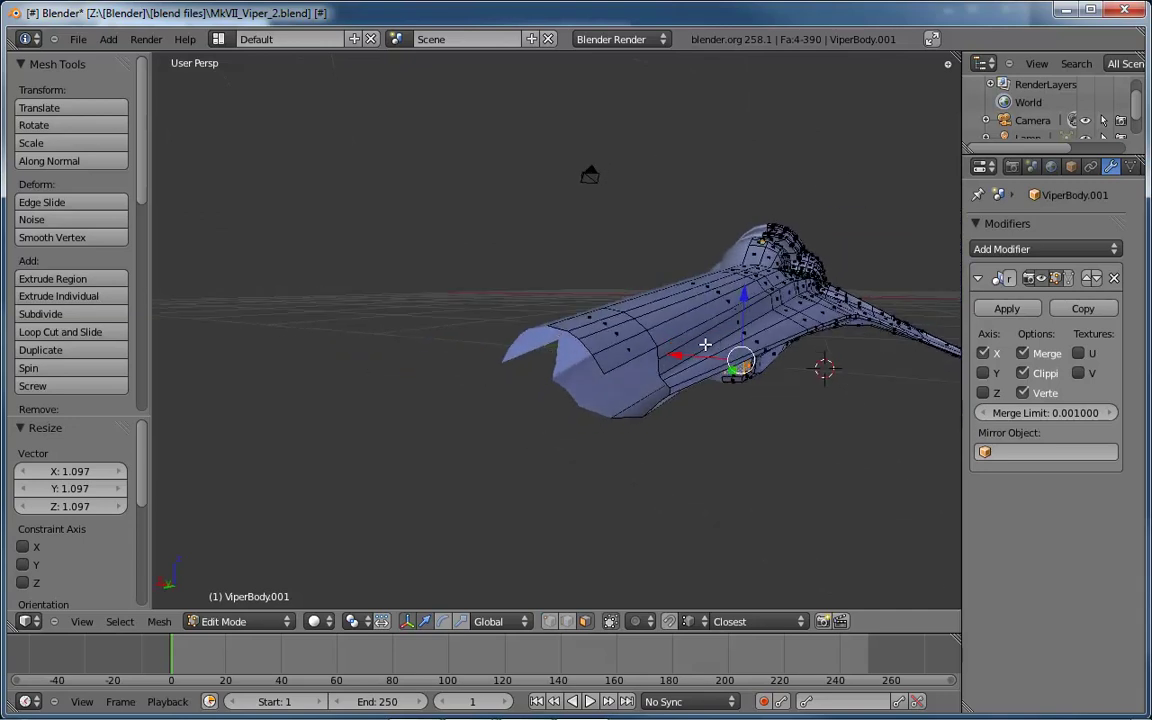
{"action": "scroll", "coordinate": [657, 359], "scroll_direction": "up", "scroll_amount": 5}
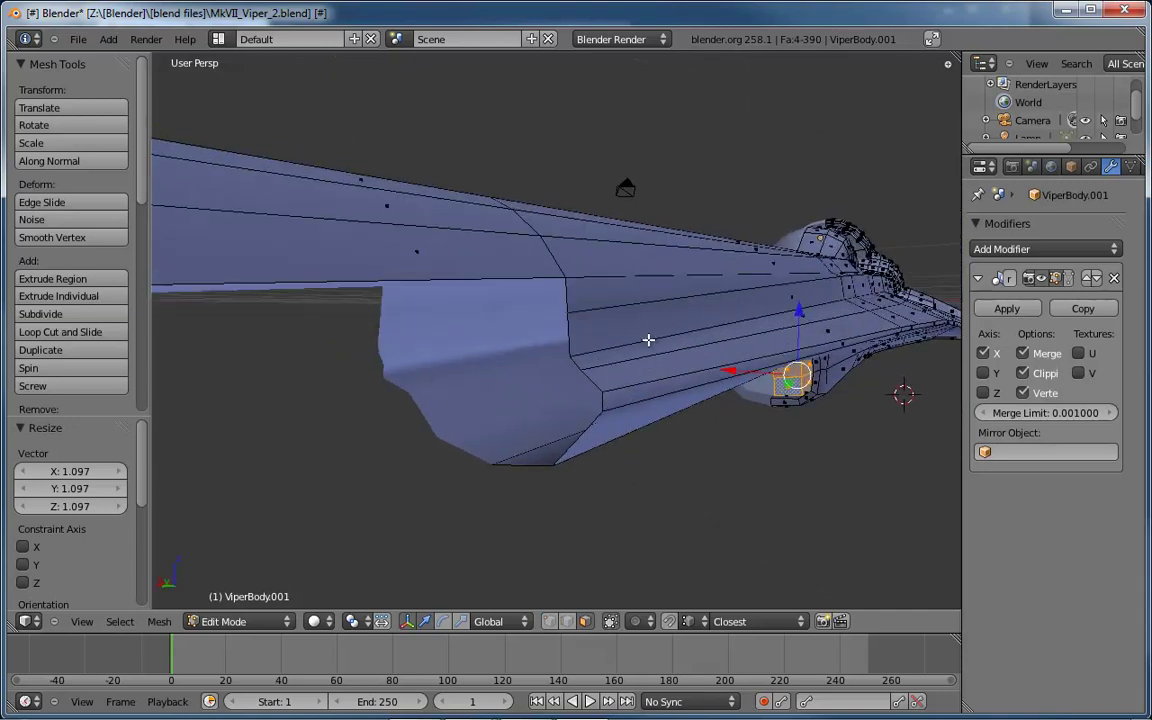
{"action": "middle_click_drag", "start_coordinate": [654, 347], "coordinate": [635, 343]}
{"action": "key", "text": "ctrl+Tab"}
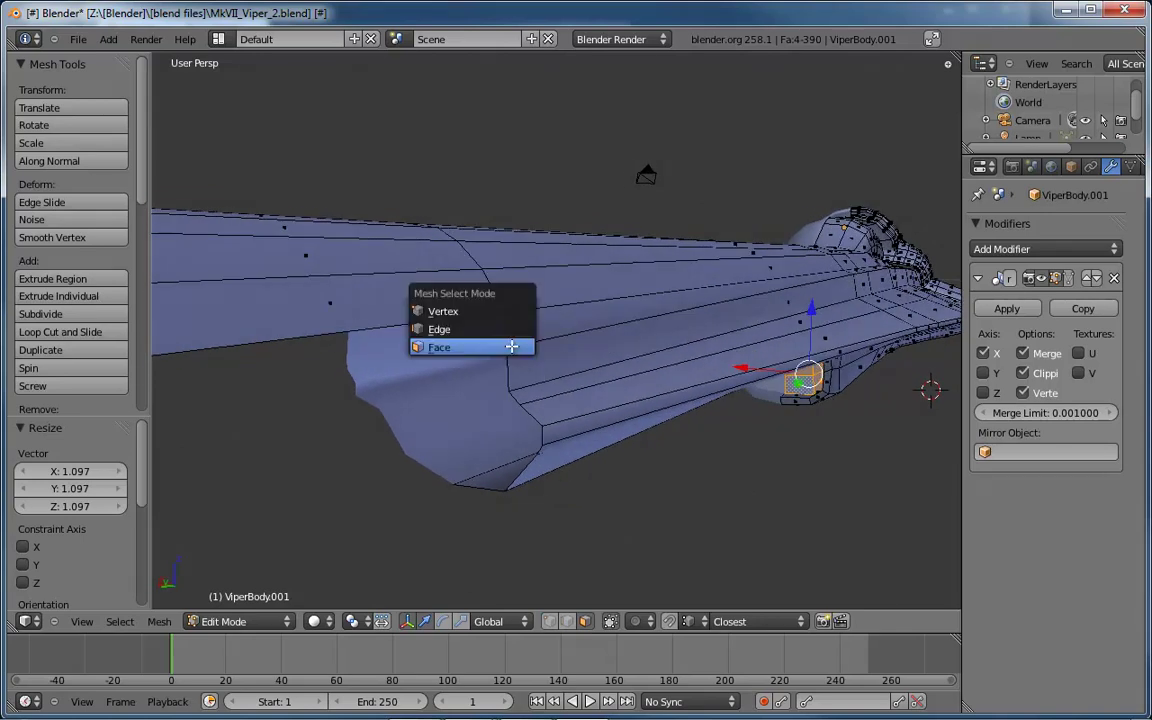
{"action": "key", "text": "1"}
{"action": "right_click", "coordinate": [507, 347]}
{"action": "key", "text": "KP_Decimal"}
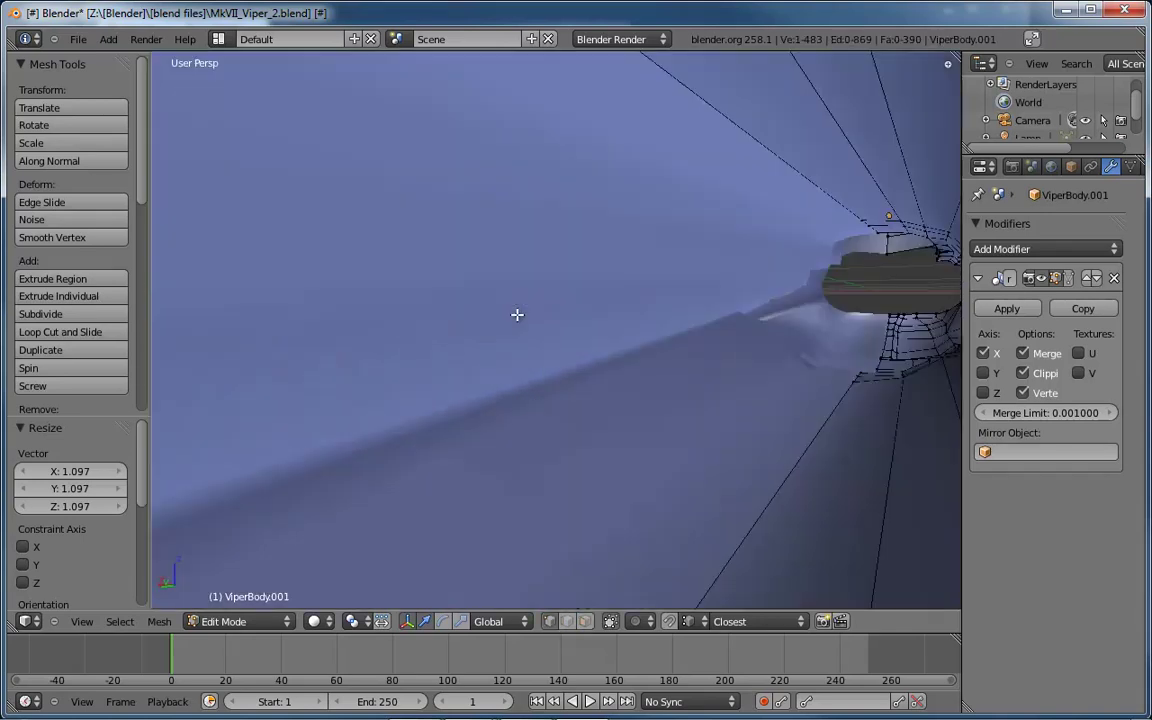
{"action": "scroll", "coordinate": [517, 315], "scroll_direction": "down", "scroll_amount": 4}
{"action": "right_click", "coordinate": [483, 308], "text": "shift"}
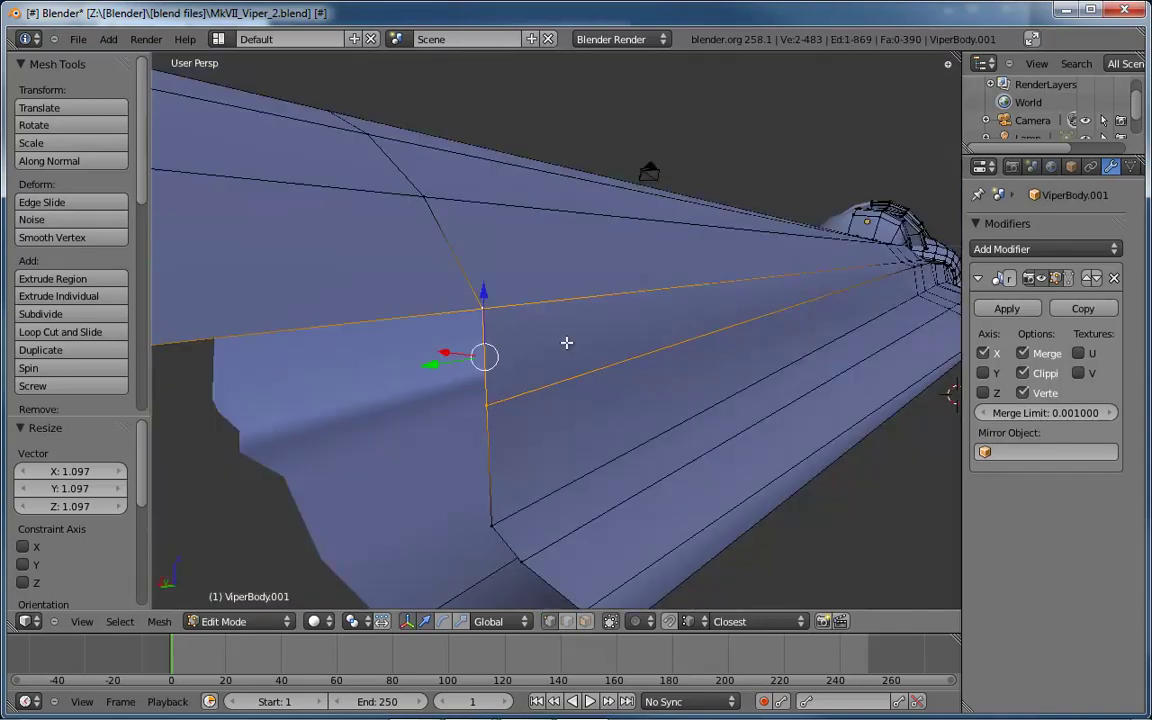
{"action": "key", "text": "alt+m"}
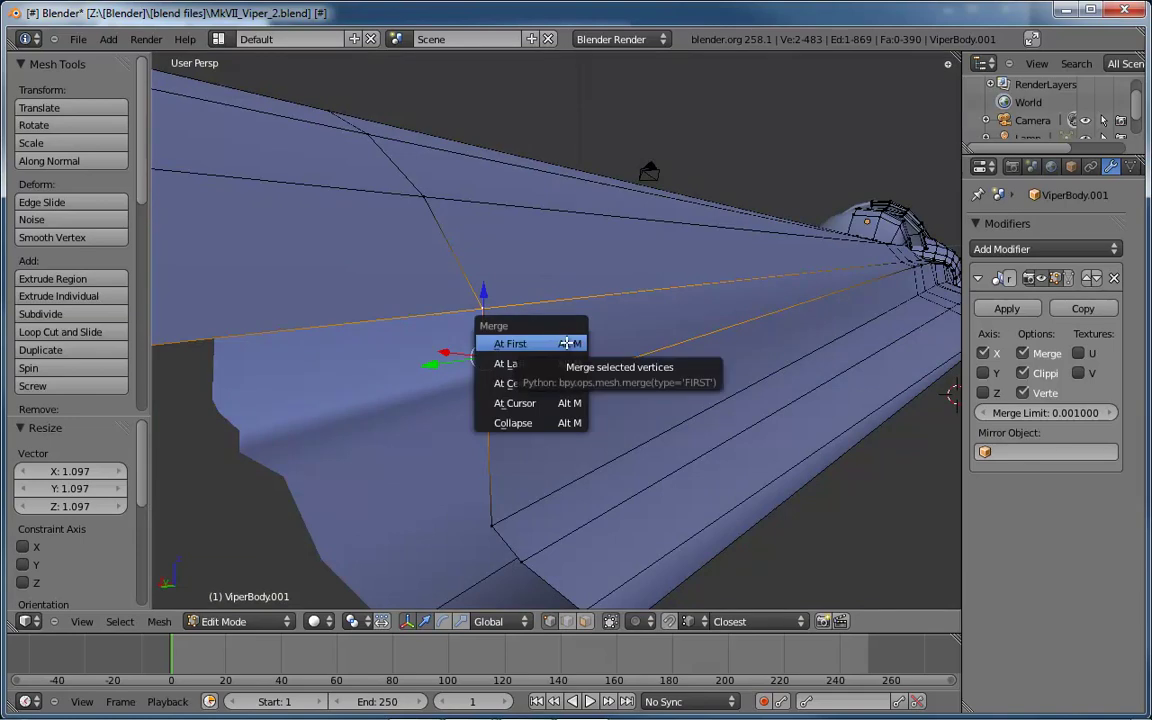
{"action": "left_click", "coordinate": [535, 364]}
Extrude the short edge on the side of the lower nose opening inward by about 0.046 in X and 0.032 in Y
{"action": "mouse_move", "coordinate": [548, 357]}
{"action": "middle_mouse_down"}
{"action": "mouse_move", "coordinate": [563, 355]}
{"action": "mouse_move", "coordinate": [558, 367]}
{"action": "mouse_move", "coordinate": [551, 352]}
{"action": "middle_mouse_up"}
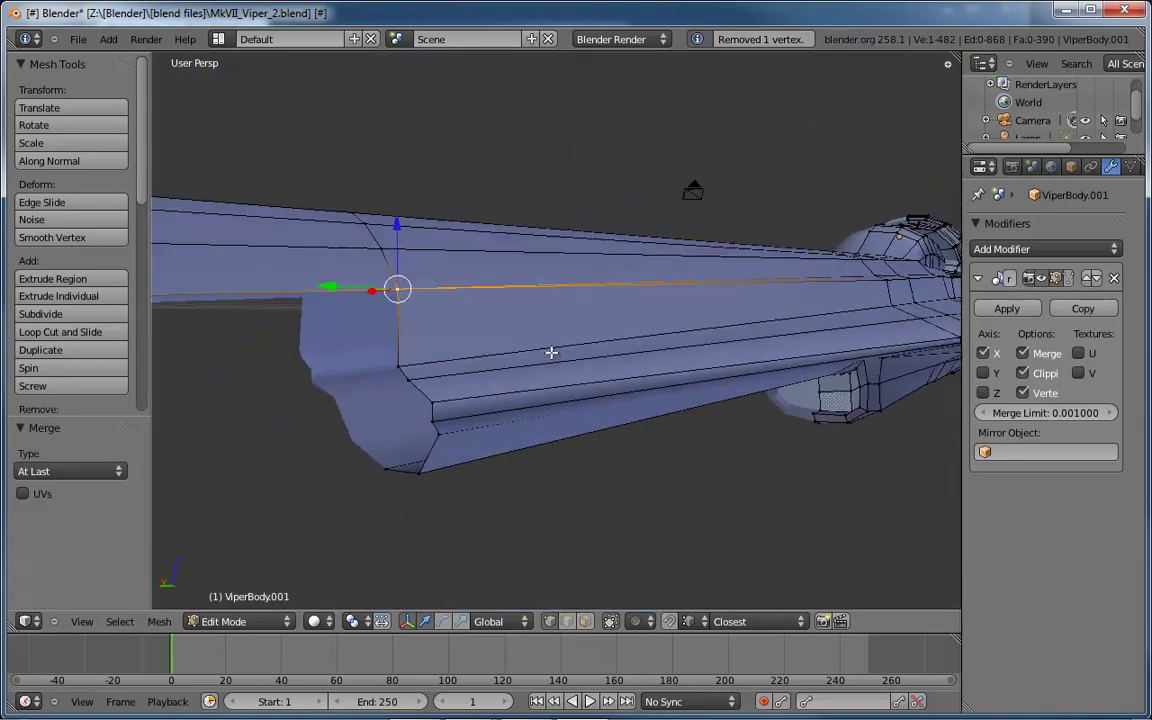
{"action": "middle_click_drag", "start_coordinate": [491, 378], "coordinate": [440, 338]}
{"action": "middle_click_drag", "start_coordinate": [323, 281], "coordinate": [413, 295]}
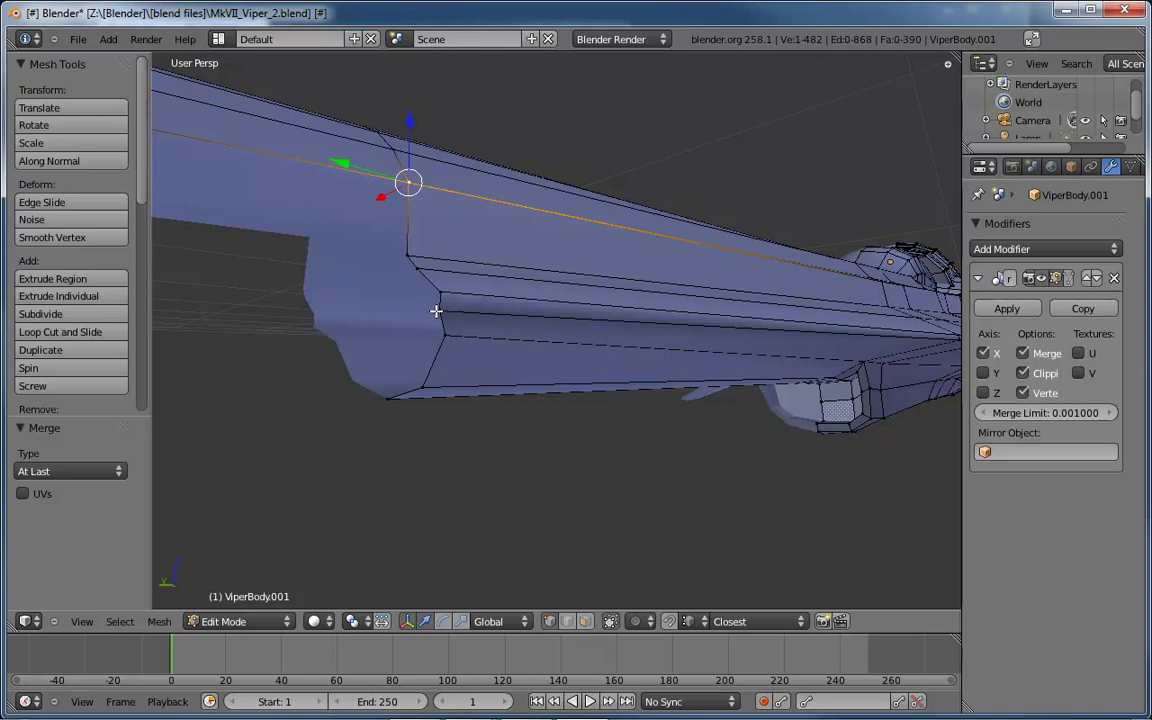
{"action": "key", "text": "ctrl+Tab"}
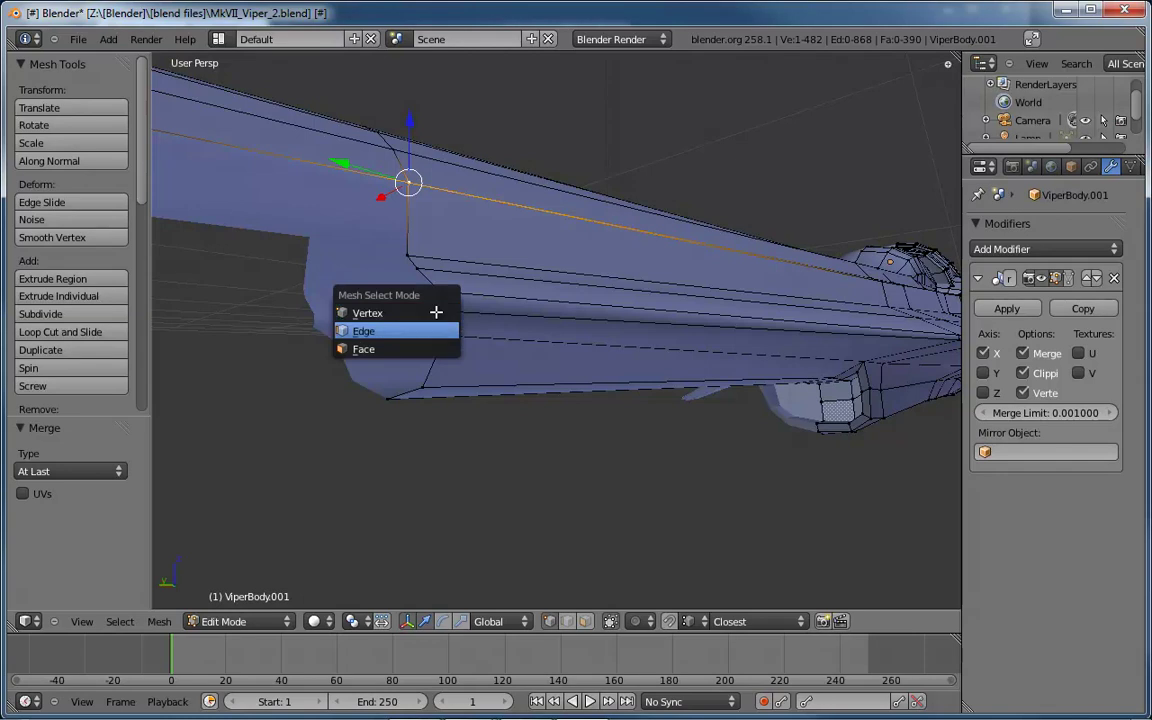
{"action": "left_click", "coordinate": [437, 309]}
{"action": "right_click", "coordinate": [441, 305]}
{"action": "middle_click_drag", "start_coordinate": [442, 303], "coordinate": [607, 361], "text": "shift"}
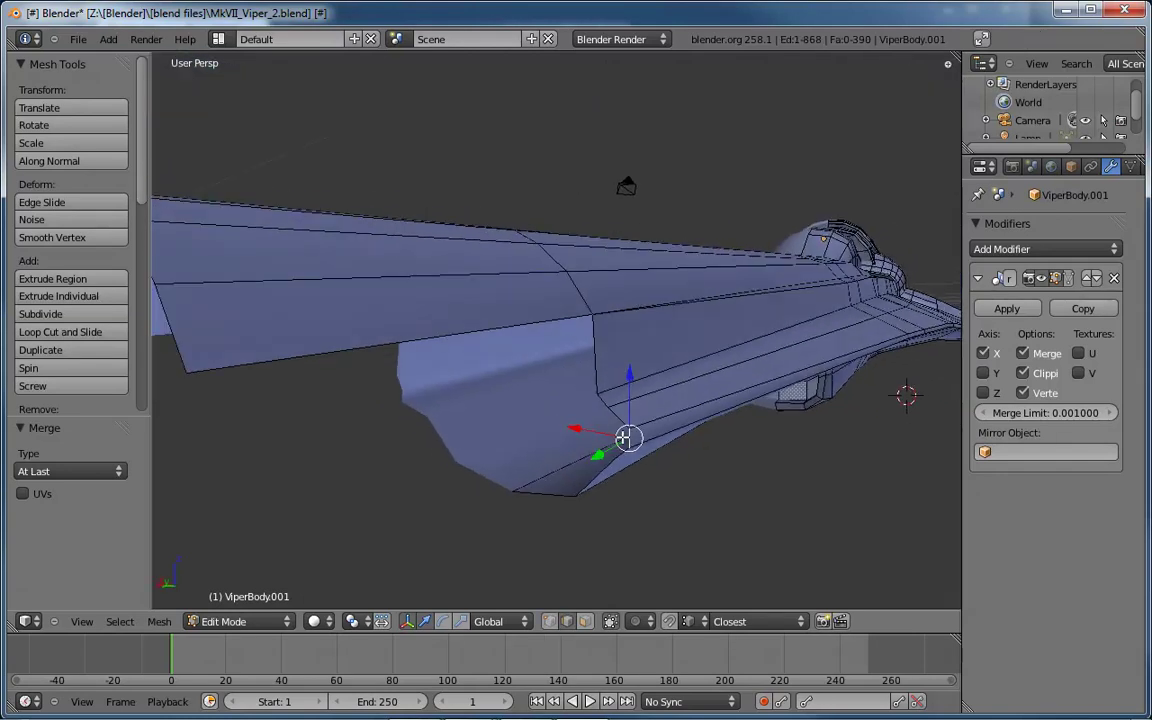
{"action": "key", "text": "g"}
{"action": "key", "text": "shift+z"}
{"action": "key", "text": "shift+z"}
{"action": "left_click", "coordinate": [592, 437]}
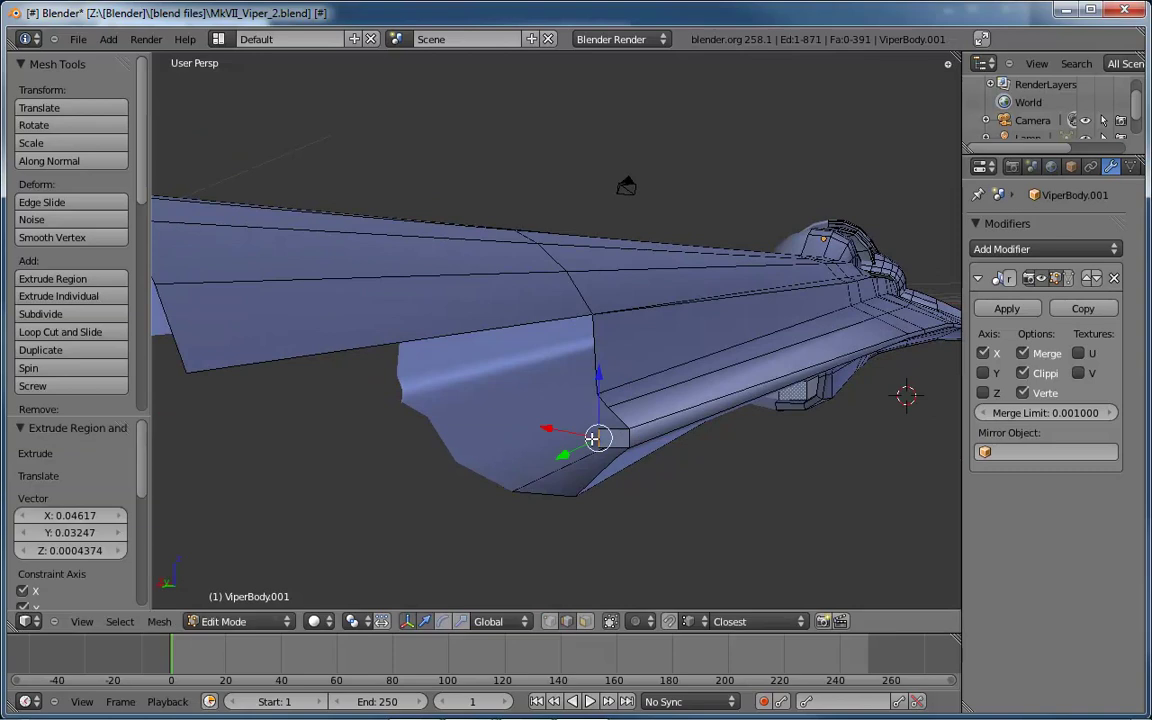
In vertex select mode, merge the extruded edge's upper vertex into the opening's rim vertex just above it, using At Last
{"action": "middle_click_drag", "start_coordinate": [599, 437], "coordinate": [625, 345]}
{"action": "key", "text": "KP_Decimal"}
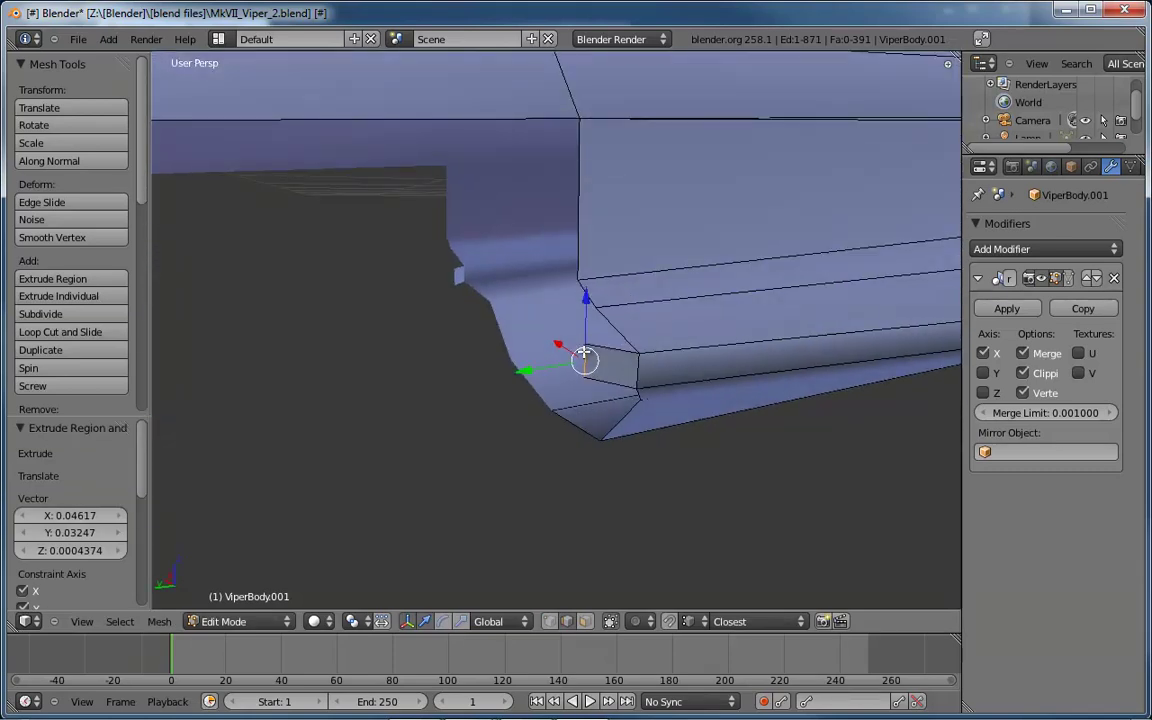
{"action": "key", "text": "ctrl+Tab"}
{"action": "left_click", "coordinate": [587, 353]}
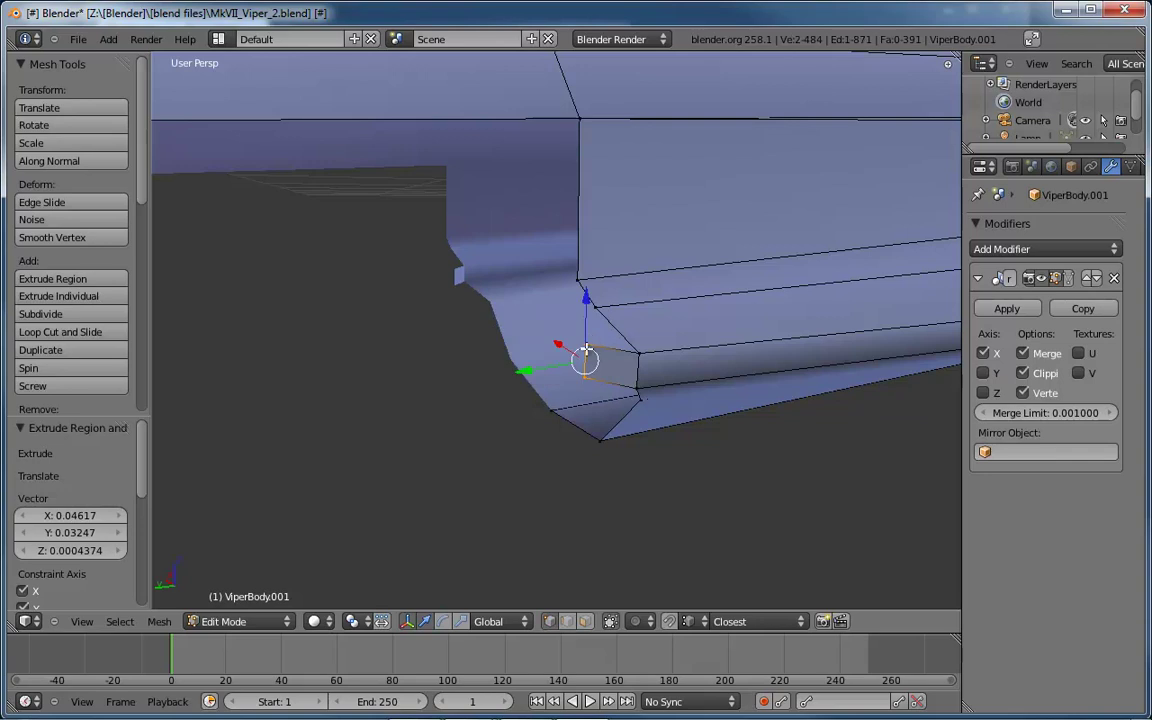
{"action": "key", "text": "a"}
{"action": "right_click", "coordinate": [584, 348]}
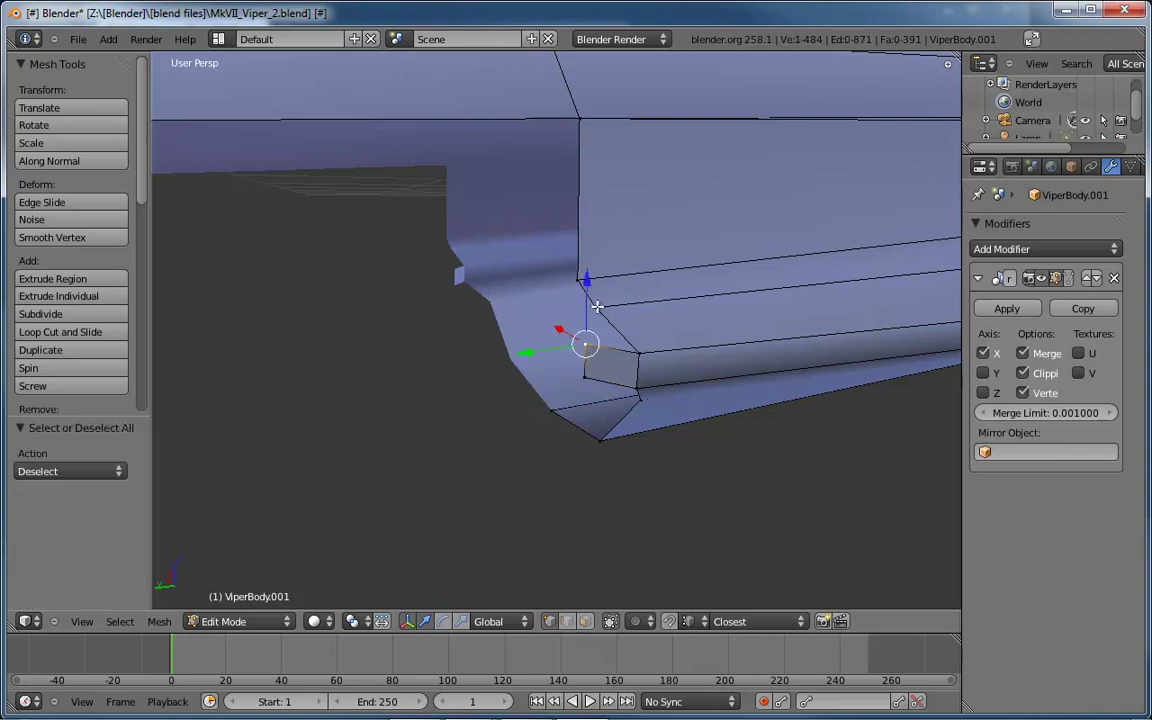
{"action": "right_click", "coordinate": [597, 306], "text": "shift"}
{"action": "key", "text": "alt+m"}
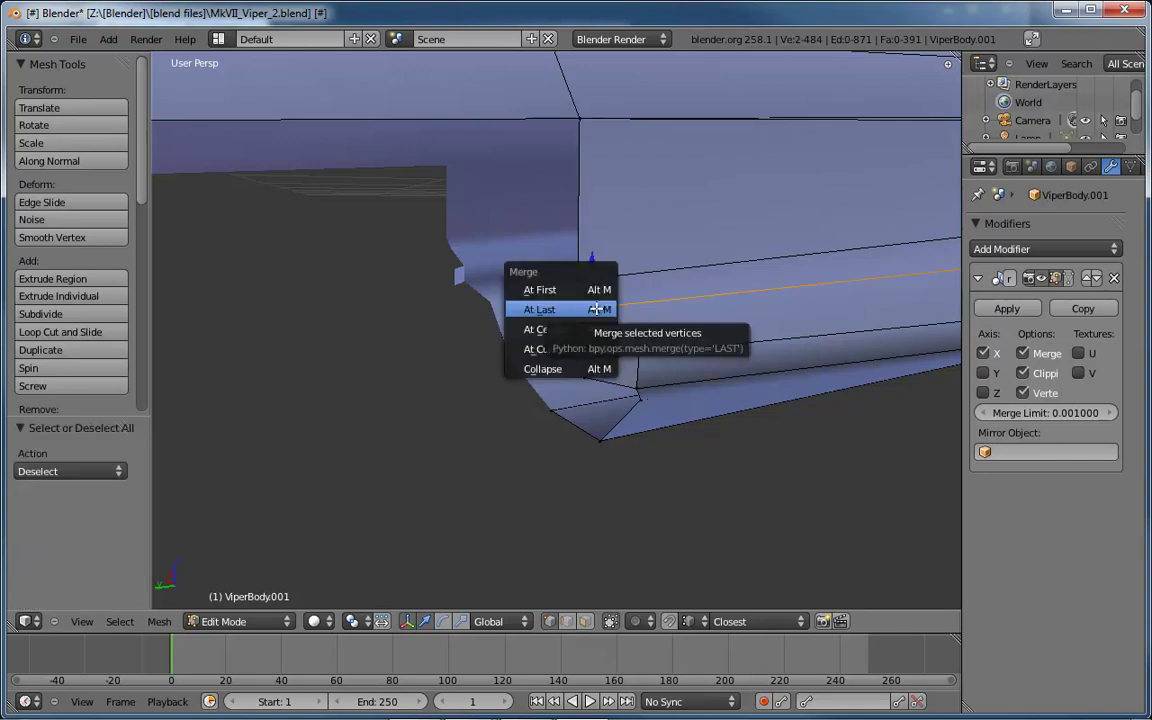
{"action": "left_click", "coordinate": [540, 309]}
Merge the extruded edge's lower vertex into the nearby side vertex below it using At Last, and move the result about 0.065 along Y
{"action": "middle_click_drag", "start_coordinate": [584, 379], "coordinate": [607, 416]}
{"action": "right_click", "coordinate": [607, 414], "text": "shift"}
{"action": "key", "text": "alt+m"}
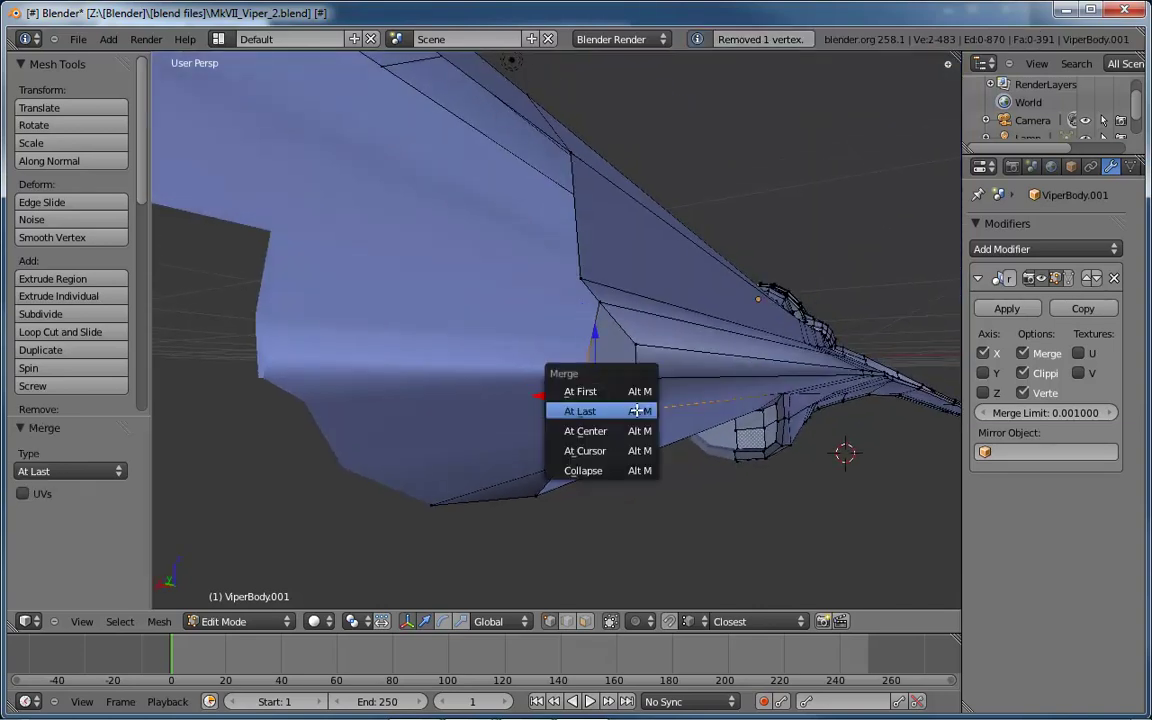
{"action": "left_click", "coordinate": [636, 408]}
{"action": "middle_click_drag", "start_coordinate": [636, 408], "coordinate": [624, 377]}
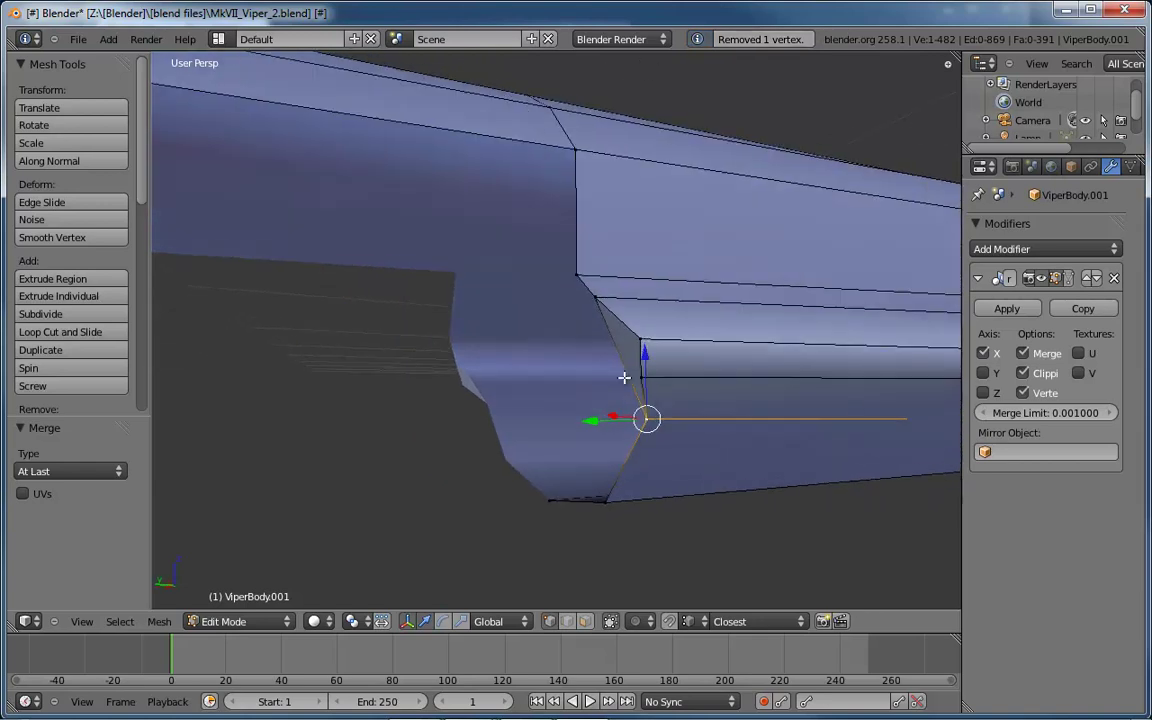
{"action": "key", "text": "g"}
{"action": "key", "text": "y"}
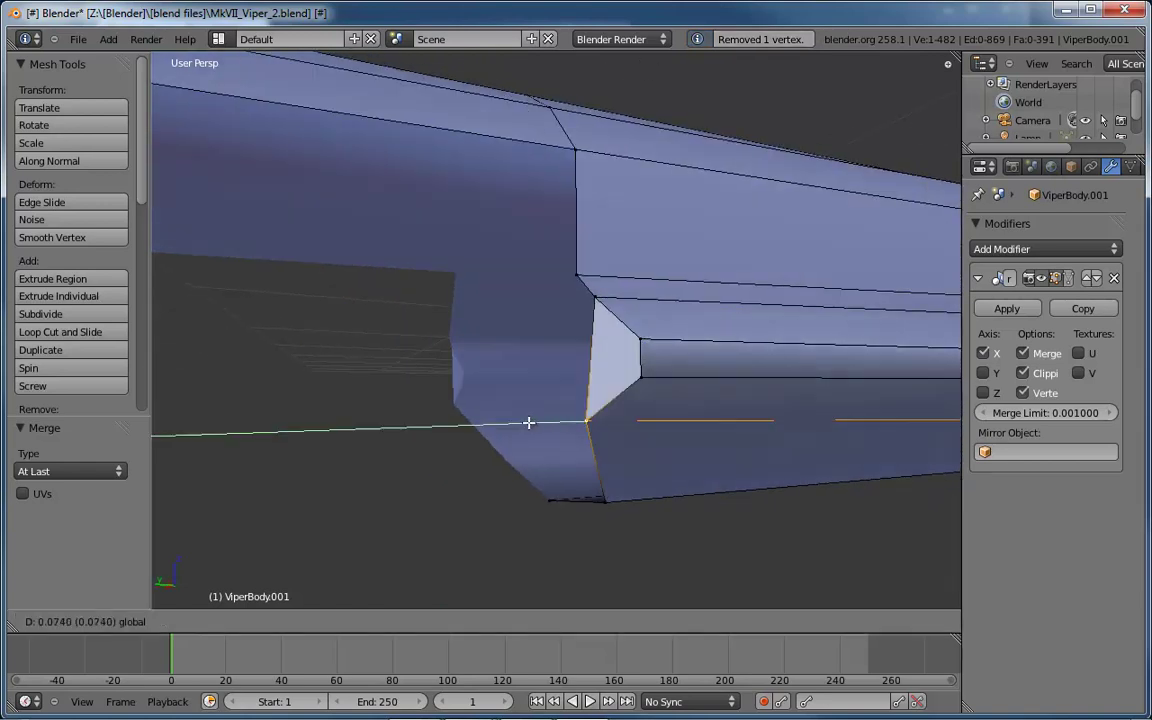
{"action": "left_click", "coordinate": [537, 422]}
In wireframe, examine the lower nose opening's side vertices from the top against the reference photo and in perspective
{"action": "middle_click_drag", "start_coordinate": [537, 422], "coordinate": [682, 487]}
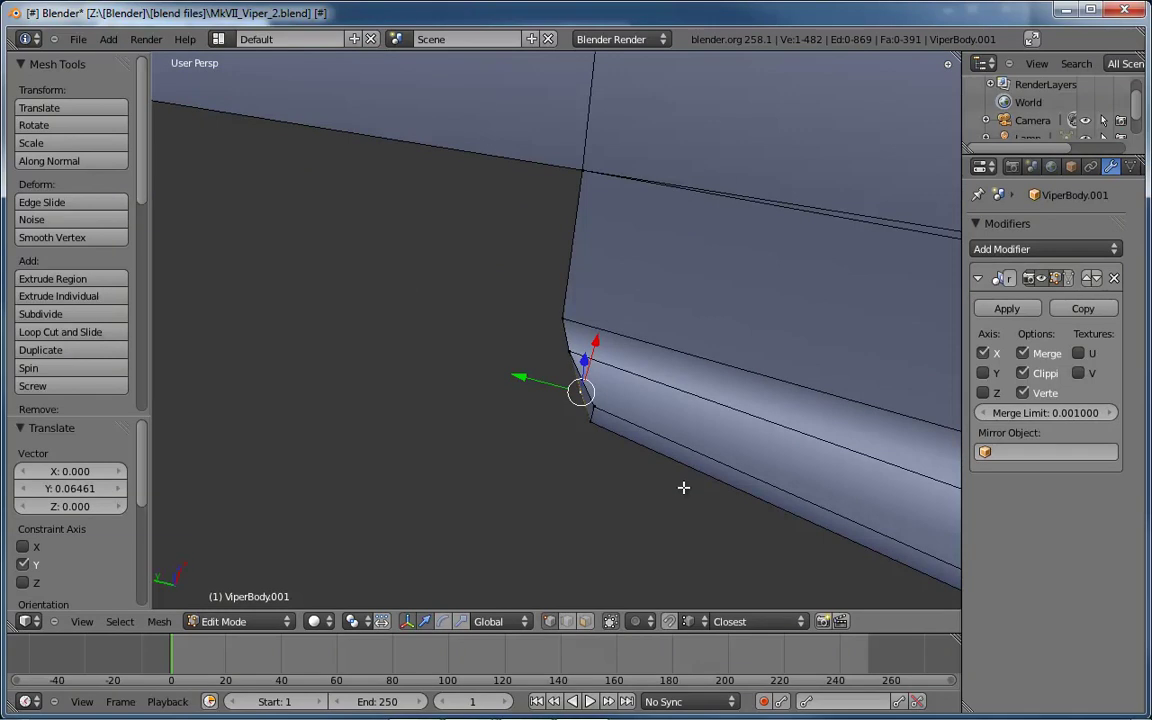
{"action": "key", "text": "KP_7"}
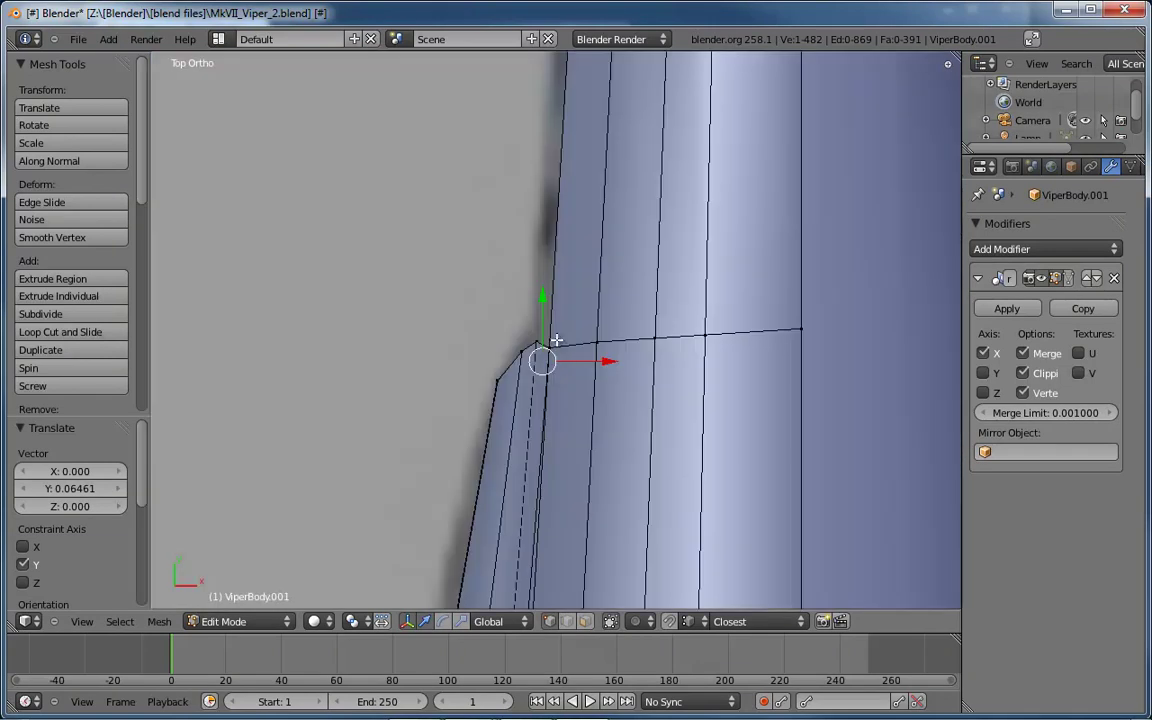
{"action": "scroll", "coordinate": [556, 341], "scroll_direction": "down", "scroll_amount": 2}
{"action": "key", "text": "alt+z"}
{"action": "scroll", "coordinate": [558, 337], "scroll_direction": "down", "scroll_amount": 4}
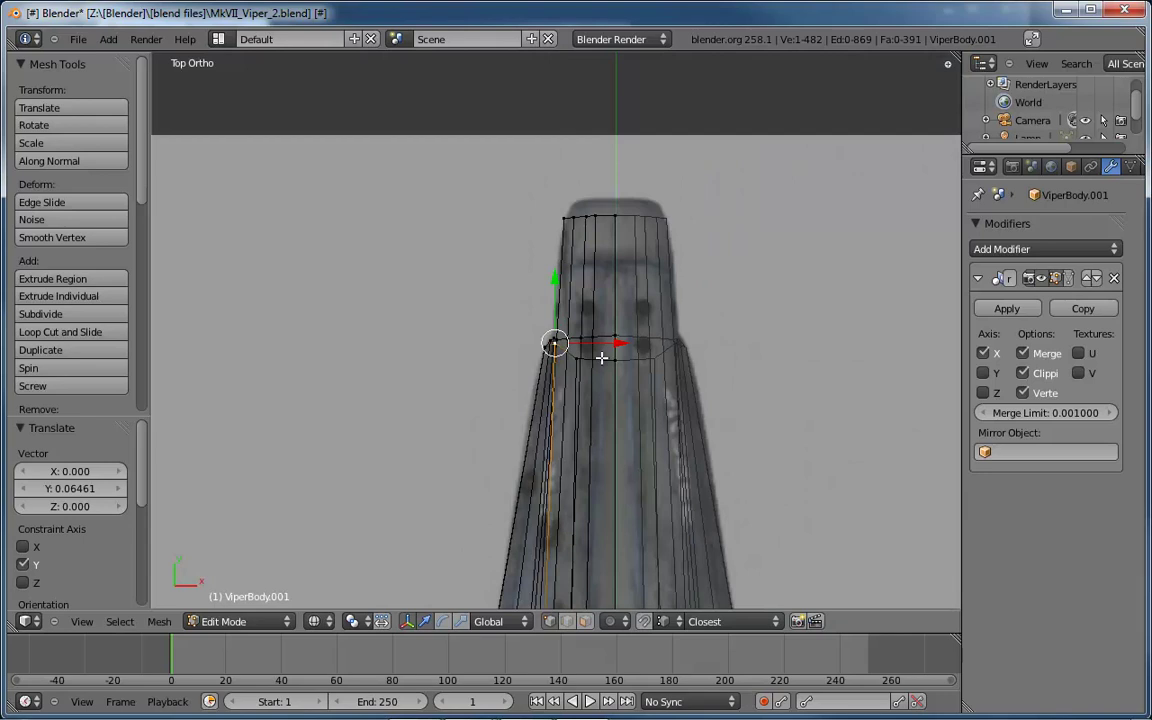
{"action": "scroll", "coordinate": [601, 357], "scroll_direction": "down", "scroll_amount": 3}
{"action": "scroll", "coordinate": [535, 340], "scroll_direction": "up", "scroll_amount": 4}
{"action": "scroll", "coordinate": [530, 327], "scroll_direction": "up", "scroll_amount": 2}
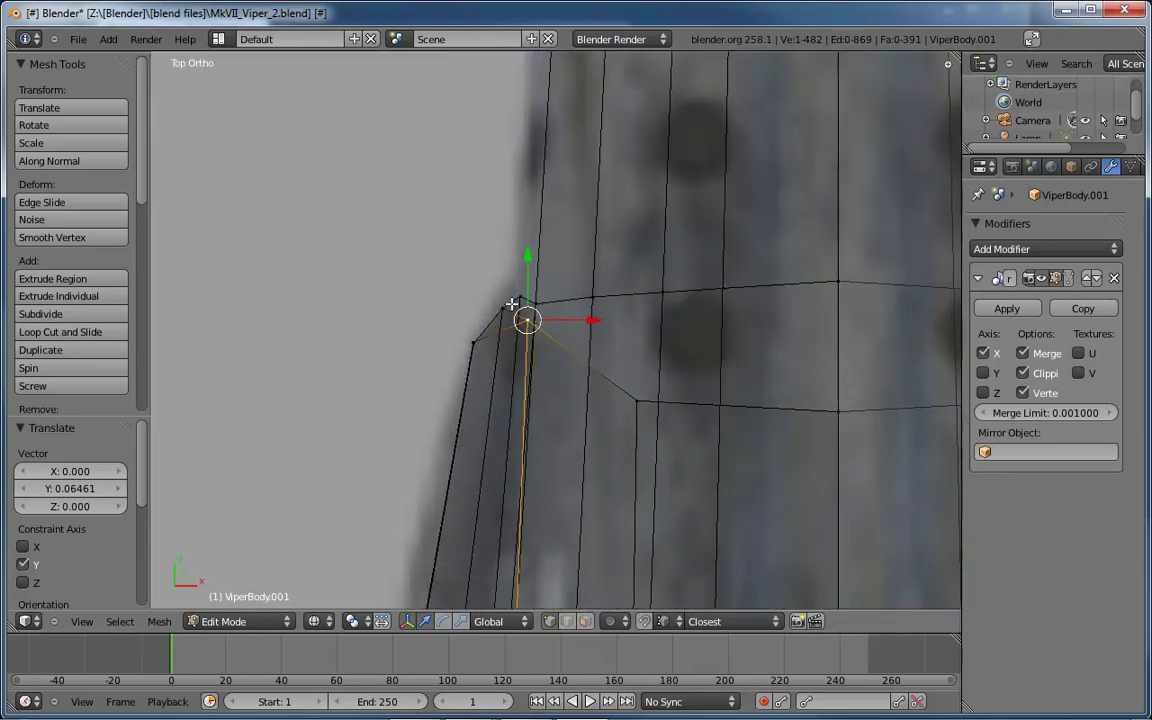
{"action": "middle_click_drag", "start_coordinate": [375, 389], "coordinate": [656, 337]}
{"action": "scroll", "coordinate": [545, 400], "scroll_direction": "up", "scroll_amount": 2}
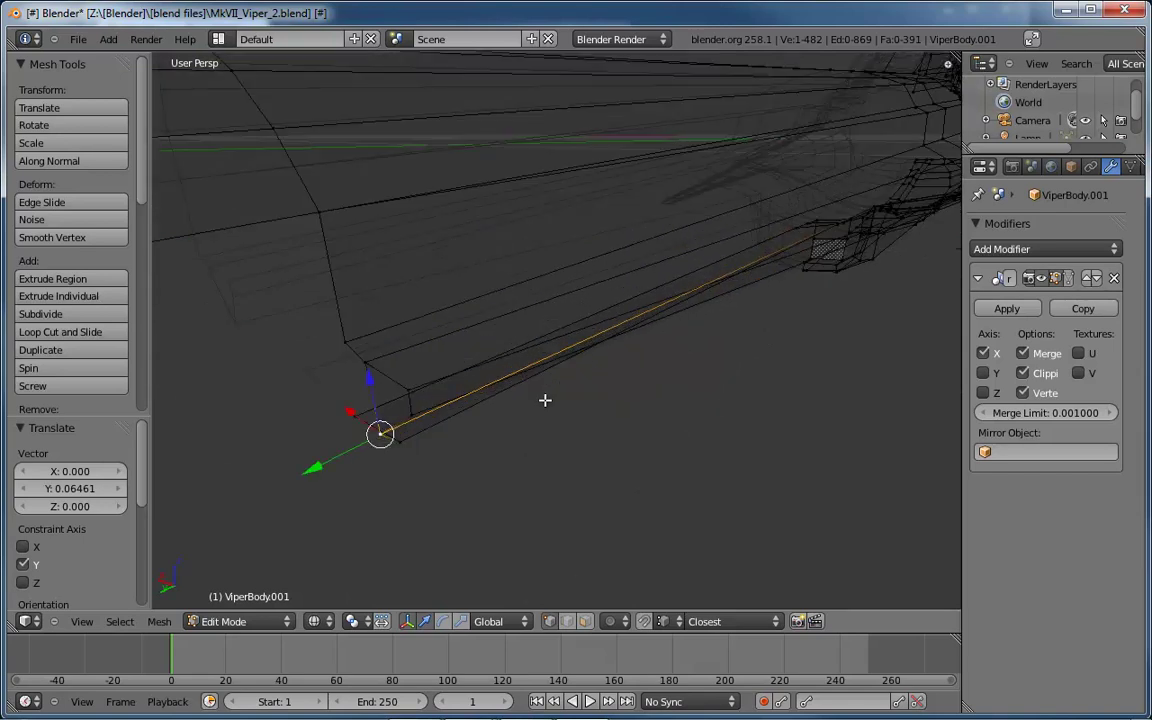
Merge the two closely spaced vertices at the nose opening's side corner into the upper one, using At Last
{"action": "left_click_drag", "start_coordinate": [361, 363], "coordinate": [365, 360]}
{"action": "right_click", "coordinate": [348, 340], "text": "shift"}
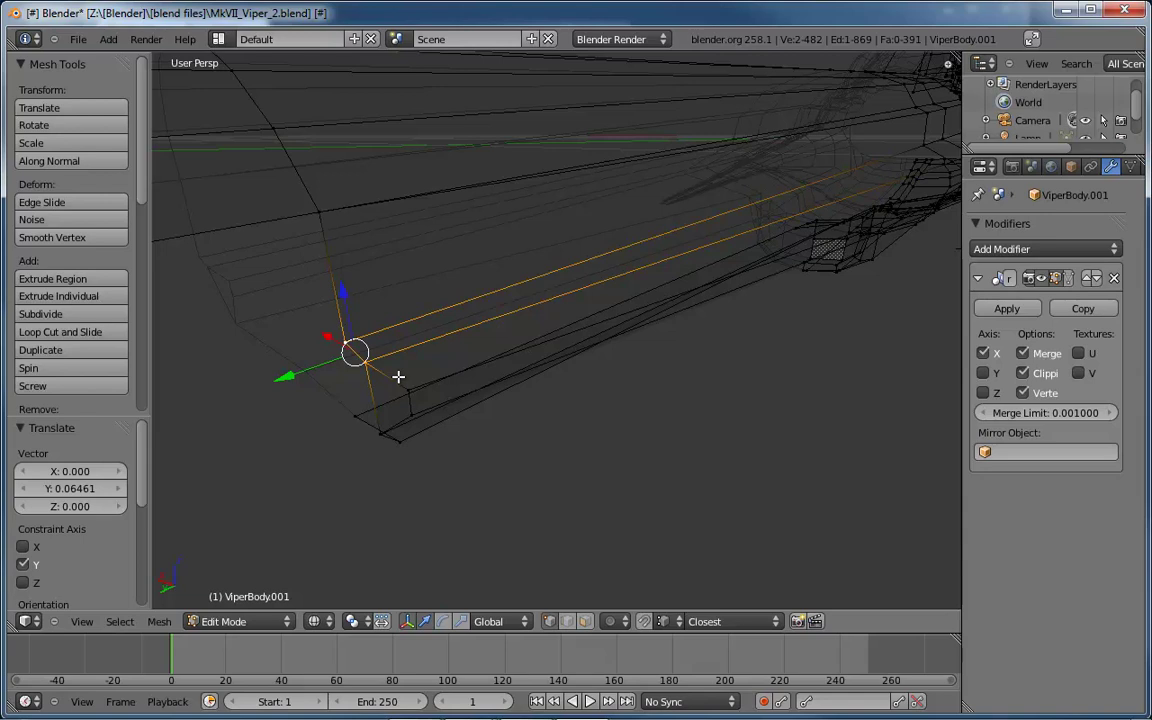
{"action": "key", "text": "alt+m"}
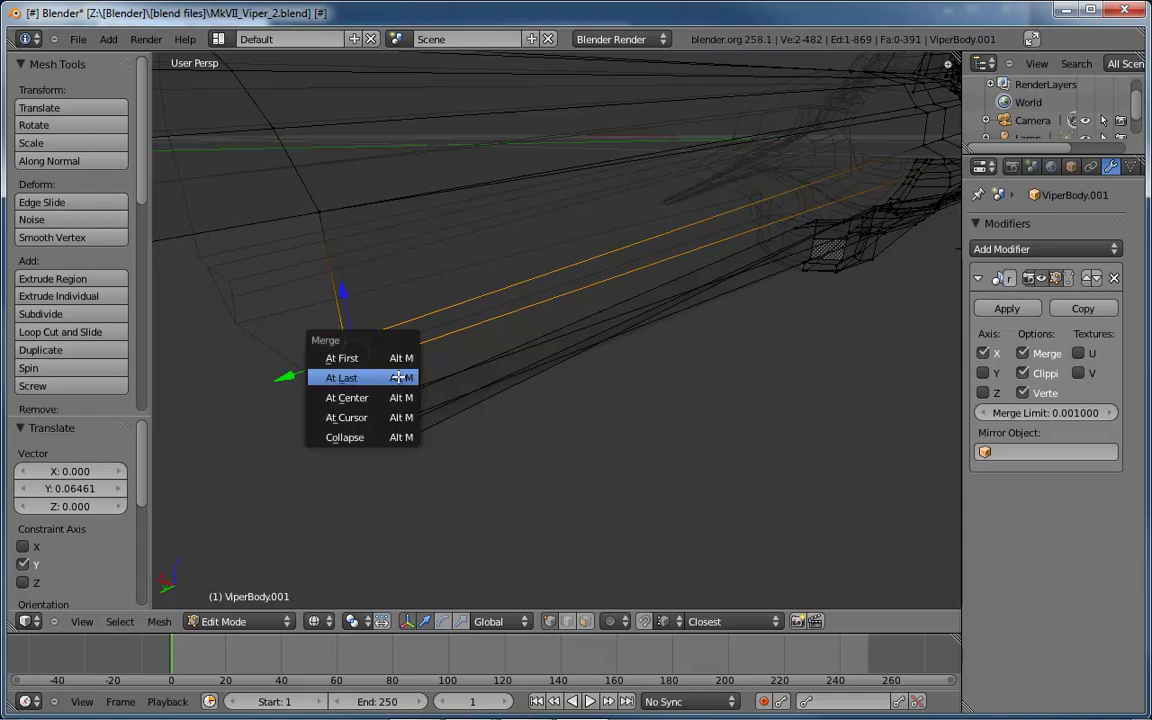
{"action": "left_click", "coordinate": [398, 377]}
In left view, move the merged corner vertex about 0.054 in Y and -0.012 in Z, and the vertex below it 0.075 in Y and 0.060 in Z
{"action": "mouse_move", "coordinate": [406, 373]}
{"action": "middle_mouse_down"}
{"action": "mouse_move", "coordinate": [527, 391]}
{"action": "mouse_move", "coordinate": [594, 345]}
{"action": "mouse_move", "coordinate": [458, 350]}
{"action": "mouse_move", "coordinate": [403, 369]}
{"action": "middle_mouse_up"}
{"action": "scroll", "coordinate": [592, 346], "scroll_direction": "up", "scroll_amount": 6}
{"action": "key", "text": "ctrl+KP_3"}
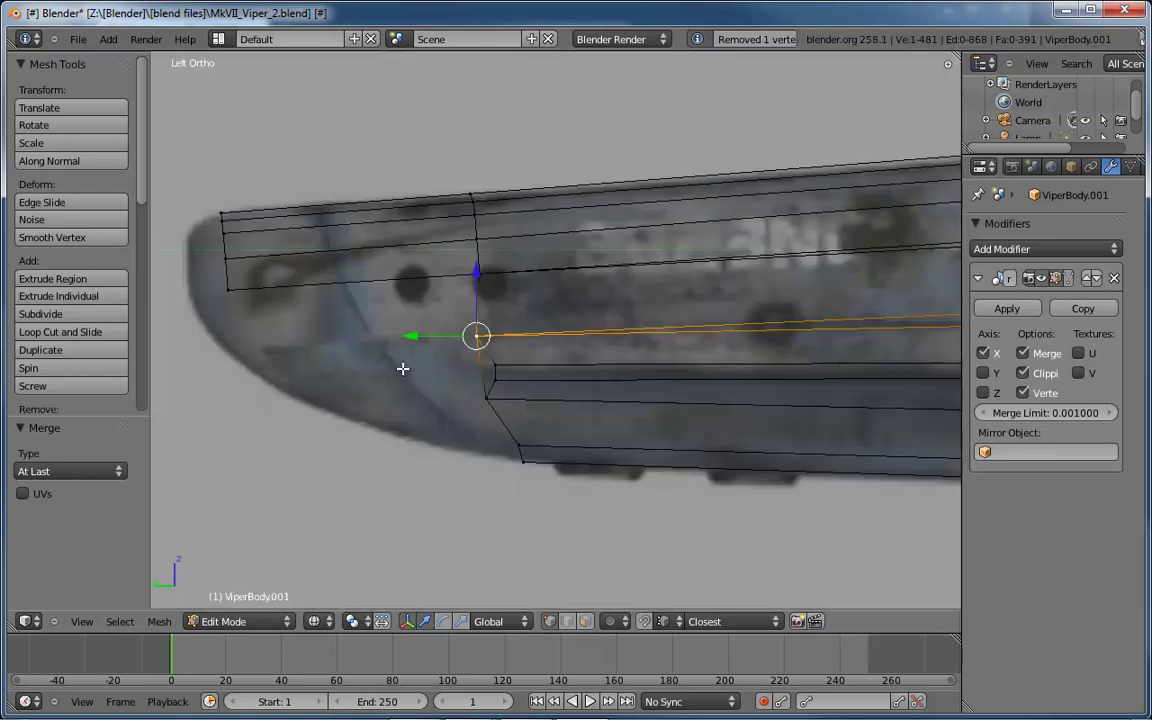
{"action": "key", "text": "g"}
{"action": "left_click", "coordinate": [474, 360]}
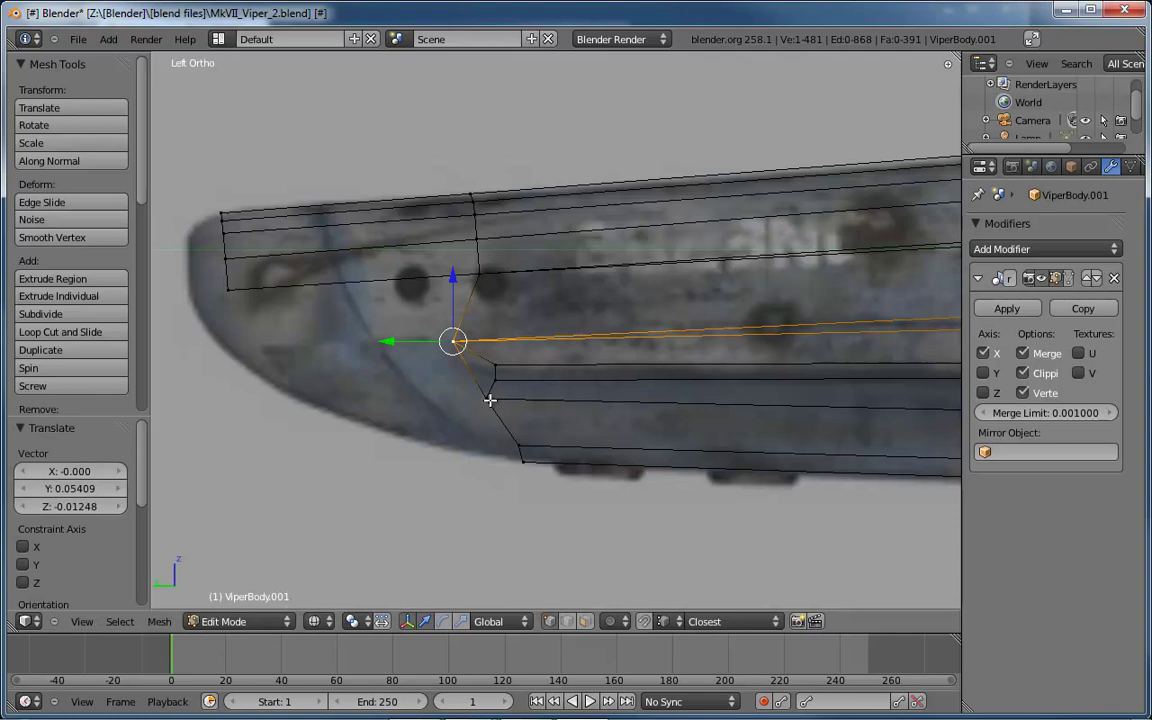
{"action": "key", "text": "g"}
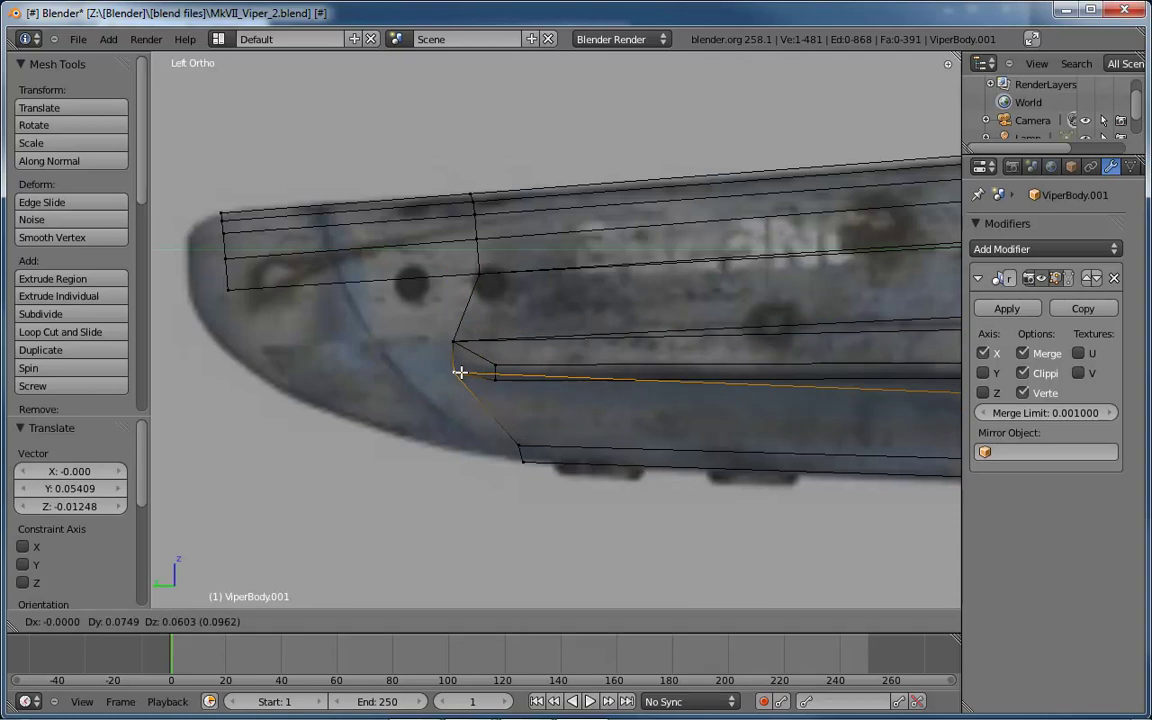
{"action": "left_click", "coordinate": [457, 372]}
Move the upper outer side vertex about 0.029 in Y and 0.012 in Z, and the lower one 0.029 in Y and 0.023 in Z
{"action": "right_click", "coordinate": [495, 365]}
{"action": "key", "text": "g"}
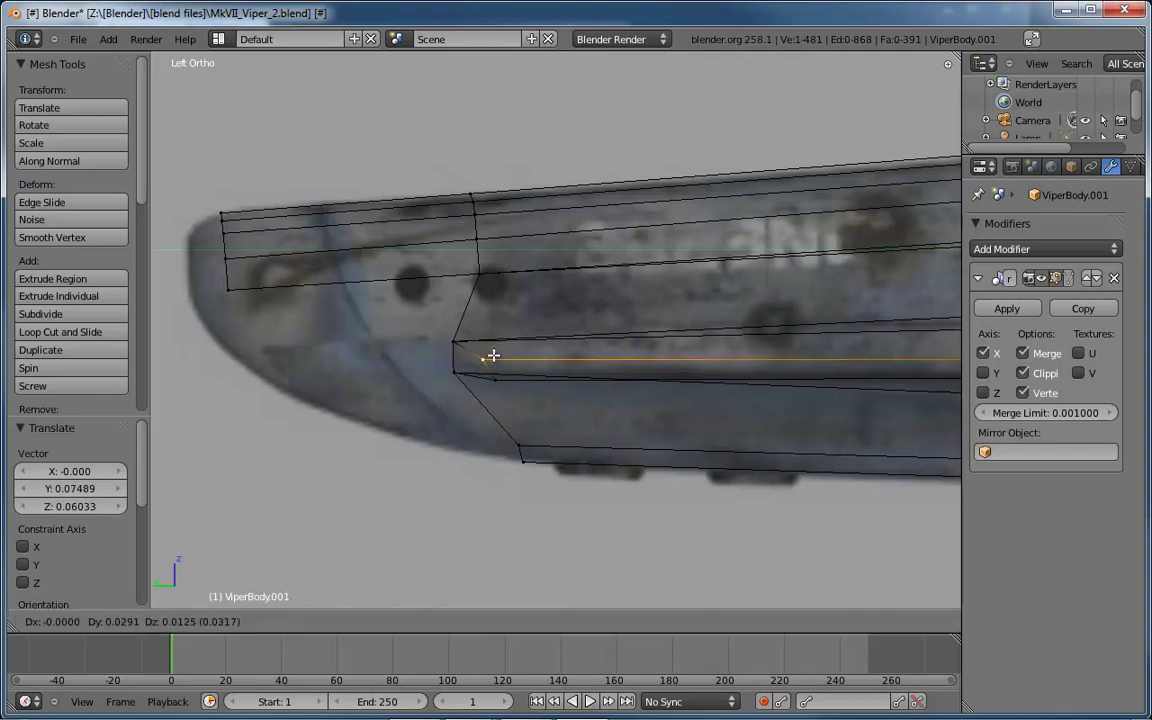
{"action": "left_click", "coordinate": [492, 356]}
{"action": "right_click", "coordinate": [496, 377]}
{"action": "key", "text": "g"}
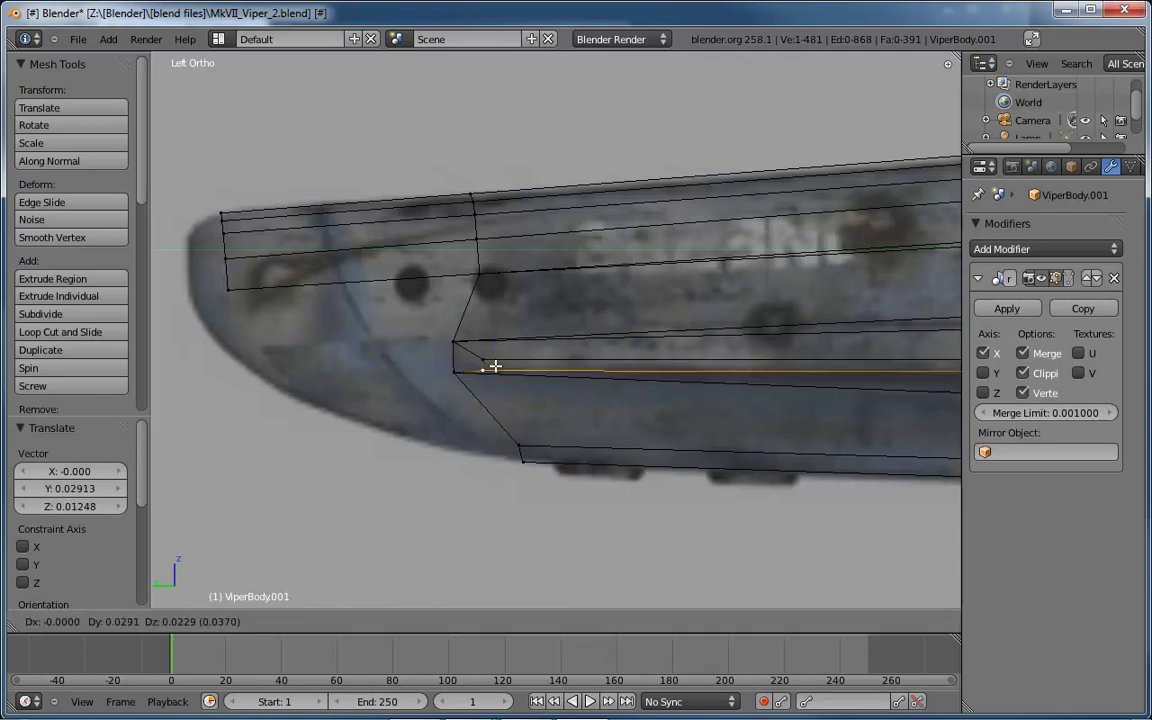
{"action": "left_click", "coordinate": [495, 366]}
In top view, nudge one outer side vertex by about 0.002, select both outer side vertices, and move them about -0.023 in Y and -0.008 in X
{"action": "key", "text": "KP_8"}
{"action": "key", "text": "KP_7"}
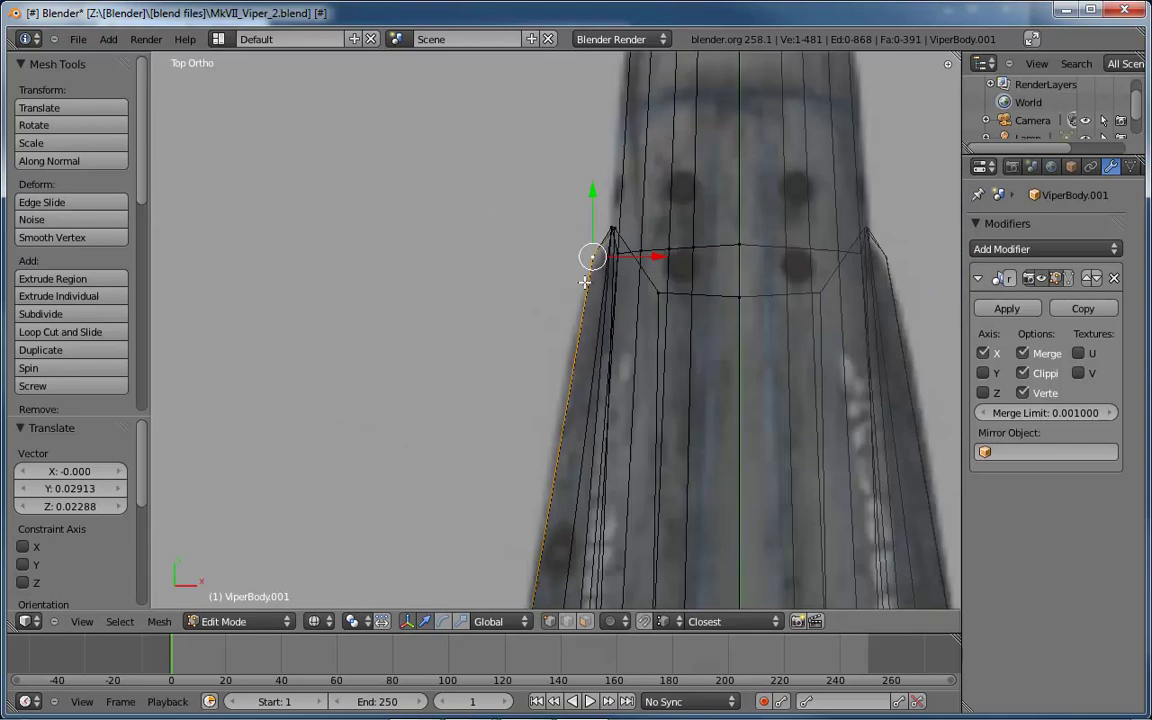
{"action": "key", "text": "g"}
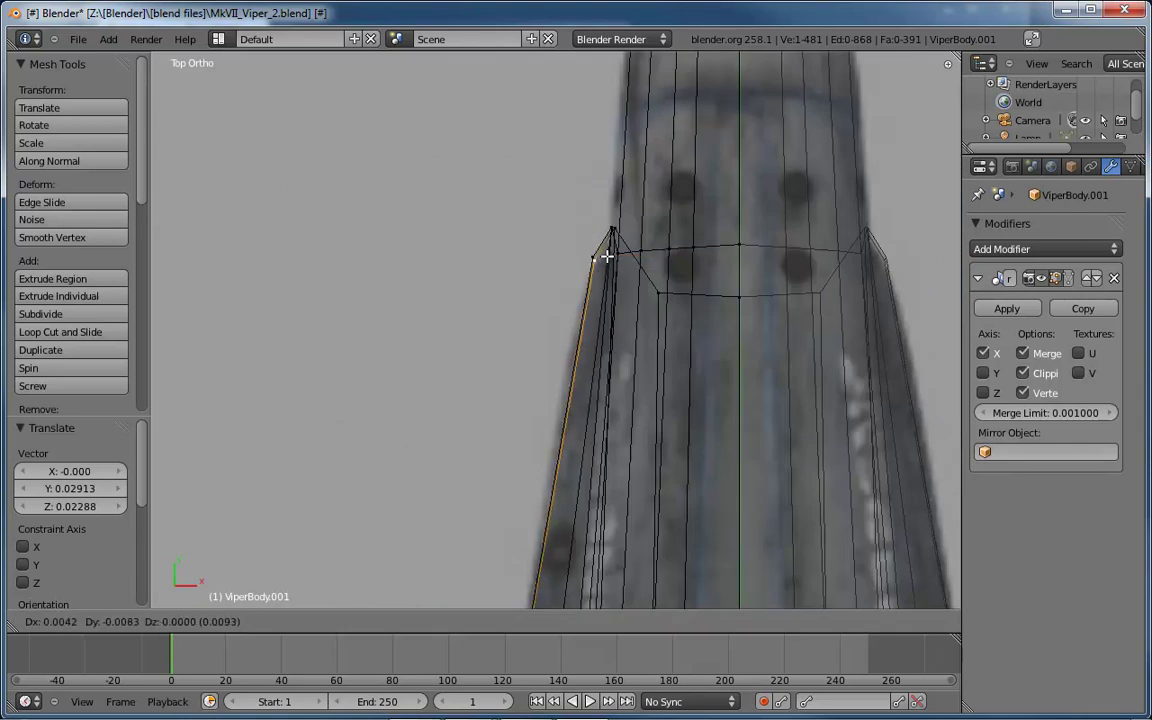
{"action": "left_click", "coordinate": [605, 251]}
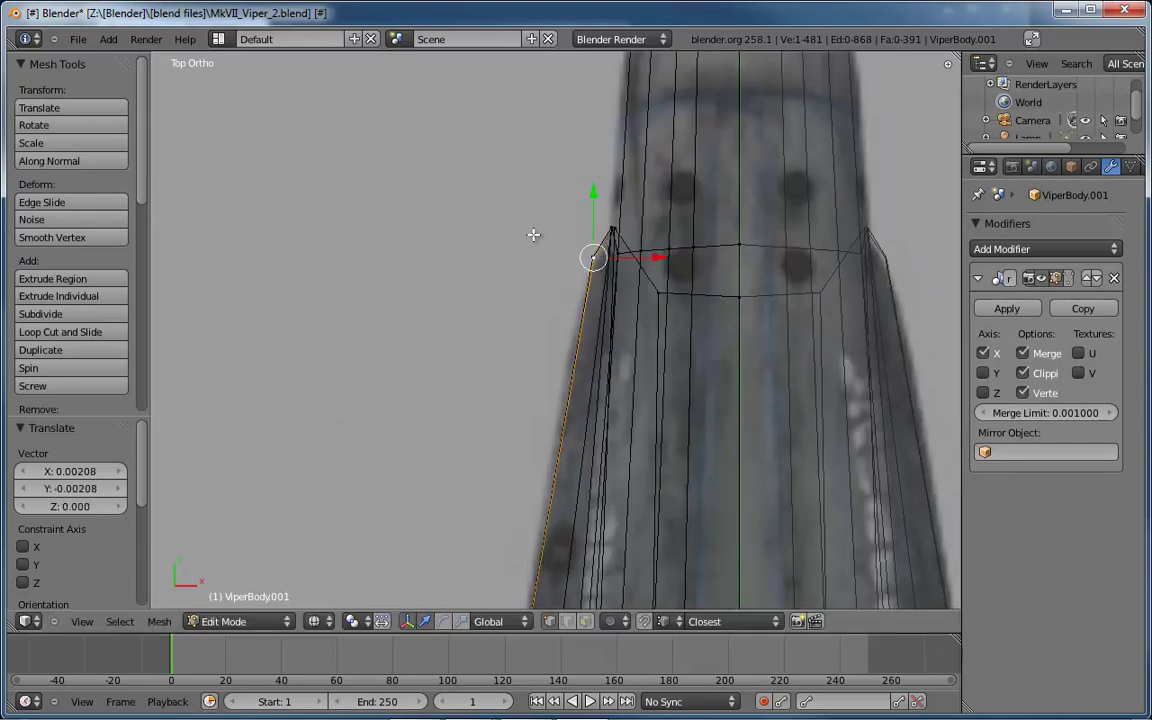
{"action": "key", "text": "b"}
{"action": "left_click_drag", "start_coordinate": [535, 228], "coordinate": [594, 254]}
{"action": "key", "text": "g"}
{"action": "key", "text": "y"}
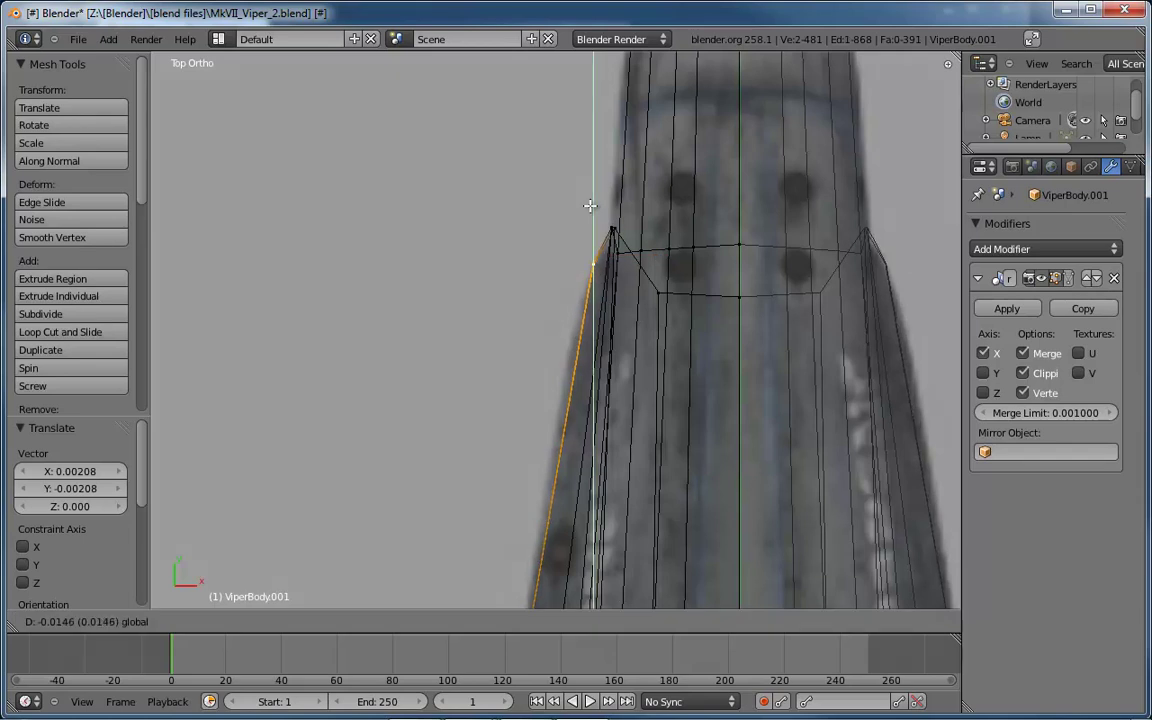
{"action": "left_click", "coordinate": [589, 205]}
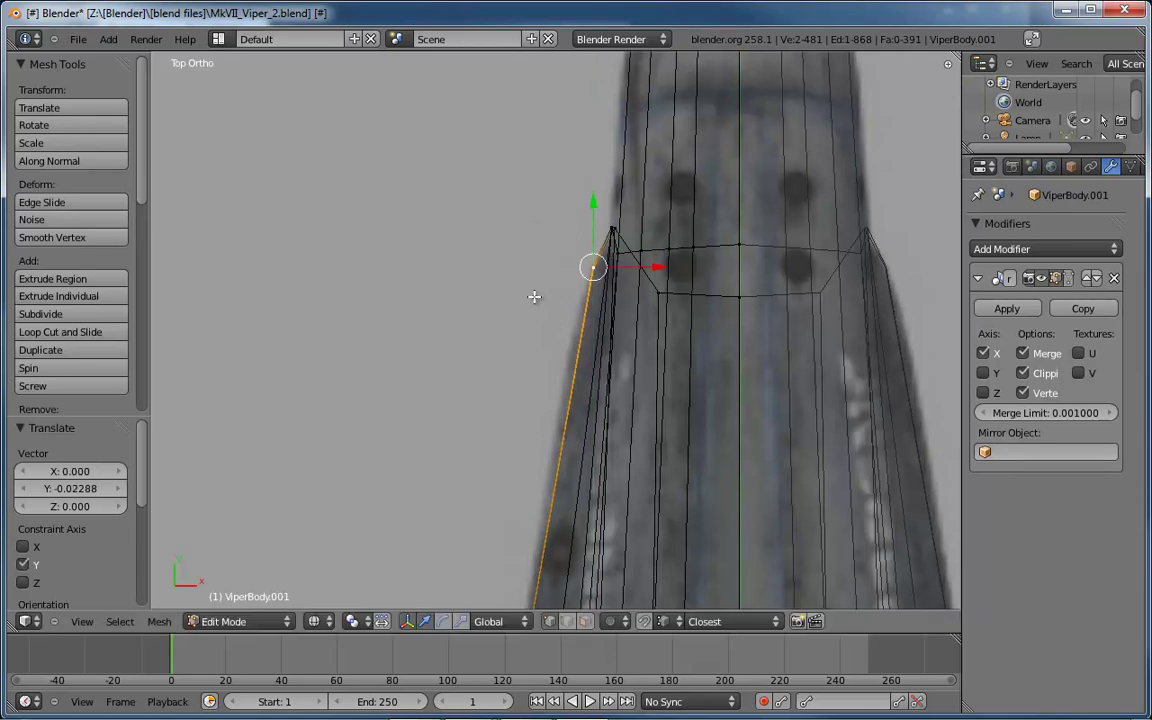
{"action": "key", "text": "g"}
{"action": "key", "text": "x"}
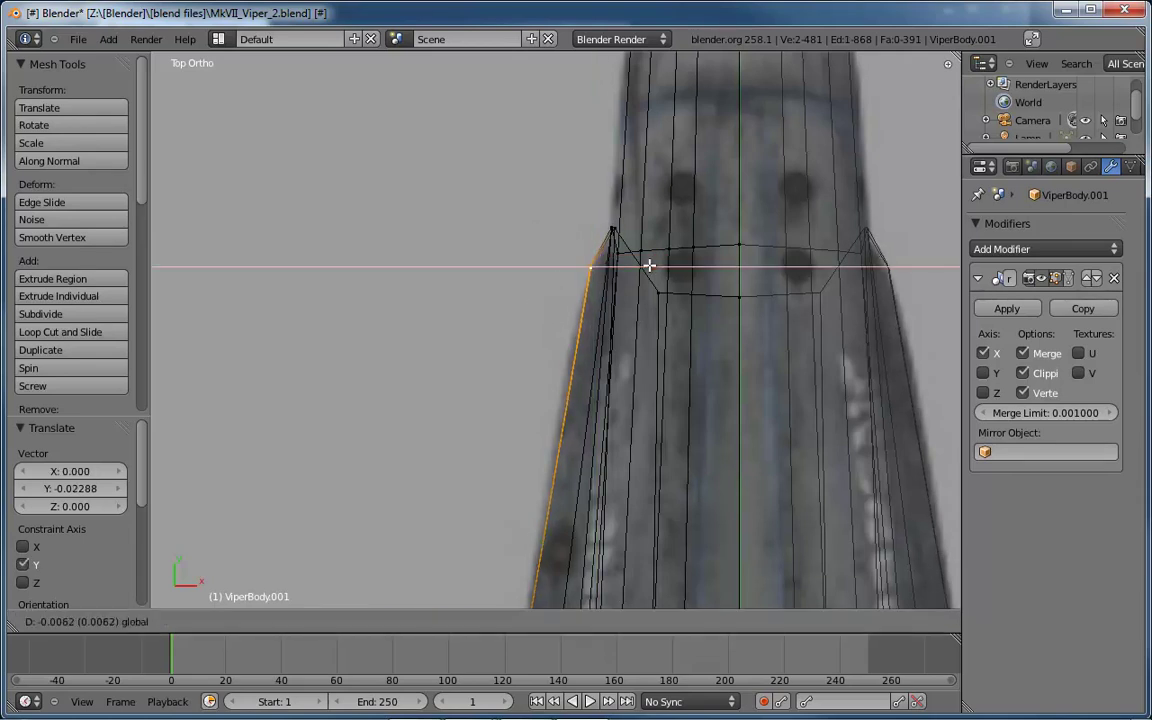
{"action": "left_click", "coordinate": [648, 346]}
Examine the reshaped lower nose opening in solid display, in perspective and against the left reference photo
{"action": "middle_click_drag", "start_coordinate": [657, 449], "coordinate": [568, 278], "text": "shift"}
{"action": "scroll", "coordinate": [617, 291], "scroll_direction": "down", "scroll_amount": 3}
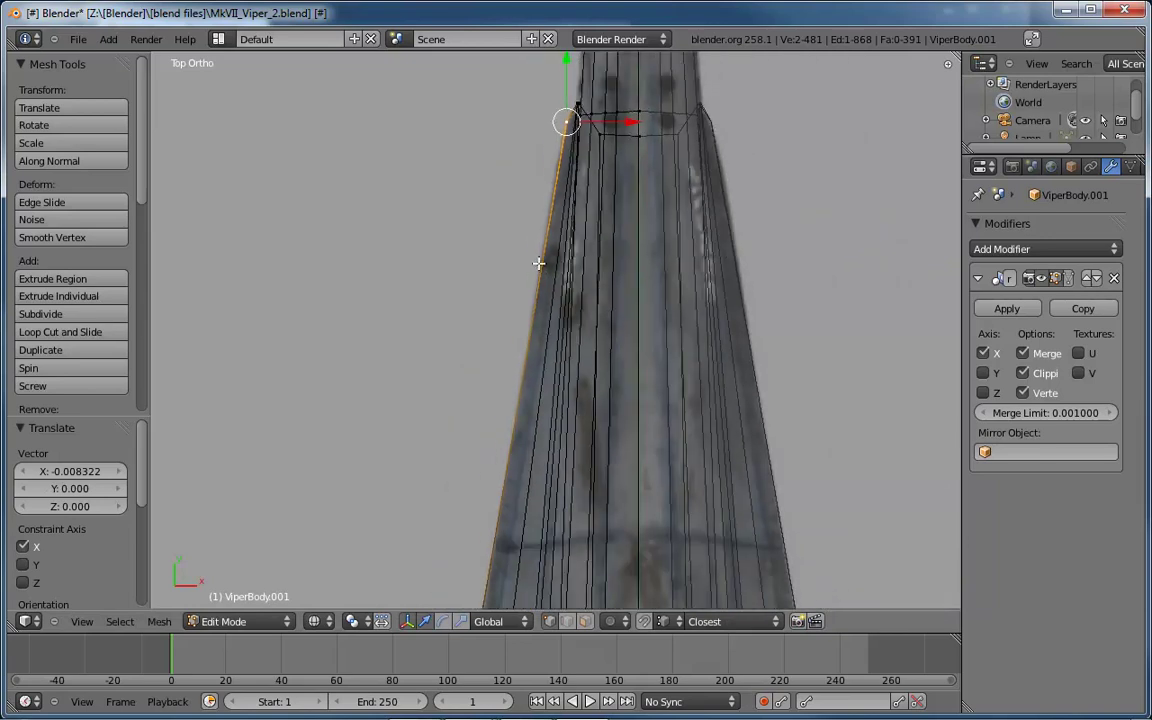
{"action": "middle_click_drag", "start_coordinate": [489, 311], "coordinate": [696, 194]}
{"action": "mouse_move", "coordinate": [458, 316]}
{"action": "middle_mouse_down"}
{"action": "mouse_move", "coordinate": [560, 270]}
{"action": "mouse_move", "coordinate": [609, 265]}
{"action": "mouse_move", "coordinate": [589, 272]}
{"action": "mouse_move", "coordinate": [614, 347]}
{"action": "mouse_move", "coordinate": [463, 360]}
{"action": "mouse_move", "coordinate": [426, 356]}
{"action": "mouse_move", "coordinate": [602, 347]}
{"action": "mouse_move", "coordinate": [357, 336]}
{"action": "middle_mouse_up"}
{"action": "key", "text": "z"}
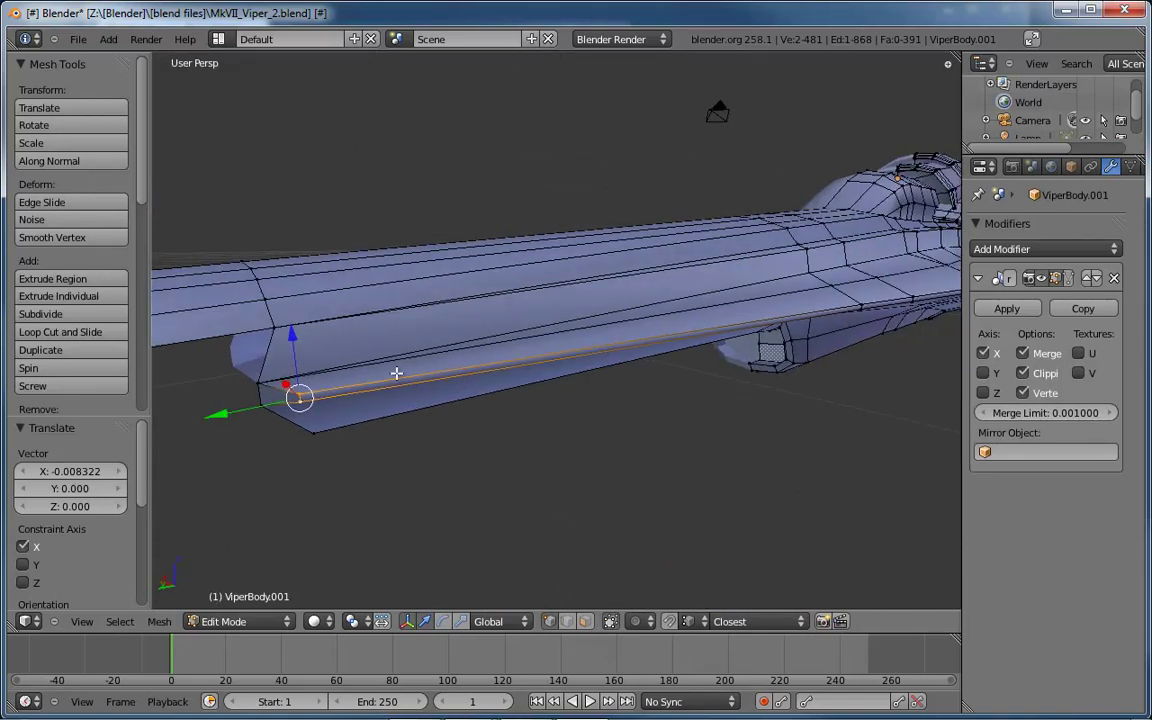
{"action": "middle_click_drag", "start_coordinate": [271, 323], "coordinate": [476, 301]}
{"action": "key", "text": "ctrl+KP_3"}
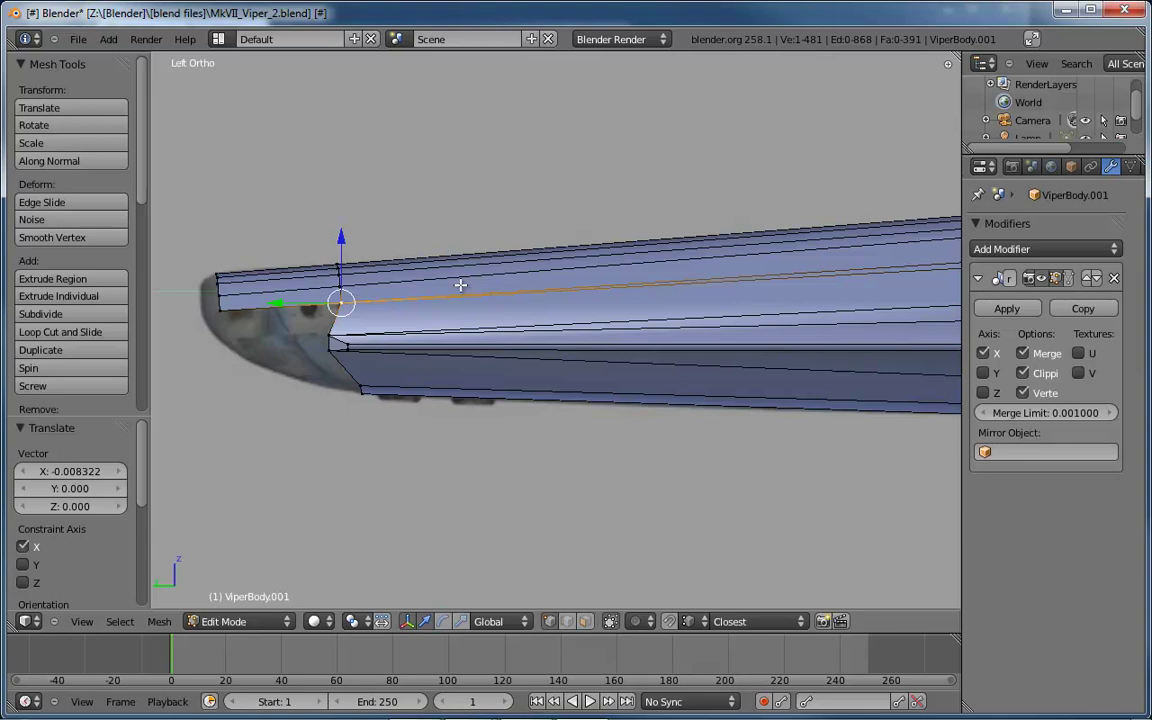
{"action": "scroll", "coordinate": [442, 296], "scroll_direction": "up", "scroll_amount": 3}
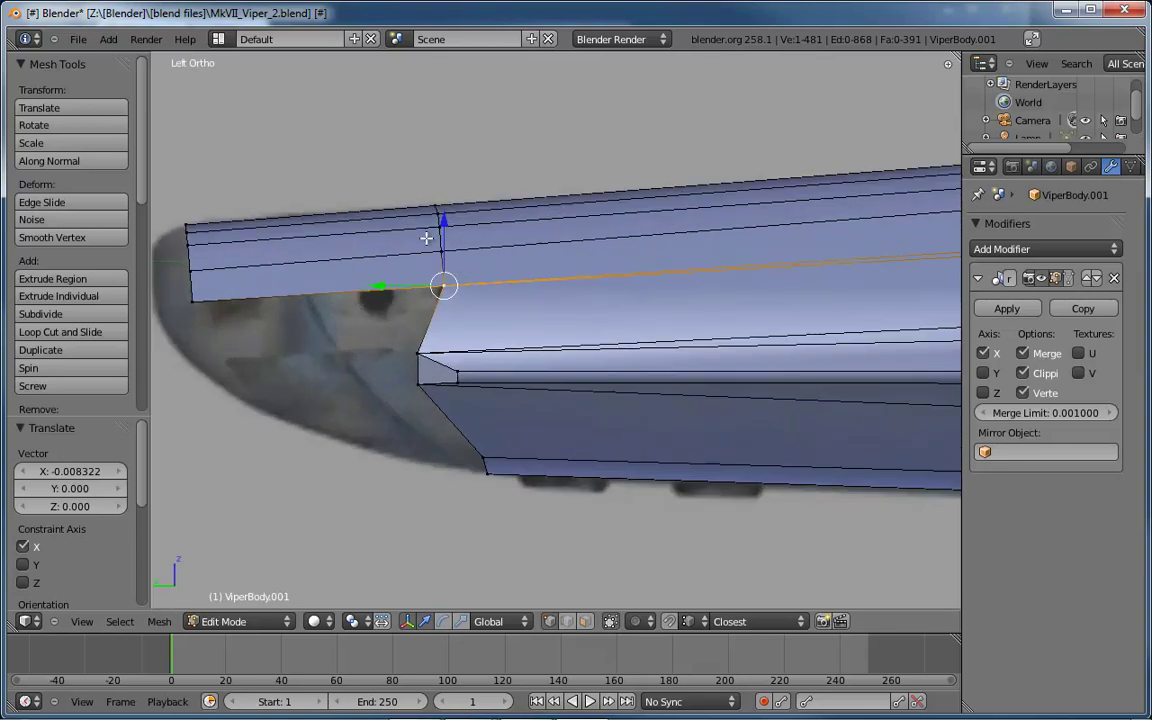
In edge select mode, select the four edges across the nose above the opening's corner and slide them forward by a factor of about -0.104
{"action": "key", "text": "ctrl+Tab"}
{"action": "left_click", "coordinate": [395, 258]}
{"action": "right_click", "coordinate": [438, 258]}
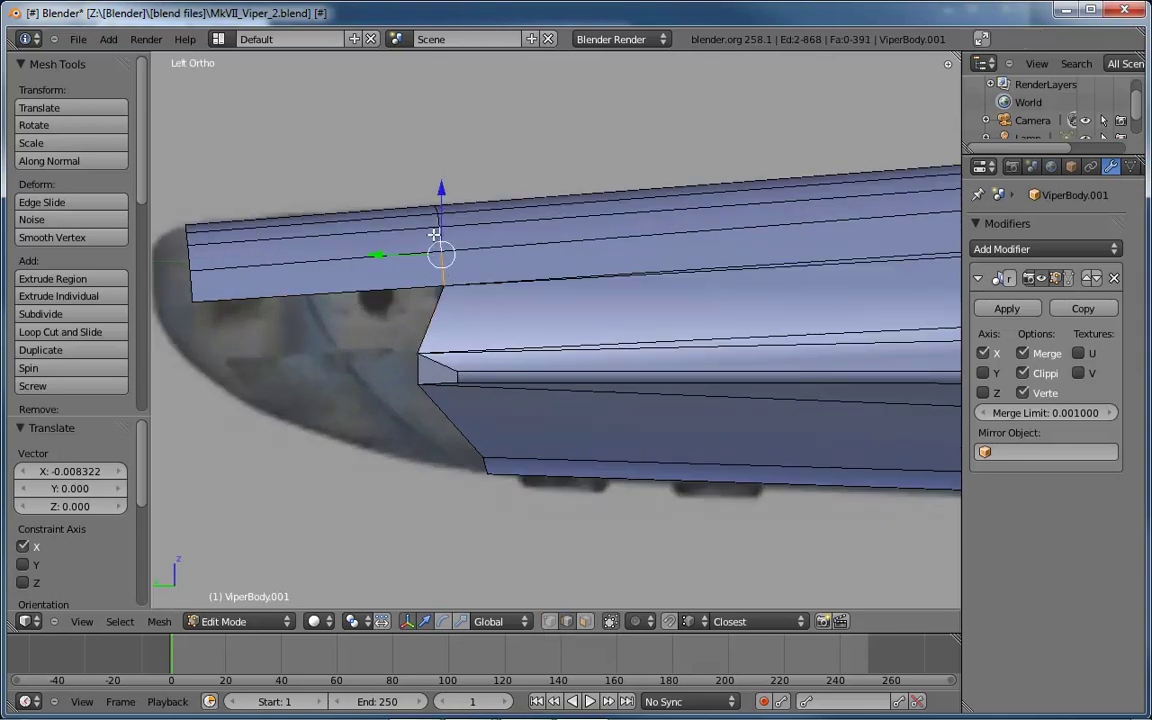
{"action": "right_click", "coordinate": [432, 213]}
{"action": "right_click", "coordinate": [441, 222]}
{"action": "scroll", "coordinate": [441, 222], "scroll_direction": "up", "scroll_amount": 2}
{"action": "scroll", "coordinate": [442, 218], "scroll_direction": "down", "scroll_amount": 2}
{"action": "key", "text": "ctrl+space"}
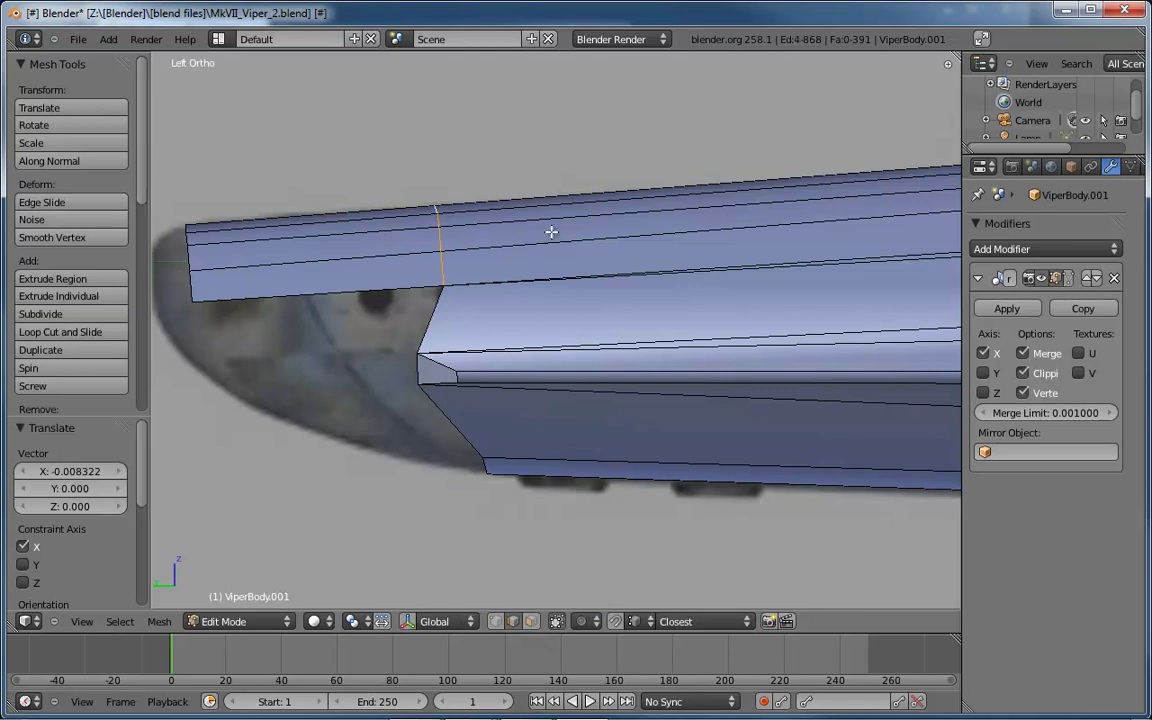
{"action": "middle_click_drag", "start_coordinate": [547, 239], "coordinate": [688, 297]}
{"action": "key", "text": "ctrl+e"}
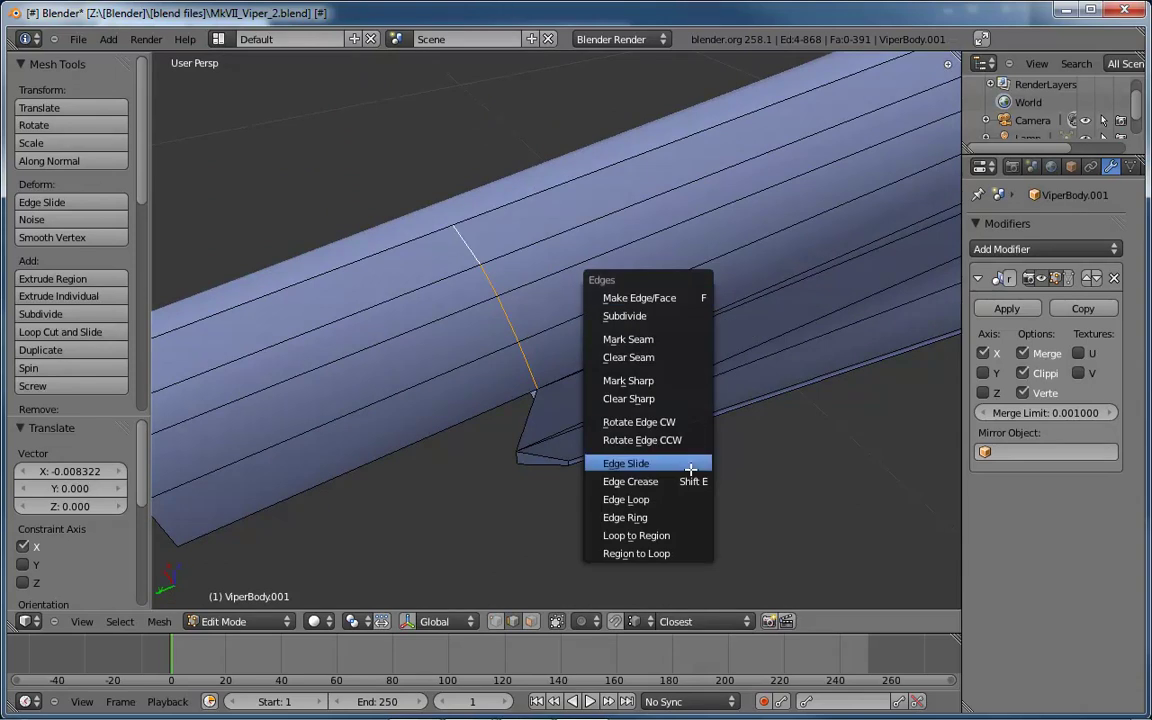
{"action": "left_click", "coordinate": [661, 465]}
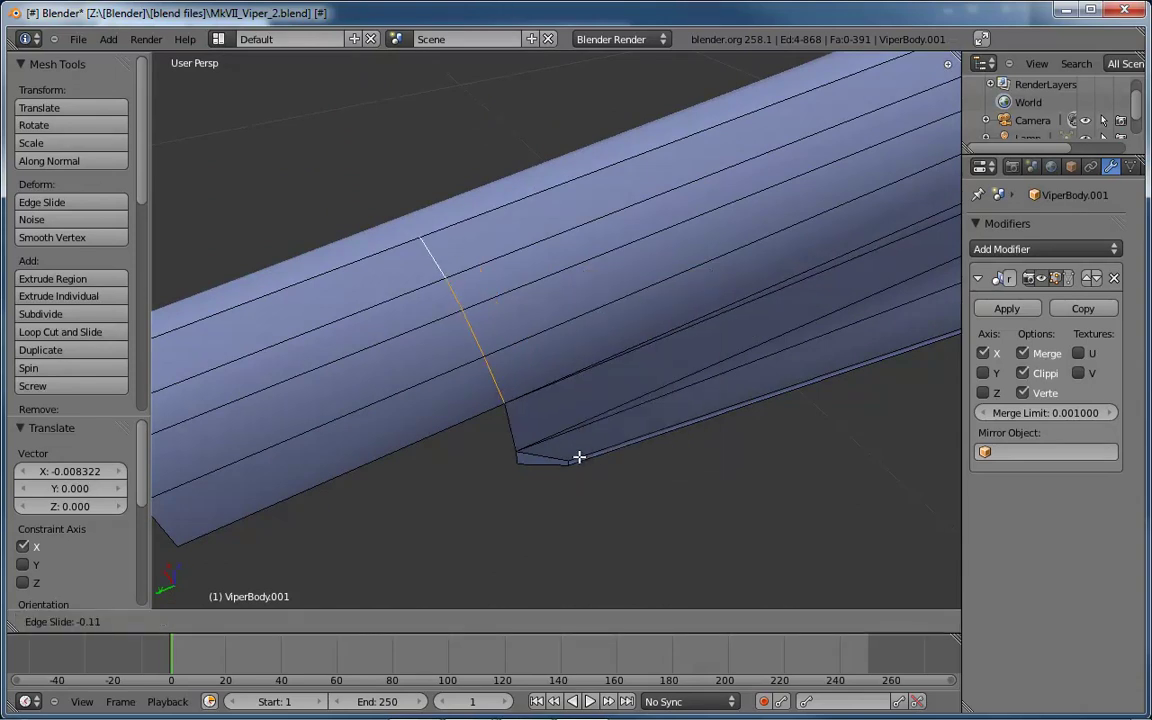
{"action": "left_click", "coordinate": [582, 457]}
In left view, select the lowest front edge beneath the nose opening and move it 0.132 in Y and about 0.018 in Z
{"action": "middle_click_drag", "start_coordinate": [584, 455], "coordinate": [626, 449]}
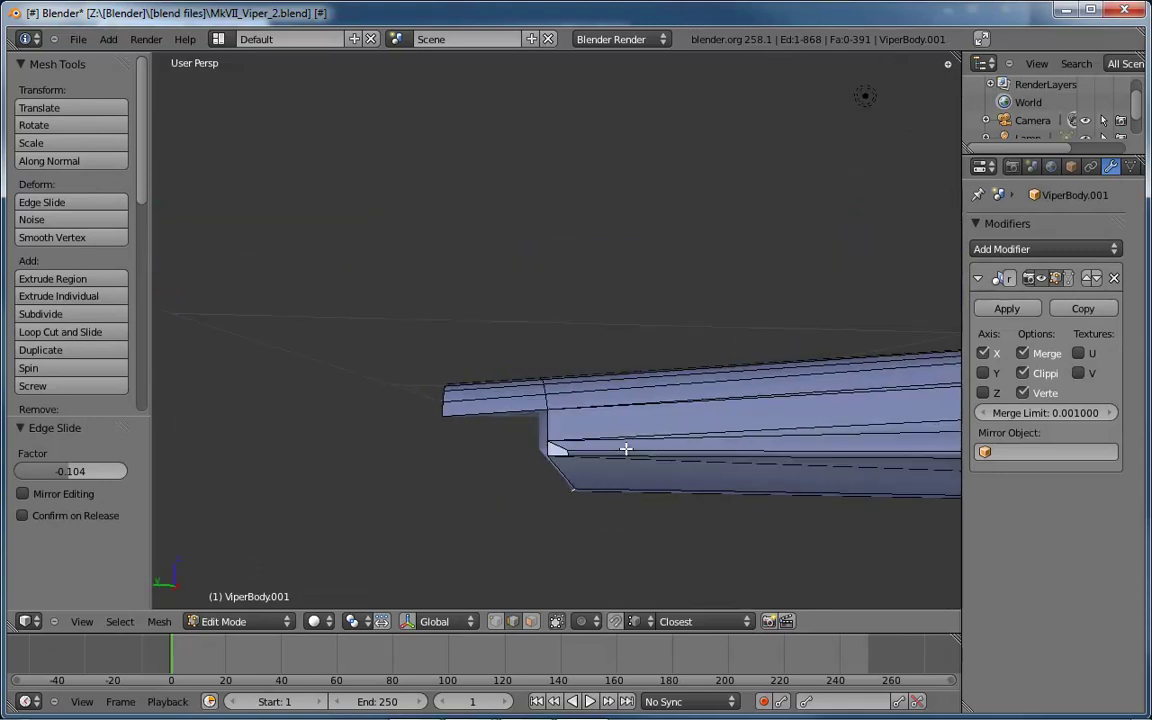
{"action": "key", "text": "w"}
{"action": "key", "text": "ctrl+KP_3"}
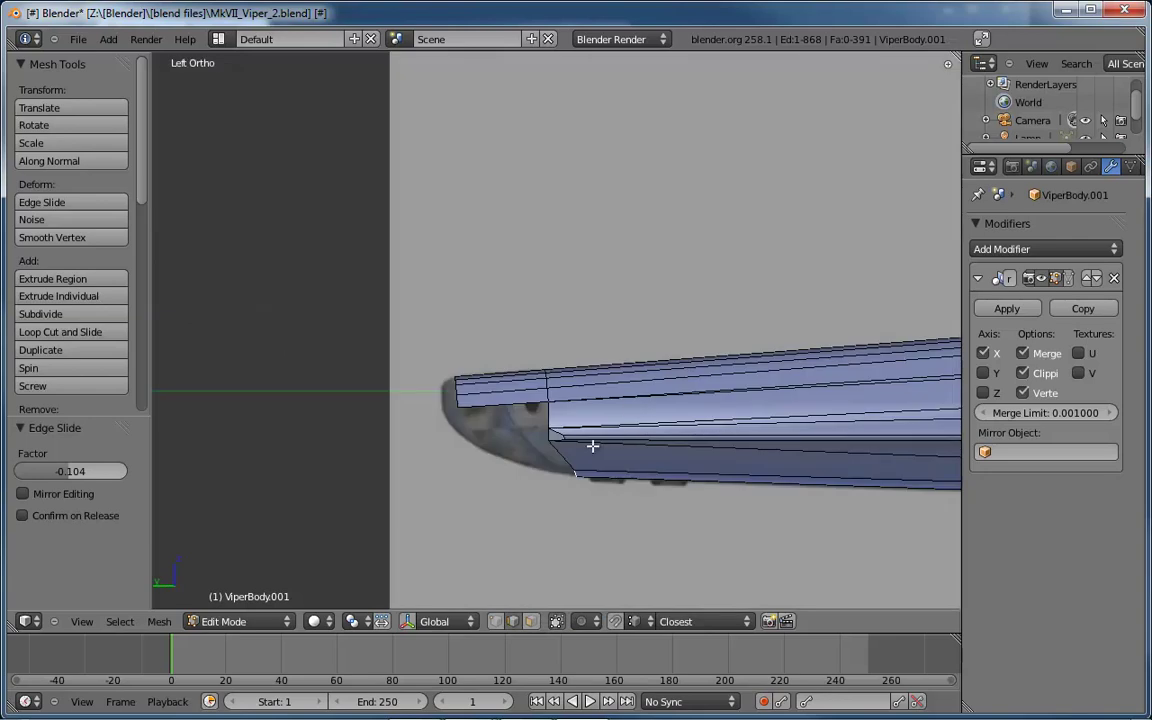
{"action": "scroll", "coordinate": [575, 459], "scroll_direction": "up", "scroll_amount": 3}
{"action": "right_click", "coordinate": [570, 485]}
{"action": "key", "text": "ctrl+space"}
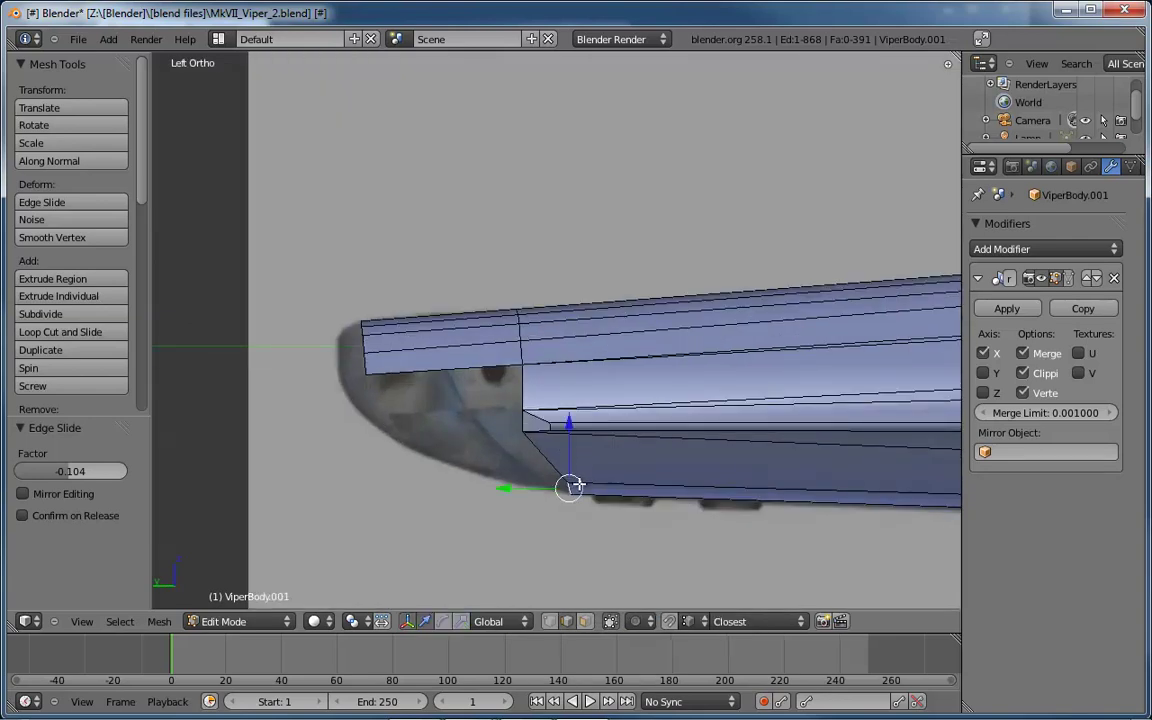
{"action": "left_click_drag", "start_coordinate": [509, 487], "coordinate": [475, 481]}
{"action": "key", "text": "g"}
{"action": "key", "text": "z"}
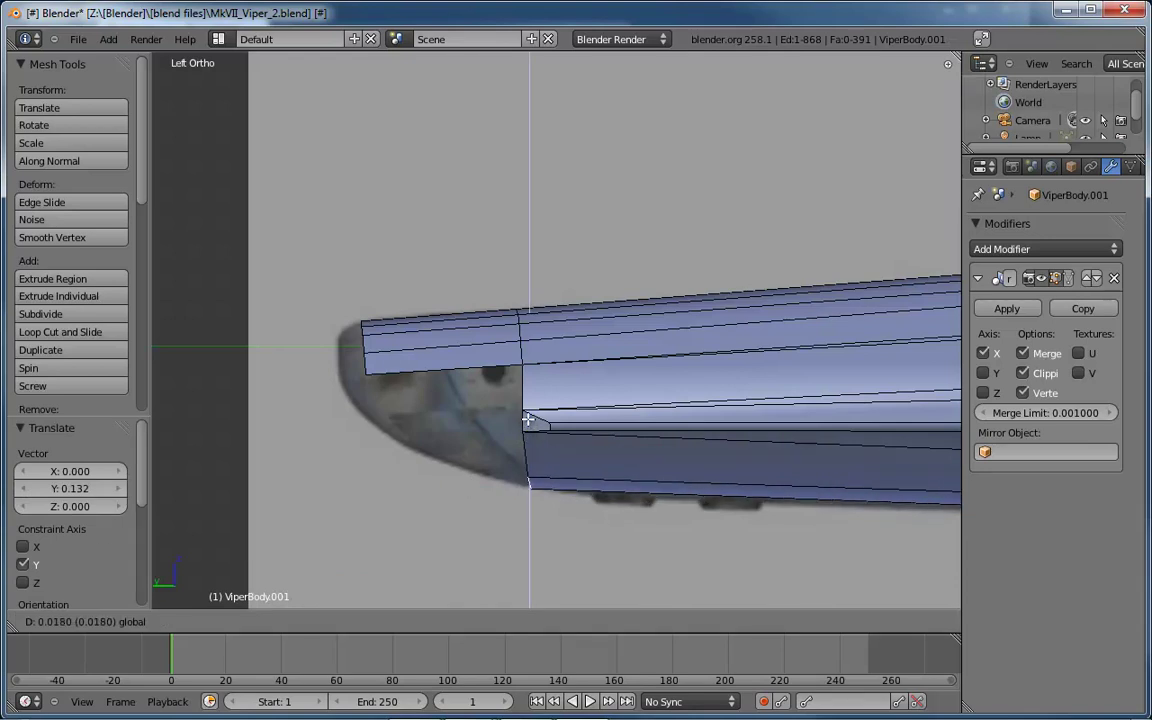
{"action": "left_click", "coordinate": [528, 418]}
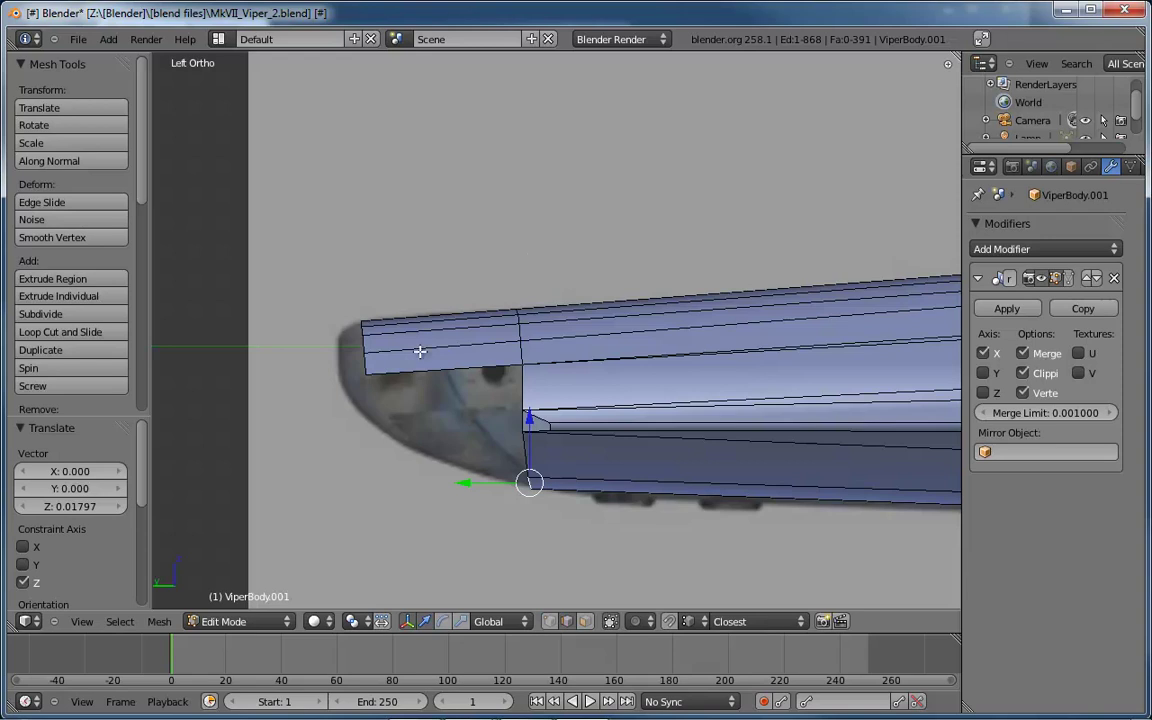
{"action": "key", "text": "g"}
{"action": "key", "text": "shift+z"}
{"action": "left_click", "coordinate": [517, 441]}
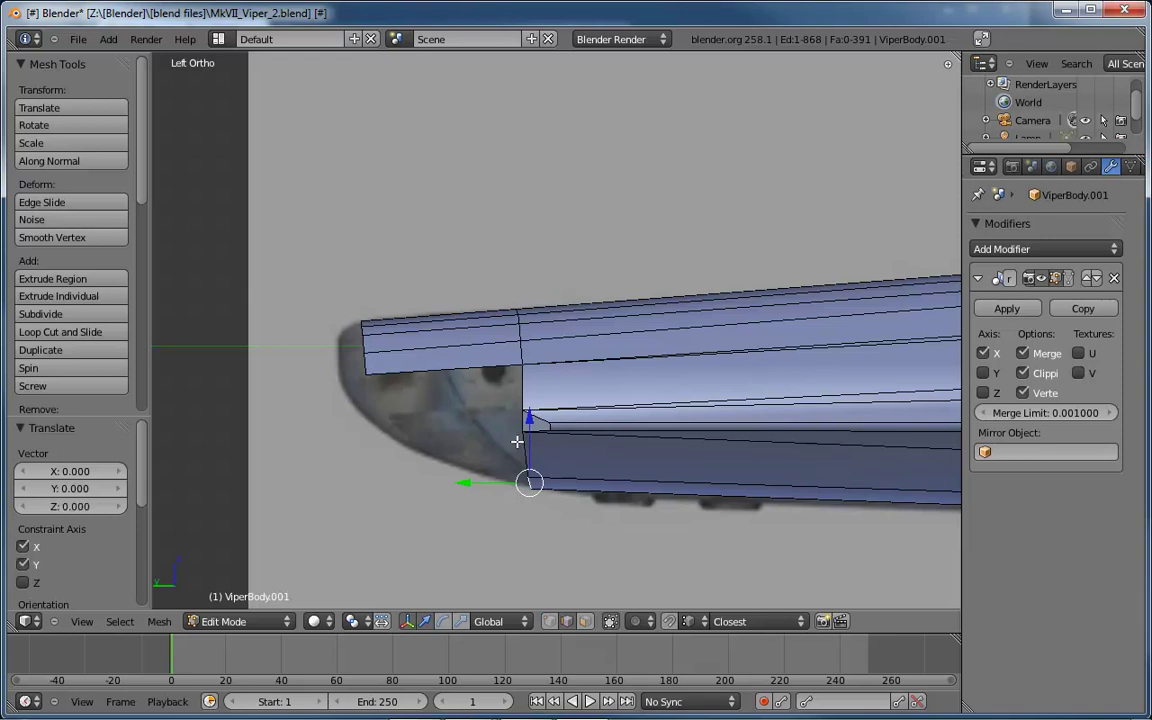
Select the four front edges below the nose overhang and extrude them about 0.416 in Y and -0.060 in Z
{"action": "scroll", "coordinate": [507, 438], "scroll_direction": "up", "scroll_amount": 2}
{"action": "key", "text": "a"}
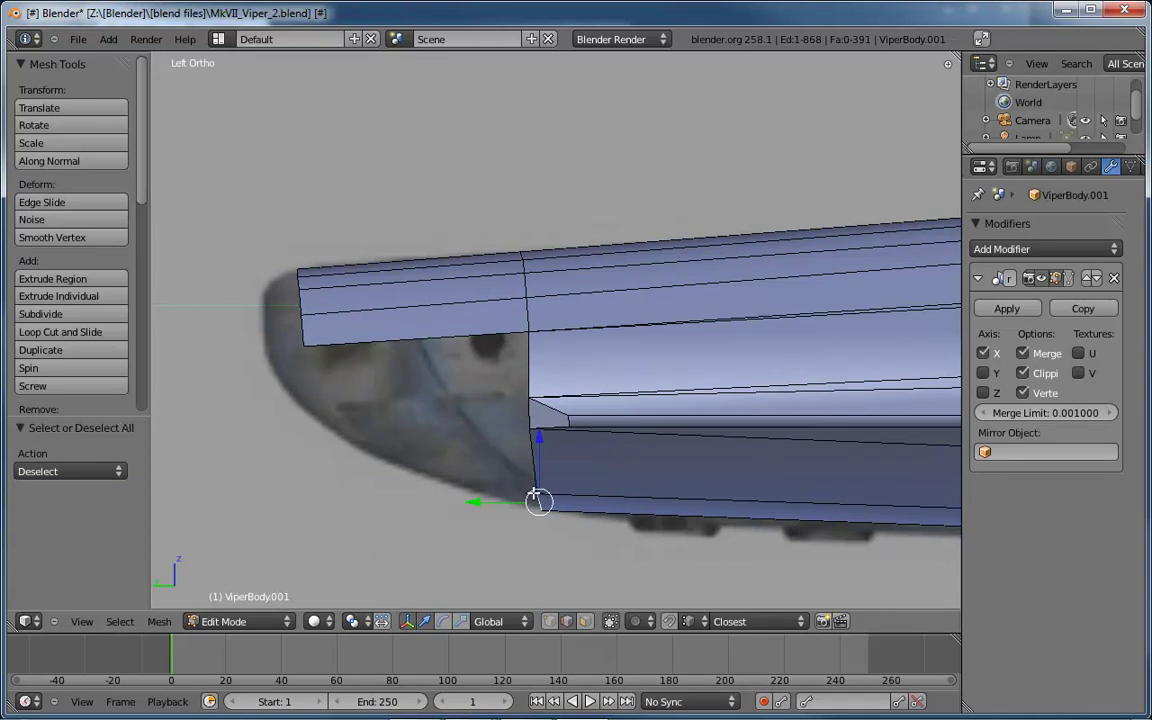
{"action": "key", "text": "ctrl+space"}
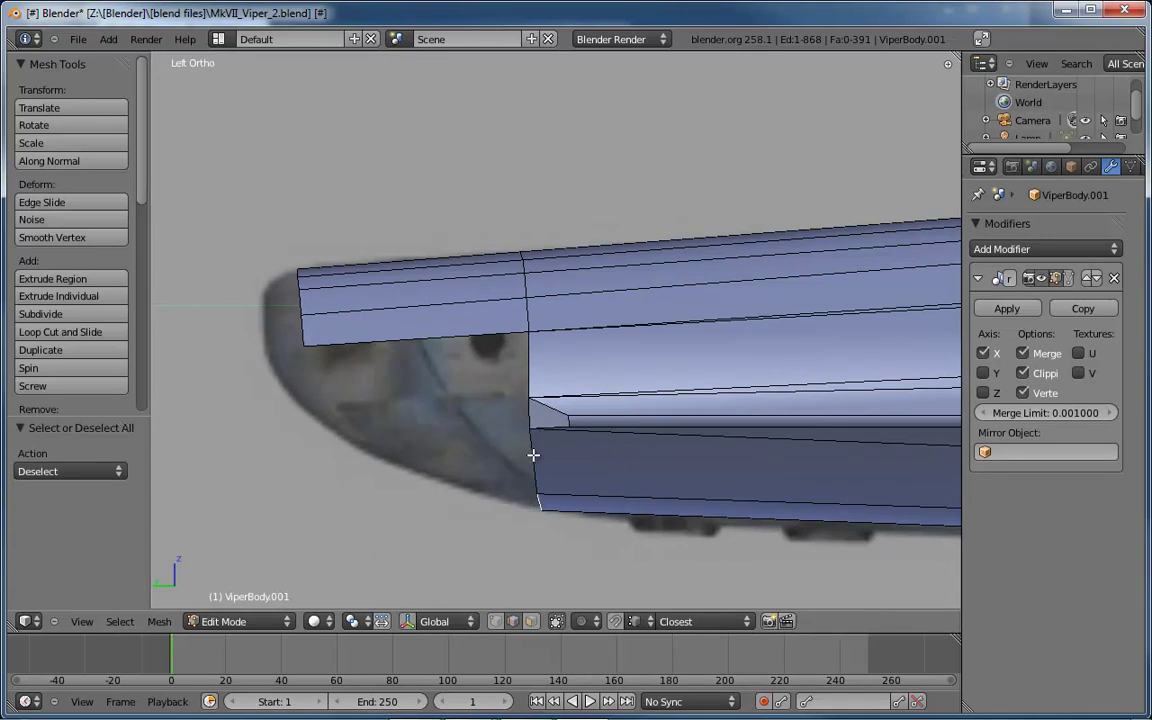
{"action": "right_click", "coordinate": [536, 406], "text": "alt"}
{"action": "key", "text": "e"}
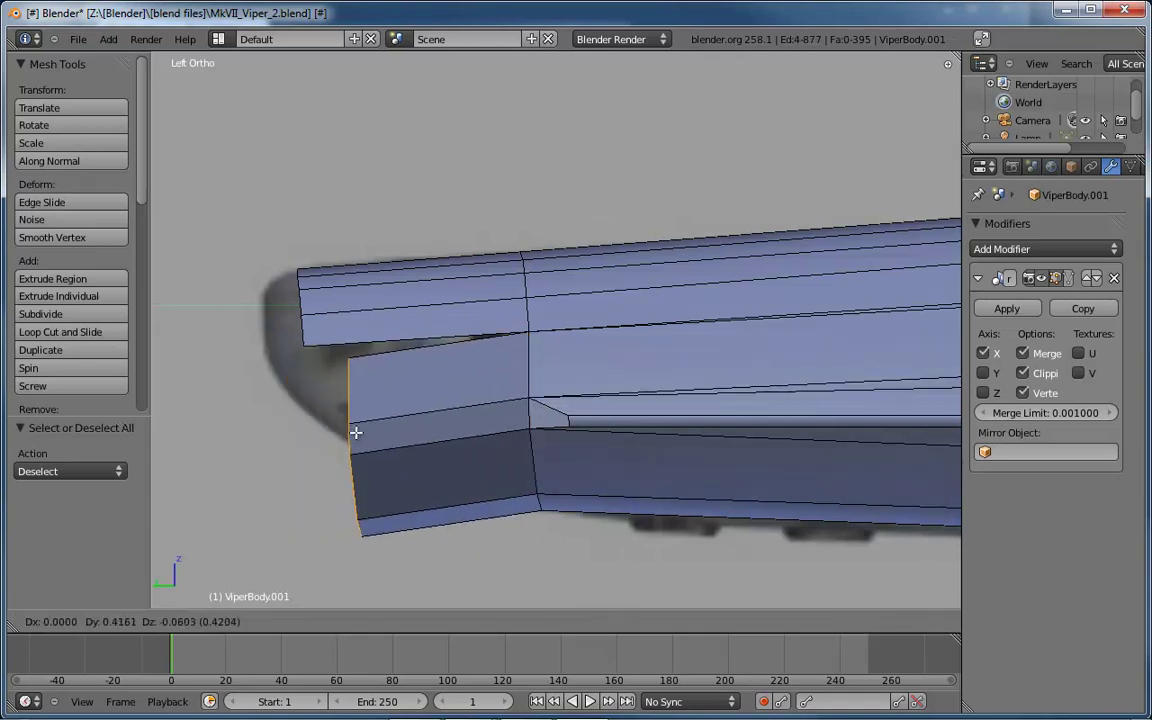
{"action": "left_click", "coordinate": [352, 435]}
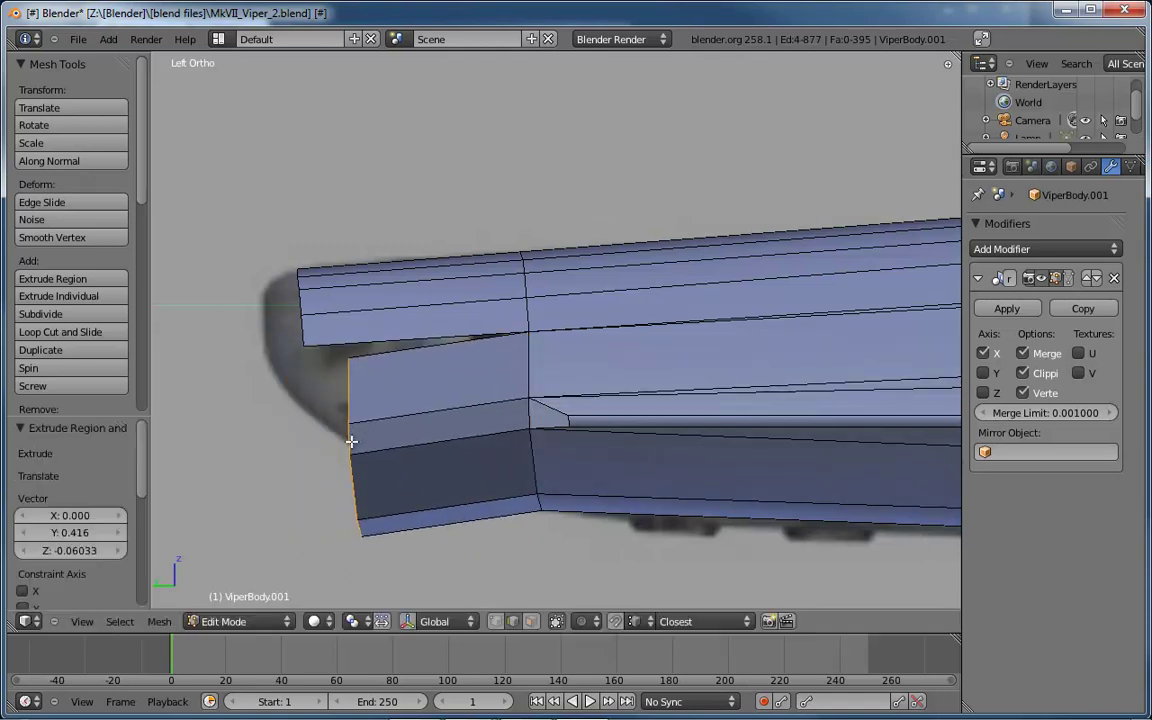
In vertex select mode, merge the extrusion's top front vertex into the nose's lower corner vertex using At Last
{"action": "key", "text": "ctrl+Tab"}
{"action": "left_click", "coordinate": [338, 348]}
{"action": "right_click", "coordinate": [338, 360]}
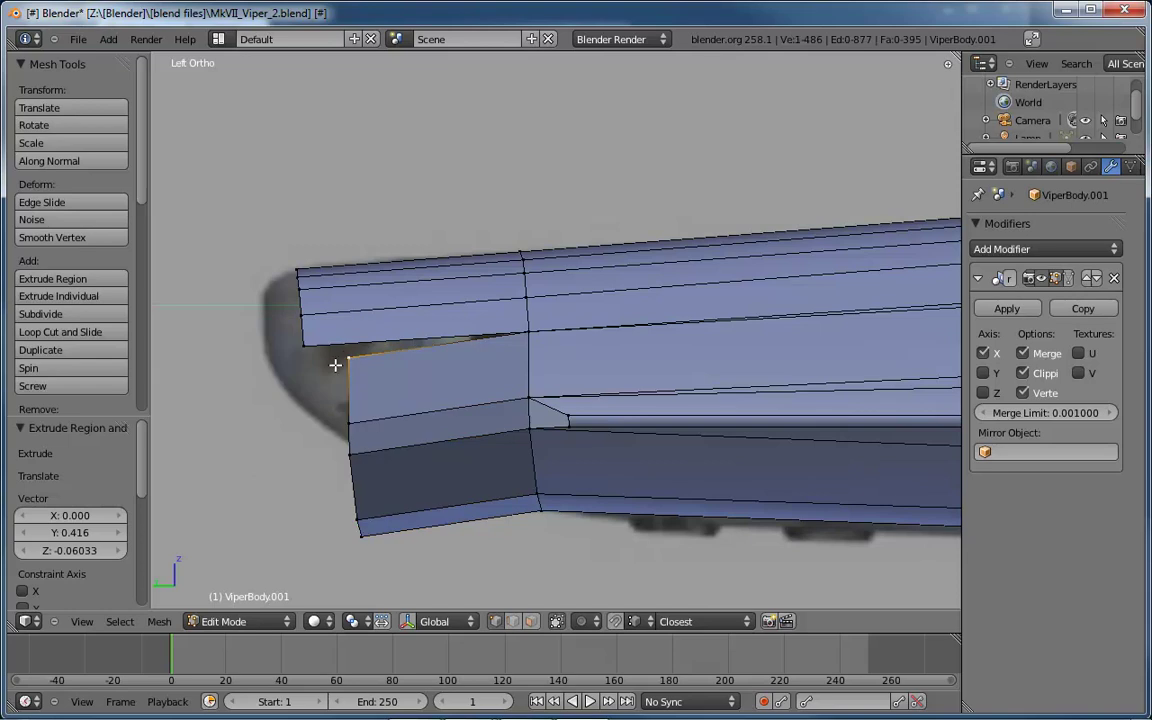
{"action": "right_click", "coordinate": [305, 347], "text": "shift"}
{"action": "key", "text": "alt+m"}
{"action": "left_click", "coordinate": [462, 458]}
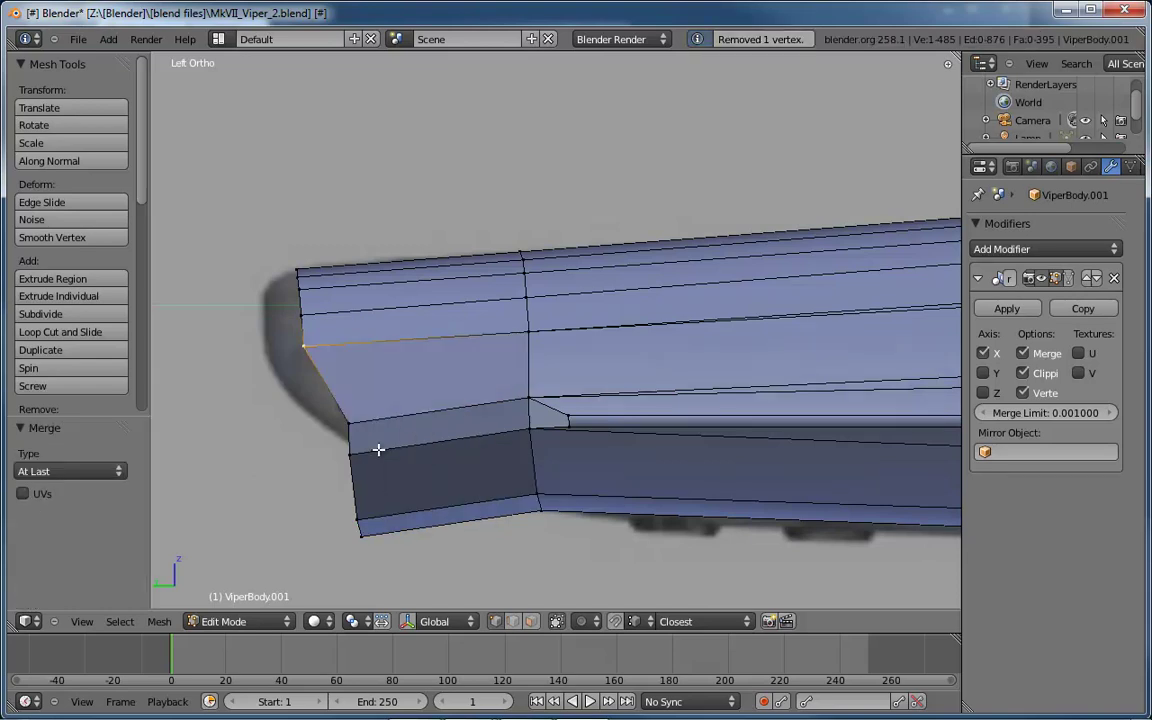
In wireframe, move the extrusion's upper free vertex about 0.054 in Y and 0.064 in Z, and the one below -0.054 in Y and 0.058 in Z
{"action": "key", "text": "z"}
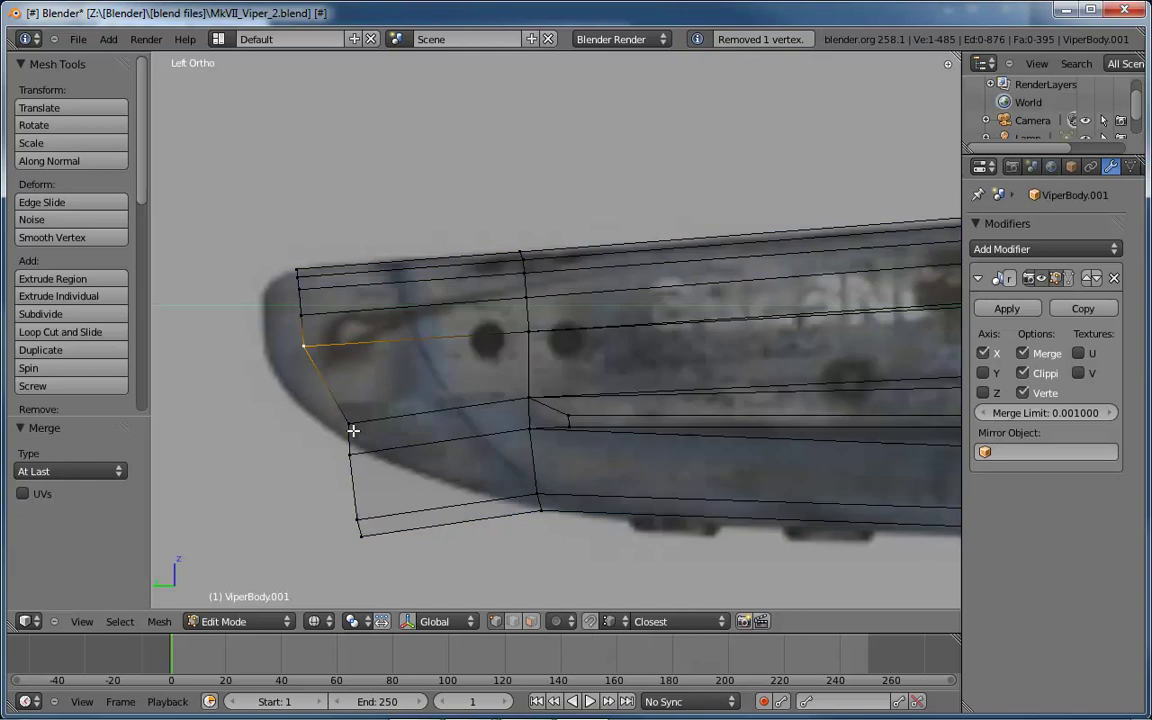
{"action": "right_click", "coordinate": [350, 422]}
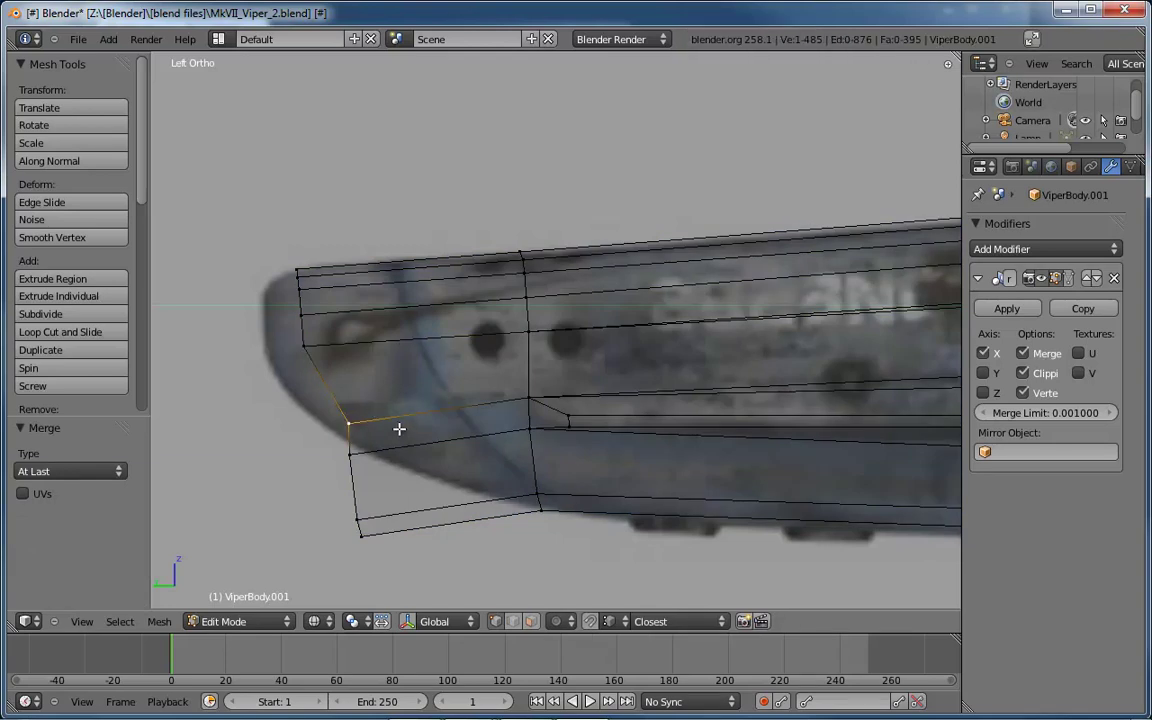
{"action": "key", "text": "g"}
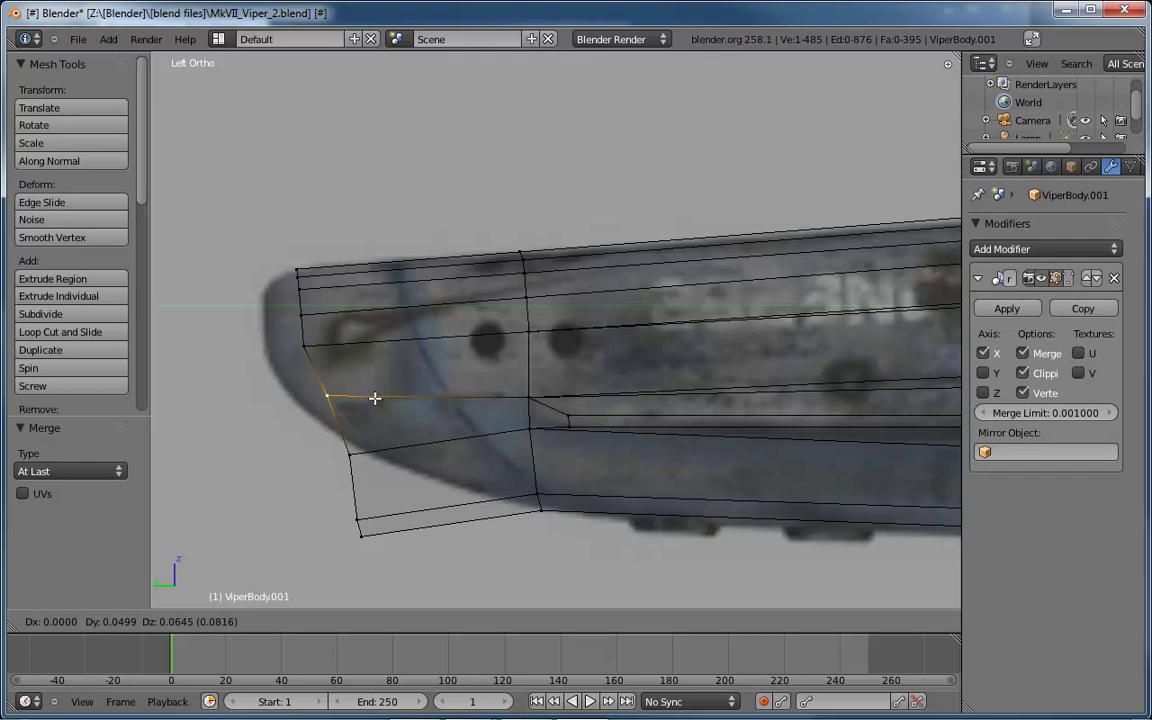
{"action": "left_click", "coordinate": [377, 399]}
{"action": "key", "text": "g"}
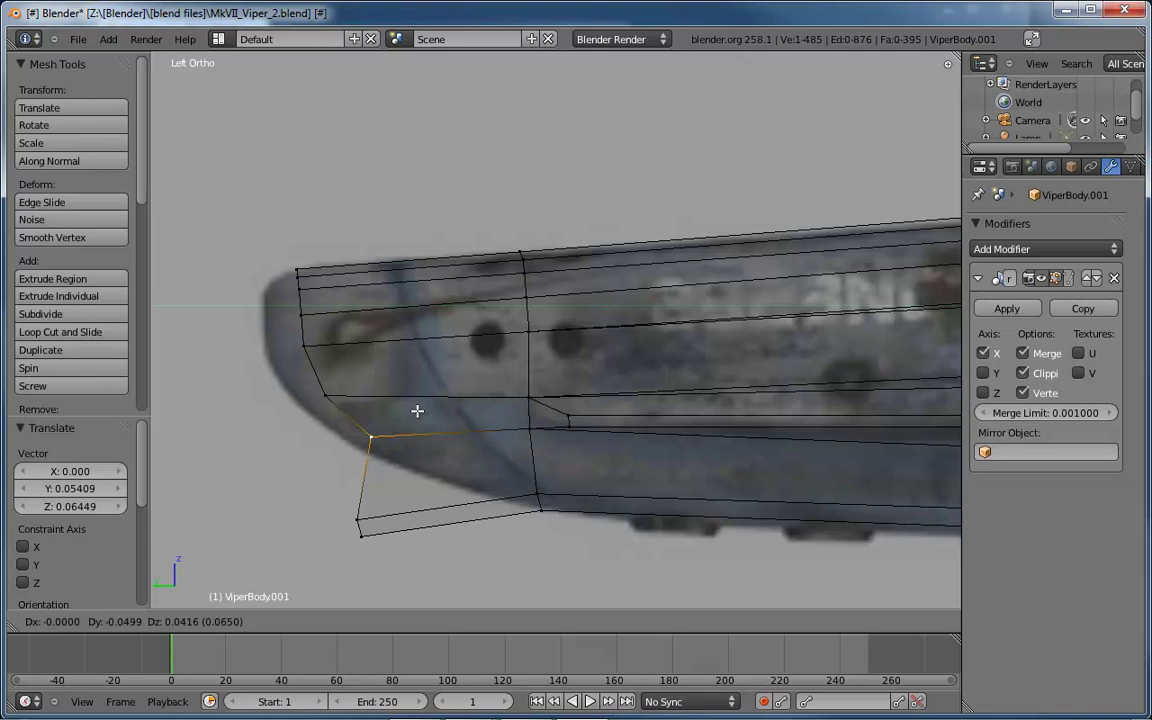
{"action": "left_click", "coordinate": [417, 404]}
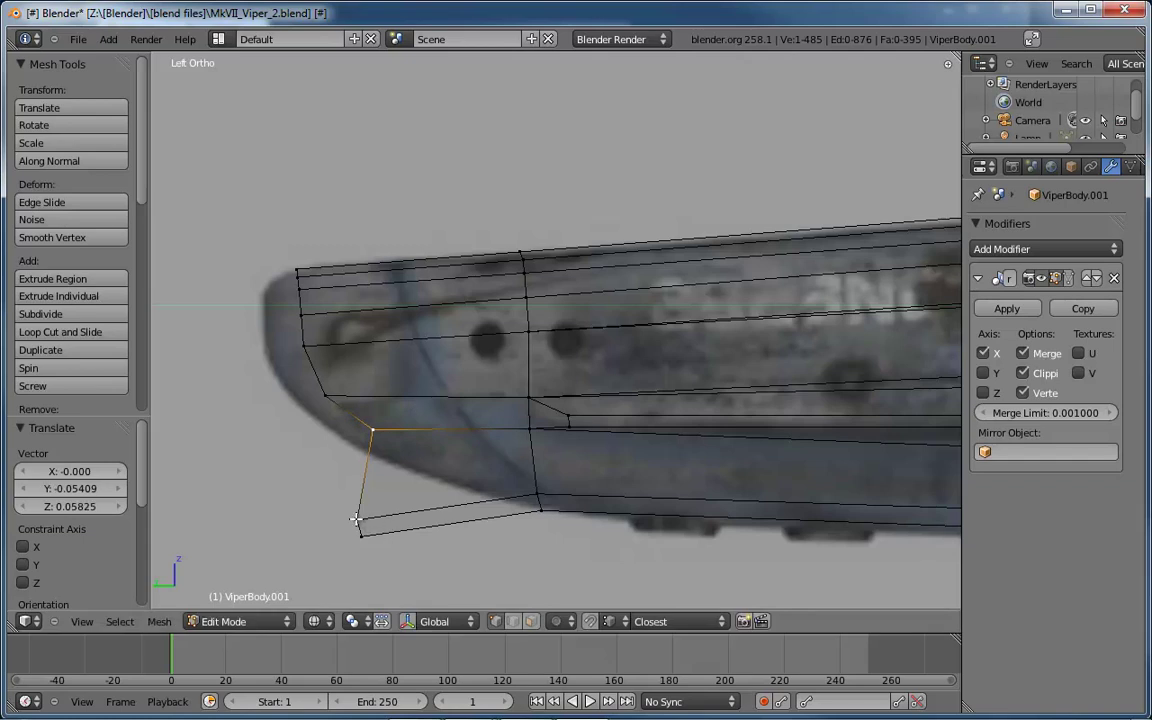
Move the second-lowest vertex onto the reference outline, about -0.21 in Y and 0.11 in Z, and the lowest one -0.347 in Y and 0.085 in Z
{"action": "key", "text": "g"}
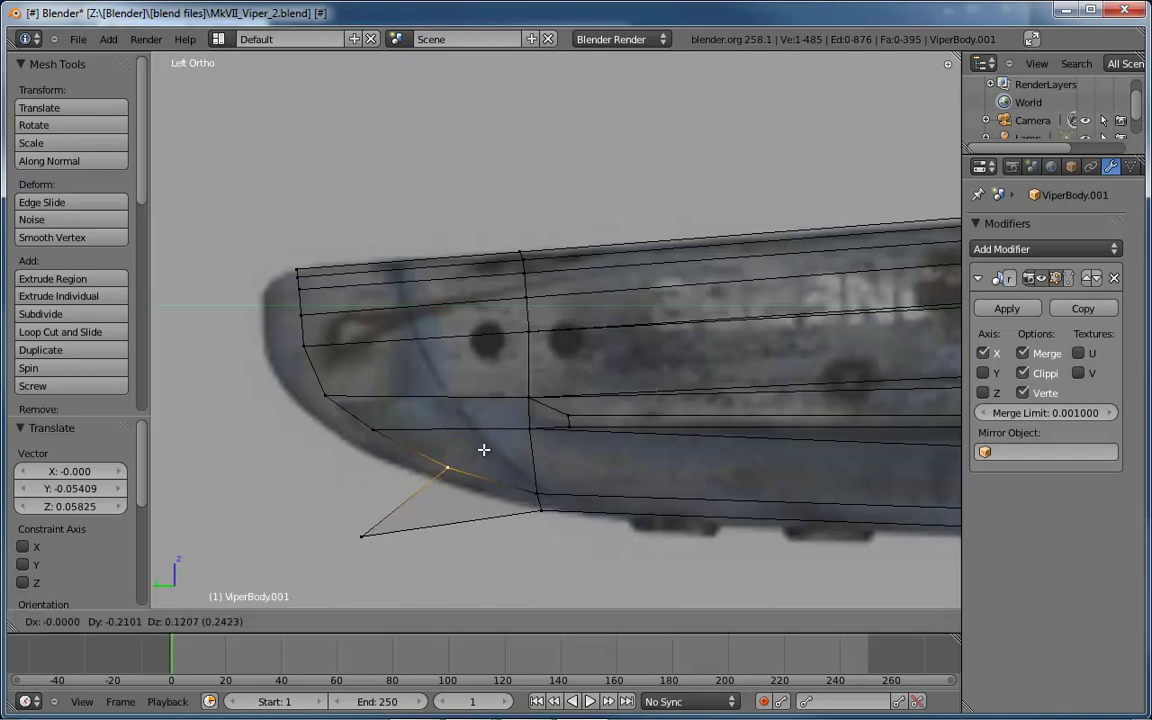
{"action": "left_click", "coordinate": [483, 450]}
{"action": "right_click", "coordinate": [361, 536]}
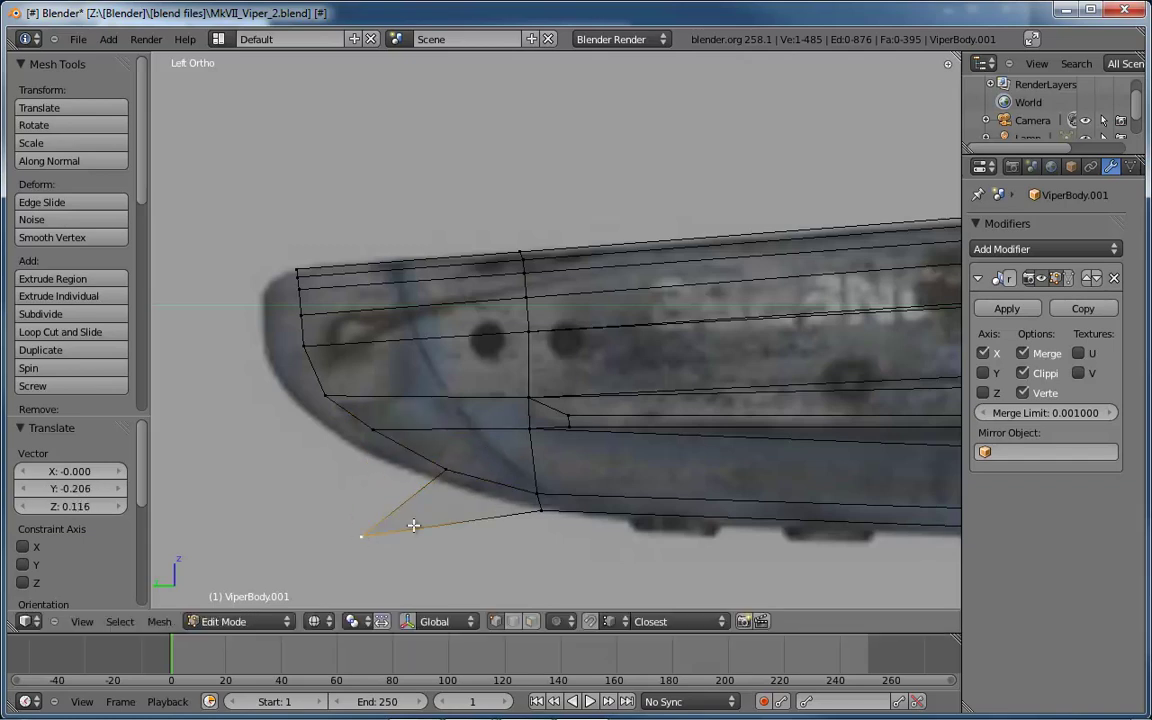
{"action": "right_click", "coordinate": [447, 471]}
{"action": "key", "text": "g"}
{"action": "left_click", "coordinate": [439, 515]}
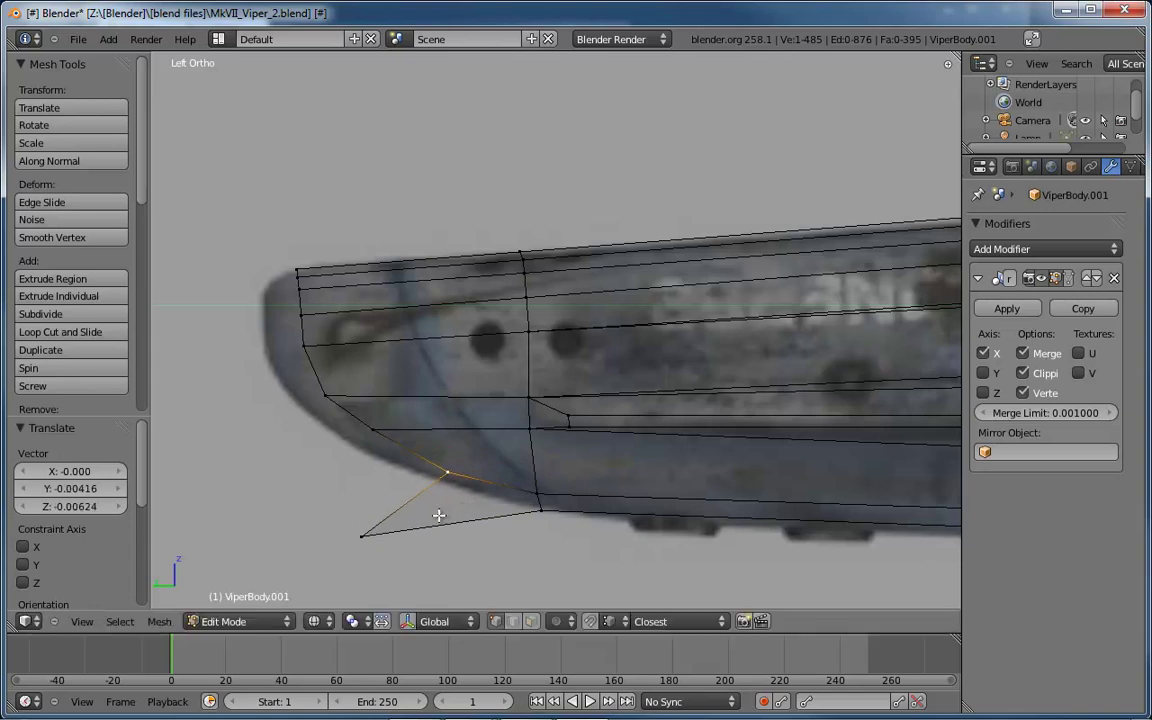
{"action": "right_click", "coordinate": [392, 524]}
{"action": "key", "text": "g"}
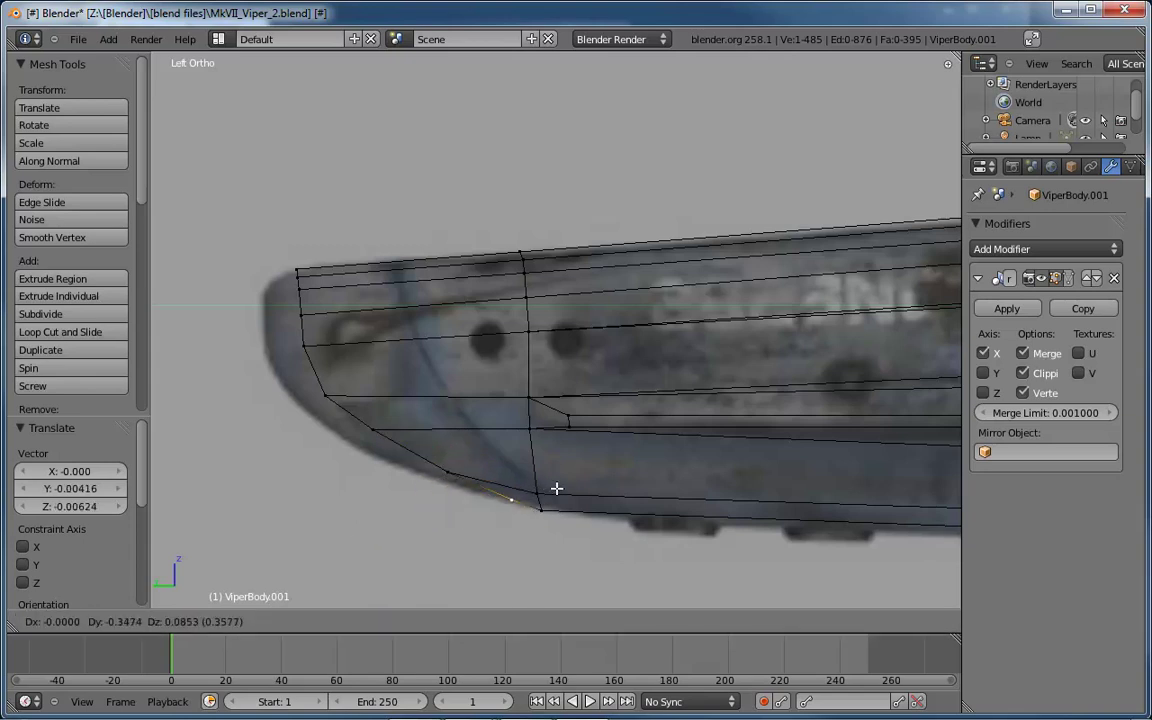
{"action": "left_click", "coordinate": [556, 488]}
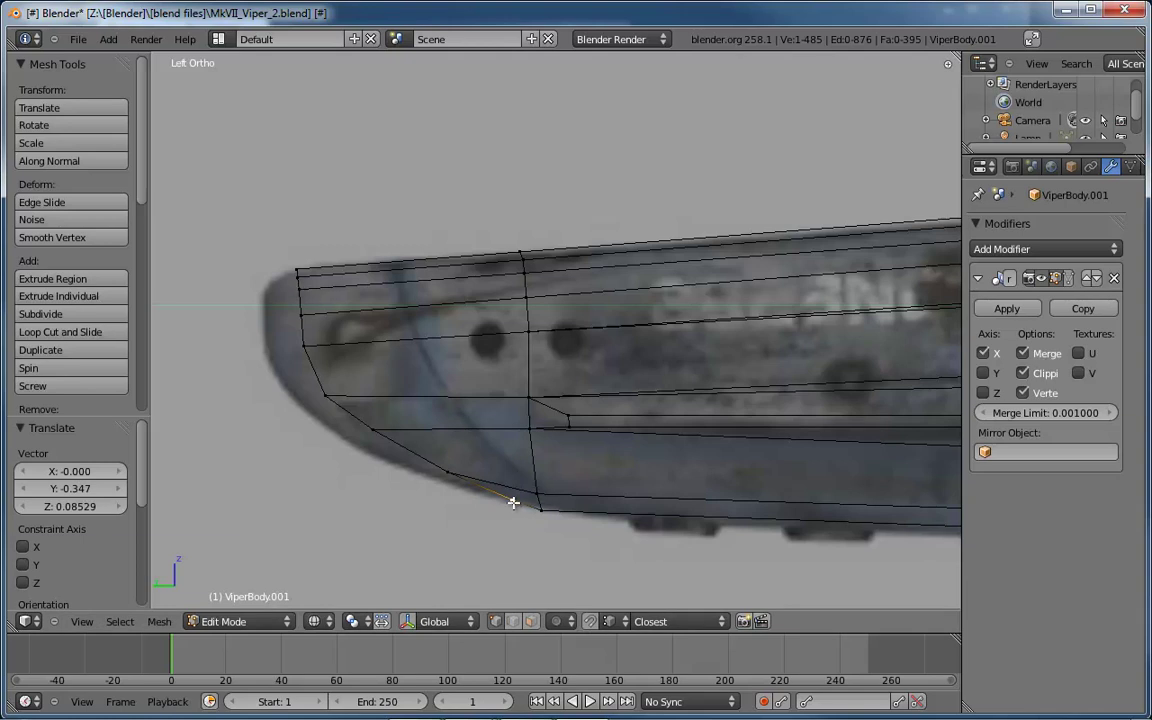
Switch to edge select mode and solid display, and select the whole edge loop around the nose opening's rim
{"action": "mouse_move", "coordinate": [560, 483]}
{"action": "middle_mouse_down"}
{"action": "mouse_move", "coordinate": [645, 396]}
{"action": "mouse_move", "coordinate": [729, 384]}
{"action": "mouse_move", "coordinate": [453, 375]}
{"action": "mouse_move", "coordinate": [401, 401]}
{"action": "mouse_move", "coordinate": [544, 481]}
{"action": "middle_mouse_up"}
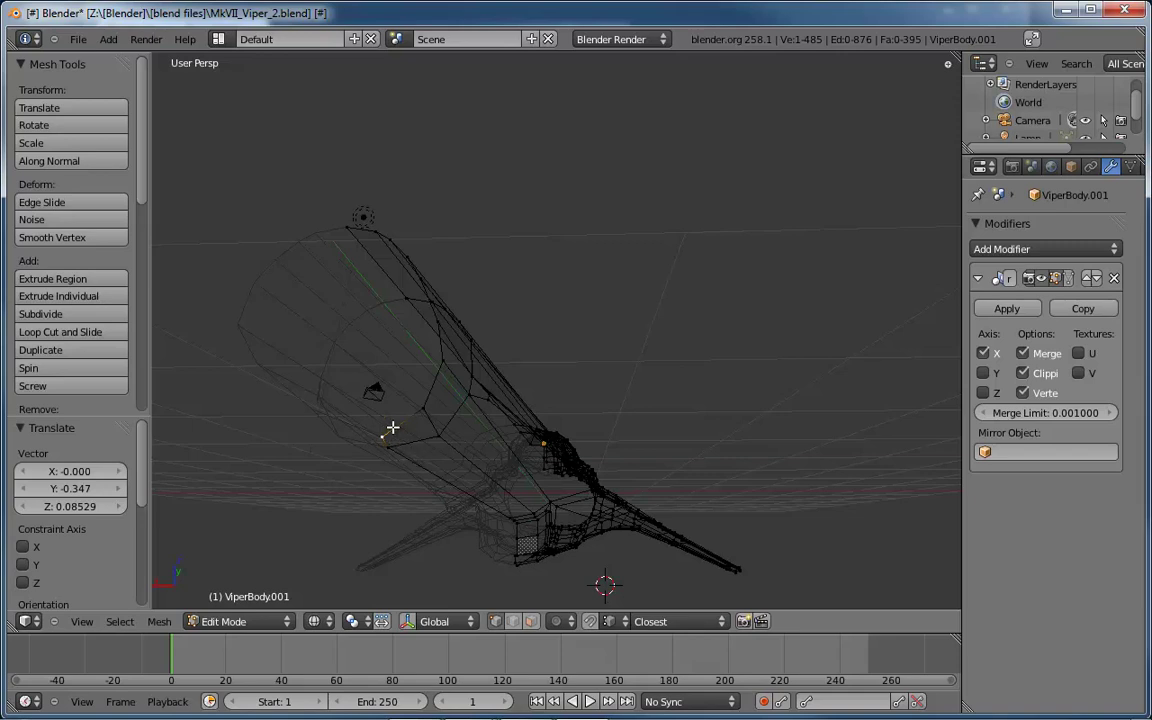
{"action": "middle_click_drag", "start_coordinate": [414, 417], "coordinate": [433, 385]}
{"action": "key", "text": "ctrl+Tab"}
{"action": "left_click", "coordinate": [345, 349]}
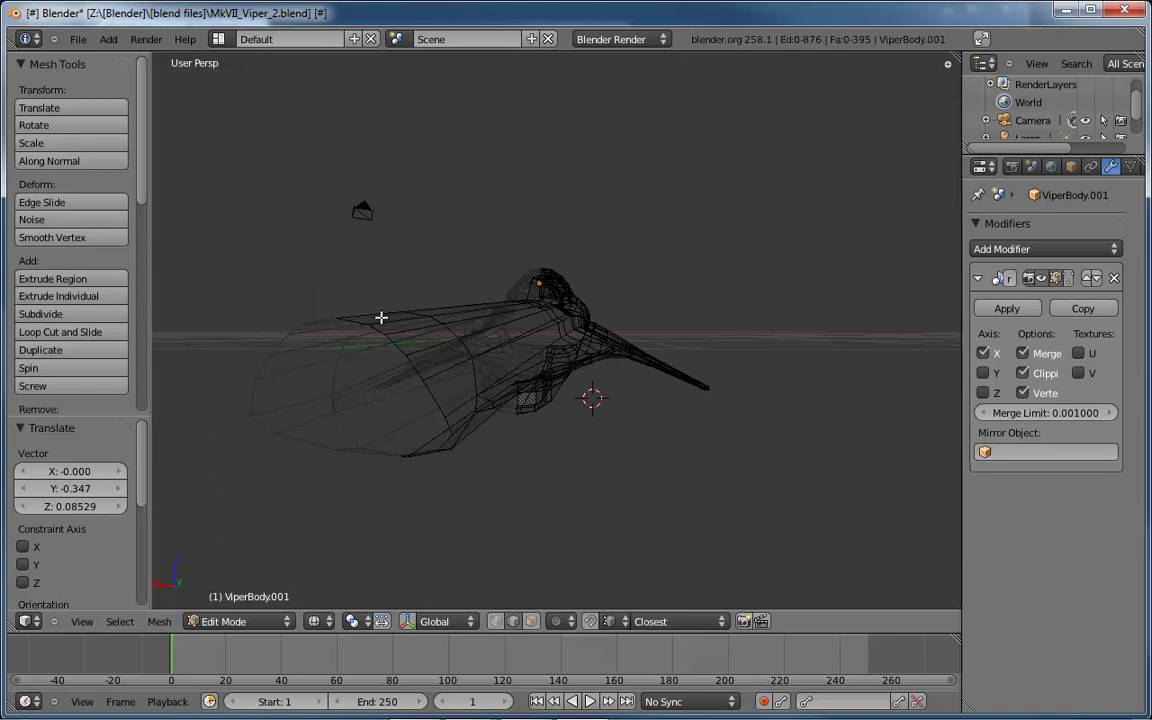
{"action": "mouse_move", "coordinate": [380, 319]}
{"action": "middle_mouse_down"}
{"action": "mouse_move", "coordinate": [368, 391]}
{"action": "mouse_move", "coordinate": [470, 406]}
{"action": "mouse_move", "coordinate": [332, 360]}
{"action": "middle_mouse_up"}
{"action": "key", "text": "z"}
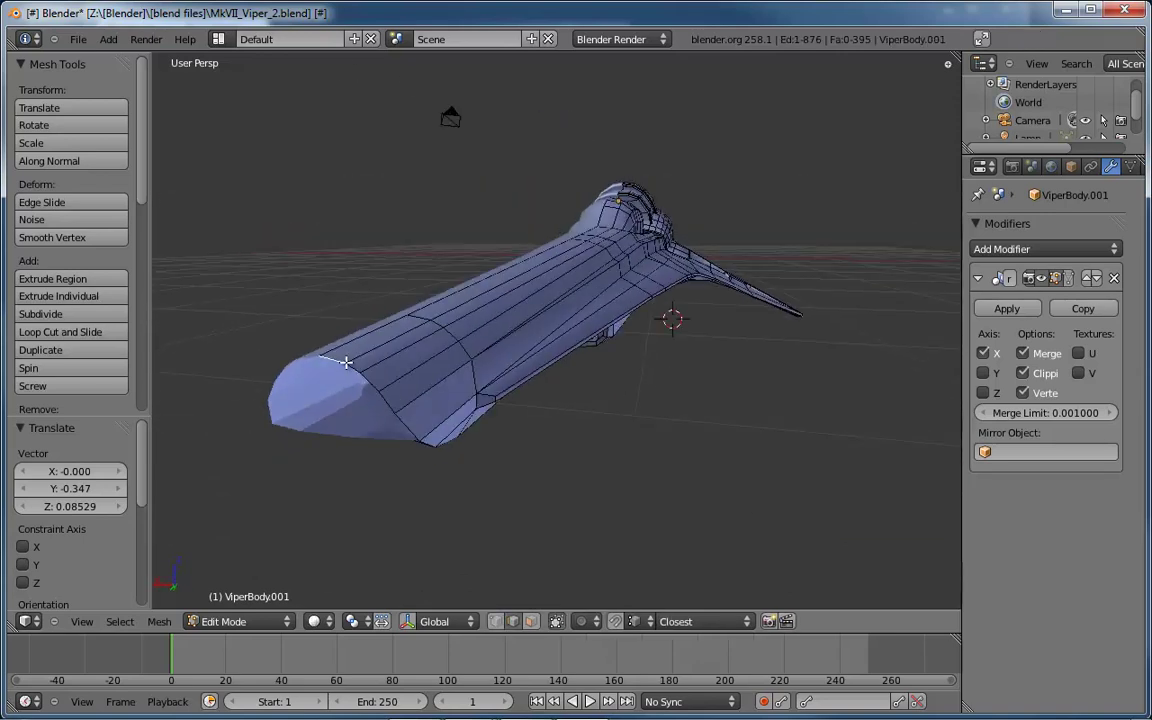
{"action": "right_click", "coordinate": [357, 368], "text": "alt"}
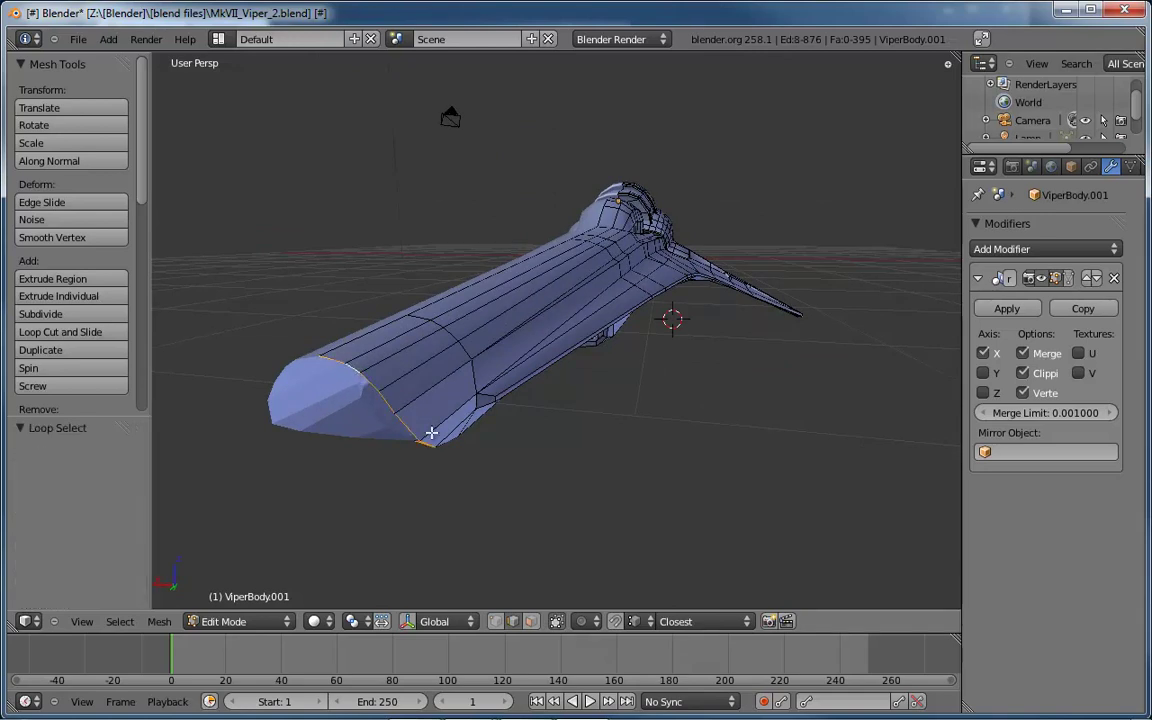
Compare the nose opening with the reference photo viper-mk-vii-08.jpg in Windows Photo Viewer, and return to Blender
{"action": "middle_click_drag", "start_coordinate": [357, 368], "coordinate": [442, 336]}
{"action": "middle_click_drag", "start_coordinate": [475, 329], "coordinate": [495, 317]}
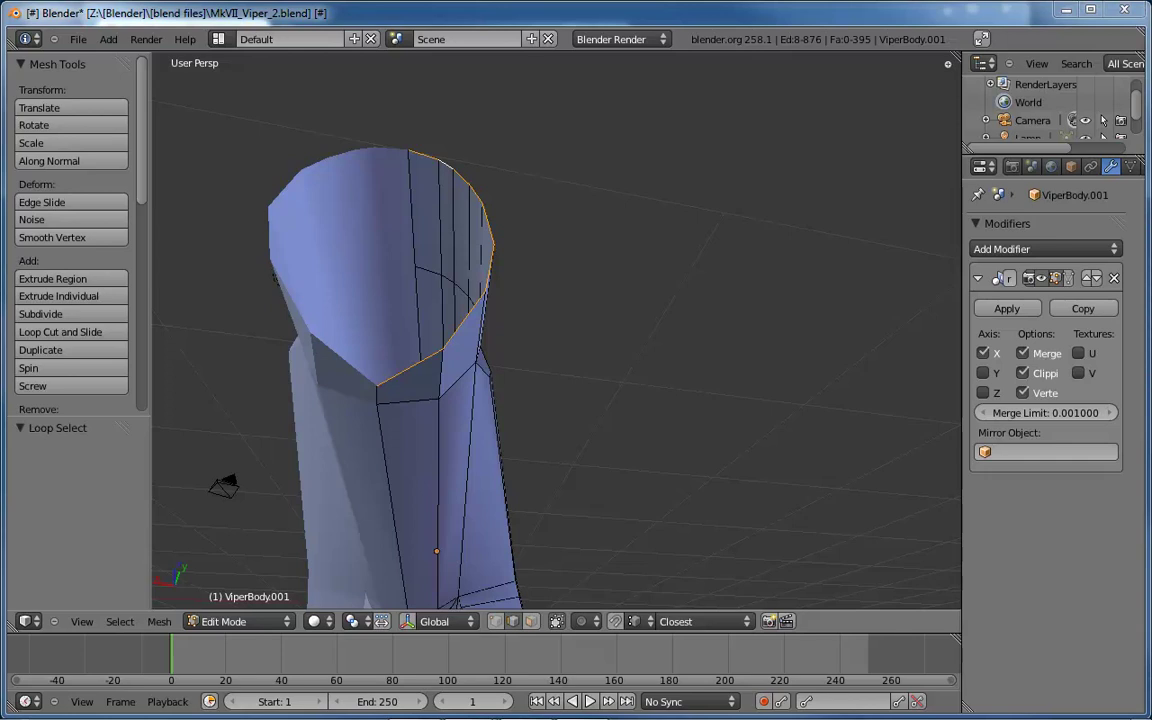
{"action": "key", "text": "alt+Tab"}
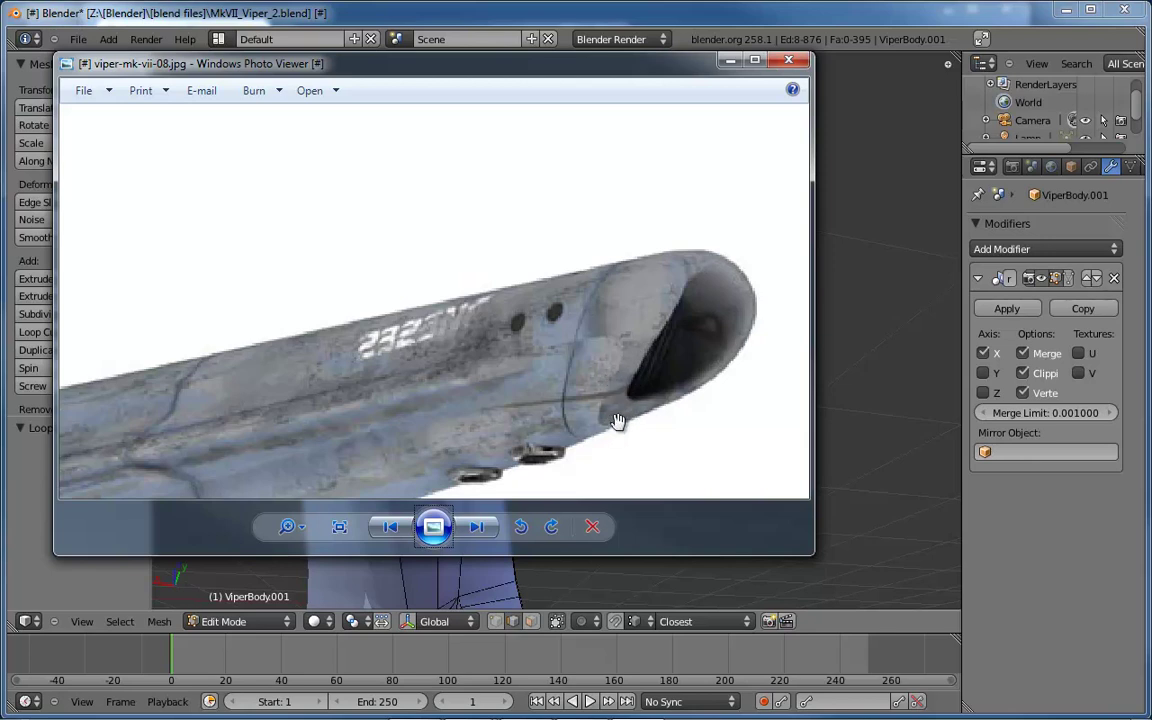
{"action": "left_click_drag", "start_coordinate": [600, 68], "coordinate": [0, 190]}
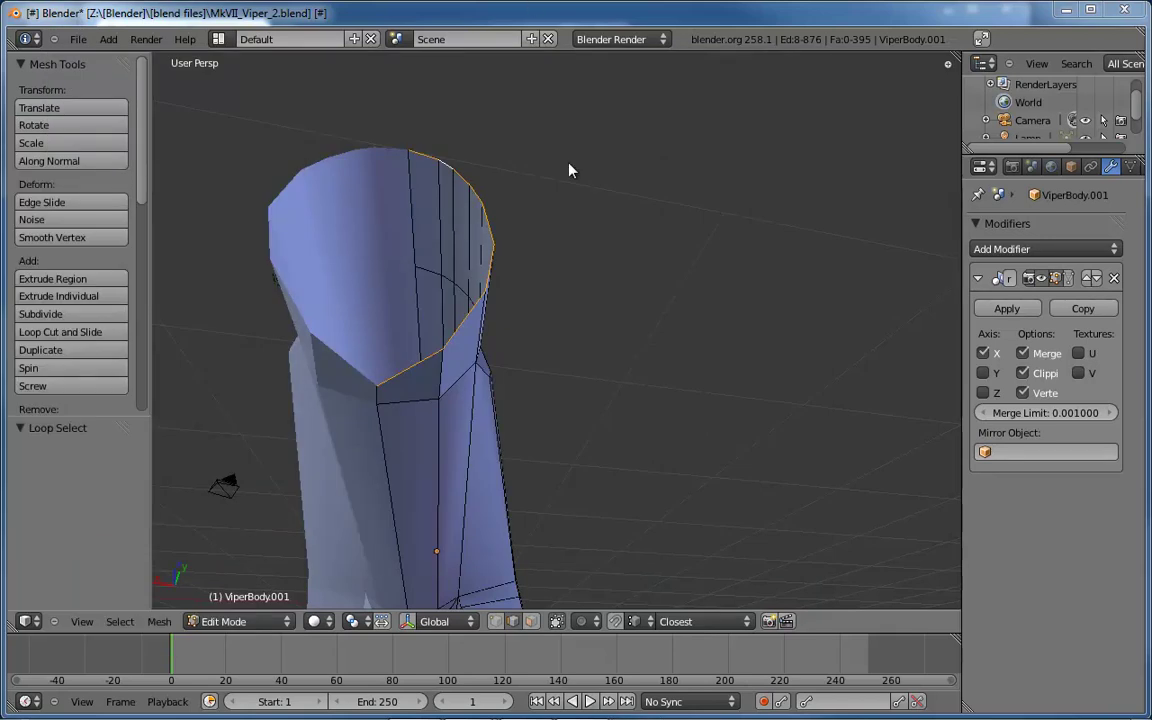
{"action": "middle_click_drag", "start_coordinate": [530, 298], "coordinate": [445, 393]}
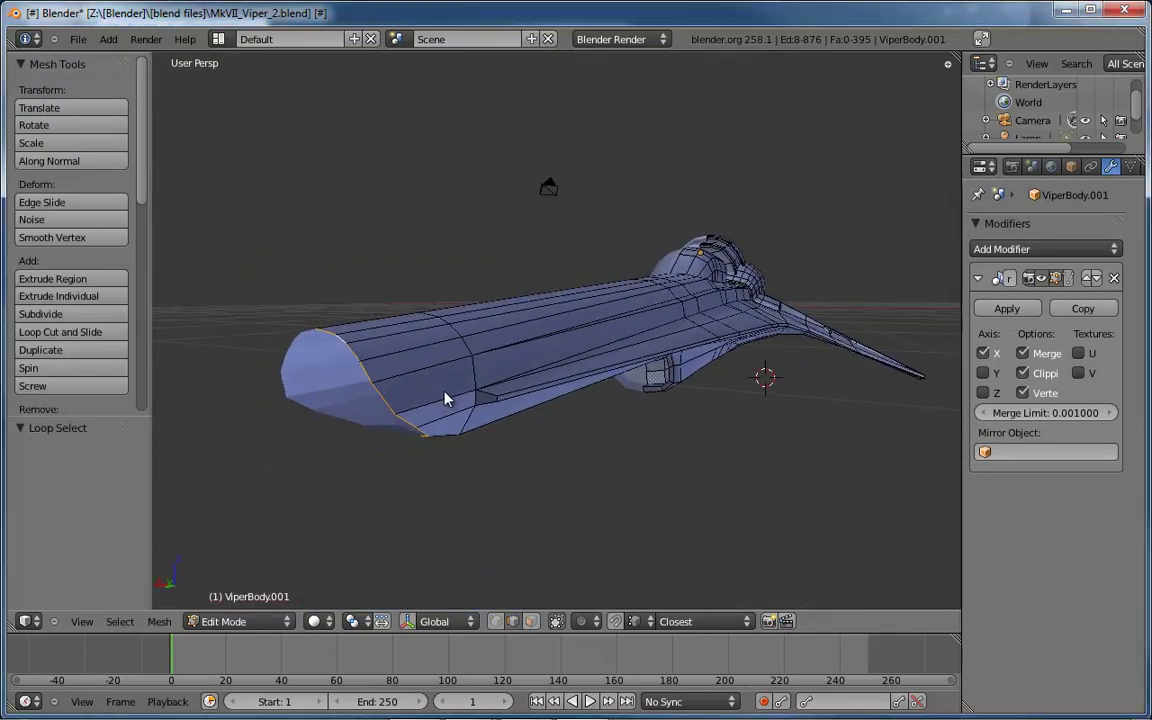
In left view, extrude the nose rim loop about 0.086 in Y and -0.004 in Z, and scale the new rim to 0.843
{"action": "key", "text": "ctrl+KP_3"}
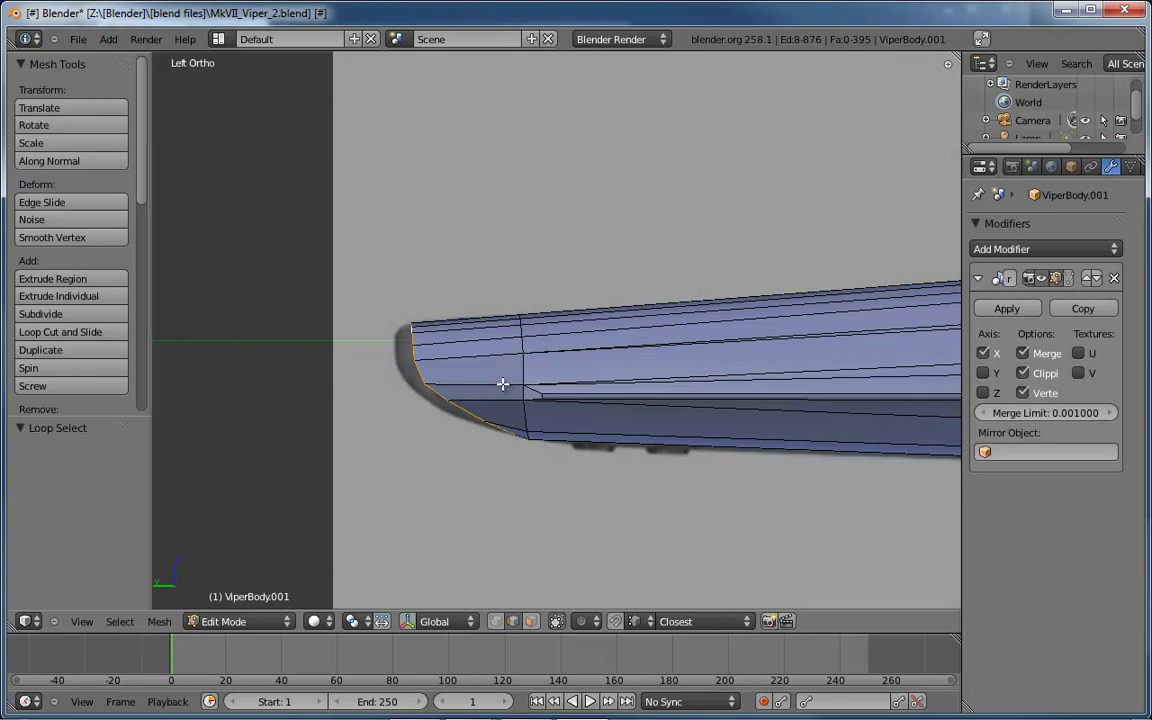
{"action": "key", "text": "g"}
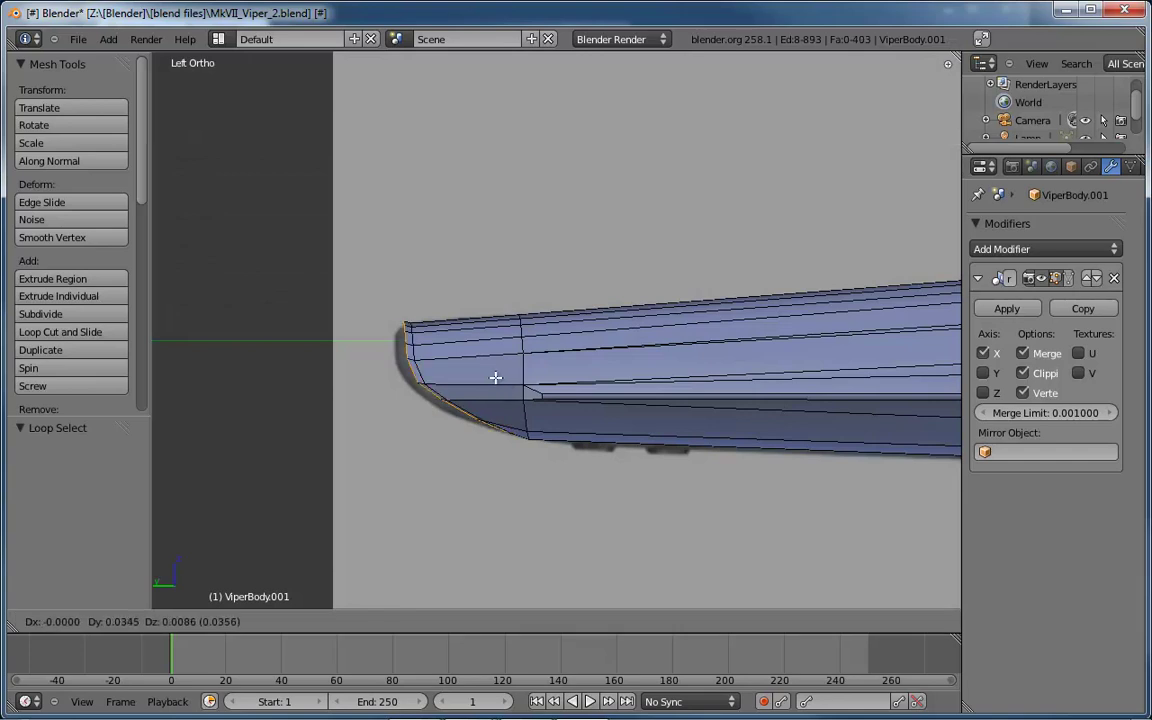
{"action": "left_click", "coordinate": [490, 380]}
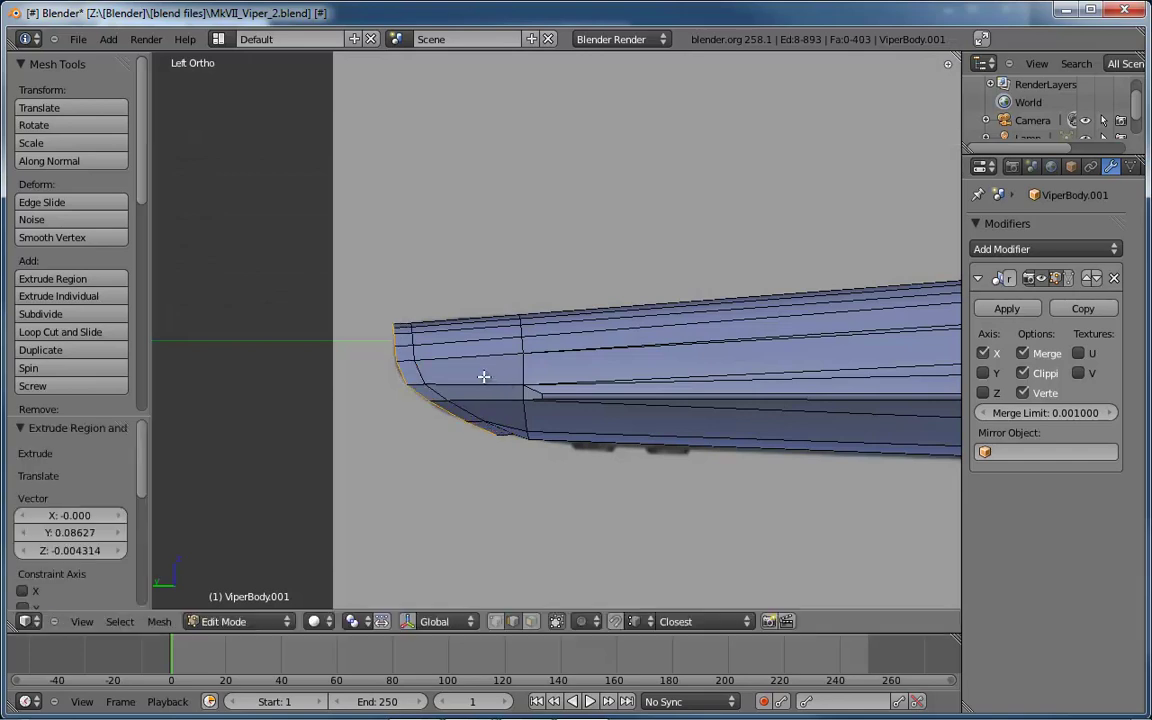
{"action": "key", "text": "s"}
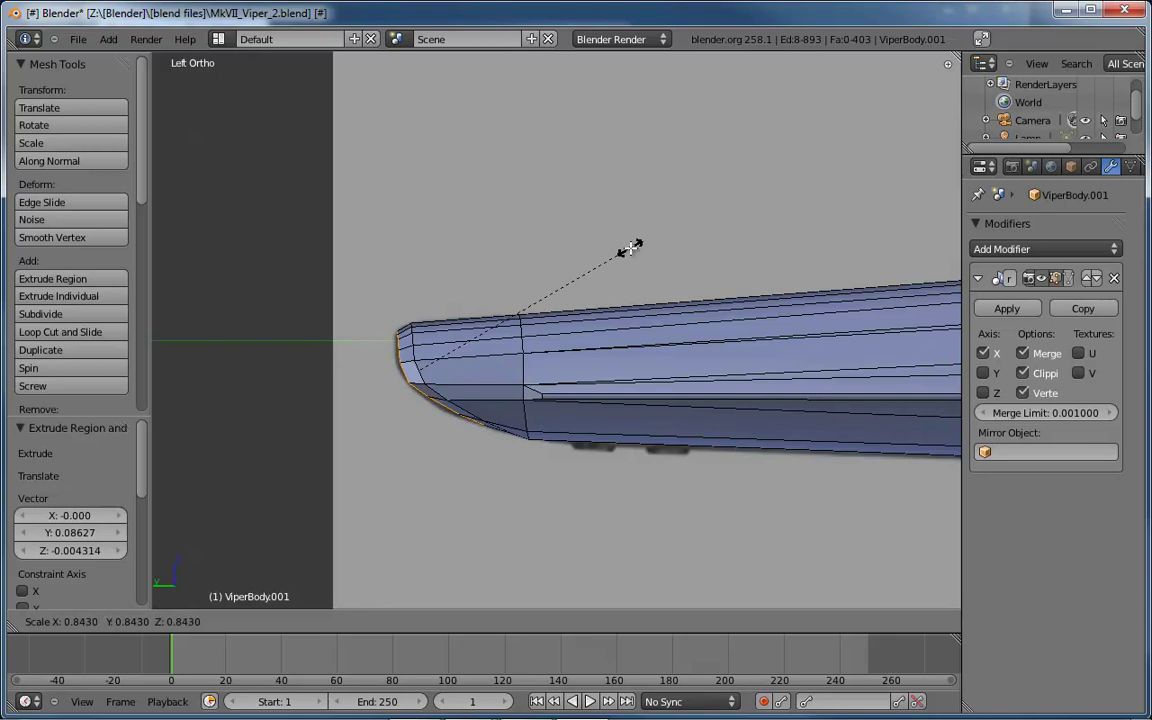
{"action": "left_click", "coordinate": [630, 248]}
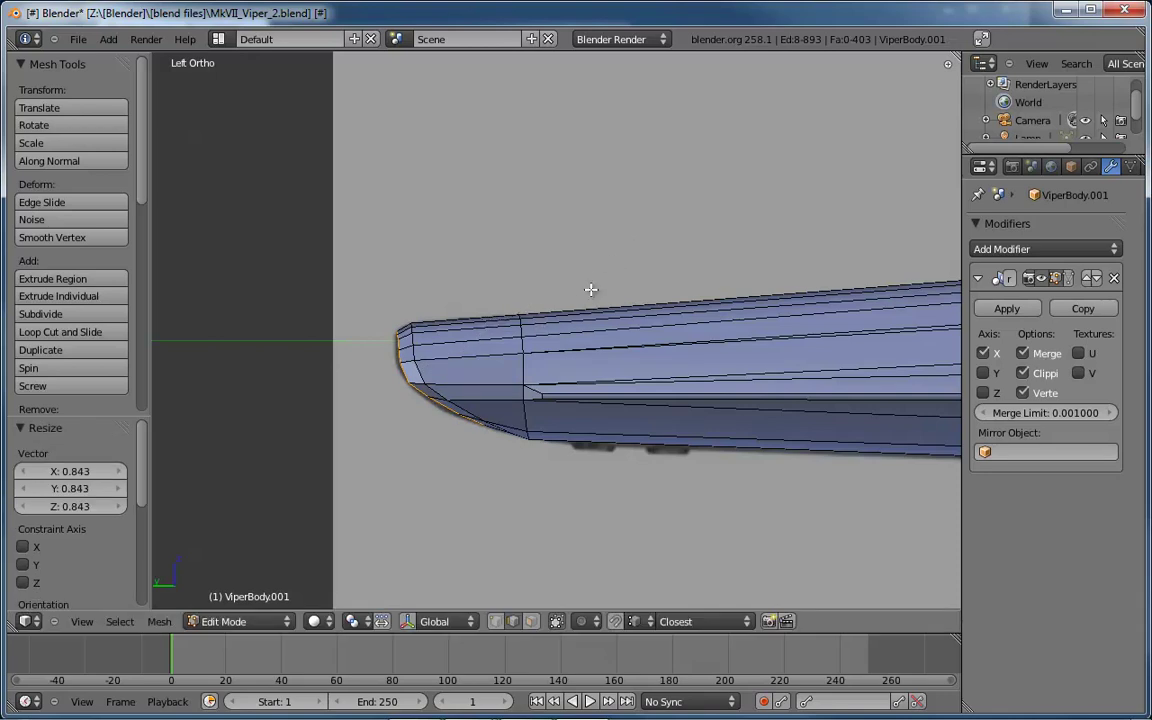
Turn on the transform manipulator and shift the new nose rim loop about 0.013 in Y
{"action": "key", "text": "g"}
{"action": "key", "text": "Escape"}
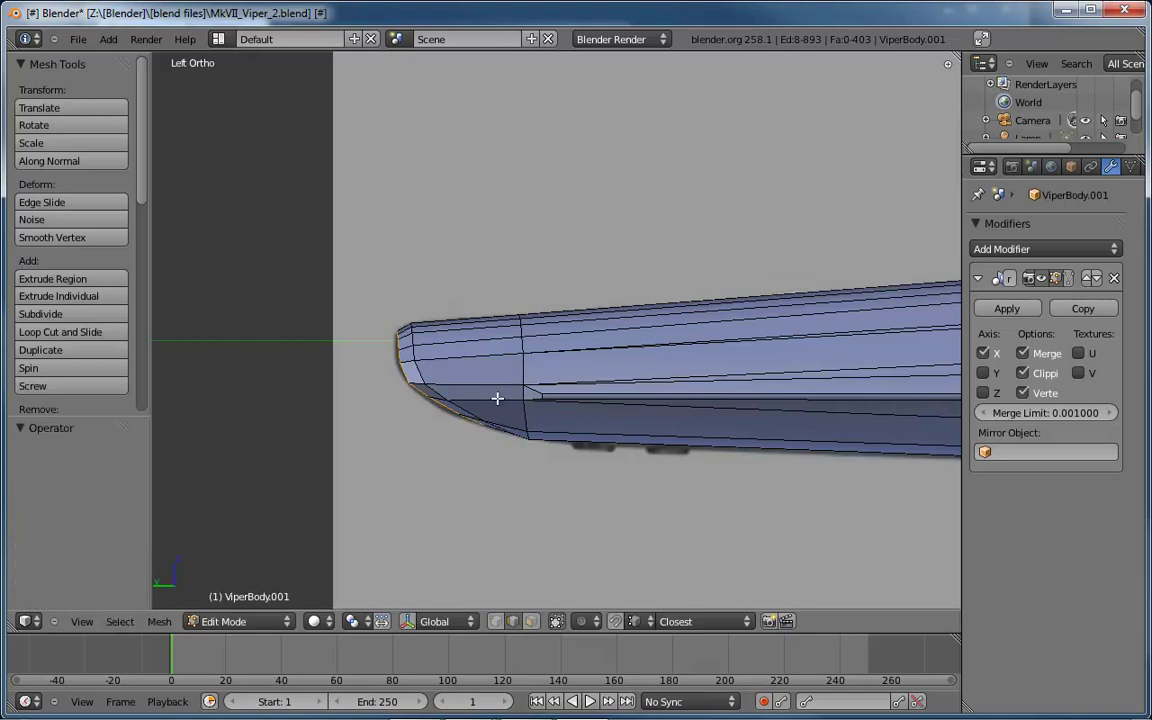
{"action": "key", "text": "ctrl+space"}
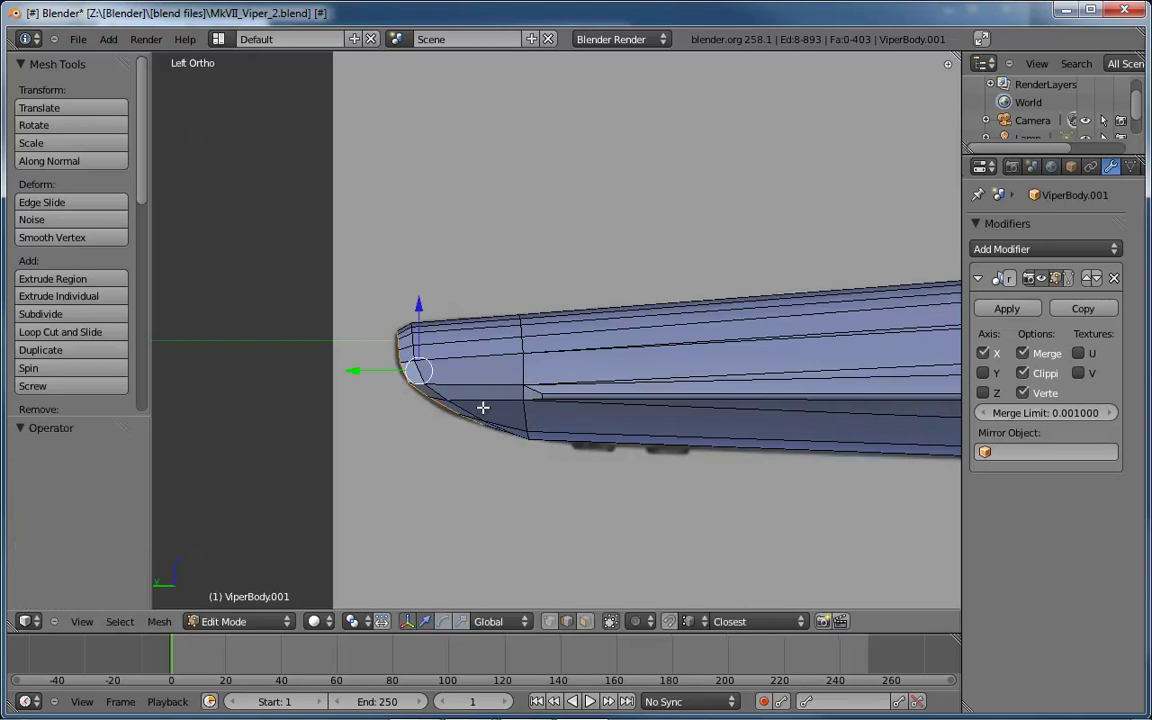
{"action": "left_click_drag", "start_coordinate": [354, 372], "coordinate": [352, 371]}
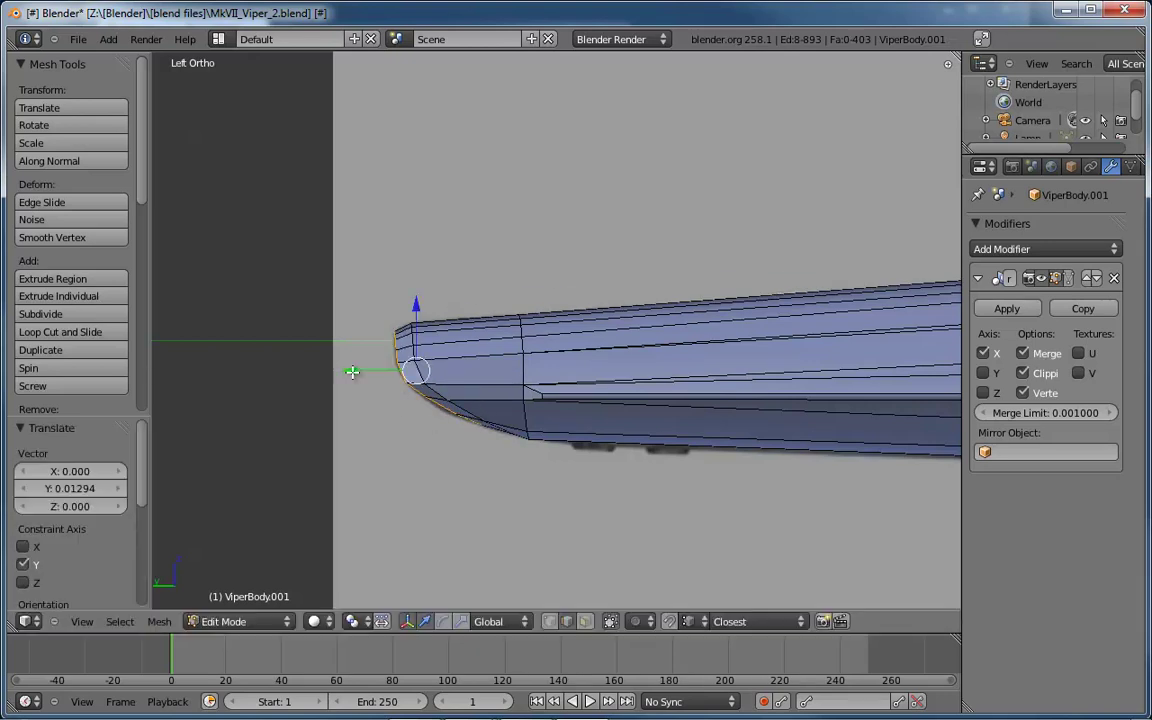
In back view with wireframe display and vertex select mode, lower the nose opening's outer ring bottom centre vertex about 0.035 in Z
{"action": "middle_click_drag", "start_coordinate": [465, 473], "coordinate": [727, 448]}
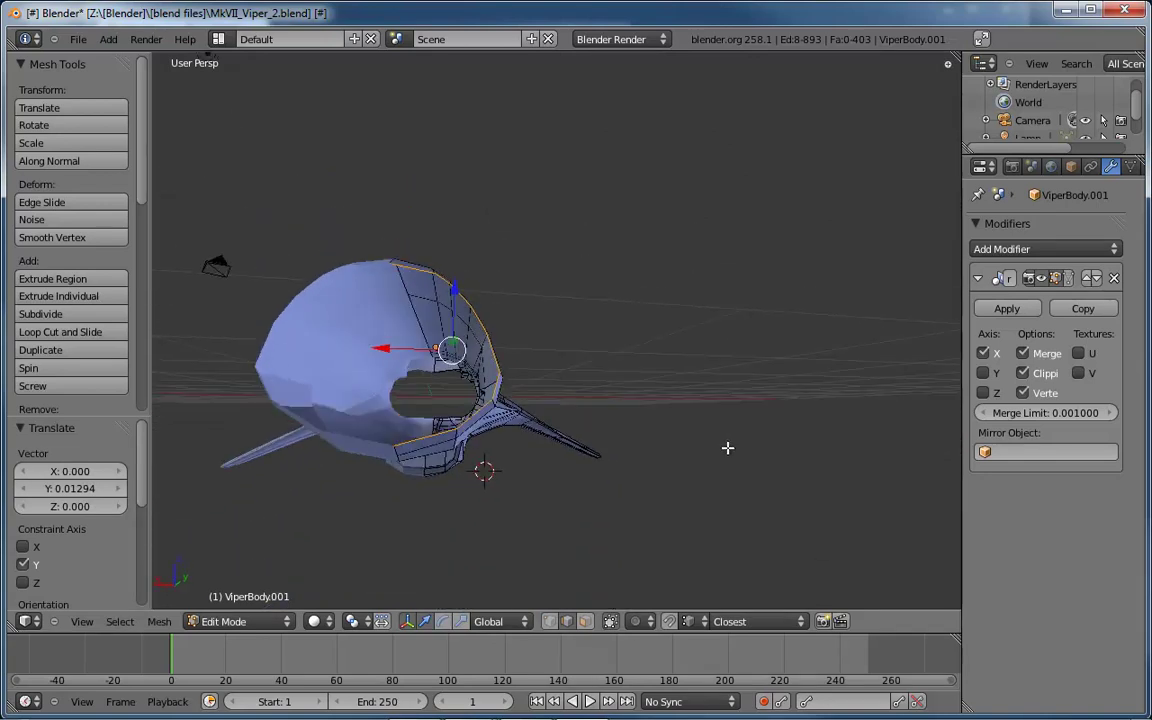
{"action": "key", "text": "KP_Decimal"}
{"action": "key", "text": "KP_1"}
{"action": "key", "text": "ctrl+KP_1"}
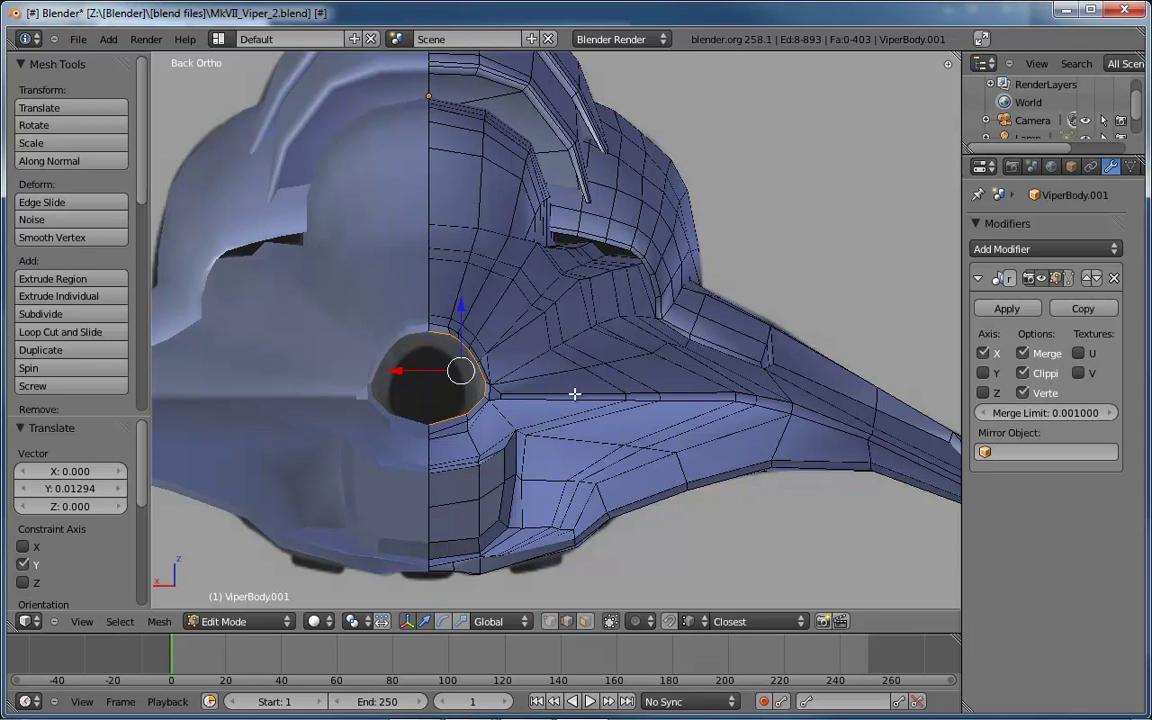
{"action": "scroll", "coordinate": [575, 394], "scroll_direction": "up", "scroll_amount": 5}
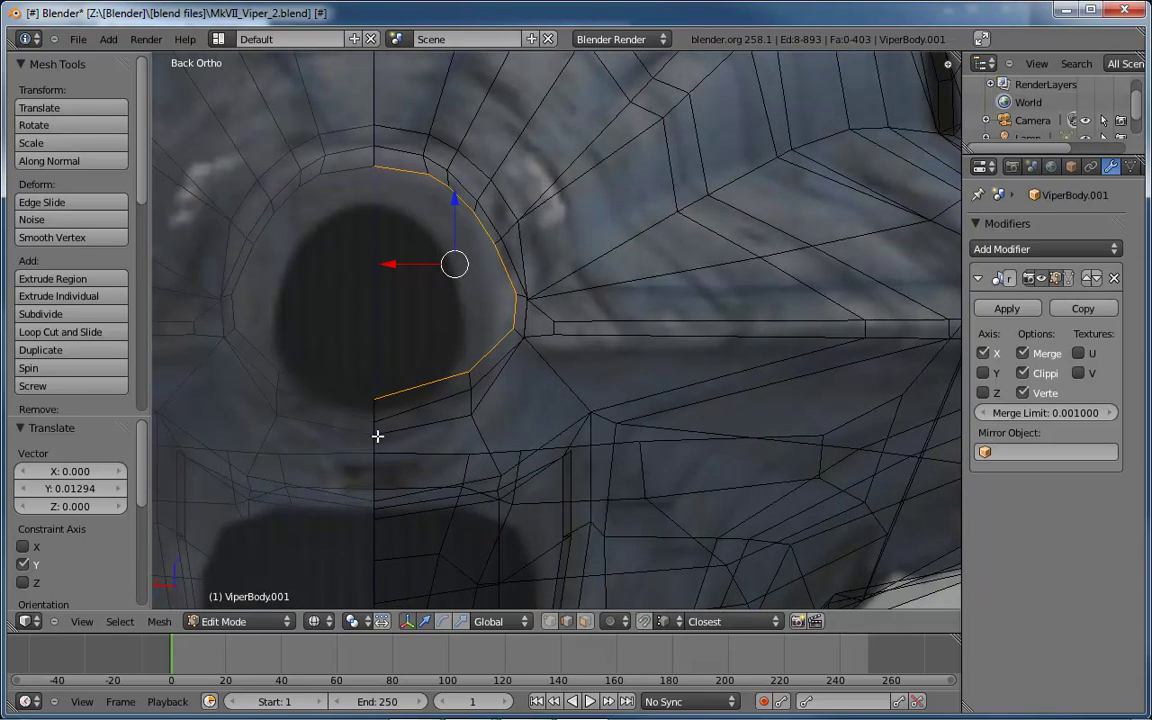
{"action": "key", "text": "ctrl+Tab"}
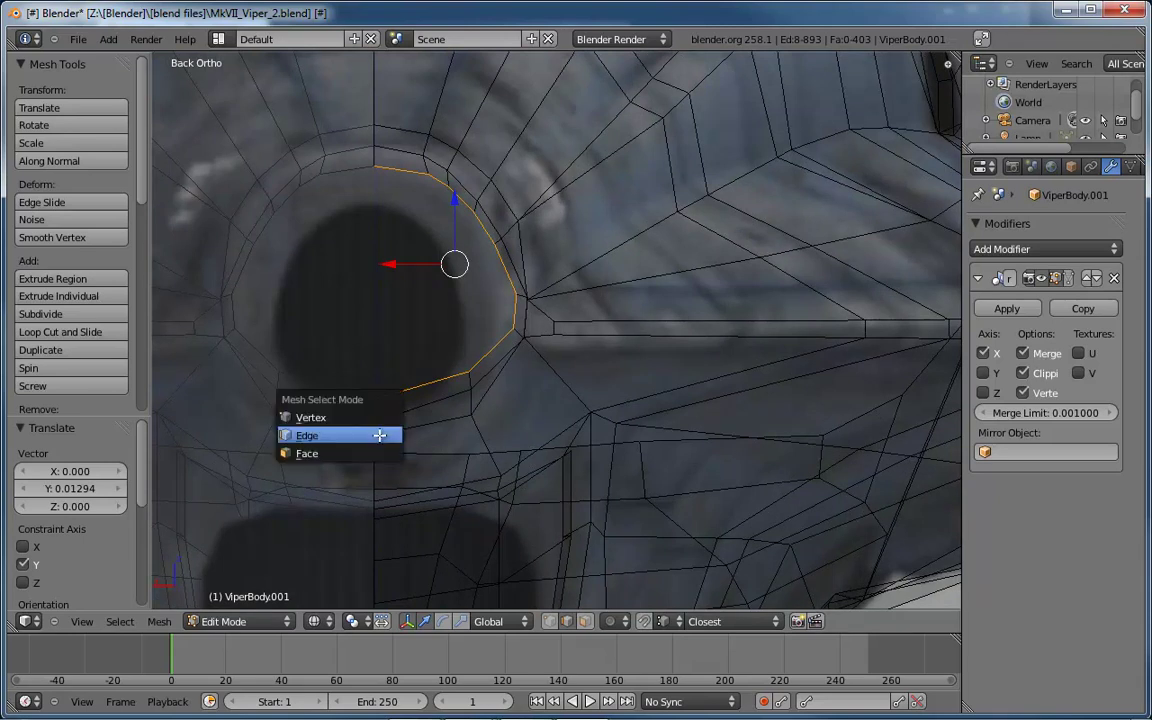
{"action": "left_click", "coordinate": [373, 414]}
{"action": "right_click", "coordinate": [376, 430]}
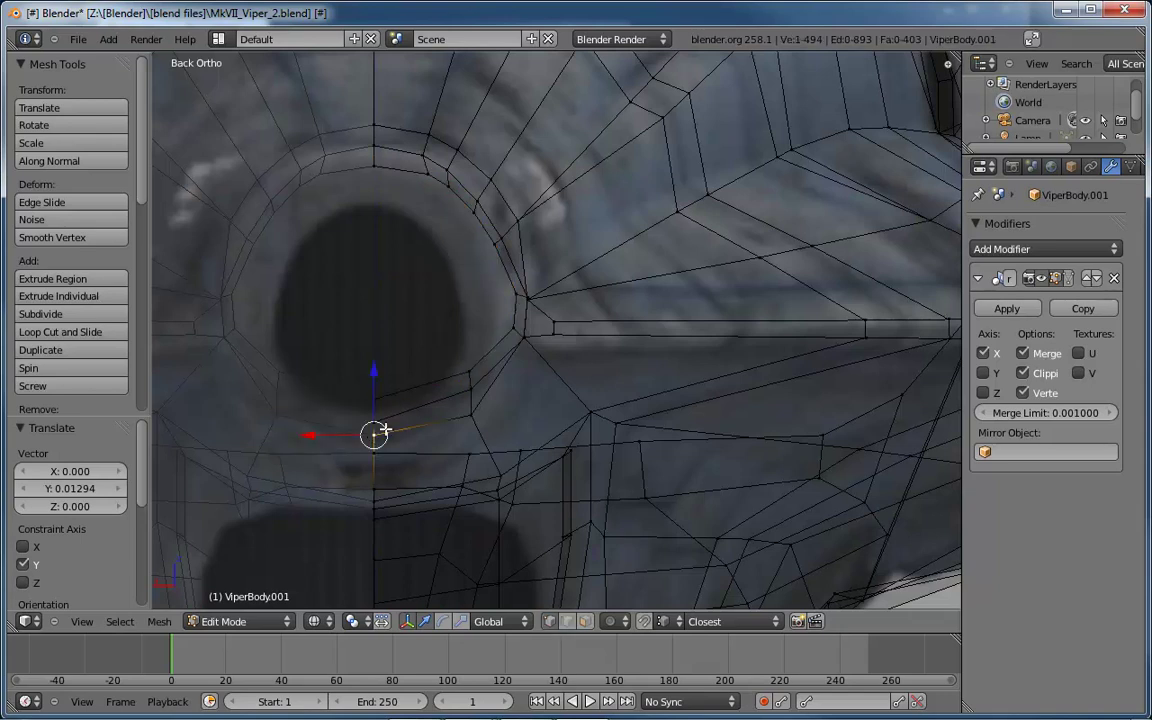
{"action": "key", "text": "g"}
{"action": "key", "text": "z"}
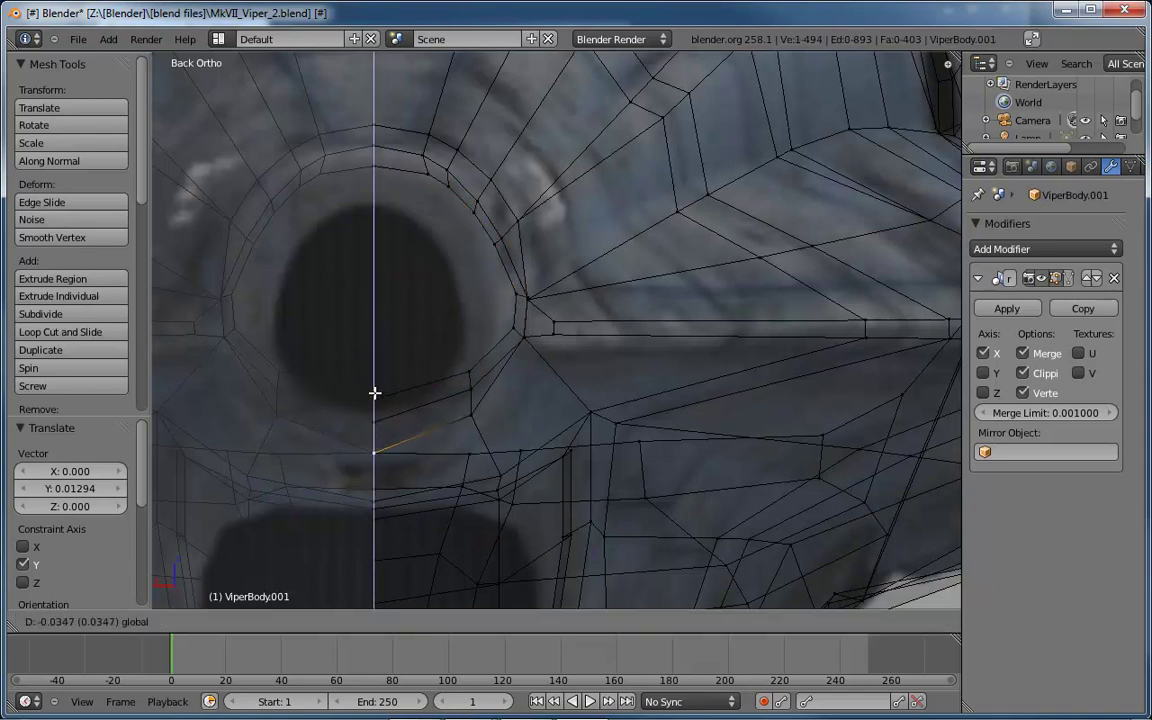
{"action": "left_click", "coordinate": [374, 393]}
Lower the bottom centre vertices of the opening's middle ring about 0.028 in Z and its inner ring about 0.031 in Z
{"action": "right_click", "coordinate": [534, 416]}
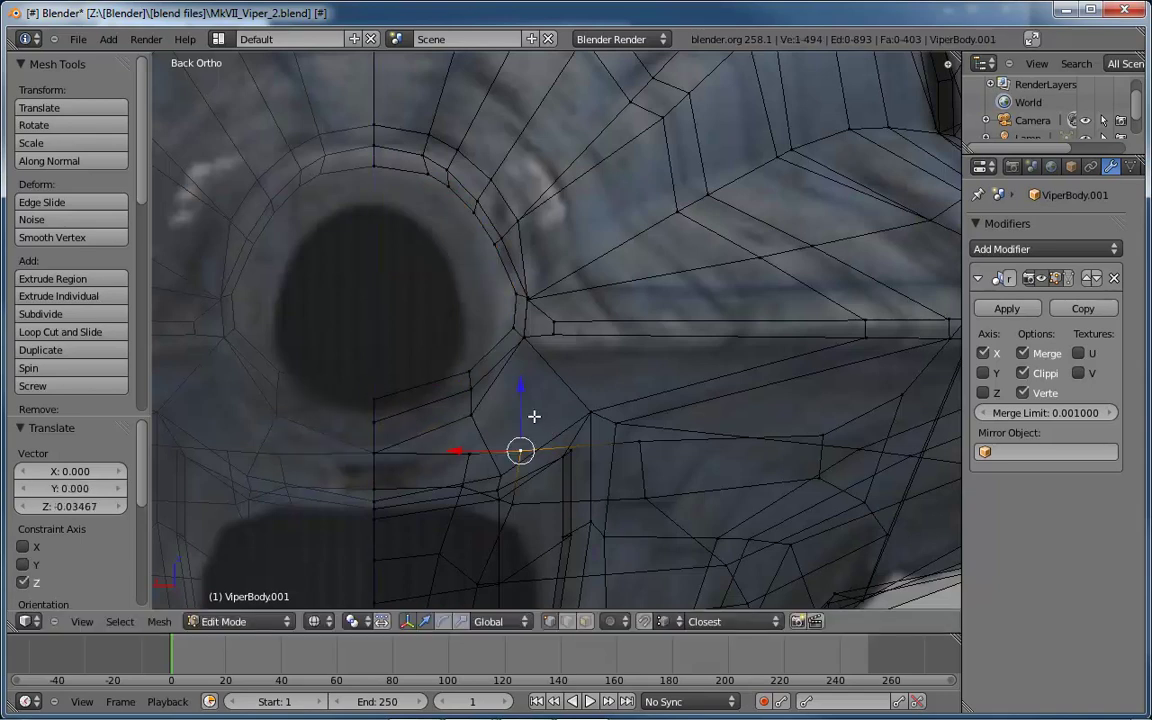
{"action": "right_click", "coordinate": [378, 416]}
{"action": "key", "text": "g"}
{"action": "key", "text": "z"}
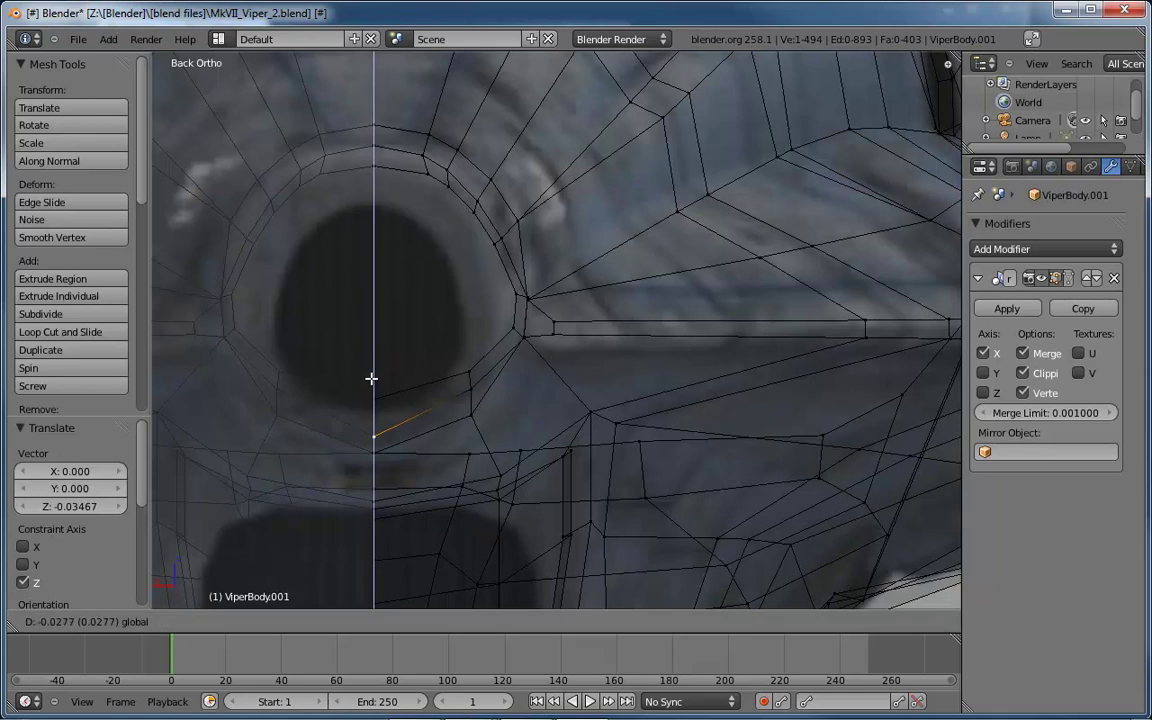
{"action": "left_click", "coordinate": [373, 378]}
{"action": "right_click", "coordinate": [527, 395]}
{"action": "right_click", "coordinate": [374, 399]}
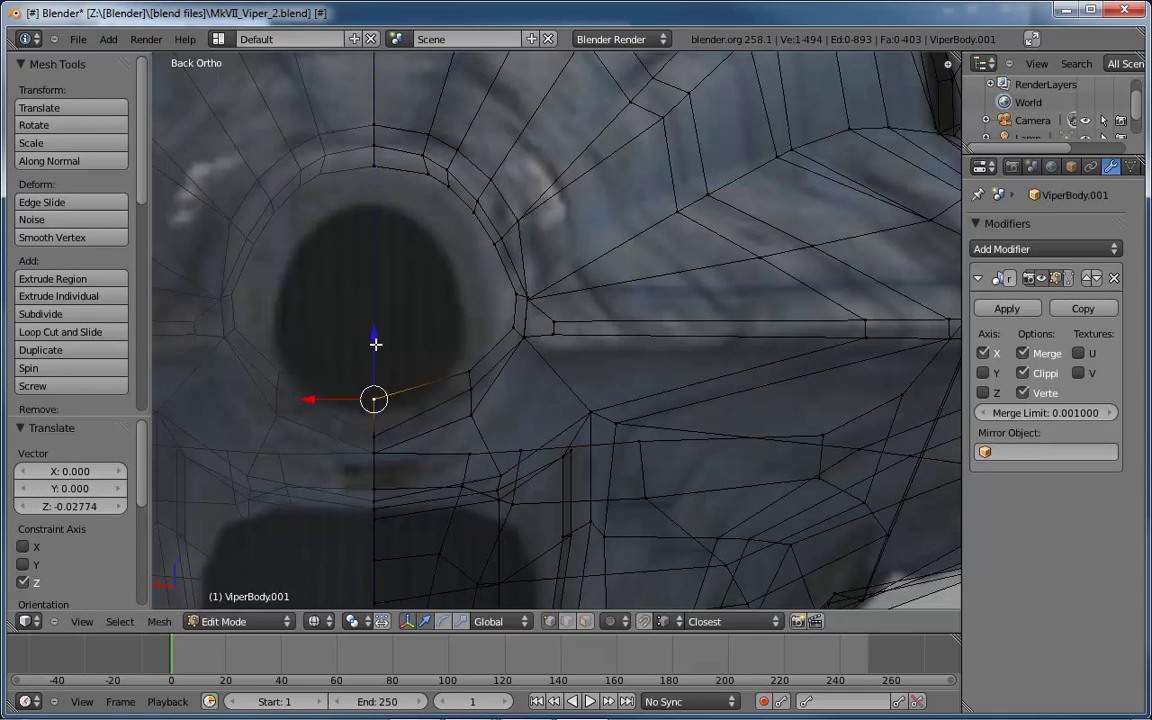
{"action": "key", "text": "g"}
{"action": "key", "text": "z"}
{"action": "left_click", "coordinate": [373, 360]}
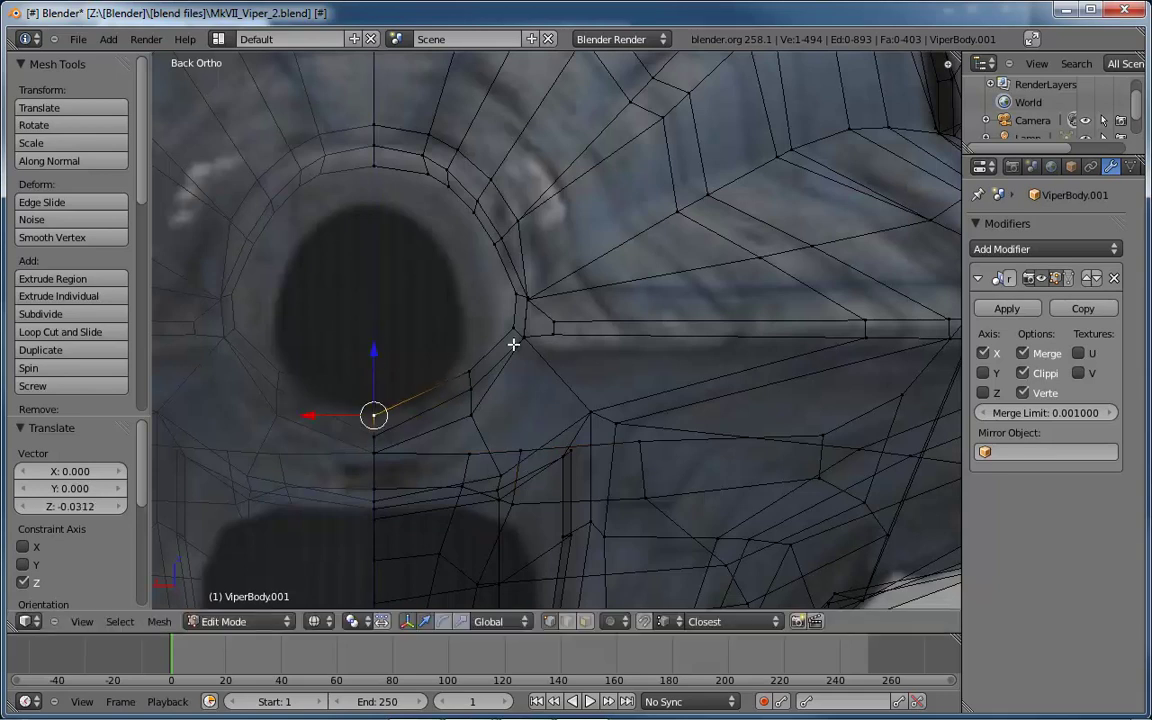
Move the inner ring's lower side vertex about 0.019 in X, and the one above it 0.088 in X and -0.028 in Z
{"action": "right_click", "coordinate": [471, 372]}
{"action": "key", "text": "g"}
{"action": "key", "text": "x"}
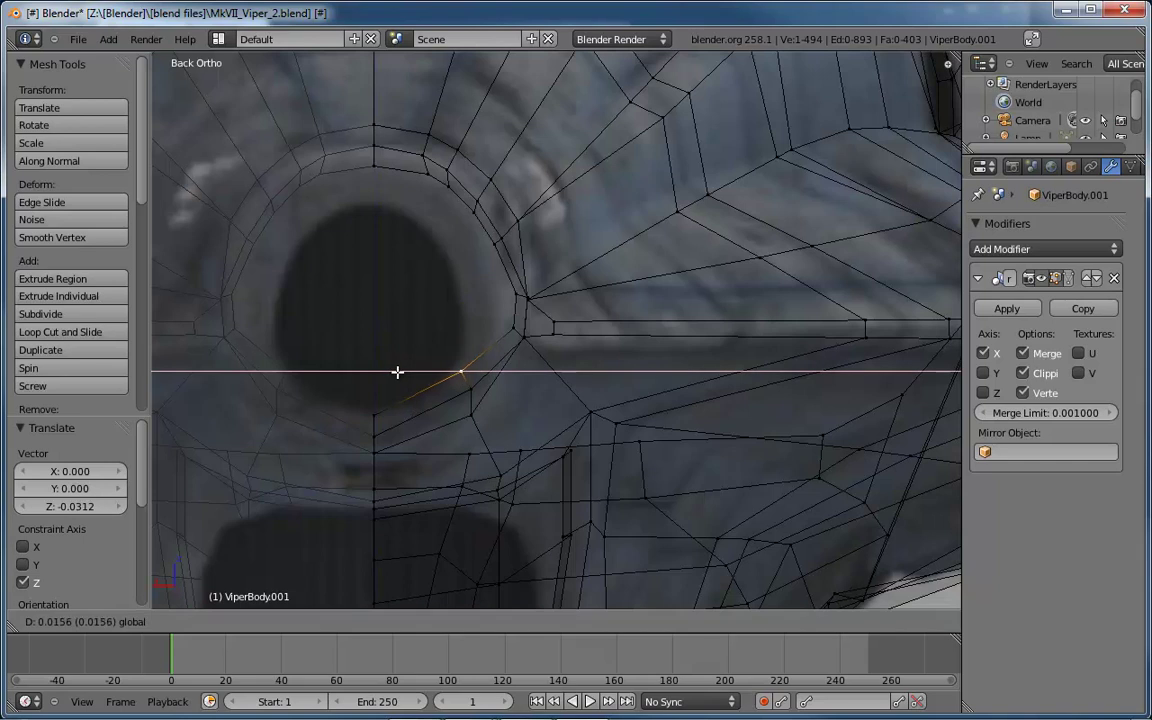
{"action": "left_click", "coordinate": [397, 373]}
{"action": "right_click", "coordinate": [498, 333]}
{"action": "key", "text": "g"}
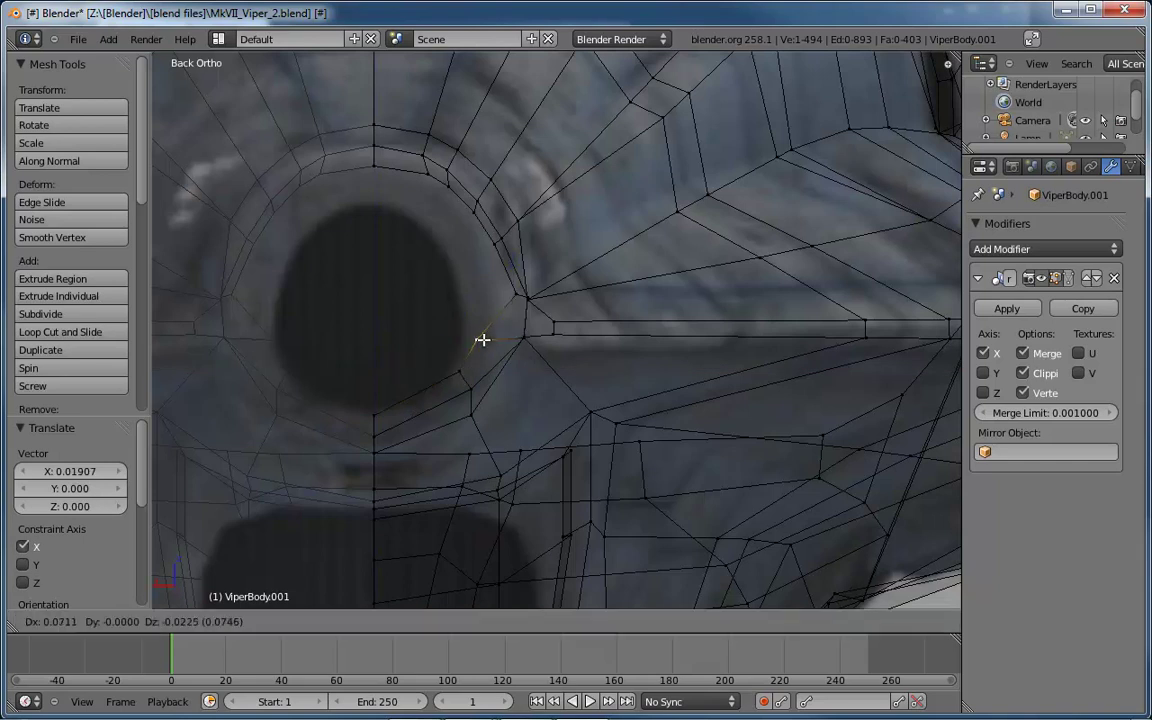
{"action": "left_click", "coordinate": [472, 342]}
Move the inner ring's widest side vertex about 0.014 in X and -0.028 in Z, and the one below it -0.069 in X and 0.007 in Z
{"action": "right_click", "coordinate": [512, 298]}
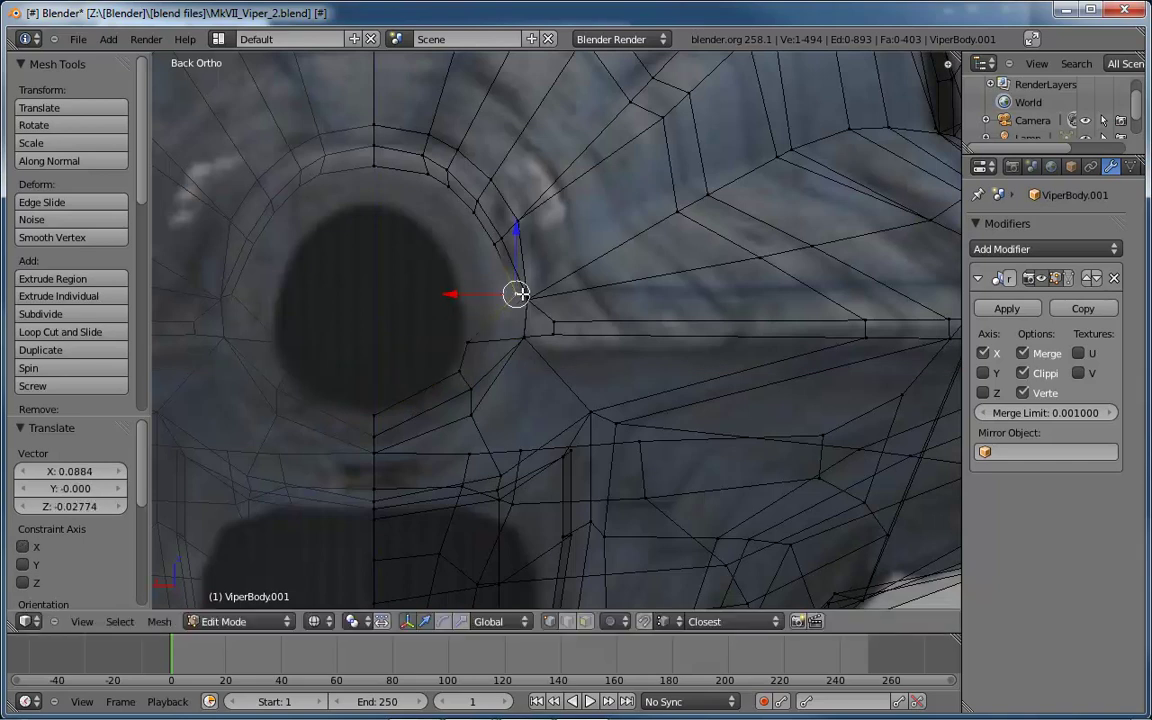
{"action": "key", "text": "g"}
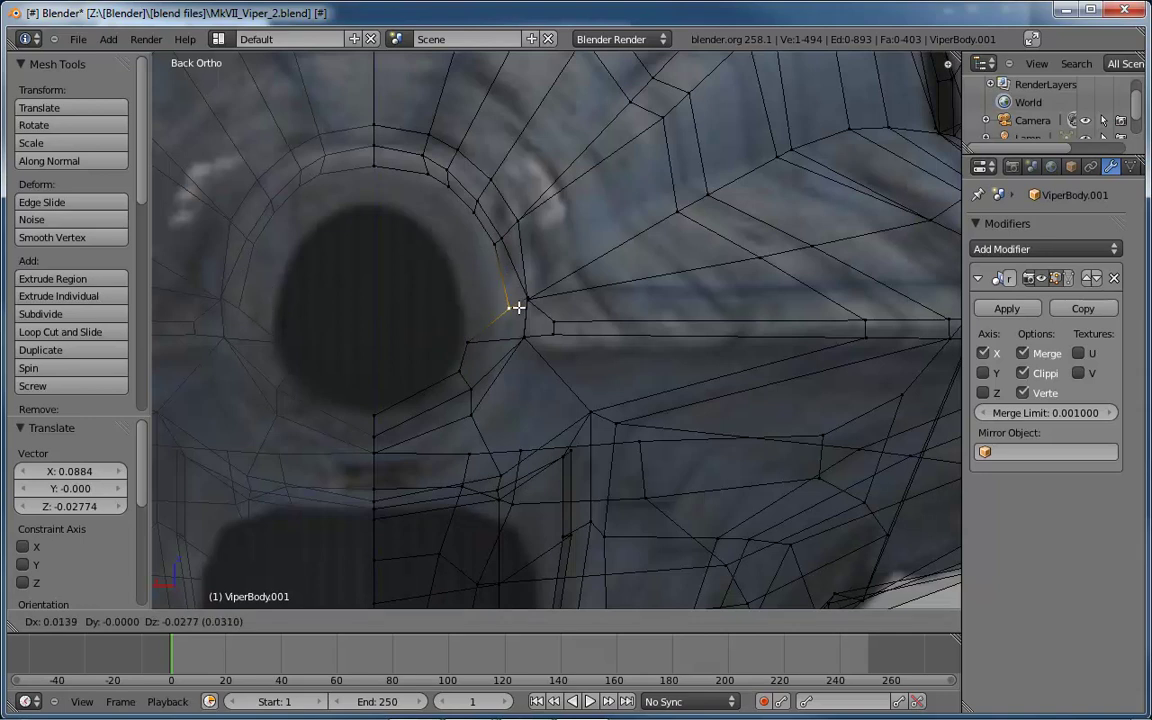
{"action": "left_click", "coordinate": [517, 307]}
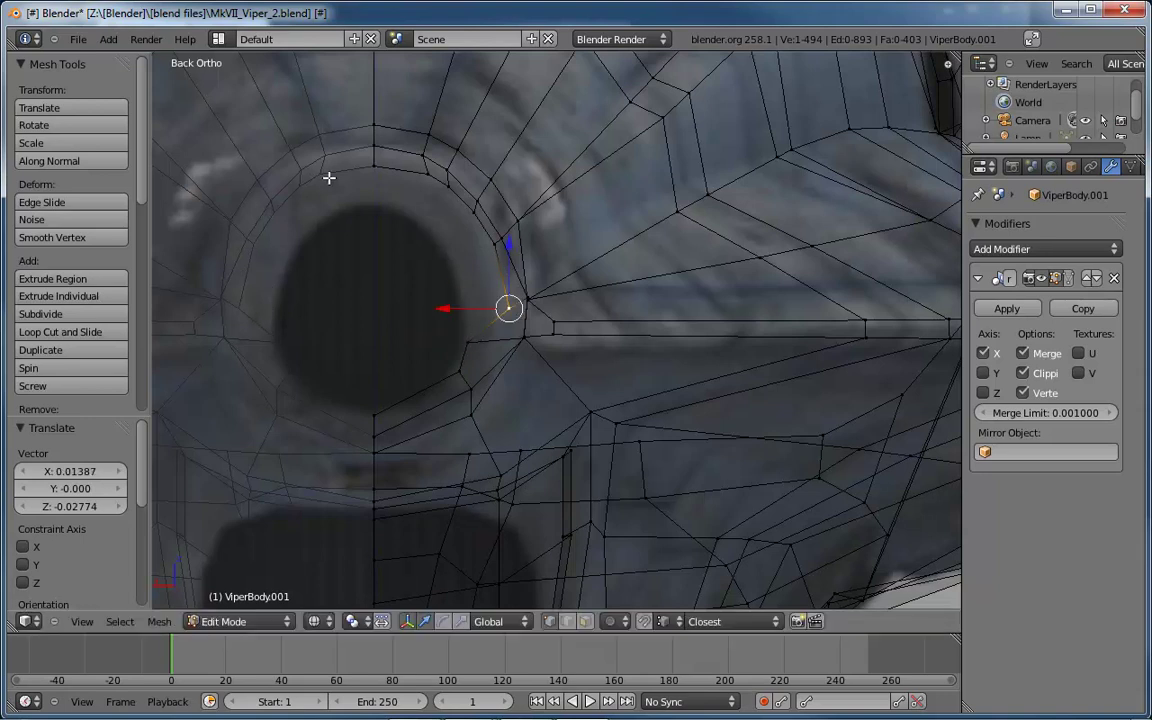
{"action": "key", "text": "g"}
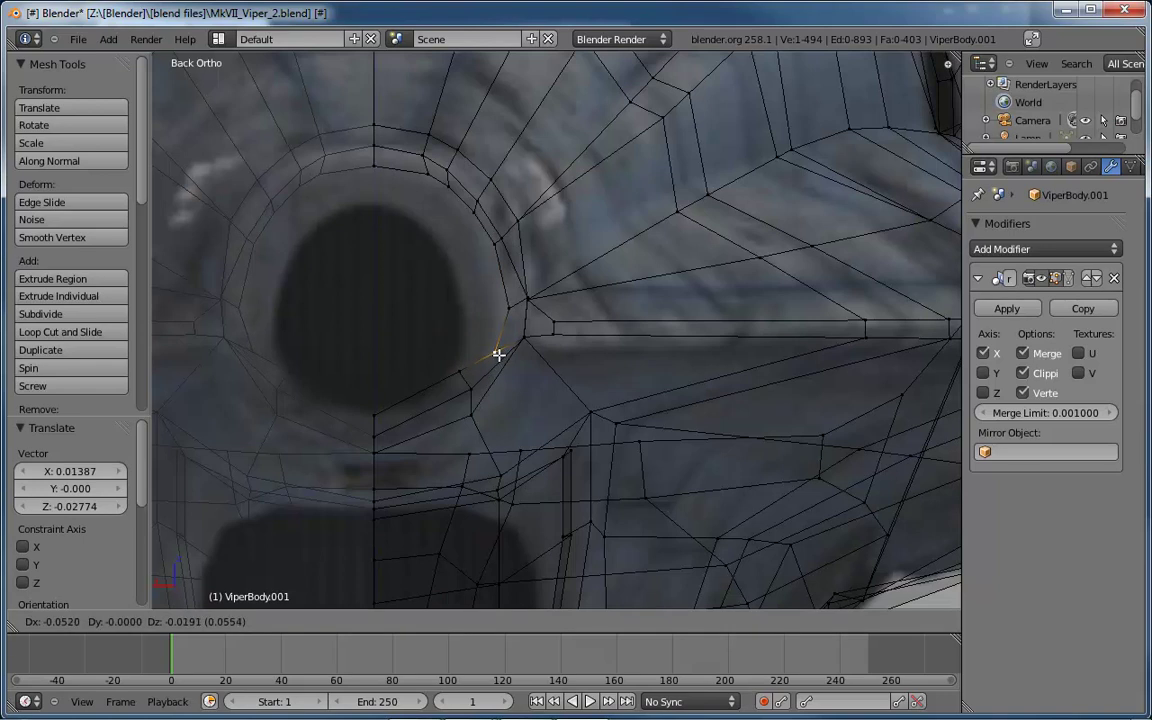
{"action": "left_click", "coordinate": [507, 342]}
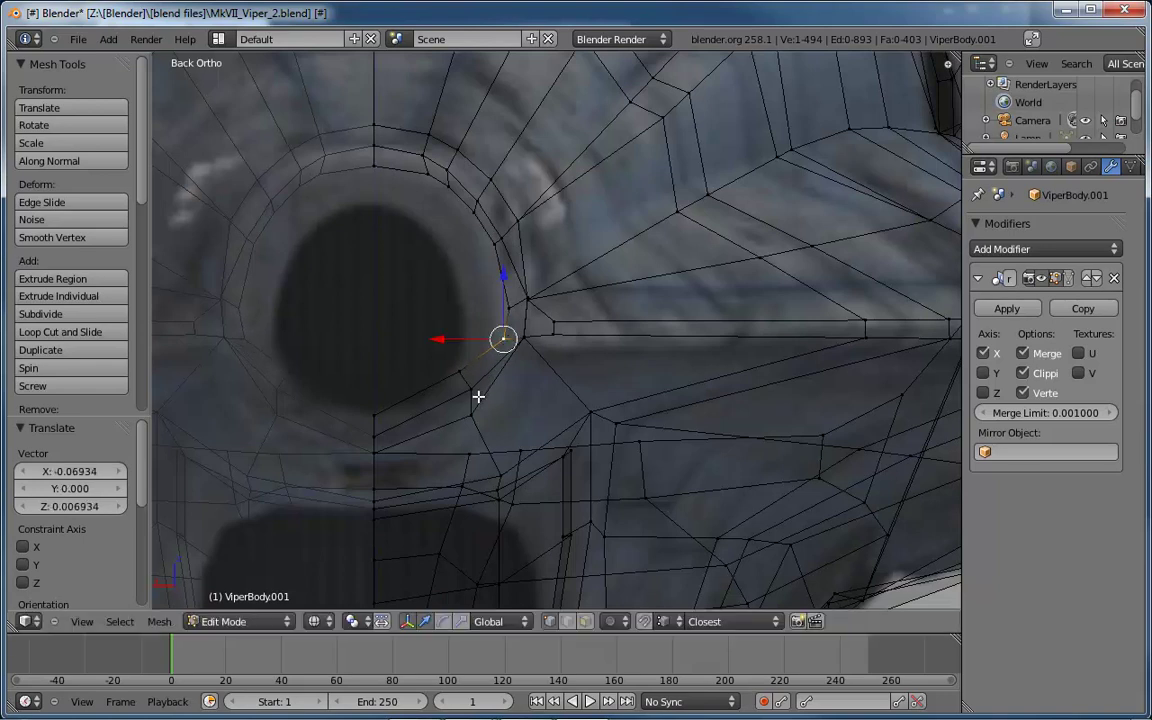
Move the middle ring's lower side vertex about 0.003 in X and -0.028 in Z, and the outer ring's -0.017 in X and -0.026 in Z
{"action": "right_click", "coordinate": [476, 393]}
{"action": "key", "text": "g"}
{"action": "left_click", "coordinate": [471, 414]}
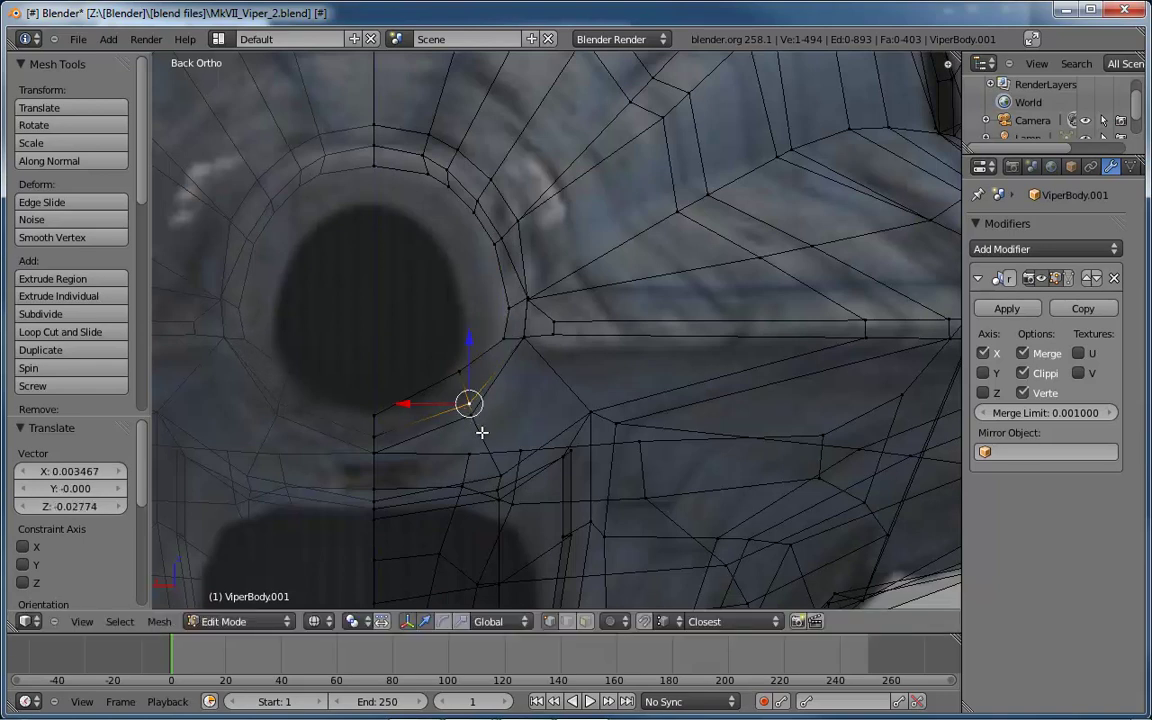
{"action": "right_click", "coordinate": [526, 418]}
{"action": "right_click", "coordinate": [470, 406]}
{"action": "key", "text": "g"}
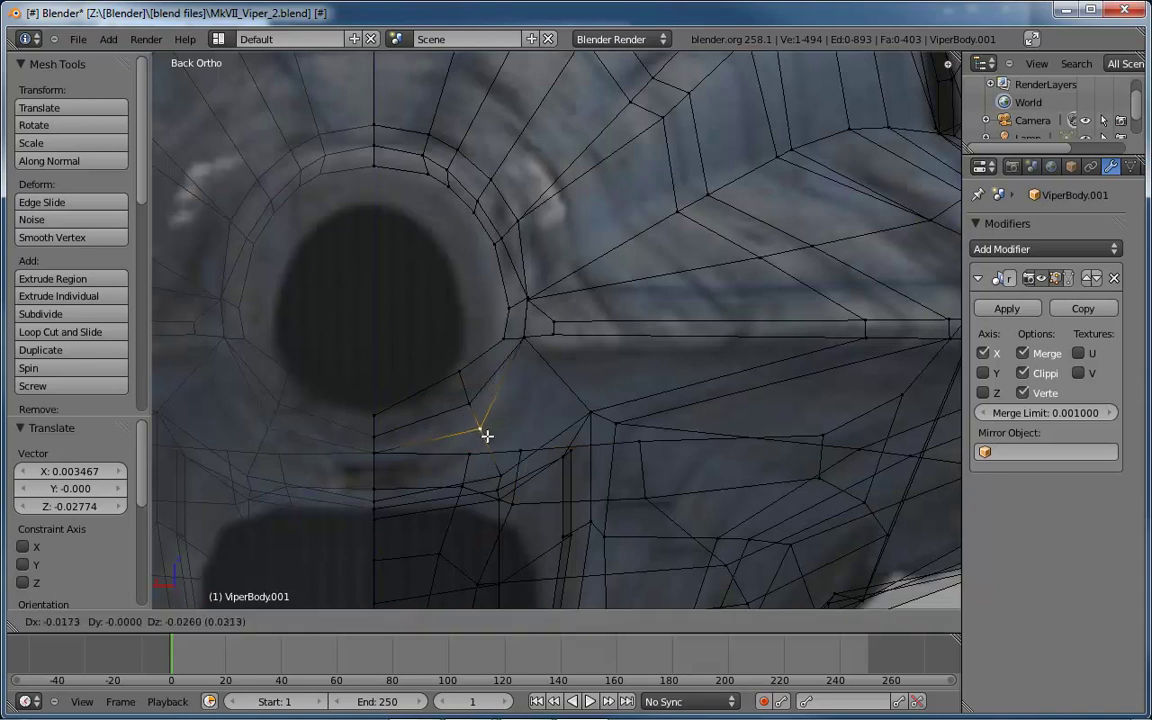
{"action": "left_click", "coordinate": [487, 436]}
Lower the centre vertex of the hull row beneath the opening about 0.014 in Z, and the middle ring's bottom centre vertex 0.029
{"action": "right_click", "coordinate": [375, 456]}
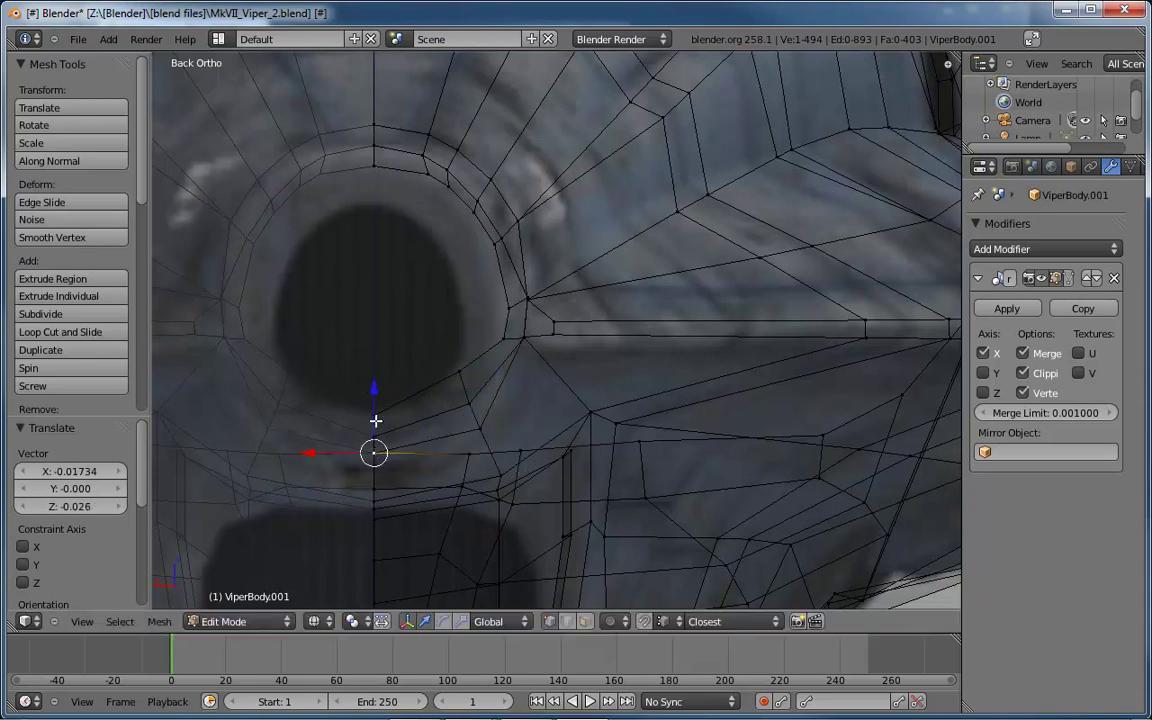
{"action": "key", "text": "g"}
{"action": "key", "text": "z"}
{"action": "left_click", "coordinate": [376, 394]}
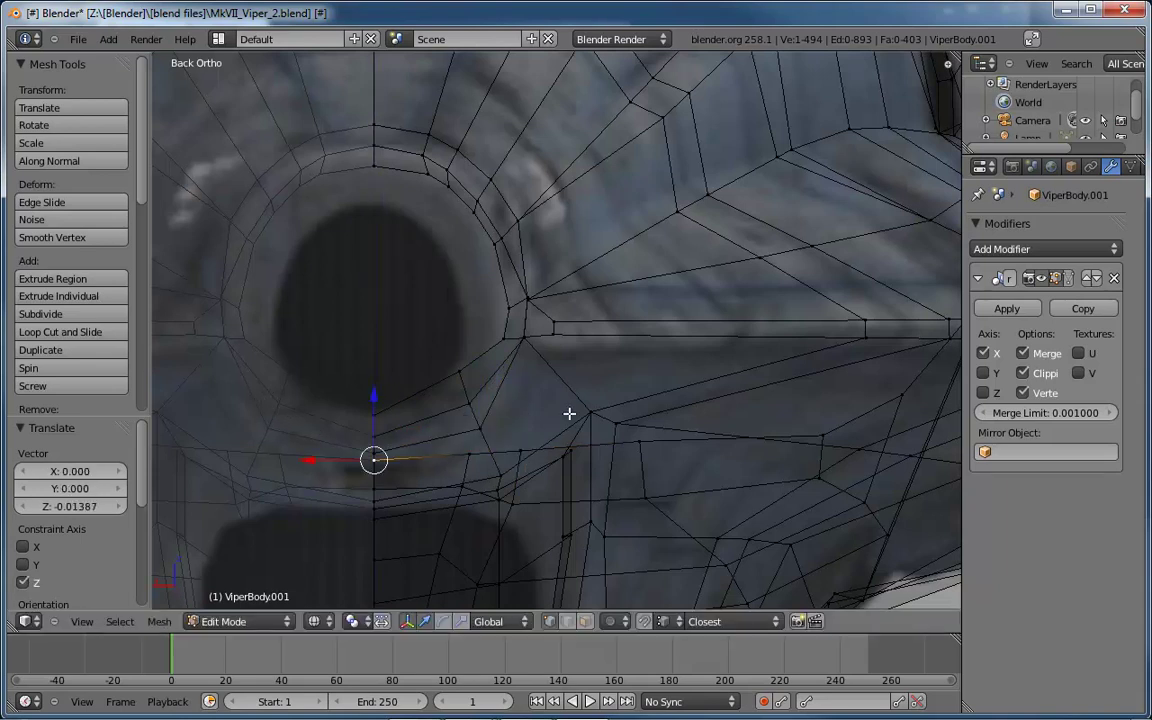
{"action": "right_click", "coordinate": [520, 451]}
{"action": "key", "text": "g"}
{"action": "left_click", "coordinate": [375, 435]}
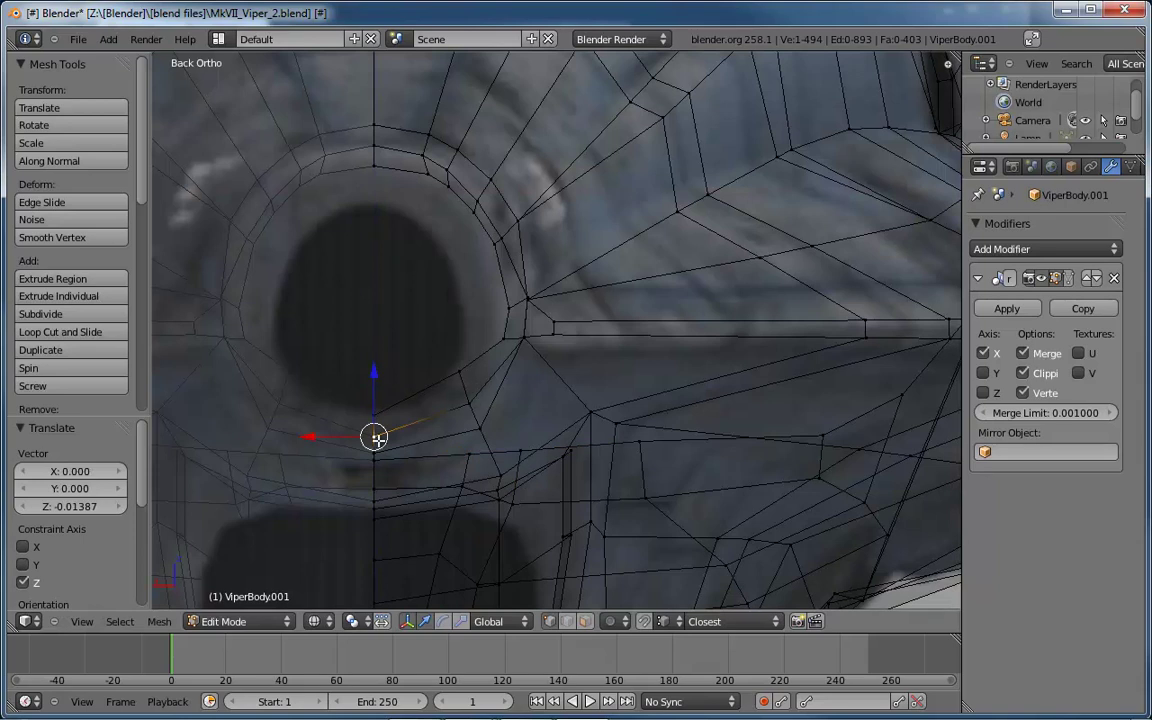
{"action": "key", "text": "g"}
{"action": "key", "text": "z"}
{"action": "left_click", "coordinate": [374, 398]}
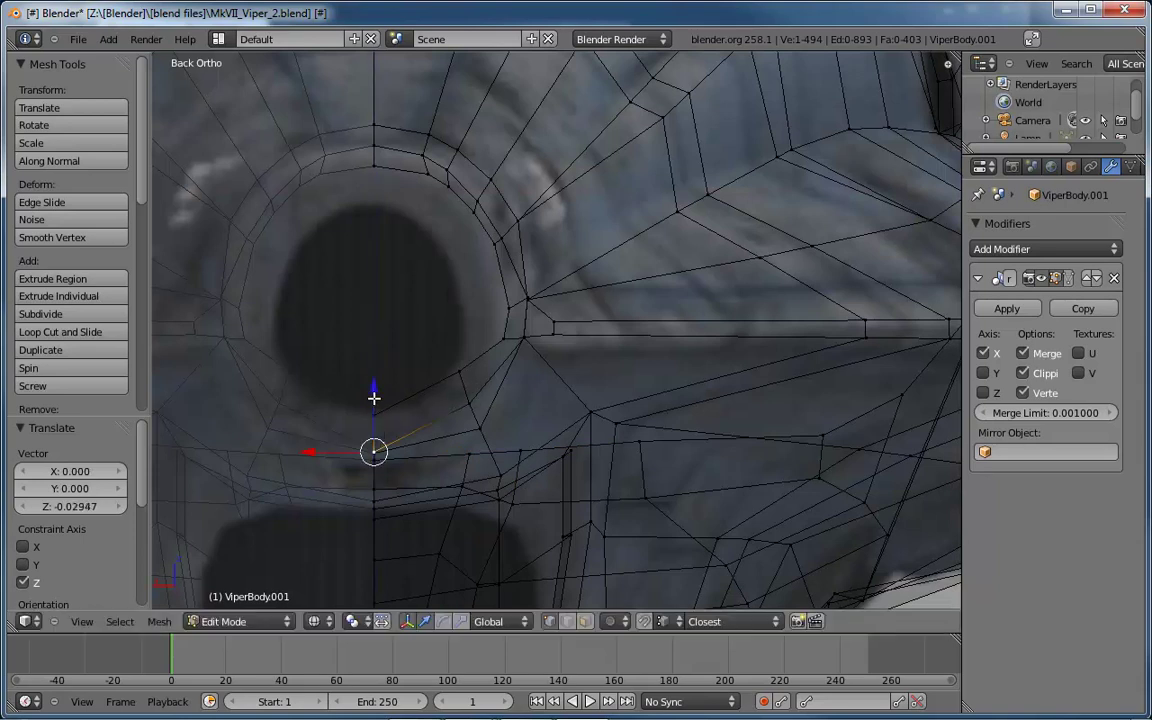
Lower the centre vertex of the hull row beneath the opening by a further 0.017 or so in Z
{"action": "right_click", "coordinate": [461, 460]}
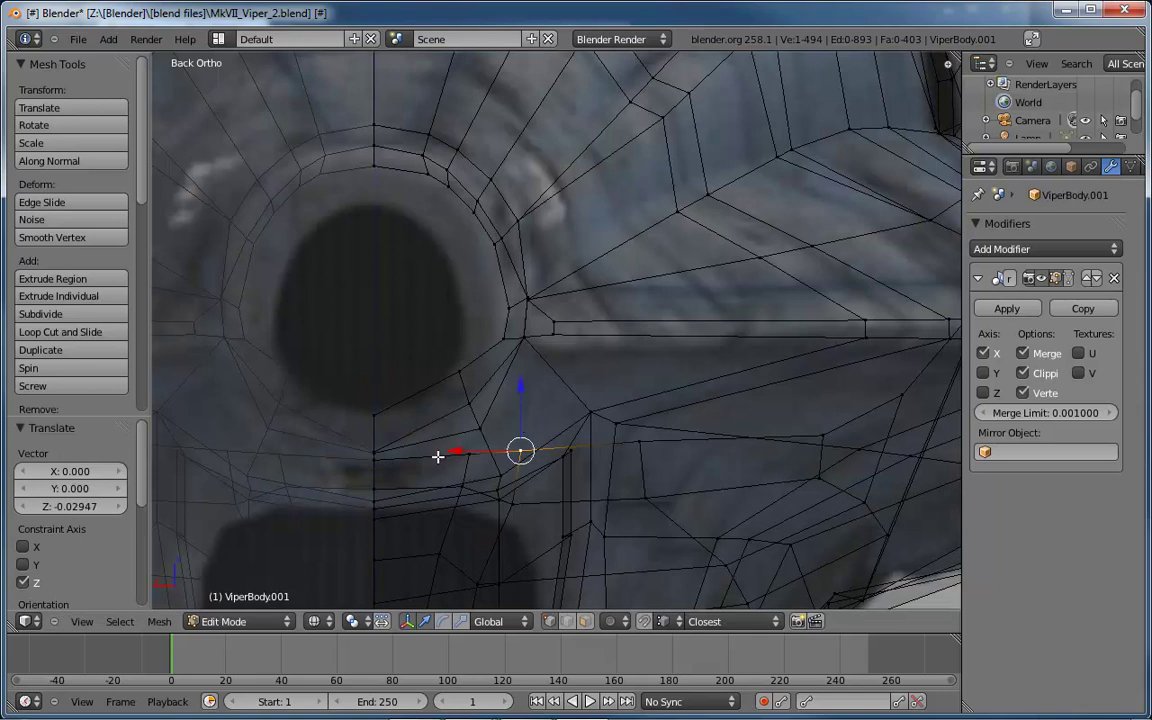
{"action": "right_click", "coordinate": [374, 463]}
{"action": "key", "text": "g"}
{"action": "key", "text": "z"}
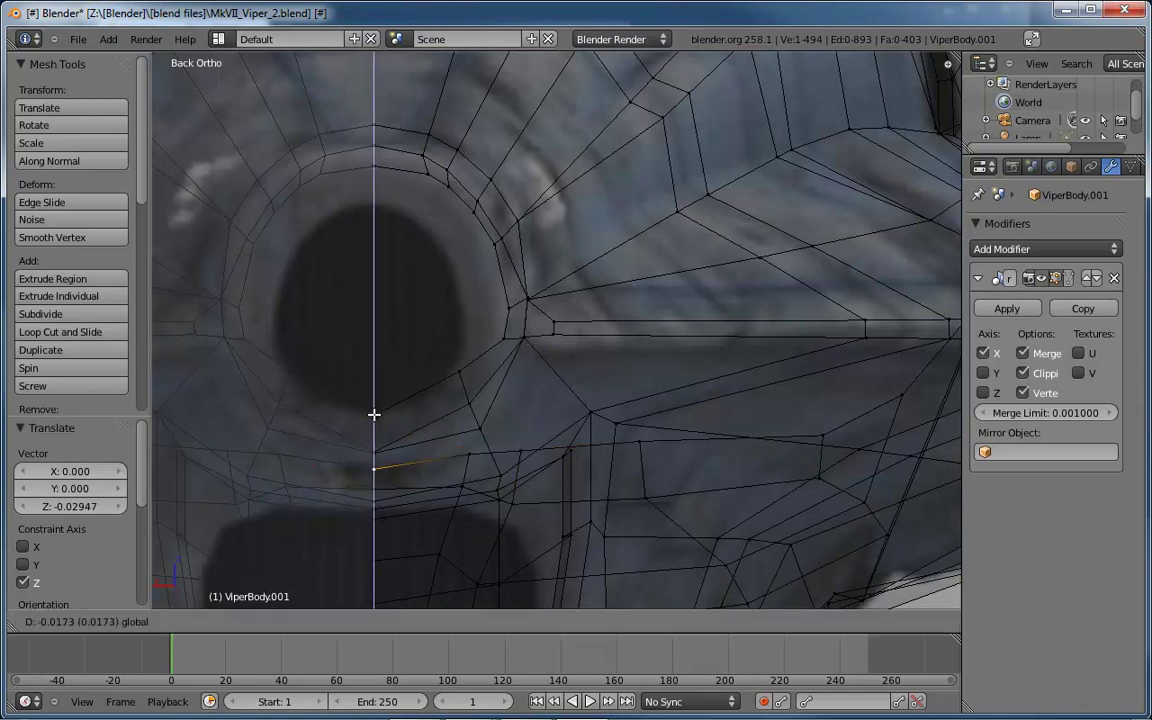
{"action": "left_click", "coordinate": [374, 411]}
Separate the two nearly overlapping bottom centre vertices by lowering the outer ring's one about 0.018 in Z
{"action": "right_click", "coordinate": [482, 444]}
{"action": "right_click", "coordinate": [376, 453]}
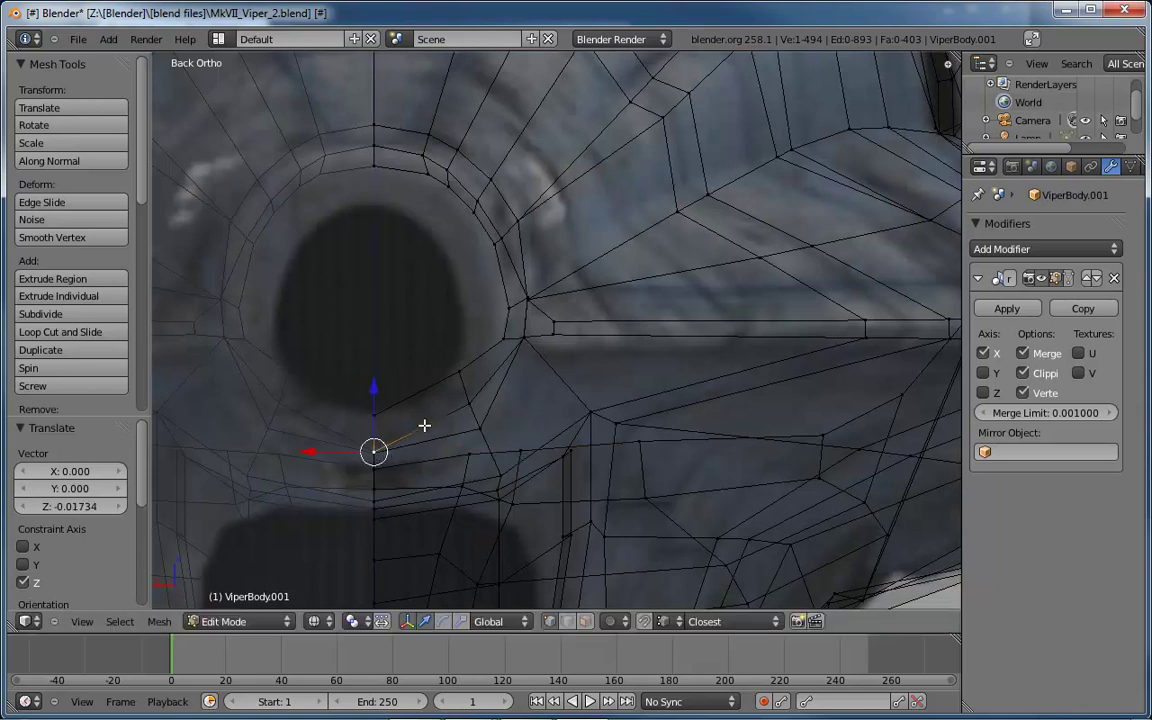
{"action": "scroll", "coordinate": [410, 445], "scroll_direction": "up", "scroll_amount": 6}
{"action": "key", "text": "a"}
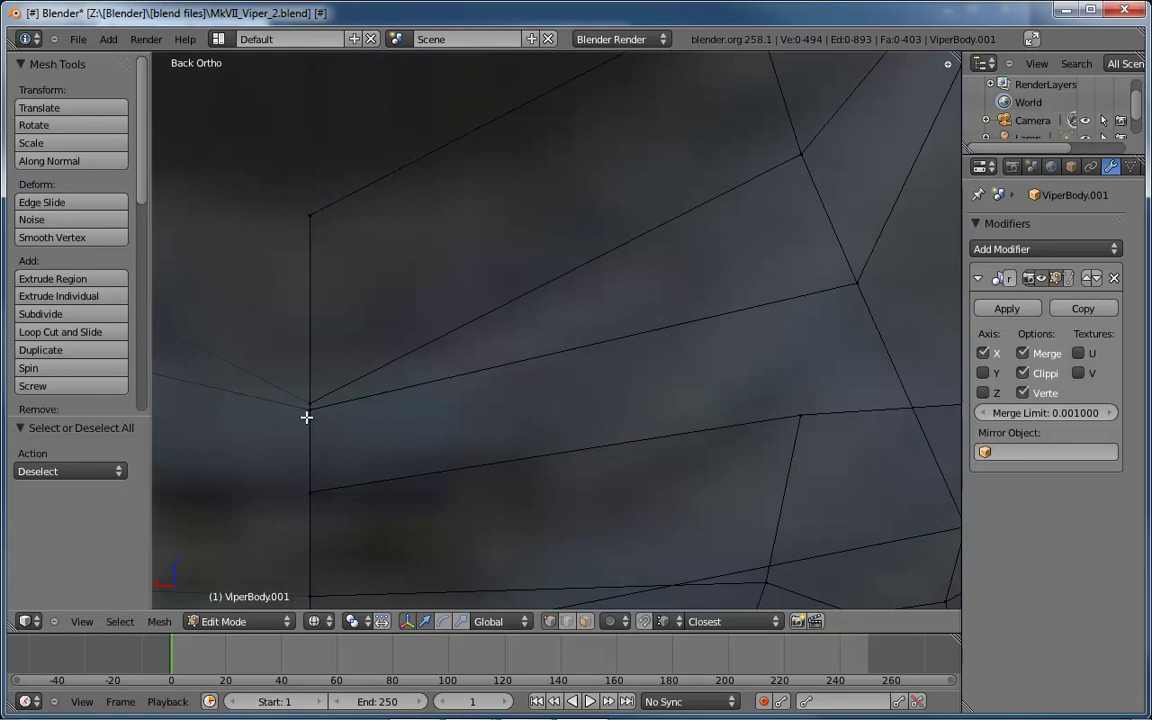
{"action": "right_click", "coordinate": [308, 406]}
{"action": "key", "text": "g"}
{"action": "key", "text": "z"}
{"action": "left_click", "coordinate": [308, 396]}
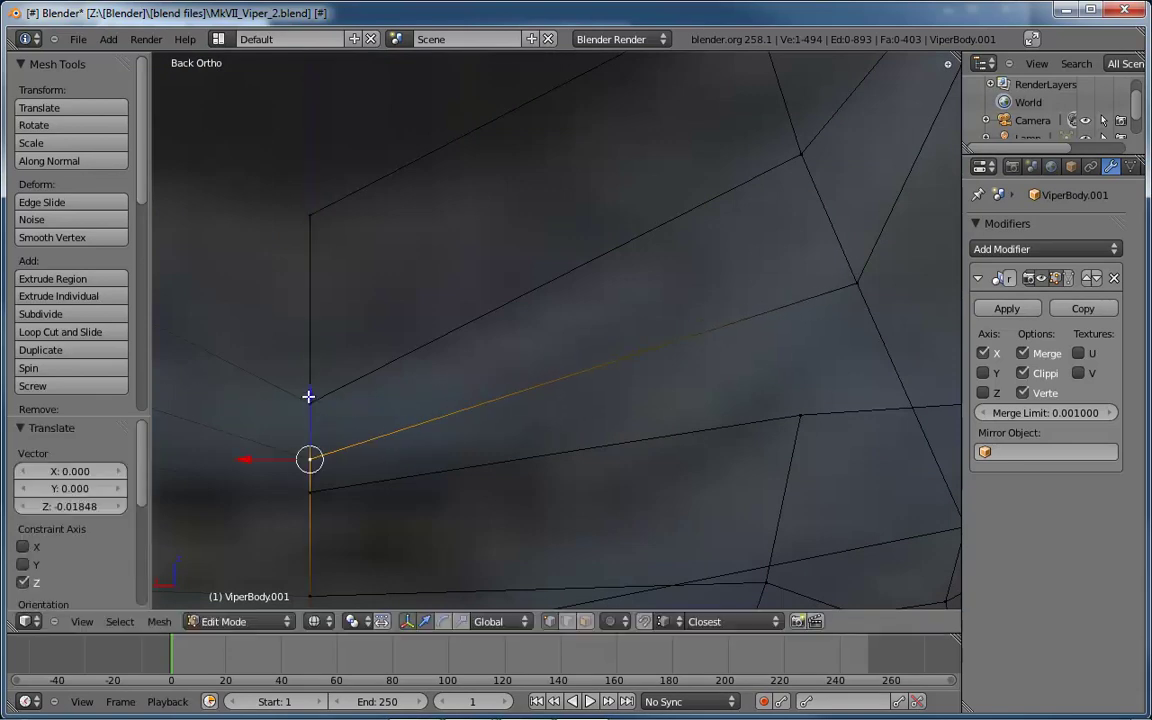
Lower the middle ring's bottom centre vertex about 0.007 in Z
{"action": "key", "text": "ctrl+z"}
{"action": "key", "text": "g"}
{"action": "key", "text": "z"}
{"action": "left_click", "coordinate": [578, 360]}
Shift the outer ring's lower side vertex about -0.029 in X and -0.010 in Z, and the middle ring's about -0.026 and -0.017
{"action": "scroll", "coordinate": [578, 360], "scroll_direction": "down", "scroll_amount": 5}
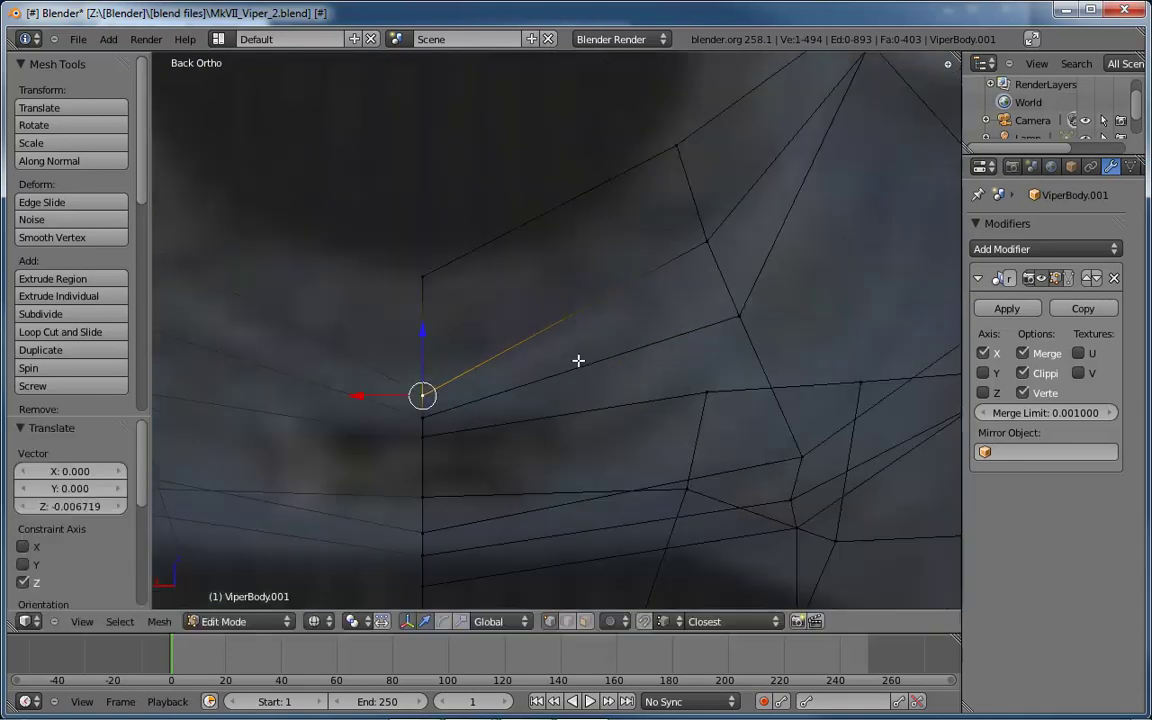
{"action": "right_click", "coordinate": [643, 342]}
{"action": "key", "text": "g"}
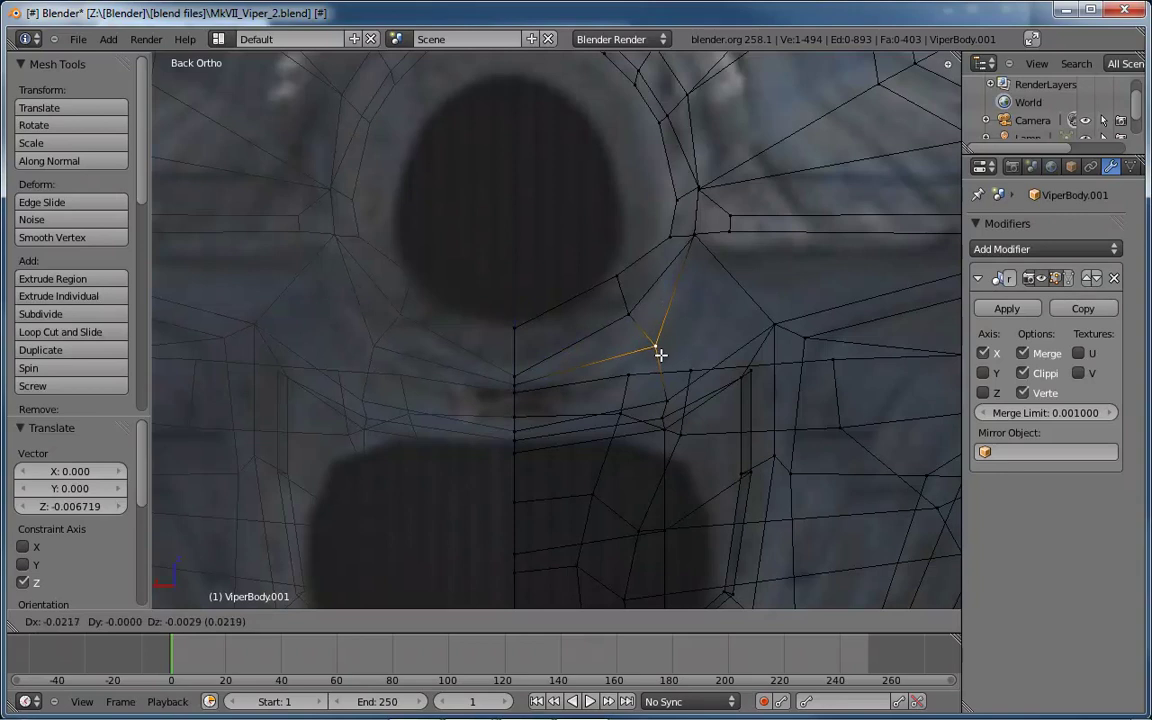
{"action": "left_click", "coordinate": [663, 356]}
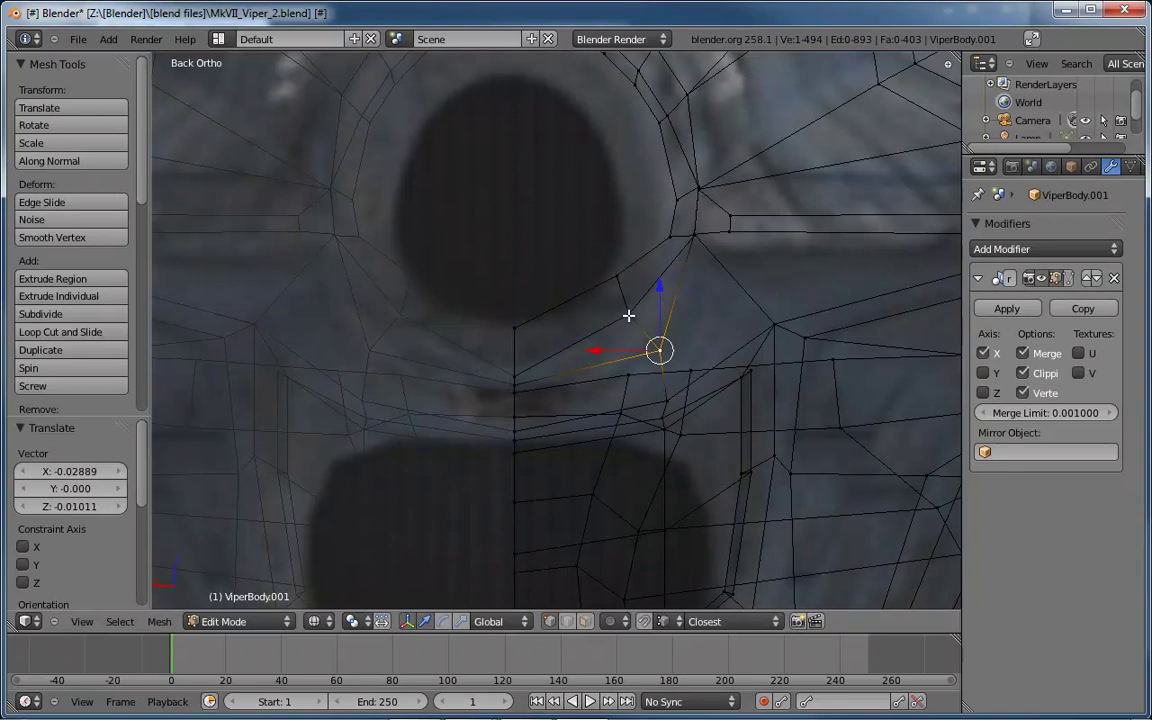
{"action": "key", "text": "g"}
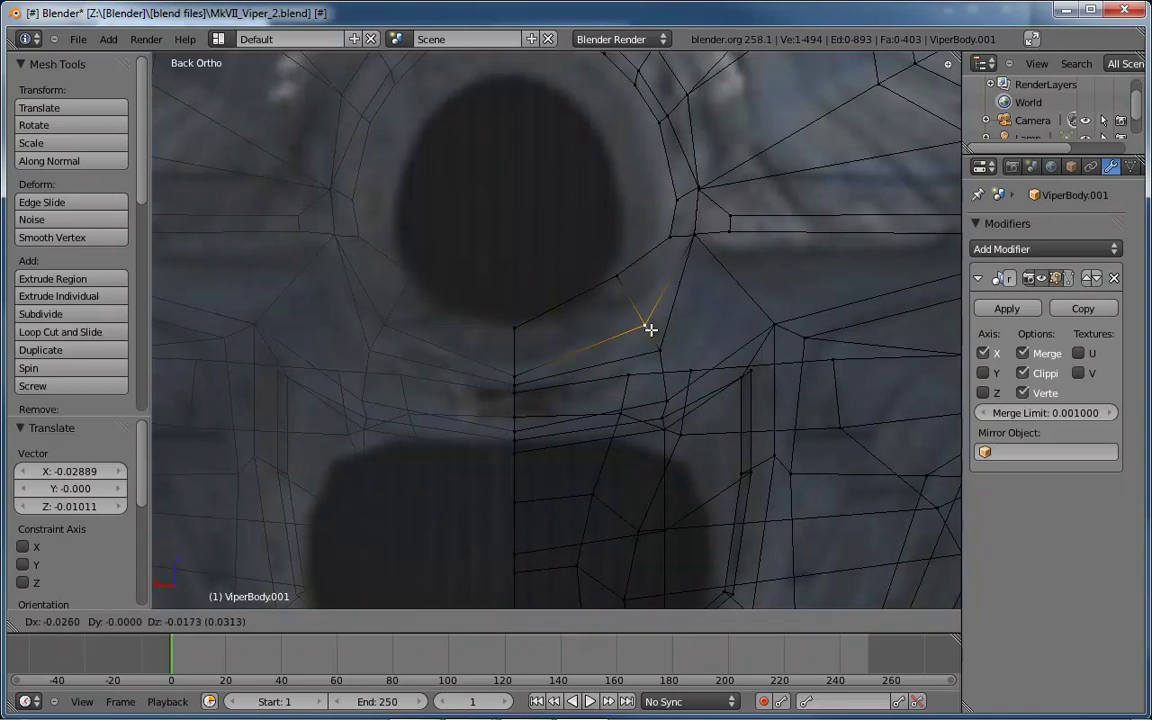
{"action": "left_click", "coordinate": [650, 329]}
Move the inner ring's lower side vertex about -0.025 in X and -0.052 in Z, and lower its bottom centre vertex about 0.062
{"action": "key", "text": "g"}
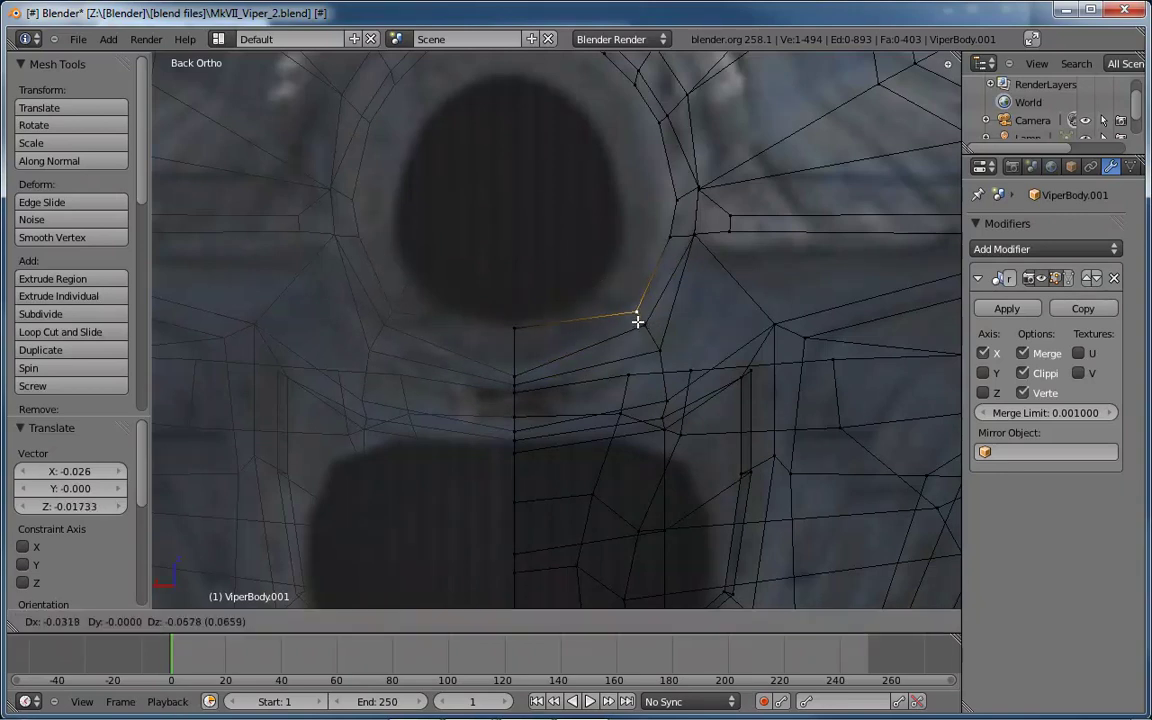
{"action": "left_click", "coordinate": [632, 316]}
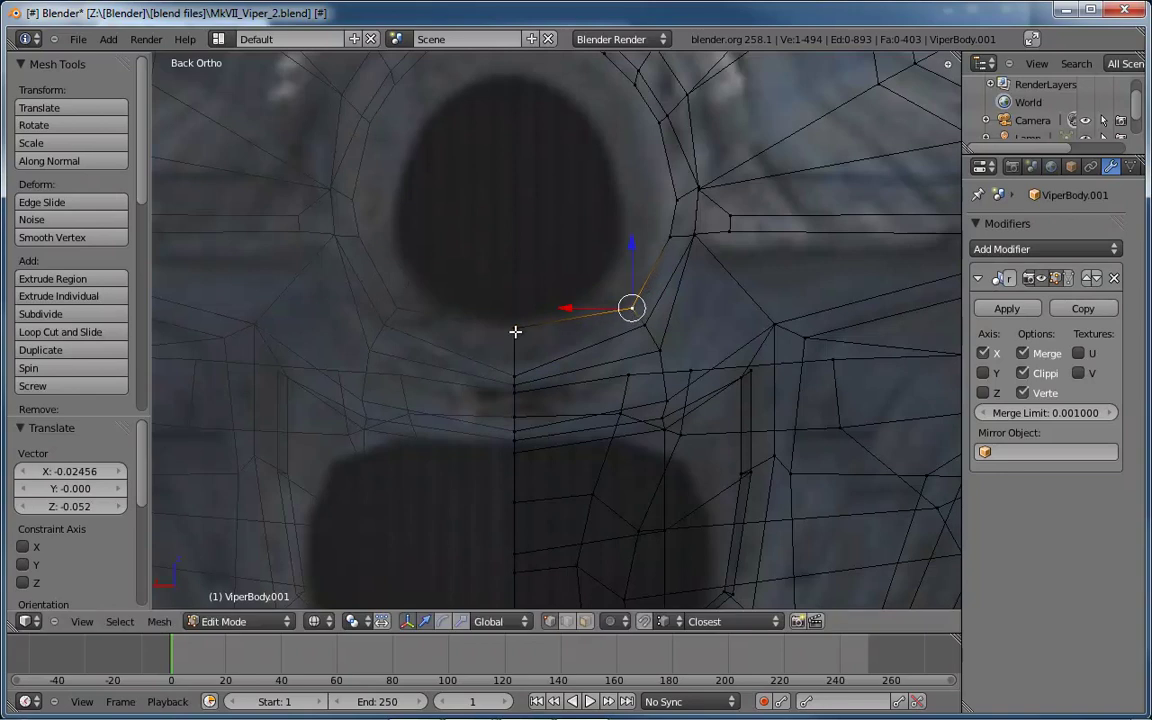
{"action": "right_click", "coordinate": [514, 328]}
{"action": "key", "text": "g"}
{"action": "key", "text": "z"}
{"action": "left_click", "coordinate": [517, 313]}
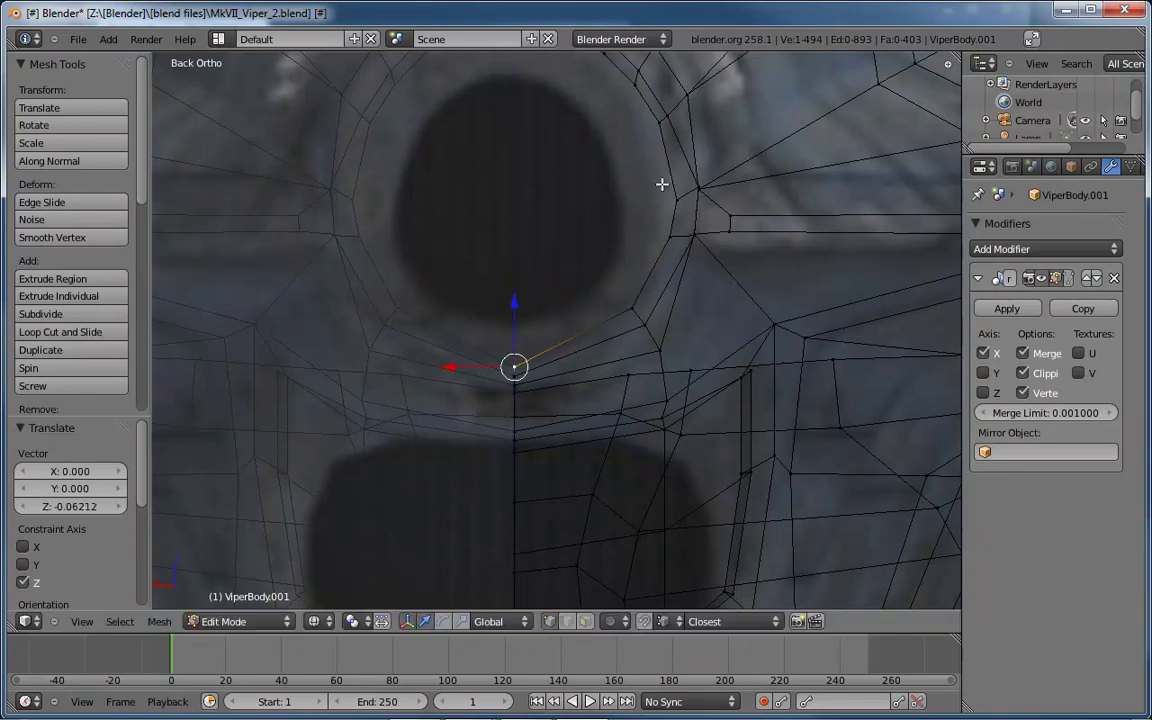
Pull the inner ring's three side vertices in toward the opening, shifting the middle one about 0.023 in X
{"action": "middle_click_drag", "start_coordinate": [658, 199], "coordinate": [622, 345], "text": "shift"}
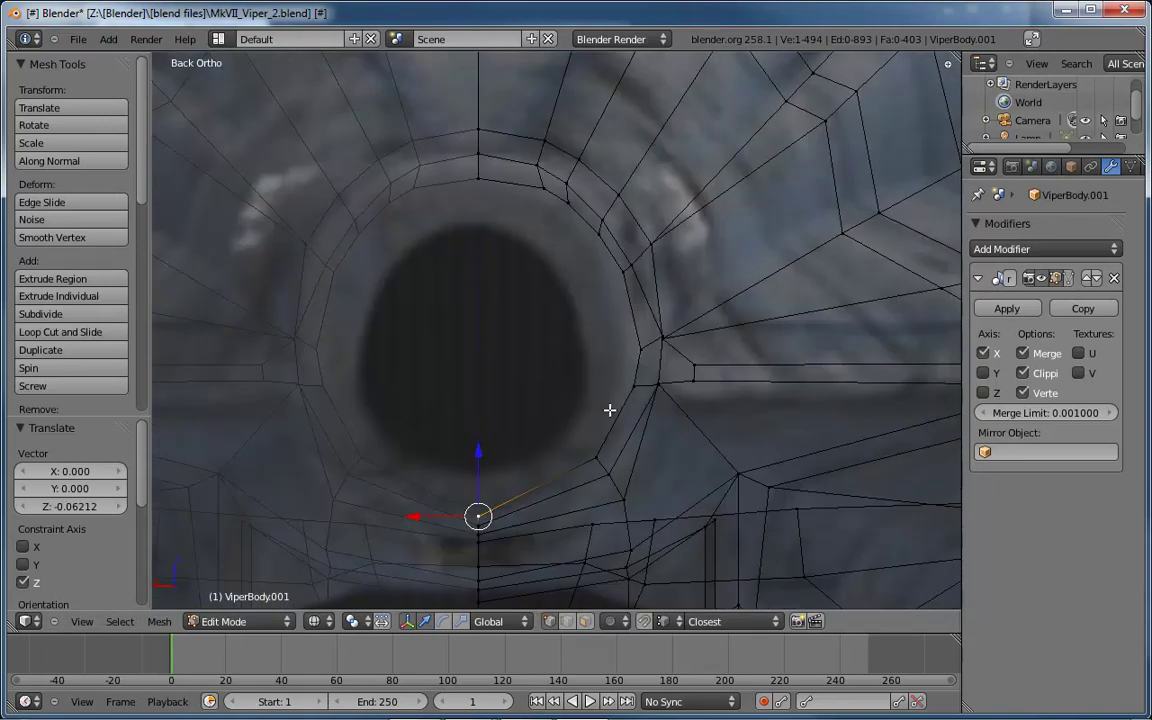
{"action": "scroll", "coordinate": [621, 385], "scroll_direction": "down", "scroll_amount": 5}
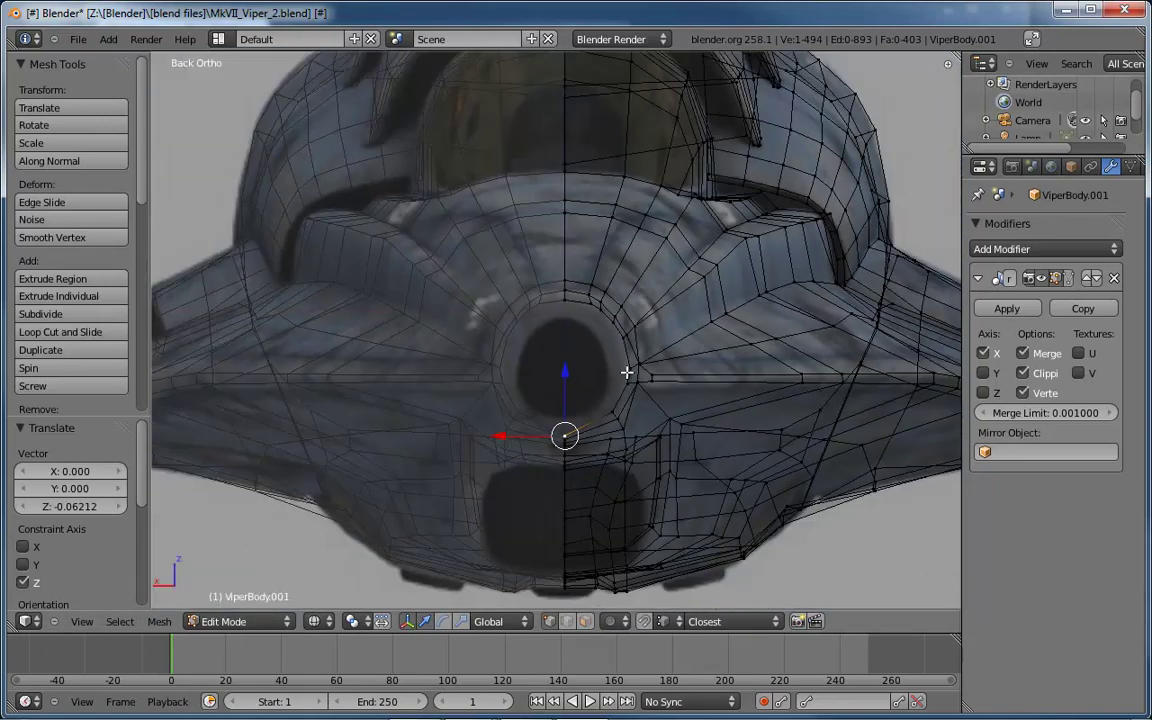
{"action": "scroll", "coordinate": [626, 372], "scroll_direction": "up", "scroll_amount": 3}
{"action": "right_click", "coordinate": [609, 338]}
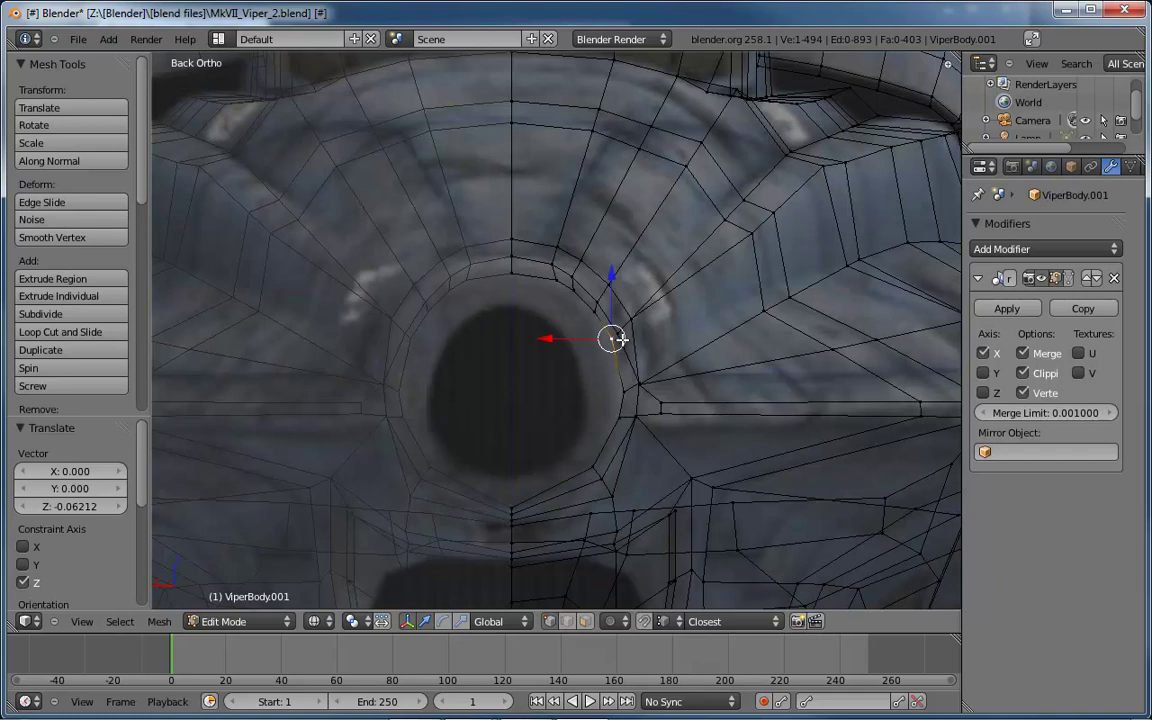
{"action": "key", "text": "g"}
{"action": "left_click", "coordinate": [611, 344]}
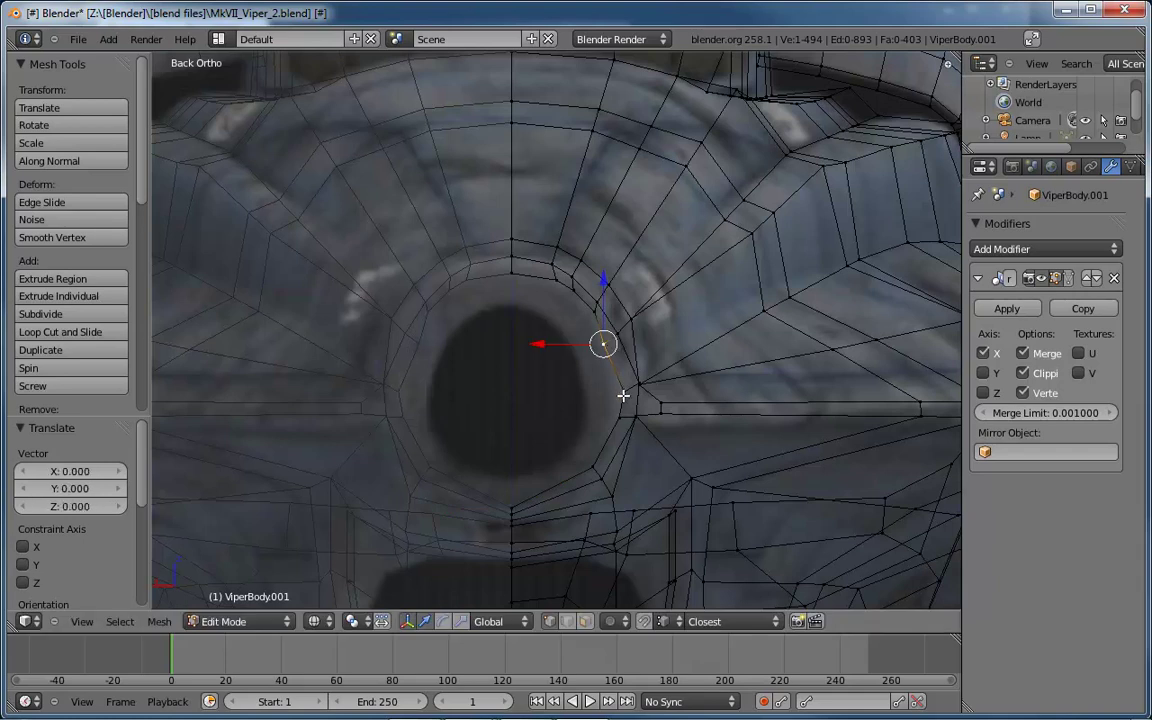
{"action": "right_click", "coordinate": [625, 393]}
{"action": "key", "text": "g"}
{"action": "left_click", "coordinate": [616, 393]}
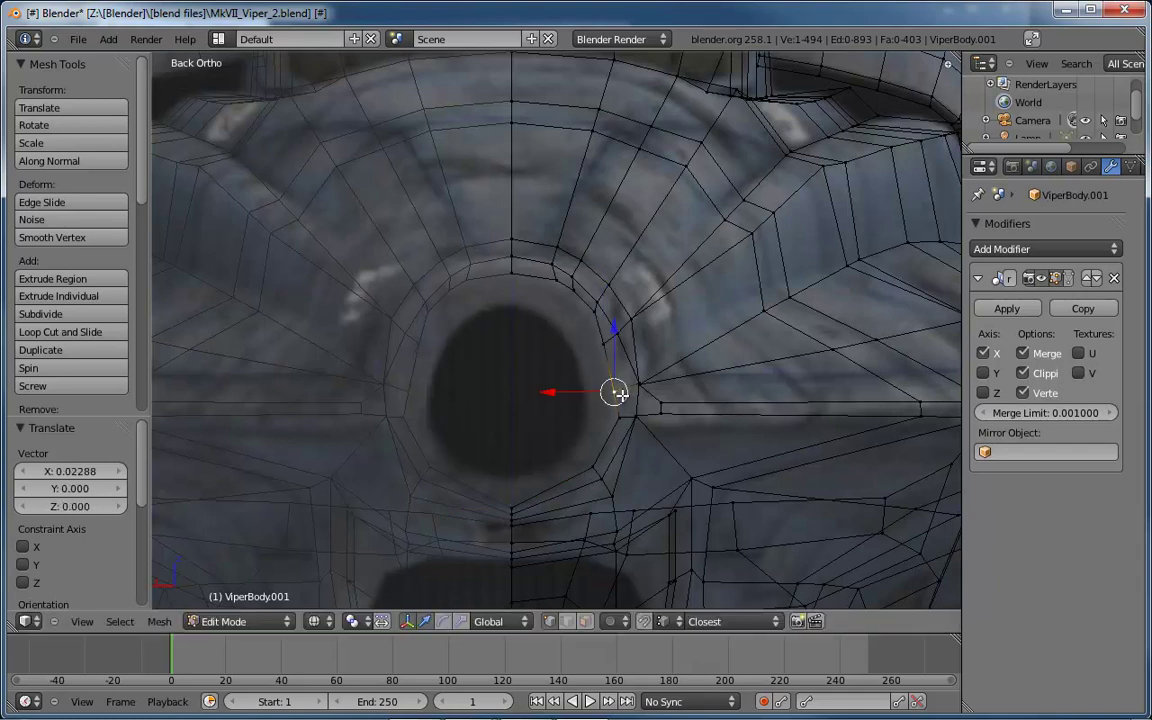
{"action": "right_click", "coordinate": [620, 417]}
{"action": "key", "text": "g"}
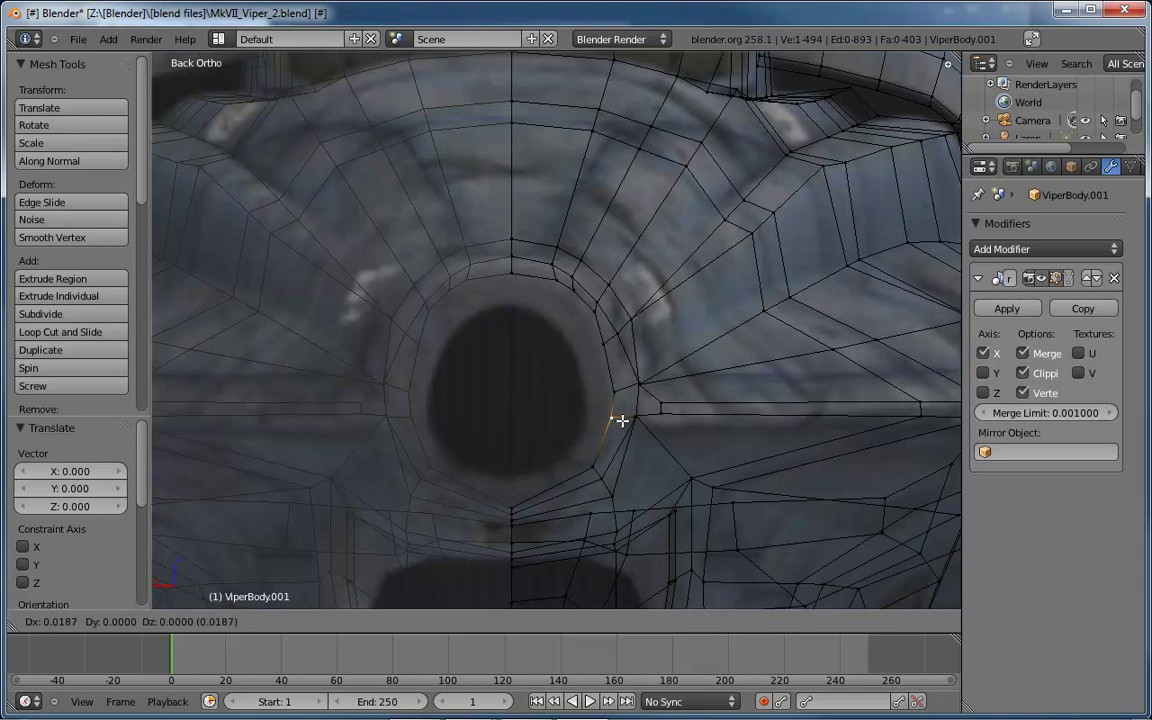
{"action": "left_click", "coordinate": [615, 417]}
Round the inner ring's upper arc by shifting three vertices about 0.027, 0.015 and 0.012 in X, and 0.006, 0.004 and -0.004 in Z
{"action": "right_click", "coordinate": [555, 281]}
{"action": "key", "text": "g"}
{"action": "left_click", "coordinate": [553, 280]}
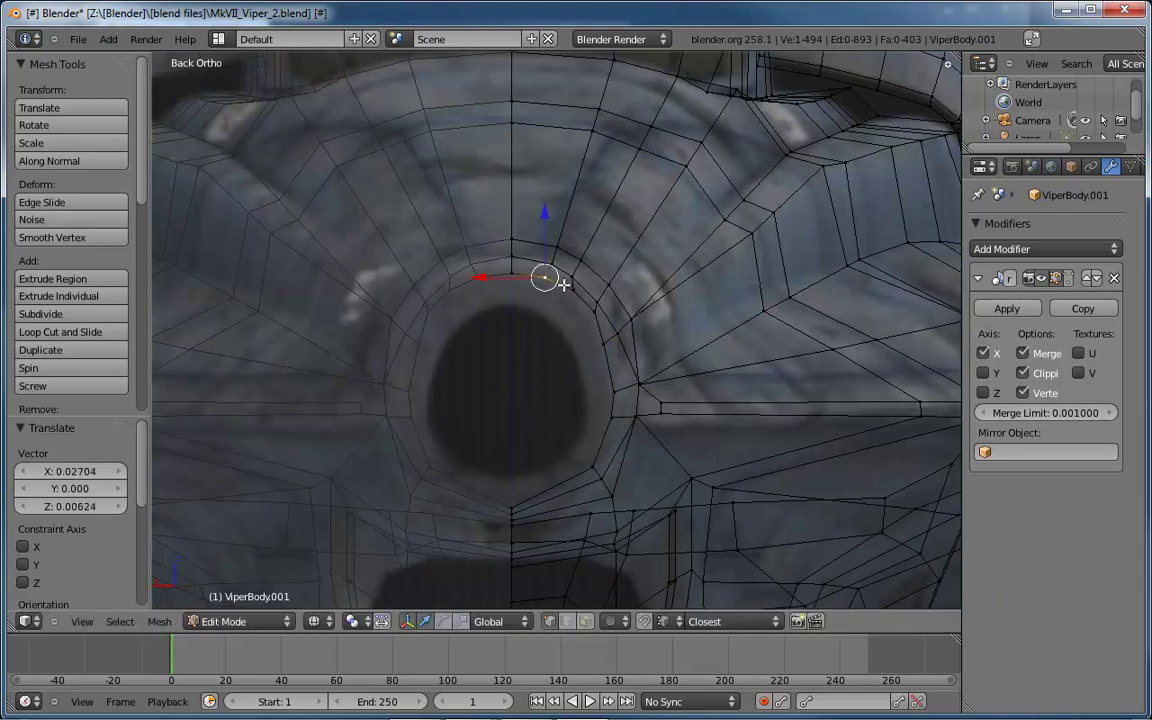
{"action": "key", "text": "g"}
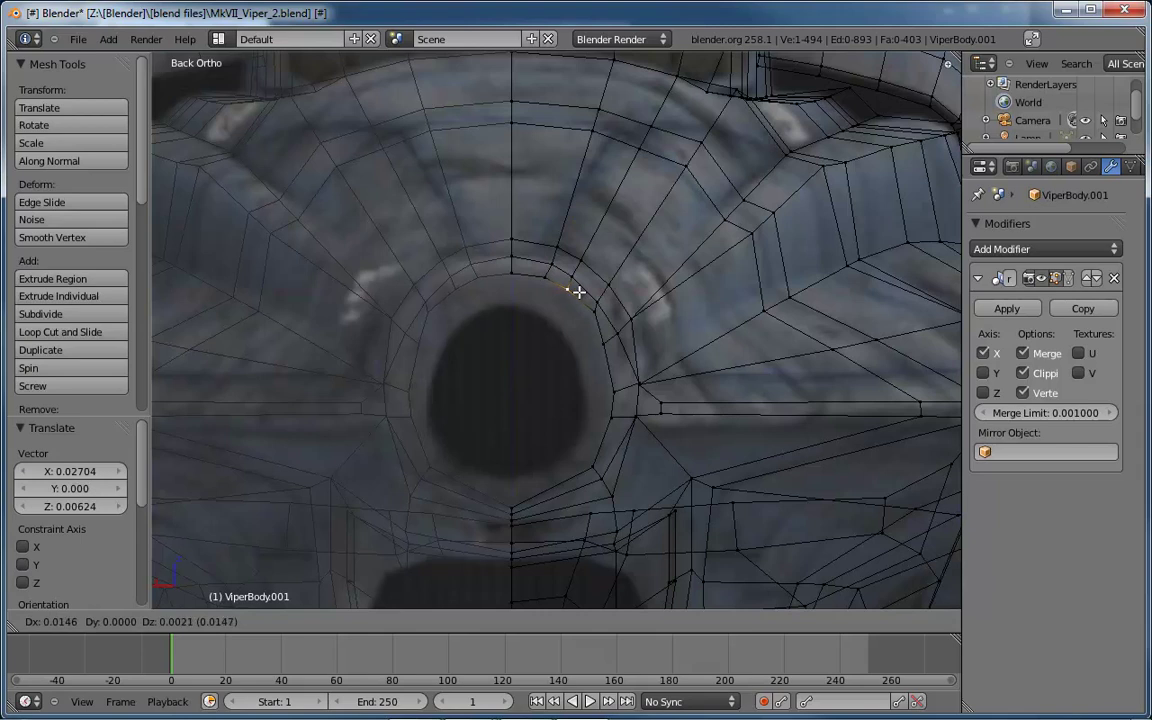
{"action": "left_click", "coordinate": [577, 291]}
{"action": "right_click", "coordinate": [596, 313]}
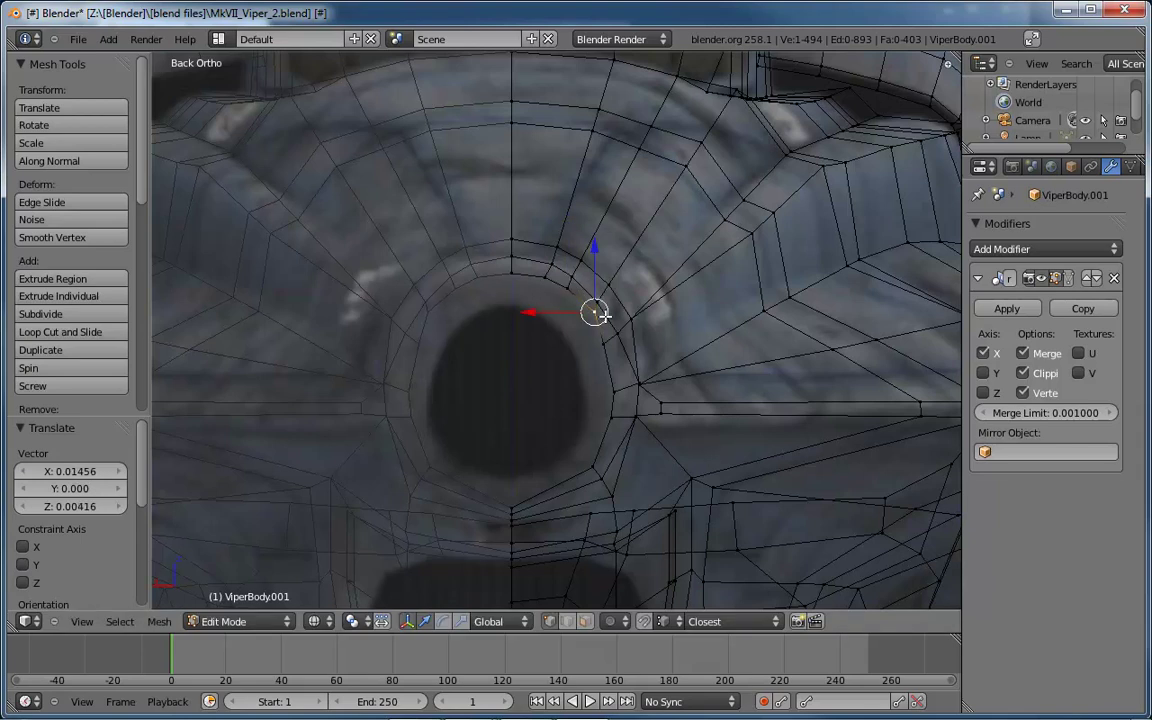
{"action": "key", "text": "g"}
{"action": "left_click", "coordinate": [592, 316]}
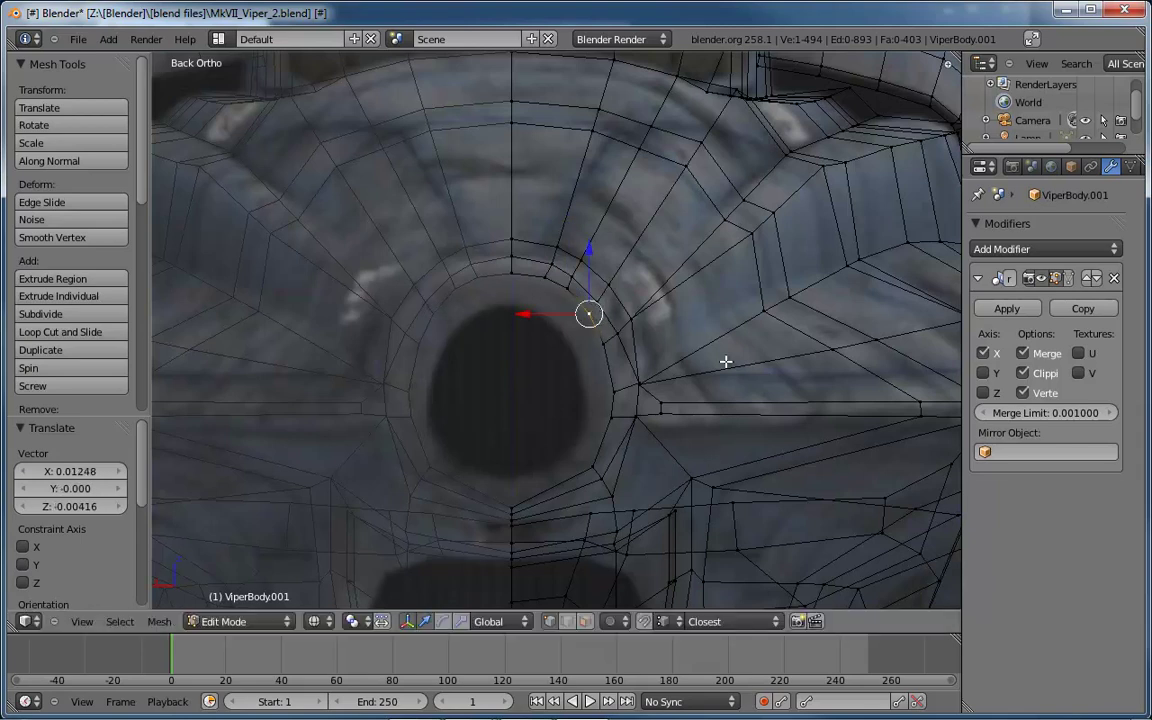
In the left side view, move the outer ring's lower side vertex -0.190 in Y and its bottom centre vertex -0.726
{"action": "middle_click_drag", "start_coordinate": [726, 362], "coordinate": [572, 348]}
{"action": "key", "text": "ctrl+KP_3"}
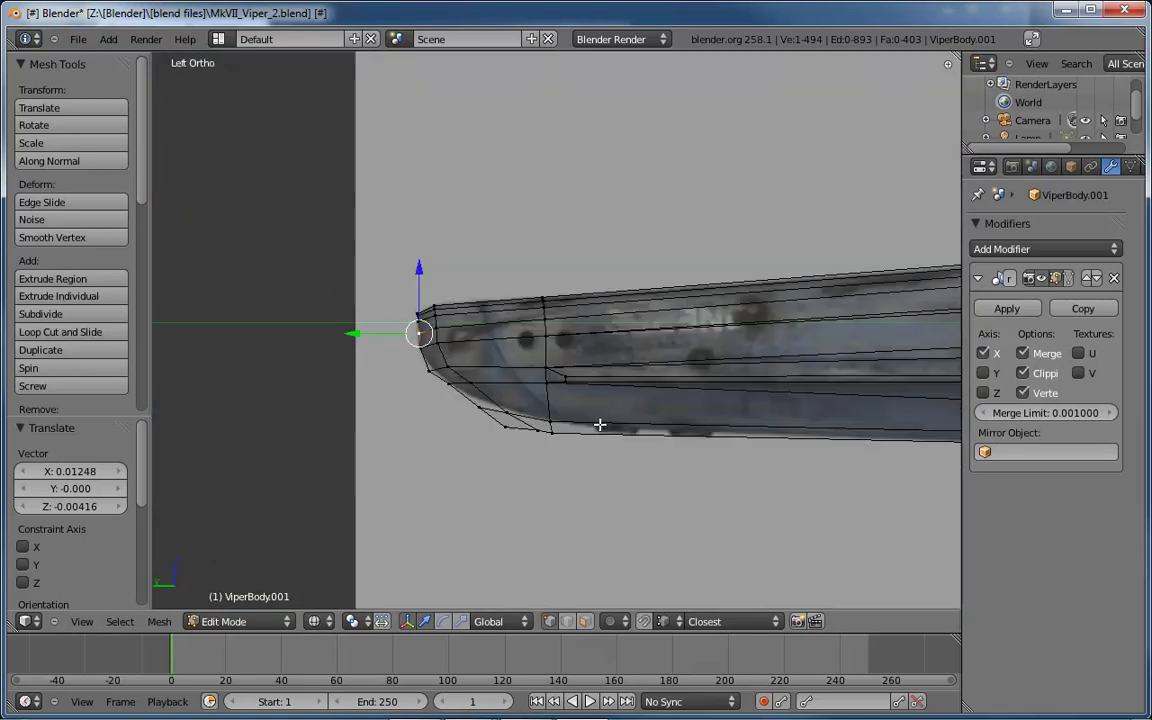
{"action": "scroll", "coordinate": [567, 445], "scroll_direction": "up", "scroll_amount": 4}
{"action": "scroll", "coordinate": [562, 418], "scroll_direction": "down", "scroll_amount": 1}
{"action": "right_click", "coordinate": [521, 400]}
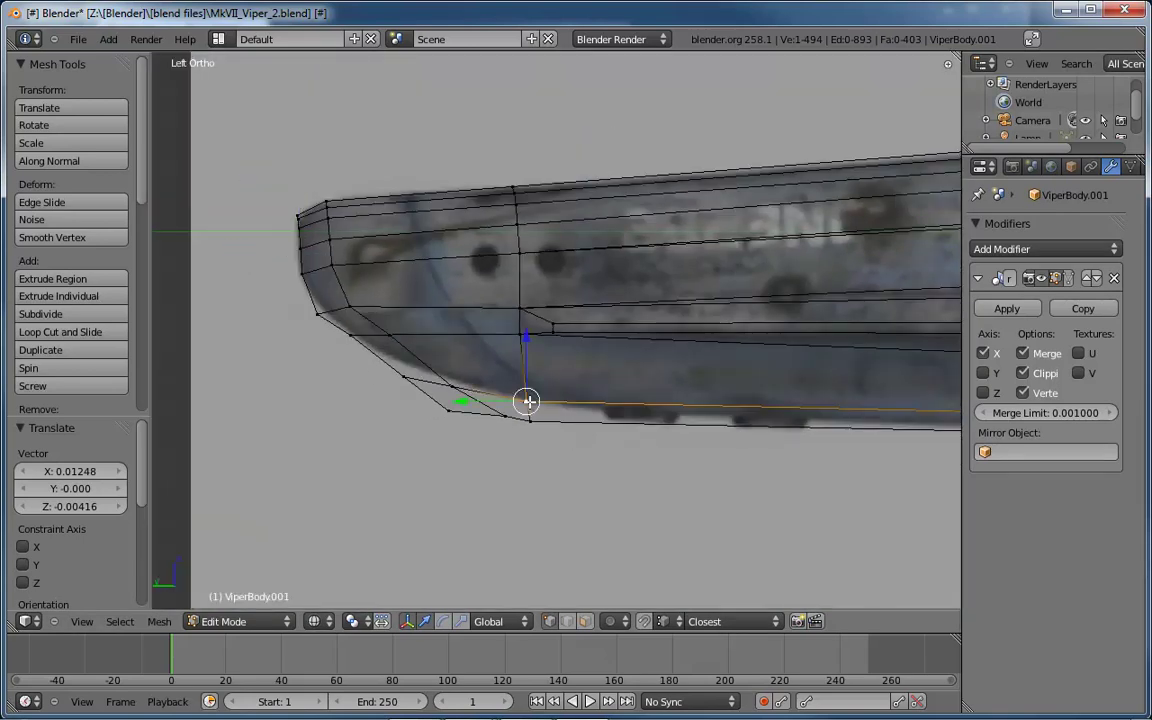
{"action": "key", "text": "g"}
{"action": "key", "text": "y"}
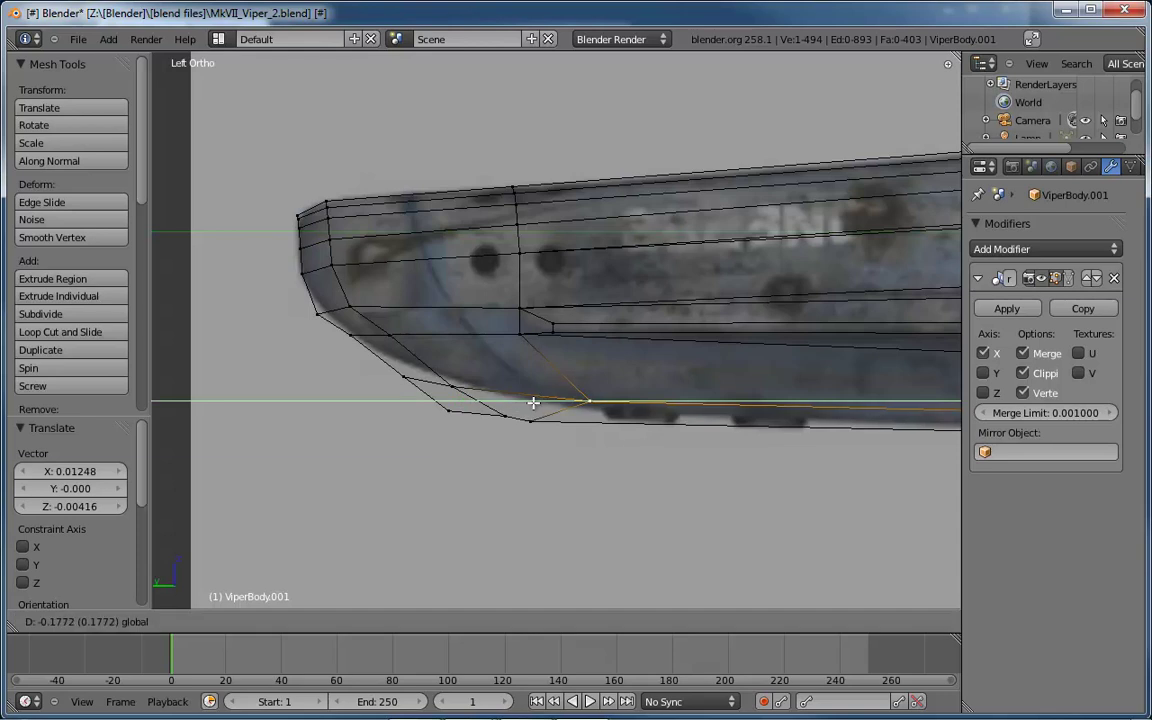
{"action": "left_click", "coordinate": [537, 403]}
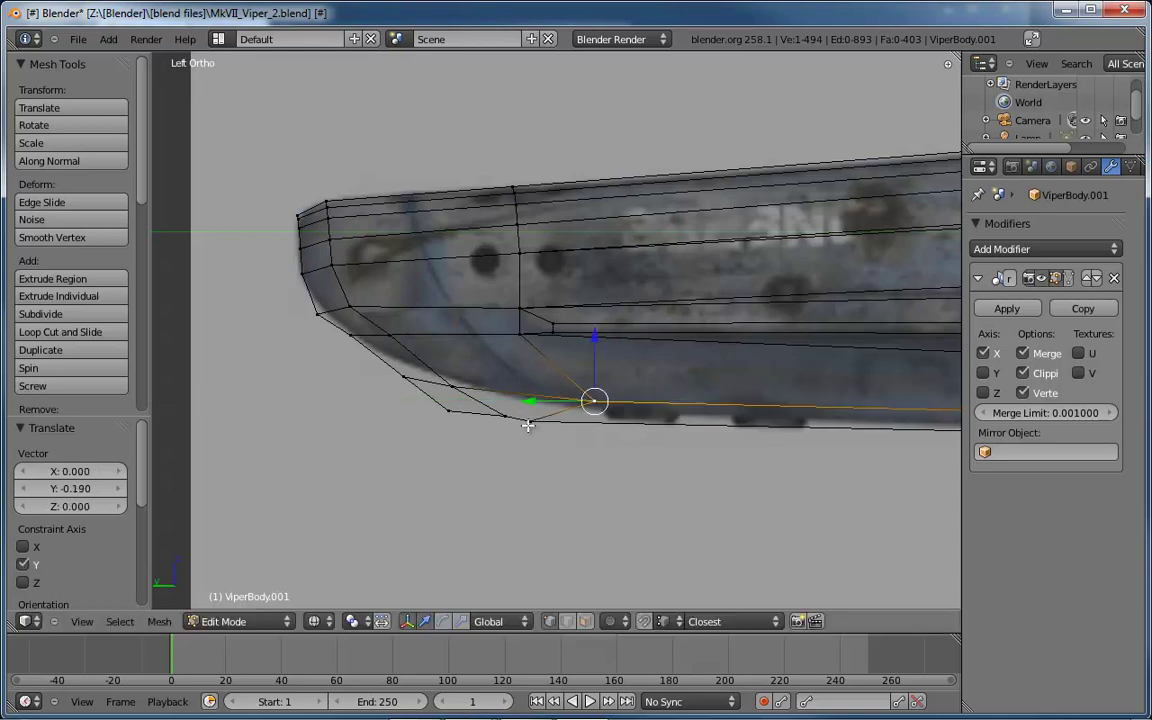
{"action": "right_click", "coordinate": [527, 420]}
{"action": "key", "text": "g"}
{"action": "key", "text": "y"}
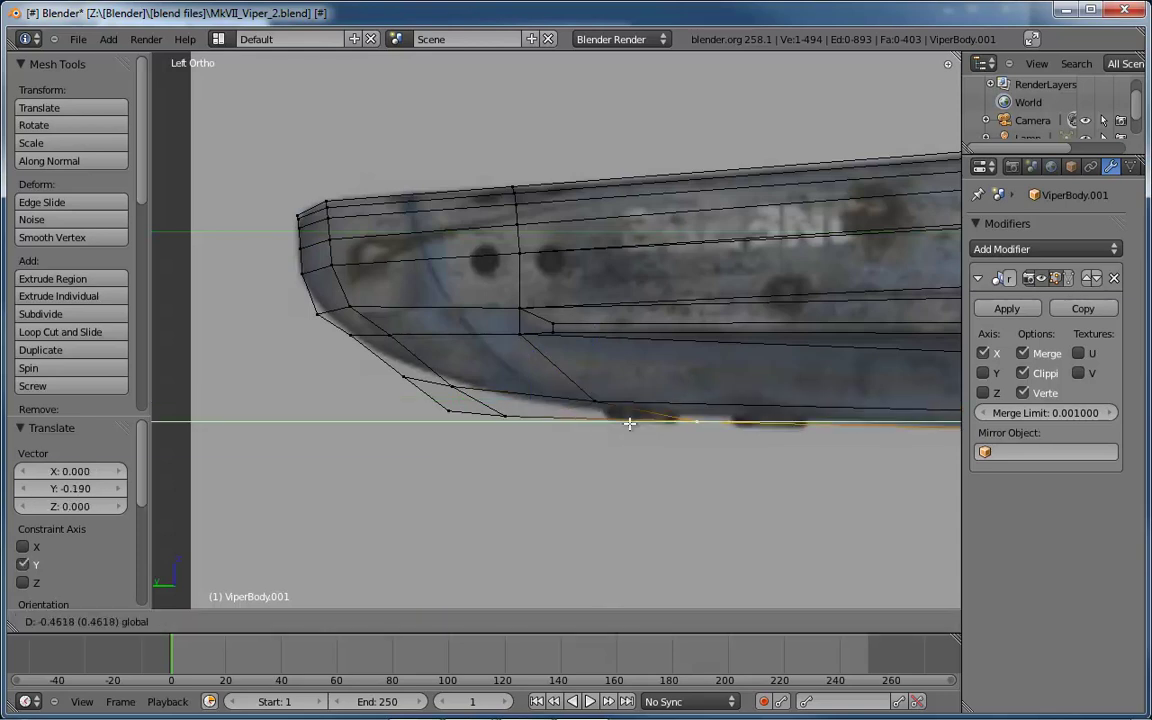
{"action": "left_click", "coordinate": [720, 425]}
Move the middle ring's bottom centre vertex -0.362 in Y and its lower side vertex -0.212 to follow the nose's underside
{"action": "right_click", "coordinate": [505, 416]}
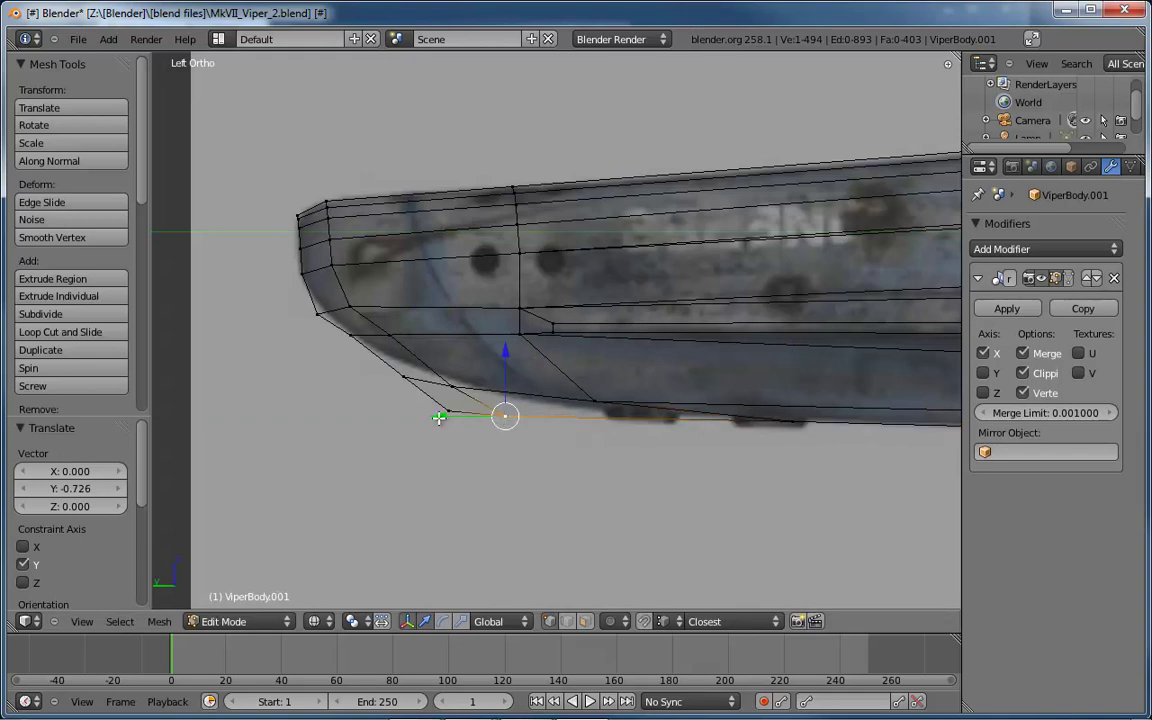
{"action": "key", "text": "g"}
{"action": "key", "text": "y"}
{"action": "left_click", "coordinate": [525, 382]}
{"action": "right_click", "coordinate": [471, 391]}
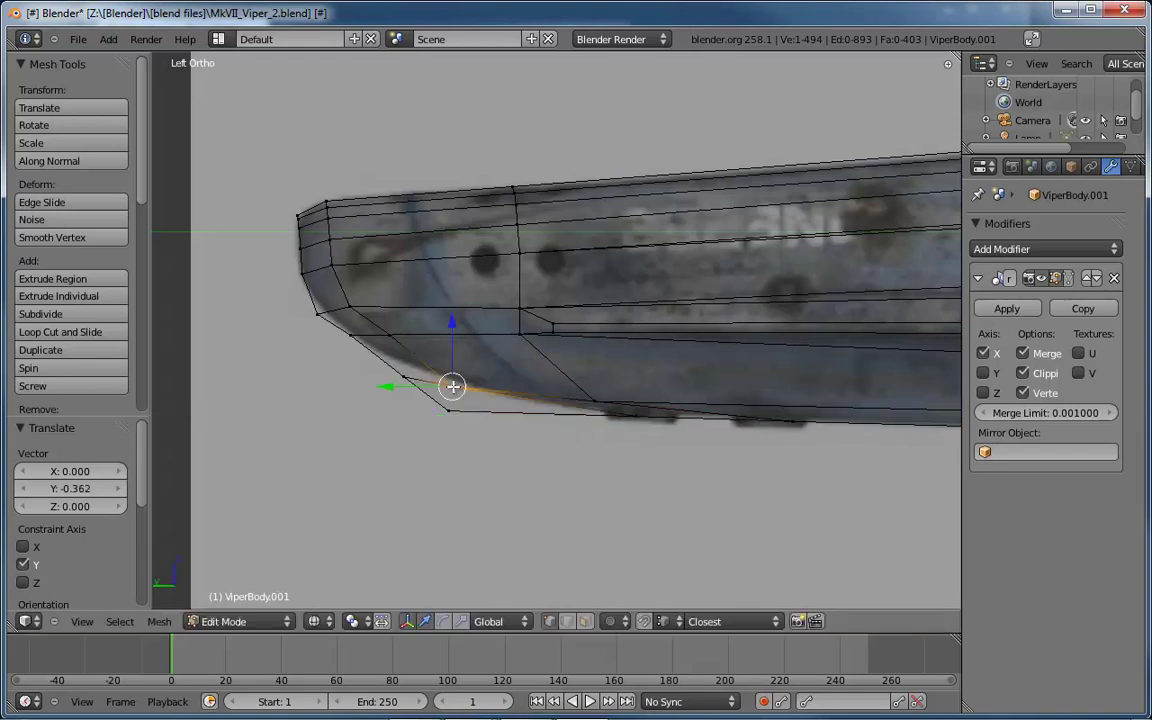
{"action": "key", "text": "g"}
{"action": "key", "text": "y"}
{"action": "left_click", "coordinate": [470, 391]}
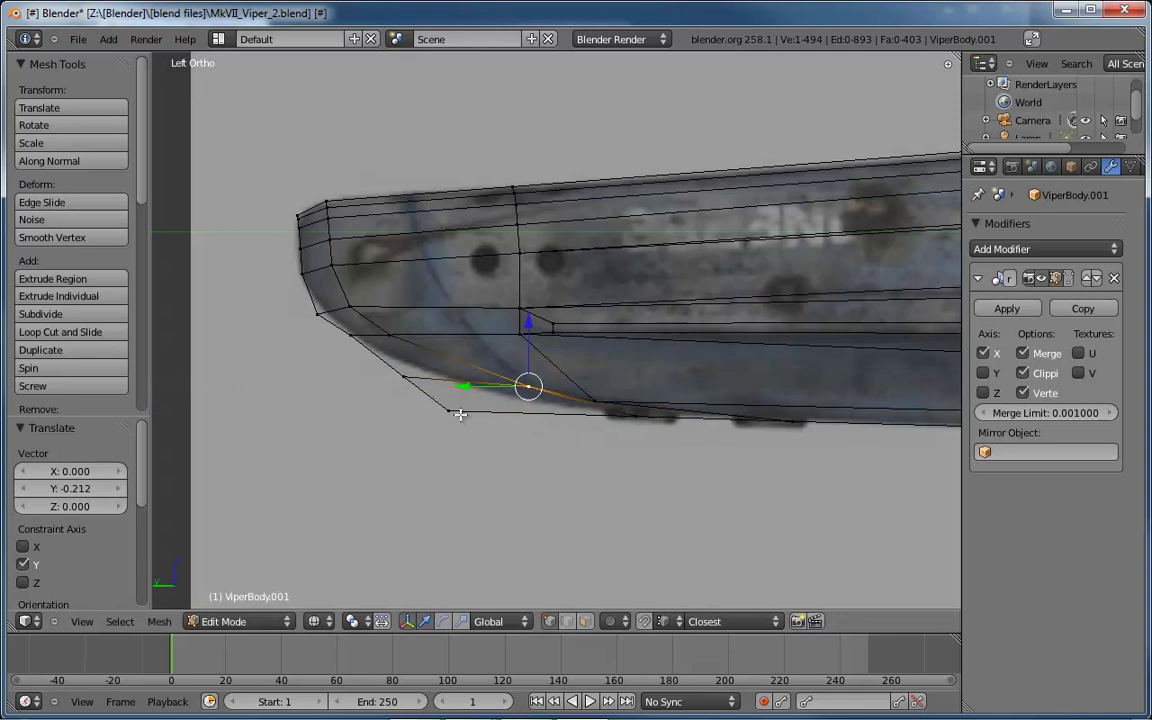
Move the inner ring's bottom centre vertex -0.374 in Y and its lower side vertex -0.110 to match the nose outline
{"action": "right_click", "coordinate": [448, 410]}
{"action": "key", "text": "g"}
{"action": "key", "text": "y"}
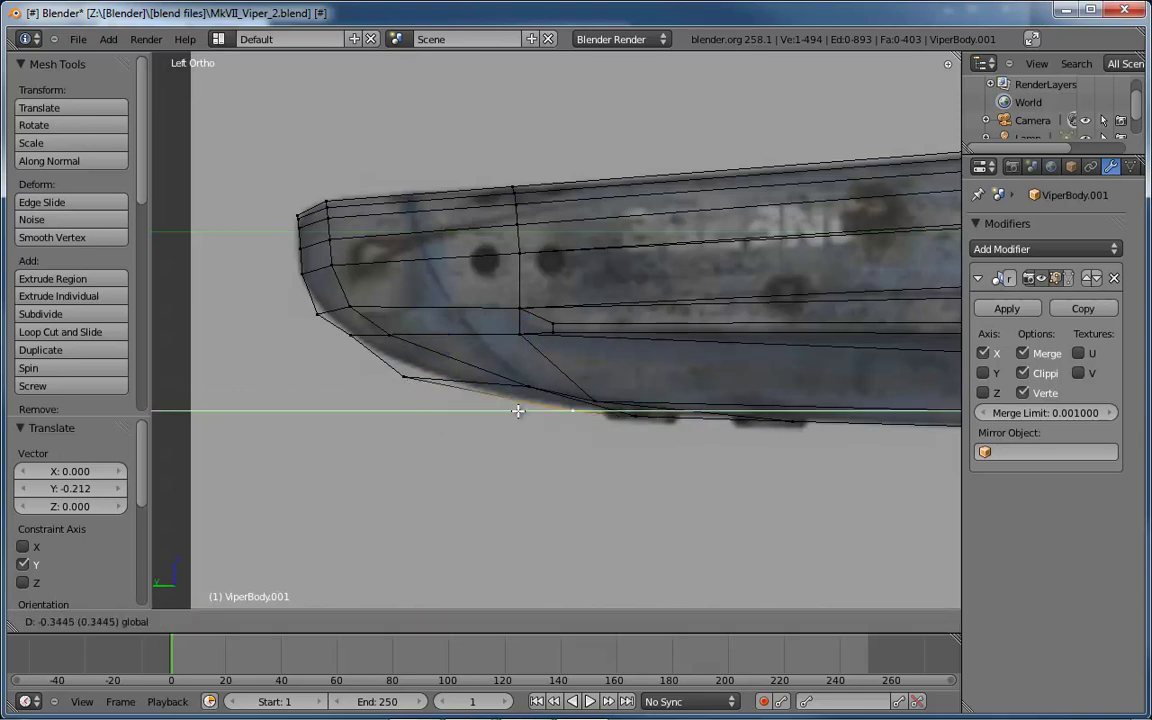
{"action": "left_click", "coordinate": [567, 409]}
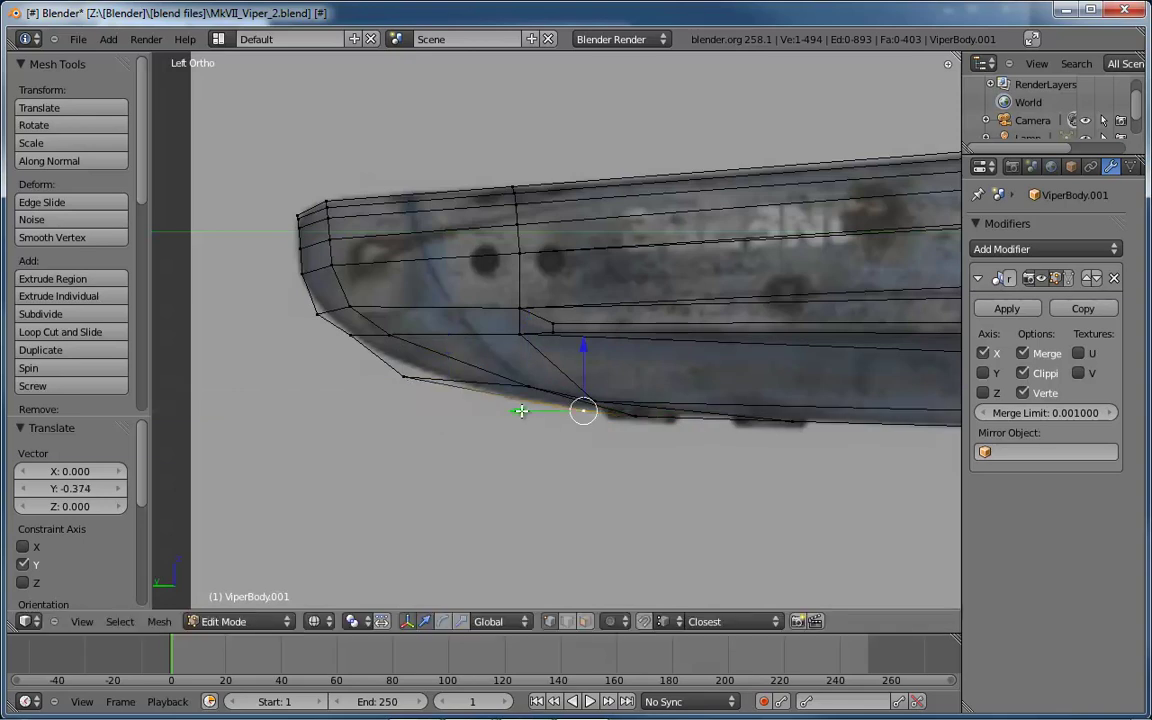
{"action": "right_click", "coordinate": [402, 376]}
{"action": "key", "text": "g"}
{"action": "key", "text": "y"}
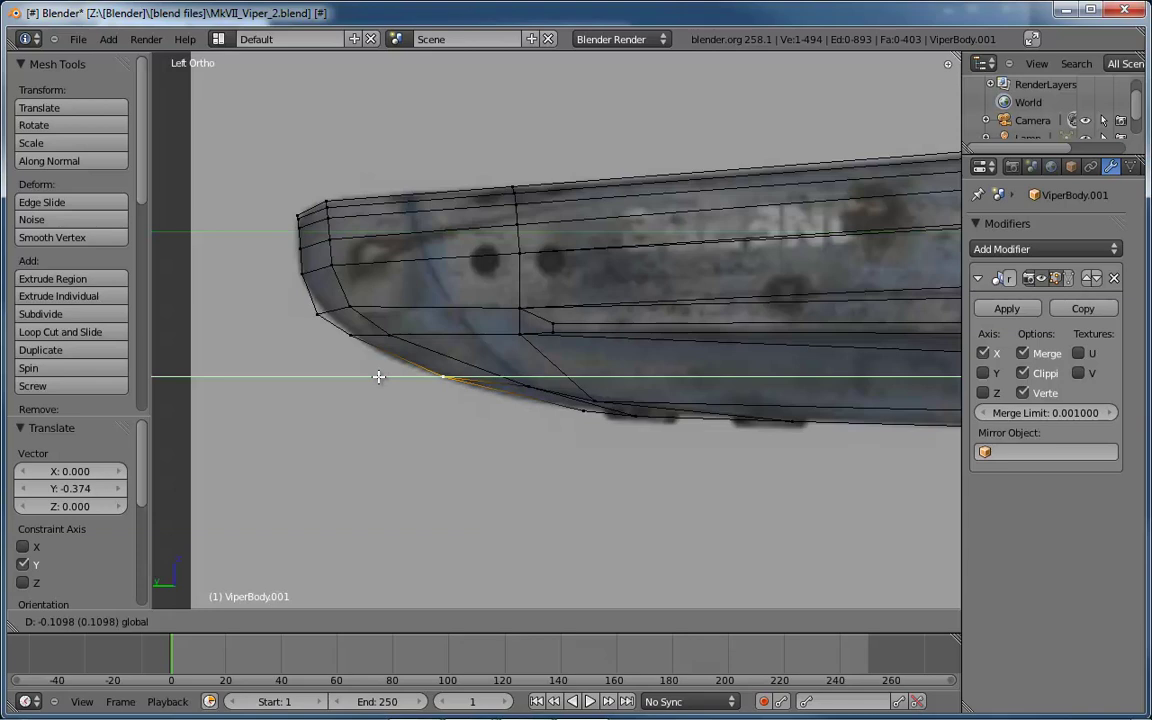
{"action": "left_click", "coordinate": [381, 377]}
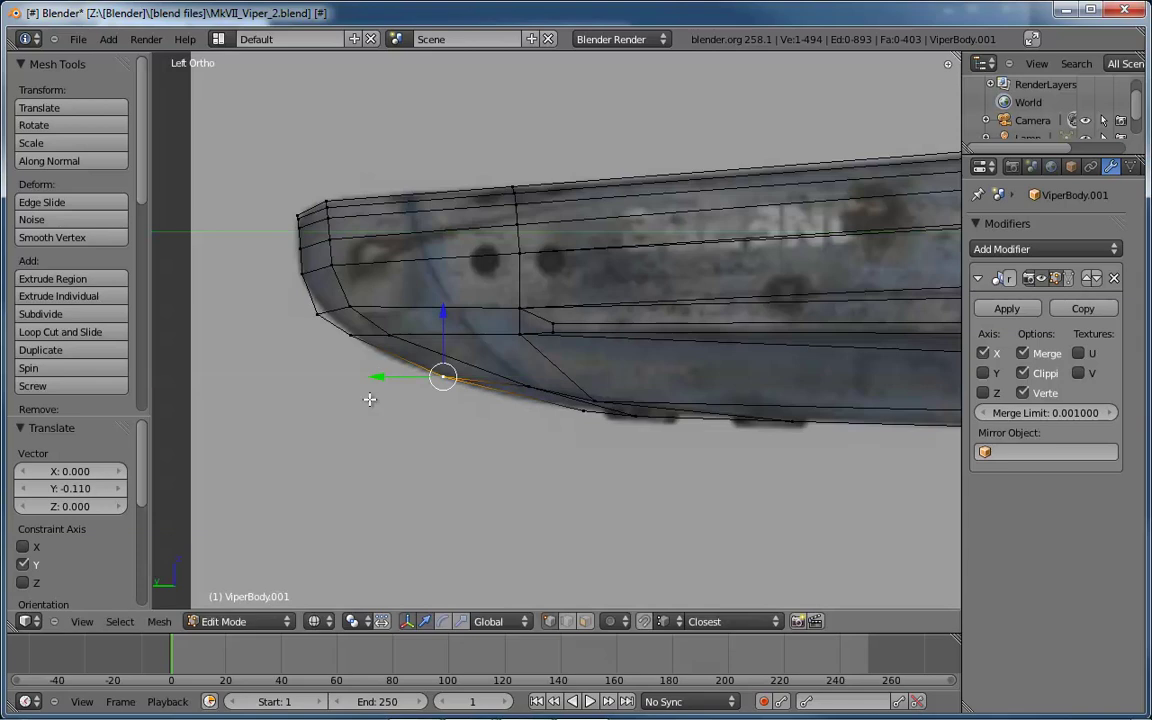
Move the outer ring's lower side vertex about -0.052 in Y and 0.042 in Z, and lower it about 0.022 in Z
{"action": "right_click", "coordinate": [597, 400]}
{"action": "key", "text": "g"}
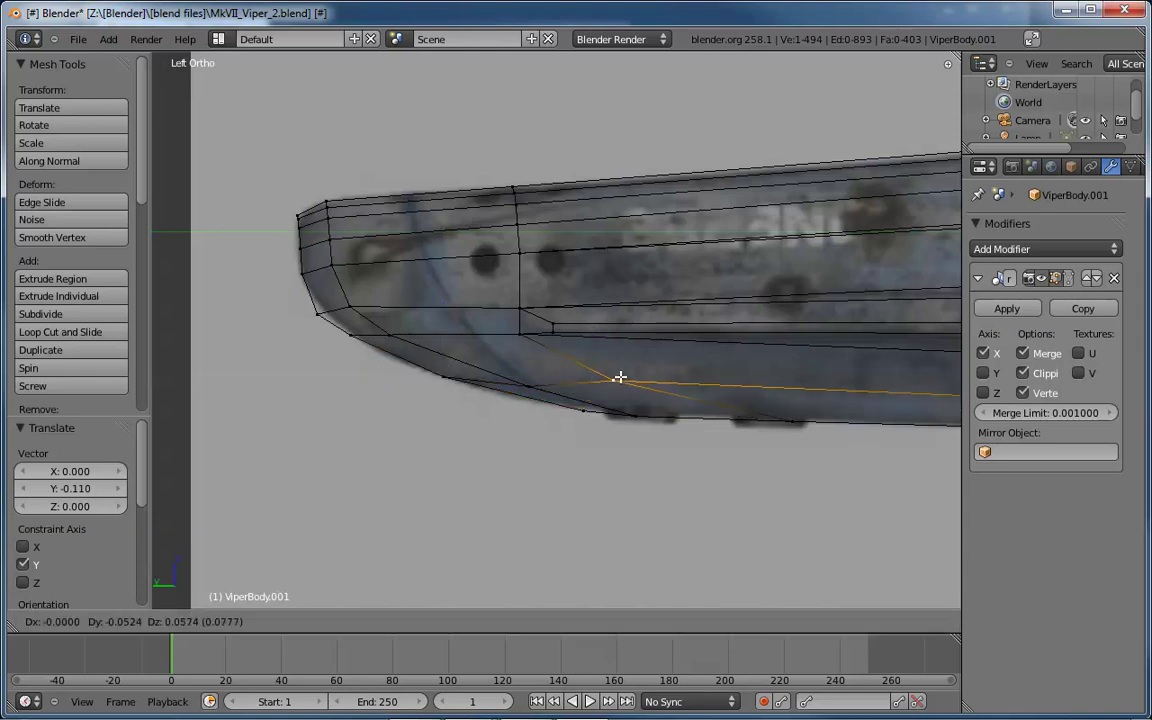
{"action": "left_click", "coordinate": [620, 380]}
{"action": "scroll", "coordinate": [411, 401], "scroll_direction": "down", "scroll_amount": 5, "text": "ctrl"}
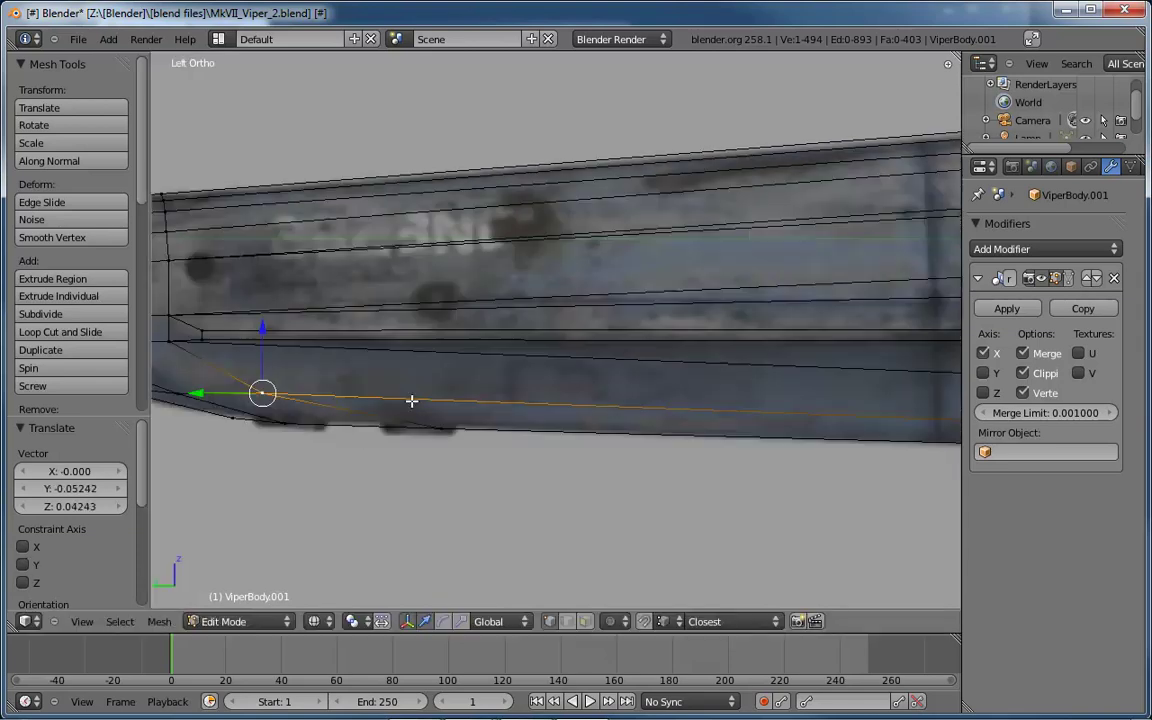
{"action": "scroll", "coordinate": [600, 405], "scroll_direction": "down", "scroll_amount": 6}
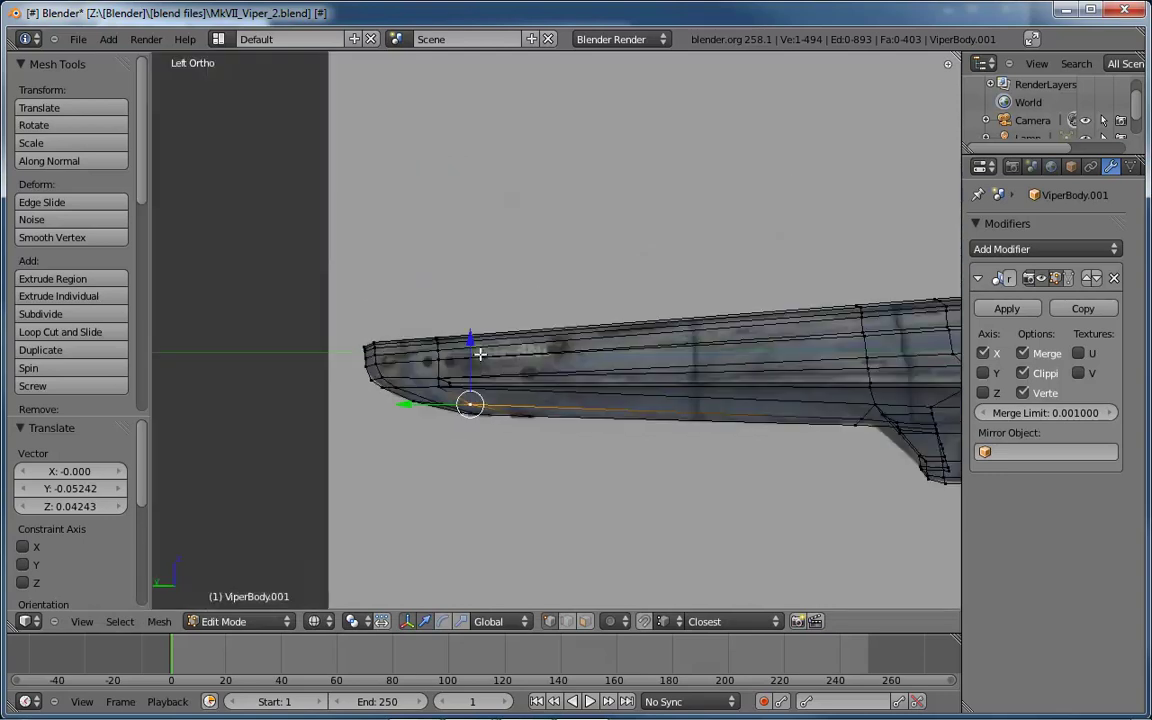
{"action": "key", "text": "g"}
{"action": "key", "text": "z"}
{"action": "left_click", "coordinate": [470, 342]}
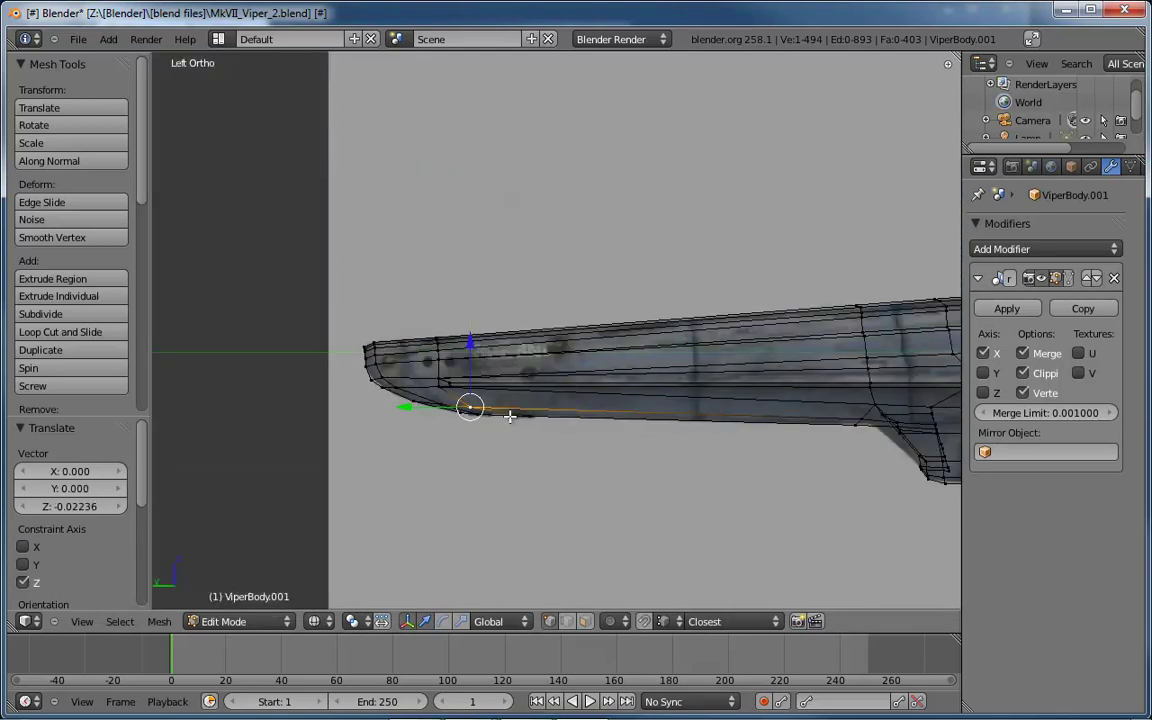
Examine the reshaped underside of the nose in solid shading and Object Mode
{"action": "mouse_move", "coordinate": [514, 416]}
{"action": "middle_mouse_down"}
{"action": "mouse_move", "coordinate": [625, 337]}
{"action": "mouse_move", "coordinate": [622, 273]}
{"action": "mouse_move", "coordinate": [653, 234]}
{"action": "mouse_move", "coordinate": [556, 276]}
{"action": "mouse_move", "coordinate": [512, 329]}
{"action": "mouse_move", "coordinate": [490, 325]}
{"action": "middle_mouse_up"}
{"action": "key", "text": "z"}
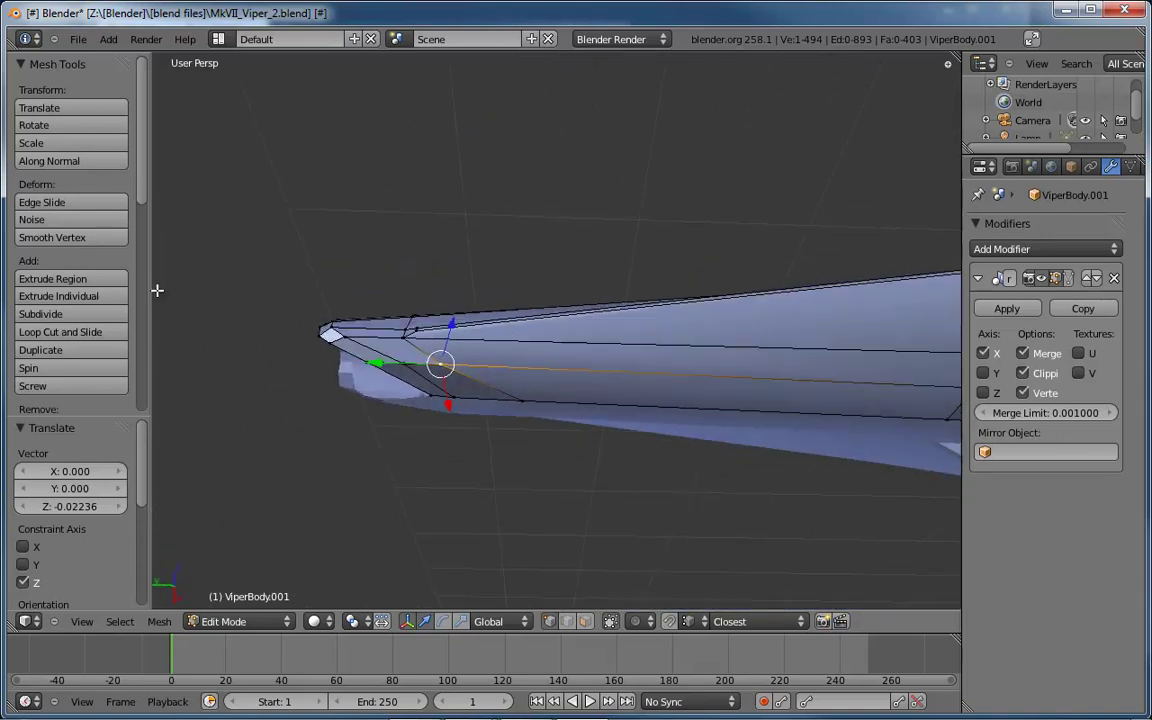
{"action": "key", "text": "Tab"}
{"action": "middle_click_drag", "start_coordinate": [420, 330], "coordinate": [626, 276]}
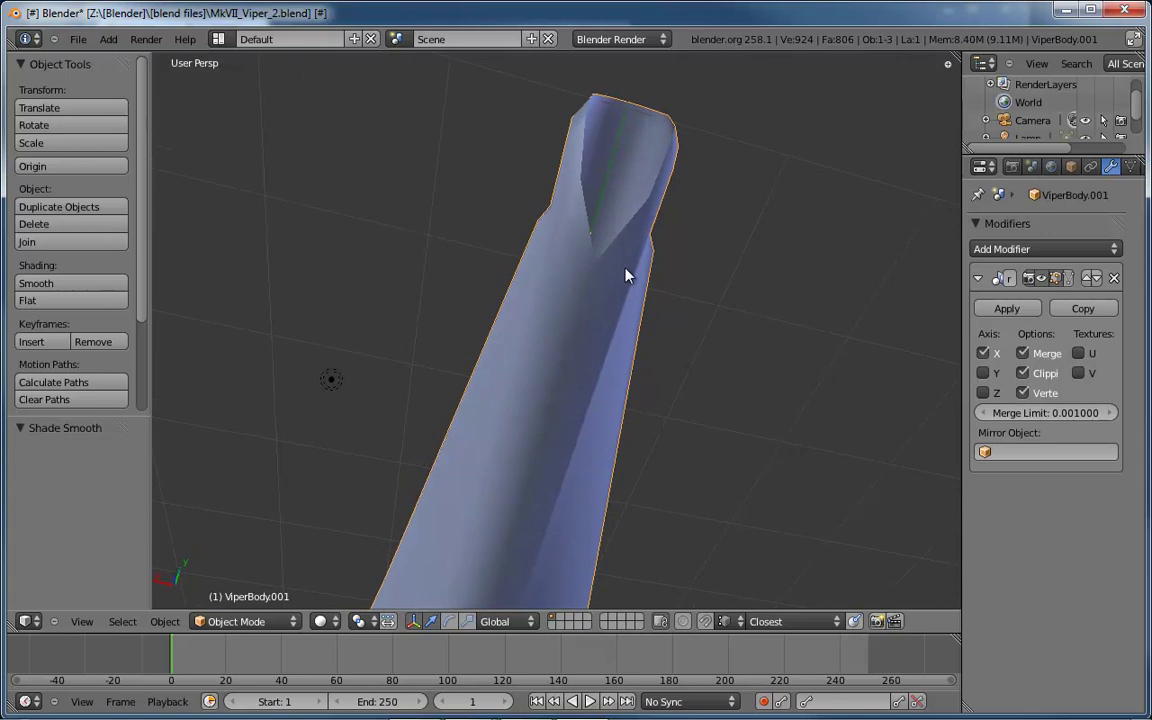
In edge select mode, extrude the nose opening's innermost edge loop, leaving the new ring in place
{"action": "key", "text": "Tab"}
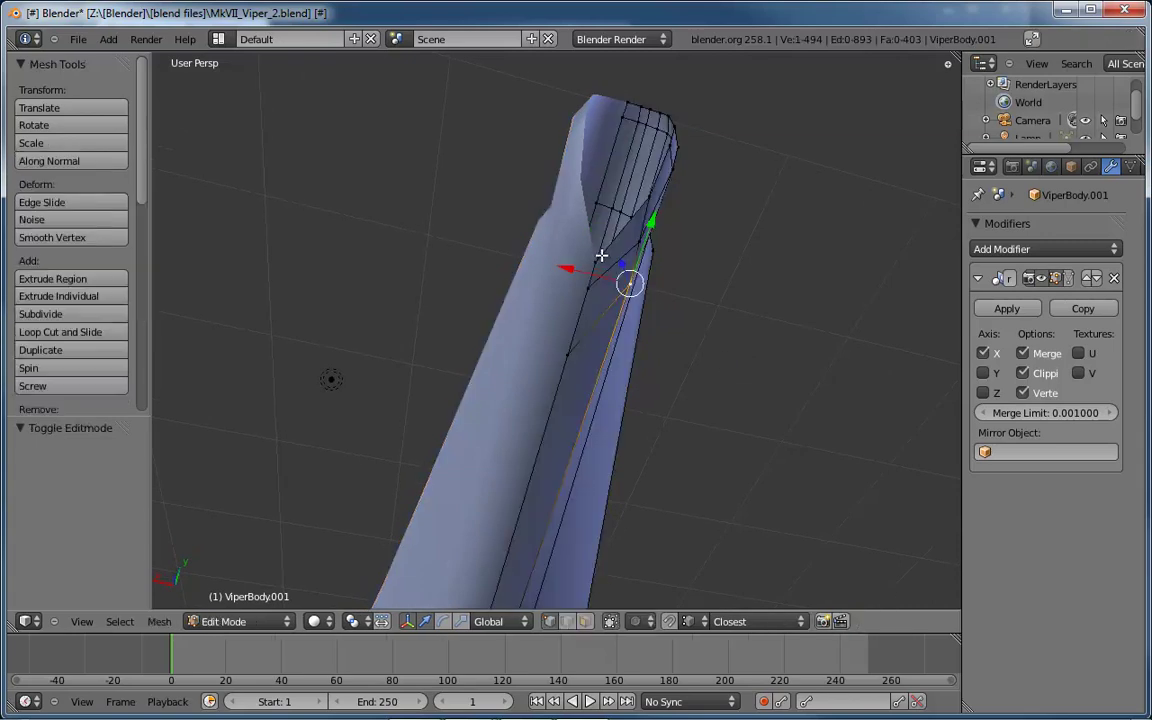
{"action": "middle_click_drag", "start_coordinate": [667, 308], "coordinate": [542, 417]}
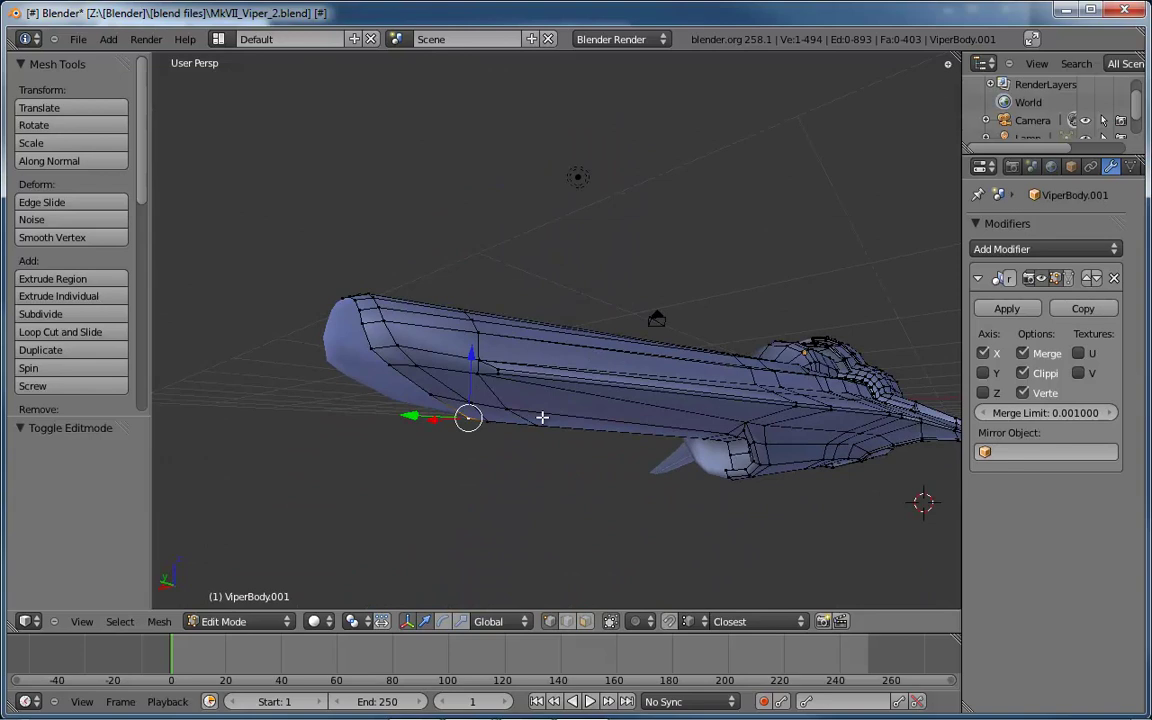
{"action": "middle_click_drag", "start_coordinate": [444, 358], "coordinate": [521, 401]}
{"action": "key", "text": "ctrl+Tab"}
{"action": "key", "text": "2"}
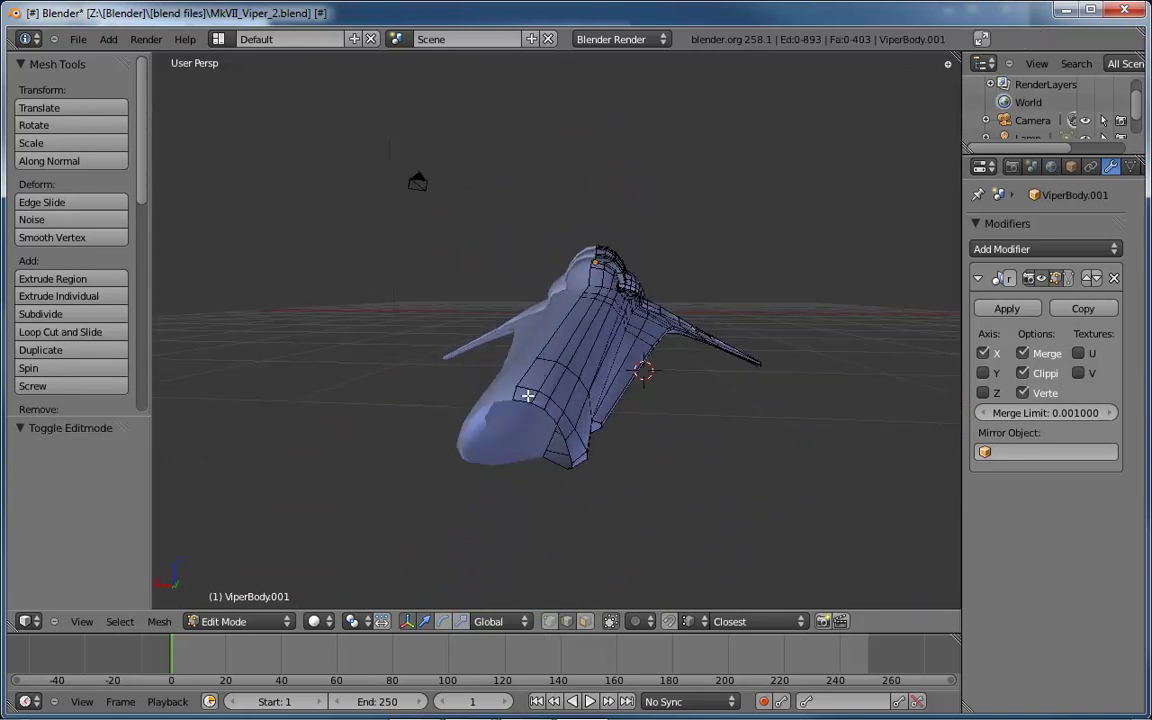
{"action": "right_click", "coordinate": [520, 402], "text": "alt"}
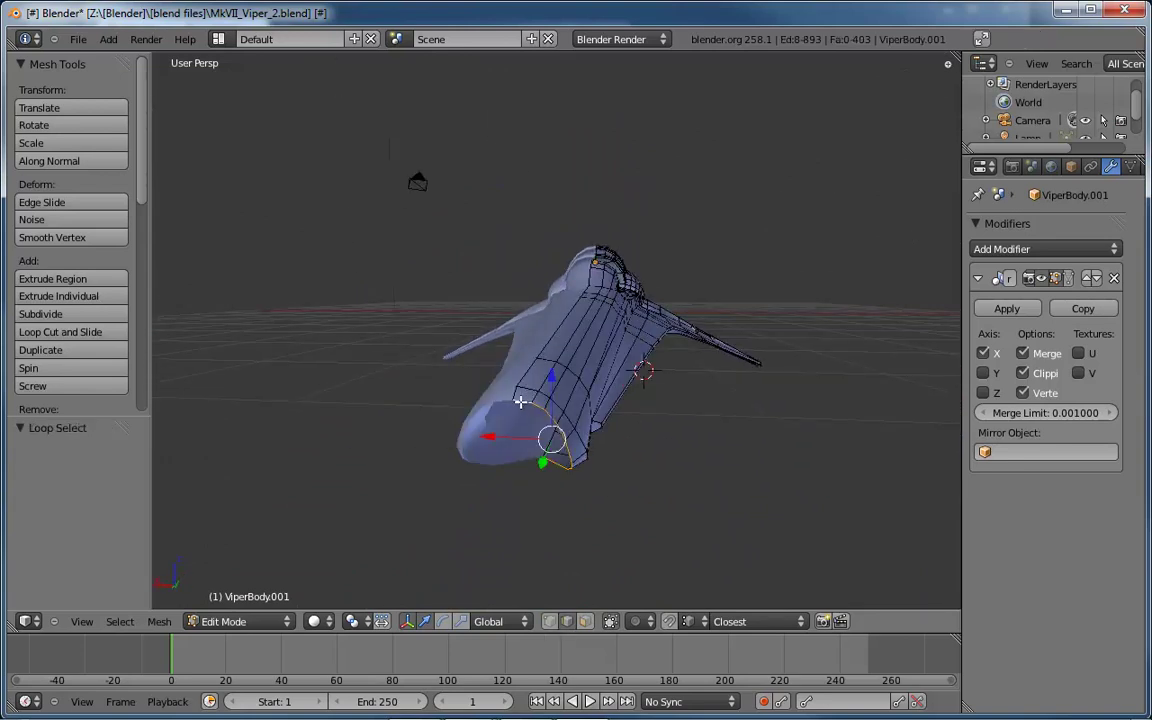
{"action": "middle_click_drag", "start_coordinate": [682, 456], "coordinate": [696, 400]}
{"action": "key", "text": "e"}
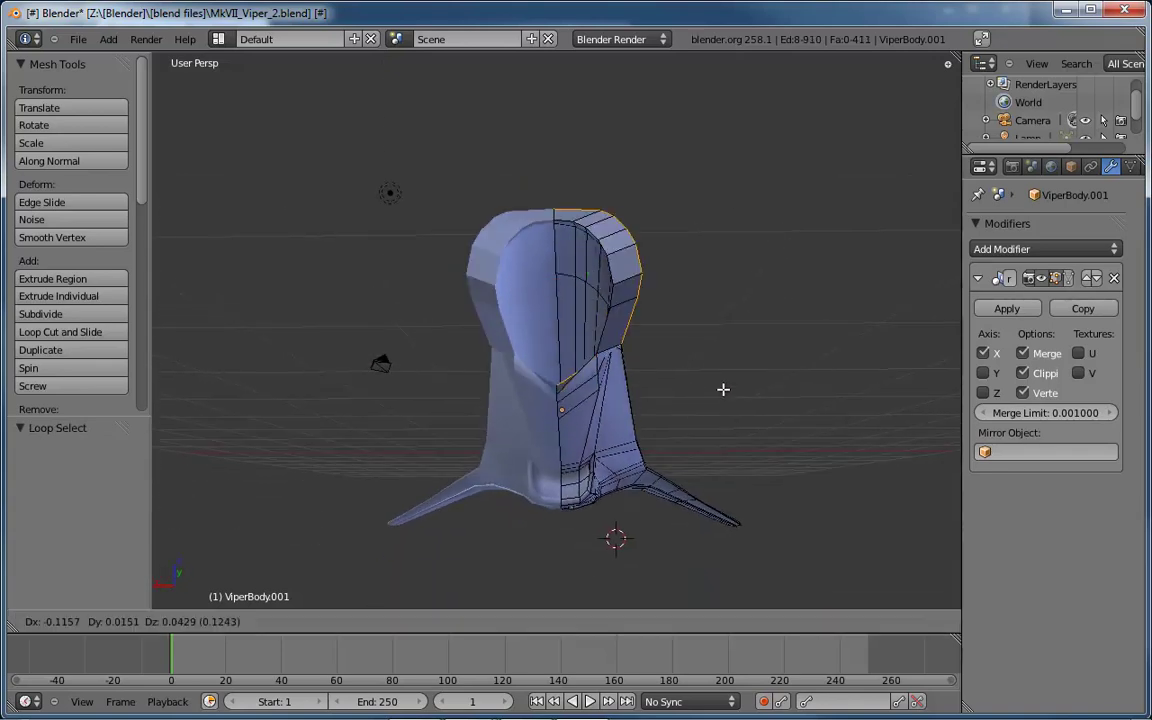
{"action": "right_click", "coordinate": [868, 363]}
{"action": "middle_click_drag", "start_coordinate": [838, 373], "coordinate": [767, 370]}
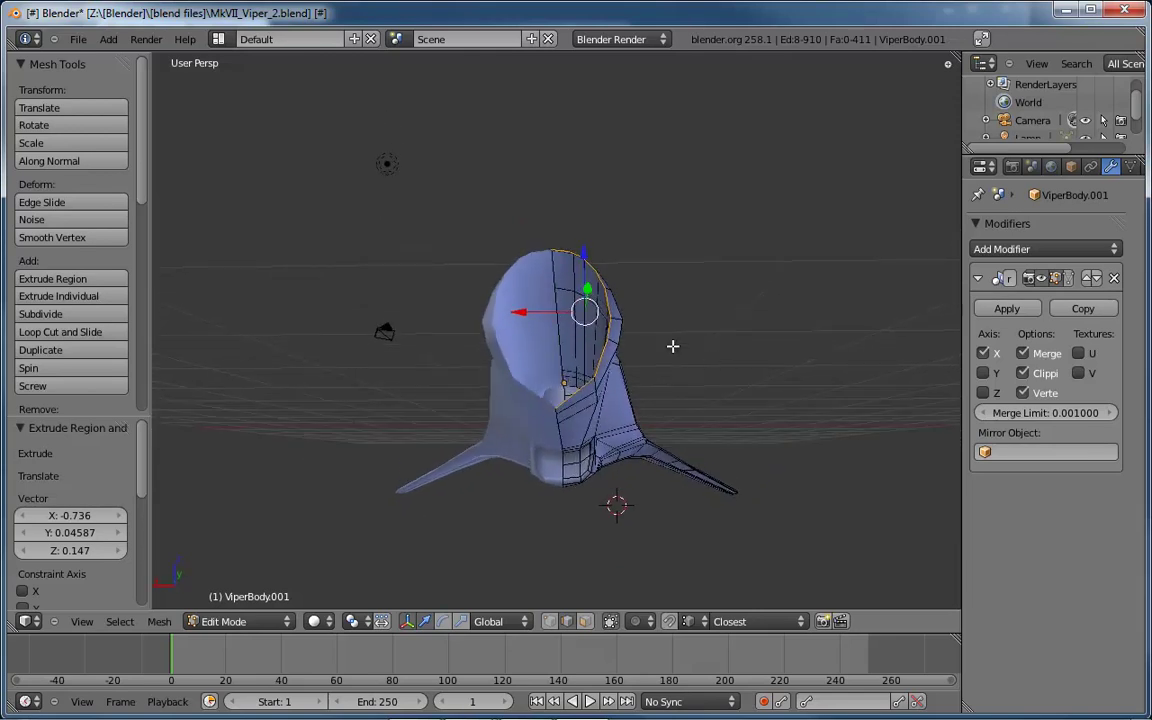
{"action": "key", "text": "e"}
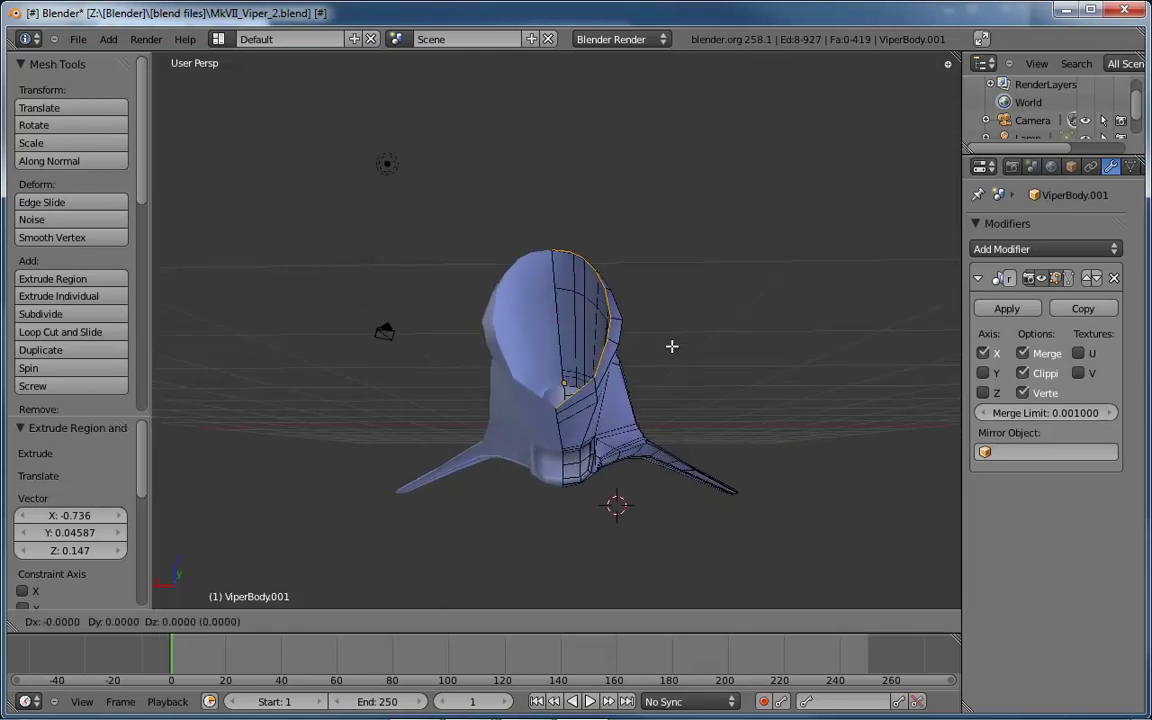
{"action": "right_click", "coordinate": [690, 340]}
{"action": "key", "text": "ctrl+z"}
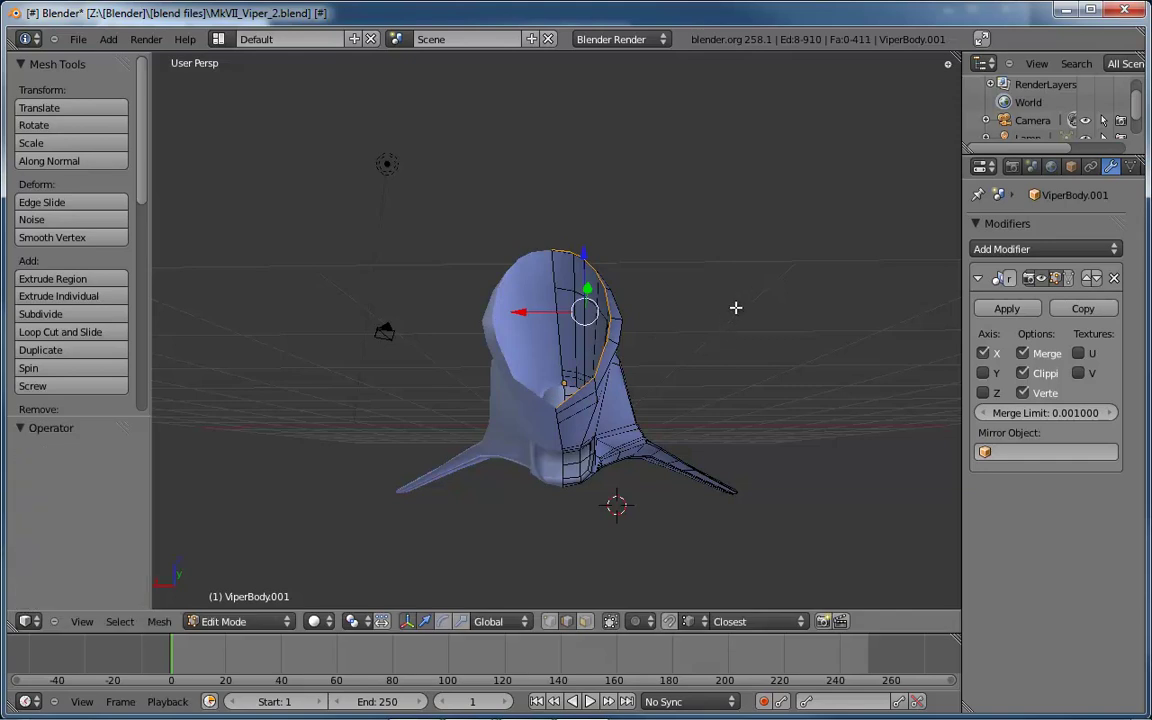
Scale the extruded nose ring to about 0.69 and move it about 0.057 along Y
{"action": "key", "text": "s"}
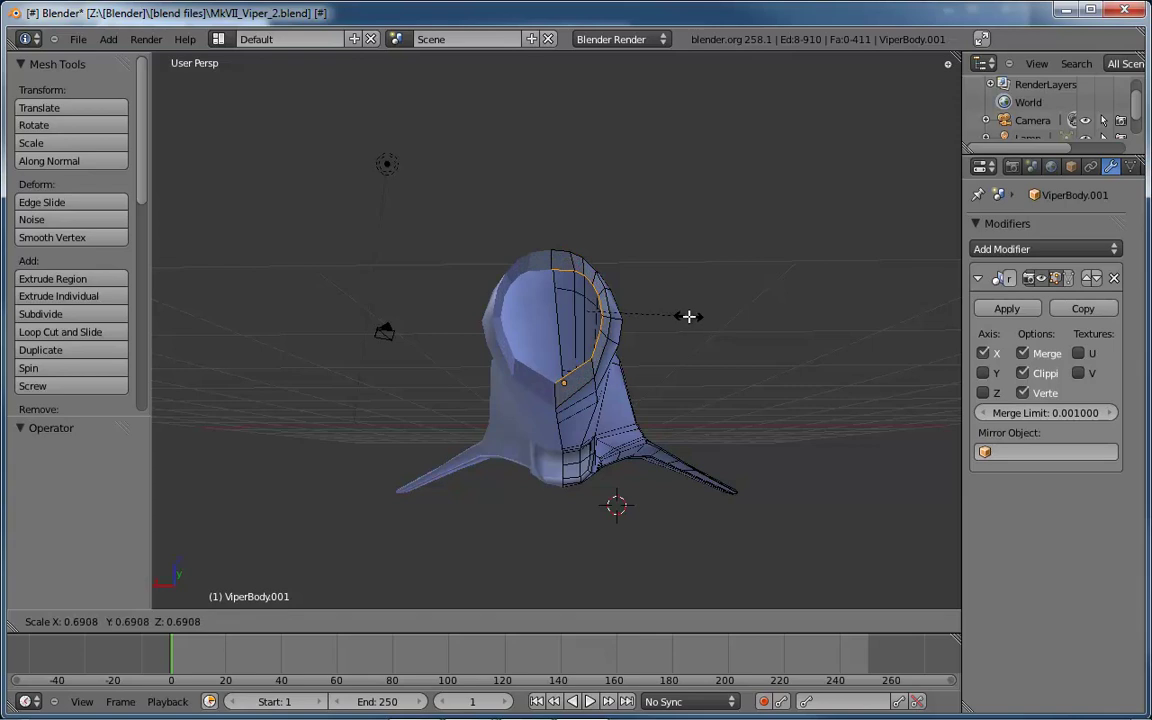
{"action": "left_click", "coordinate": [688, 316]}
{"action": "middle_click_drag", "start_coordinate": [712, 311], "coordinate": [610, 328]}
{"action": "left_click_drag", "start_coordinate": [290, 367], "coordinate": [278, 367]}
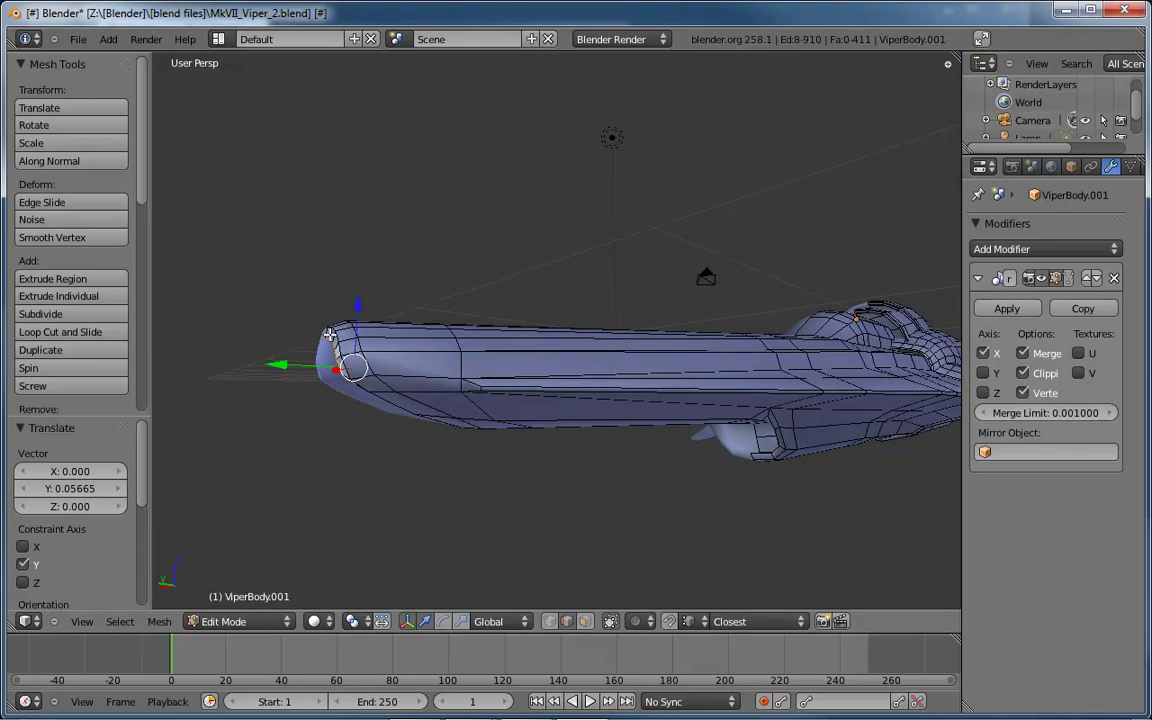
Against the back-view reference, move the new ring's top centre vertex about -0.007 in Z to the dark opening's edge
{"action": "middle_click_drag", "start_coordinate": [305, 318], "coordinate": [571, 378]}
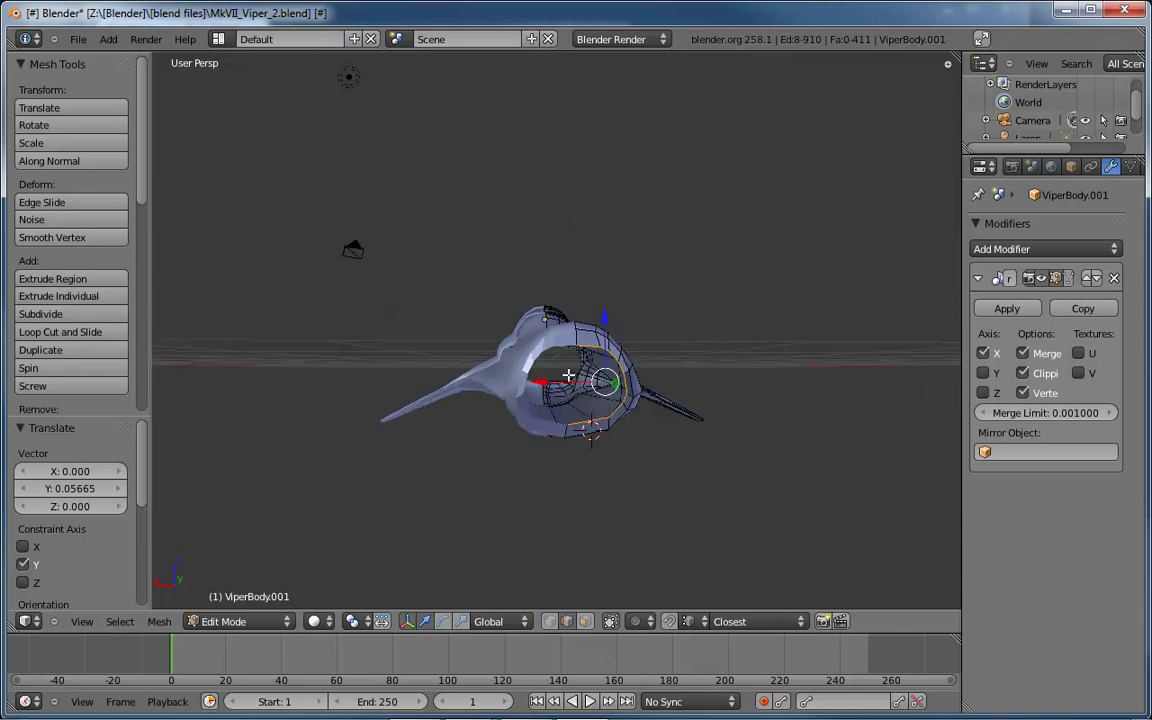
{"action": "key", "text": "KP_Decimal"}
{"action": "key", "text": "ctrl+KP_3"}
{"action": "key", "text": "ctrl+KP_1"}
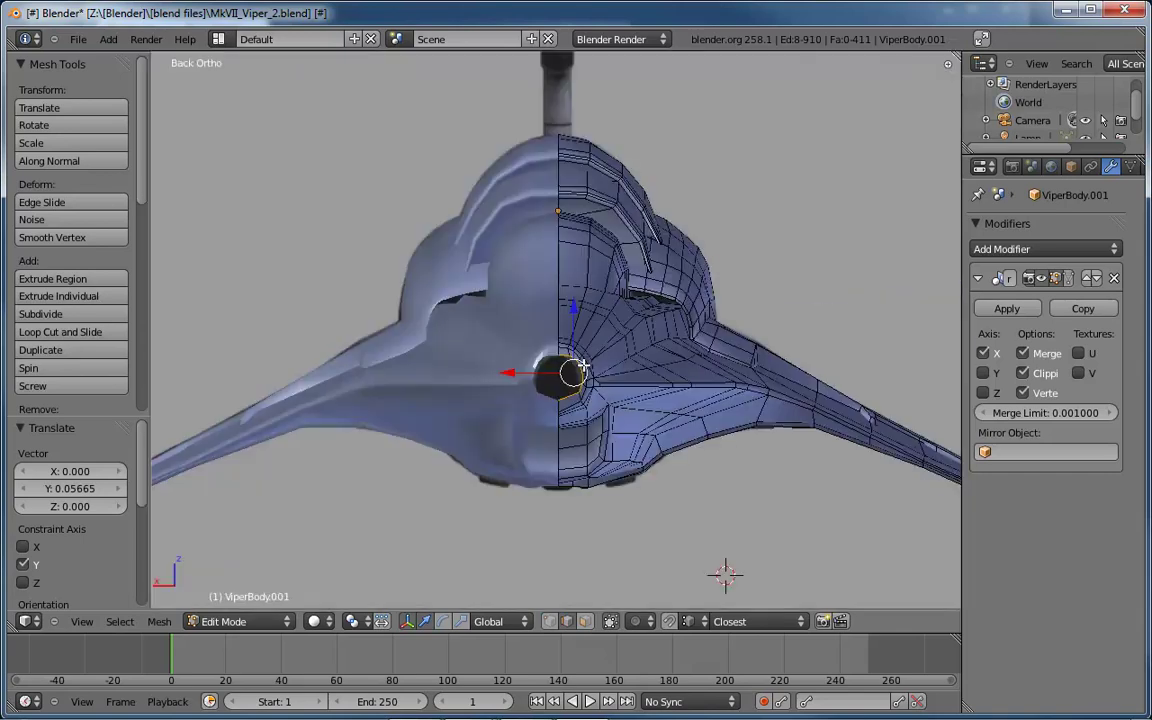
{"action": "key", "text": "alt+z"}
{"action": "scroll", "coordinate": [578, 368], "scroll_direction": "up", "scroll_amount": 8}
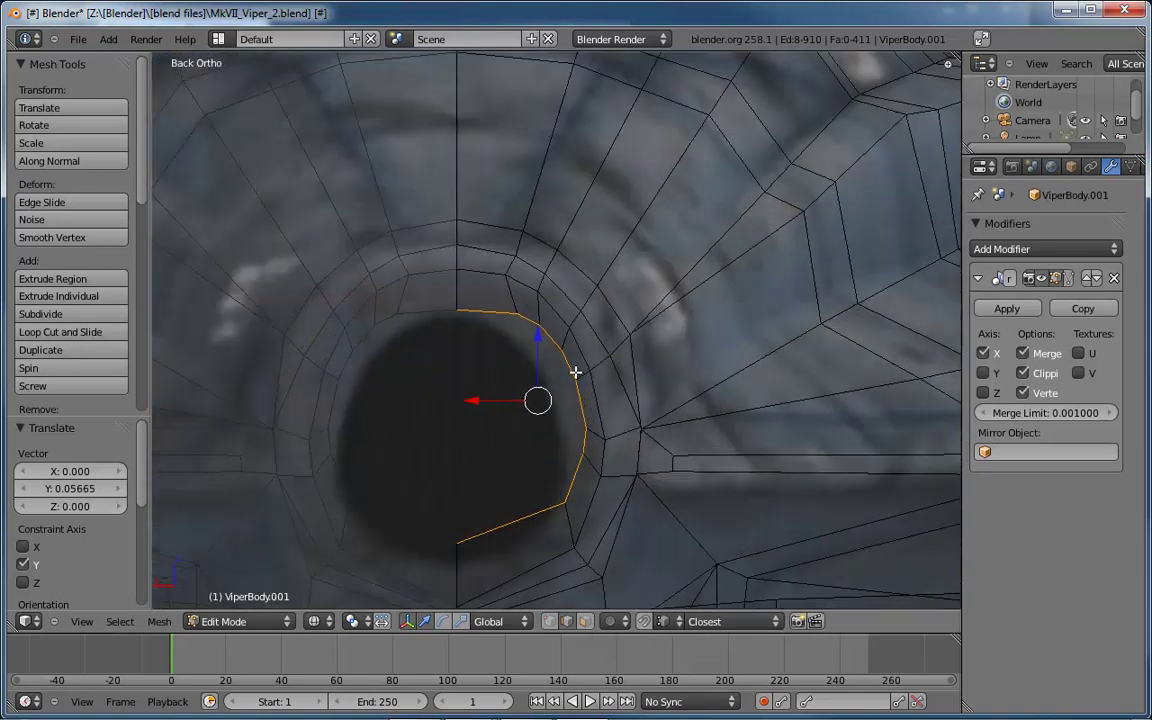
{"action": "key", "text": "ctrl+Tab"}
{"action": "left_click", "coordinate": [576, 372]}
{"action": "right_click", "coordinate": [457, 312]}
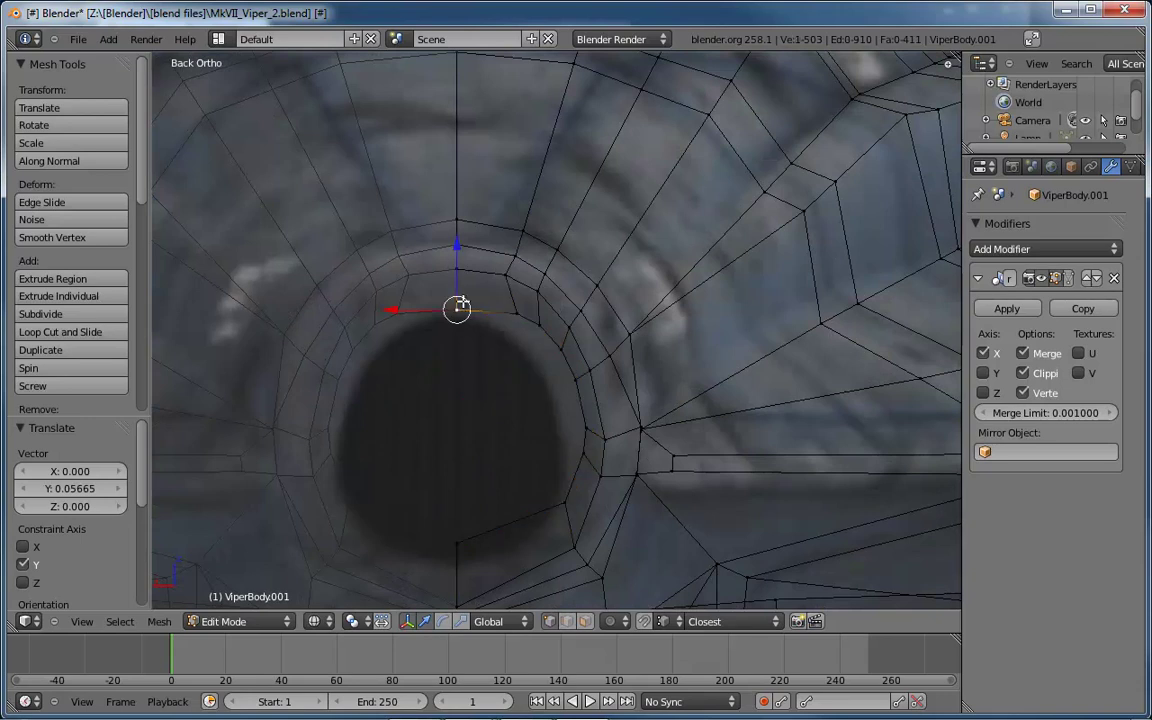
{"action": "key", "text": "g"}
{"action": "key", "text": "z"}
{"action": "left_click", "coordinate": [456, 256]}
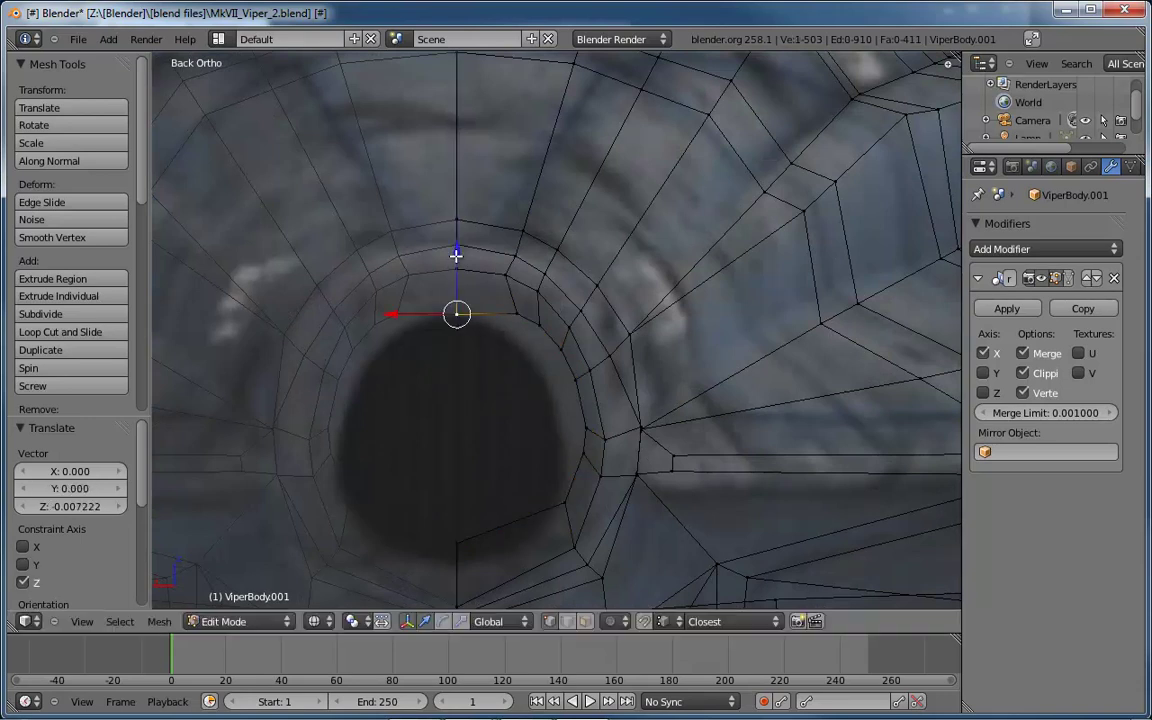
Move the new ring's second vertex from the top 0.040 in X and -0.012 in Z, and the third 0.042 and -0.016
{"action": "right_click", "coordinate": [517, 313]}
{"action": "key", "text": "g"}
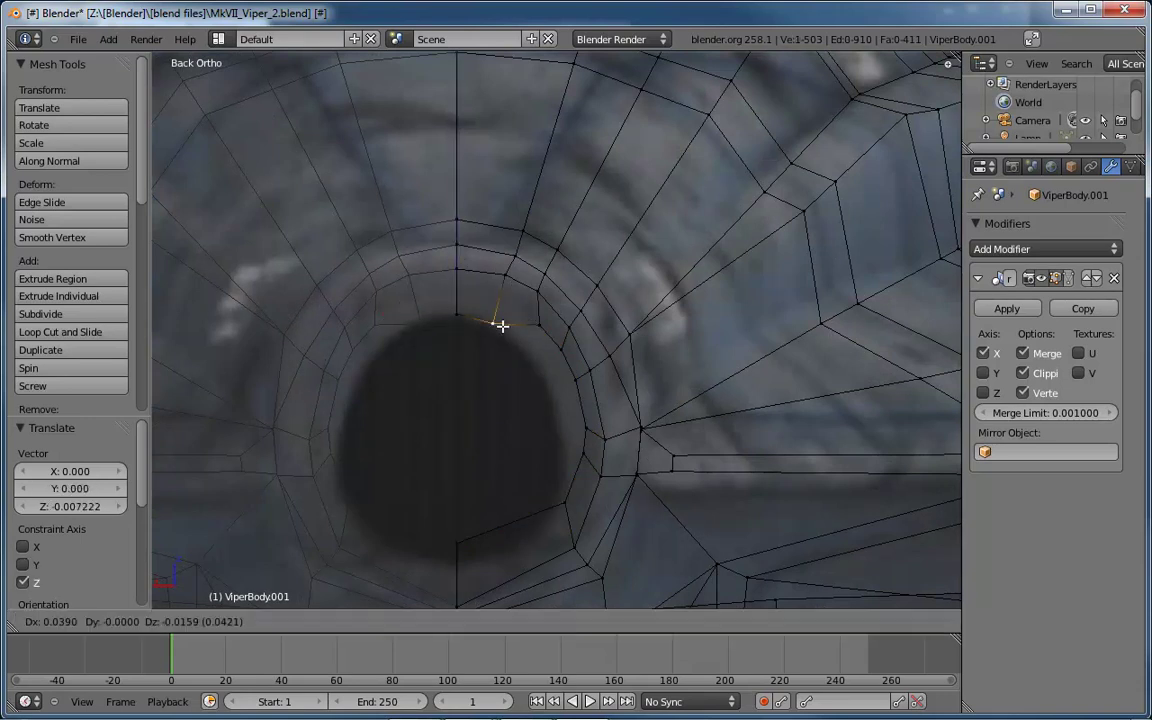
{"action": "left_click", "coordinate": [501, 323]}
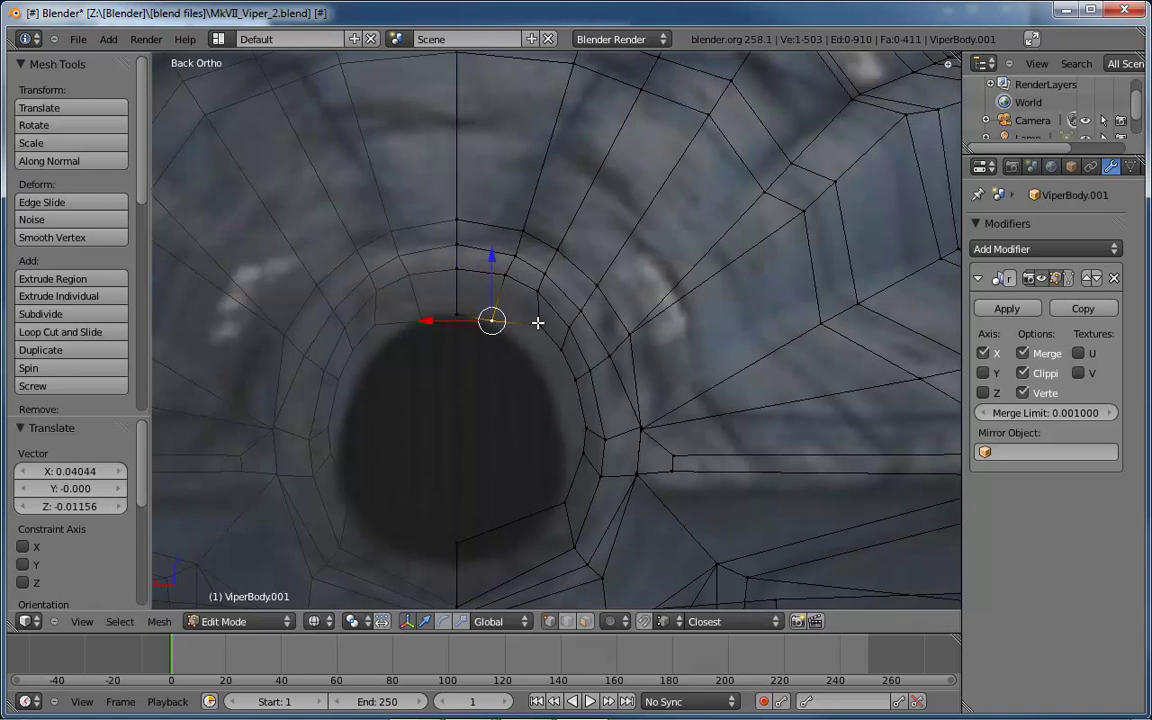
{"action": "right_click", "coordinate": [537, 322]}
{"action": "key", "text": "g"}
{"action": "left_click", "coordinate": [522, 336]}
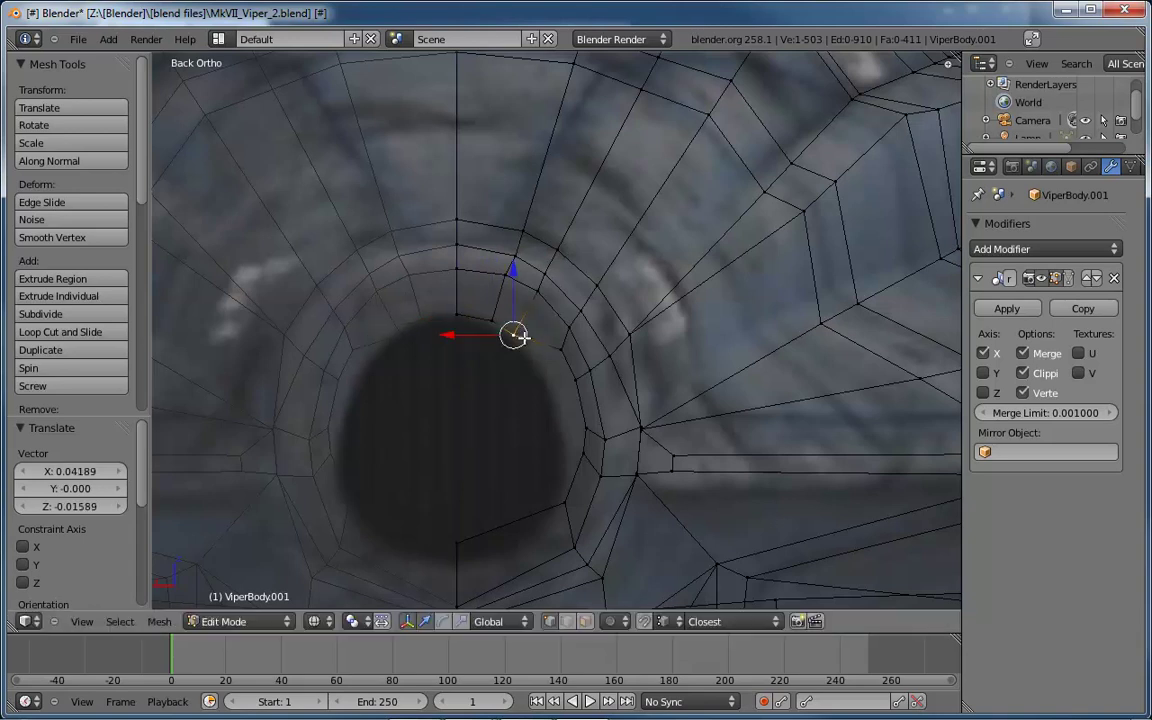
Move the new ring's fourth vertex from the top 0.039 in X and -0.016 in Z, and the fifth 0.040 and -0.010
{"action": "right_click", "coordinate": [564, 347]}
{"action": "key", "text": "g"}
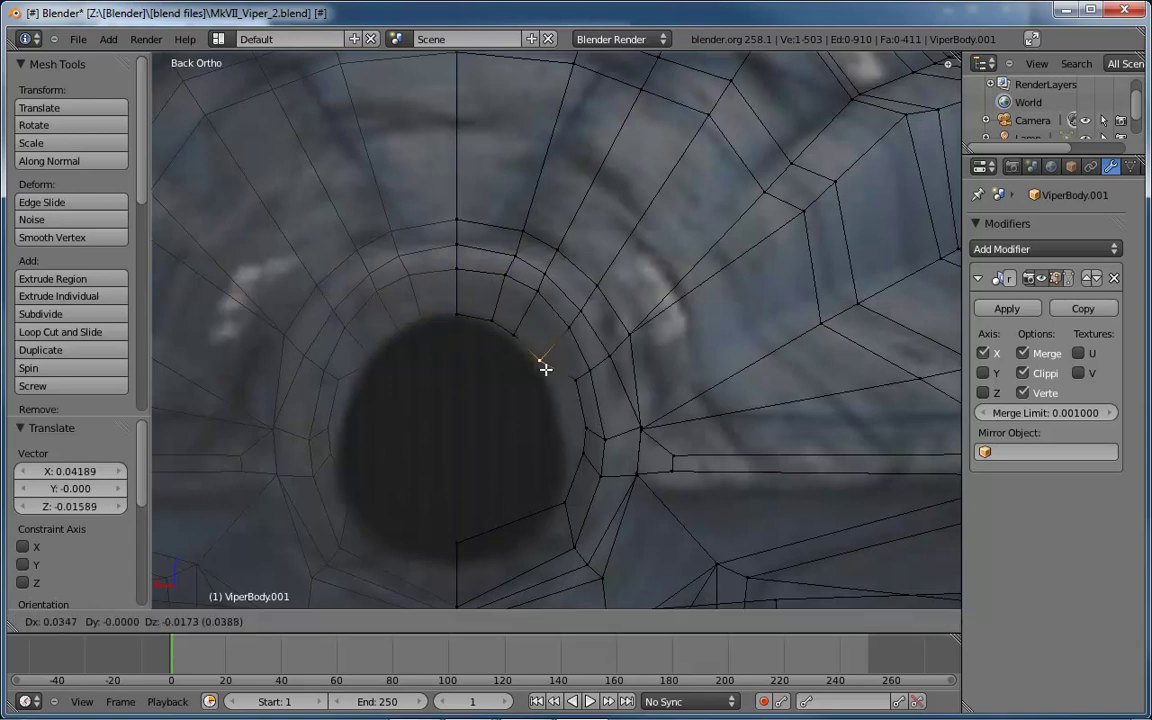
{"action": "left_click", "coordinate": [542, 368]}
{"action": "right_click", "coordinate": [575, 380]}
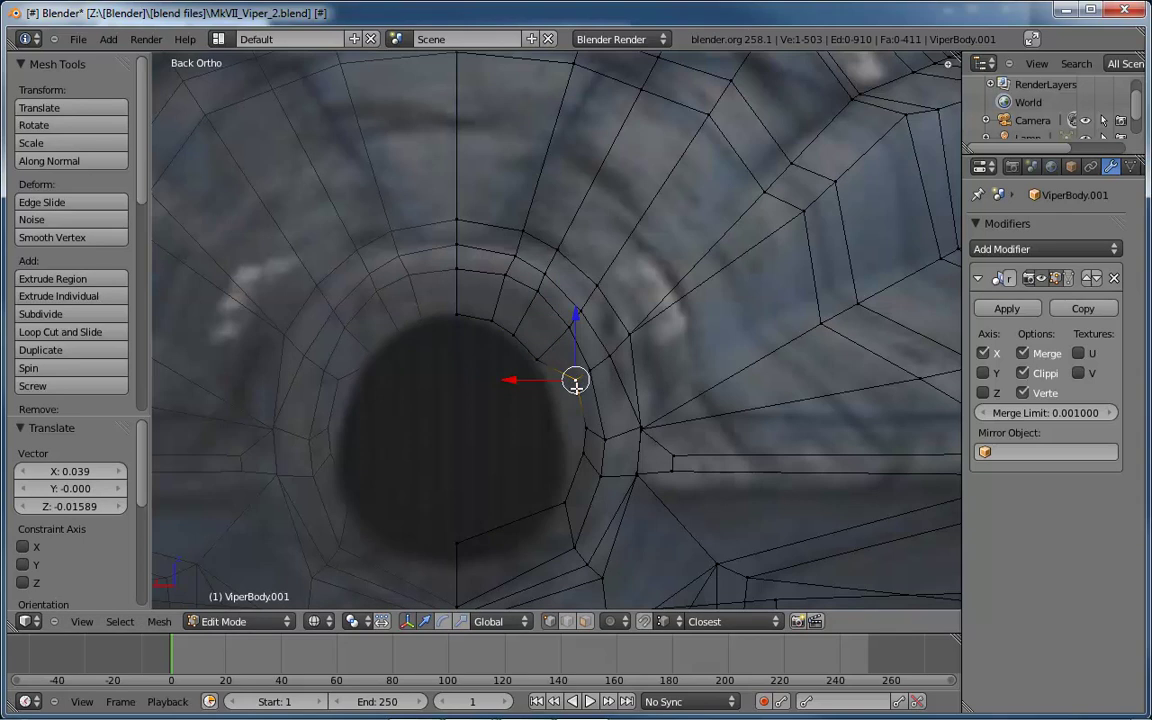
{"action": "key", "text": "g"}
{"action": "left_click", "coordinate": [555, 388]}
Move the new ring's sixth vertex from the top 0.036 in X and -0.006 in Z, and the seventh 0.026 and -0.029
{"action": "right_click", "coordinate": [588, 429]}
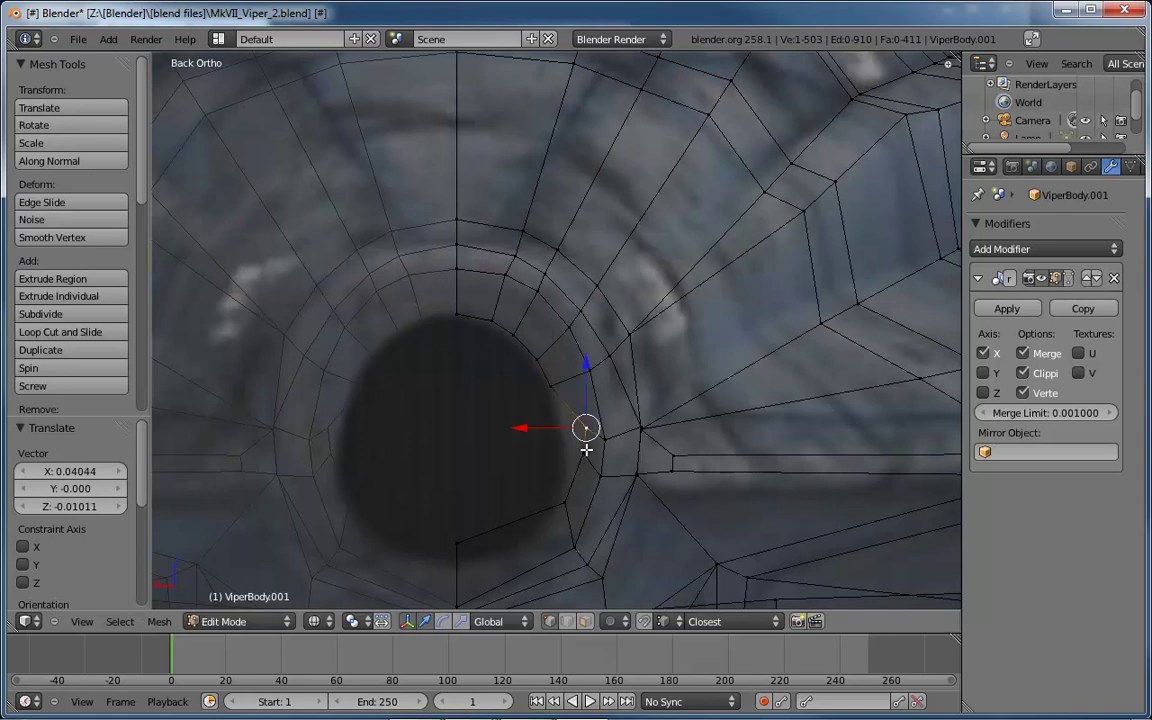
{"action": "key", "text": "g"}
{"action": "left_click", "coordinate": [568, 432]}
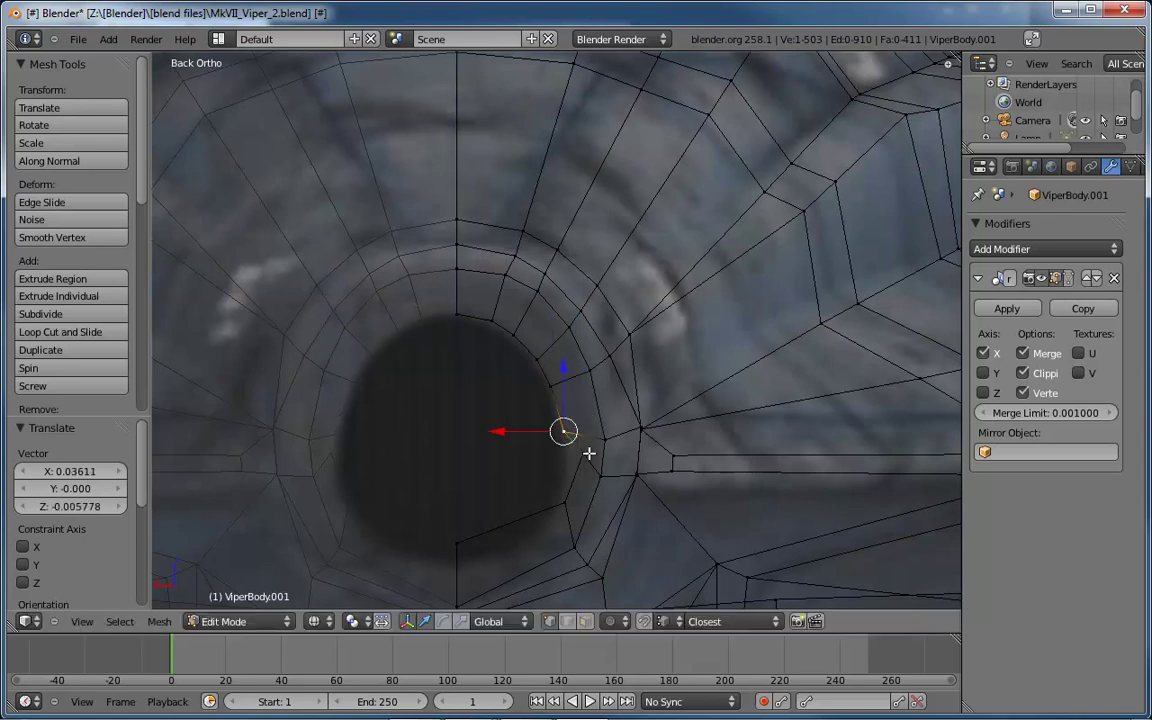
{"action": "right_click", "coordinate": [584, 454]}
{"action": "key", "text": "g"}
{"action": "left_click", "coordinate": [572, 474]}
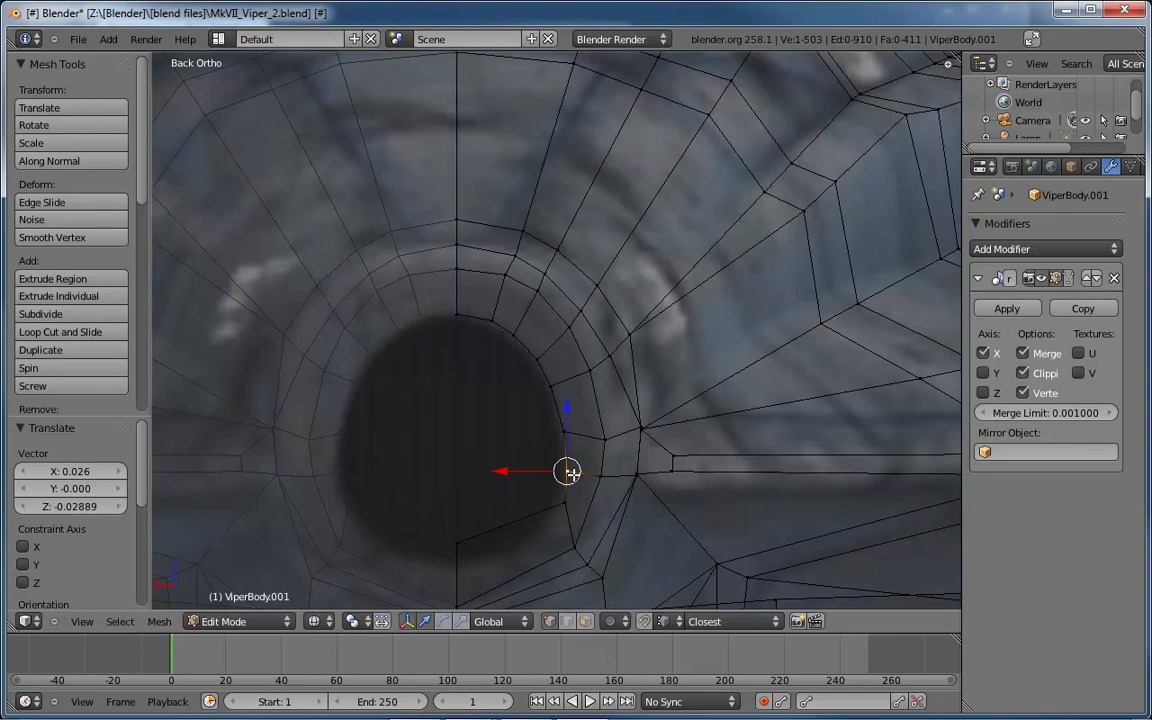
Move the new ring's lower side vertex 0.040 in X and -0.048 in Z, and its bottom centre vertex -0.033 in Z
{"action": "right_click", "coordinate": [564, 503]}
{"action": "key", "text": "g"}
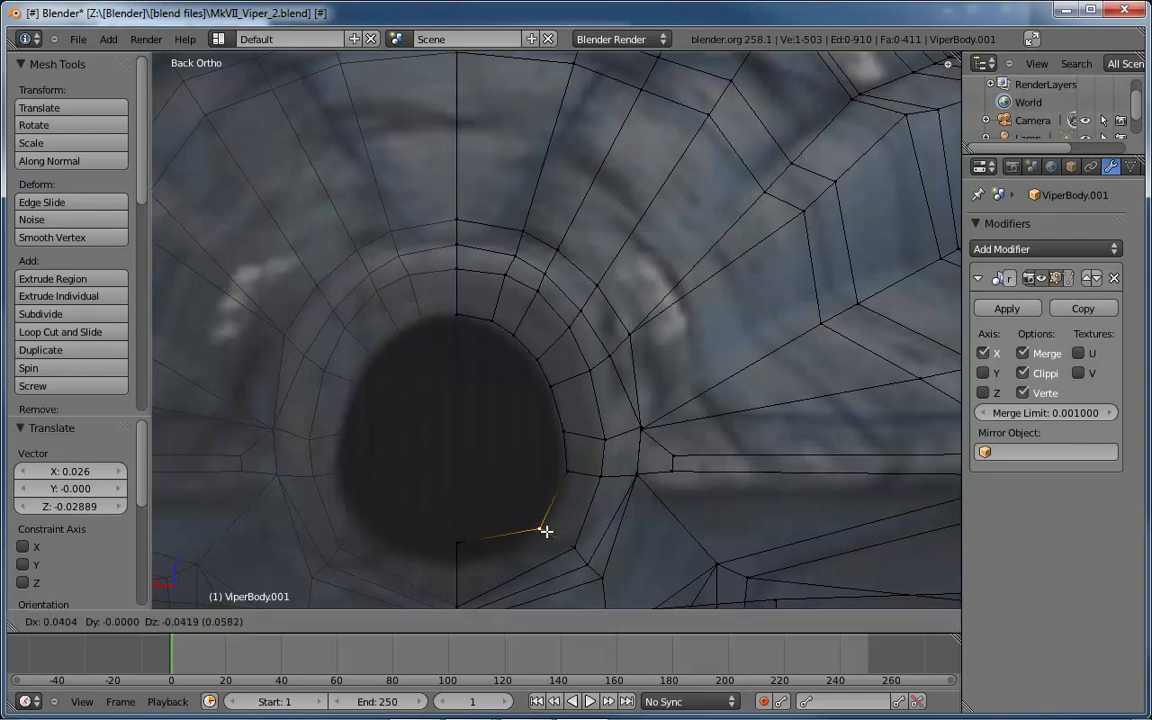
{"action": "left_click", "coordinate": [545, 531]}
{"action": "right_click", "coordinate": [458, 543]}
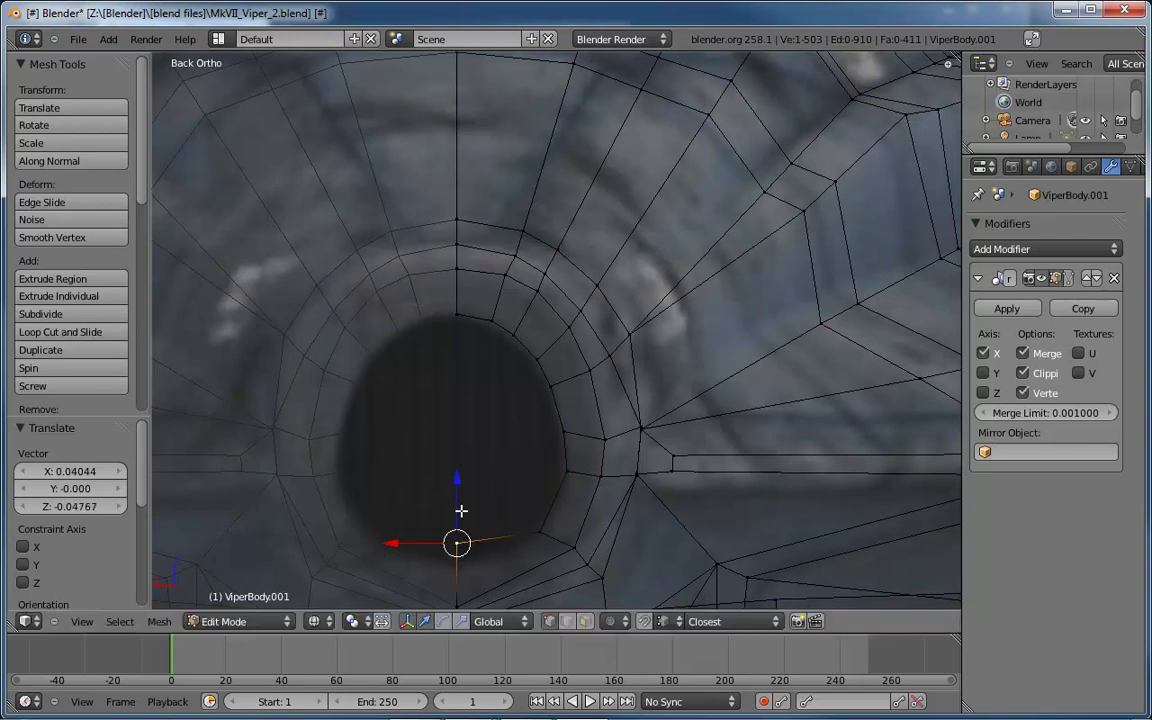
{"action": "key", "text": "g"}
{"action": "key", "text": "z"}
{"action": "left_click", "coordinate": [450, 502]}
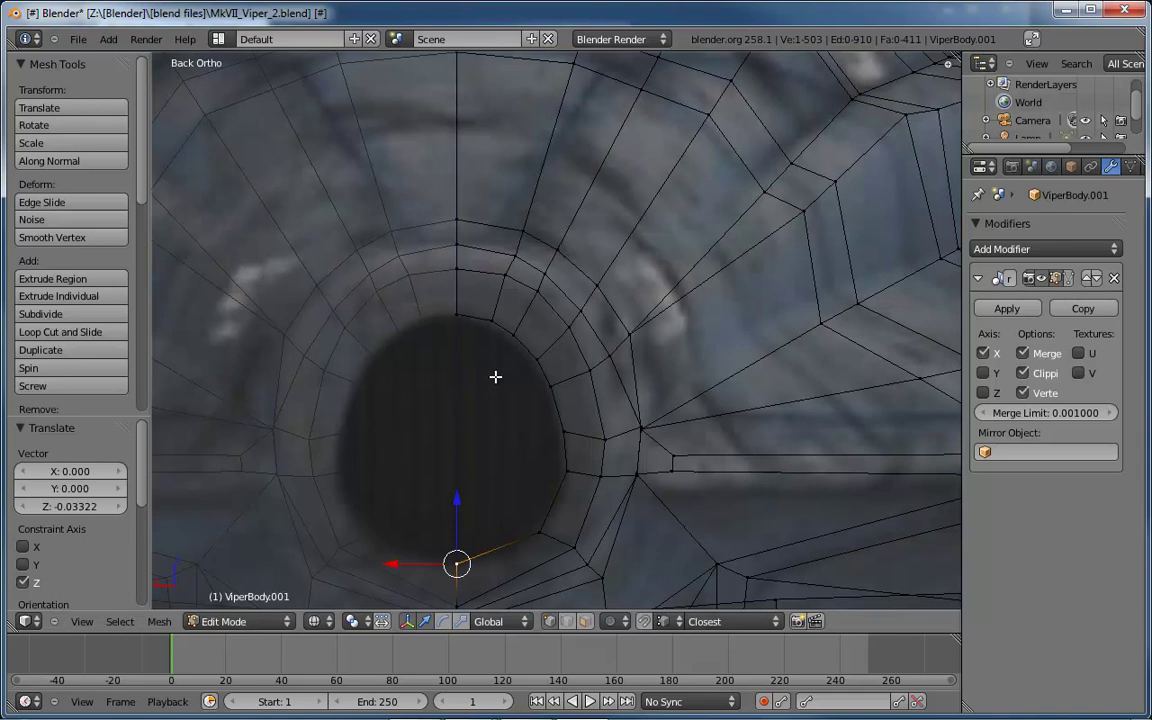
Examine the fitted nose ring from several angles in wireframe and solid shading
{"action": "middle_click_drag", "start_coordinate": [710, 375], "coordinate": [645, 370]}
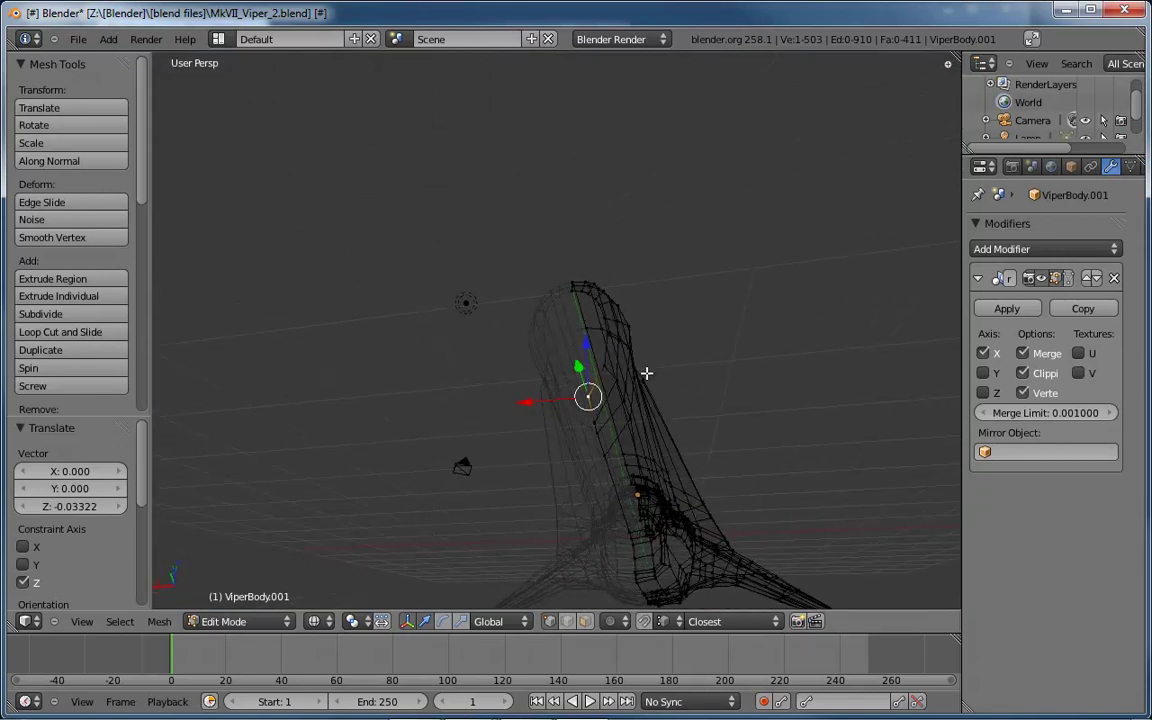
{"action": "middle_click_drag", "start_coordinate": [656, 380], "coordinate": [551, 297]}
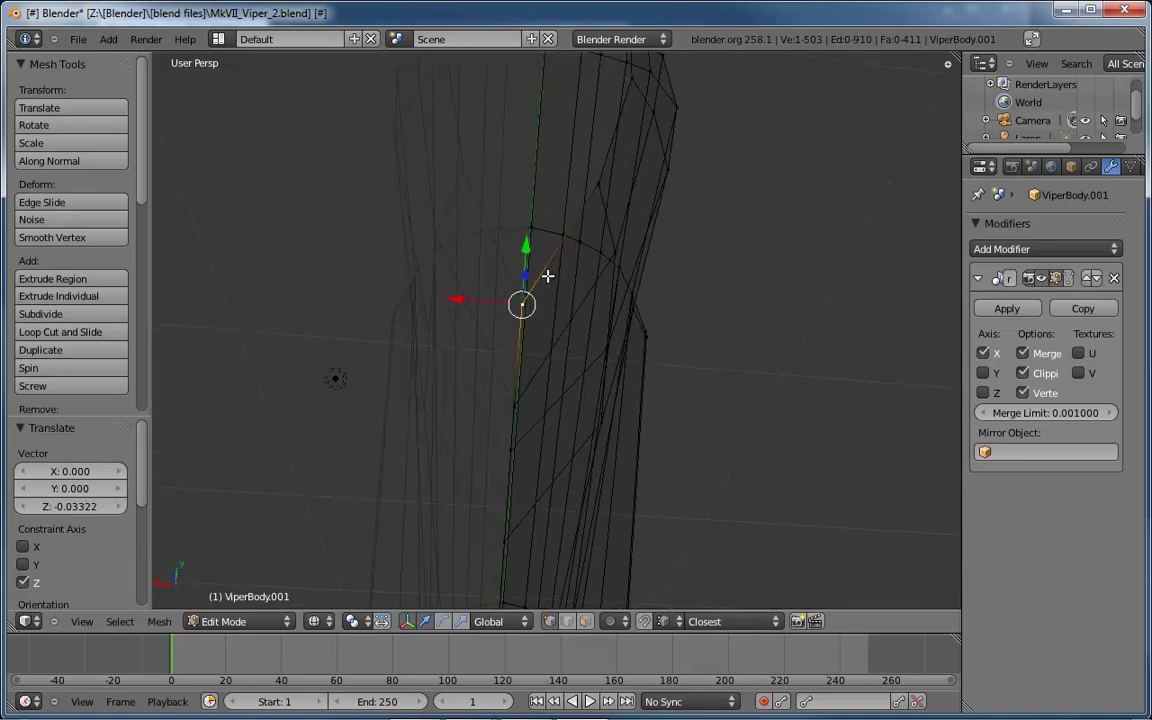
{"action": "scroll", "coordinate": [548, 276], "scroll_direction": "down", "scroll_amount": 3}
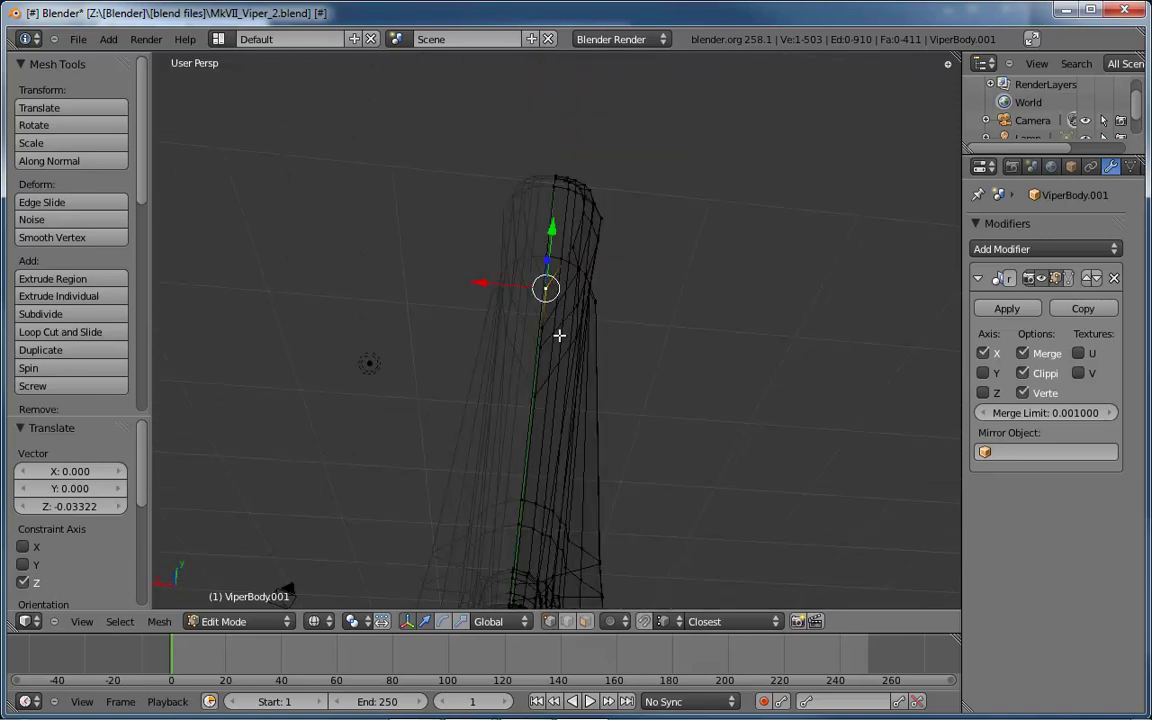
{"action": "middle_click_drag", "start_coordinate": [506, 248], "coordinate": [548, 319]}
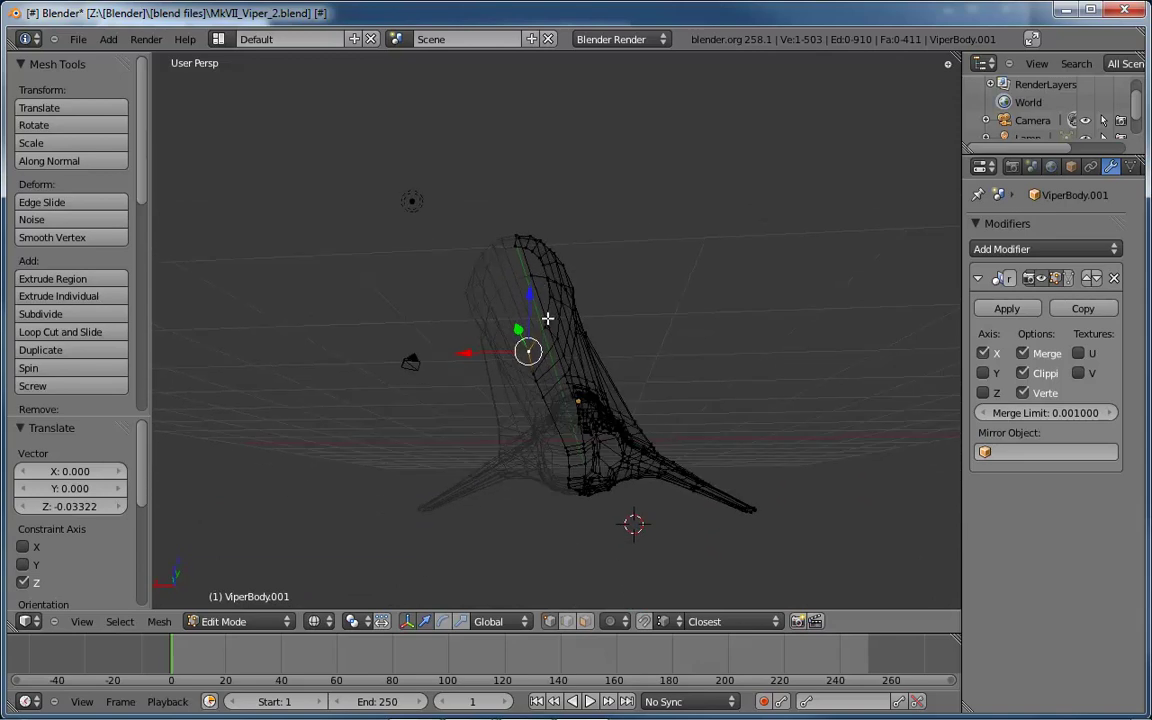
{"action": "scroll", "coordinate": [543, 290], "scroll_direction": "up", "scroll_amount": 2}
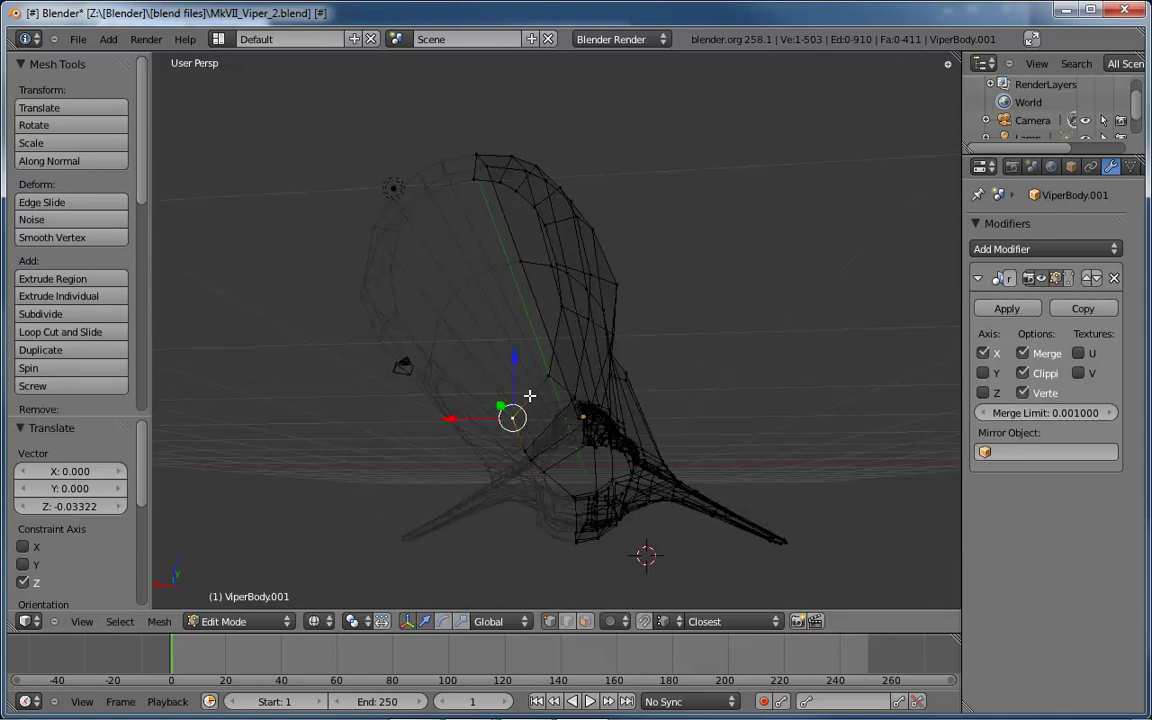
{"action": "key", "text": "z"}
{"action": "mouse_move", "coordinate": [529, 396]}
{"action": "middle_mouse_down"}
{"action": "mouse_move", "coordinate": [563, 329]}
{"action": "mouse_move", "coordinate": [699, 352]}
{"action": "mouse_move", "coordinate": [600, 345]}
{"action": "mouse_move", "coordinate": [581, 319]}
{"action": "middle_mouse_up"}
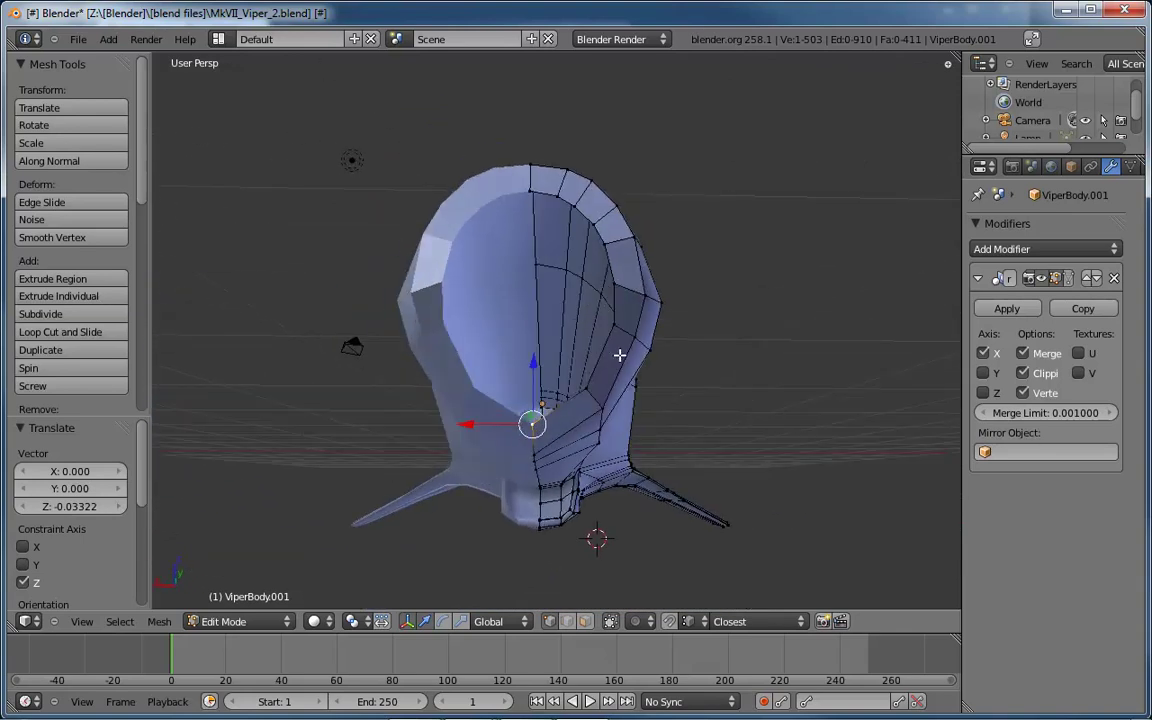
Extrude the inner edge loop of the nose opening and move the new loop -0.180 in Y into the nose
{"action": "key", "text": "a"}
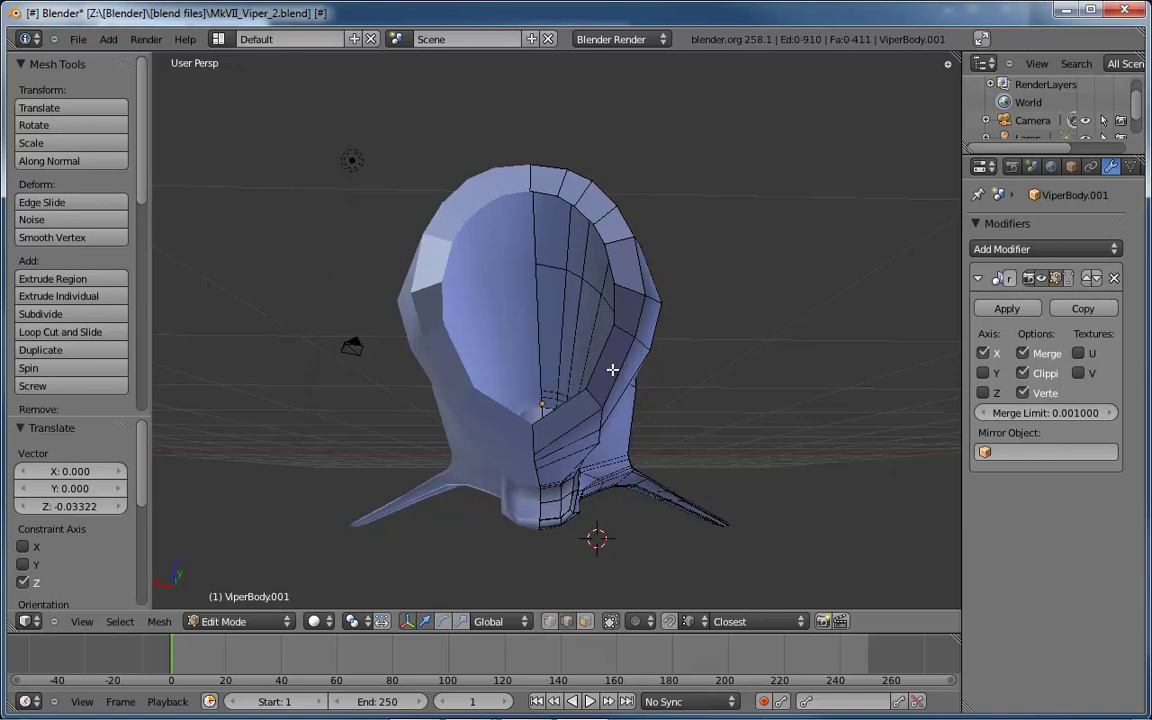
{"action": "right_click", "coordinate": [568, 399], "text": "alt"}
{"action": "right_click", "coordinate": [601, 356], "text": "alt"}
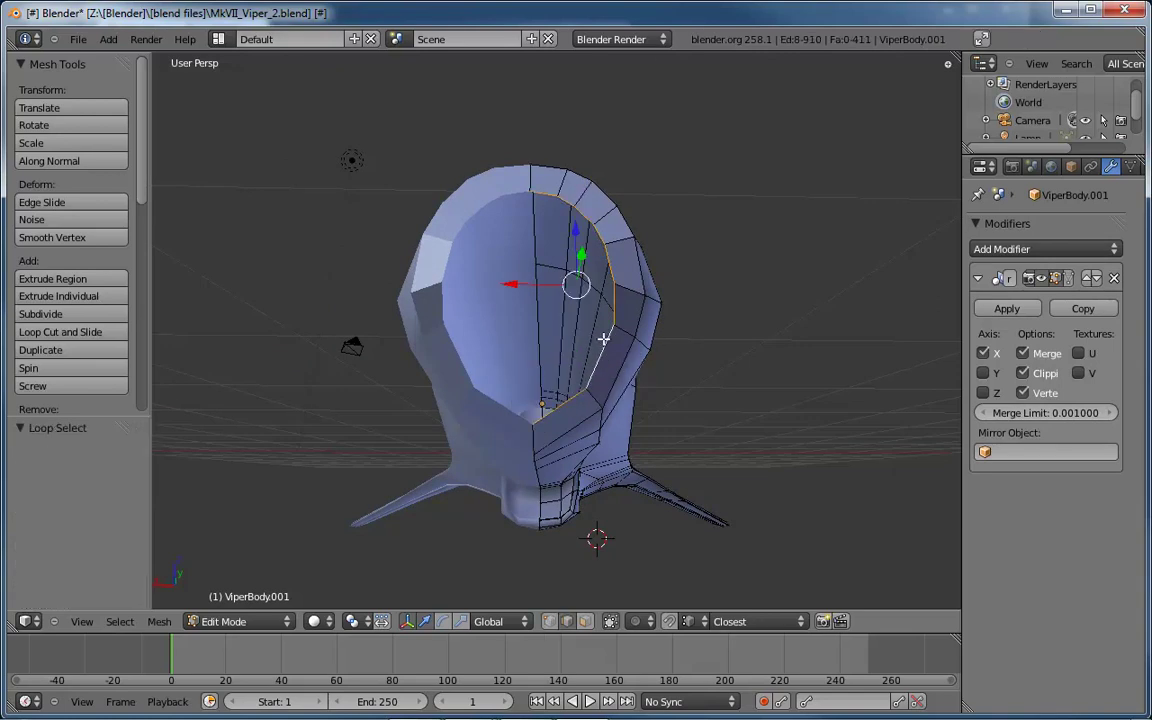
{"action": "middle_click_drag", "start_coordinate": [603, 339], "coordinate": [643, 303]}
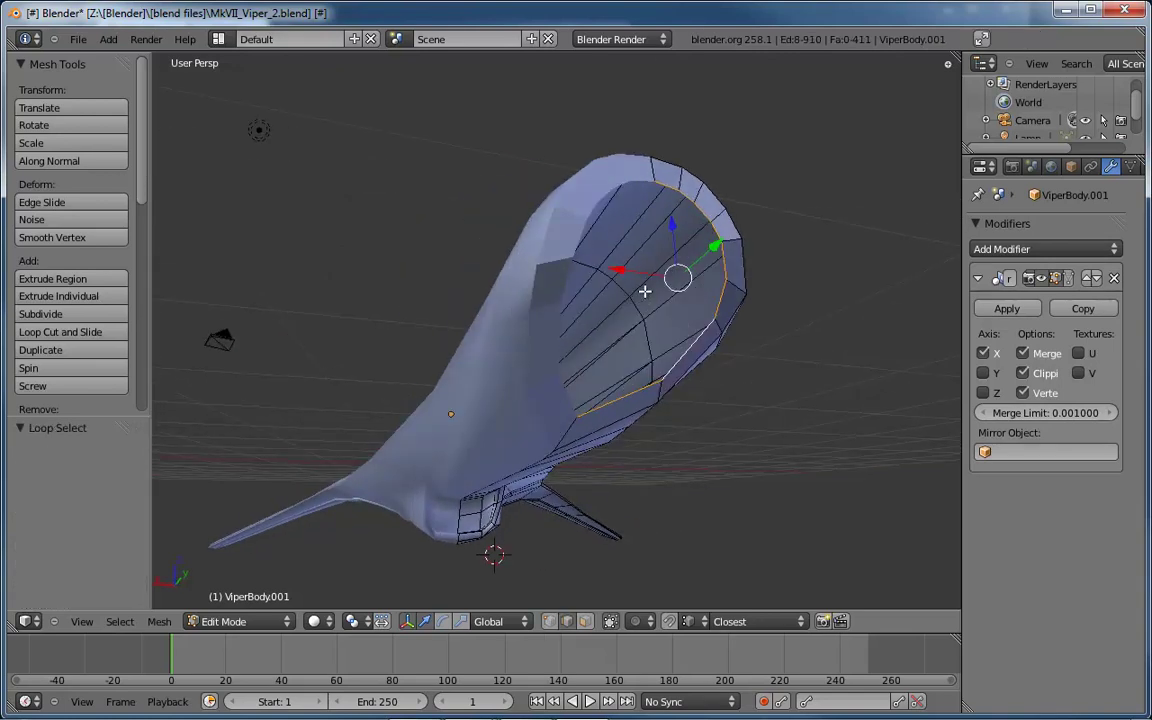
{"action": "key", "text": "e"}
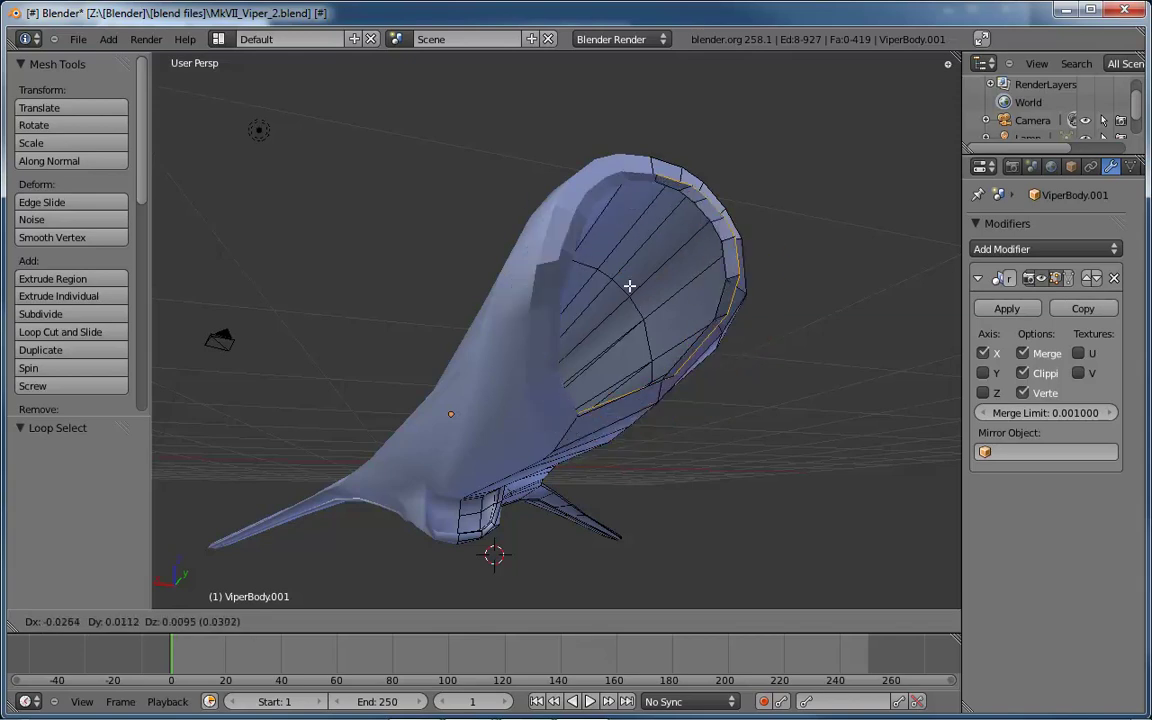
{"action": "left_click", "coordinate": [708, 321]}
{"action": "key", "text": "g"}
{"action": "key", "text": "y"}
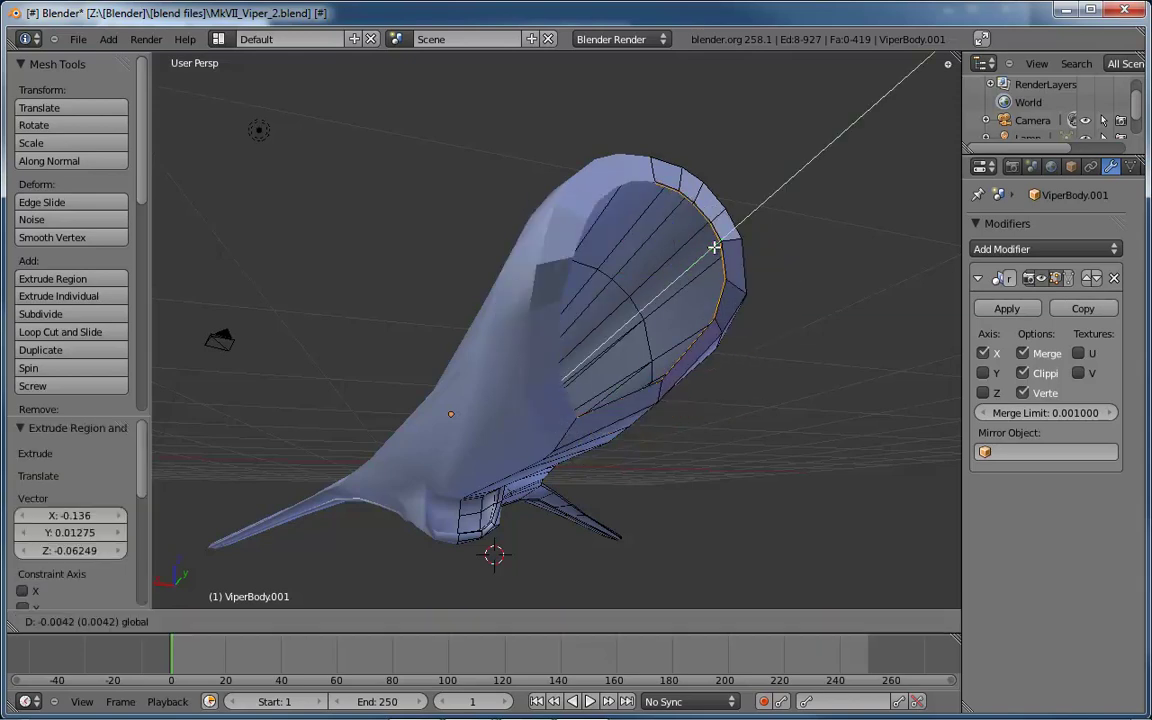
{"action": "left_click", "coordinate": [679, 275]}
{"action": "middle_click_drag", "start_coordinate": [679, 275], "coordinate": [758, 337]}
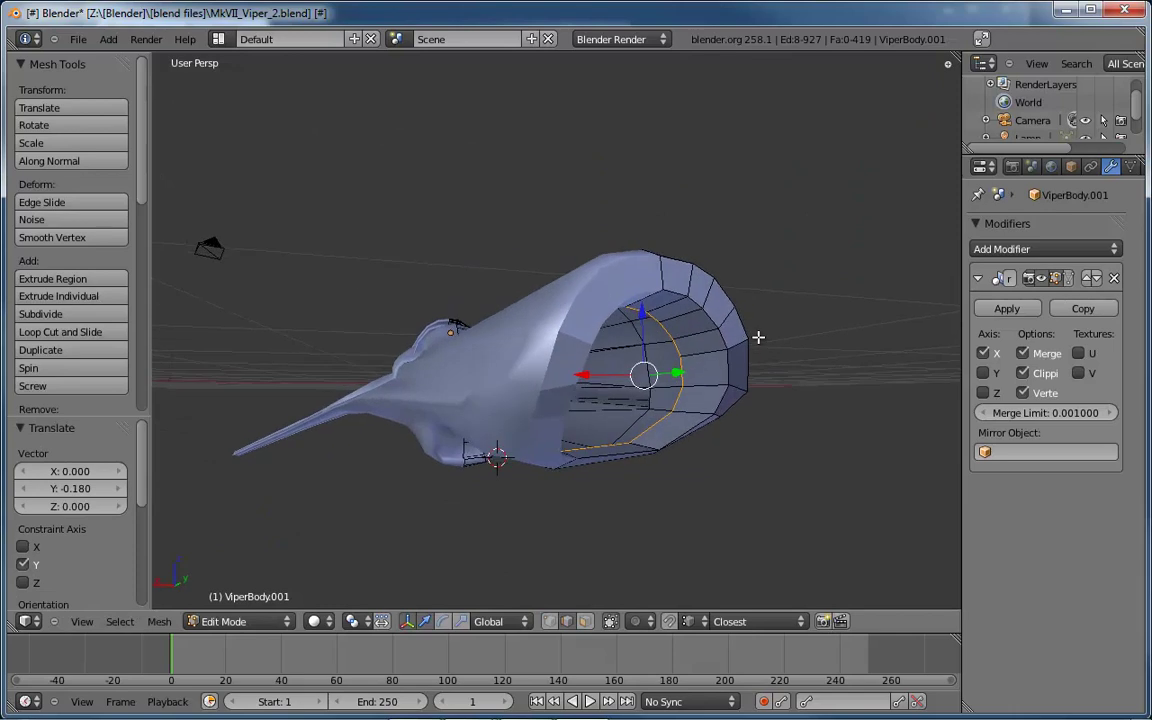
Push the extruded loop deeper into the nose with two Y moves of -0.099 and -0.084
{"action": "key", "text": "g"}
{"action": "key", "text": "y"}
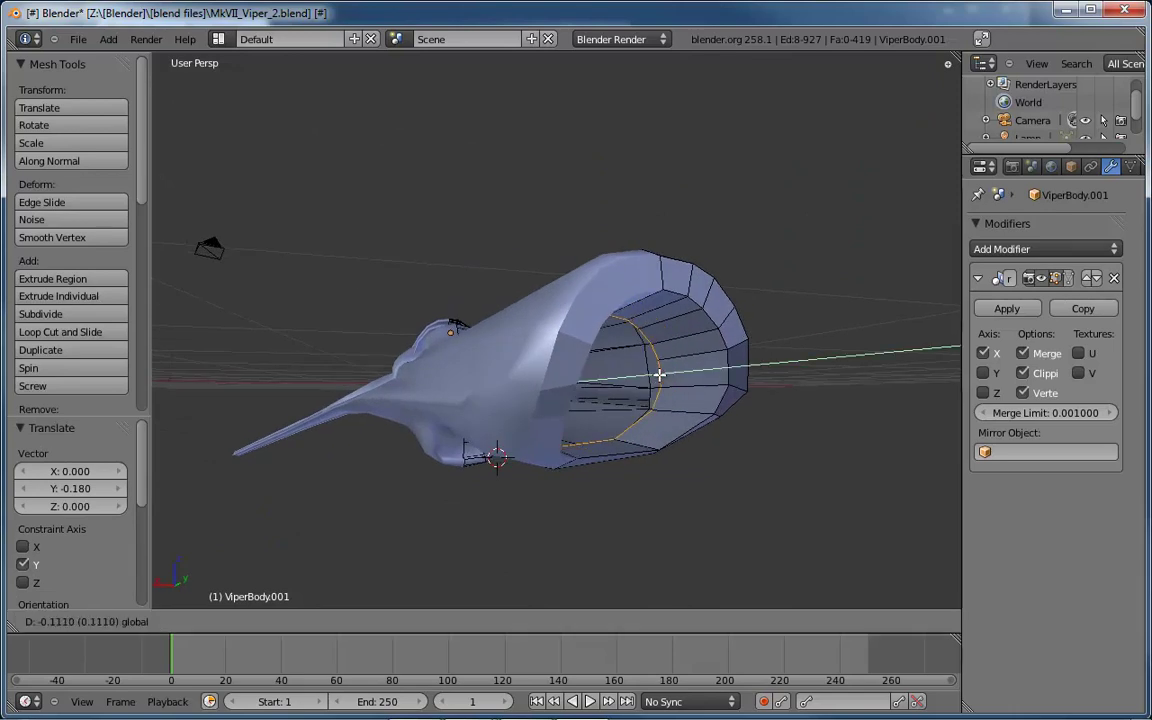
{"action": "left_click", "coordinate": [659, 375]}
{"action": "middle_click_drag", "start_coordinate": [659, 375], "coordinate": [712, 367]}
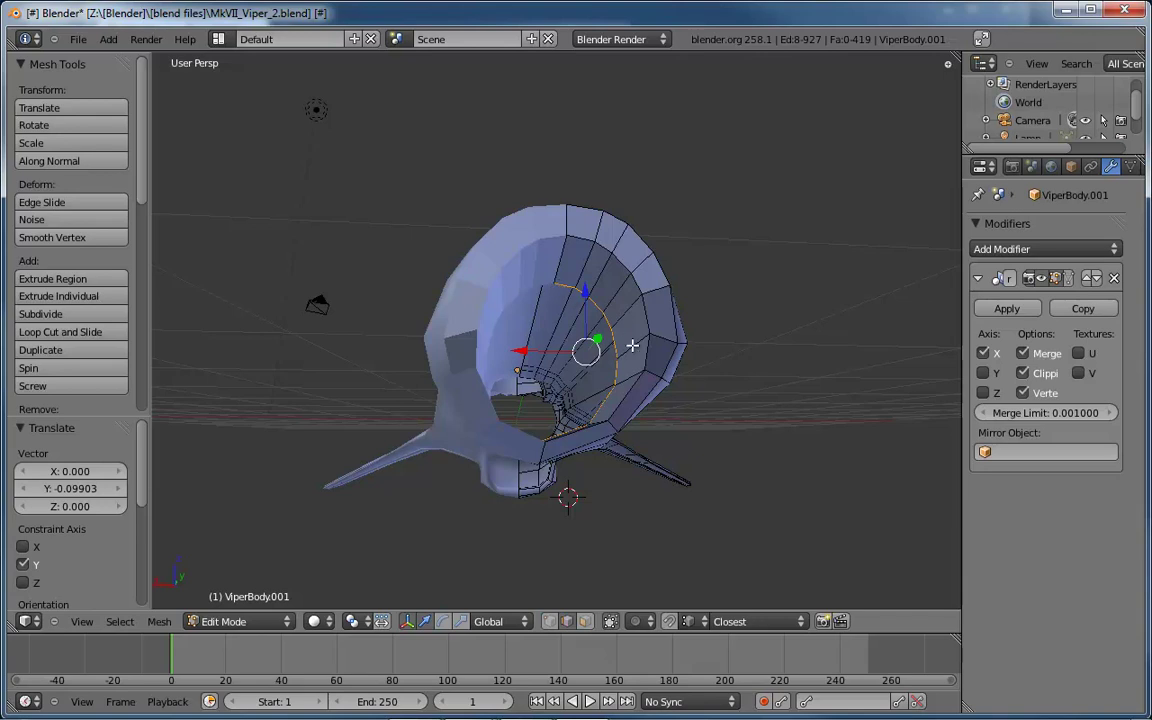
{"action": "middle_click_drag", "start_coordinate": [632, 346], "coordinate": [619, 356]}
{"action": "key", "text": "g"}
{"action": "key", "text": "y"}
{"action": "left_click", "coordinate": [687, 399]}
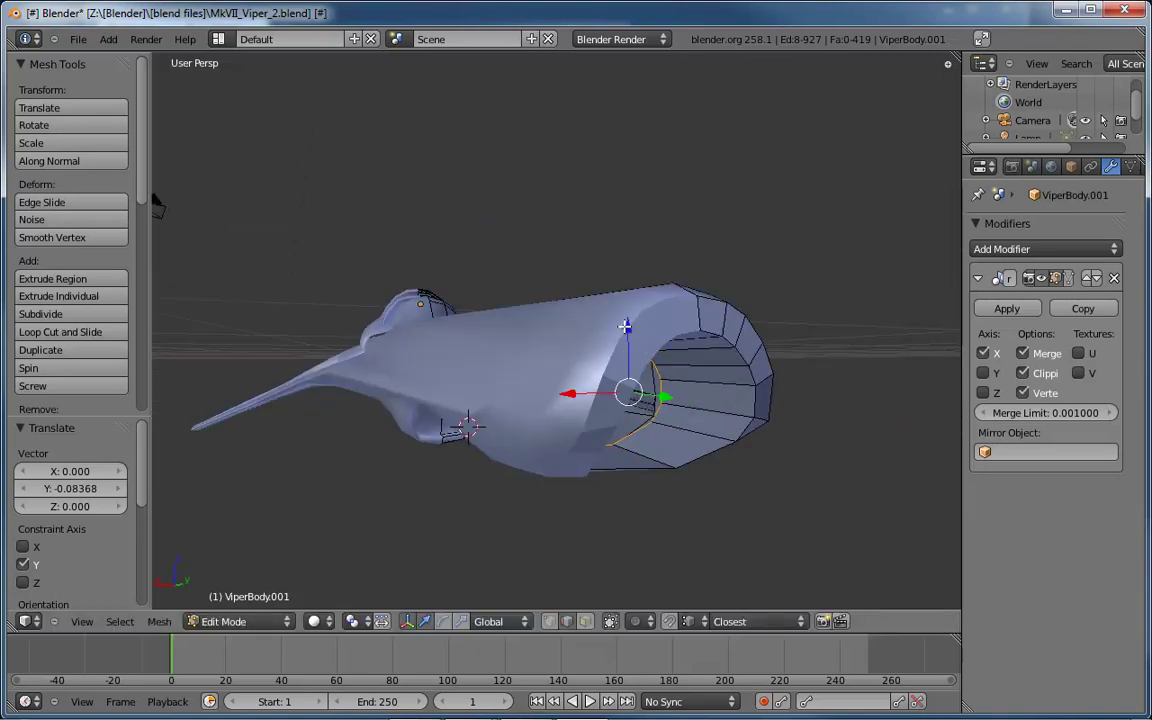
{"action": "middle_click_drag", "start_coordinate": [611, 344], "coordinate": [580, 326]}
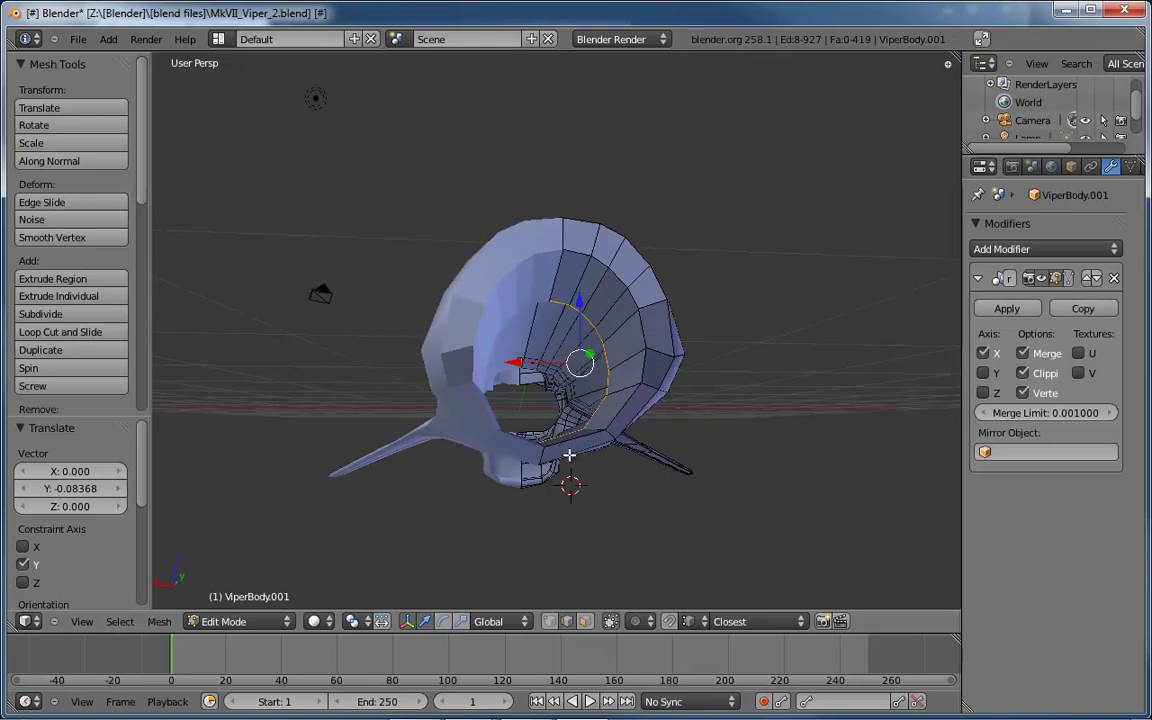
Fill a face between the deep loop's upper and lower edges next to the centre line
{"action": "middle_click_drag", "start_coordinate": [569, 455], "coordinate": [581, 455]}
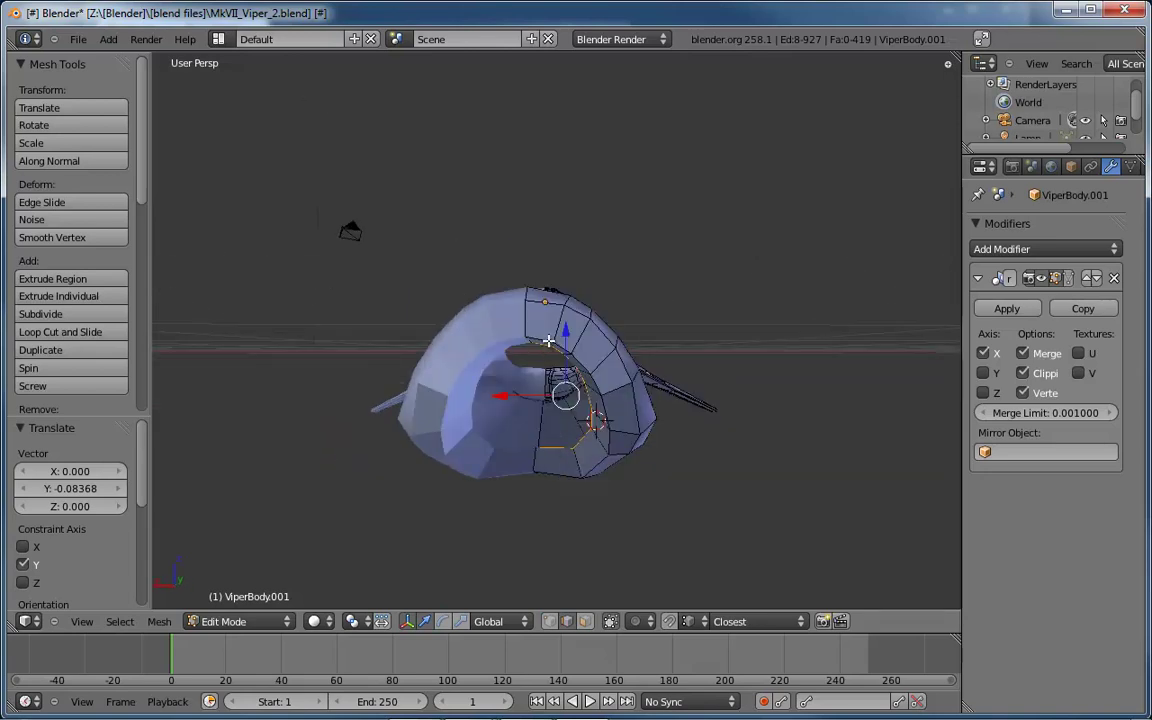
{"action": "middle_click_drag", "start_coordinate": [549, 352], "coordinate": [560, 309]}
{"action": "right_click", "coordinate": [556, 444]}
{"action": "right_click", "coordinate": [548, 275], "text": "shift"}
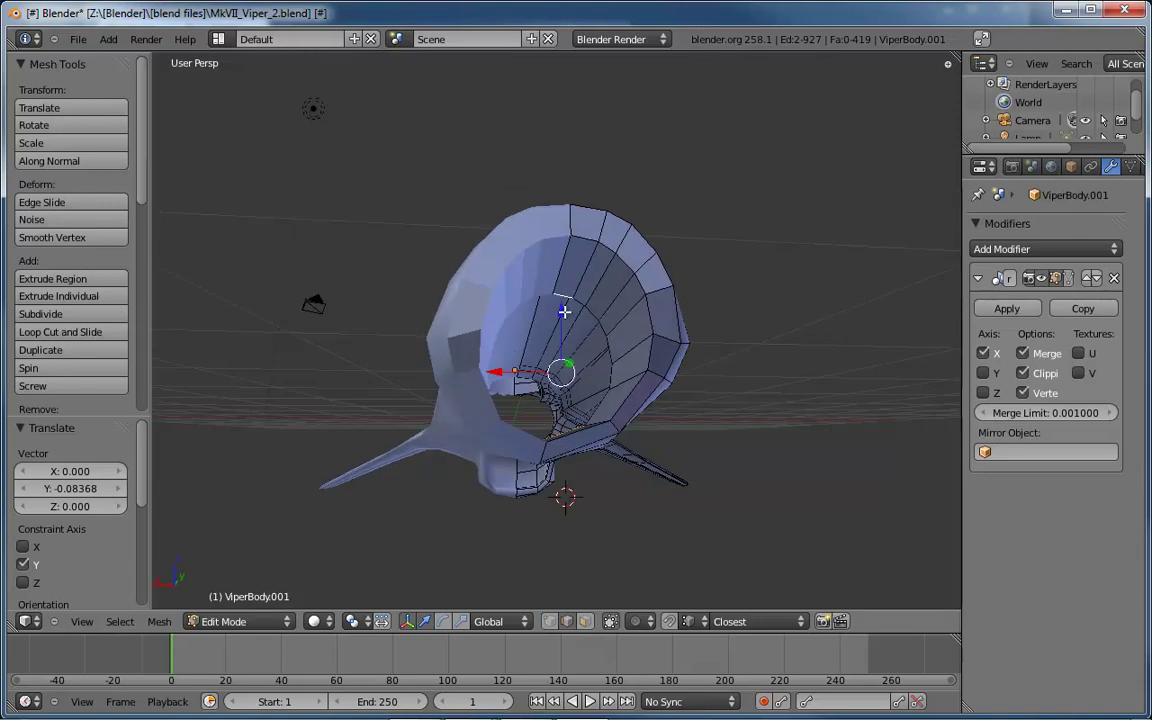
{"action": "key", "text": "f"}
Add two evenly spaced horizontal loop cuts across the new centre face
{"action": "mouse_move", "coordinate": [612, 380]}
{"action": "middle_mouse_down"}
{"action": "mouse_move", "coordinate": [617, 388]}
{"action": "mouse_move", "coordinate": [604, 375]}
{"action": "middle_mouse_up"}
{"action": "scroll", "coordinate": [601, 373], "scroll_direction": "up", "scroll_amount": 4}
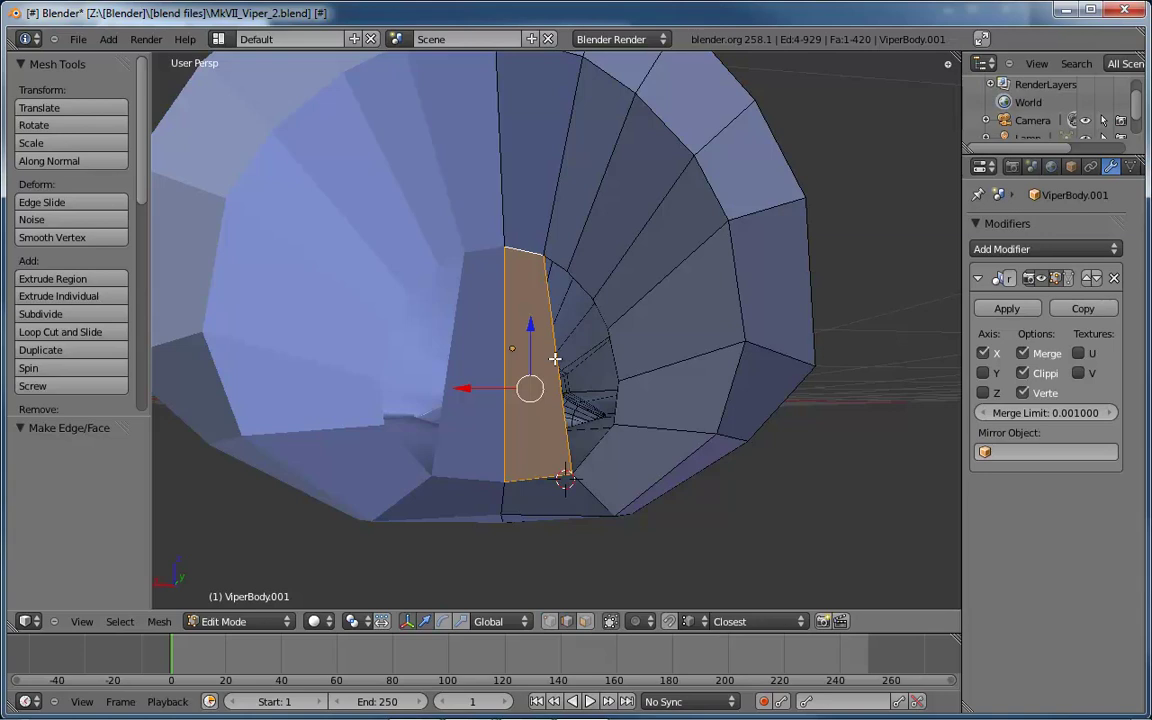
{"action": "key", "text": "ctrl+r"}
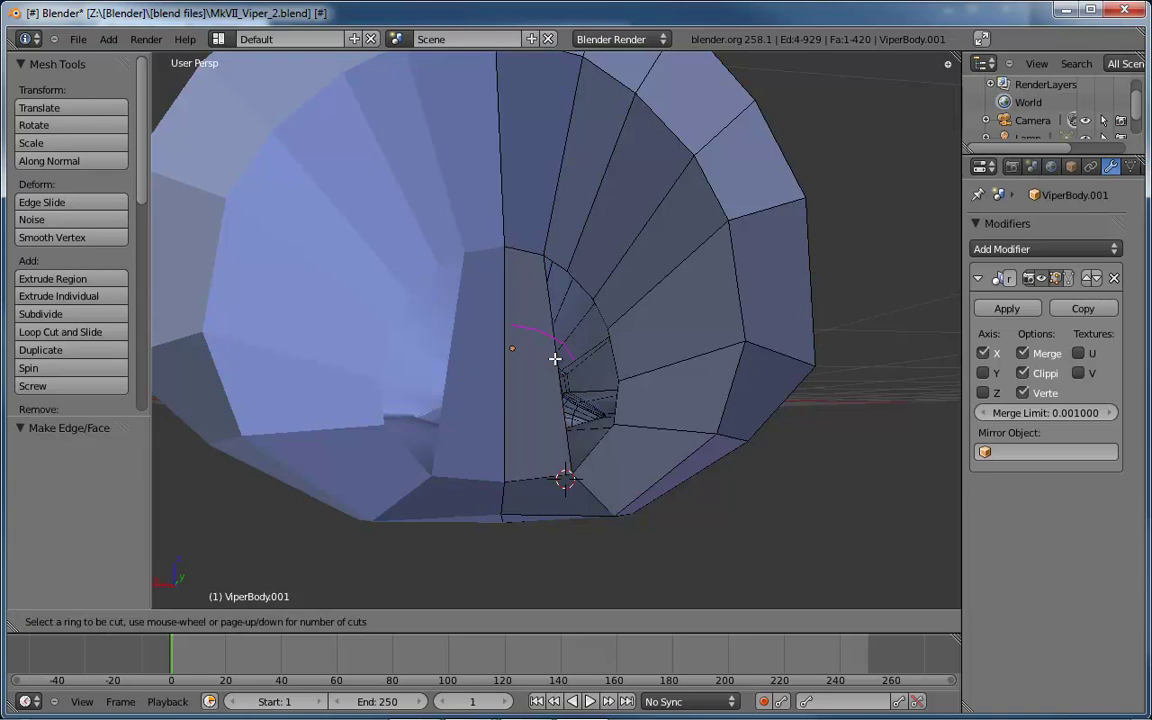
{"action": "left_click", "coordinate": [504, 359]}
{"action": "right_click", "coordinate": [504, 359]}
{"action": "left_click_drag", "start_coordinate": [532, 326], "coordinate": [531, 308]}
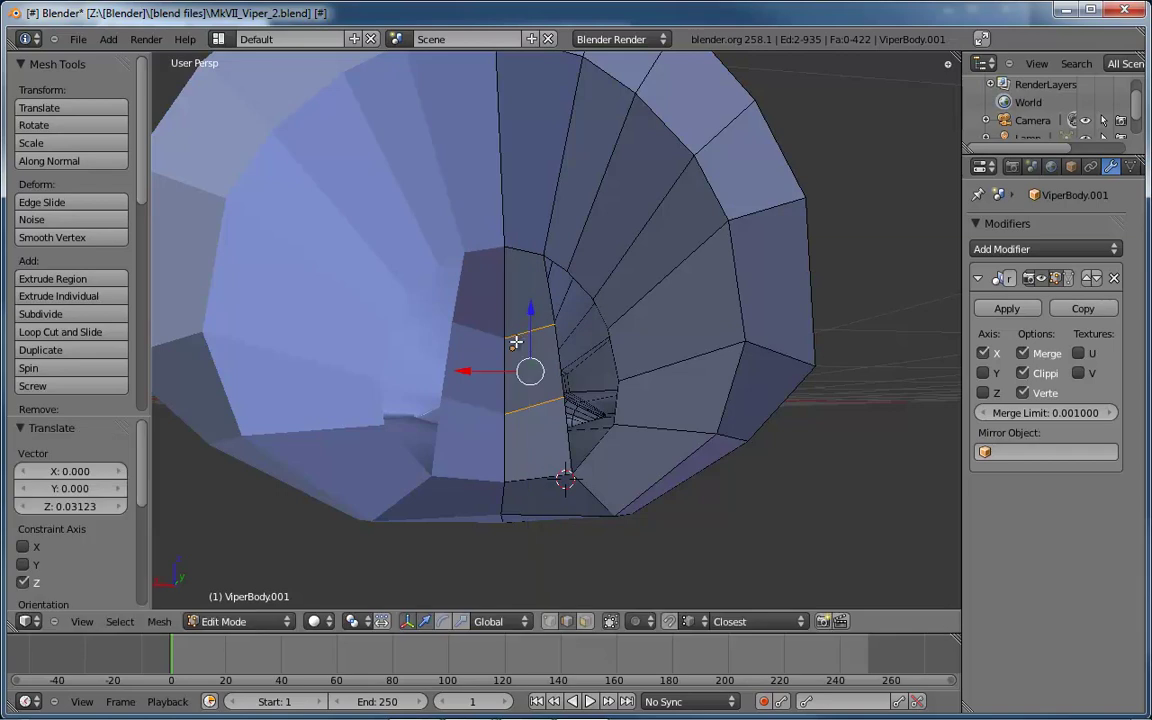
{"action": "middle_click_drag", "start_coordinate": [486, 342], "coordinate": [512, 343]}
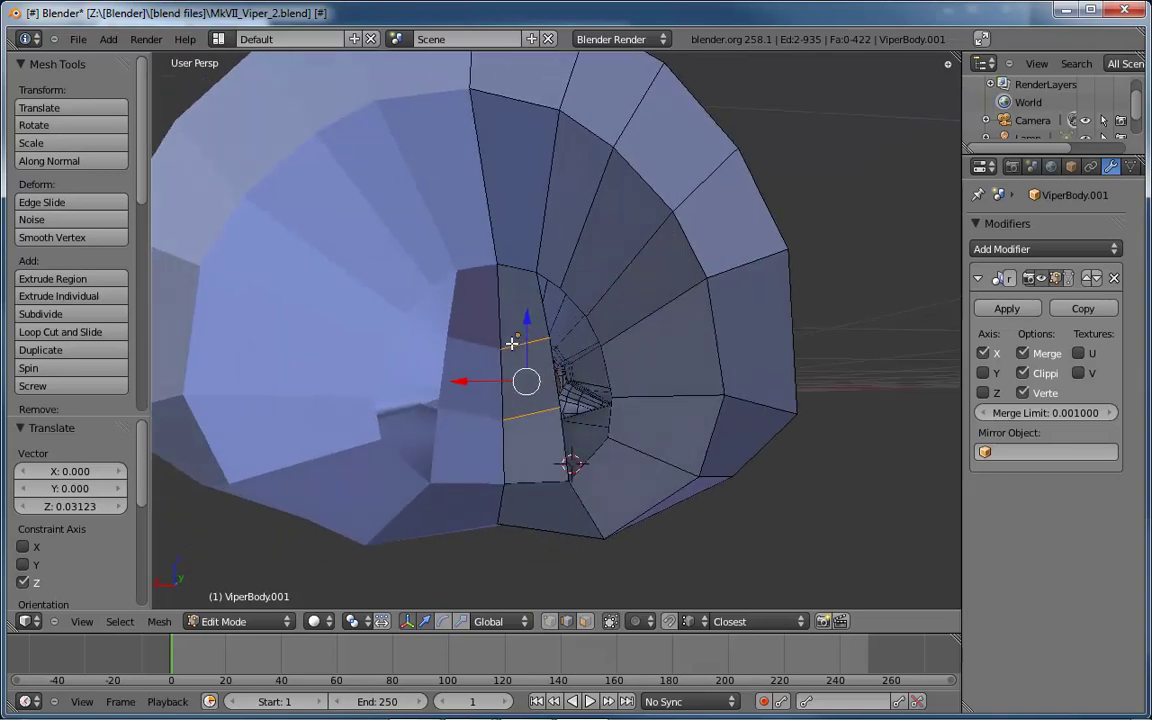
{"action": "key", "text": "ctrl+z"}
Move the two cut edges 0.035 in Z, and add one centred loop cut across the face between them
{"action": "middle_click_drag", "start_coordinate": [512, 343], "coordinate": [573, 323]}
{"action": "key", "text": "g"}
{"action": "key", "text": "z"}
{"action": "left_click", "coordinate": [527, 285]}
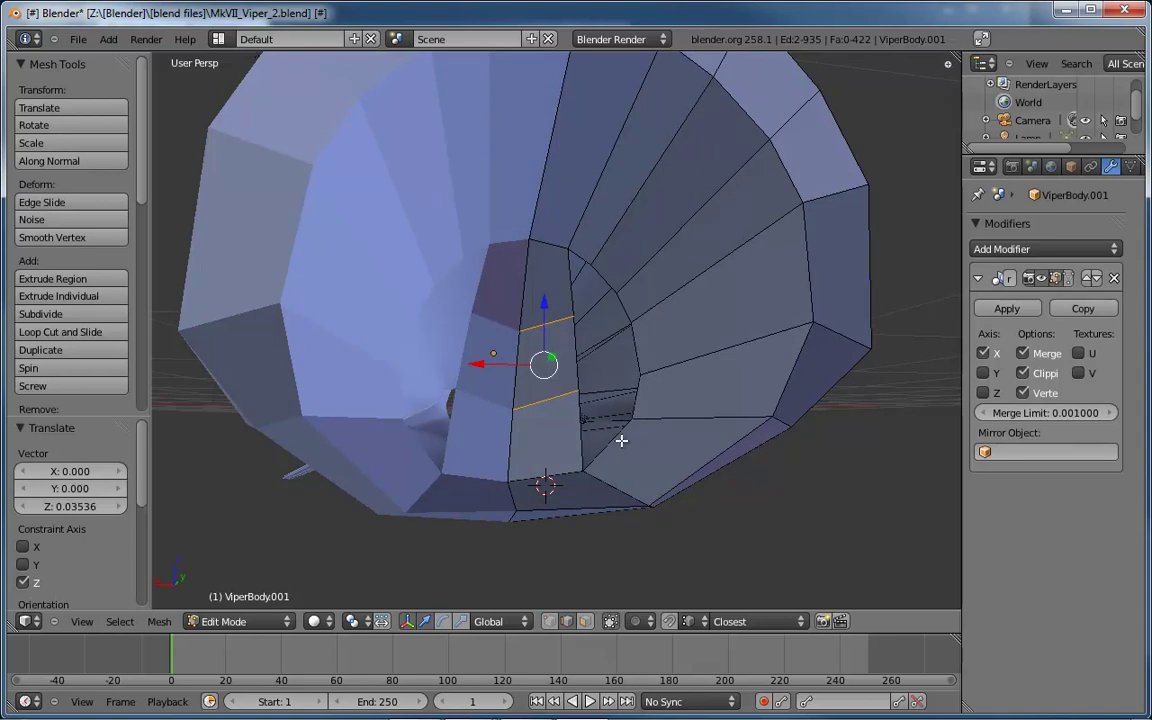
{"action": "key", "text": "ctrl+r"}
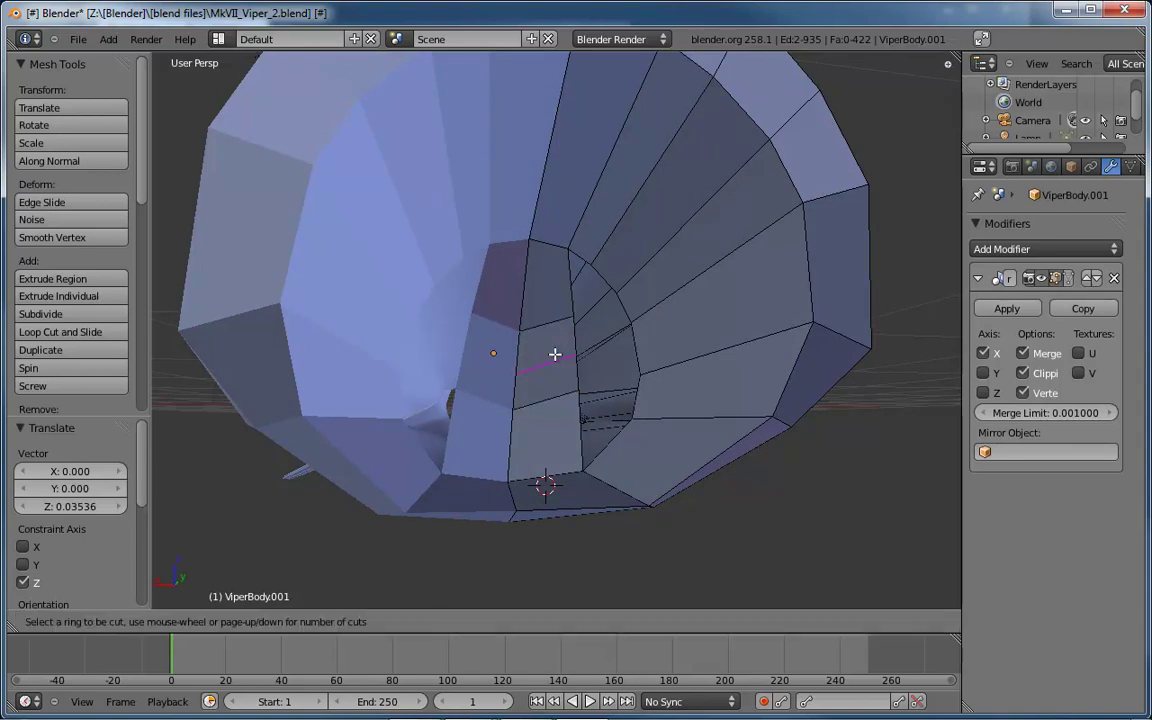
{"action": "left_click", "coordinate": [530, 370]}
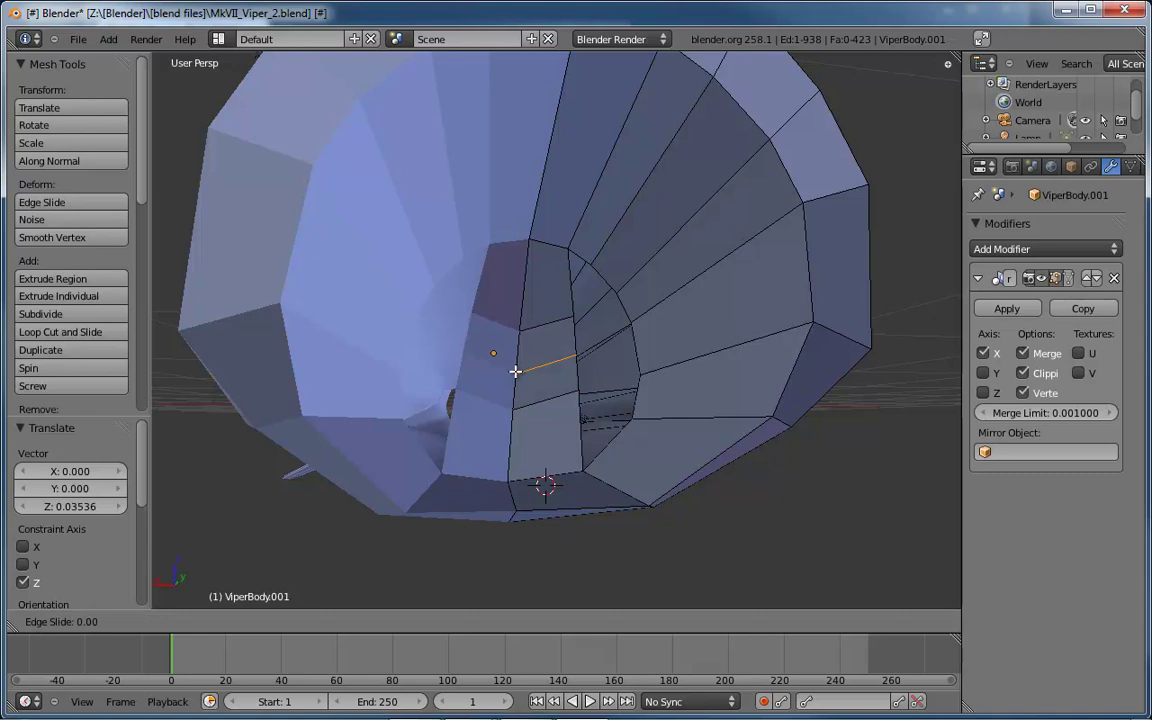
{"action": "left_click", "coordinate": [544, 364]}
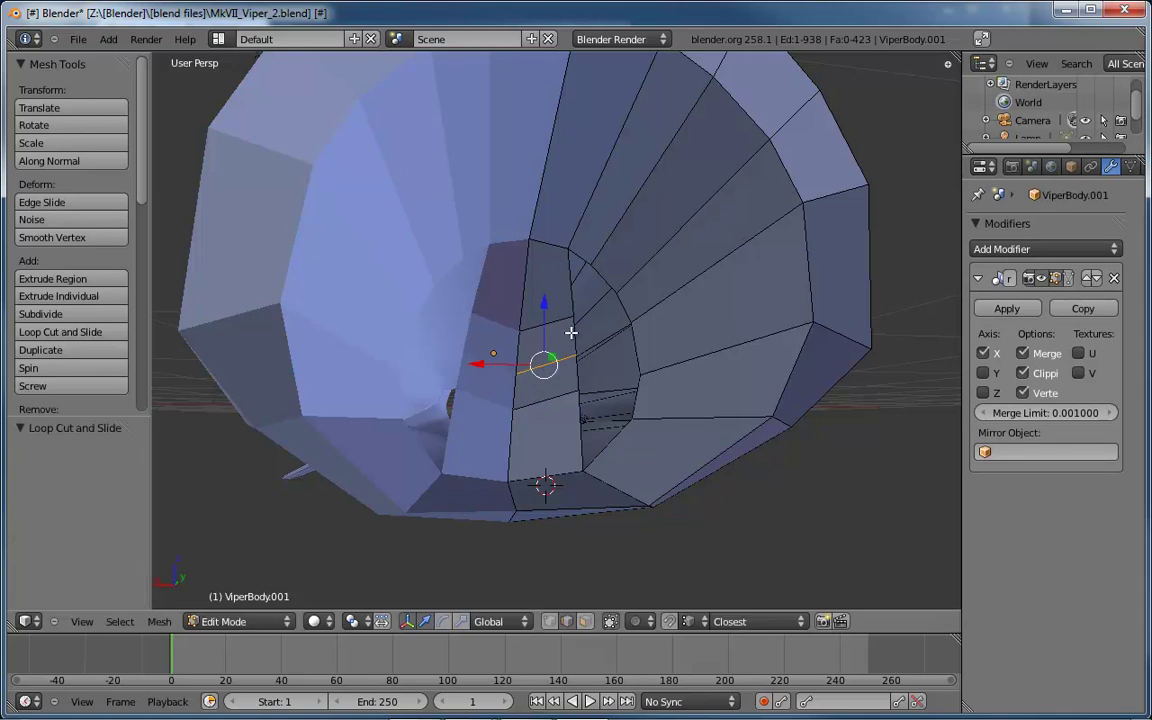
Fill the two middle faces between the centre strip's outer edges and the facing side edges of the deep loop
{"action": "right_click", "coordinate": [576, 334]}
{"action": "right_click", "coordinate": [618, 294], "text": "shift"}
{"action": "right_click", "coordinate": [631, 329], "text": "shift"}
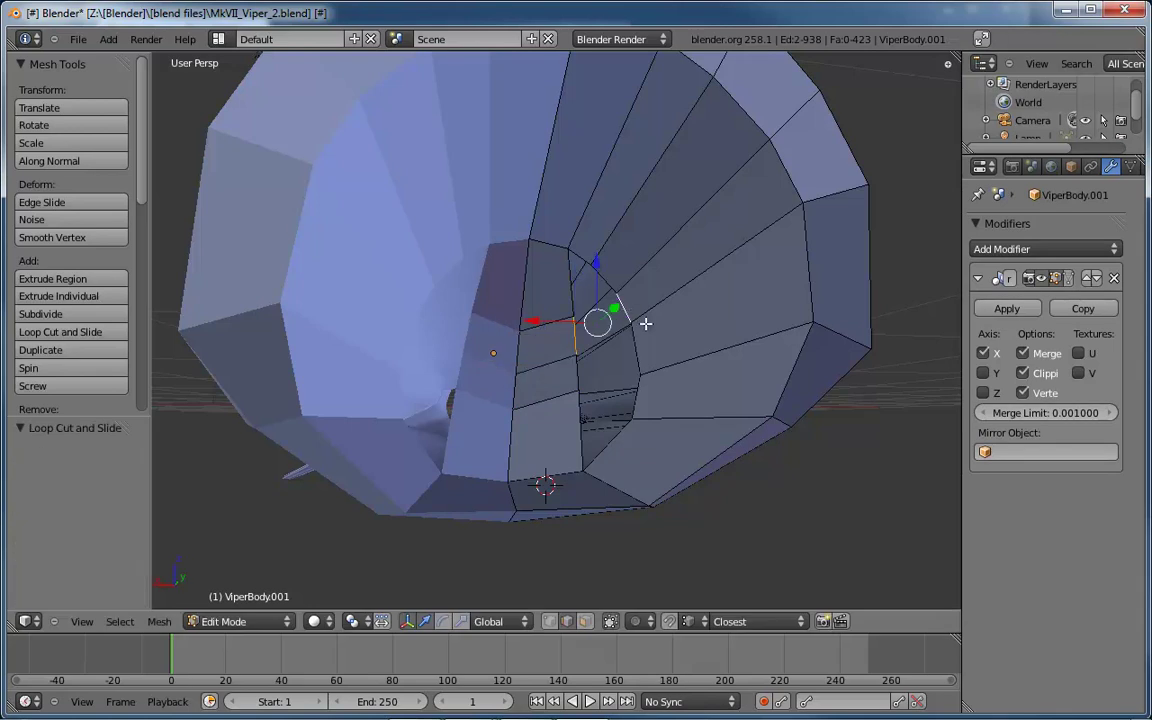
{"action": "key", "text": "f"}
{"action": "right_click", "coordinate": [577, 368]}
{"action": "right_click", "coordinate": [637, 352], "text": "shift"}
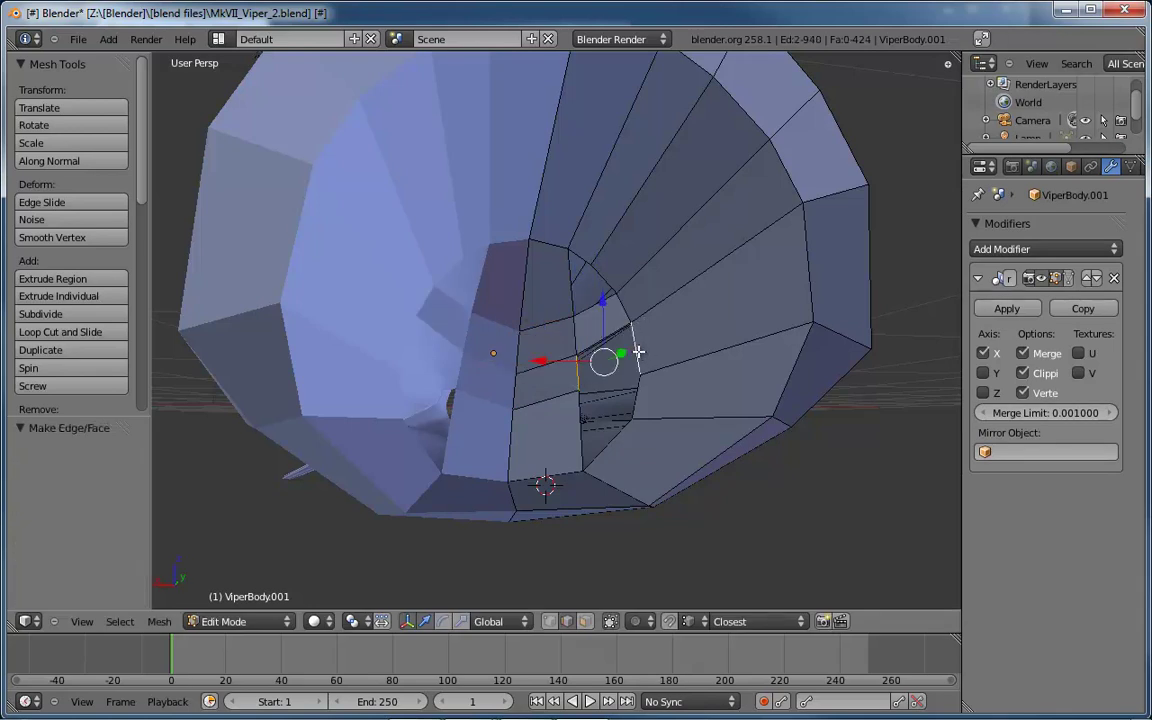
{"action": "key", "text": "f"}
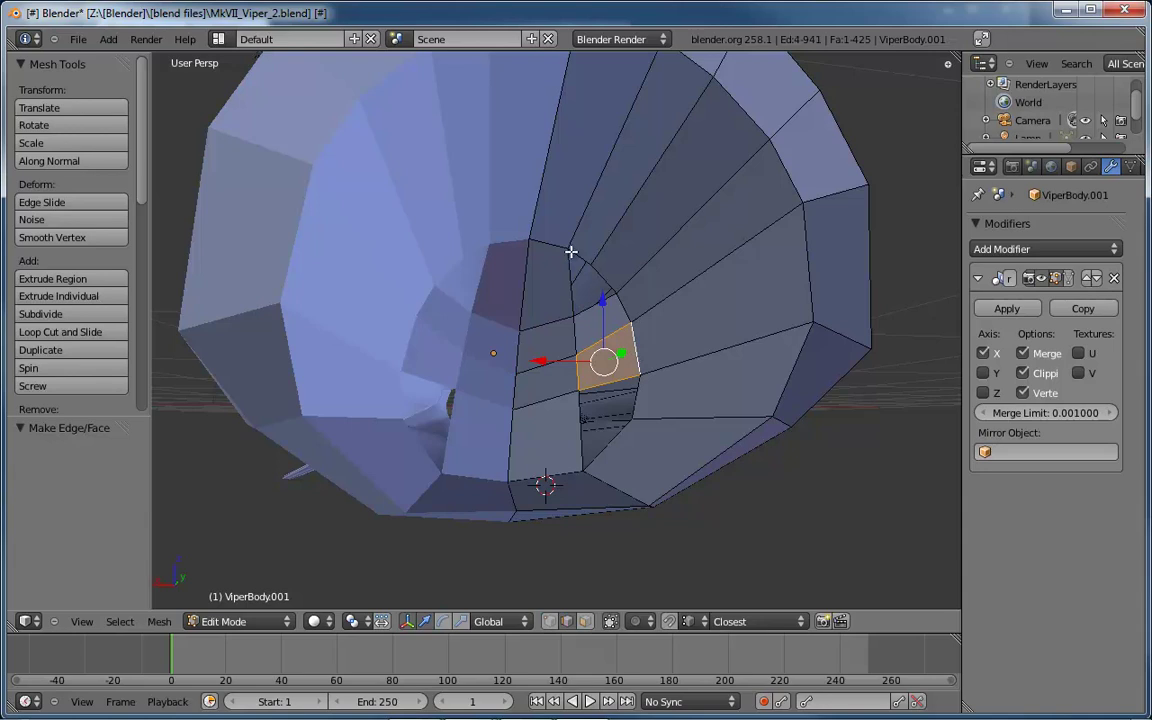
Fill the remaining upper and lower gaps between the centre strip and the deep loop with faces
{"action": "right_click", "coordinate": [571, 296]}
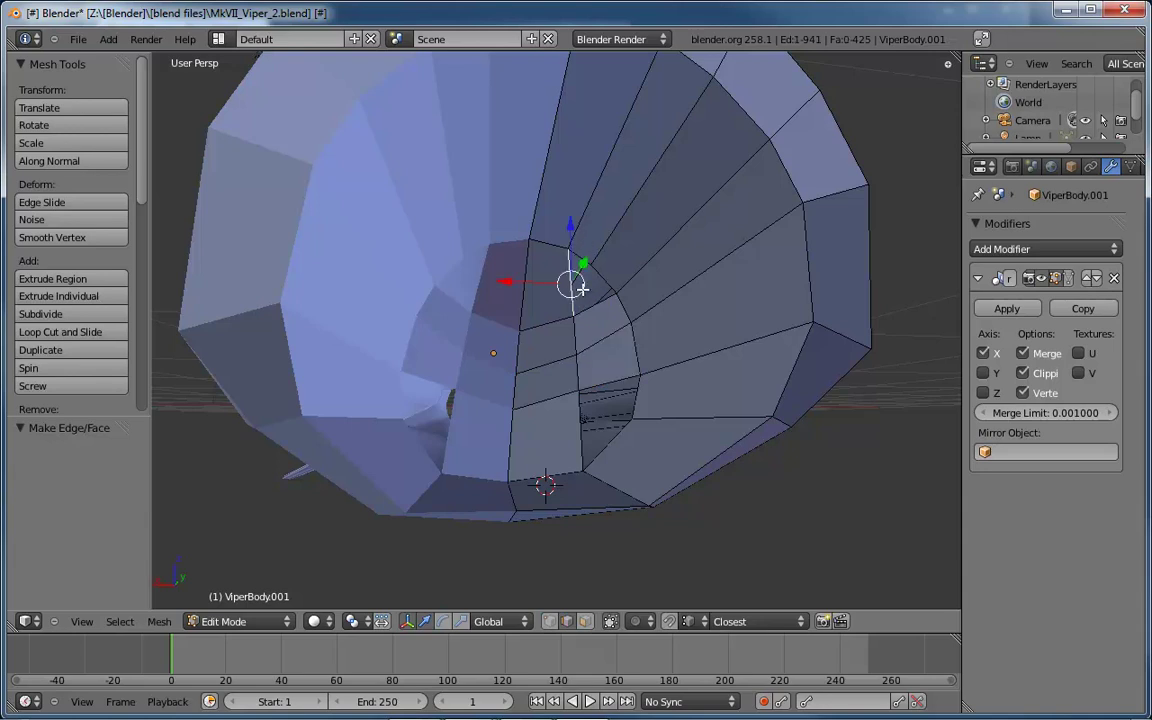
{"action": "right_click", "coordinate": [614, 292], "text": "shift"}
{"action": "key", "text": "f"}
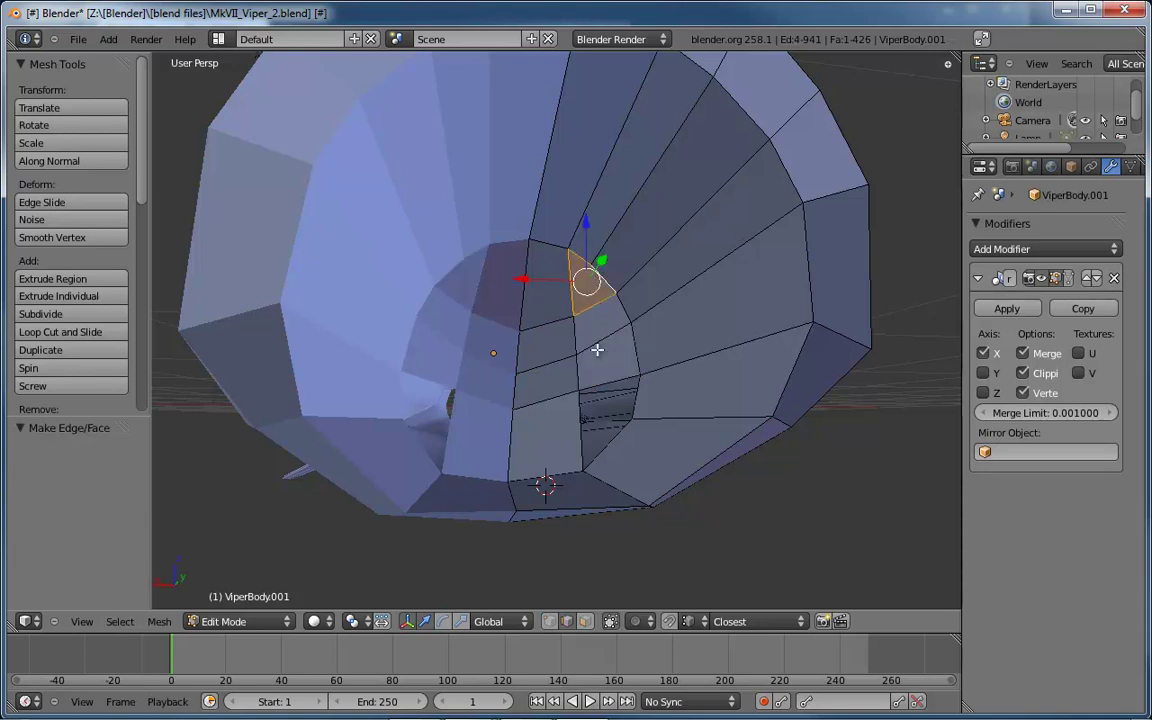
{"action": "right_click", "coordinate": [582, 415]}
{"action": "right_click", "coordinate": [637, 399], "text": "shift"}
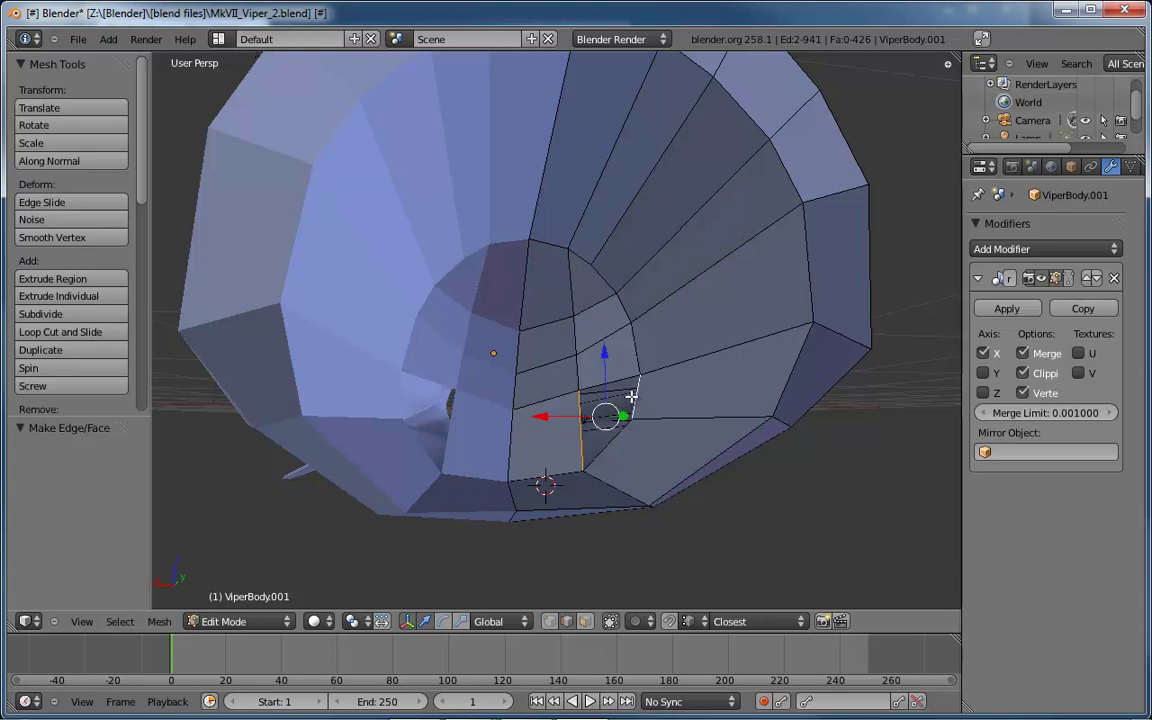
{"action": "key", "text": "f"}
Select all eight faces capping the nose opening in face mode and move them -0.314 in Y against the side reference
{"action": "middle_click_drag", "start_coordinate": [663, 373], "coordinate": [638, 416]}
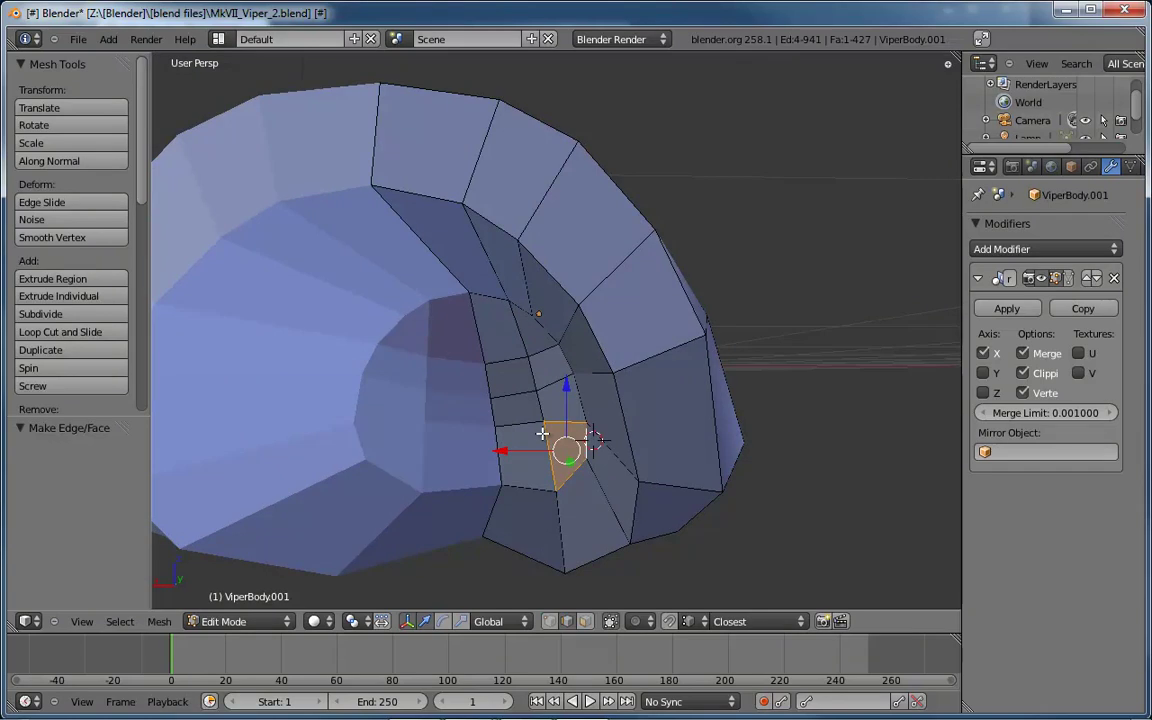
{"action": "key", "text": "ctrl+Tab"}
{"action": "key", "text": "3"}
{"action": "right_click", "coordinate": [526, 455], "text": "shift"}
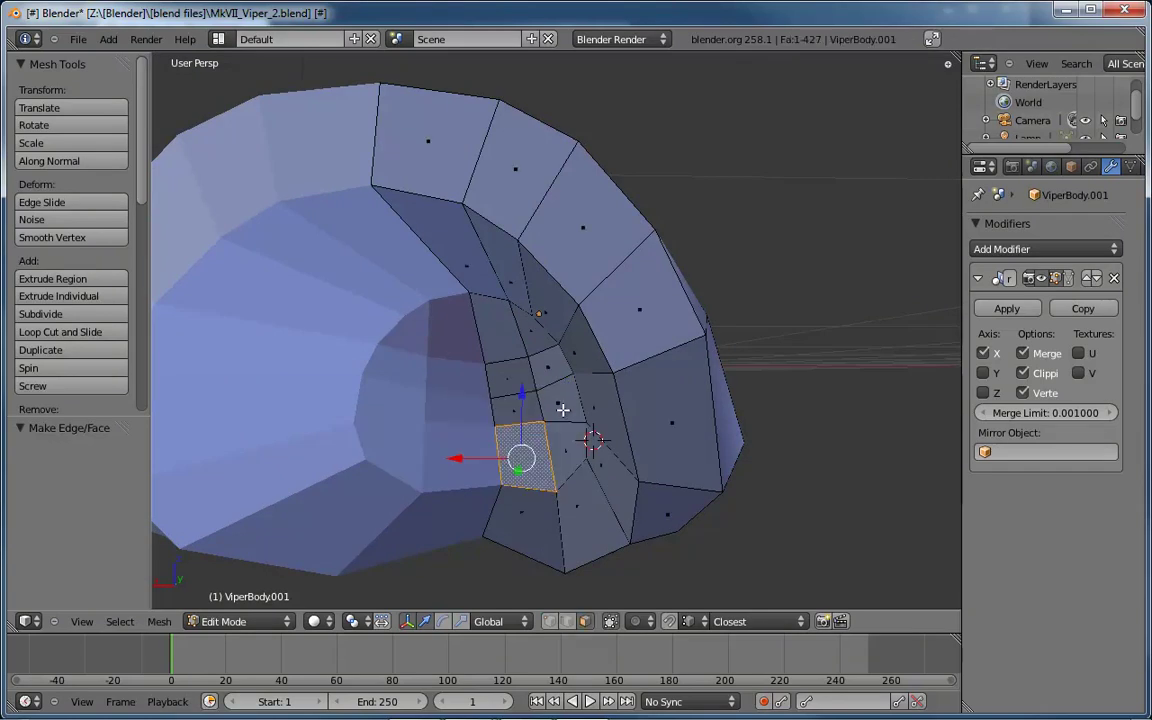
{"action": "right_click", "coordinate": [557, 402], "text": "shift"}
{"action": "right_click", "coordinate": [514, 410], "text": "shift"}
{"action": "right_click", "coordinate": [507, 378], "text": "shift"}
{"action": "right_click", "coordinate": [527, 330], "text": "shift"}
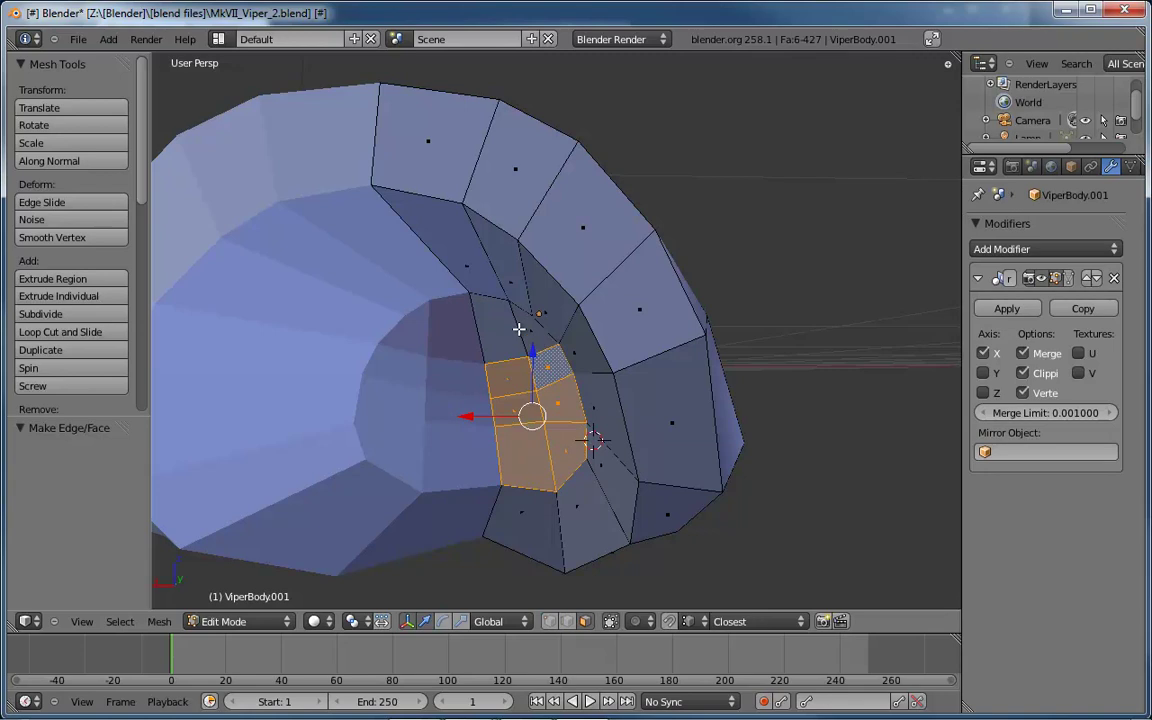
{"action": "right_click", "coordinate": [480, 305], "text": "shift"}
{"action": "right_click", "coordinate": [505, 334], "text": "shift"}
{"action": "mouse_move", "coordinate": [505, 334]}
{"action": "middle_mouse_down"}
{"action": "mouse_move", "coordinate": [590, 336]}
{"action": "mouse_move", "coordinate": [501, 342]}
{"action": "mouse_move", "coordinate": [506, 330]}
{"action": "middle_mouse_up"}
{"action": "key", "text": "KP_1"}
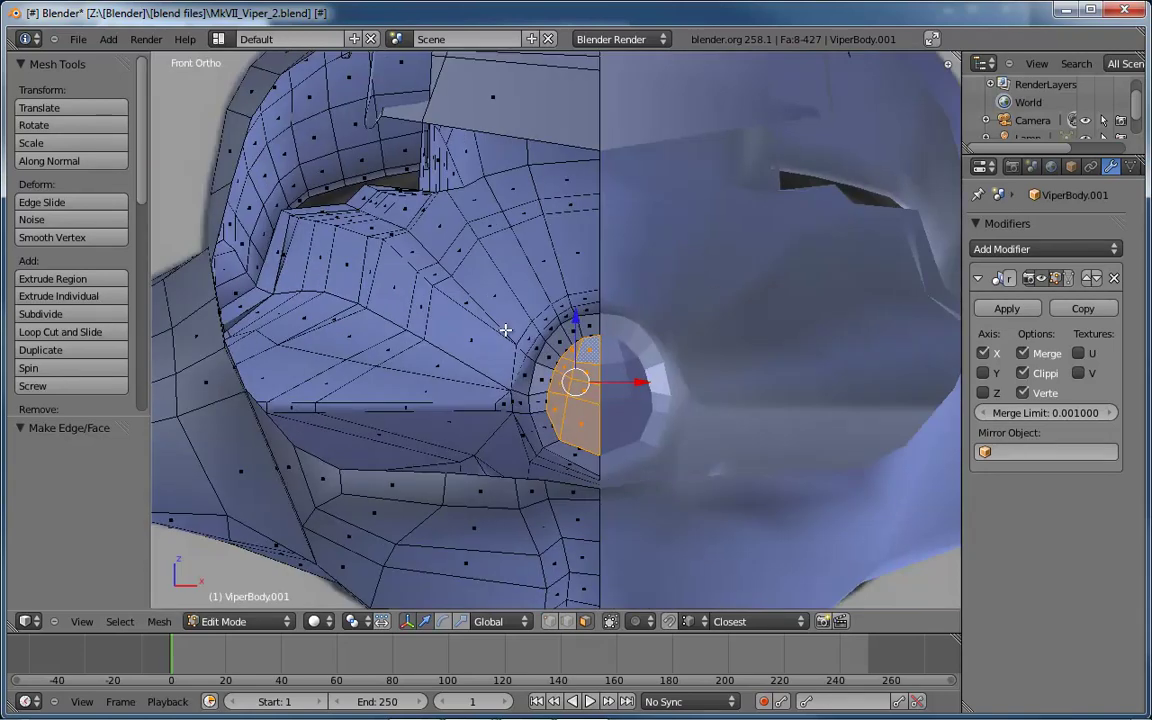
{"action": "key", "text": "ctrl+KP_3"}
{"action": "key", "text": "alt+z"}
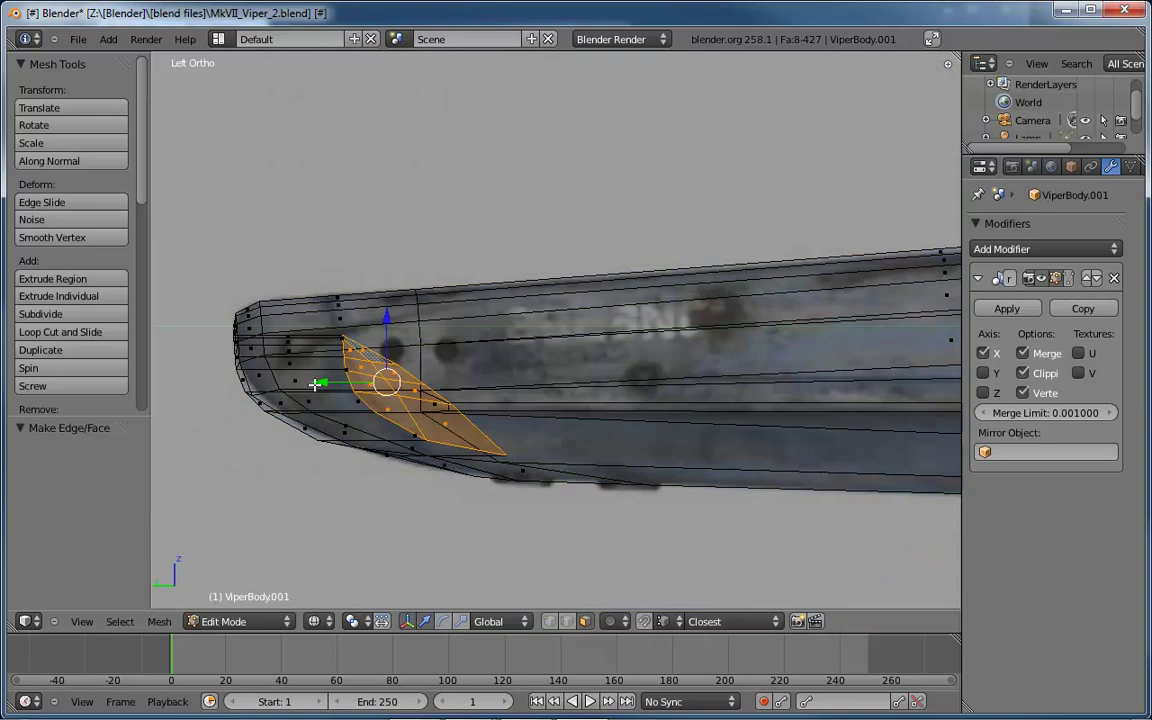
{"action": "left_click_drag", "start_coordinate": [315, 383], "coordinate": [413, 383]}
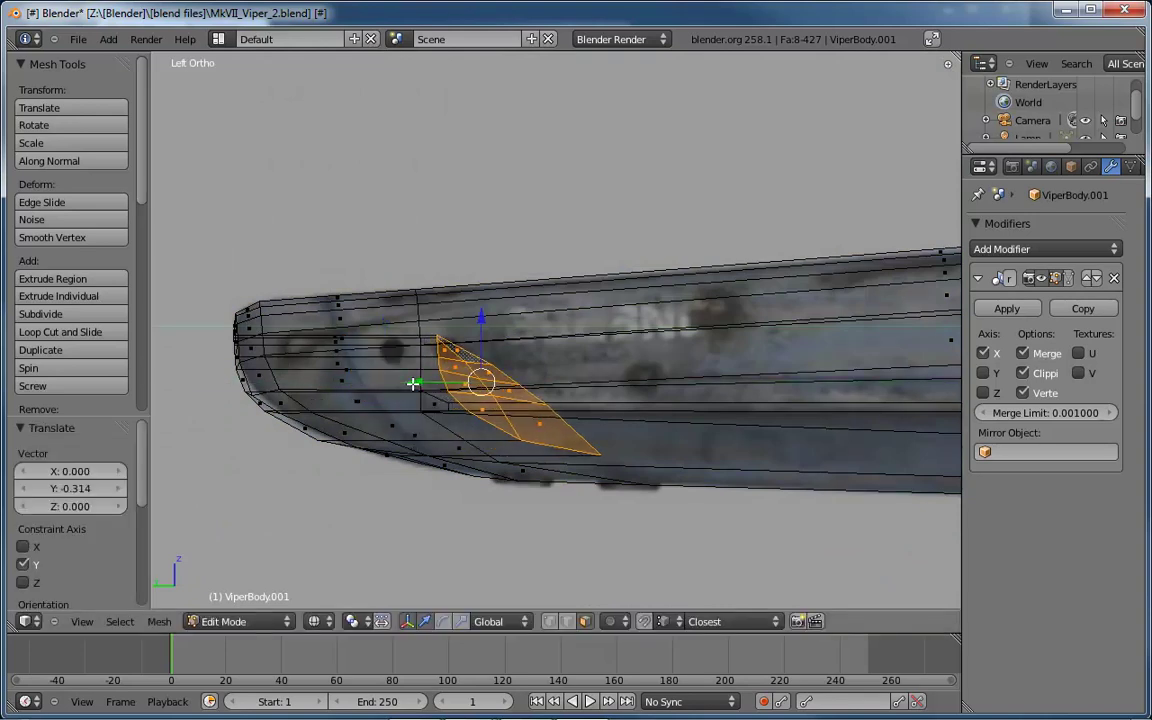
Flatten the eight cap faces by scaling them to about 0.030 along the global Y axis
{"action": "key", "text": "s"}
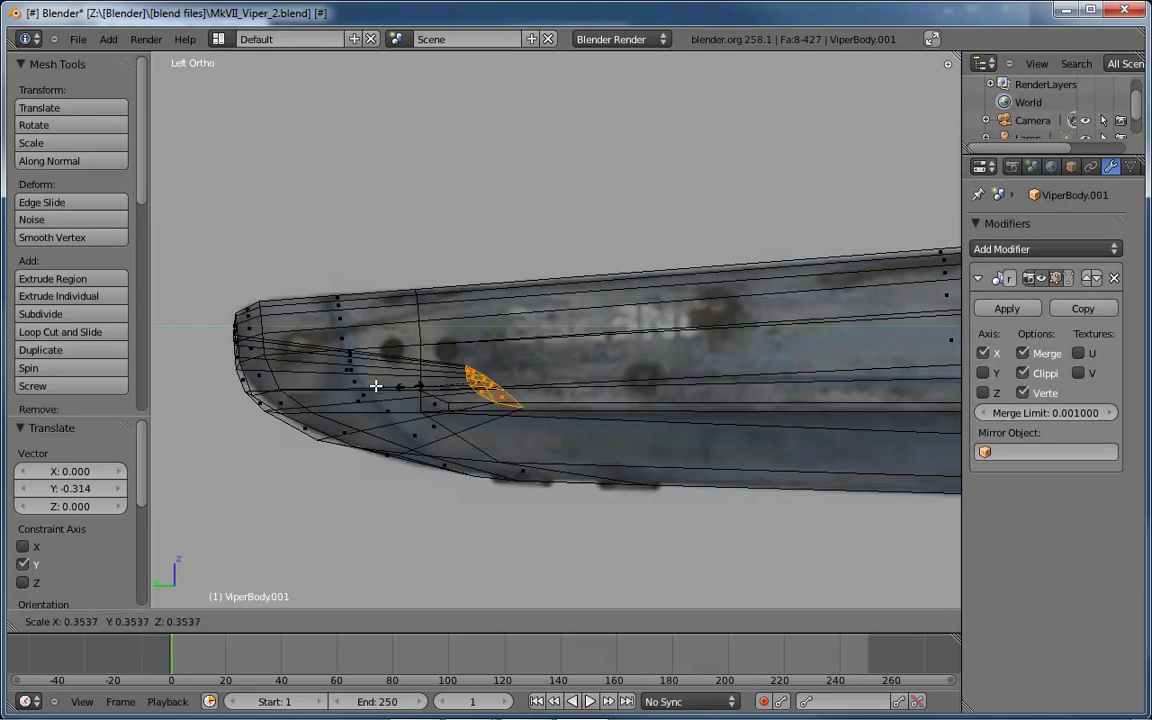
{"action": "key", "text": "y"}
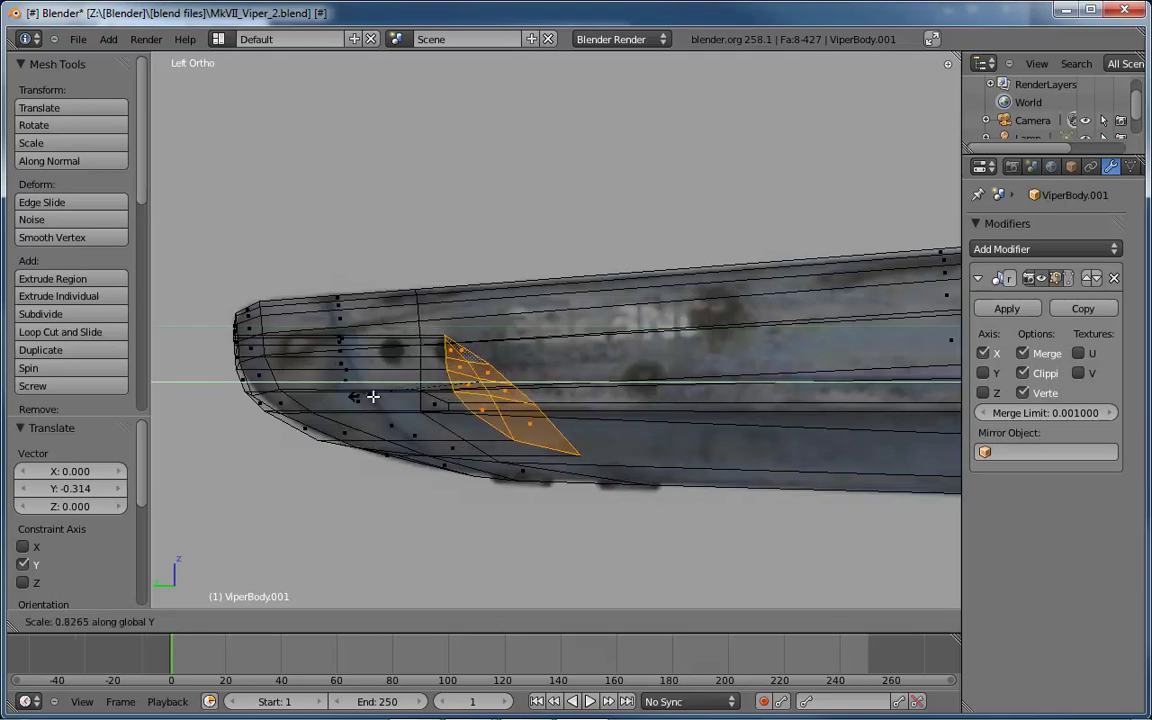
{"action": "left_click", "coordinate": [479, 390]}
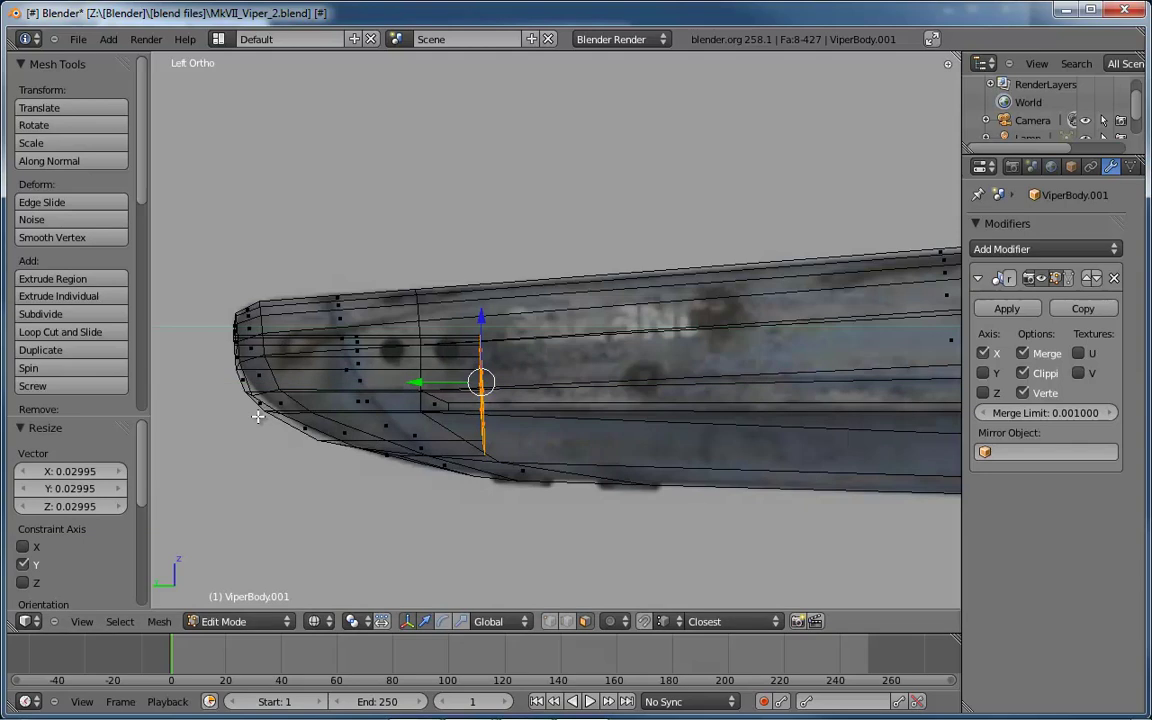
Flatten the selected nose cap faces further by scaling about 0.046 along global Y, and move them about 0.096 in Y
{"action": "key", "text": "s"}
{"action": "key", "text": "y"}
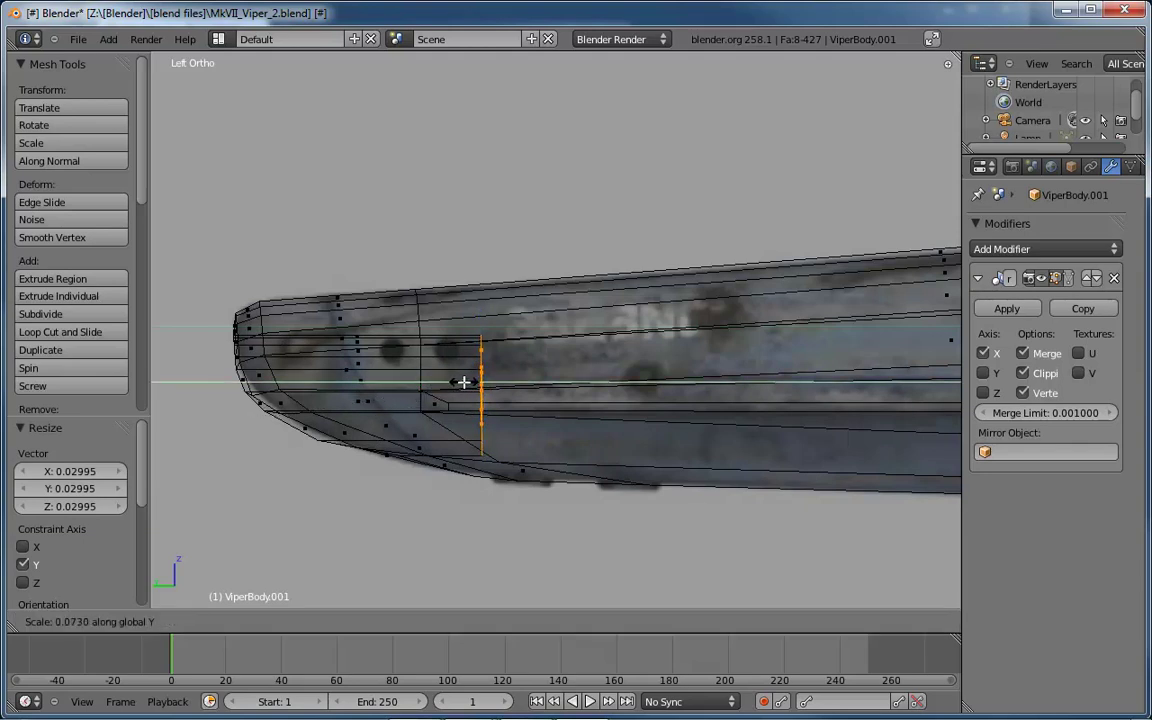
{"action": "left_click", "coordinate": [469, 382]}
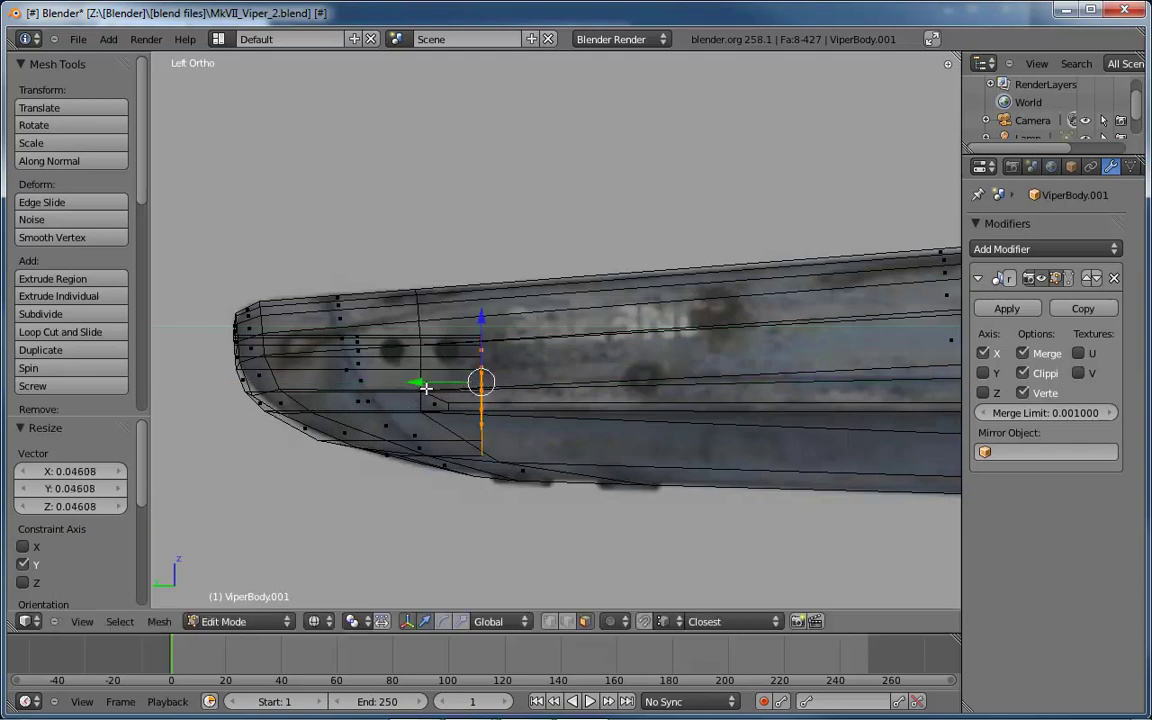
{"action": "left_click_drag", "start_coordinate": [421, 382], "coordinate": [392, 383]}
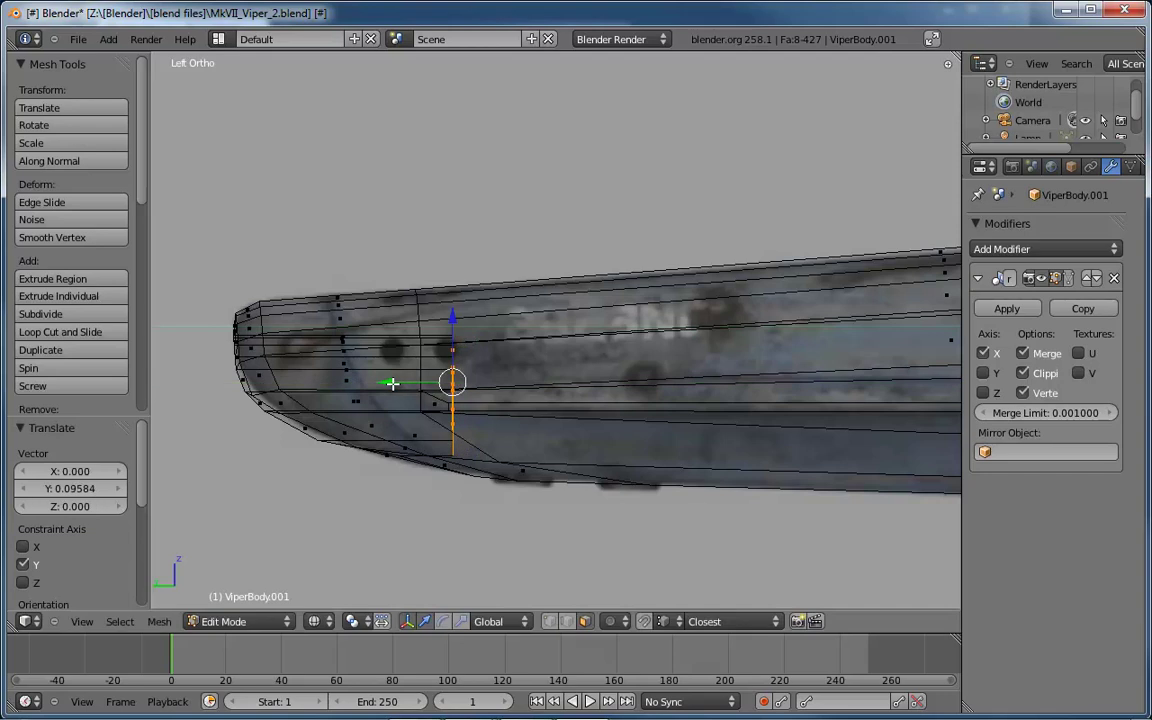
Tilt the cap faces about -37° in the side view and stretch them to about 1.282 along global Z
{"action": "key", "text": "r"}
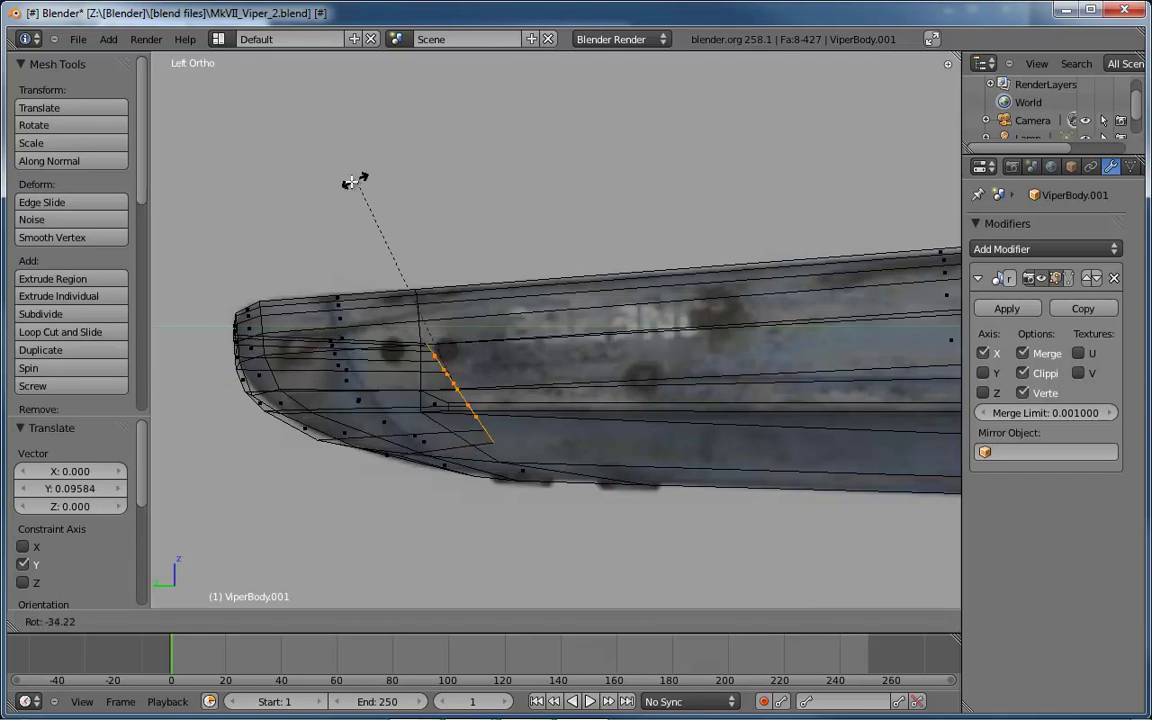
{"action": "left_click", "coordinate": [344, 183]}
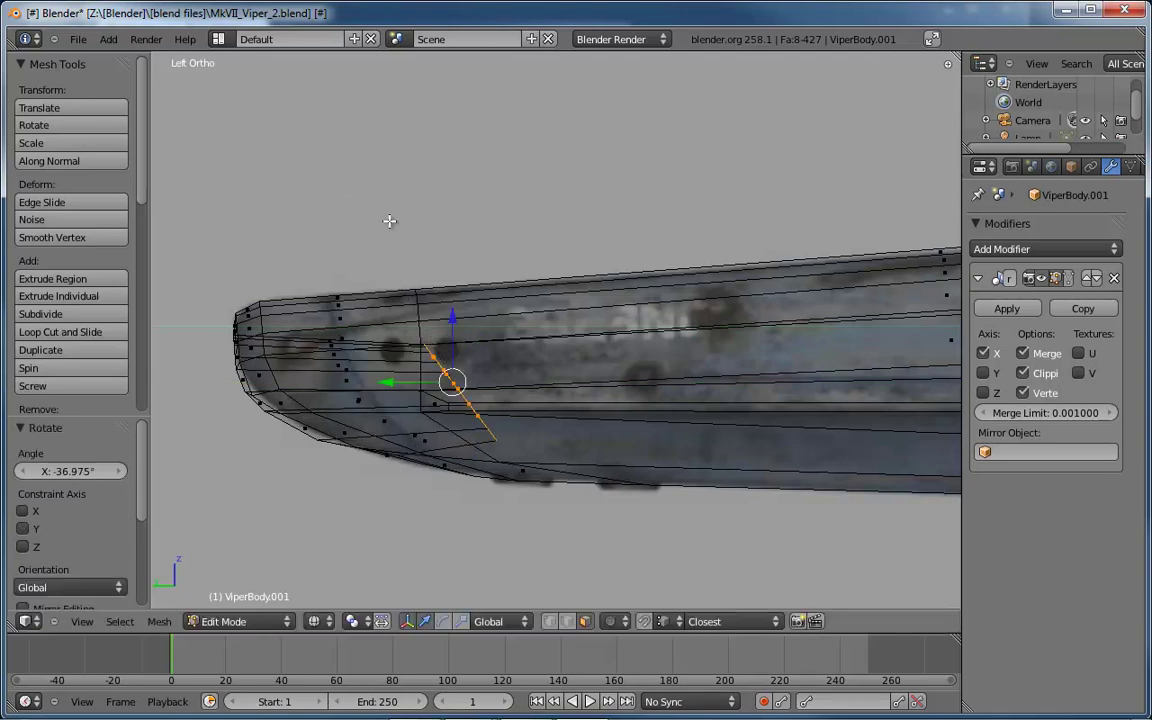
{"action": "key", "text": "s"}
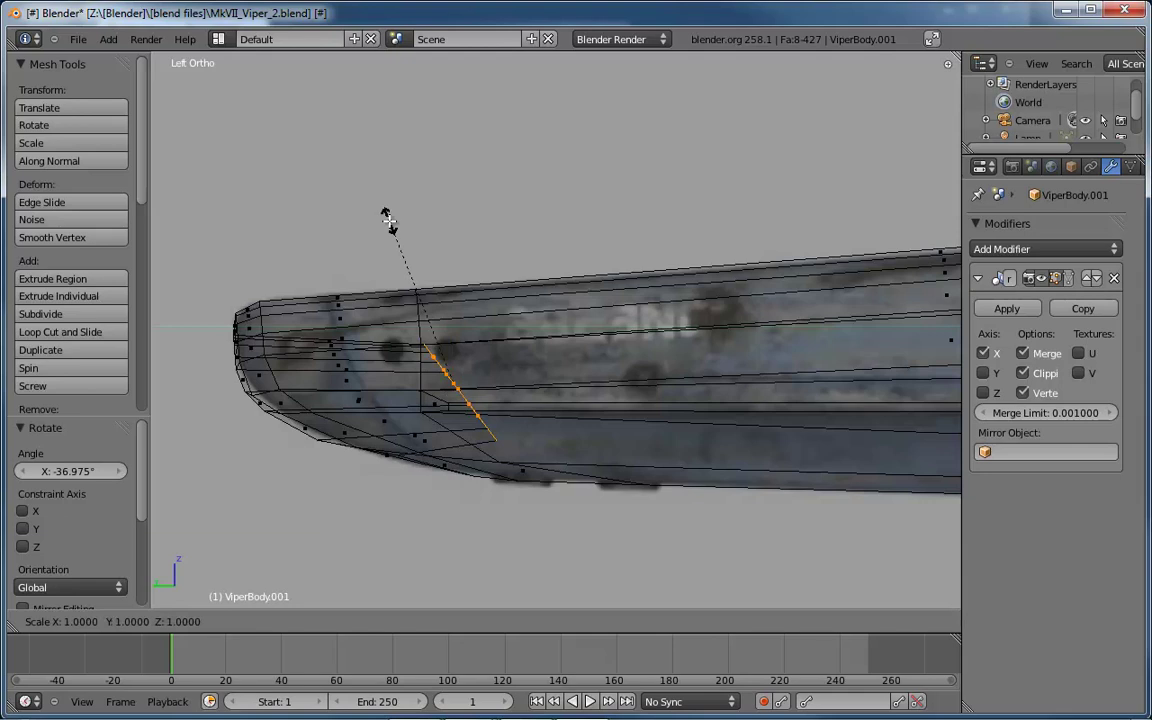
{"action": "key", "text": "z"}
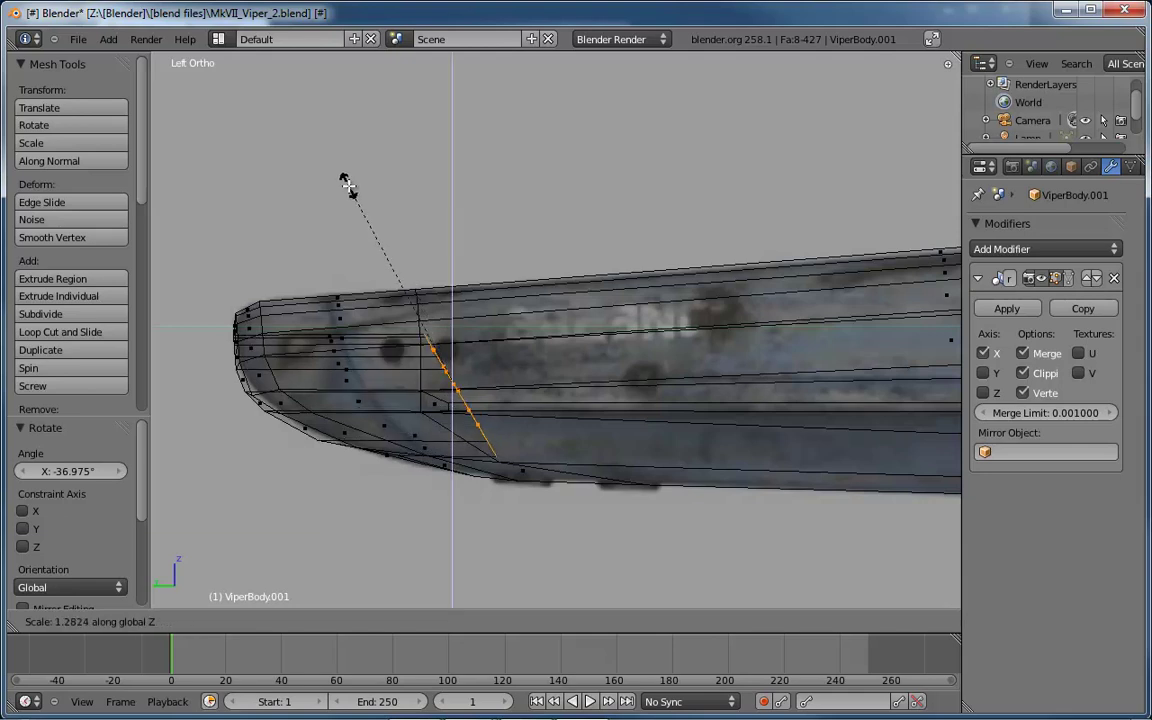
{"action": "left_click", "coordinate": [344, 183]}
Switch to solid shading and move the tilted cap faces about 0.285 along global Y towards the nose tip
{"action": "mouse_move", "coordinate": [344, 183]}
{"action": "middle_mouse_down"}
{"action": "mouse_move", "coordinate": [738, 267]}
{"action": "mouse_move", "coordinate": [764, 290]}
{"action": "mouse_move", "coordinate": [655, 314]}
{"action": "mouse_move", "coordinate": [653, 337]}
{"action": "mouse_move", "coordinate": [753, 342]}
{"action": "mouse_move", "coordinate": [668, 334]}
{"action": "mouse_move", "coordinate": [703, 353]}
{"action": "mouse_move", "coordinate": [671, 350]}
{"action": "mouse_move", "coordinate": [707, 306]}
{"action": "mouse_move", "coordinate": [697, 282]}
{"action": "middle_mouse_up"}
{"action": "key", "text": "z"}
{"action": "key", "text": "g"}
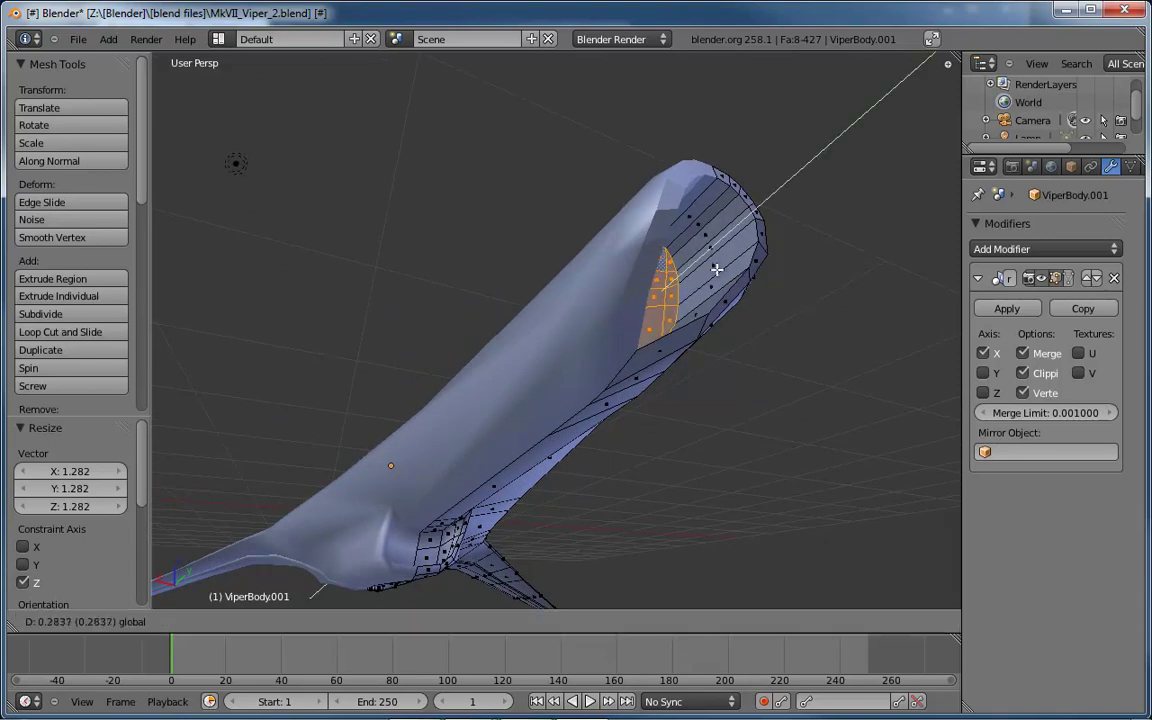
{"action": "left_click", "coordinate": [721, 266]}
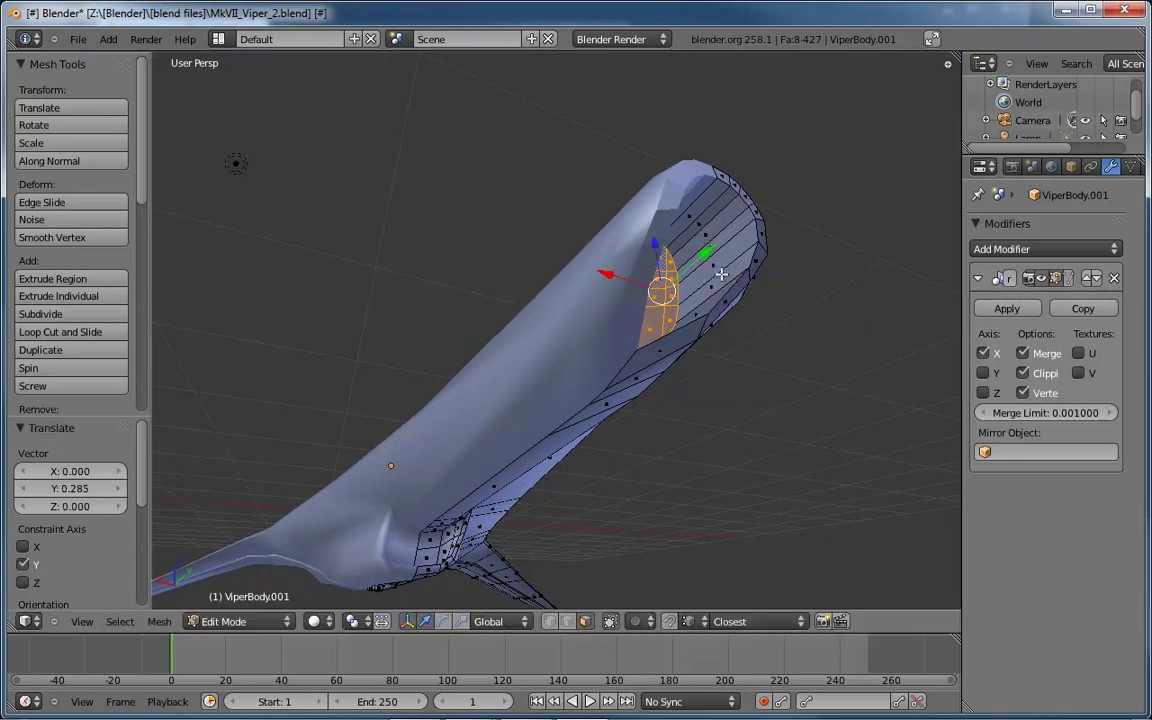
{"action": "middle_click_drag", "start_coordinate": [721, 266], "coordinate": [607, 341]}
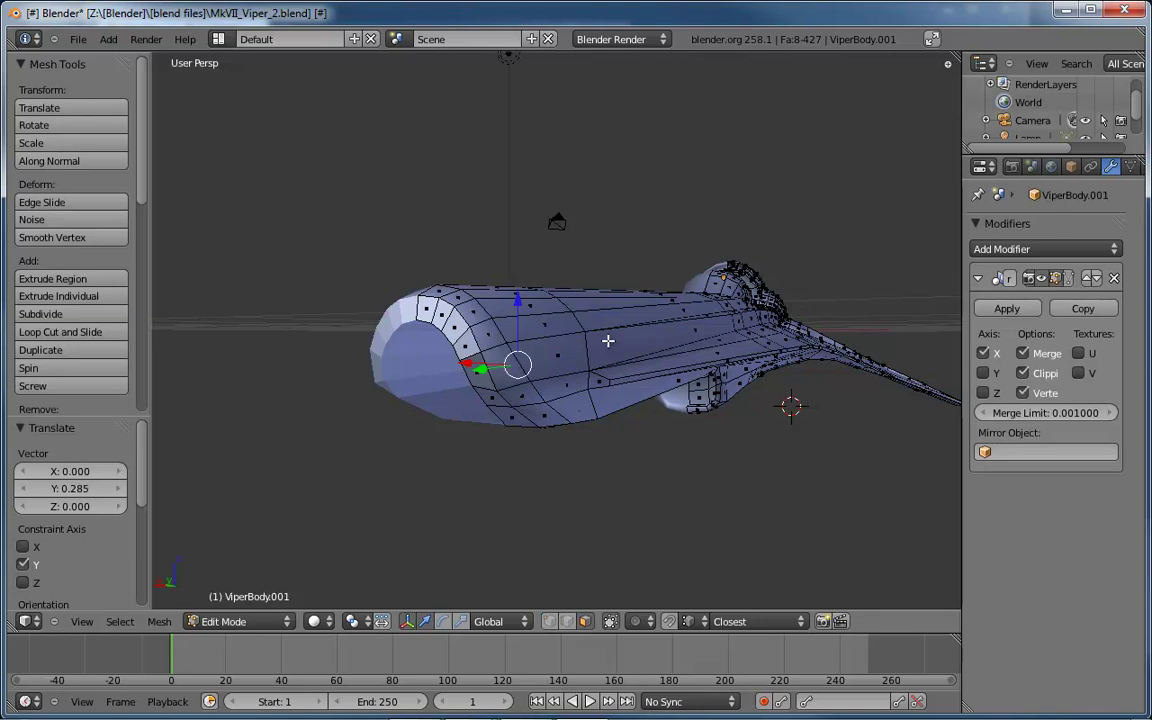
In edge selection mode, select the underside centreline edge just behind the nose opening and move it about 0.212 along global Y
{"action": "middle_click_drag", "start_coordinate": [502, 356], "coordinate": [654, 293]}
{"action": "key", "text": "ctrl+Tab"}
{"action": "left_click", "coordinate": [553, 316]}
{"action": "right_click", "coordinate": [555, 335]}
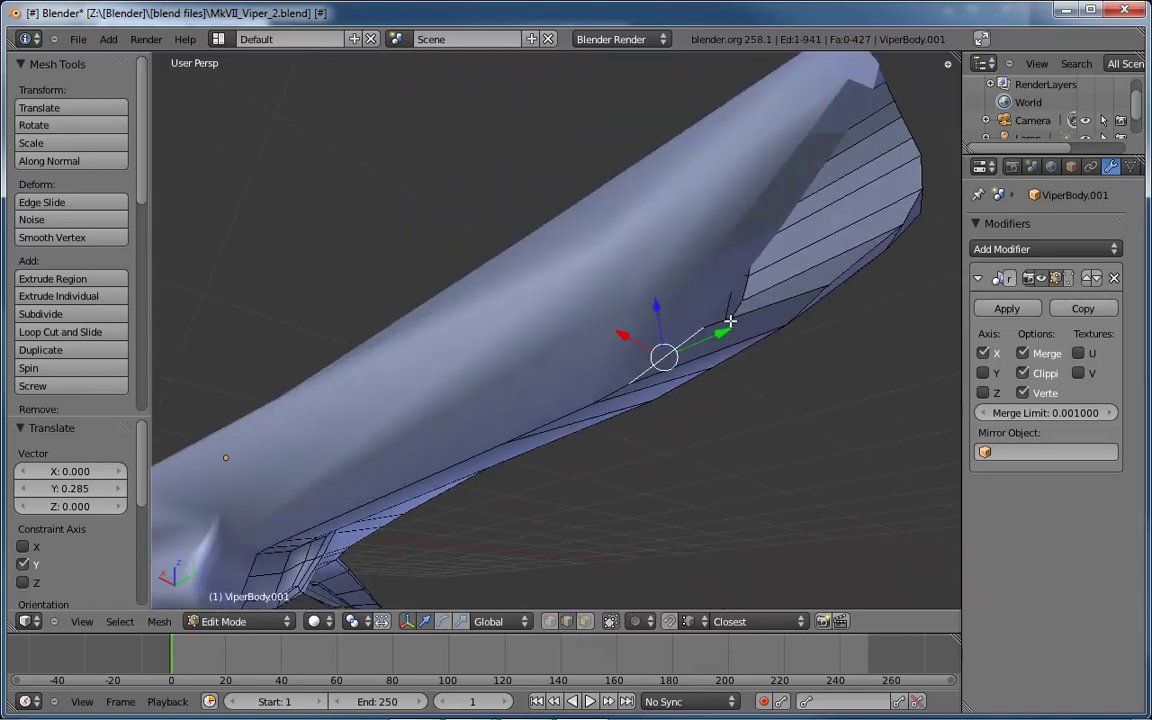
{"action": "key", "text": "g"}
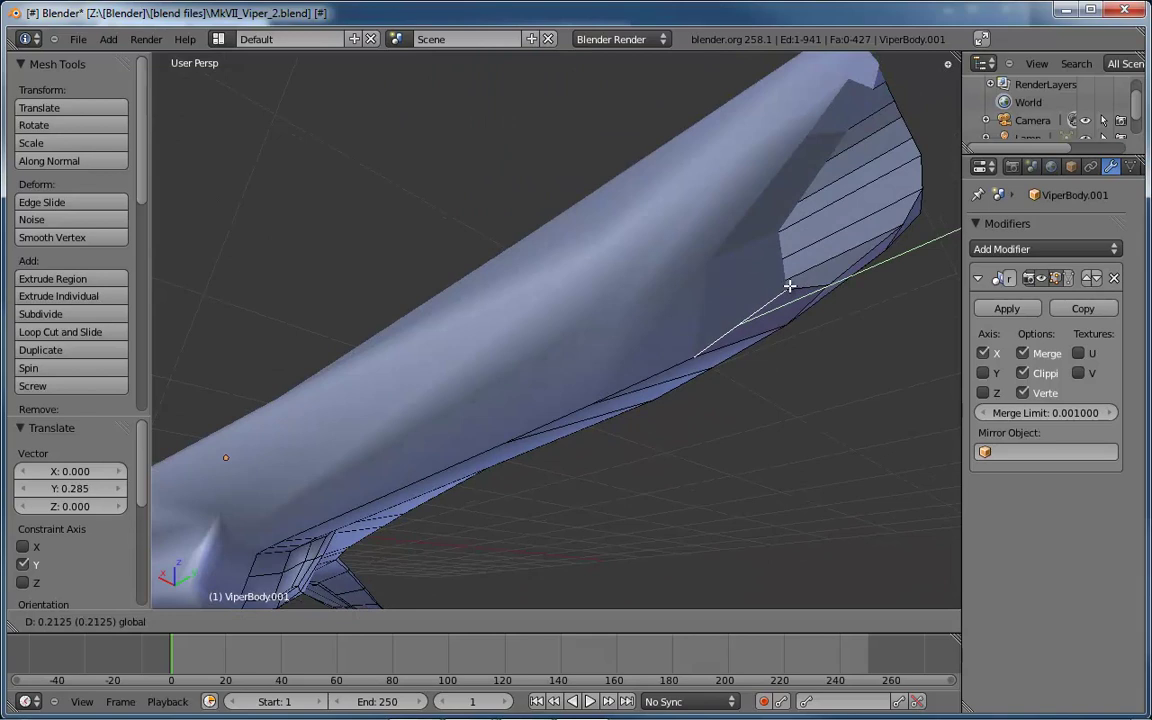
{"action": "left_click", "coordinate": [789, 285]}
Bring up the mesh select mode choices with the underside of the nose in view
{"action": "middle_click_drag", "start_coordinate": [789, 285], "coordinate": [708, 330]}
{"action": "key", "text": "ctrl+Tab"}
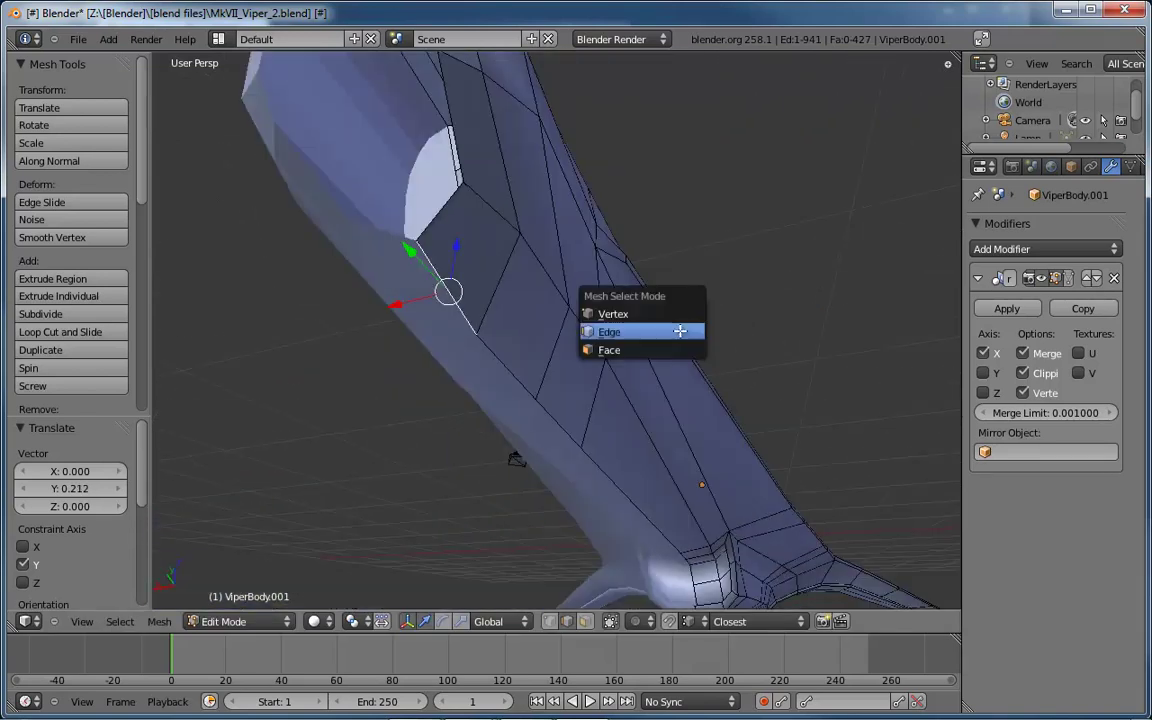
Switch to vertex selection and move the vertex on the nose's lower opening edge forward along Y by about 0.144
{"action": "left_click", "coordinate": [640, 311]}
{"action": "right_click", "coordinate": [474, 329]}
{"action": "middle_click_drag", "start_coordinate": [553, 334], "coordinate": [478, 299]}
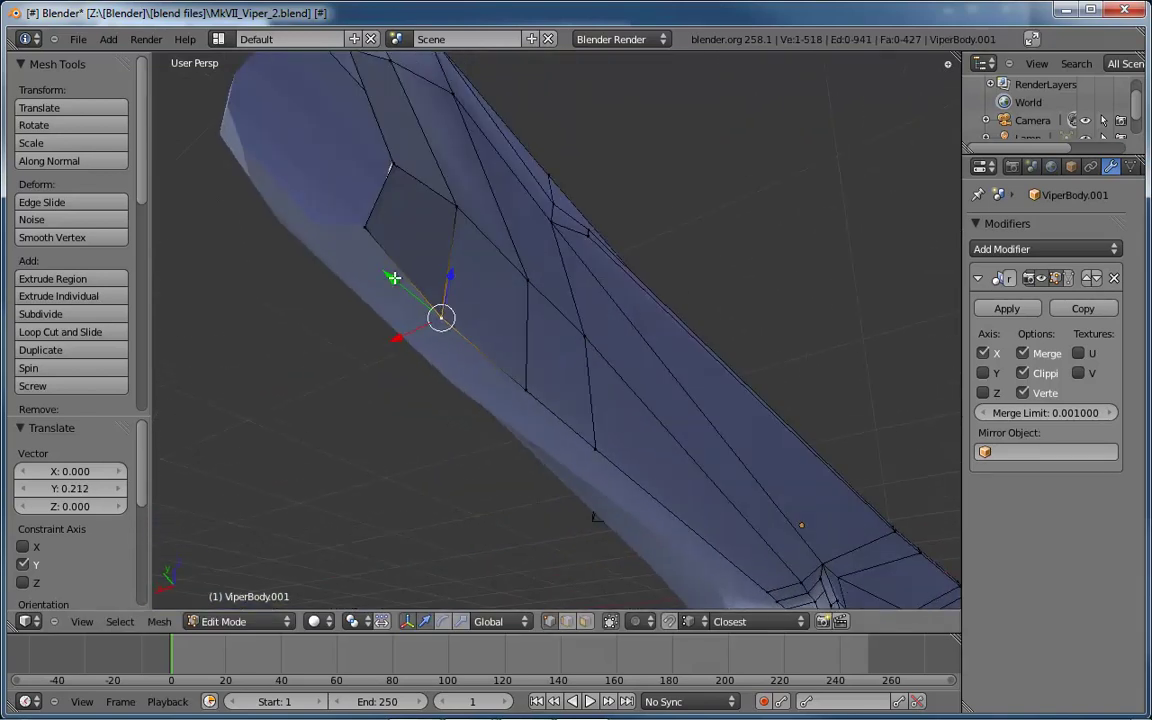
{"action": "key", "text": "g"}
{"action": "left_click", "coordinate": [347, 239]}
{"action": "middle_click_drag", "start_coordinate": [347, 239], "coordinate": [430, 312]}
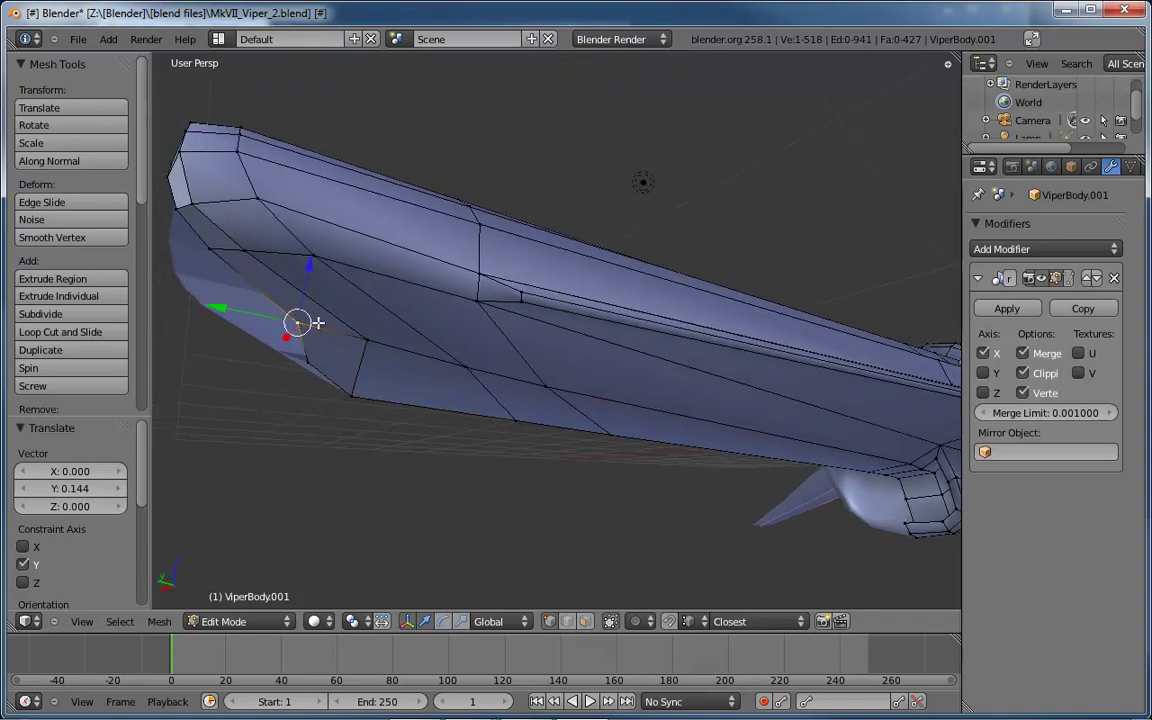
Move the selected lower nose vertex further forward along Y by about 0.044, plus another 0.11
{"action": "middle_click_drag", "start_coordinate": [318, 322], "coordinate": [374, 372]}
{"action": "key", "text": "g"}
{"action": "left_click", "coordinate": [219, 330]}
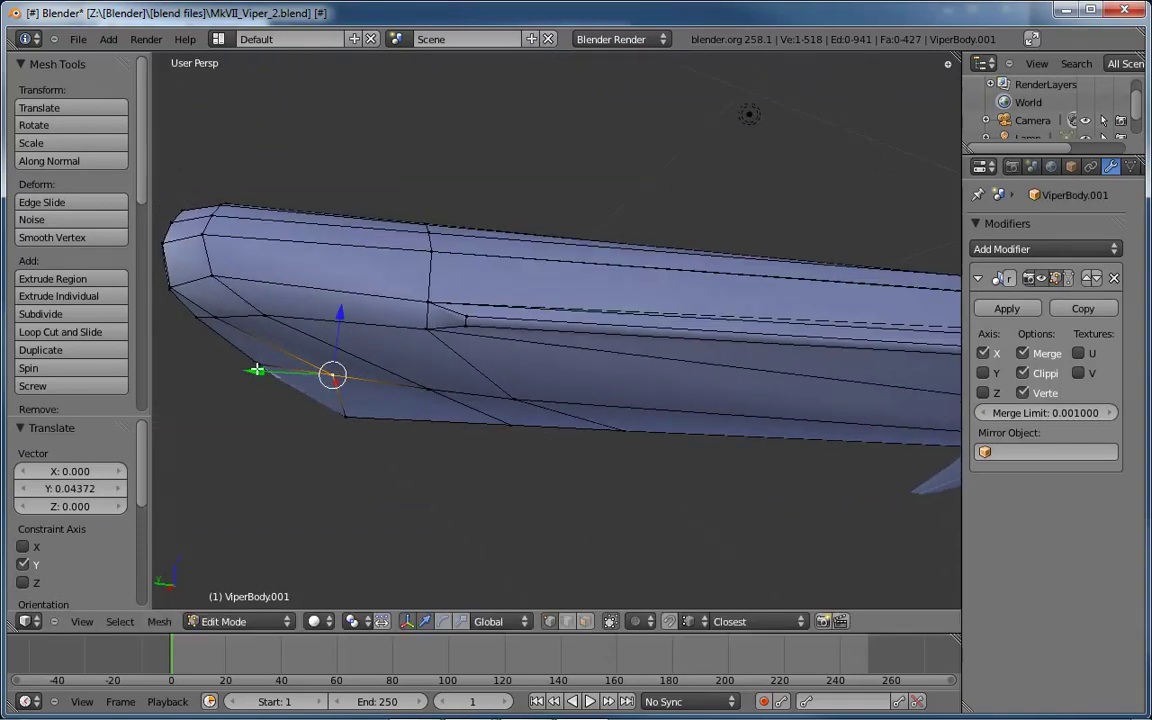
{"action": "key", "text": "g"}
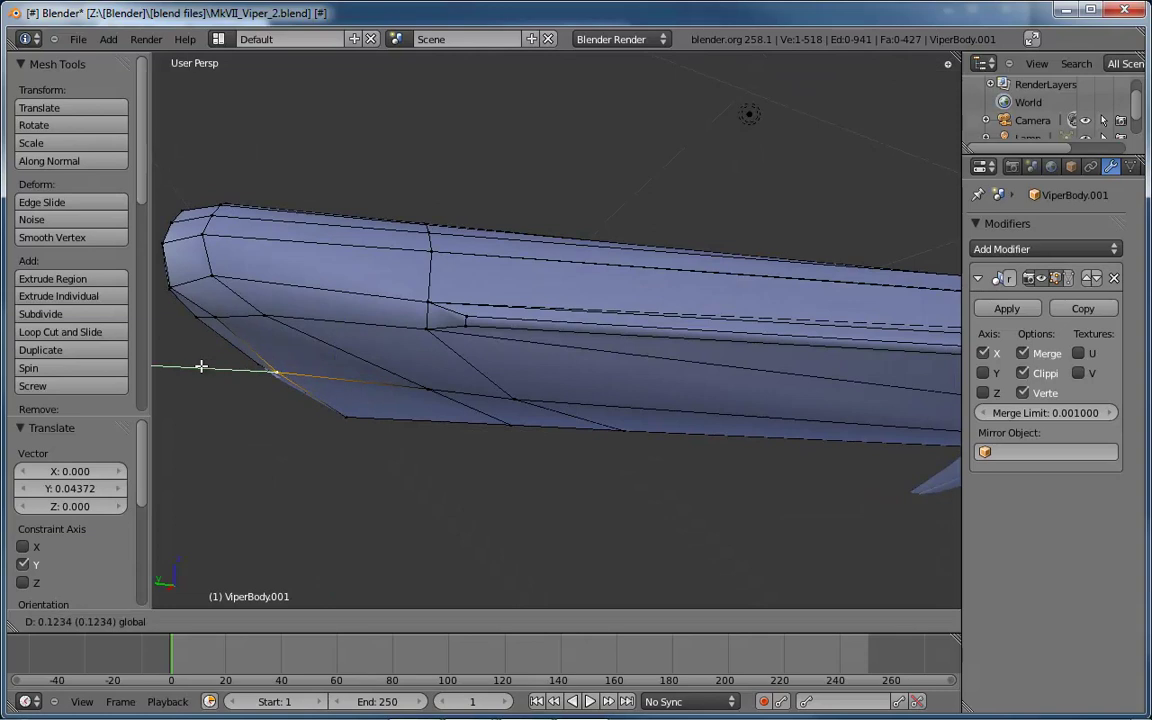
{"action": "left_click", "coordinate": [204, 366]}
In left-side wireframe view, raise the selected vertex toward the reference image's lower nose outline
{"action": "key", "text": "ctrl+KP_3"}
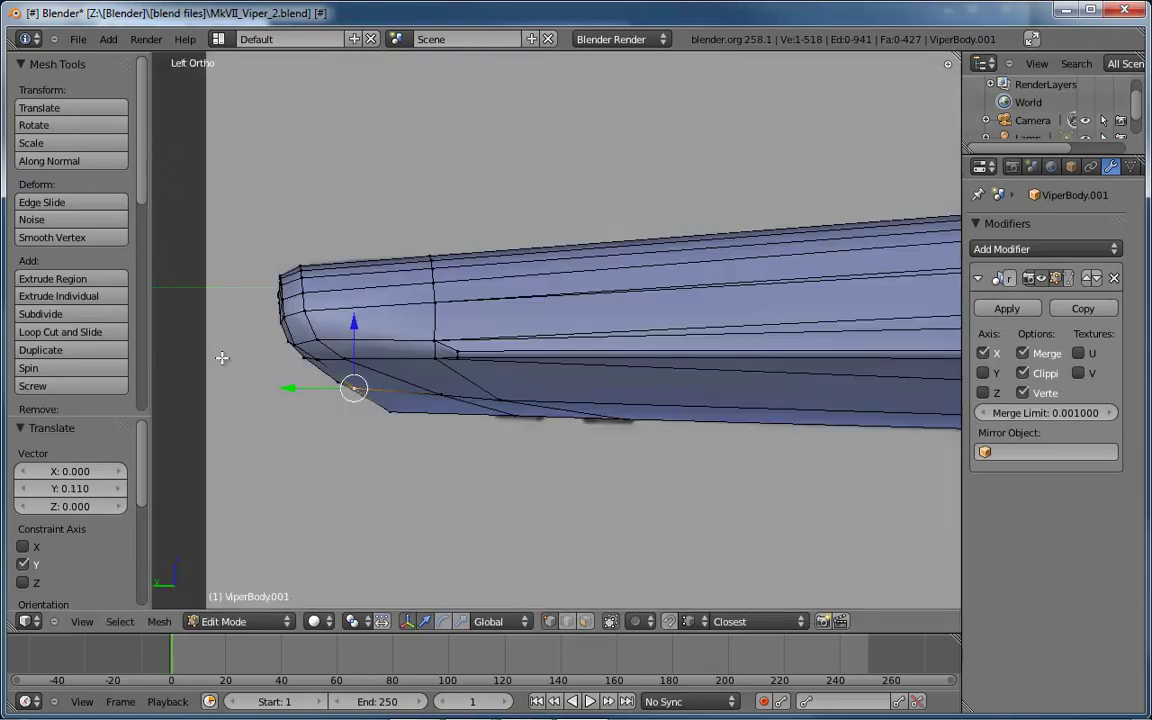
{"action": "key", "text": "alt+z"}
{"action": "scroll", "coordinate": [236, 352], "scroll_direction": "up", "scroll_amount": 4}
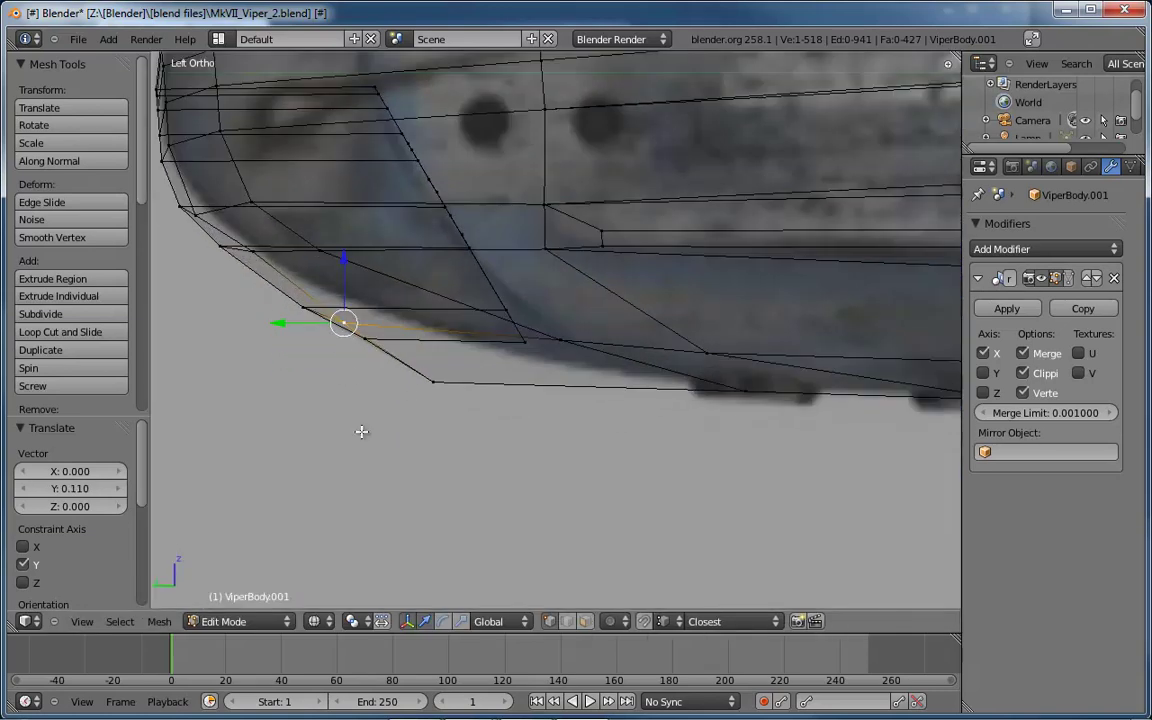
{"action": "key", "text": "g"}
{"action": "left_click", "coordinate": [351, 305]}
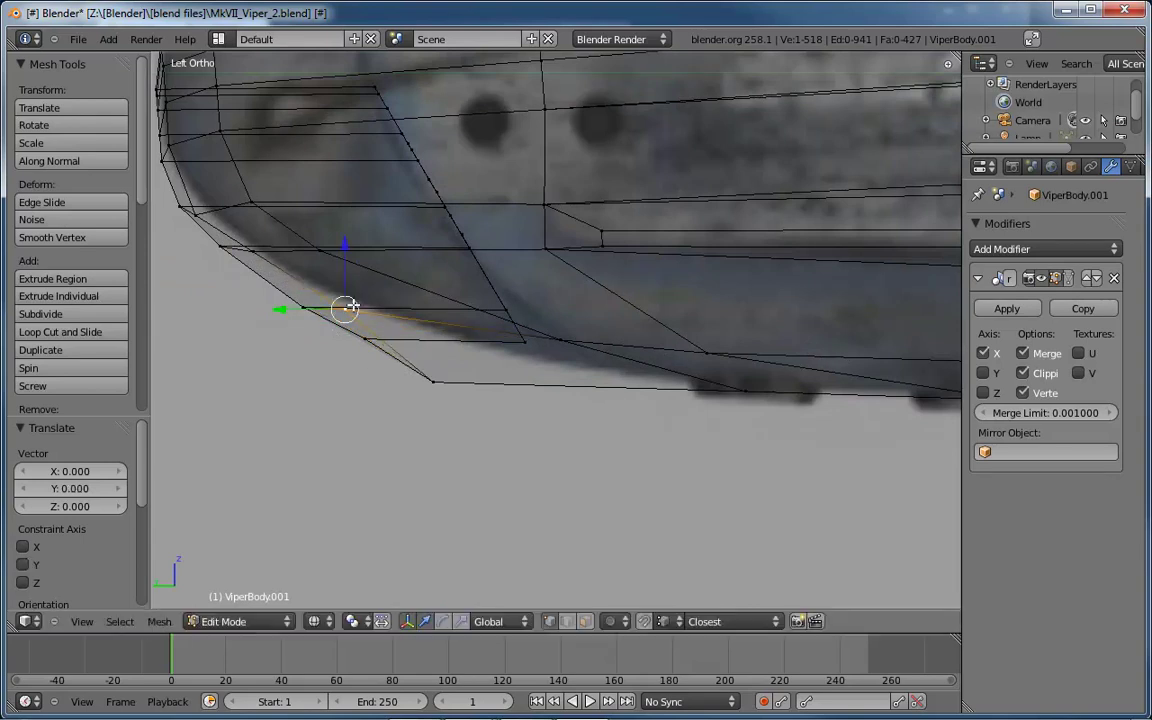
Switch to edge selection and raise two lower nose edges along Z by about 0.035 and 0.023 to follow the reference
{"action": "key", "text": "ctrl+Tab"}
{"action": "left_click", "coordinate": [339, 378]}
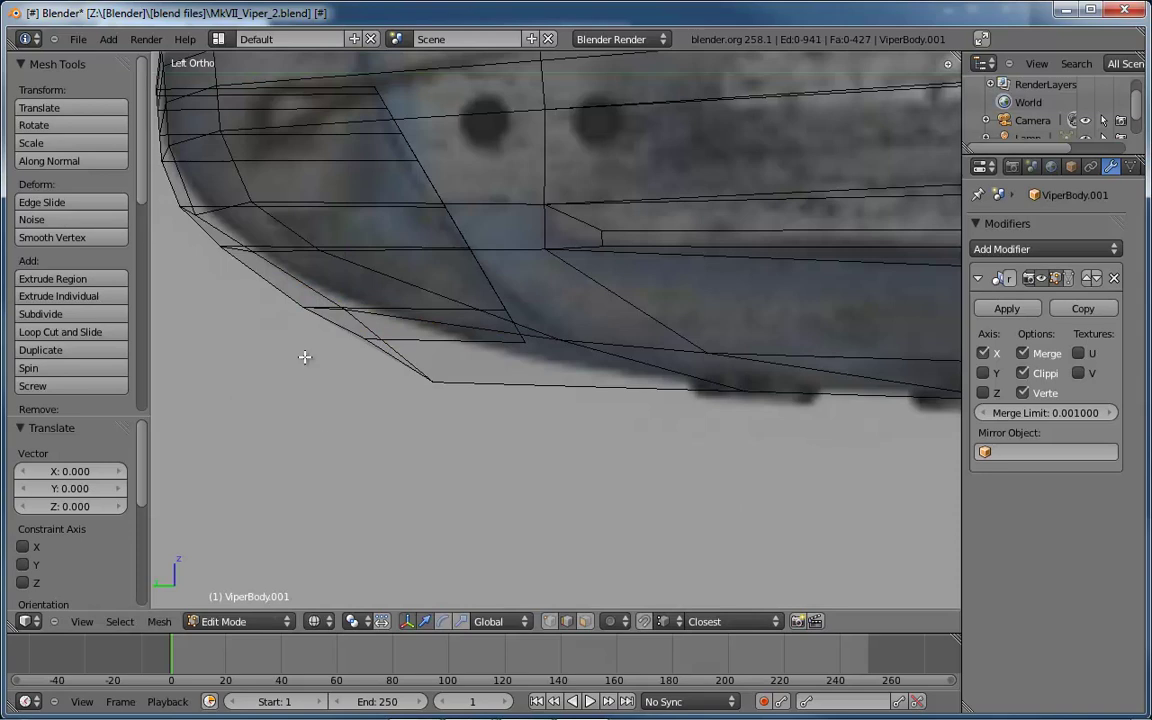
{"action": "right_click", "coordinate": [331, 310]}
{"action": "left_click_drag", "start_coordinate": [327, 252], "coordinate": [329, 230]}
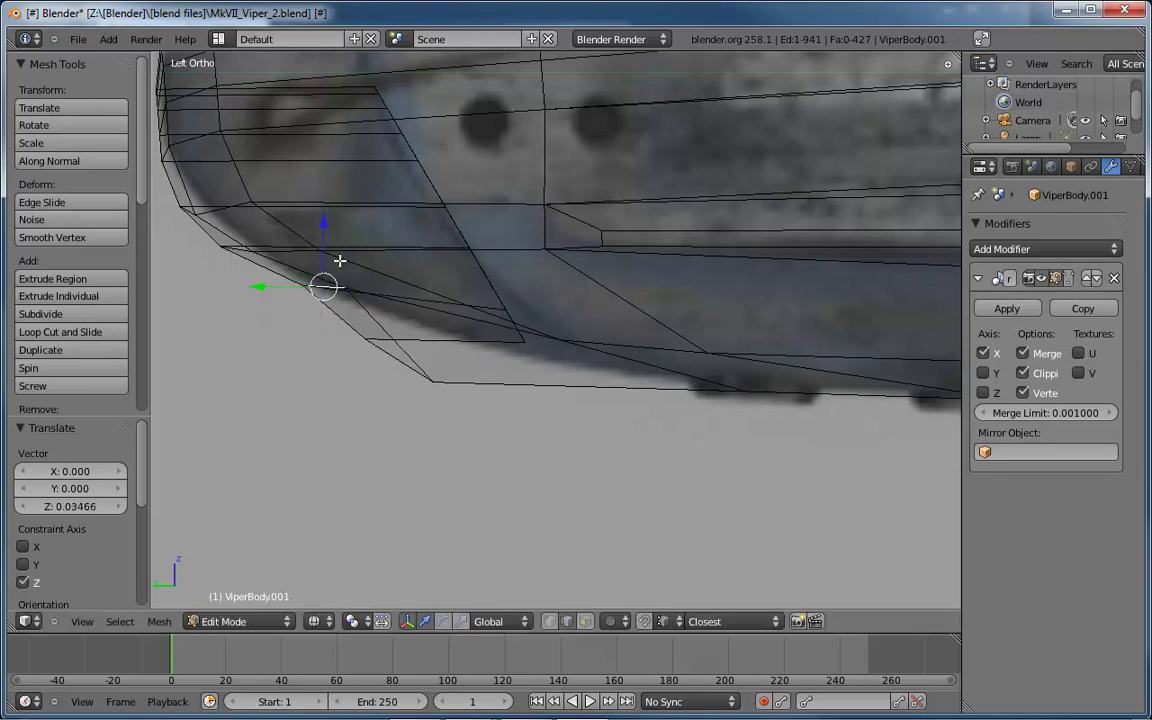
{"action": "right_click", "coordinate": [412, 340]}
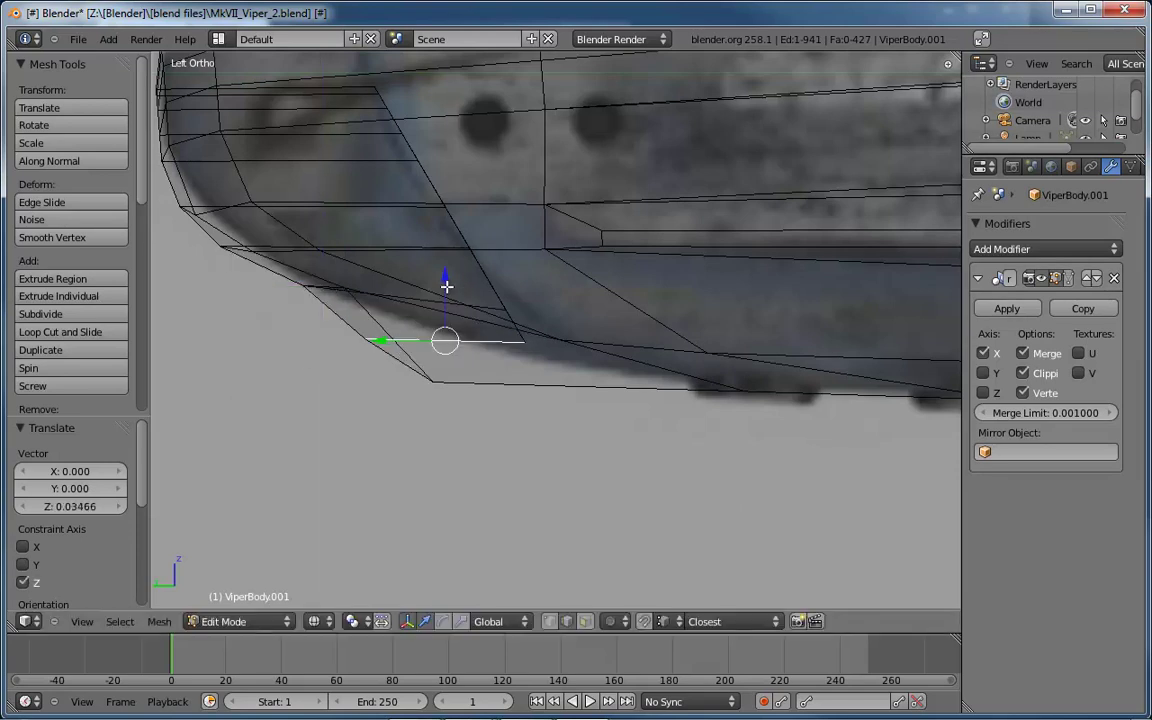
{"action": "left_click_drag", "start_coordinate": [446, 286], "coordinate": [442, 267]}
Switch to vertex selection and raise two underside nose vertices along Z by about 0.072 and 0.019 to fit the reference curve
{"action": "key", "text": "ctrl+Tab"}
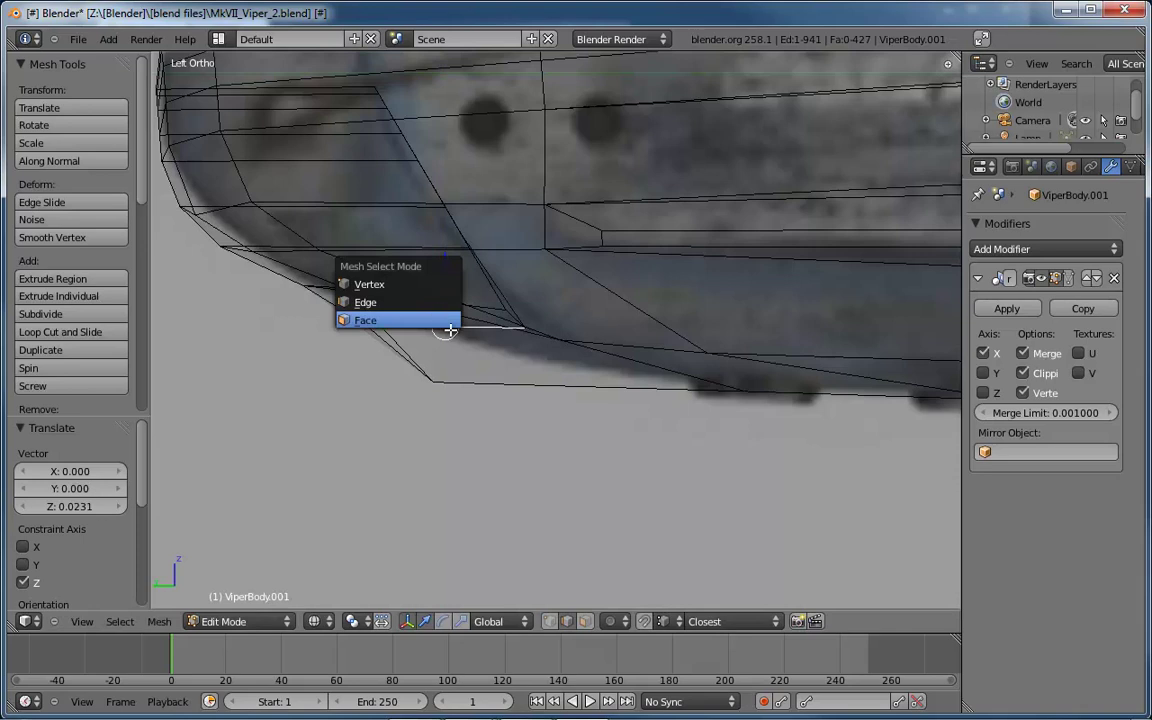
{"action": "left_click", "coordinate": [362, 283]}
{"action": "right_click", "coordinate": [425, 372]}
{"action": "left_click_drag", "start_coordinate": [432, 318], "coordinate": [437, 273]}
{"action": "right_click", "coordinate": [366, 314]}
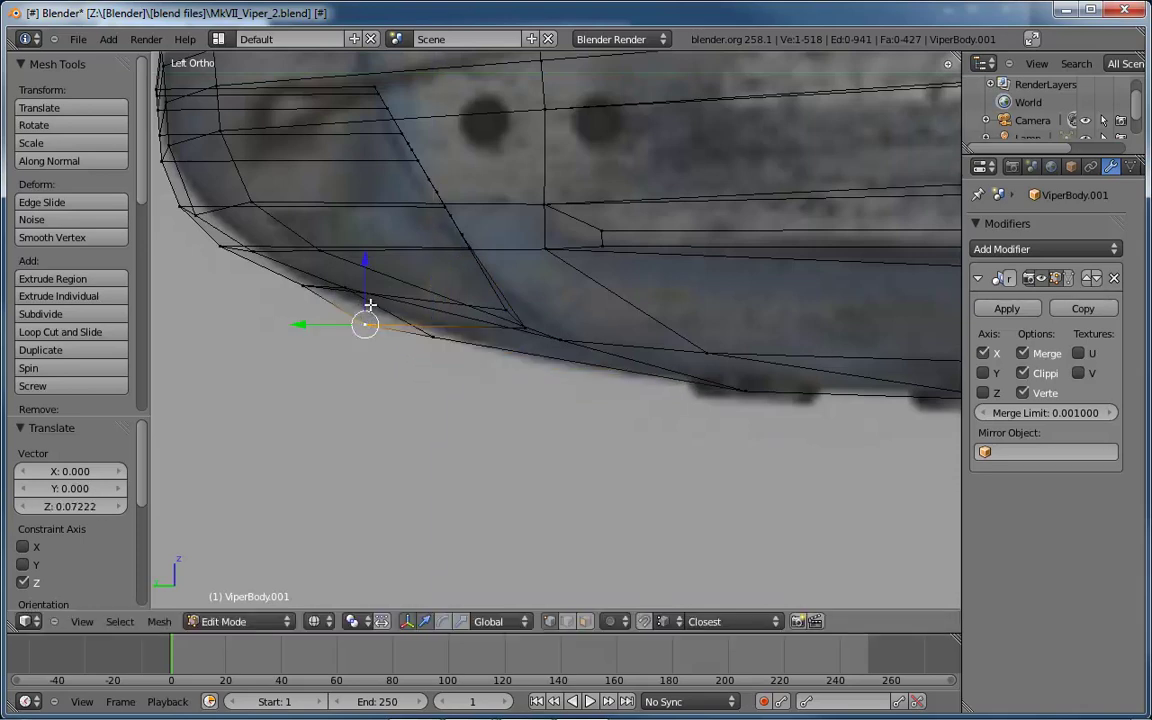
{"action": "left_click_drag", "start_coordinate": [368, 285], "coordinate": [368, 260]}
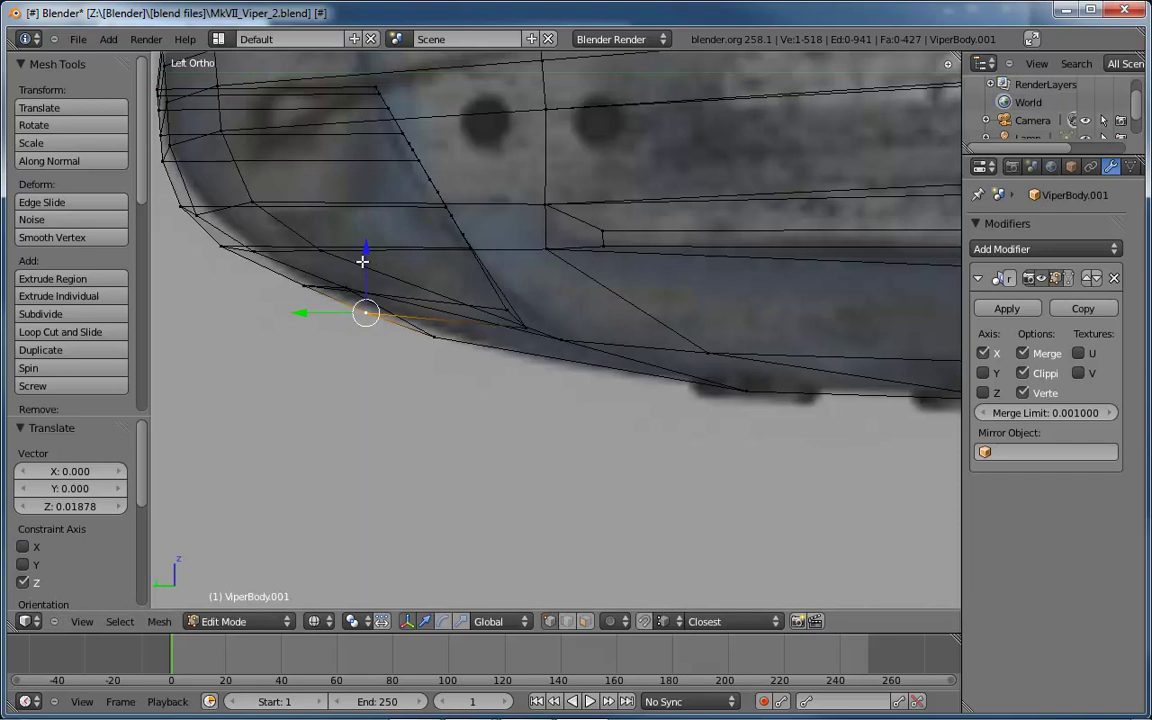
Shift the lower front nose vertices along Y by -0.026 and the three vertices below them by about -0.01
{"action": "middle_click_drag", "start_coordinate": [366, 260], "coordinate": [528, 368], "text": "shift"}
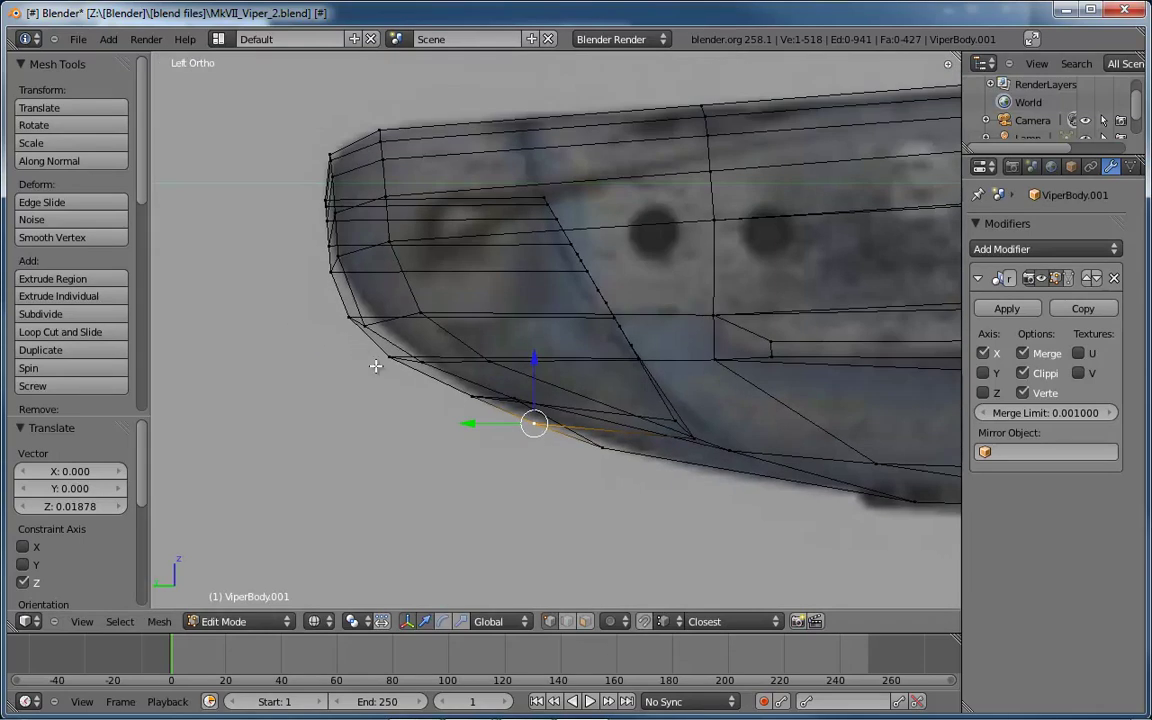
{"action": "key", "text": "a"}
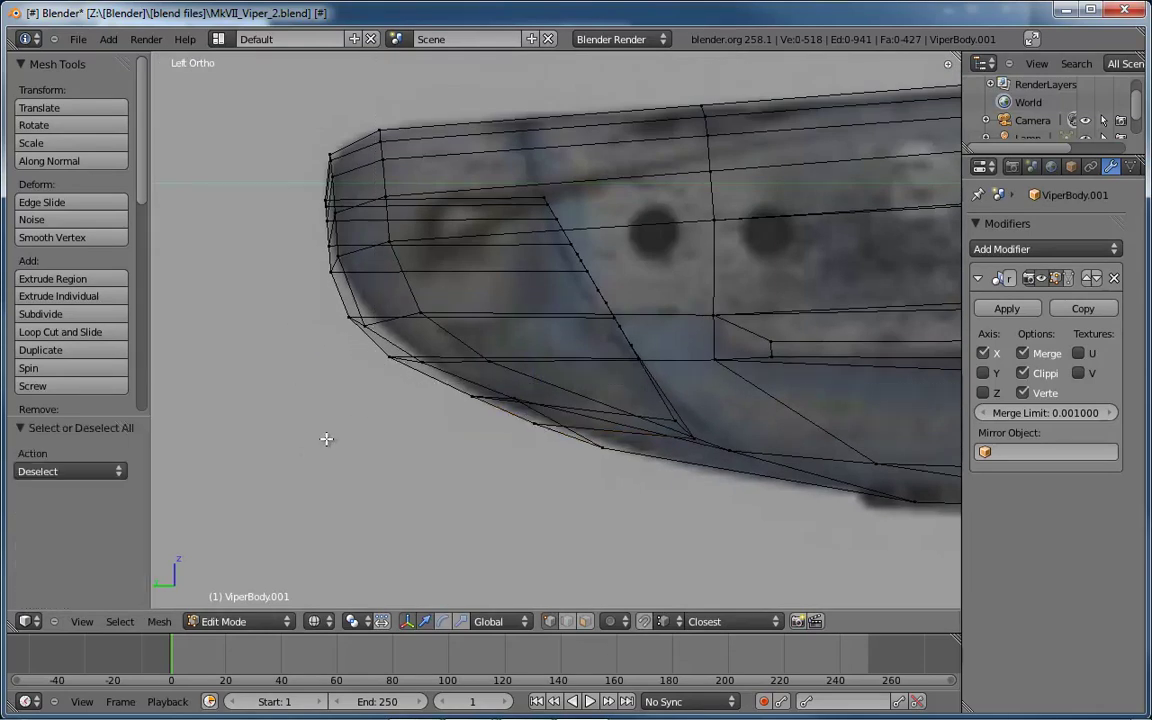
{"action": "key", "text": "b"}
{"action": "left_click_drag", "start_coordinate": [327, 436], "coordinate": [360, 360]}
{"action": "right_click", "coordinate": [455, 421]}
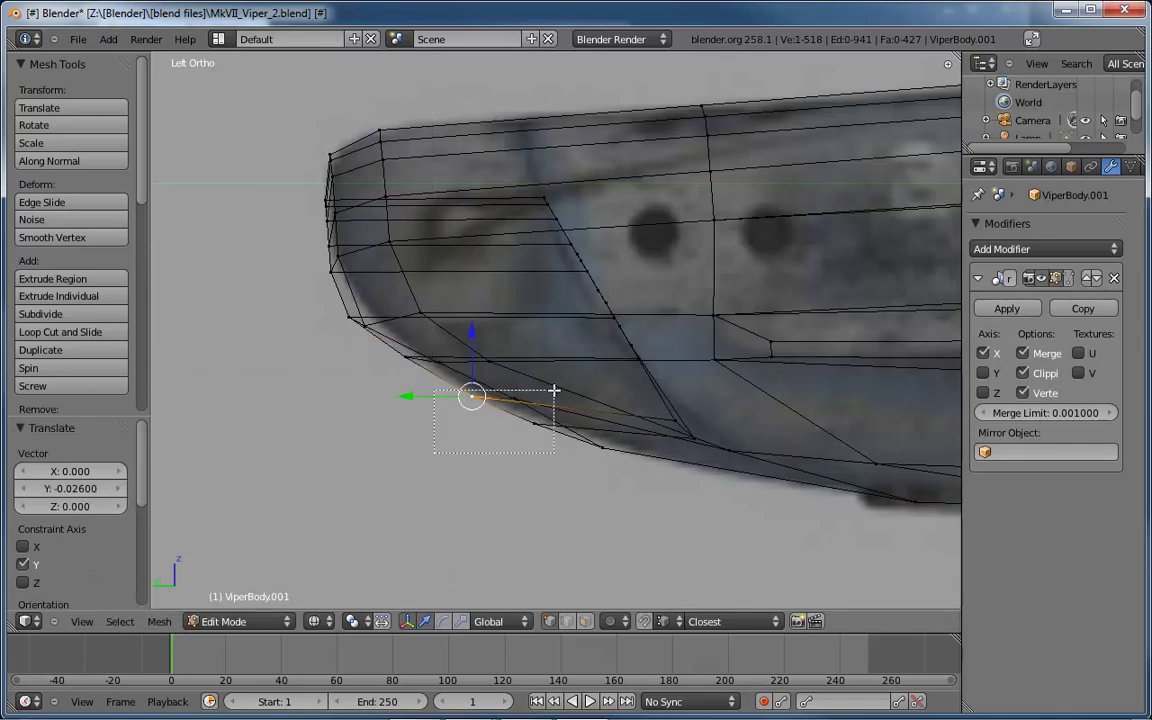
{"action": "right_click", "coordinate": [485, 413], "text": "shift"}
{"action": "left_click_drag", "start_coordinate": [442, 405], "coordinate": [450, 404]}
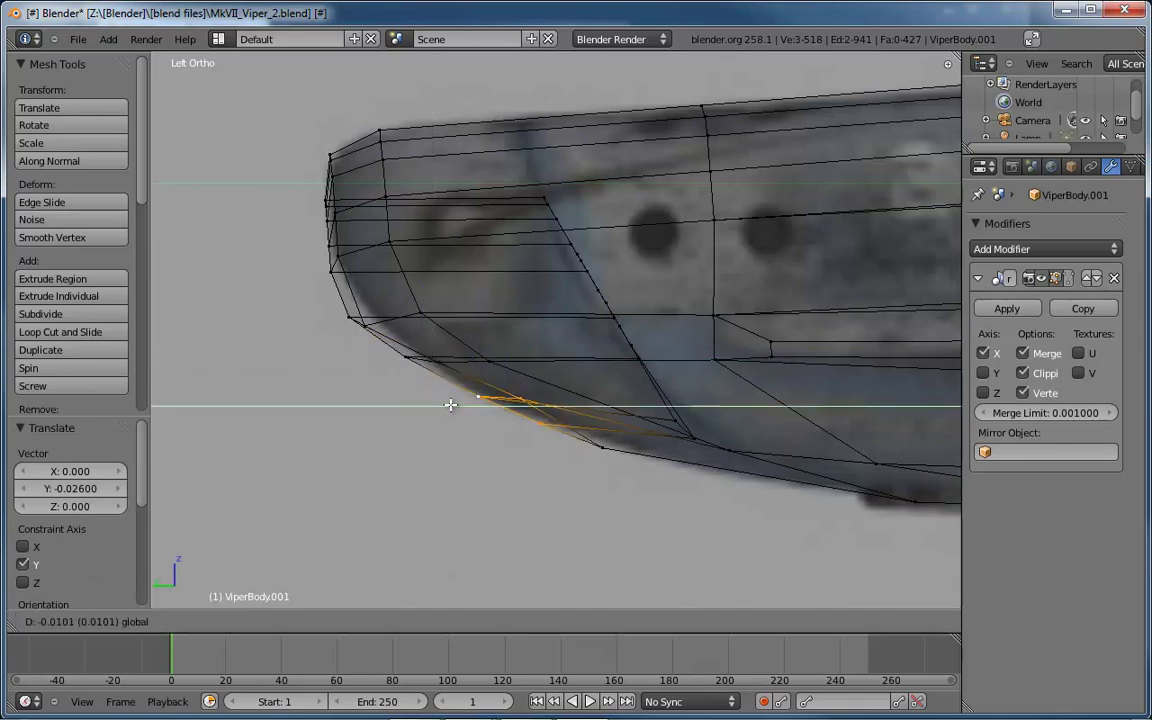
{"action": "left_click", "coordinate": [450, 404]}
Move the two vertices at the nose's lower front curve along Y by about -0.019 to match the outline
{"action": "key", "text": "a"}
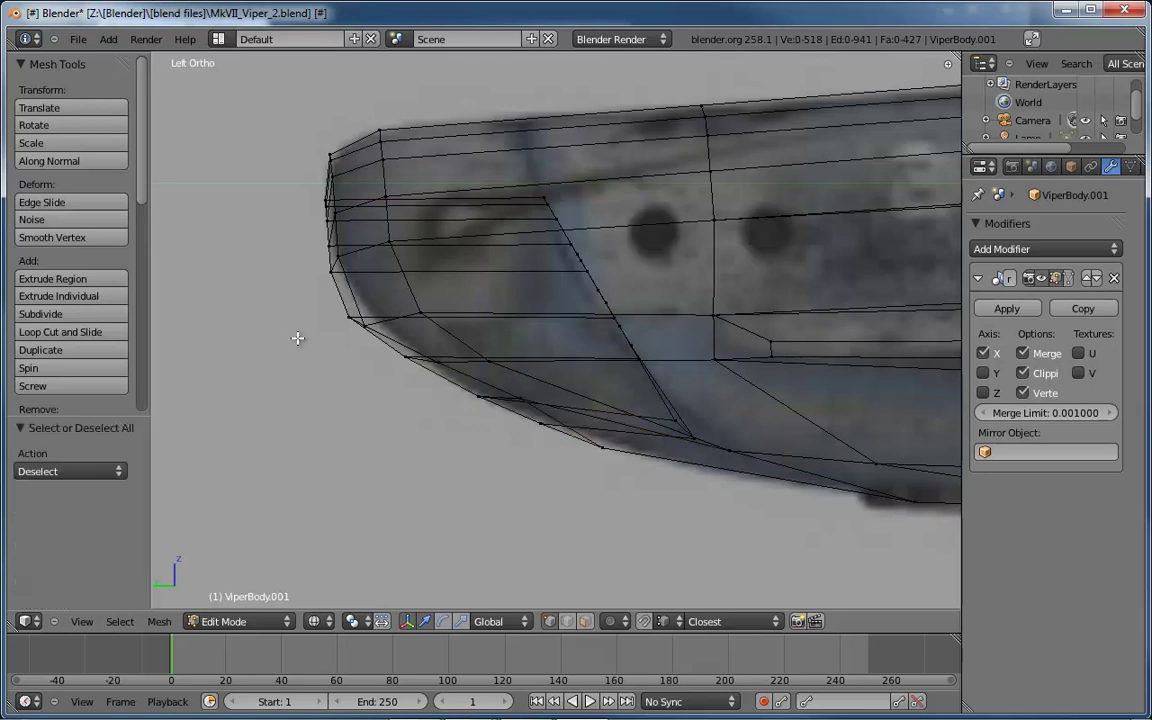
{"action": "right_click", "coordinate": [368, 322]}
{"action": "key", "text": "g"}
{"action": "key", "text": "y"}
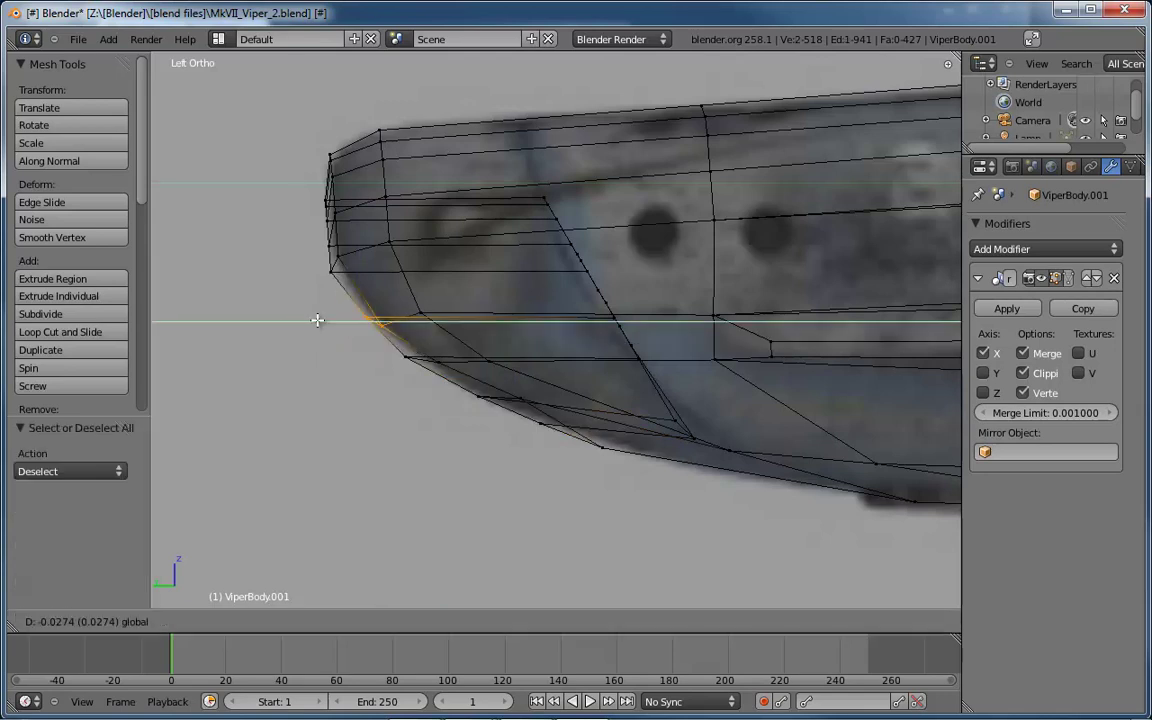
{"action": "left_click", "coordinate": [315, 320]}
Select all vertices at the nose's front tip and move them along Y by about -0.006
{"action": "right_click", "coordinate": [305, 287]}
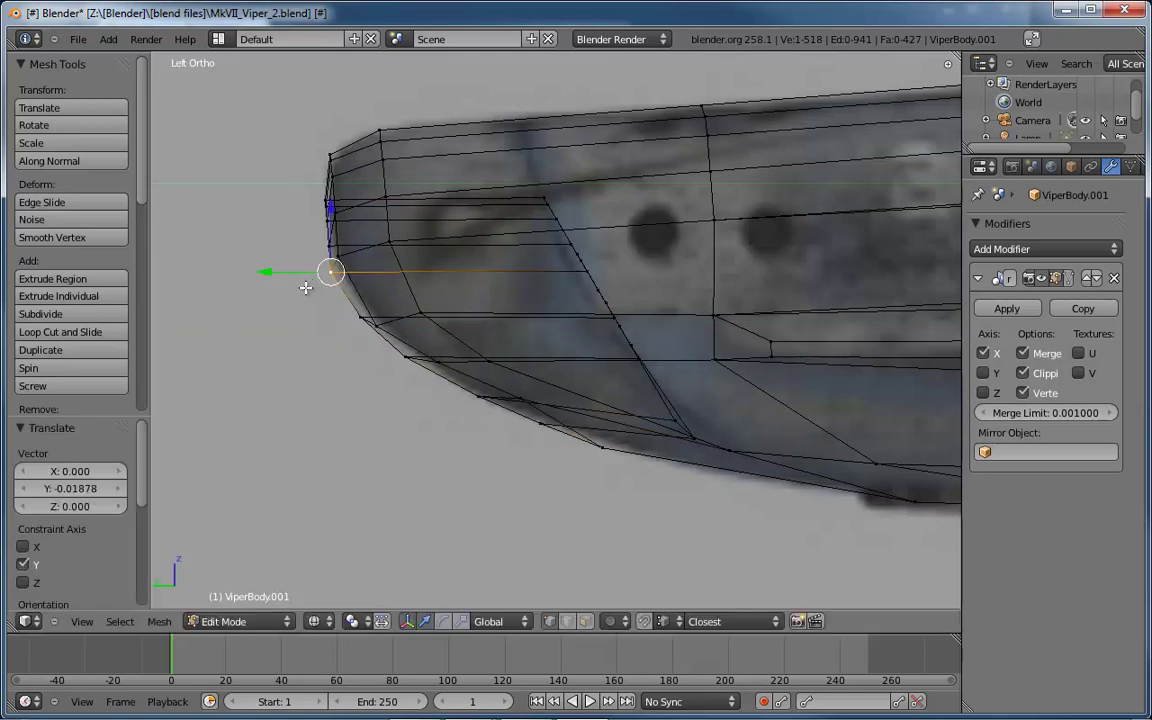
{"action": "key", "text": "a"}
{"action": "key", "text": "b"}
{"action": "left_click_drag", "start_coordinate": [300, 285], "coordinate": [340, 123]}
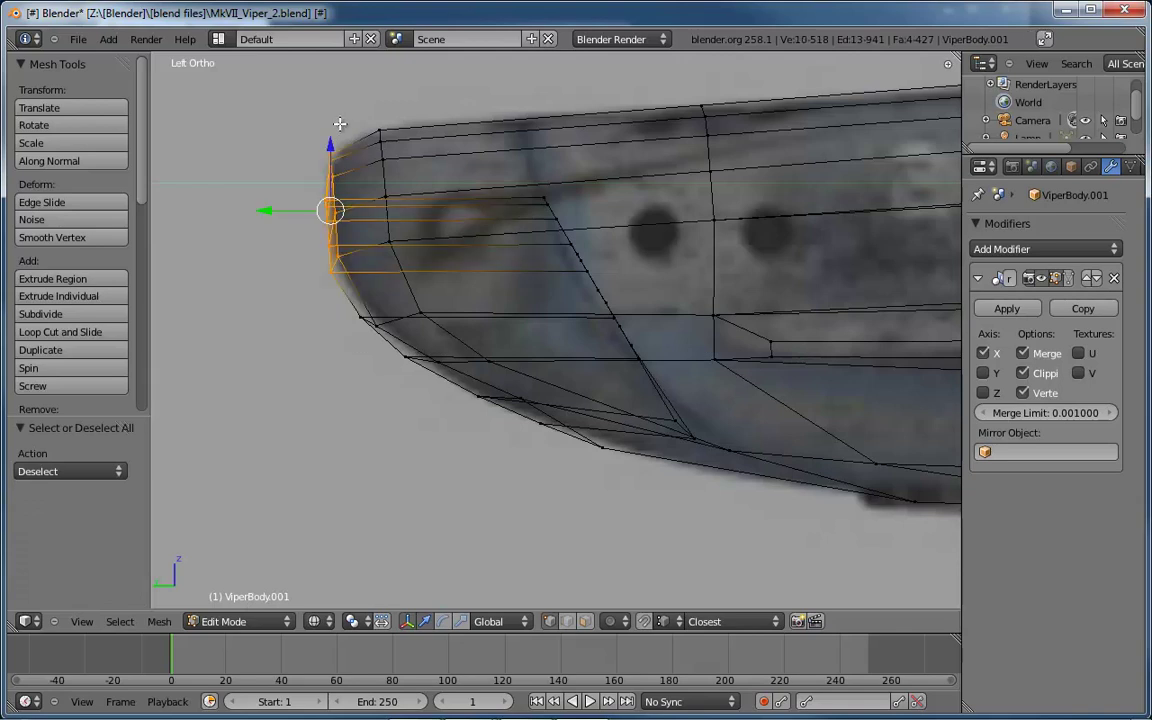
{"action": "key", "text": "g"}
{"action": "key", "text": "y"}
{"action": "left_click", "coordinate": [271, 211]}
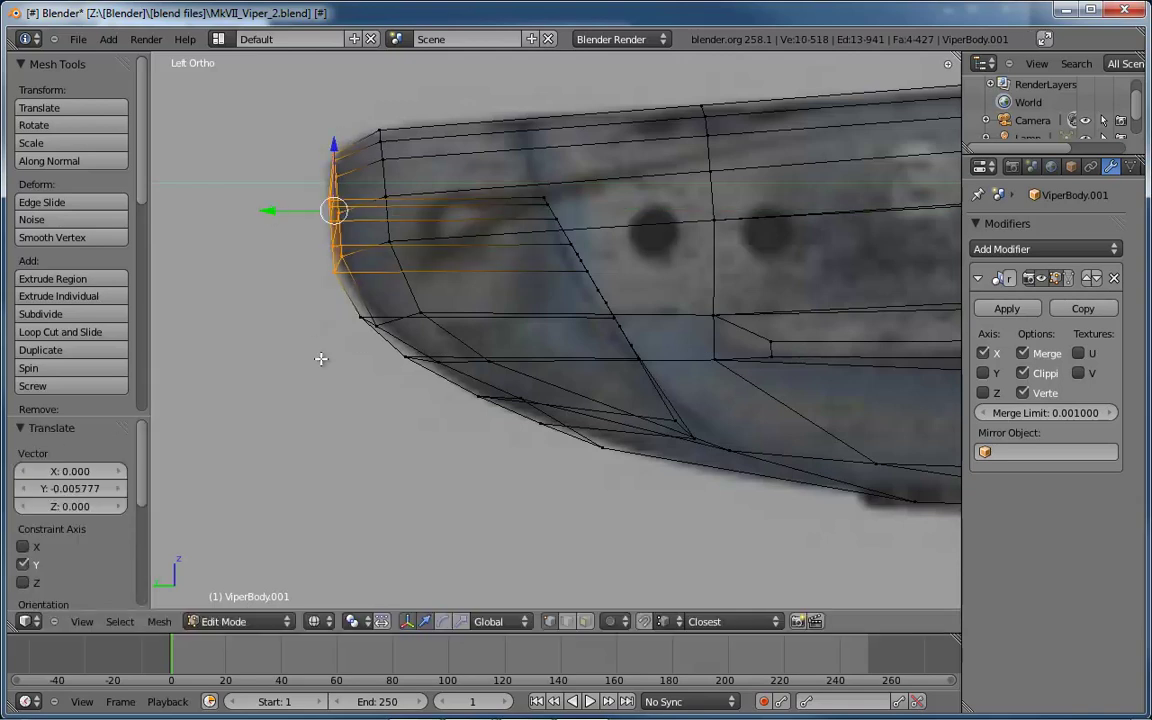
Return to solid shading and Object Mode, and examine the ship body's nose, wings and rear from several angles
{"action": "key", "text": "KP_5"}
{"action": "mouse_move", "coordinate": [357, 375]}
{"action": "middle_mouse_down"}
{"action": "mouse_move", "coordinate": [504, 388]}
{"action": "mouse_move", "coordinate": [548, 379]}
{"action": "mouse_move", "coordinate": [596, 195]}
{"action": "mouse_move", "coordinate": [666, 368]}
{"action": "mouse_move", "coordinate": [669, 411]}
{"action": "mouse_move", "coordinate": [681, 352]}
{"action": "mouse_move", "coordinate": [664, 357]}
{"action": "mouse_move", "coordinate": [671, 381]}
{"action": "mouse_move", "coordinate": [635, 393]}
{"action": "mouse_move", "coordinate": [630, 348]}
{"action": "middle_mouse_up"}
{"action": "key", "text": "z"}
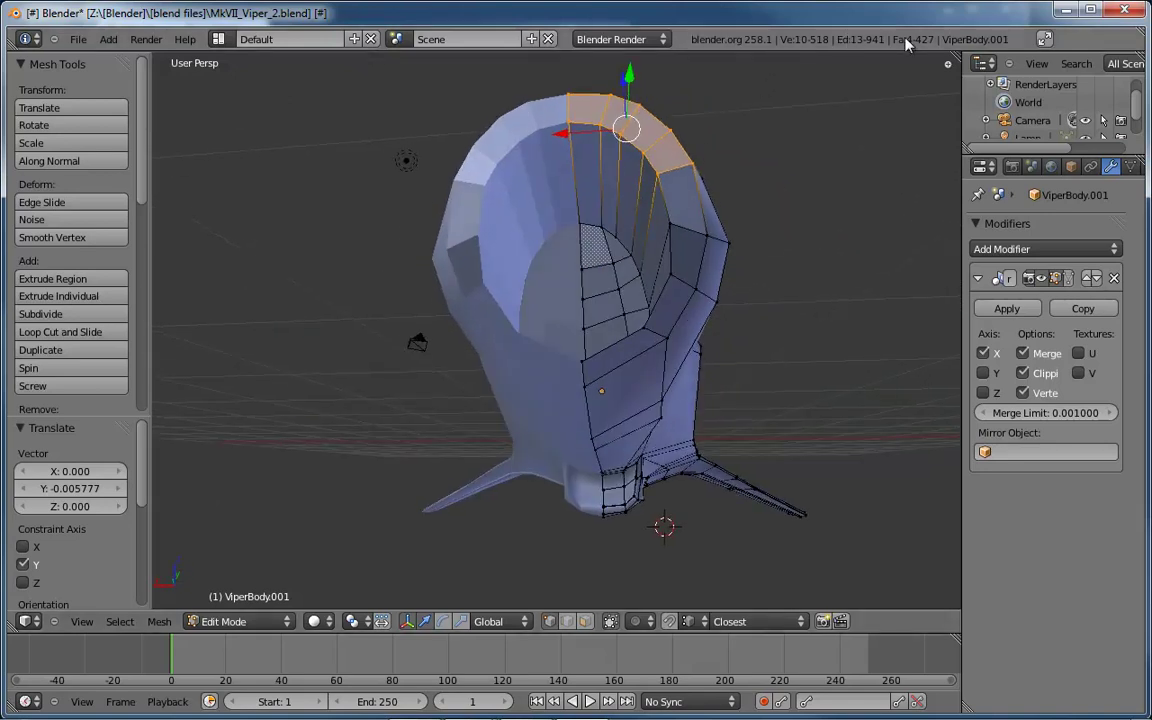
{"action": "middle_click_drag", "start_coordinate": [813, 342], "coordinate": [640, 380]}
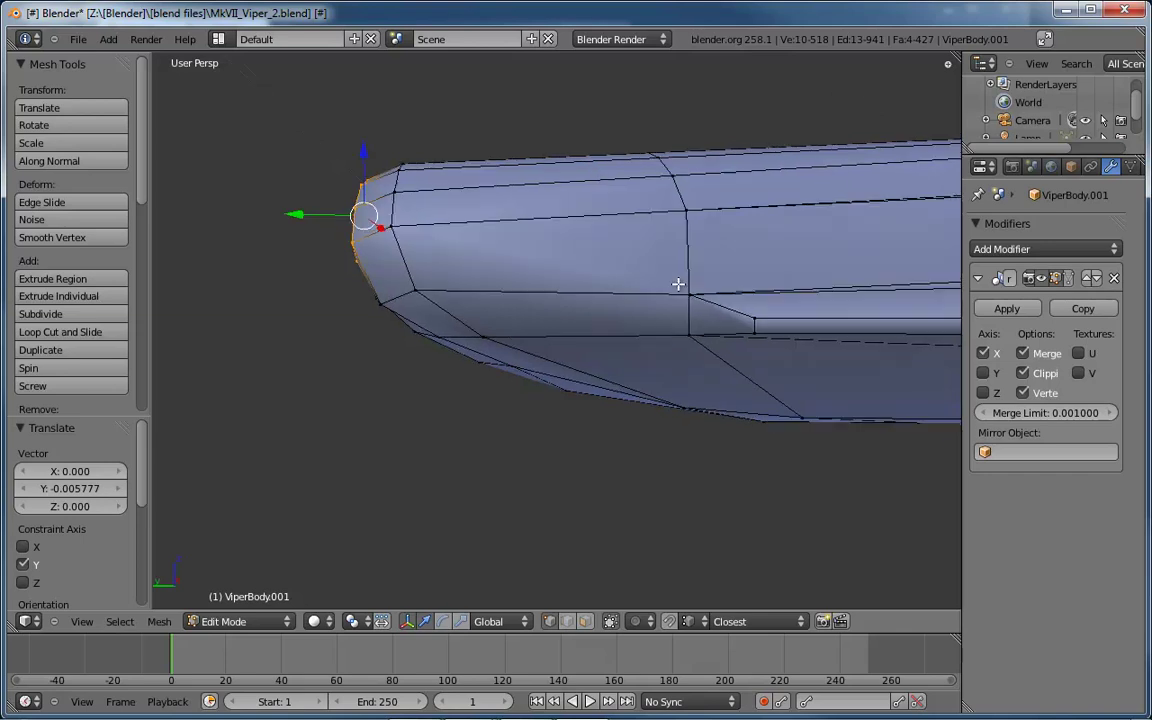
{"action": "key", "text": "Tab"}
{"action": "middle_click_drag", "start_coordinate": [676, 278], "coordinate": [622, 311]}
{"action": "middle_click_drag", "start_coordinate": [762, 374], "coordinate": [502, 395]}
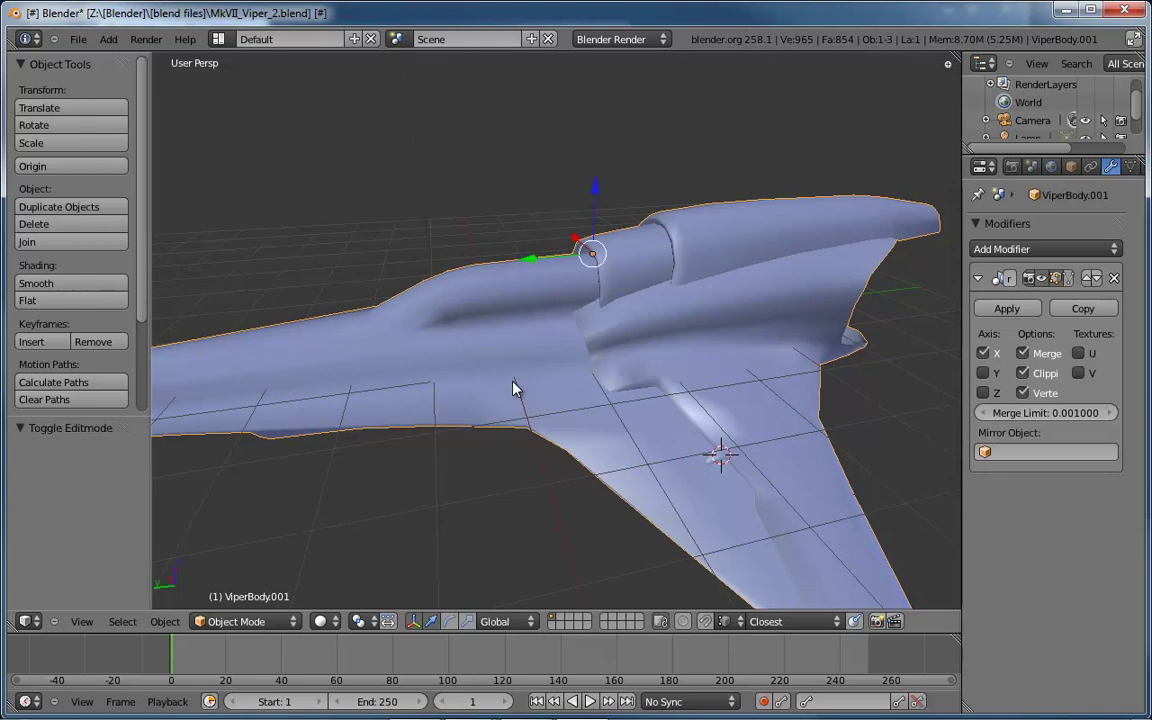
{"action": "middle_click_drag", "start_coordinate": [548, 357], "coordinate": [651, 308]}
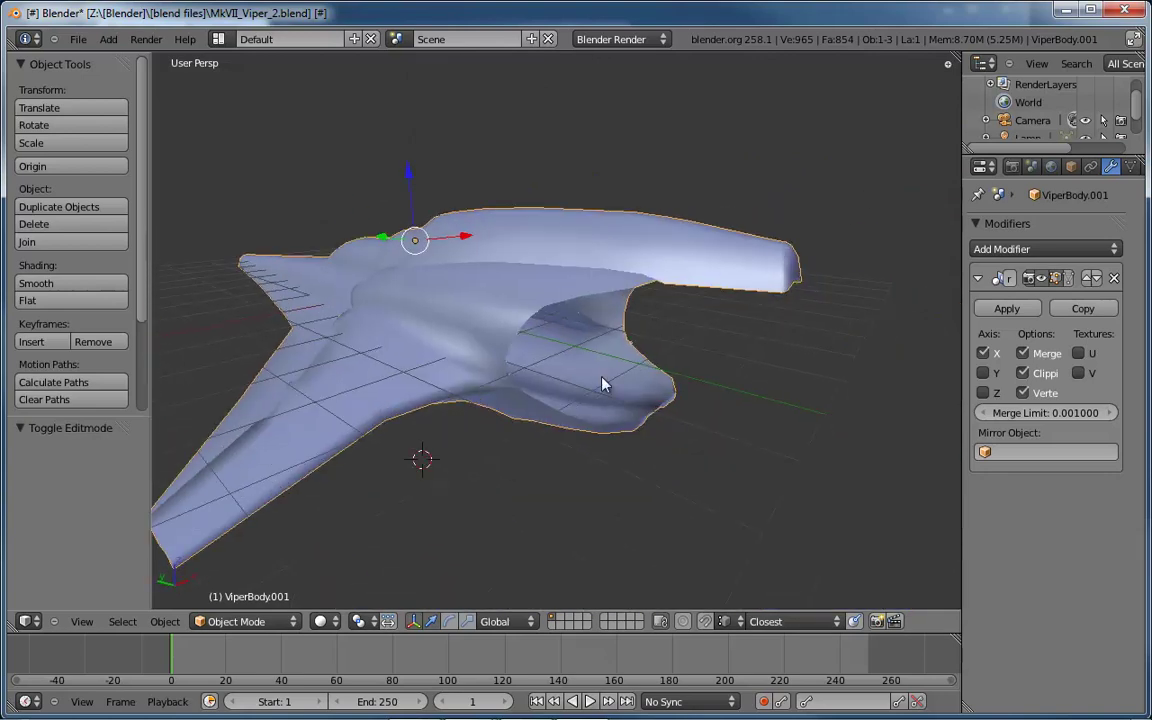
{"action": "middle_click_drag", "start_coordinate": [603, 384], "coordinate": [513, 370]}
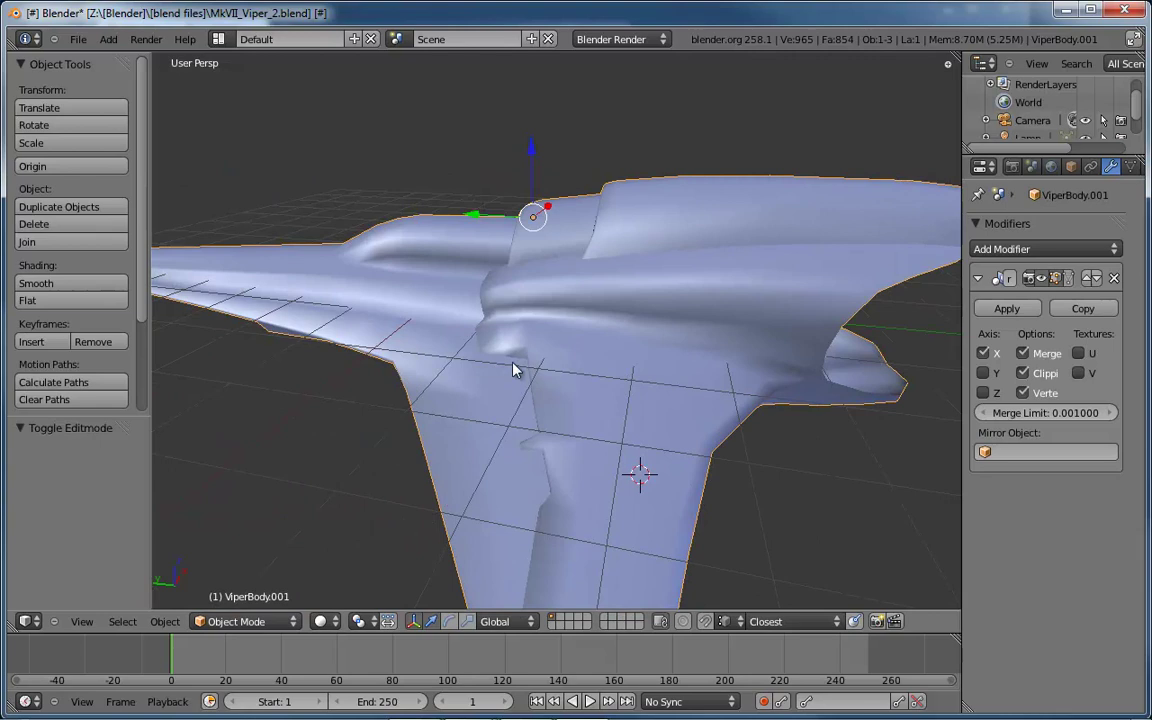
{"action": "middle_click_drag", "start_coordinate": [876, 389], "coordinate": [680, 369]}
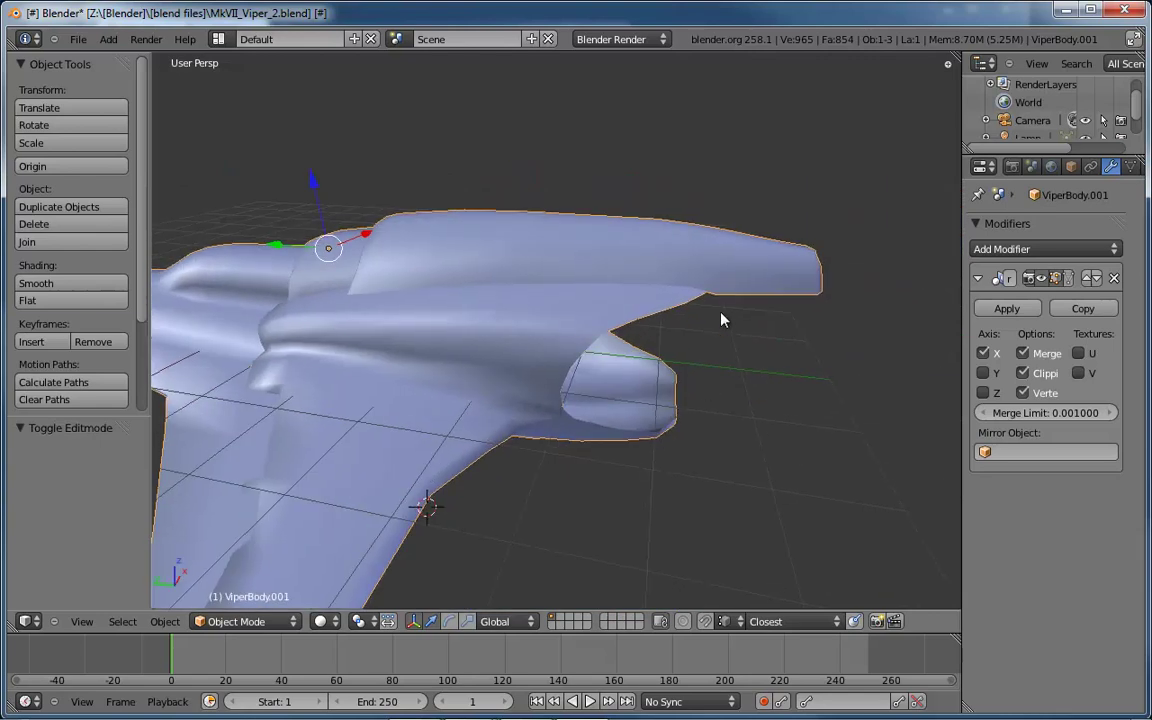
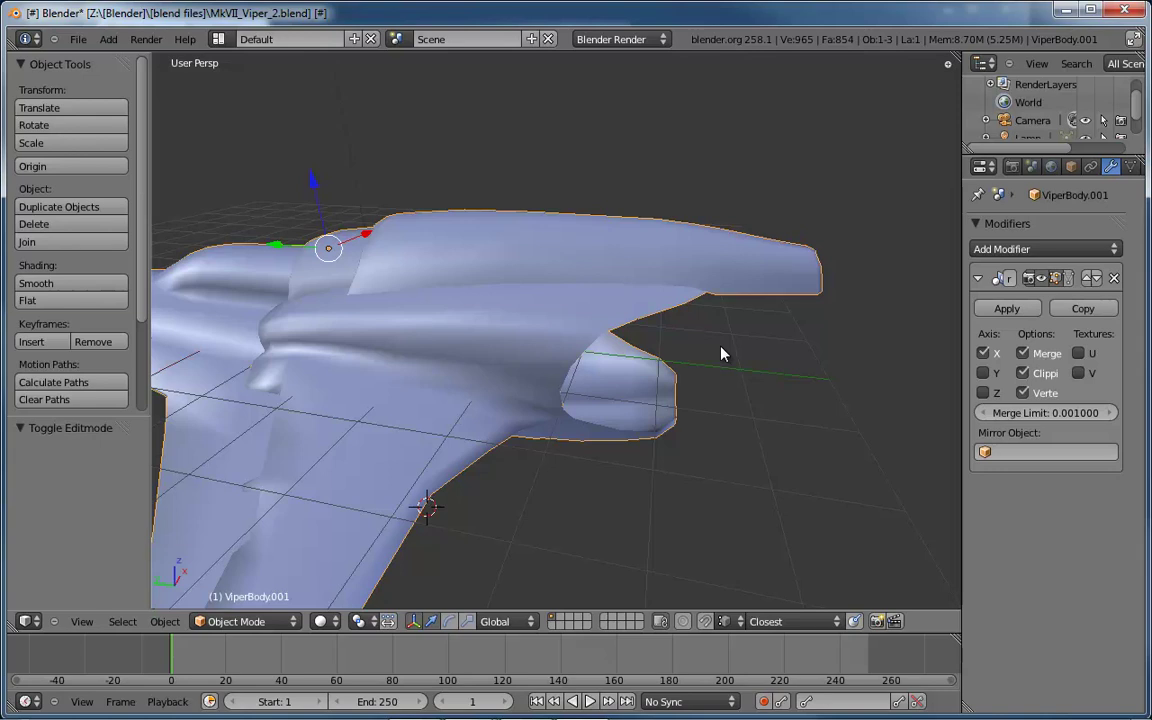
Compare the stepped section of the body's underside with the reference image in left view, using solid and wireframe shading
{"action": "key", "text": "ctrl+KP_3"}
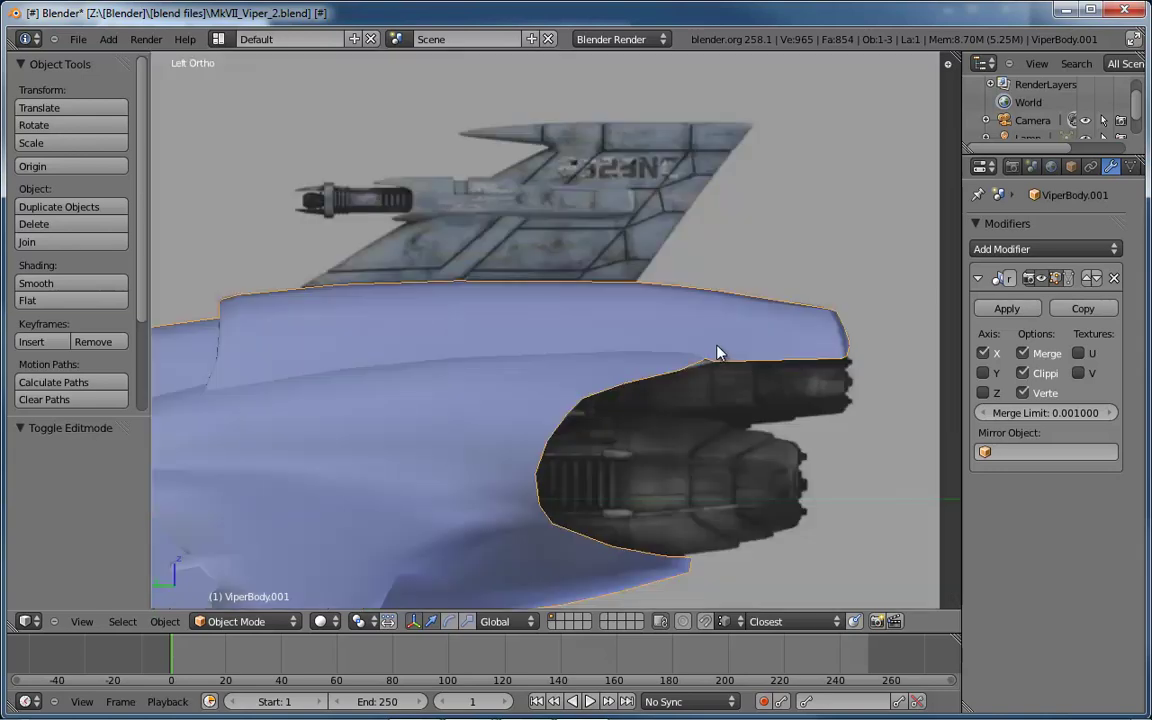
{"action": "scroll", "coordinate": [717, 352], "scroll_direction": "down", "scroll_amount": 3}
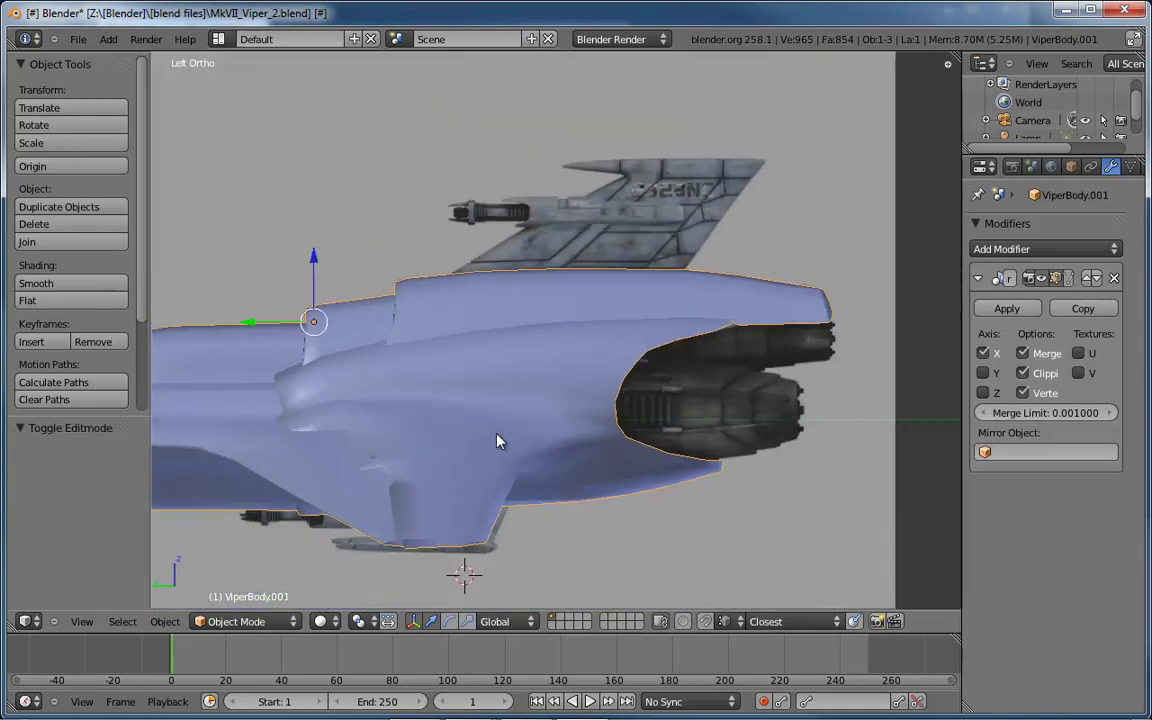
{"action": "scroll", "coordinate": [500, 441], "scroll_direction": "down", "scroll_amount": 2}
{"action": "middle_click_drag", "start_coordinate": [450, 442], "coordinate": [714, 421], "text": "shift"}
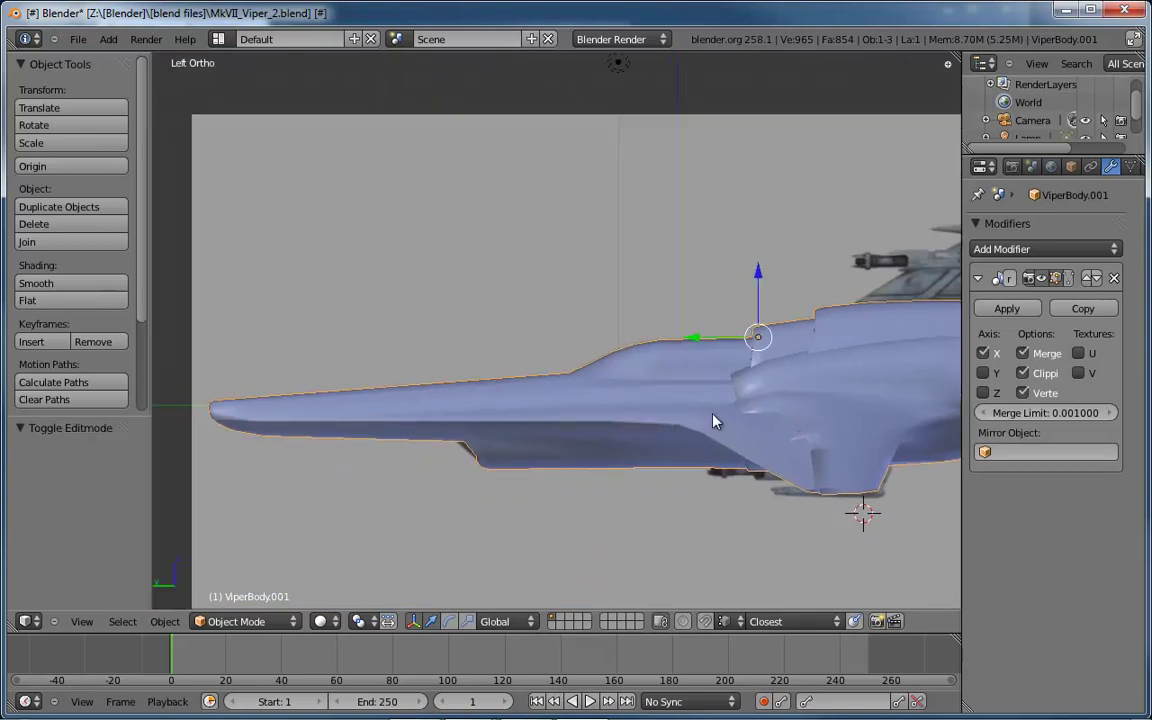
{"action": "scroll", "coordinate": [480, 465], "scroll_direction": "up", "scroll_amount": 6}
{"action": "key", "text": "z"}
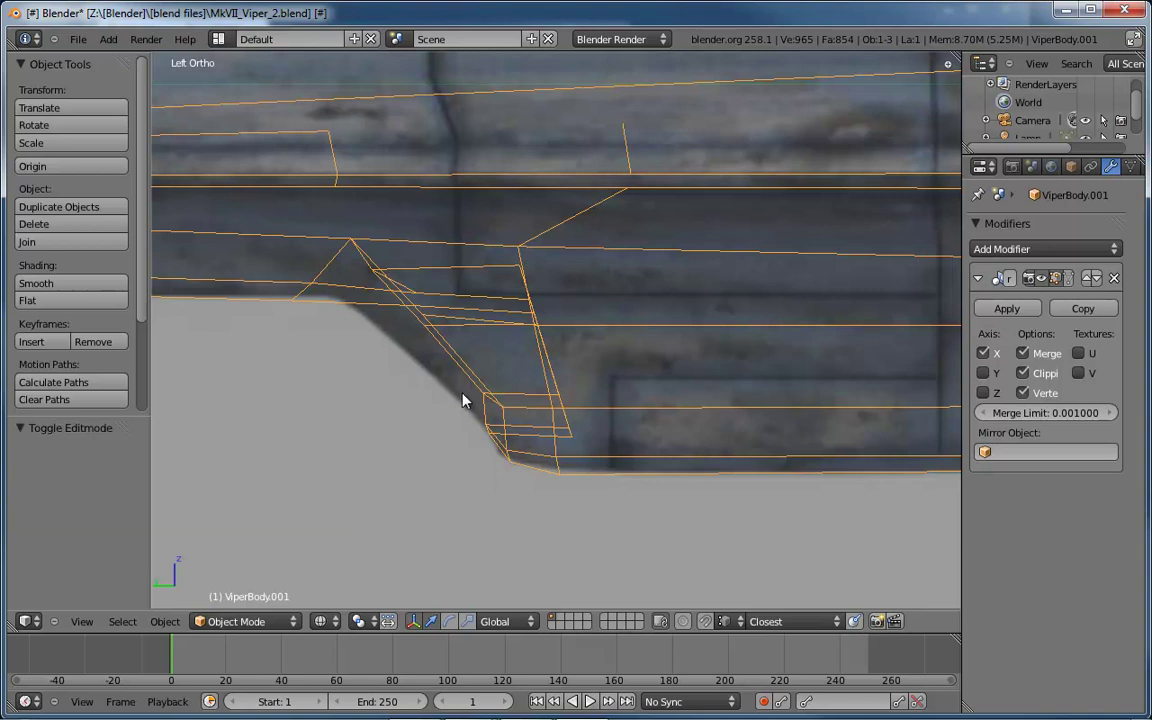
{"action": "key", "text": "z"}
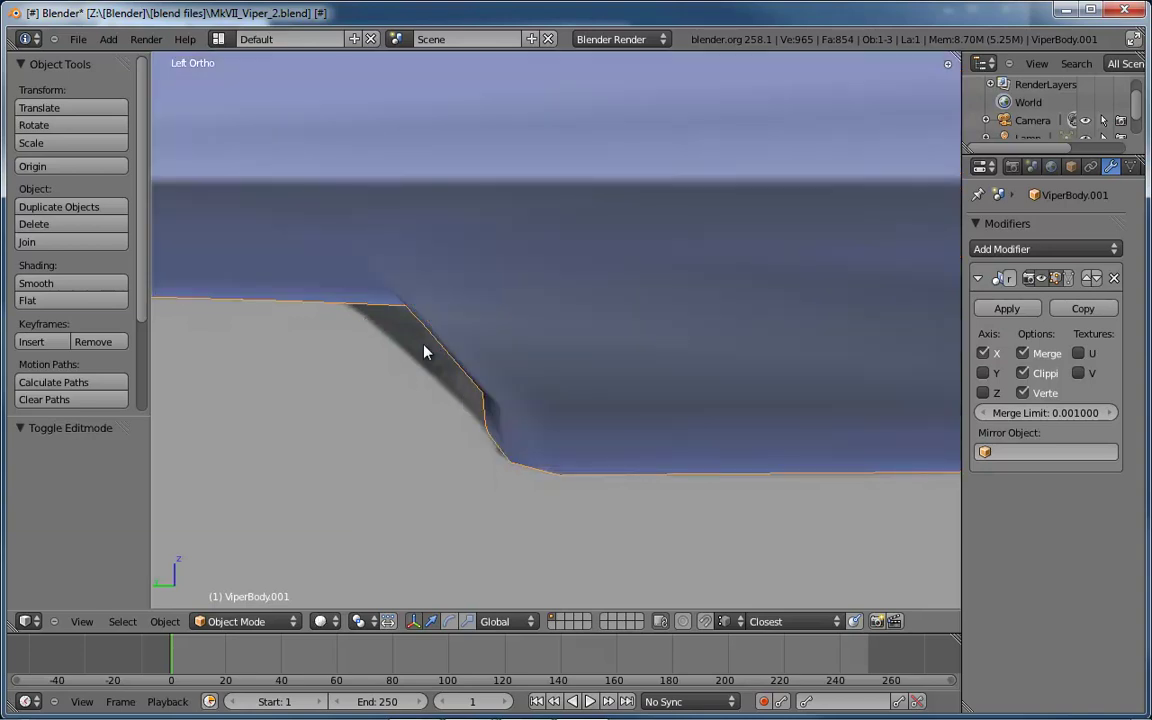
{"action": "key", "text": "z"}
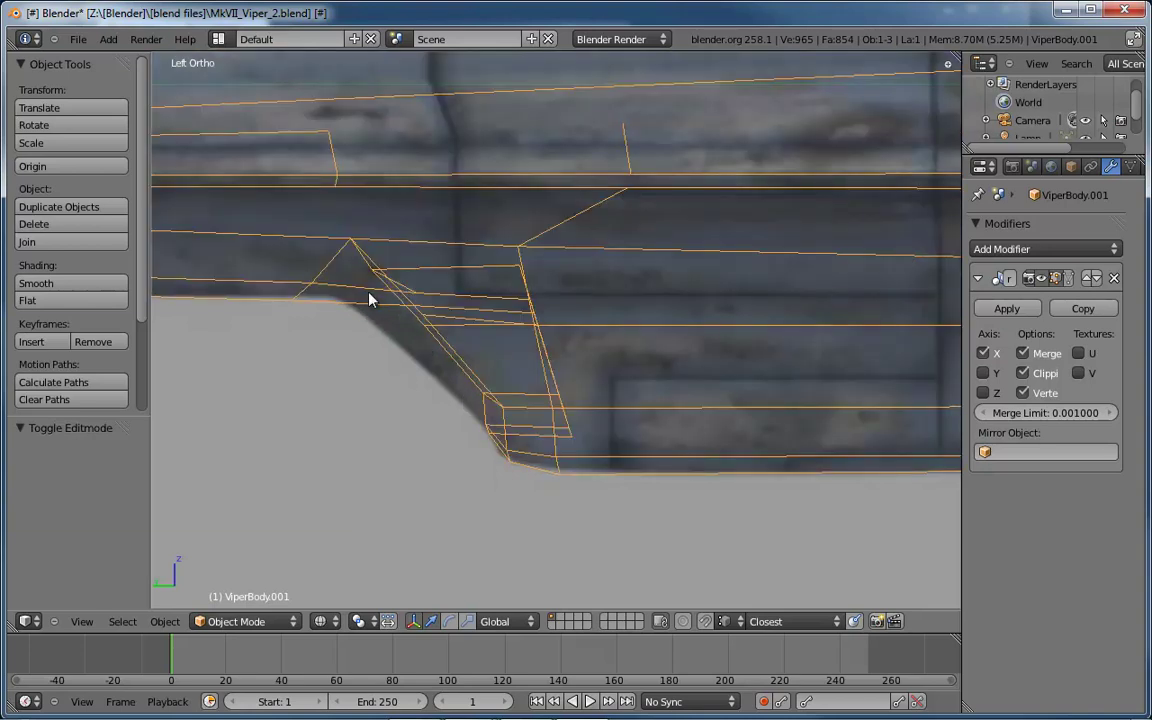
In Edit Mode, select the vertices along the underside step's sloped edge and move them along Y by about 0.095
{"action": "key", "text": "Tab"}
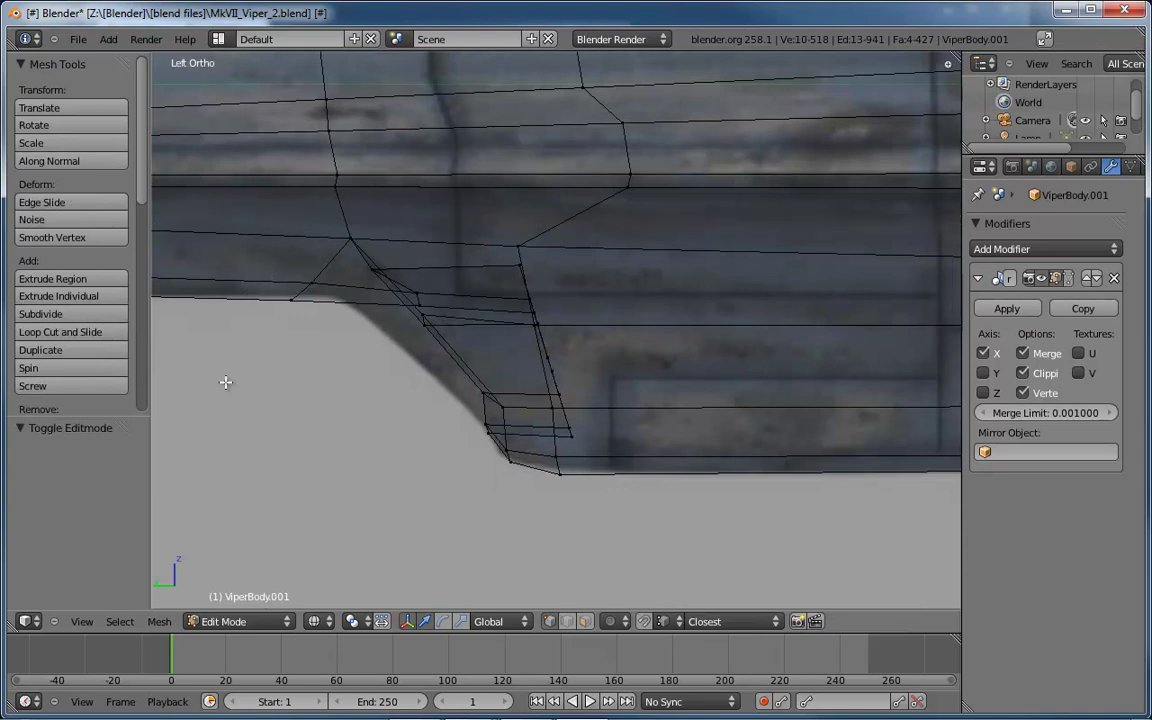
{"action": "key", "text": "a"}
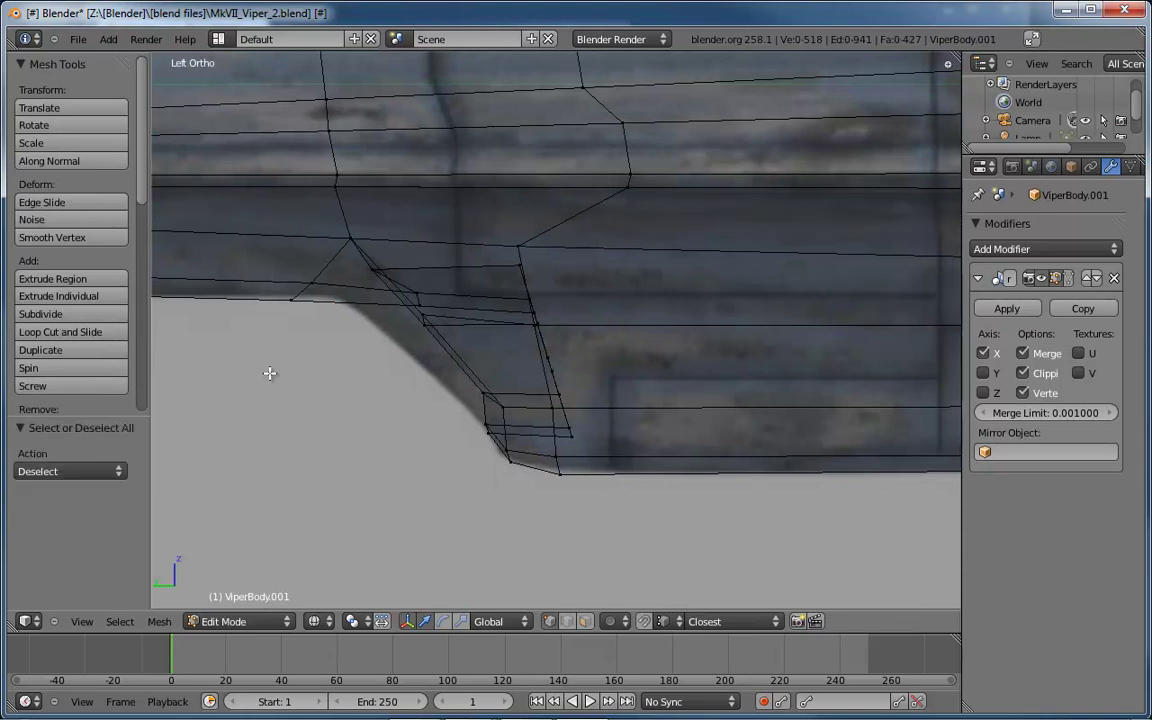
{"action": "key", "text": "b"}
{"action": "left_click_drag", "start_coordinate": [232, 224], "coordinate": [460, 370]}
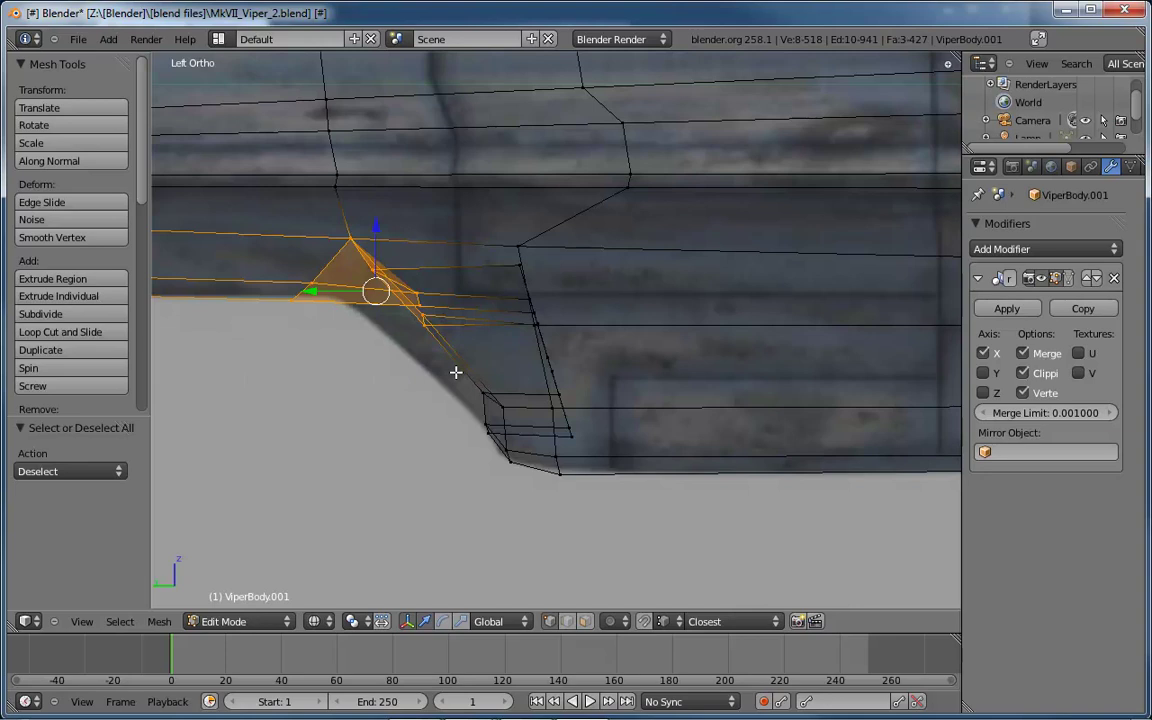
{"action": "right_click", "coordinate": [503, 408], "text": "shift"}
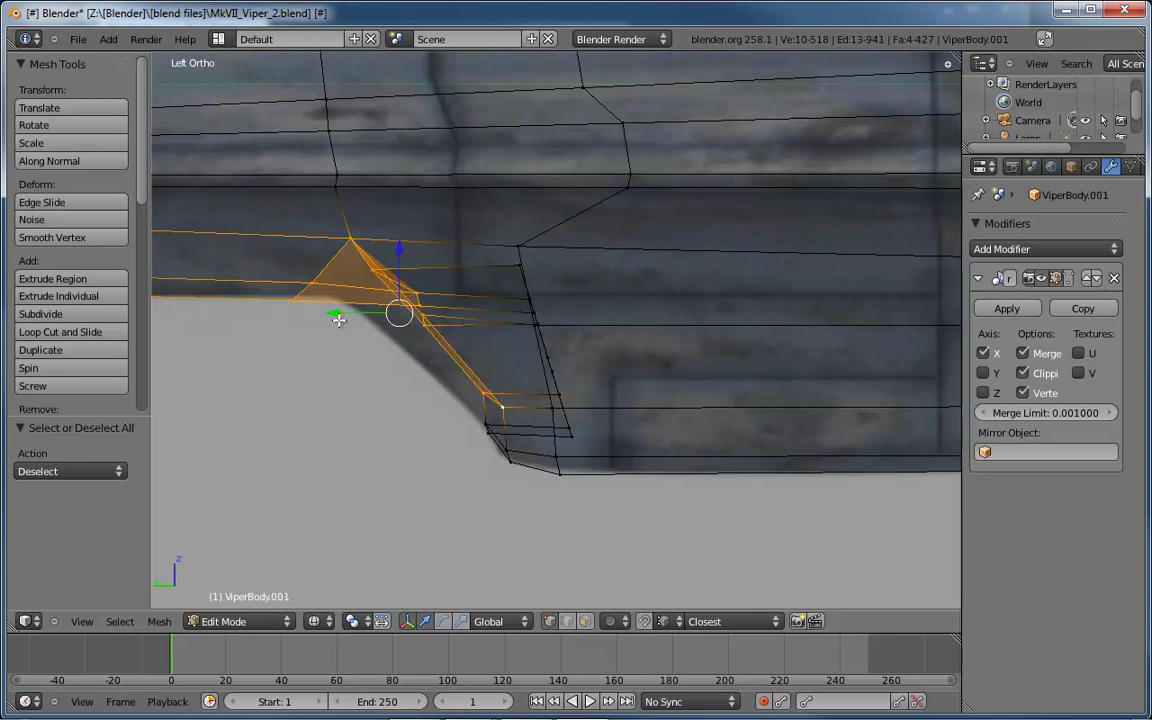
{"action": "key", "text": "g"}
{"action": "key", "text": "y"}
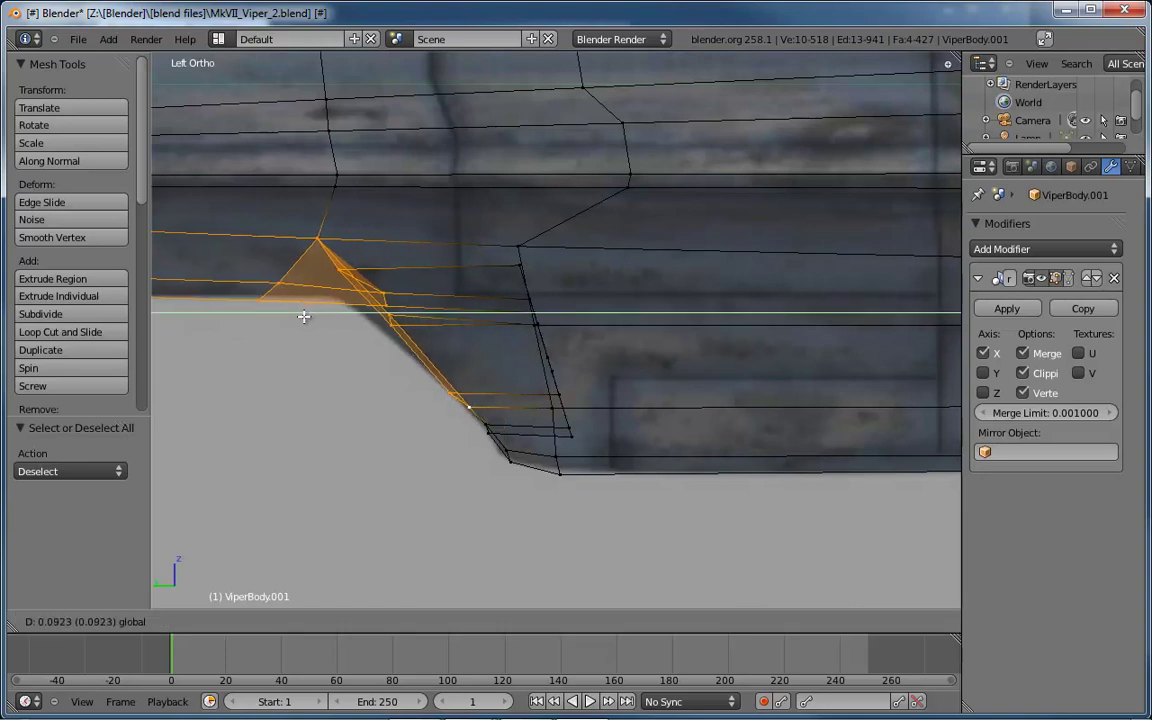
{"action": "left_click", "coordinate": [302, 316]}
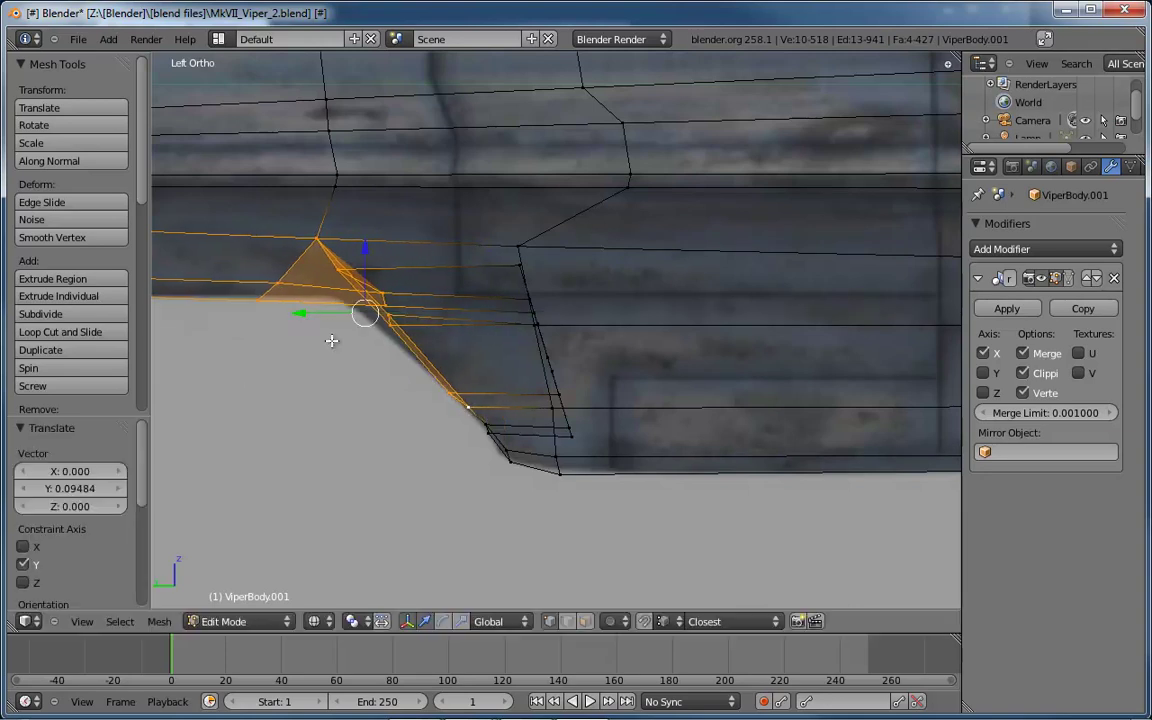
Deselect the slope's two lower vertices, then shift the upper ones slightly up and along Y by about 0.040 and 0.022
{"action": "key", "text": "b"}
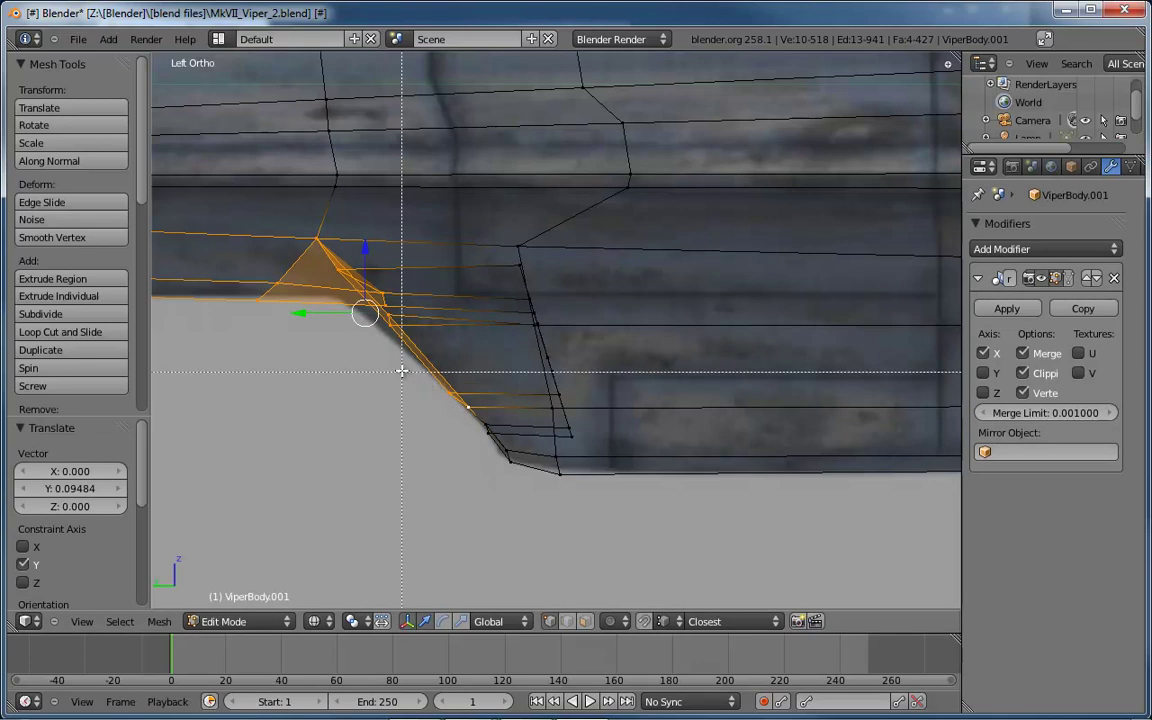
{"action": "middle_click_drag", "start_coordinate": [398, 368], "coordinate": [514, 450]}
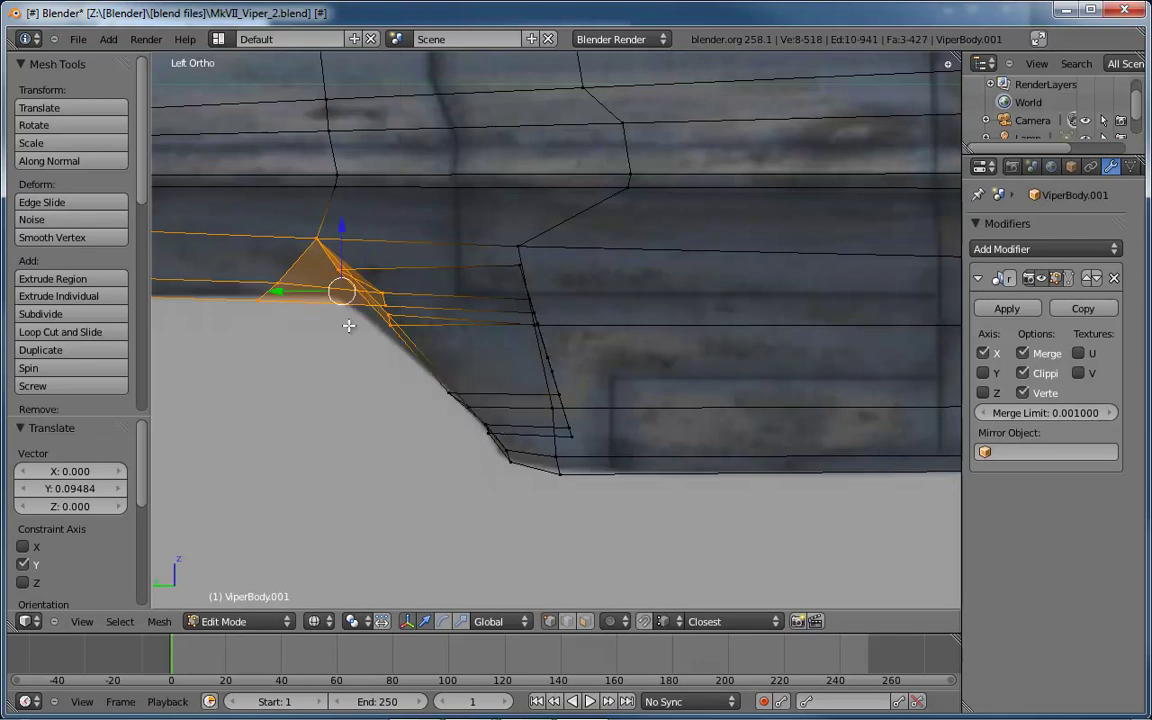
{"action": "left_click_drag", "start_coordinate": [275, 291], "coordinate": [257, 292]}
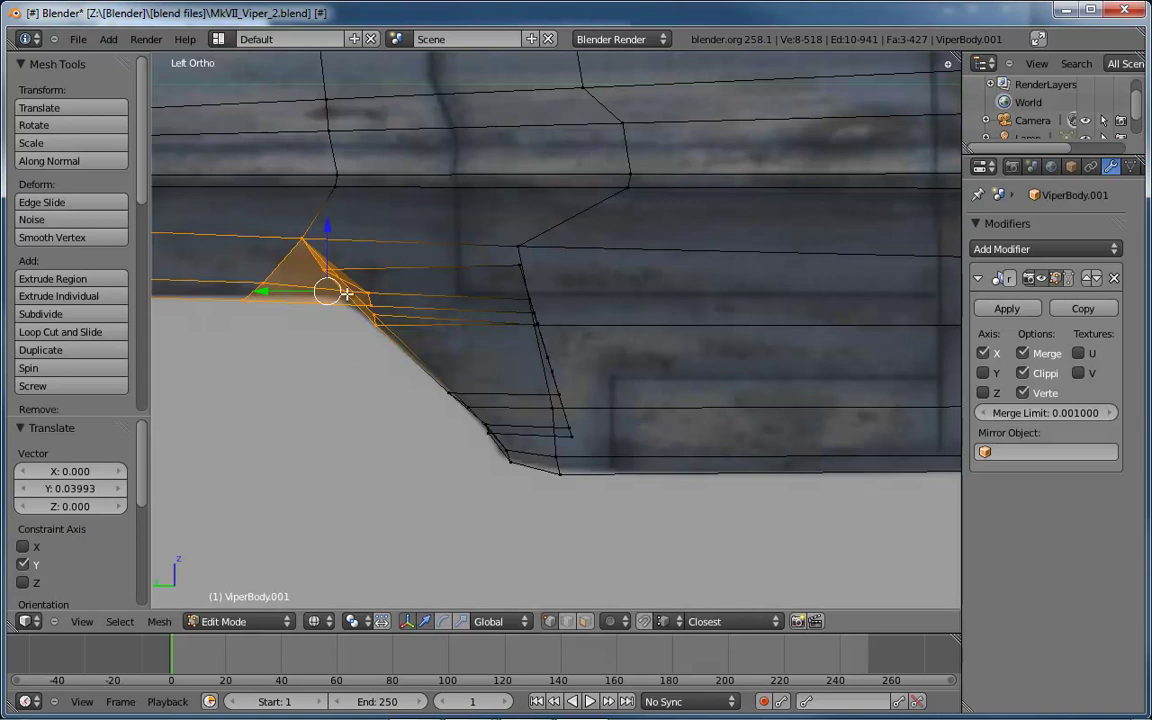
{"action": "left_click_drag", "start_coordinate": [329, 231], "coordinate": [333, 221]}
{"action": "left_click_drag", "start_coordinate": [265, 288], "coordinate": [257, 288]}
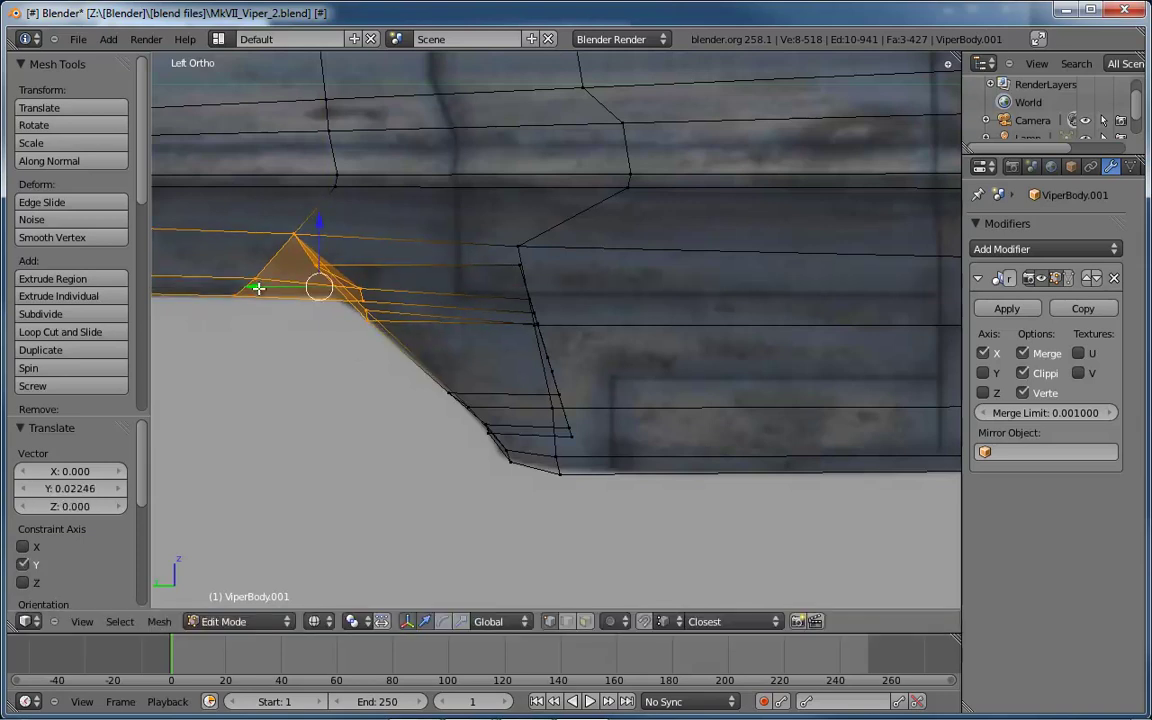
Return to Object Mode with solid shading, and examine the reshaped body and the tail fin reference in left view
{"action": "mouse_move", "coordinate": [319, 414]}
{"action": "middle_mouse_down"}
{"action": "mouse_move", "coordinate": [389, 396]}
{"action": "mouse_move", "coordinate": [442, 427]}
{"action": "mouse_move", "coordinate": [419, 450]}
{"action": "mouse_move", "coordinate": [434, 406]}
{"action": "mouse_move", "coordinate": [424, 425]}
{"action": "mouse_move", "coordinate": [702, 378]}
{"action": "mouse_move", "coordinate": [761, 337]}
{"action": "mouse_move", "coordinate": [602, 442]}
{"action": "mouse_move", "coordinate": [764, 406]}
{"action": "mouse_move", "coordinate": [589, 440]}
{"action": "mouse_move", "coordinate": [650, 321]}
{"action": "mouse_move", "coordinate": [756, 332]}
{"action": "mouse_move", "coordinate": [666, 381]}
{"action": "middle_mouse_up"}
{"action": "key", "text": "Tab"}
{"action": "key", "text": "z"}
{"action": "key", "text": "ctrl+KP_3"}
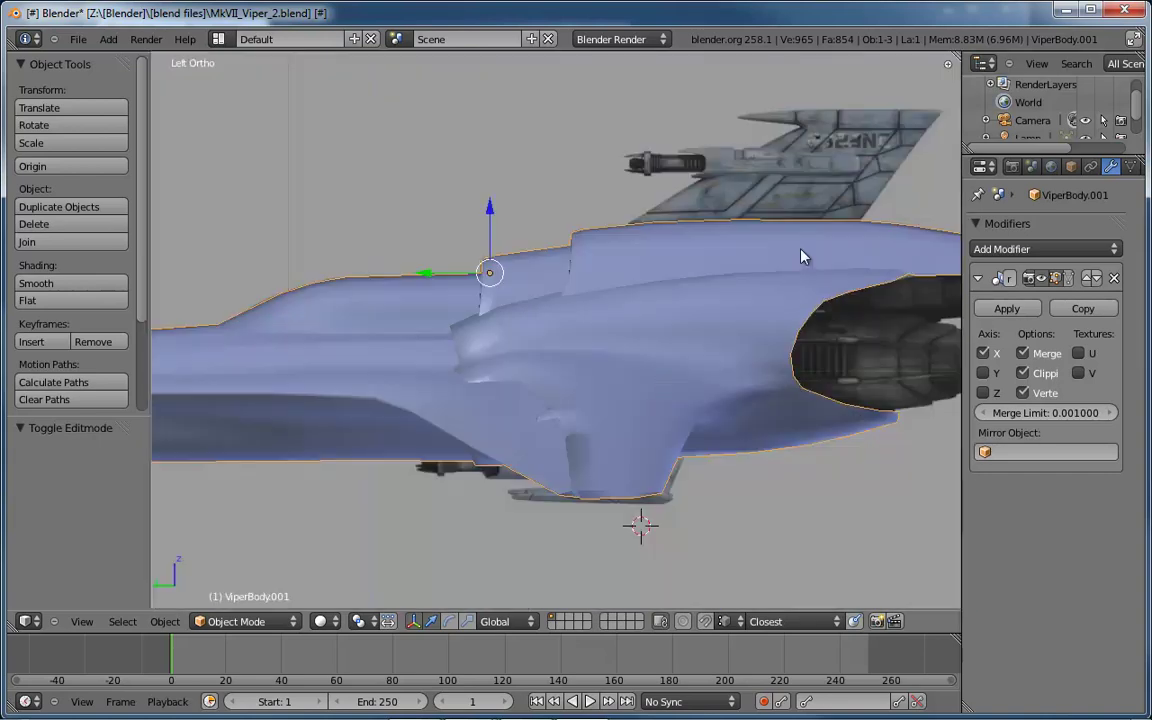
{"action": "middle_click_drag", "start_coordinate": [805, 252], "coordinate": [537, 393], "text": "shift"}
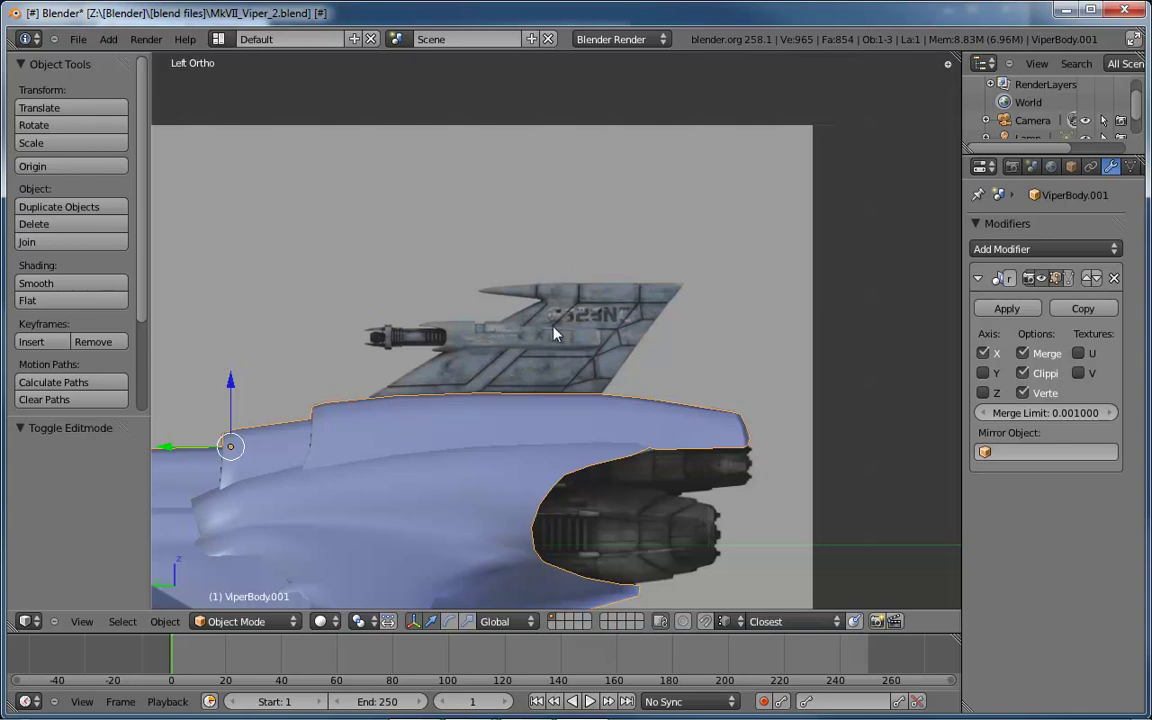
{"action": "middle_click_drag", "start_coordinate": [555, 333], "coordinate": [421, 385], "text": "ctrl"}
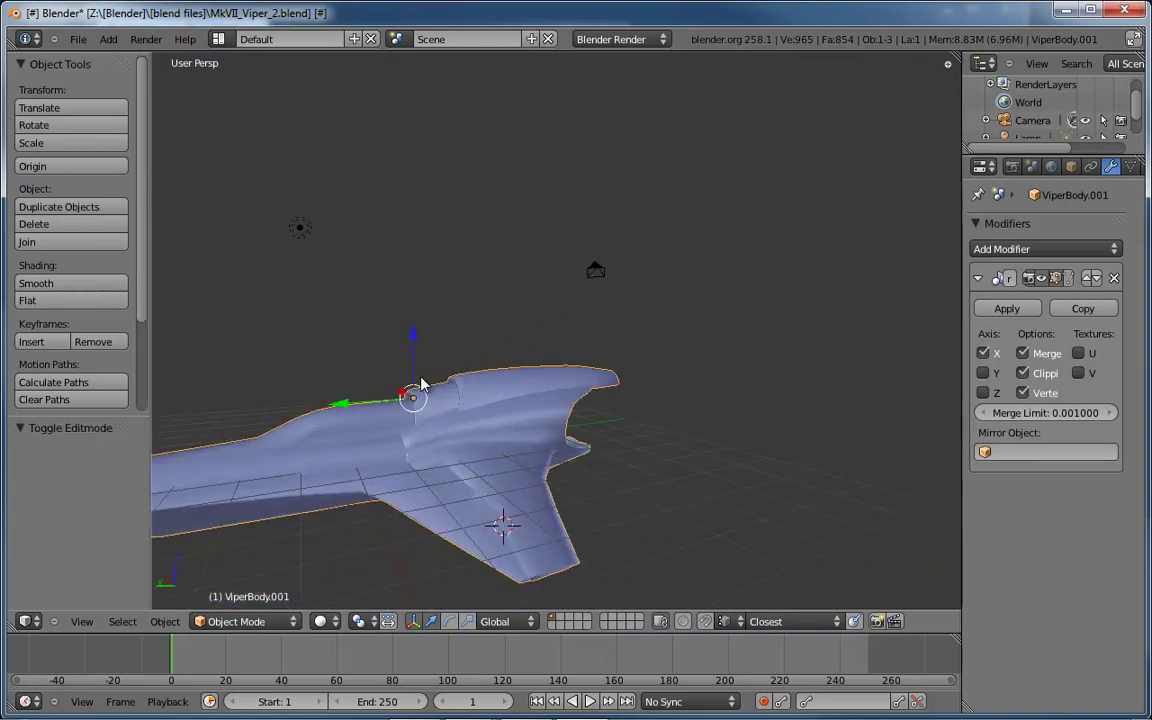
Place the 3D cursor beside the ship and add a cube to the body mesh in Edit Mode
{"action": "key", "text": "Tab"}
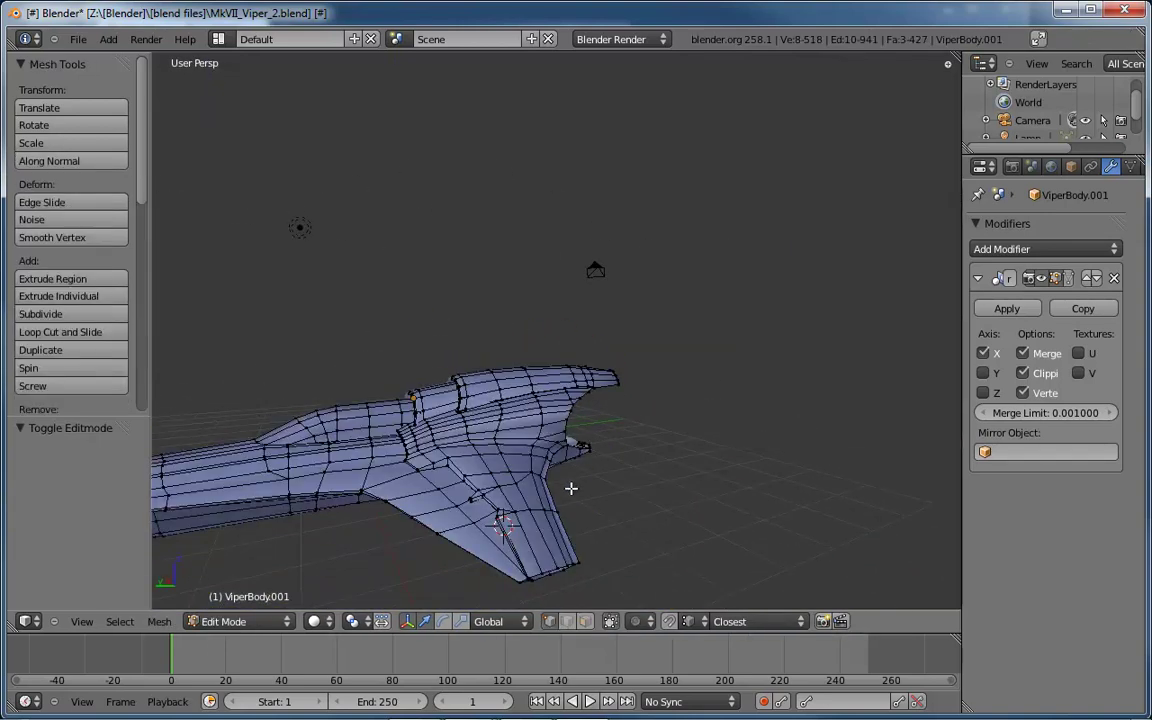
{"action": "middle_click_drag", "start_coordinate": [660, 470], "coordinate": [738, 465]}
{"action": "left_click", "coordinate": [671, 444]}
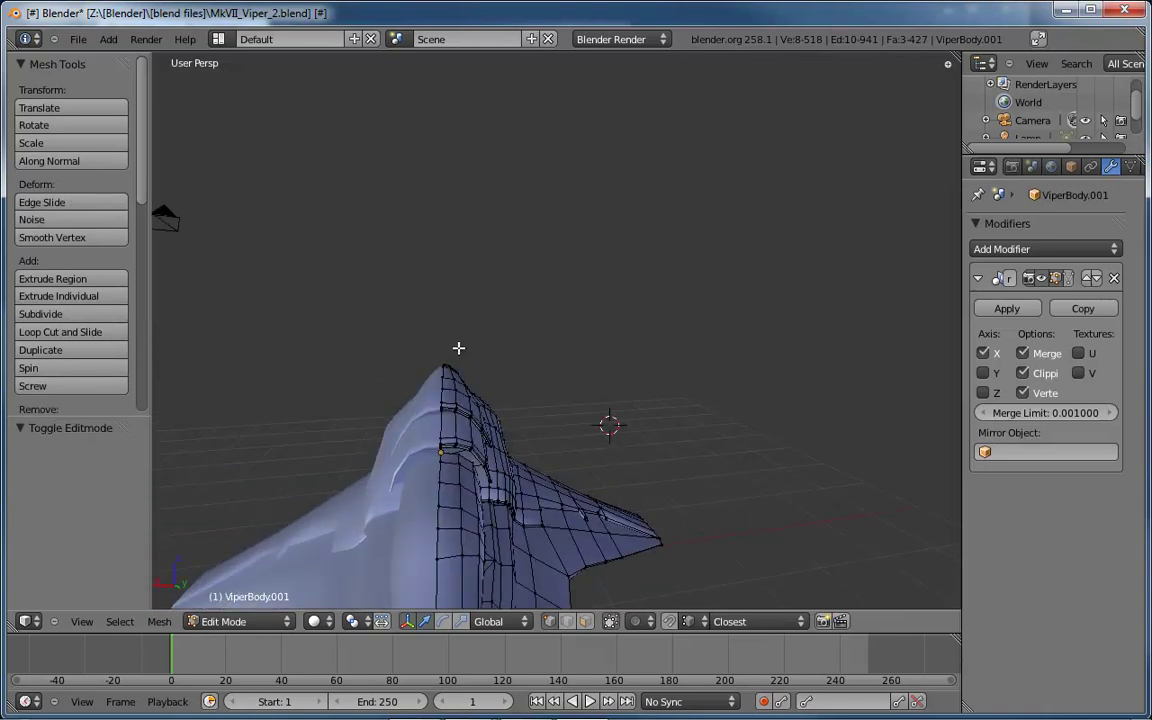
{"action": "left_click", "coordinate": [107, 40]}
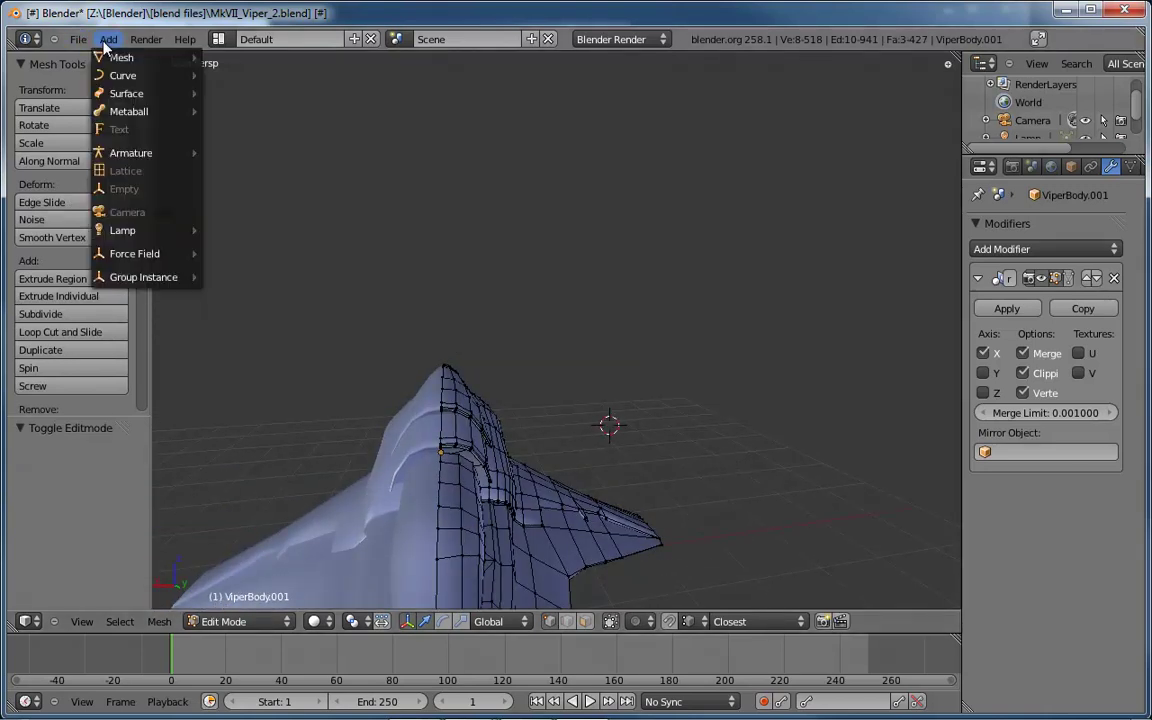
{"action": "mouse_move", "coordinate": [101, 56]}
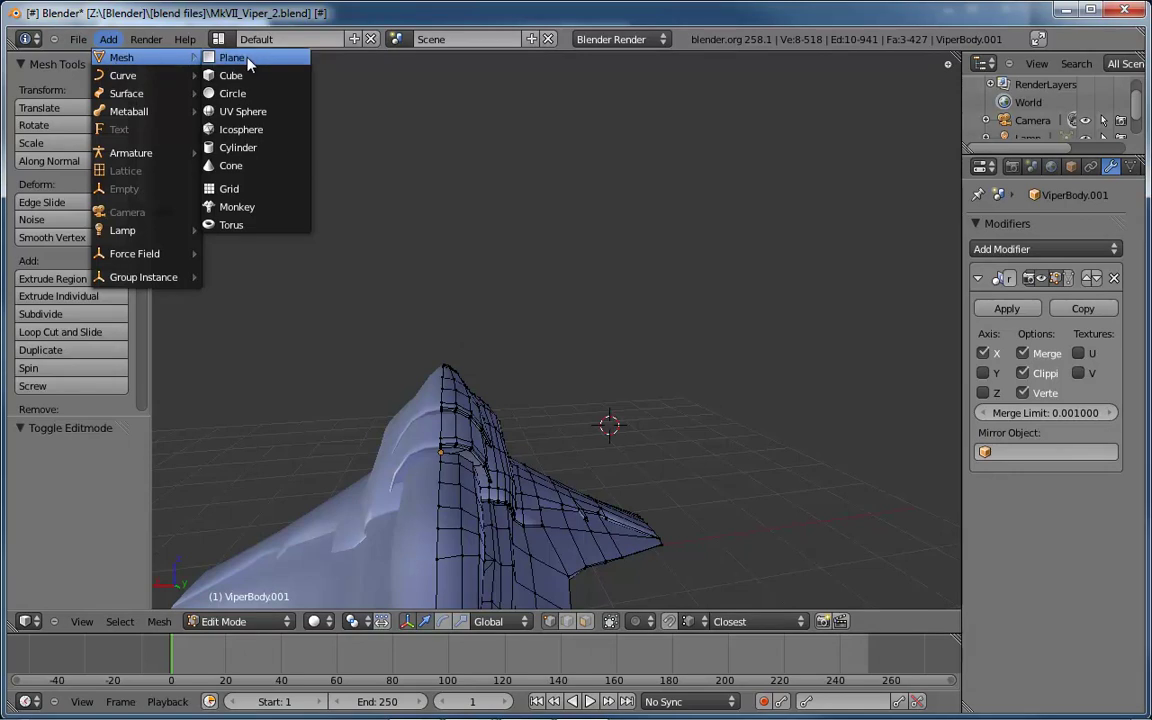
{"action": "left_click", "coordinate": [221, 71]}
{"action": "middle_click_drag", "start_coordinate": [674, 357], "coordinate": [705, 400]}
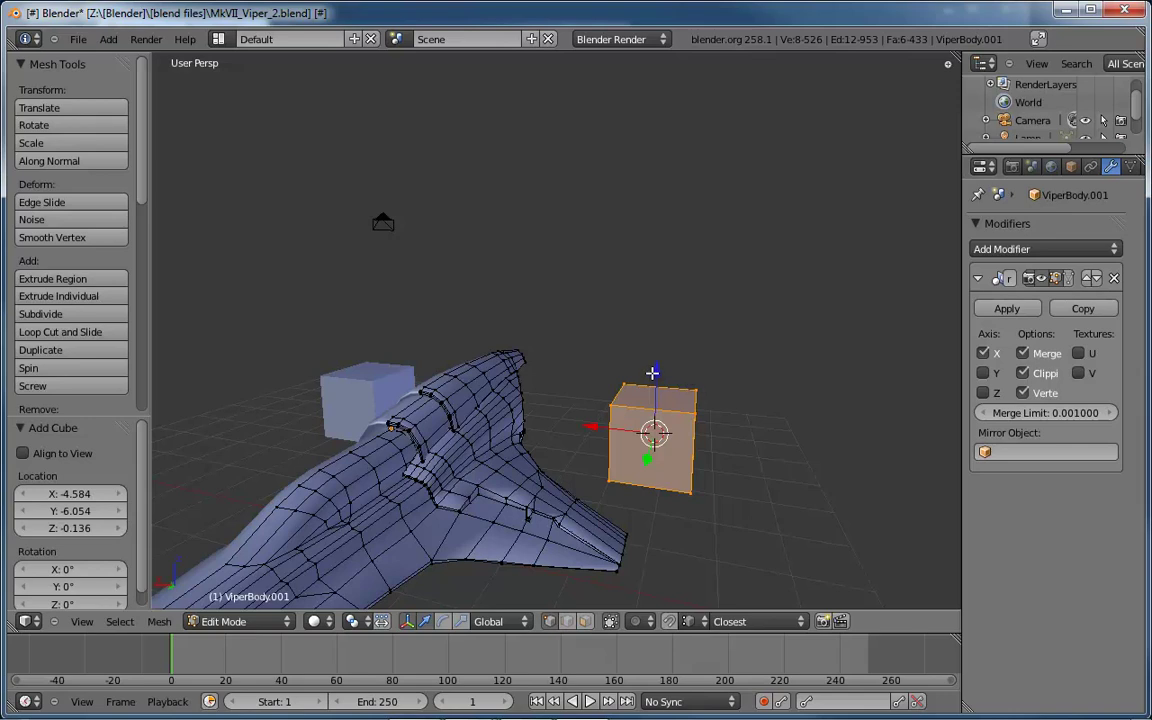
Raise the cube above the ship along Z and move it about 5.331 along X to the mirror centre
{"action": "left_click_drag", "start_coordinate": [658, 369], "coordinate": [658, 205]}
{"action": "middle_click_drag", "start_coordinate": [530, 300], "coordinate": [625, 296]}
{"action": "left_click_drag", "start_coordinate": [625, 296], "coordinate": [440, 293]}
{"action": "left_click", "coordinate": [440, 293]}
{"action": "mouse_move", "coordinate": [488, 306]}
{"action": "middle_mouse_down"}
{"action": "mouse_move", "coordinate": [558, 342]}
{"action": "mouse_move", "coordinate": [553, 367]}
{"action": "mouse_move", "coordinate": [612, 345]}
{"action": "mouse_move", "coordinate": [548, 332]}
{"action": "mouse_move", "coordinate": [512, 447]}
{"action": "mouse_move", "coordinate": [678, 395]}
{"action": "mouse_move", "coordinate": [651, 378]}
{"action": "mouse_move", "coordinate": [553, 391]}
{"action": "mouse_move", "coordinate": [496, 424]}
{"action": "mouse_move", "coordinate": [535, 453]}
{"action": "middle_mouse_up"}
In wireframe and face select mode, delete the cube's inner face lying on the mirror centre plane
{"action": "key", "text": "z"}
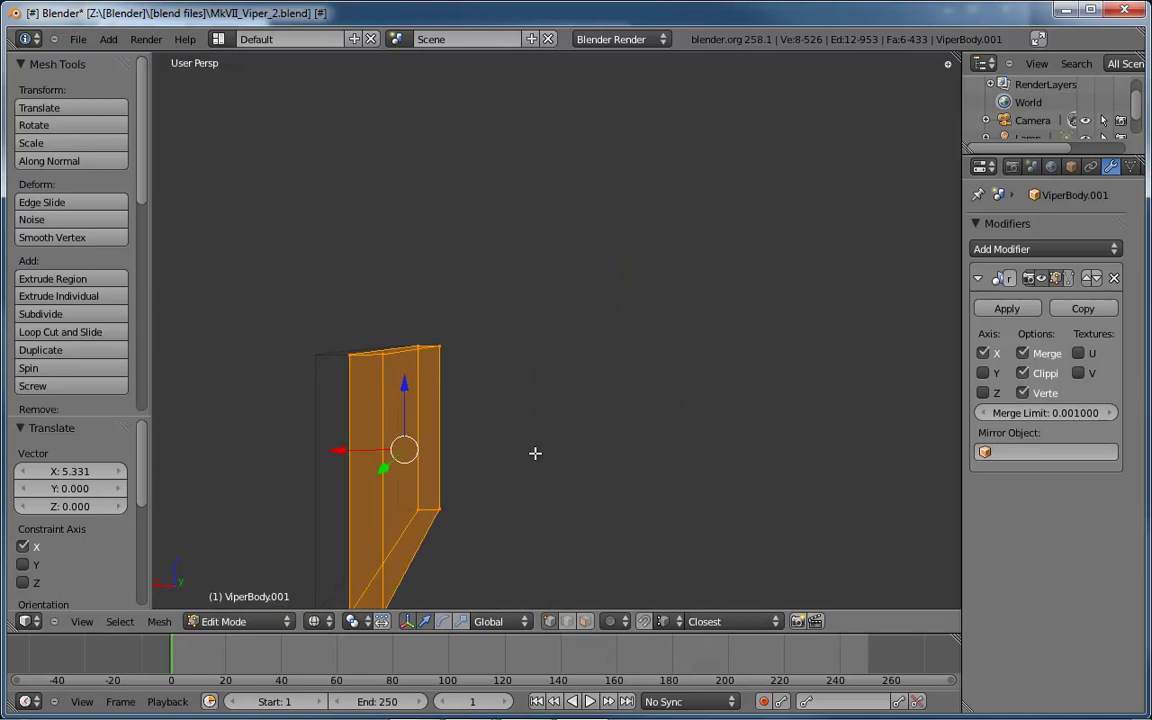
{"action": "key", "text": "ctrl+Tab"}
{"action": "left_click", "coordinate": [500, 493]}
{"action": "mouse_move", "coordinate": [571, 396]}
{"action": "middle_mouse_down"}
{"action": "mouse_move", "coordinate": [527, 388]}
{"action": "mouse_move", "coordinate": [525, 403]}
{"action": "mouse_move", "coordinate": [563, 388]}
{"action": "middle_mouse_up"}
{"action": "scroll", "coordinate": [481, 458], "scroll_direction": "up", "scroll_amount": 3}
{"action": "key", "text": "a"}
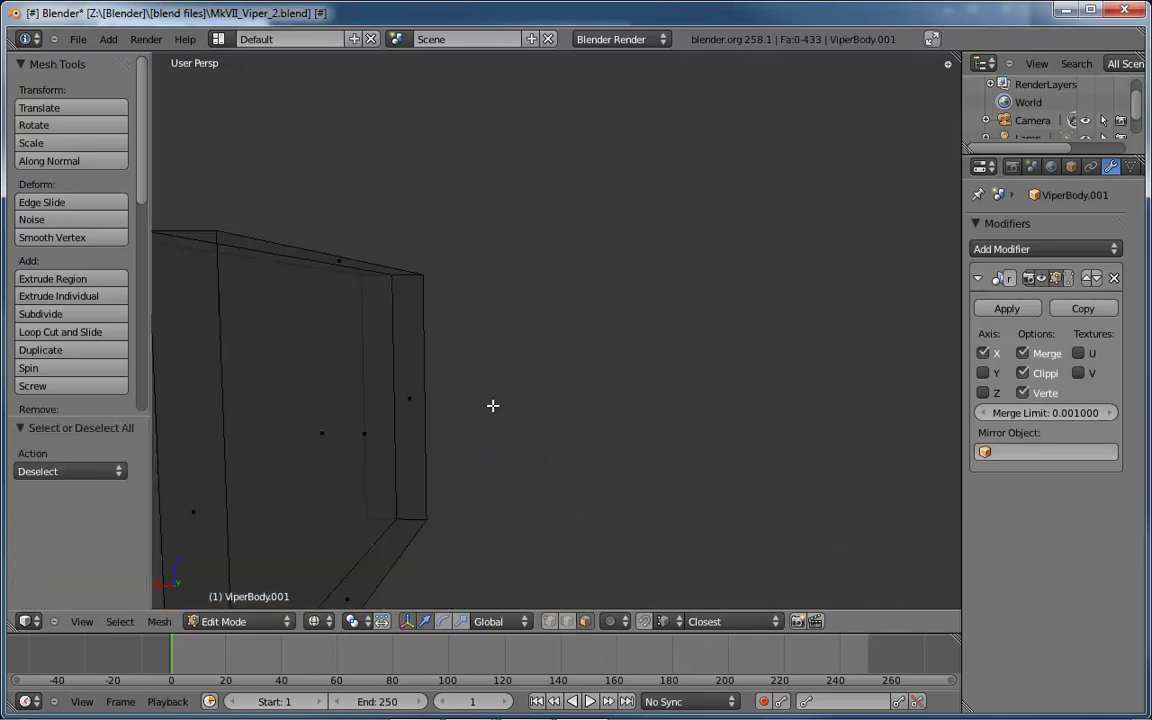
{"action": "right_click", "coordinate": [322, 432]}
{"action": "middle_click_drag", "start_coordinate": [393, 437], "coordinate": [474, 472]}
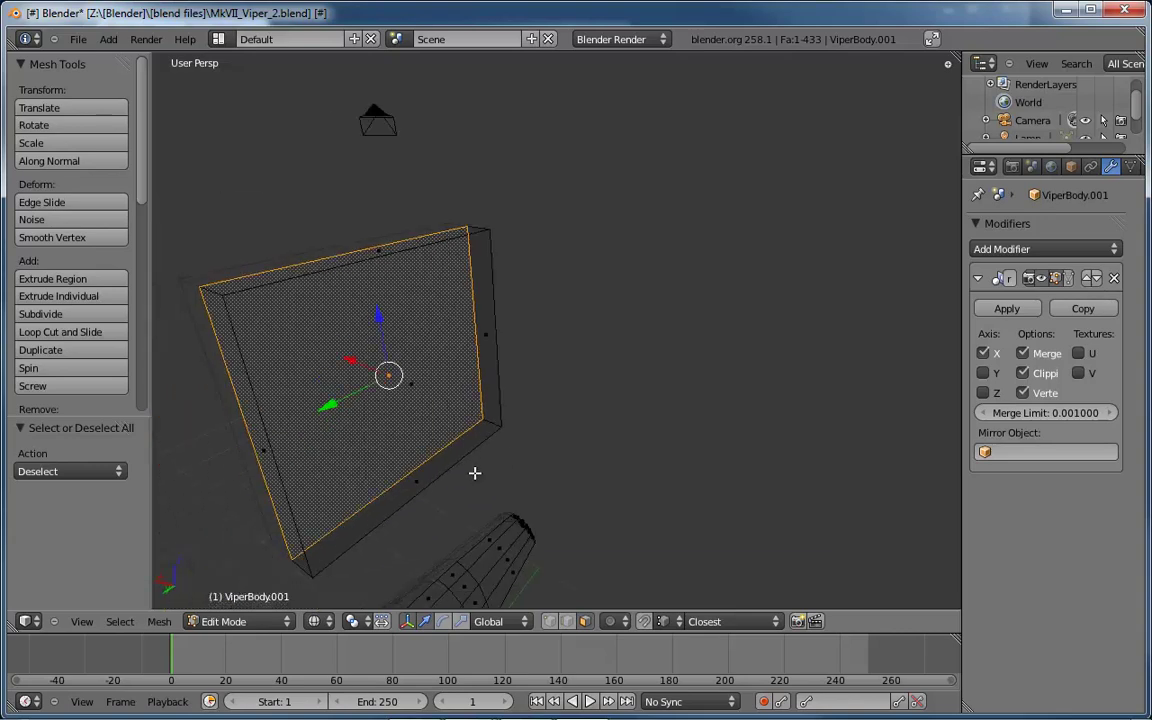
{"action": "key", "text": "x"}
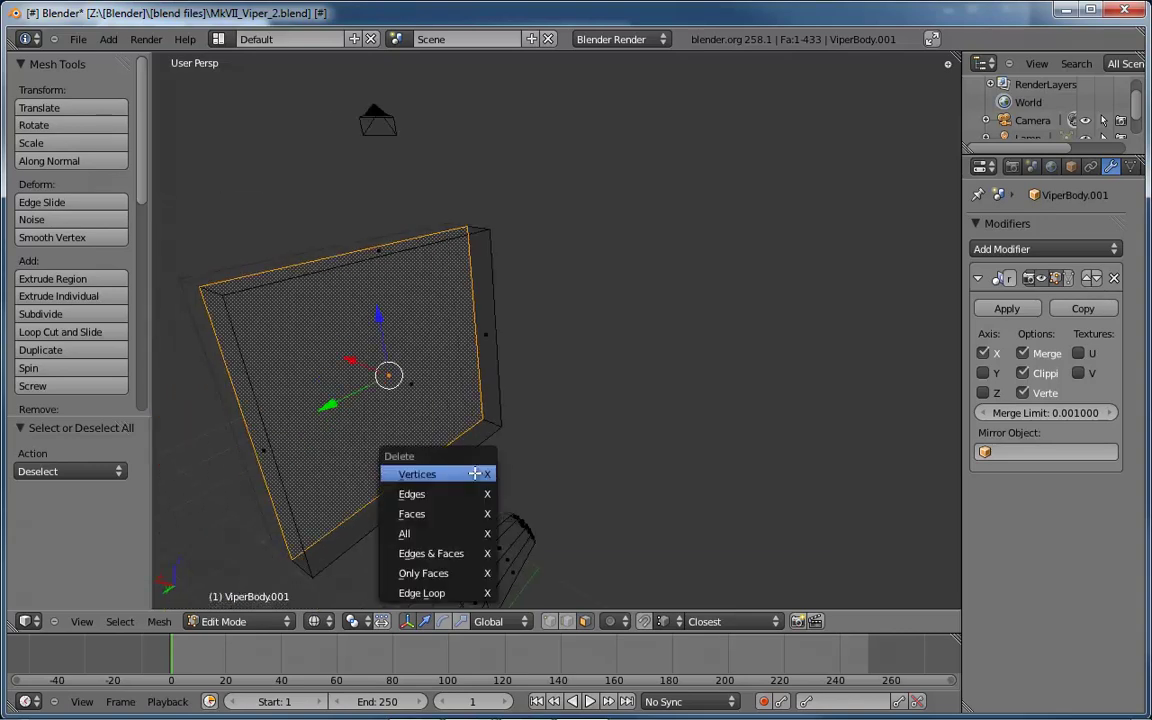
{"action": "left_click", "coordinate": [408, 515]}
{"action": "middle_click_drag", "start_coordinate": [408, 515], "coordinate": [537, 441]}
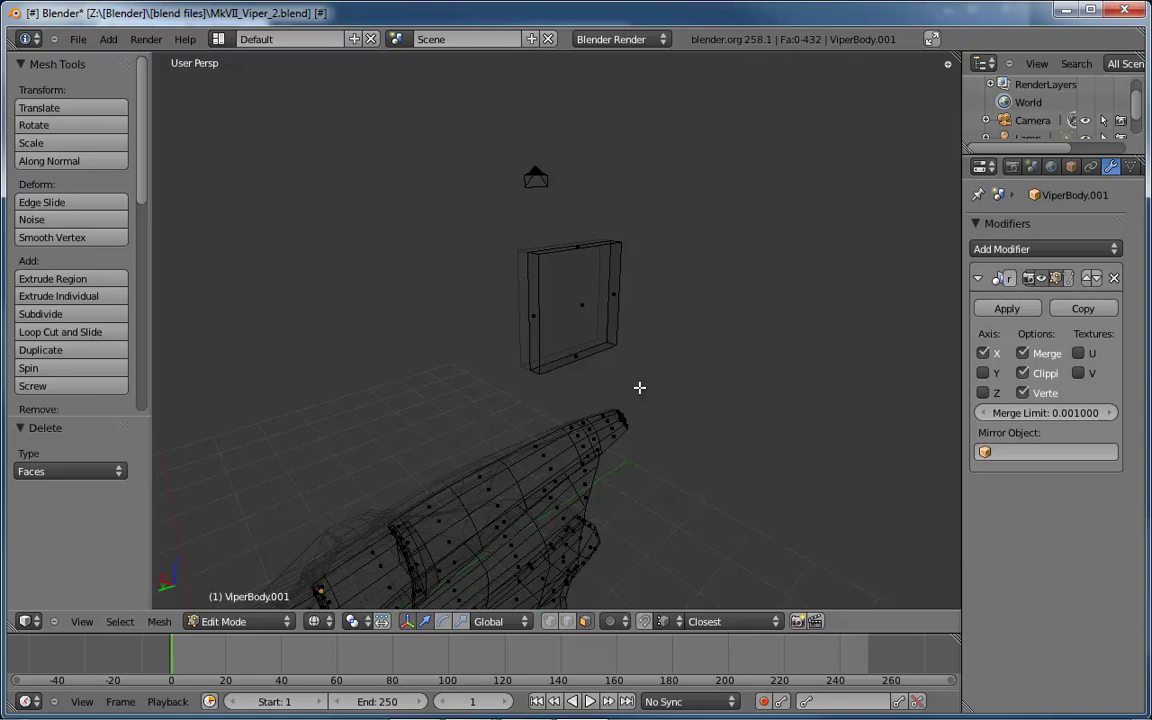
In left view and vertex select mode, move the cube's lower front corner vertices to the tail fin's front base
{"action": "key", "text": "ctrl+KP_3"}
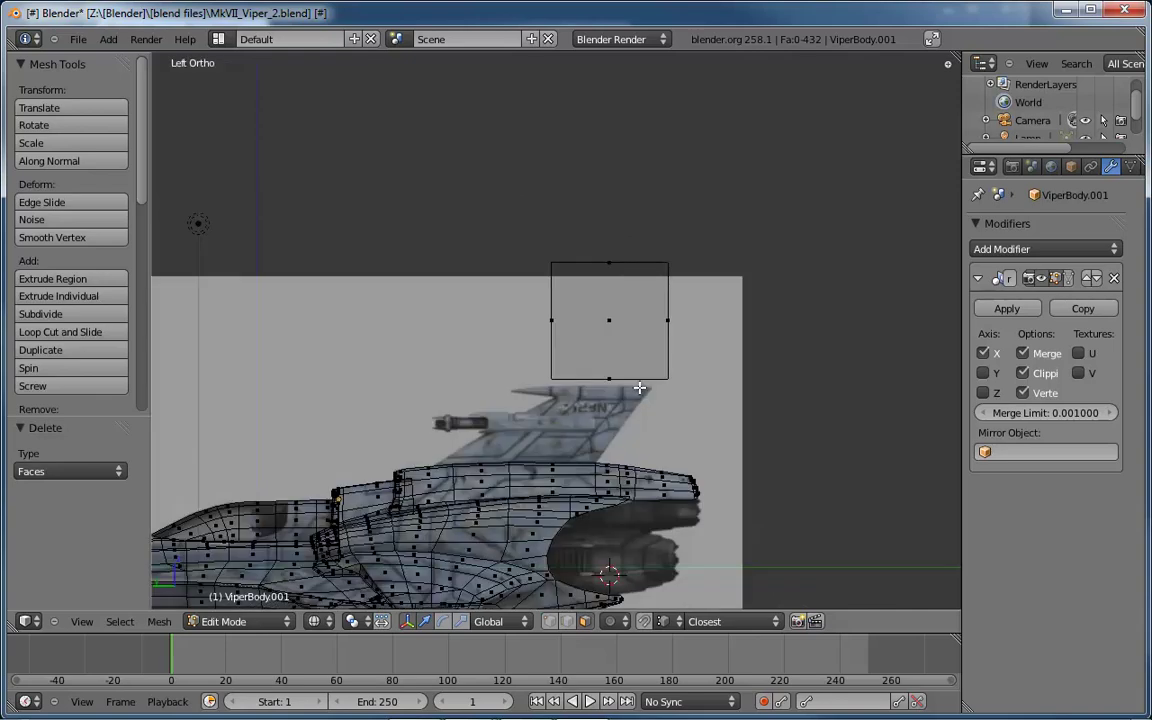
{"action": "scroll", "coordinate": [622, 398], "scroll_direction": "down", "scroll_amount": 4, "text": "alt"}
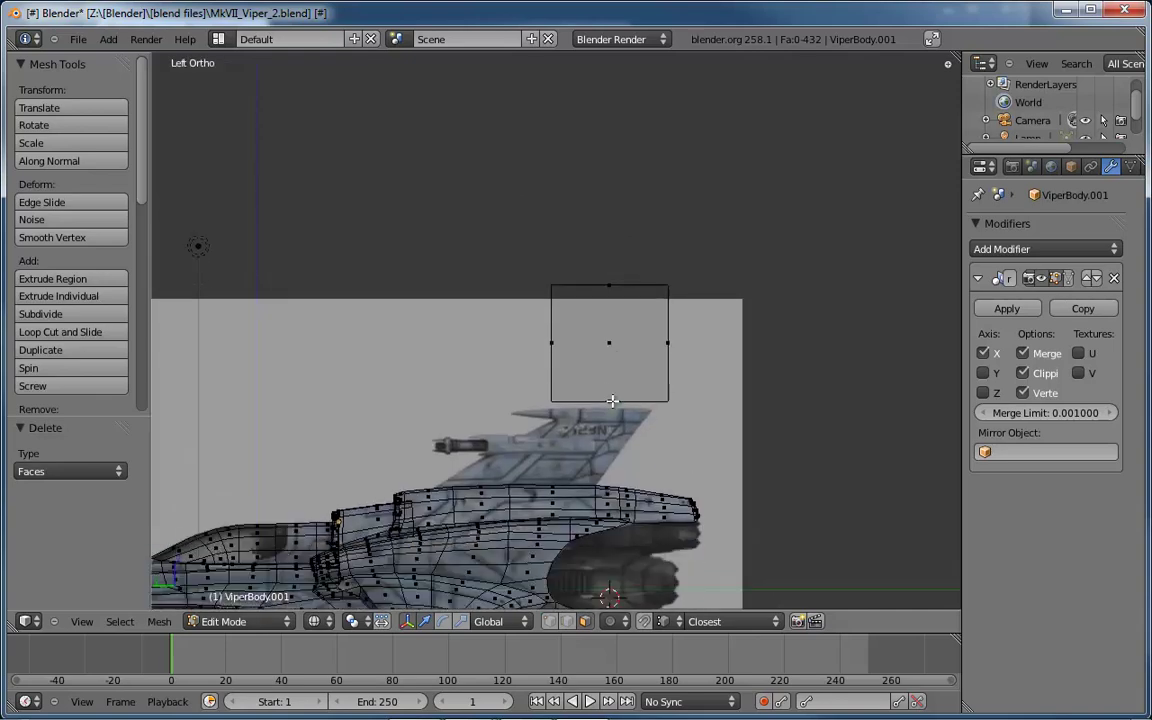
{"action": "scroll", "coordinate": [612, 428], "scroll_direction": "up", "scroll_amount": 3, "text": "alt"}
{"action": "scroll", "coordinate": [625, 420], "scroll_direction": "up", "scroll_amount": 3}
{"action": "middle_click_drag", "start_coordinate": [626, 424], "coordinate": [706, 335], "text": "shift"}
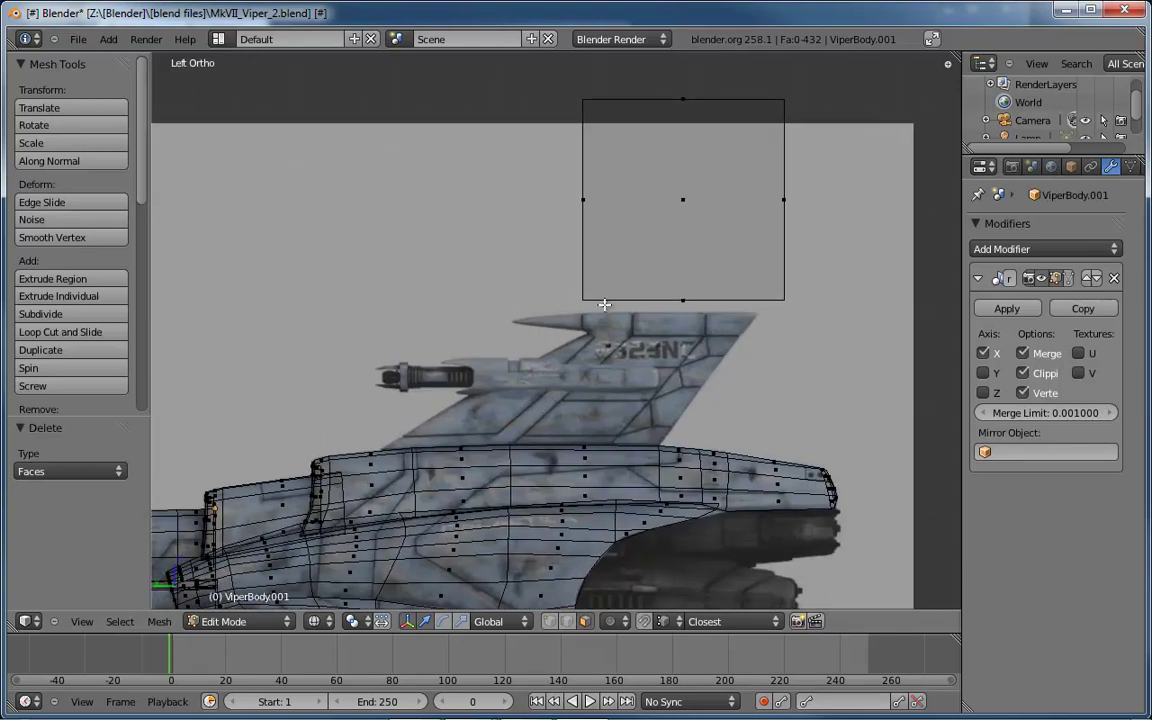
{"action": "key", "text": "ctrl+Tab"}
{"action": "left_click", "coordinate": [545, 258]}
{"action": "key", "text": "b"}
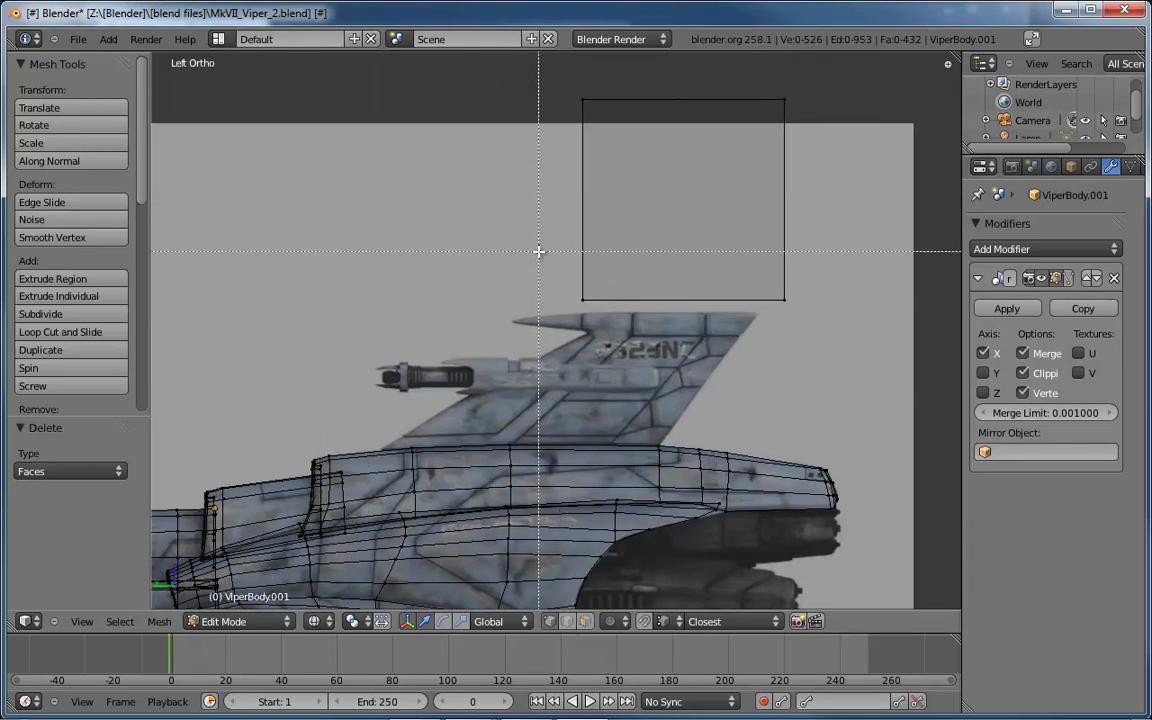
{"action": "left_click_drag", "start_coordinate": [539, 251], "coordinate": [390, 450]}
Select the cube's lower rear corner vertices and move them to the tail fin's rear base
{"action": "key", "text": "a"}
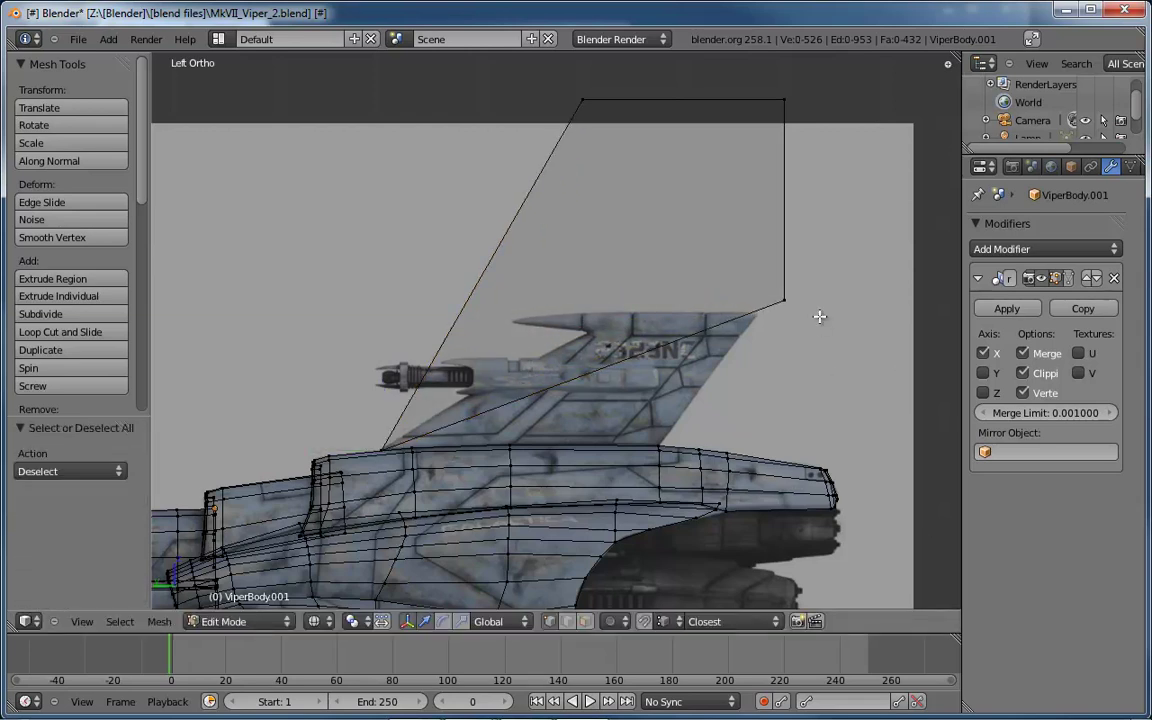
{"action": "key", "text": "b"}
{"action": "left_click_drag", "start_coordinate": [828, 236], "coordinate": [745, 335]}
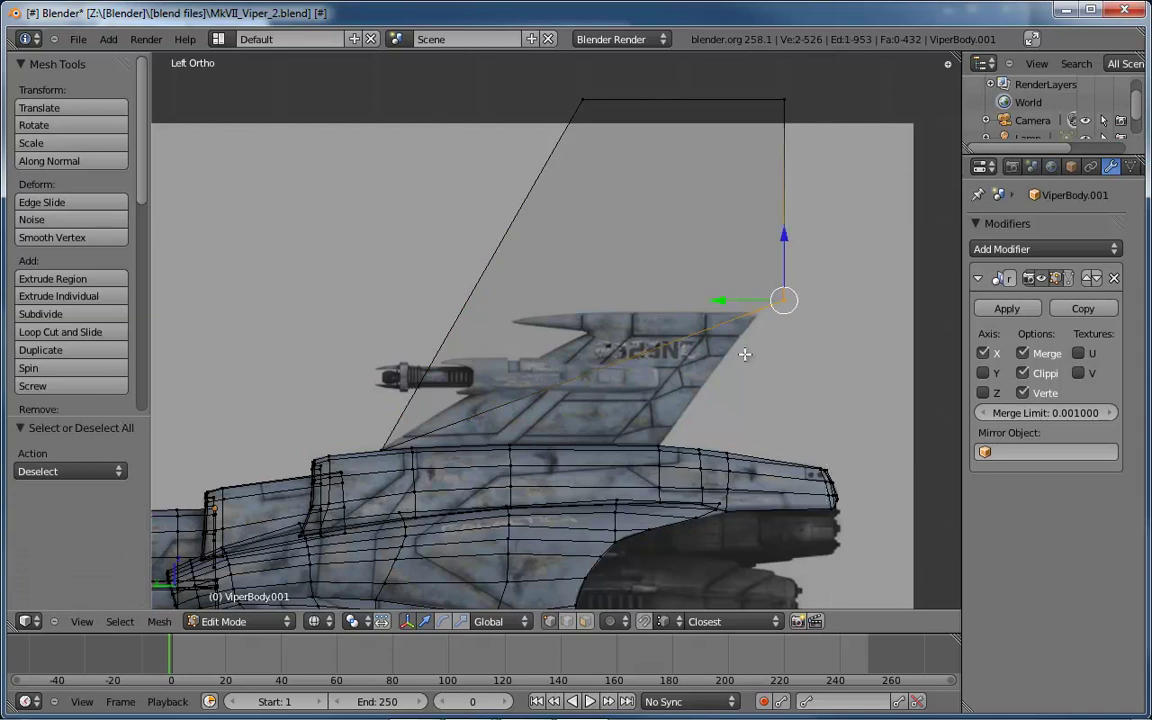
{"action": "left_click_drag", "start_coordinate": [784, 299], "coordinate": [660, 447]}
{"action": "middle_click_drag", "start_coordinate": [736, 308], "coordinate": [754, 305], "text": "shift"}
Move the cube's upper rear corner vertices to the tail fin's rear tip, about 0.25 in Y and -2.16 in Z
{"action": "key", "text": "a"}
{"action": "key", "text": "b"}
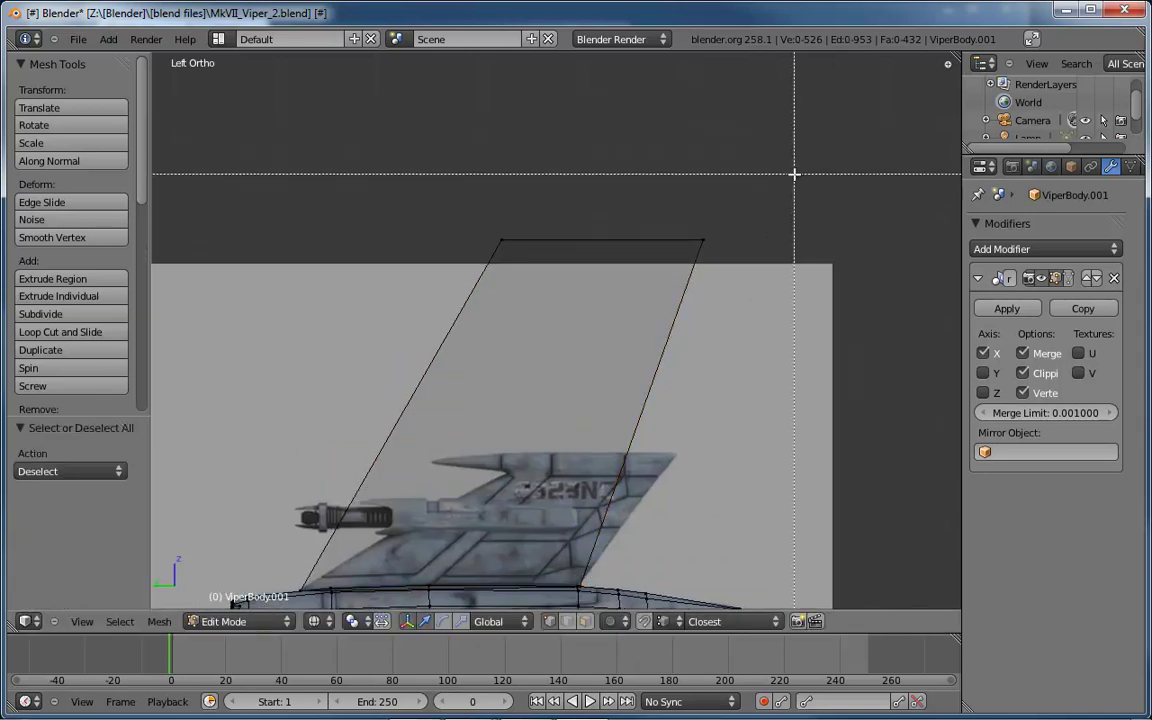
{"action": "left_click_drag", "start_coordinate": [792, 172], "coordinate": [690, 252]}
{"action": "key", "text": "g"}
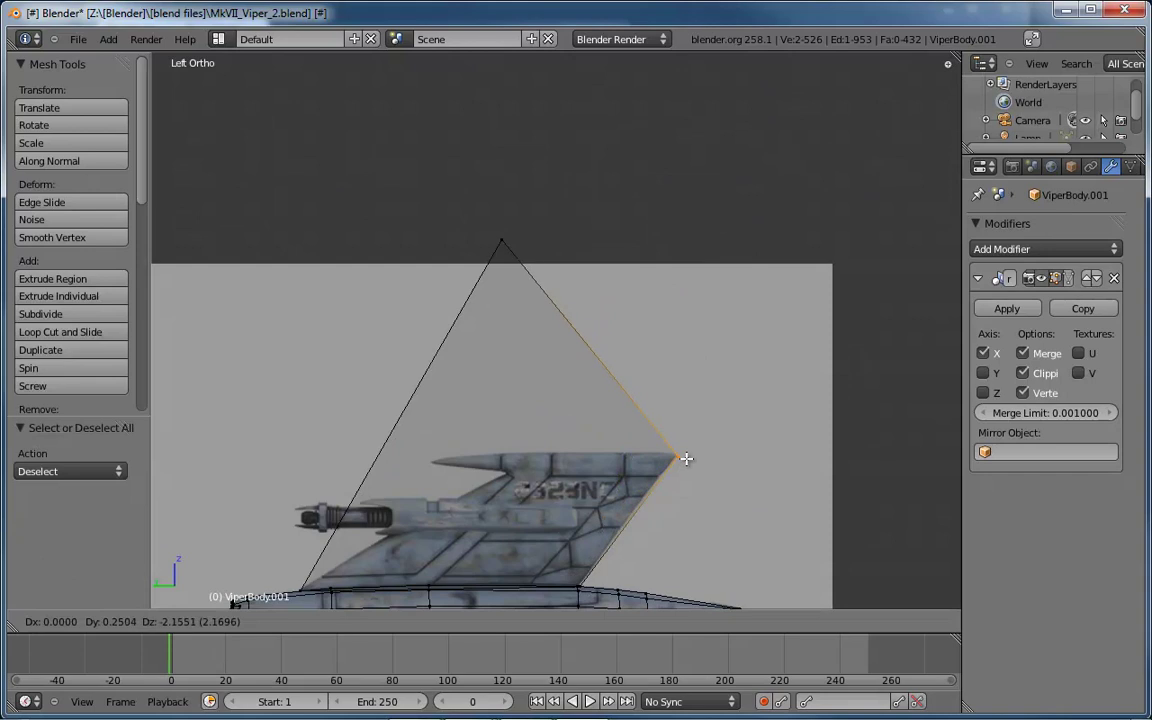
{"action": "left_click", "coordinate": [685, 455]}
Move the cube's upper front corner vertices onto the tail fin's top edge, about -0.402 in Y and -2.119 in Z
{"action": "key", "text": "a"}
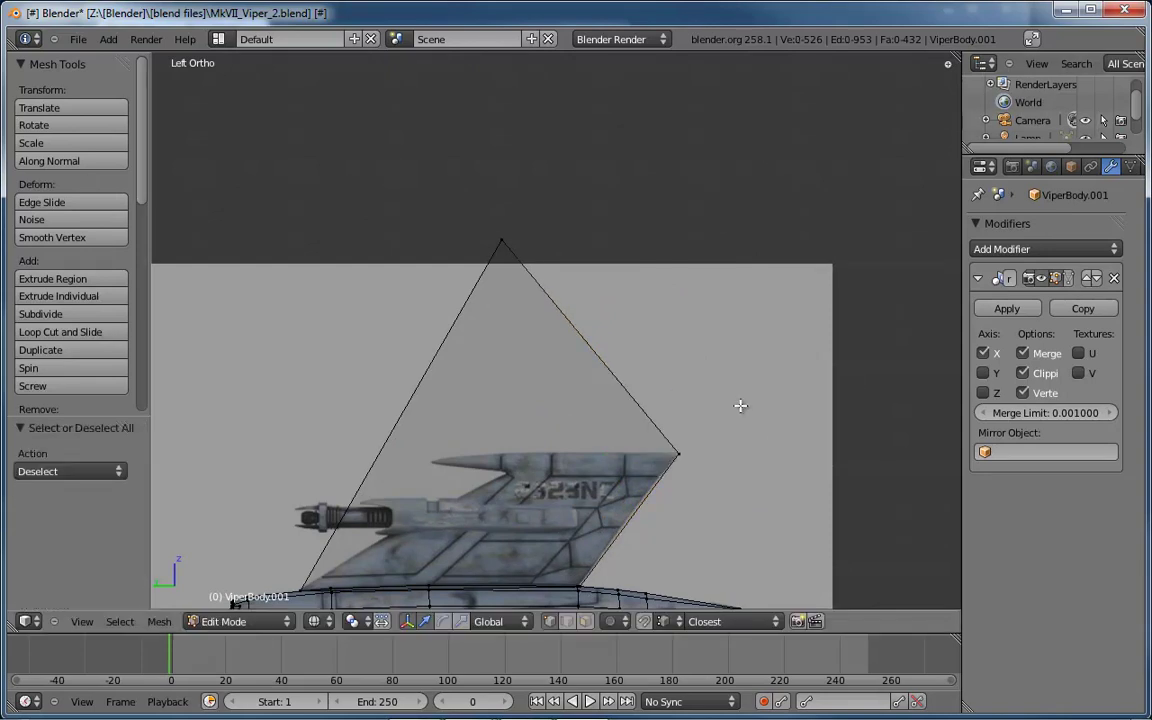
{"action": "right_click", "coordinate": [501, 241]}
{"action": "key", "text": "g"}
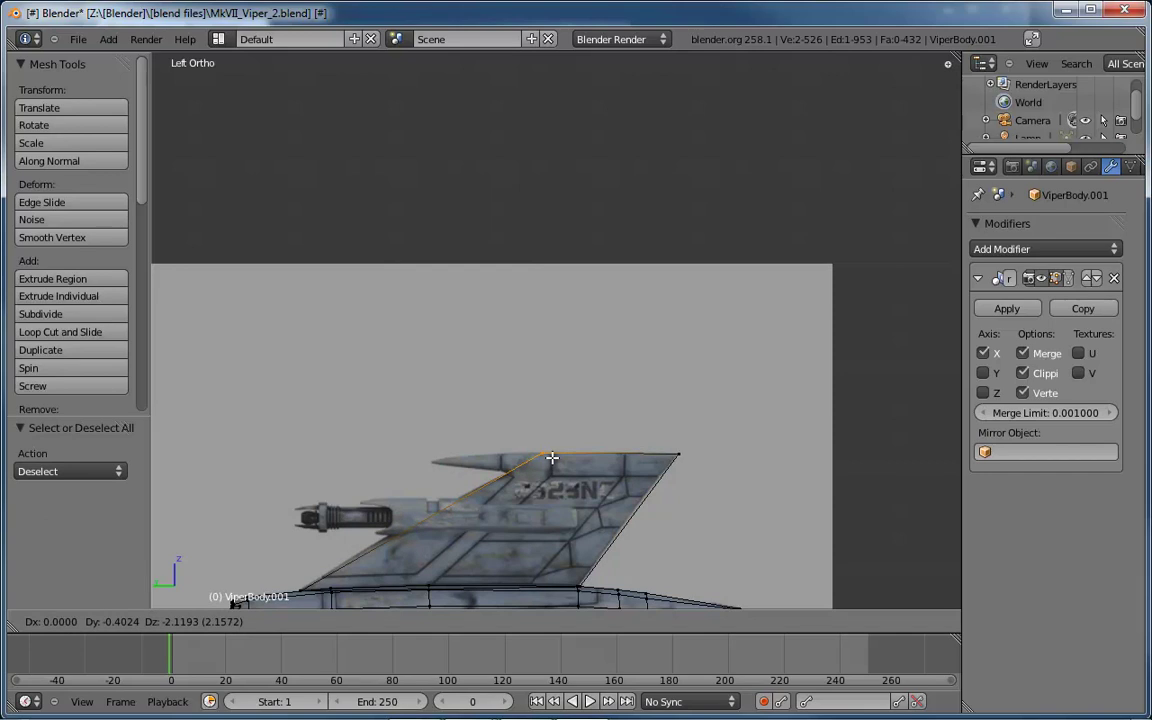
{"action": "left_click", "coordinate": [551, 457]}
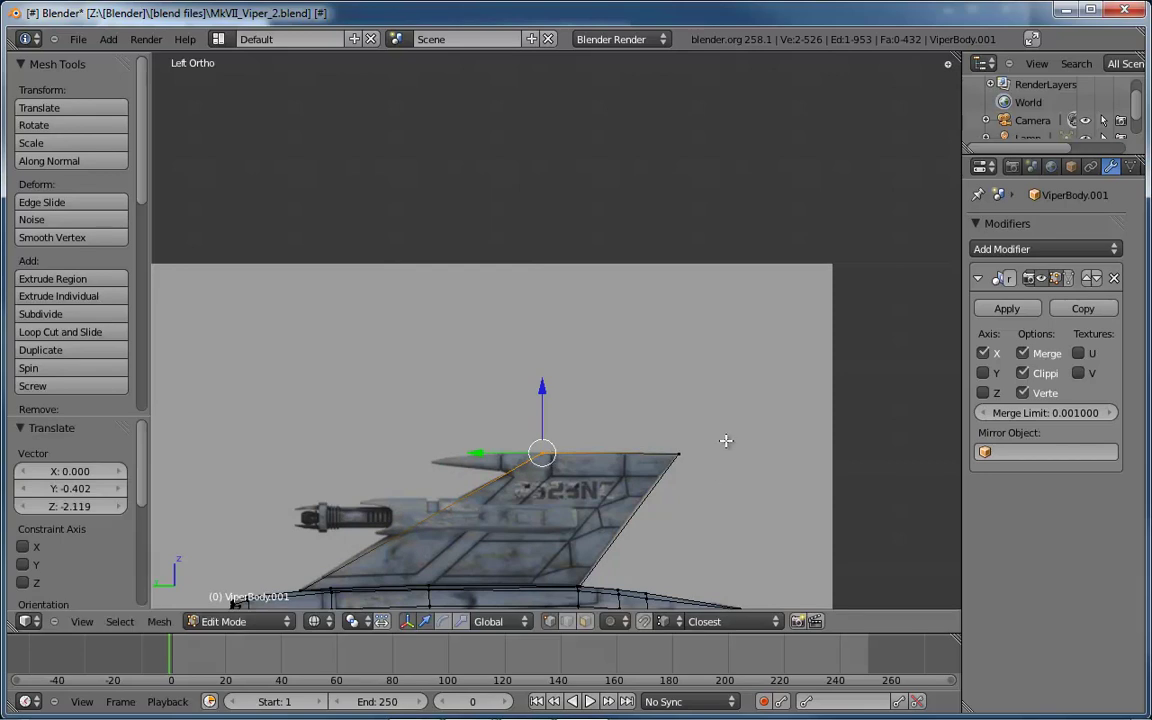
{"action": "scroll", "coordinate": [622, 473], "scroll_direction": "up", "scroll_amount": 6}
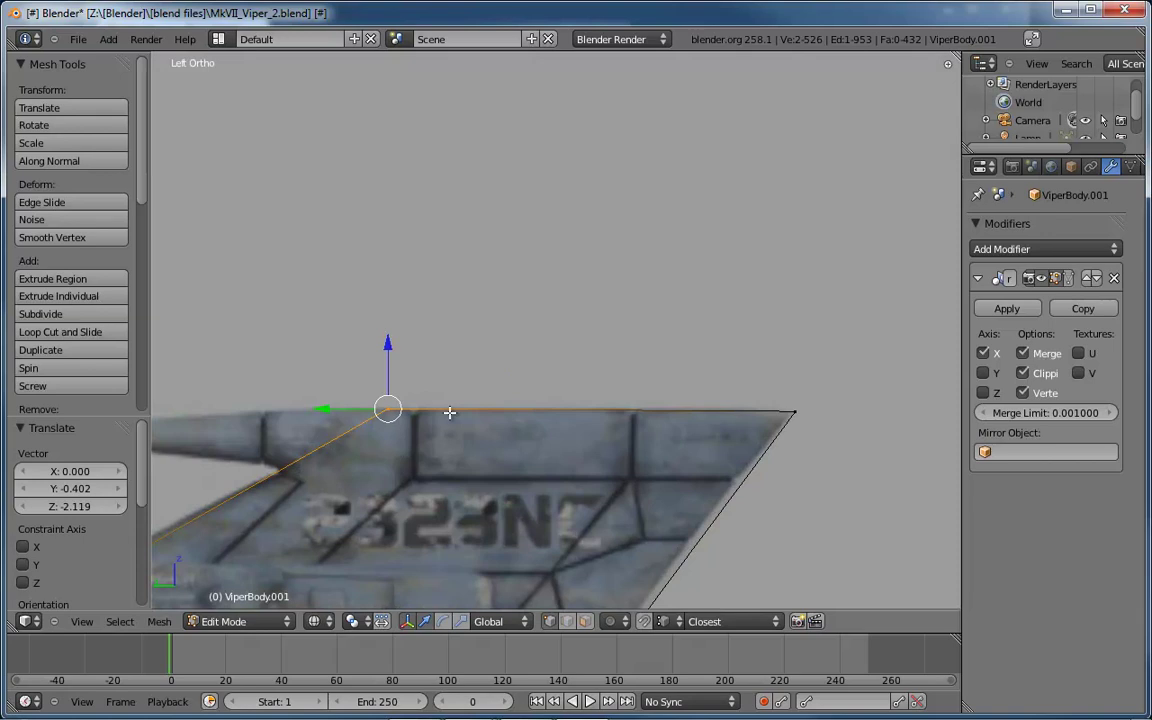
In back view, select the tail fin's upper outer vertices and move them about 0.156 along X to match the reference width
{"action": "key", "text": "ctrl+KP_1"}
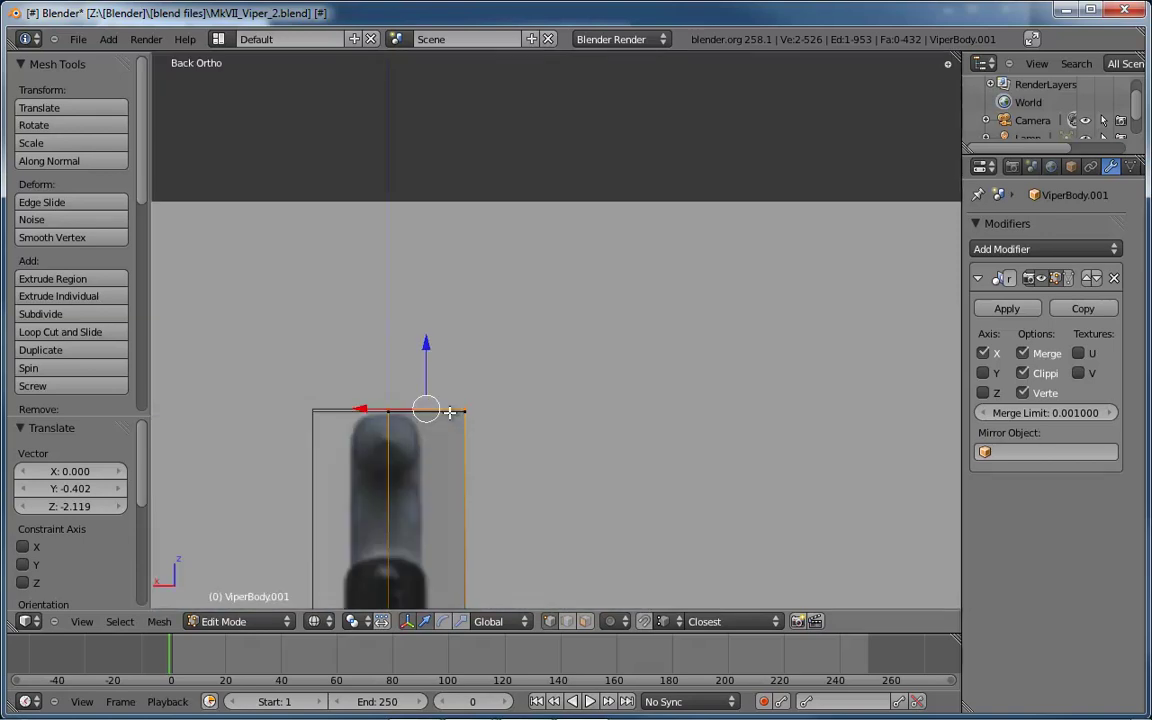
{"action": "middle_click_drag", "start_coordinate": [570, 434], "coordinate": [634, 259], "text": "shift"}
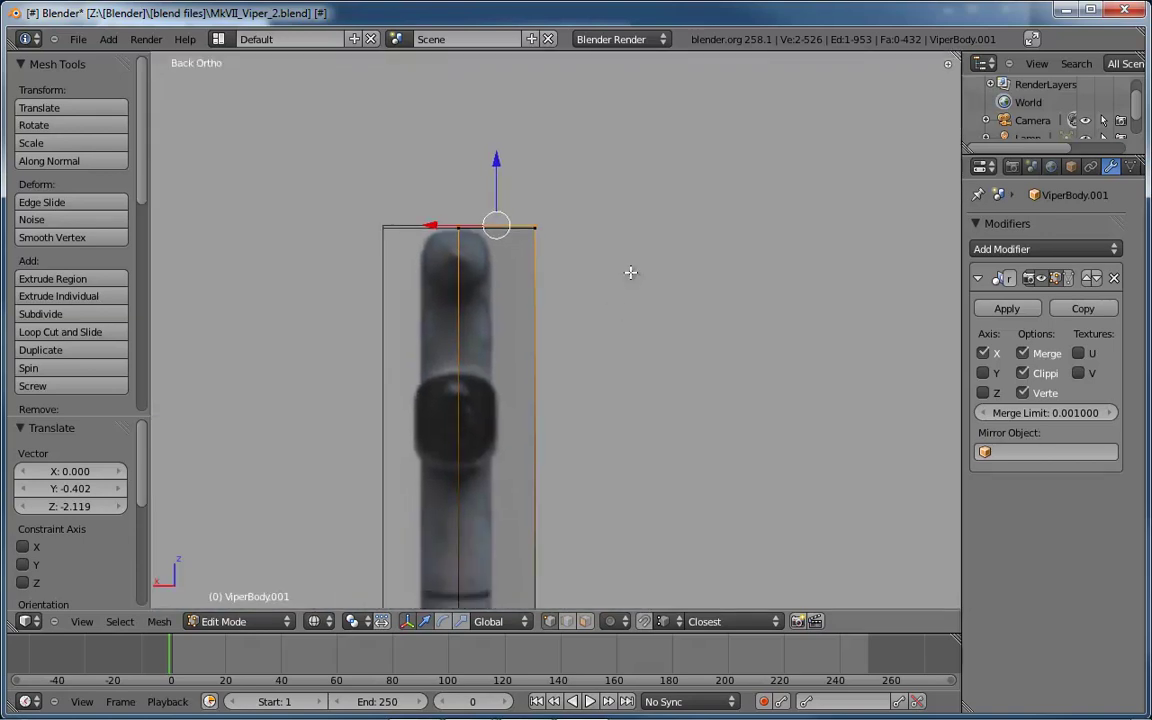
{"action": "key", "text": "a"}
{"action": "key", "text": "b"}
{"action": "left_click_drag", "start_coordinate": [641, 152], "coordinate": [512, 255]}
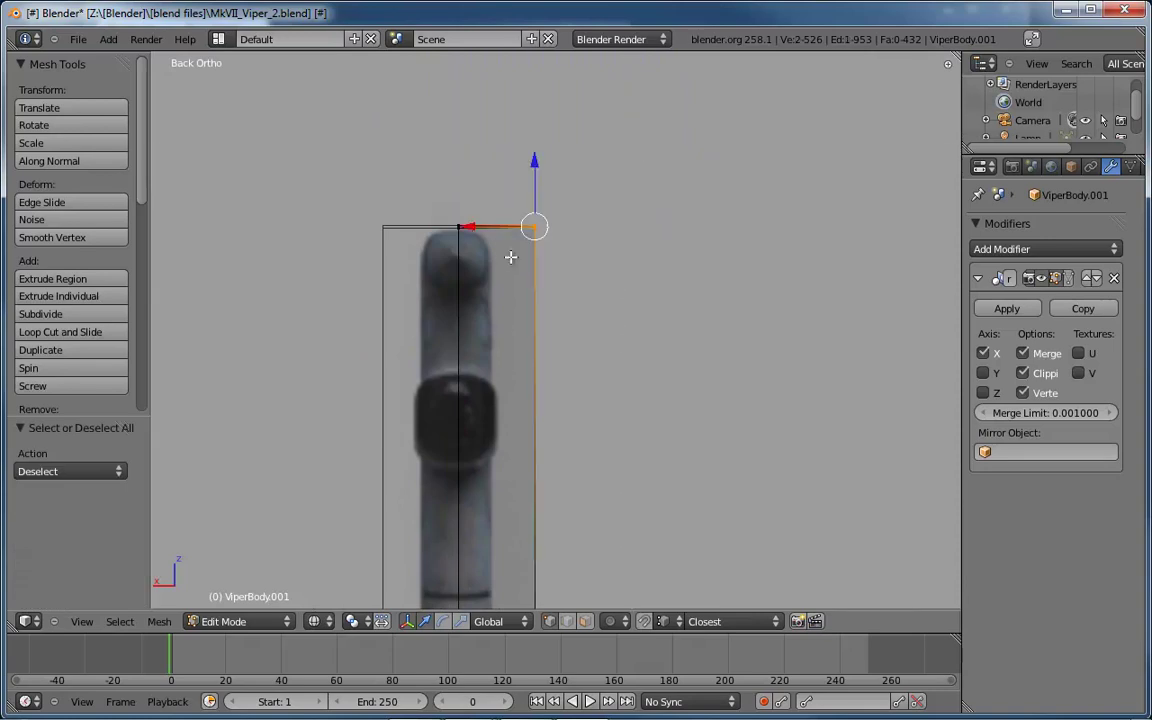
{"action": "key", "text": "g"}
{"action": "left_click_drag", "start_coordinate": [436, 226], "coordinate": [424, 227]}
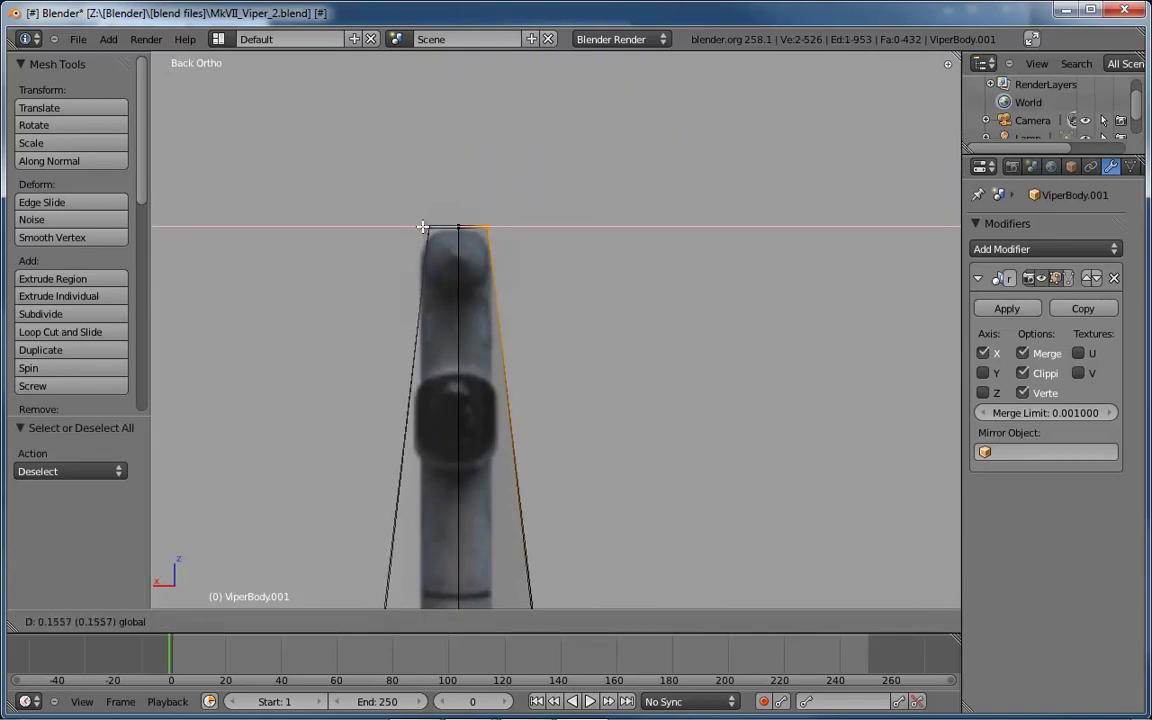
{"action": "left_click", "coordinate": [424, 227]}
Select the tail fin's lower outer vertices and move them about 0.142 along X to the fin width in the reference
{"action": "scroll", "coordinate": [612, 200], "scroll_direction": "down", "scroll_amount": 4, "text": "shift"}
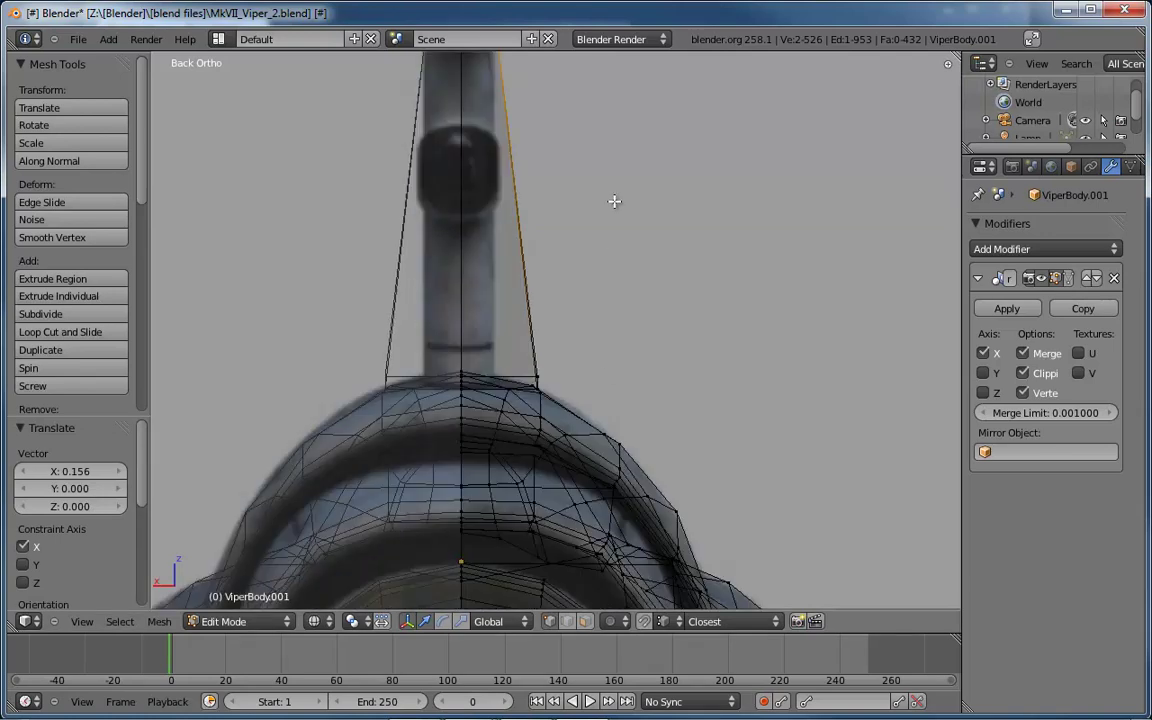
{"action": "scroll", "coordinate": [569, 336], "scroll_direction": "up", "scroll_amount": 6}
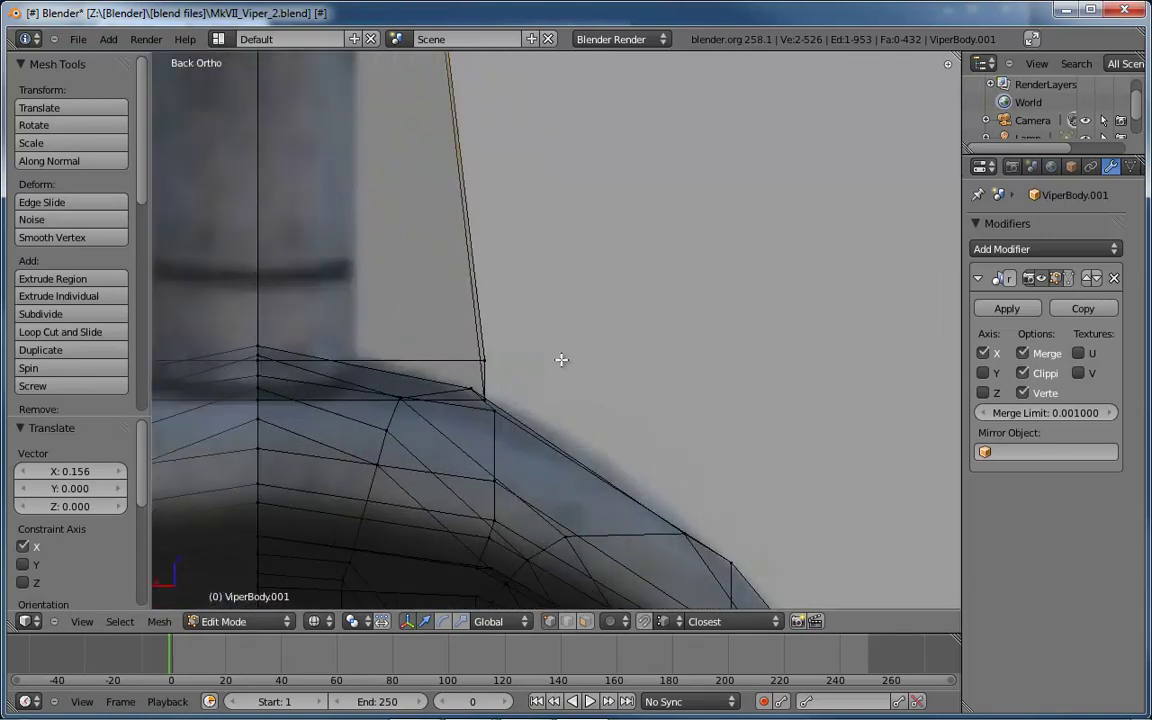
{"action": "right_click", "coordinate": [452, 417]}
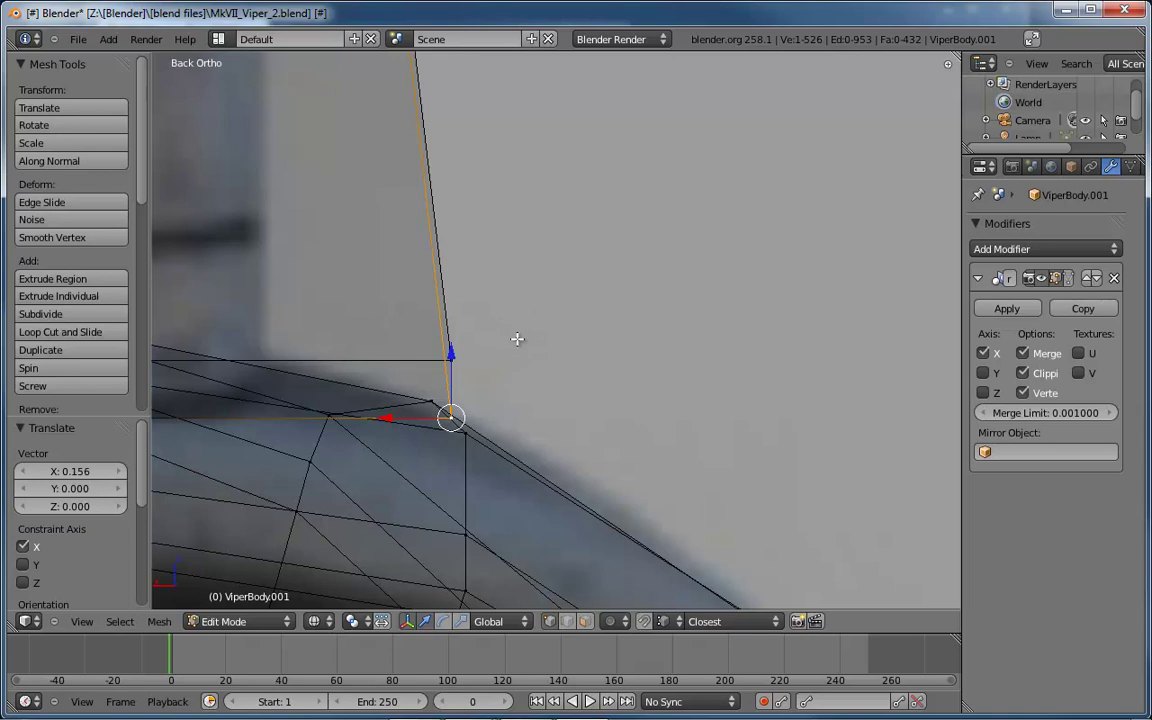
{"action": "key", "text": "a"}
{"action": "right_click", "coordinate": [455, 366]}
{"action": "scroll", "coordinate": [465, 388], "scroll_direction": "down", "scroll_amount": 4}
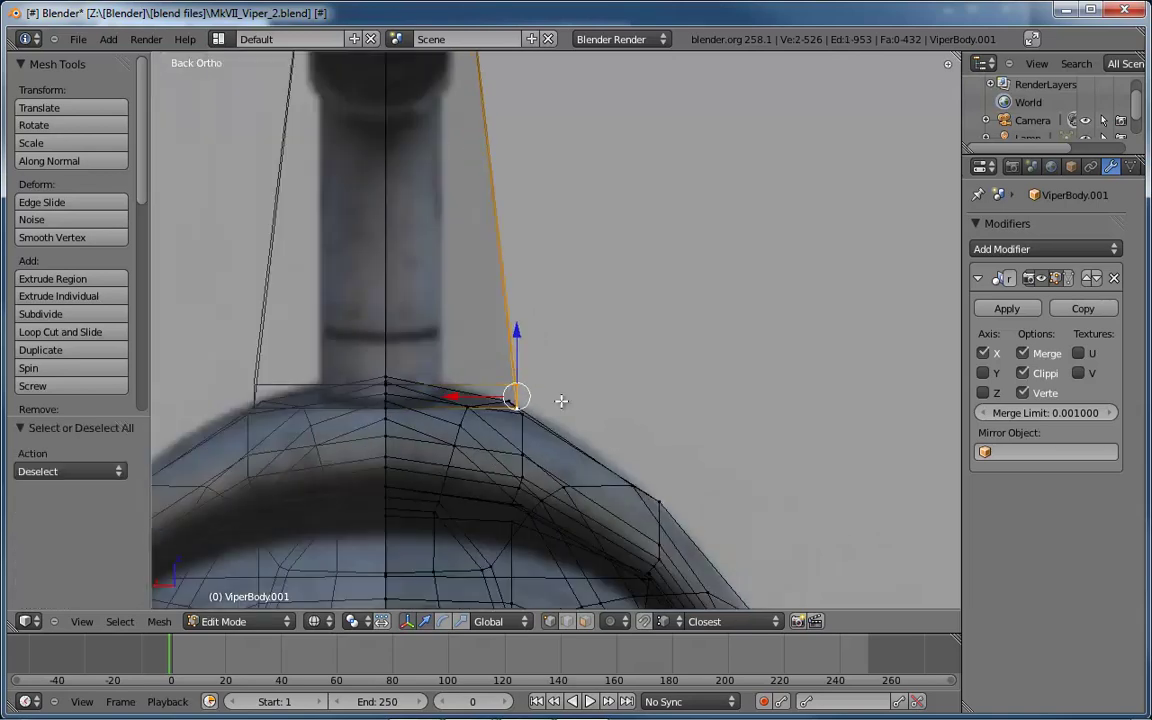
{"action": "right_click", "coordinate": [457, 396], "text": "shift"}
{"action": "key", "text": "g"}
{"action": "key", "text": "x"}
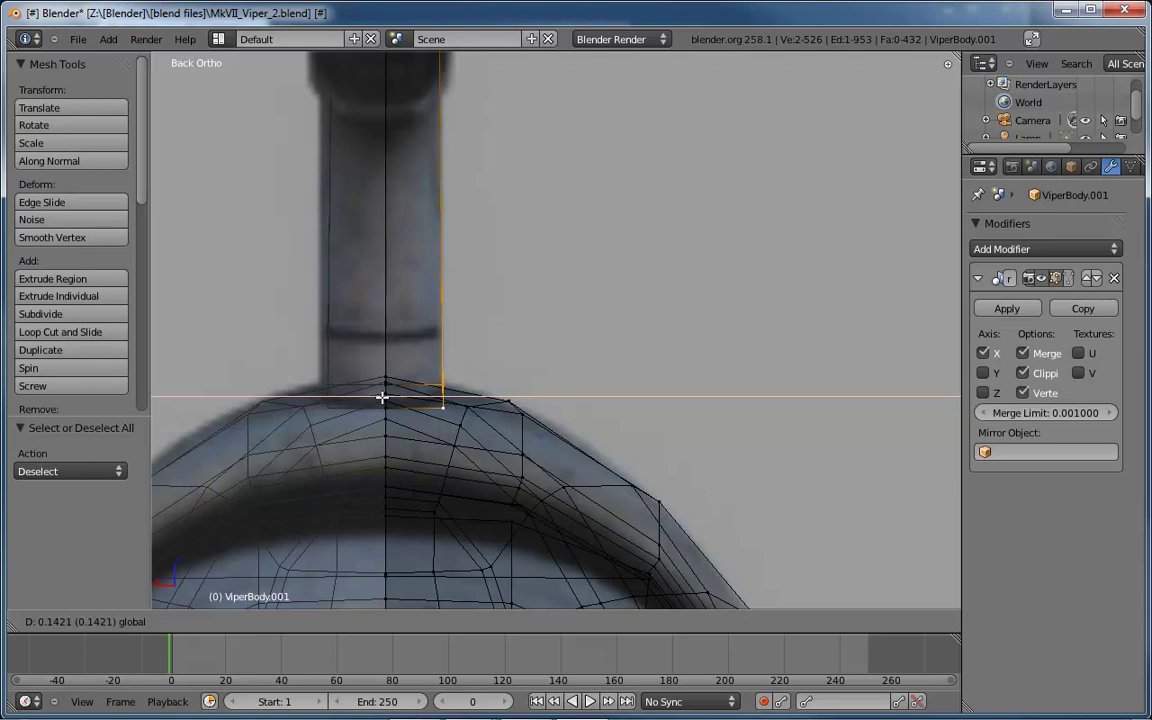
{"action": "left_click", "coordinate": [382, 397]}
In edge select mode, move the tail fin's outer leading edge about -0.09 along Y to taper the front
{"action": "middle_click_drag", "start_coordinate": [382, 397], "coordinate": [579, 333]}
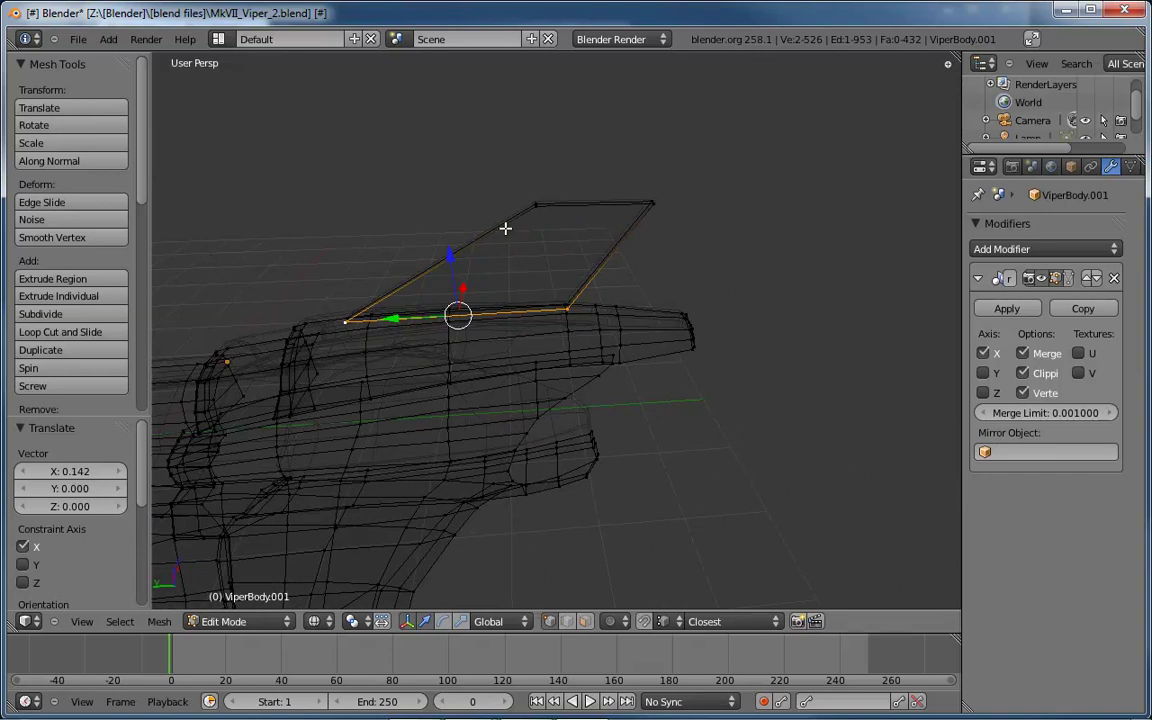
{"action": "middle_click_drag", "start_coordinate": [506, 244], "coordinate": [548, 192]}
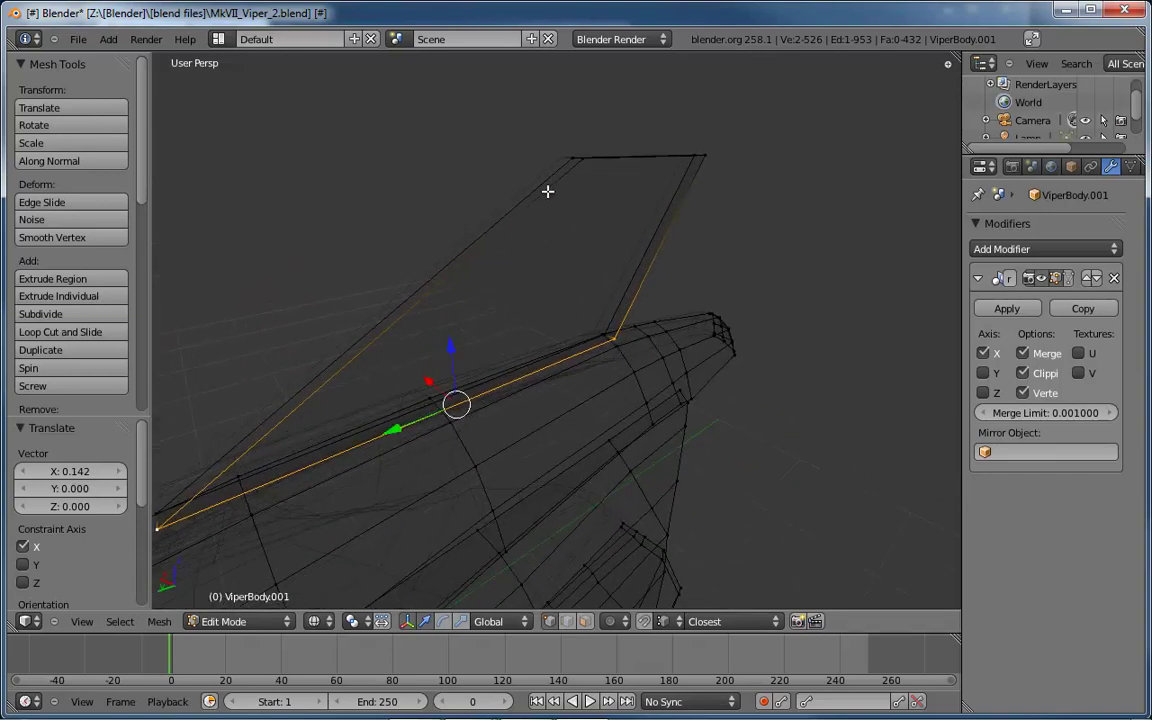
{"action": "key", "text": "ctrl+Tab"}
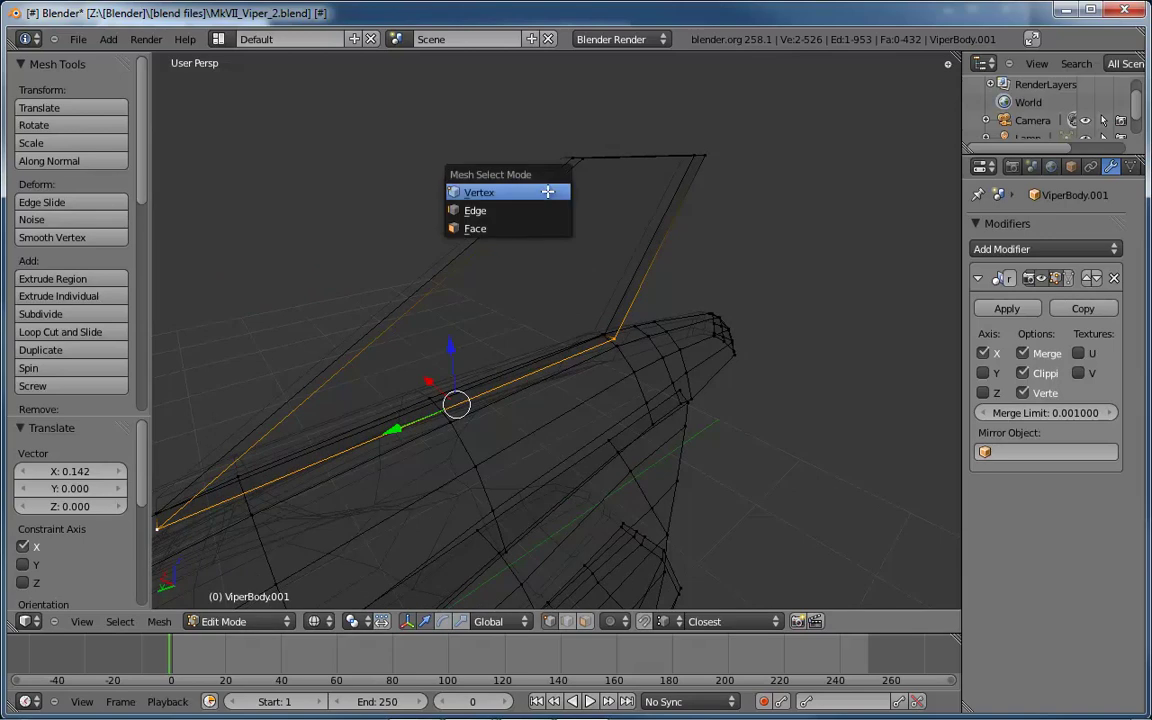
{"action": "left_click", "coordinate": [550, 213]}
{"action": "middle_click_drag", "start_coordinate": [522, 219], "coordinate": [440, 223]}
{"action": "key", "text": "g"}
{"action": "key", "text": "y"}
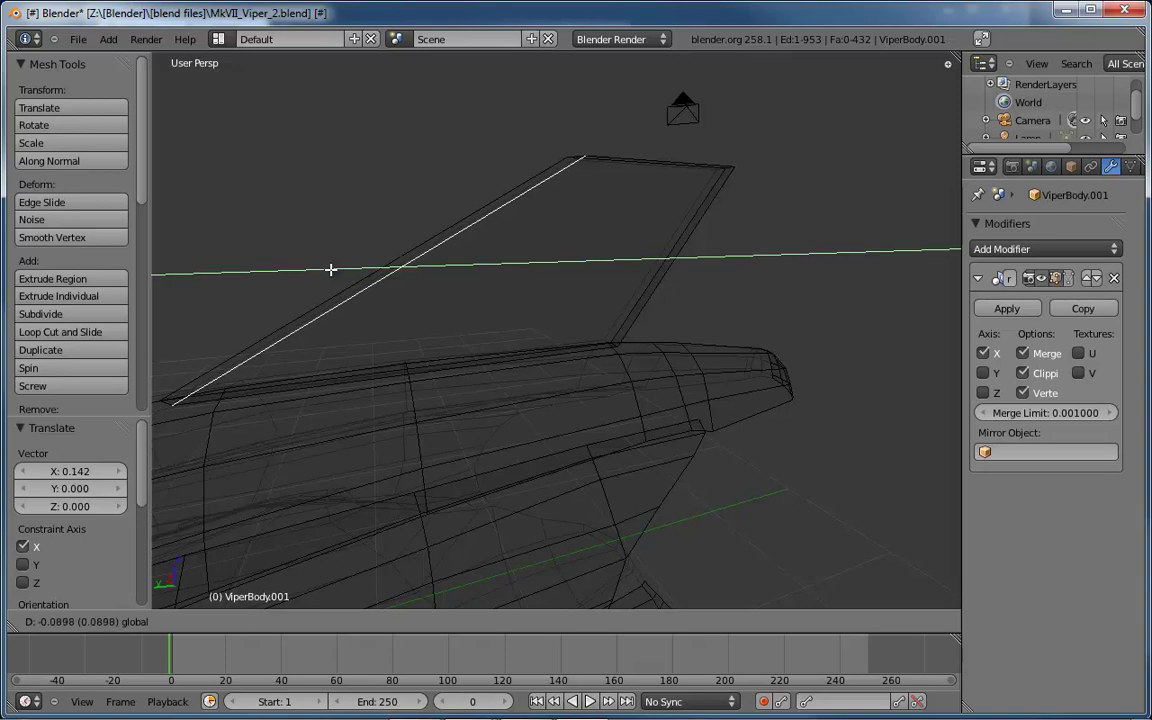
{"action": "left_click", "coordinate": [333, 268]}
Move the tail fin's outer trailing edge about 0.05 along Y and check the tapered fin in solid shading
{"action": "right_click", "coordinate": [670, 269]}
{"action": "middle_click_drag", "start_coordinate": [670, 269], "coordinate": [615, 260]}
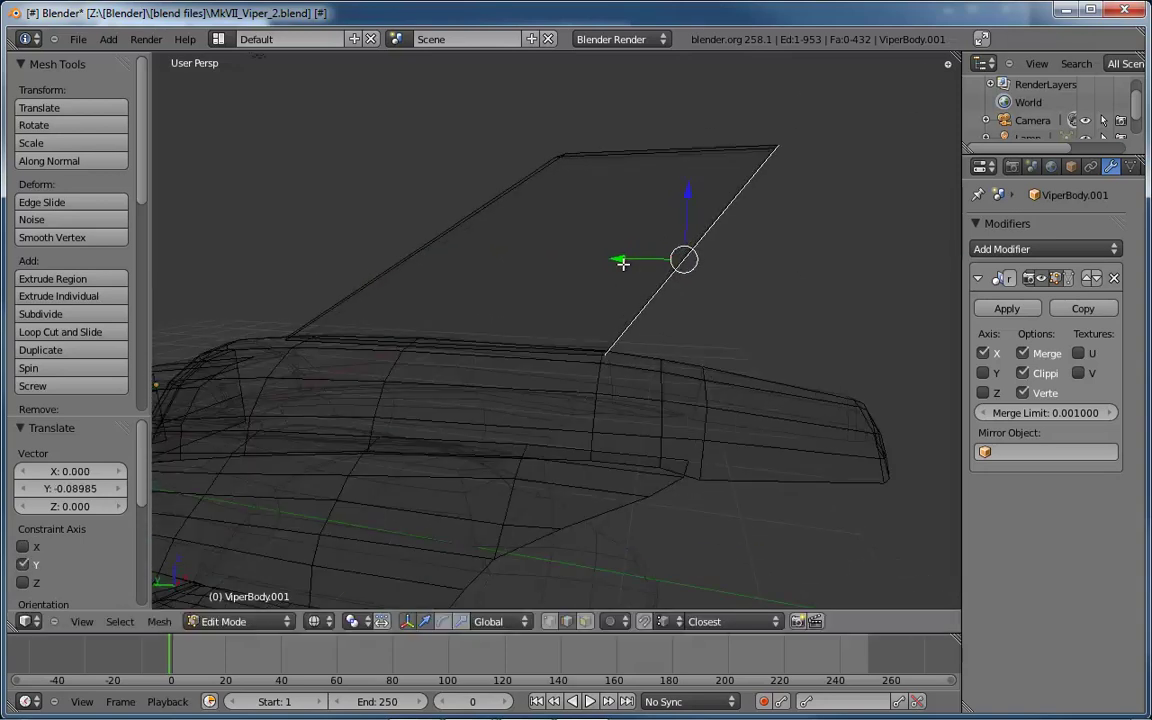
{"action": "key", "text": "g"}
{"action": "key", "text": "y"}
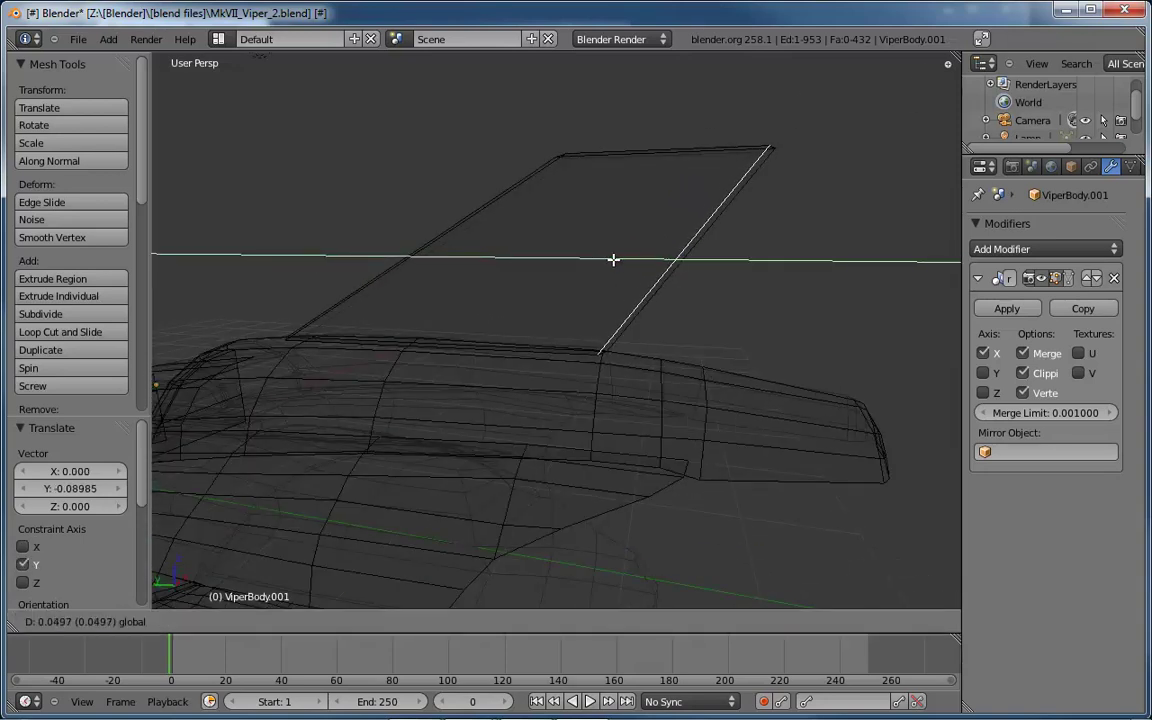
{"action": "left_click", "coordinate": [612, 260]}
{"action": "mouse_move", "coordinate": [782, 265]}
{"action": "middle_mouse_down"}
{"action": "mouse_move", "coordinate": [666, 268]}
{"action": "mouse_move", "coordinate": [836, 283]}
{"action": "mouse_move", "coordinate": [622, 293]}
{"action": "mouse_move", "coordinate": [674, 314]}
{"action": "mouse_move", "coordinate": [548, 301]}
{"action": "mouse_move", "coordinate": [545, 290]}
{"action": "middle_mouse_up"}
{"action": "key", "text": "z"}
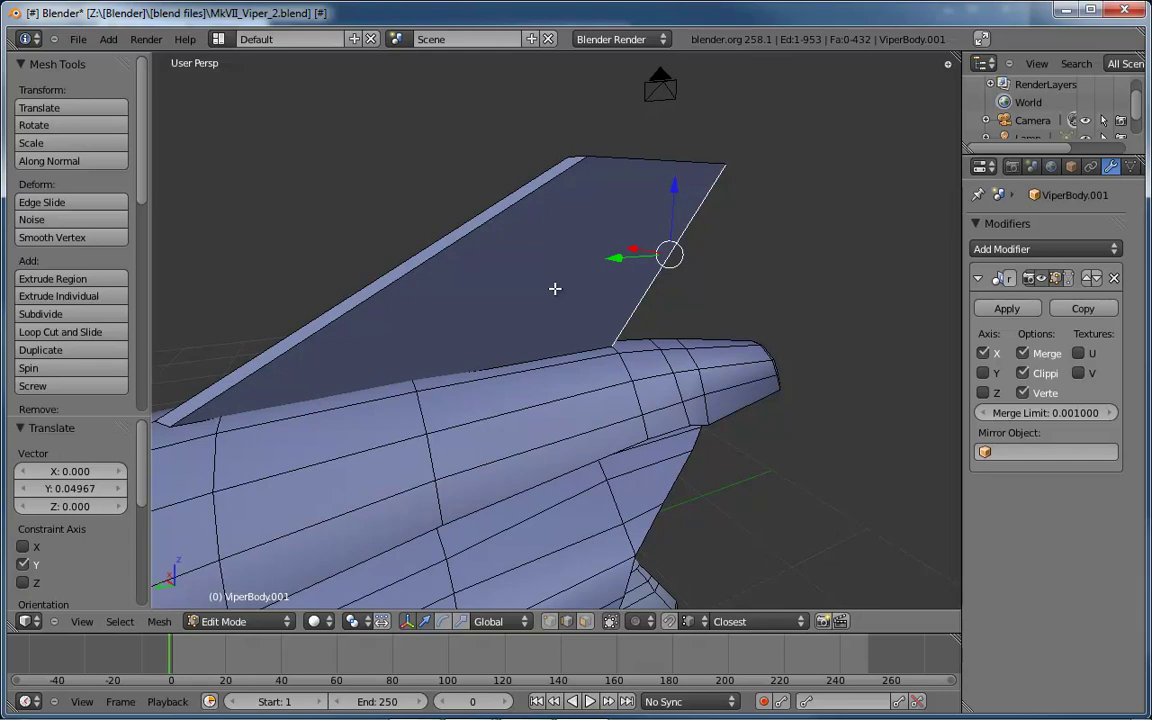
{"action": "middle_click_drag", "start_coordinate": [555, 288], "coordinate": [762, 286]}
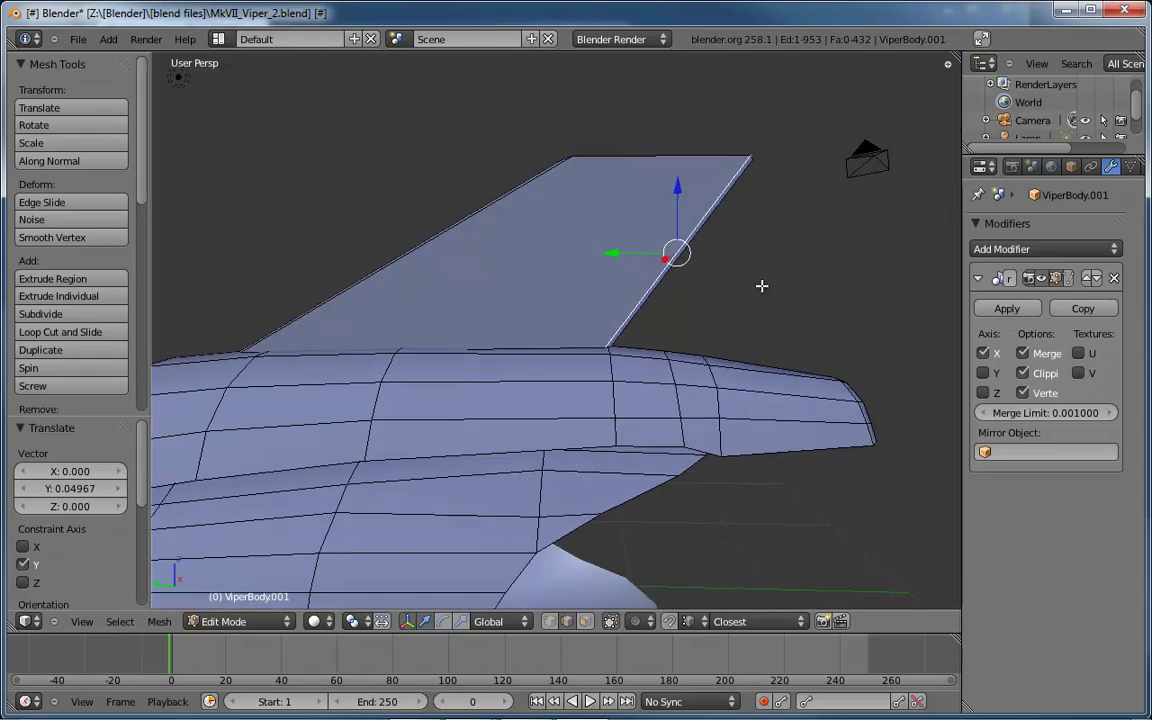
In left wireframe view with vertex selection, move the tail fin's two lower rear vertices about 0.022 along Y
{"action": "key", "text": "ctrl+KP_3"}
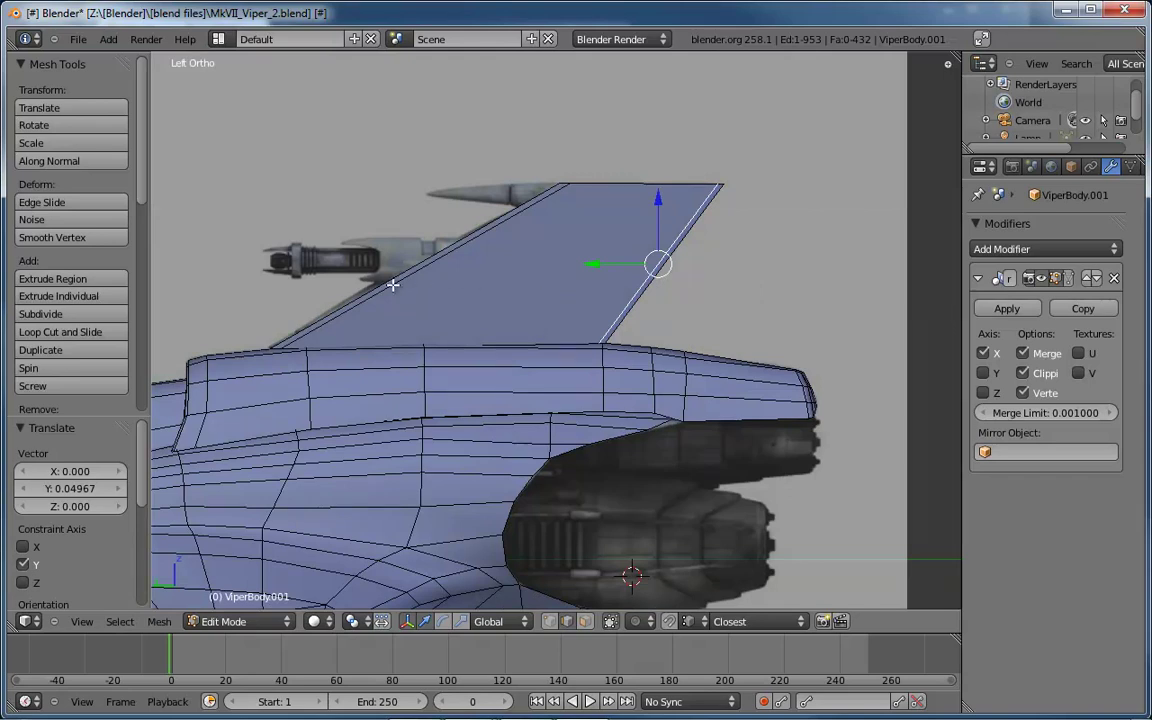
{"action": "key", "text": "alt+z"}
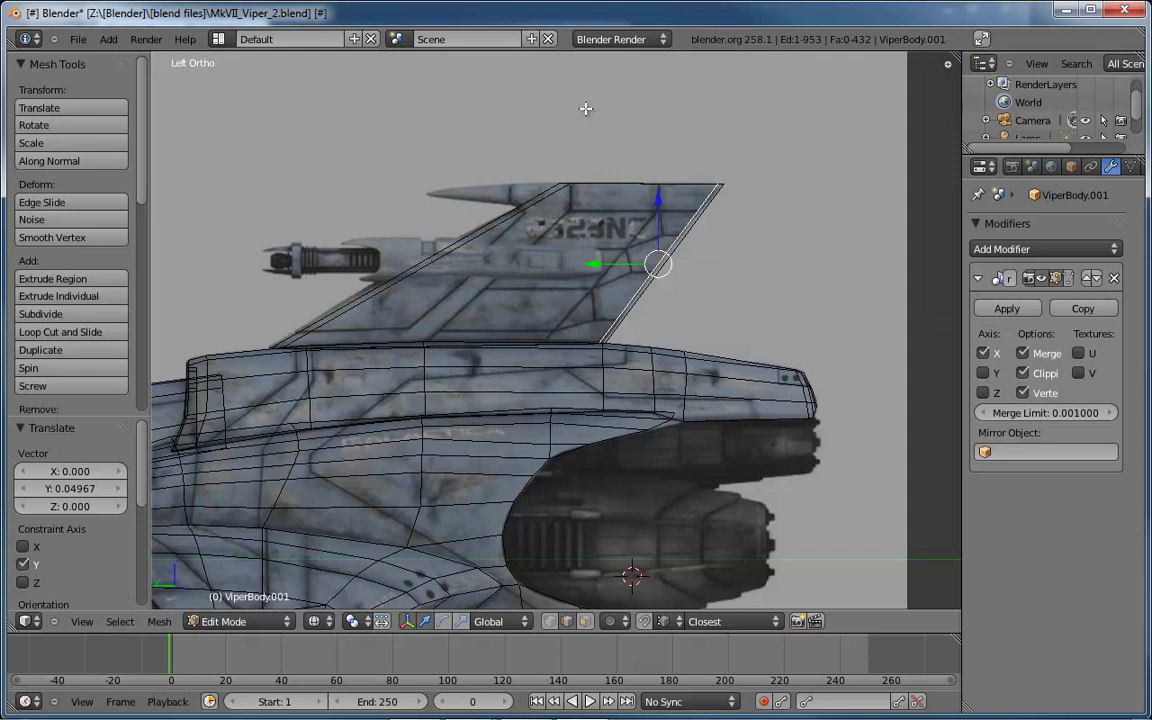
{"action": "scroll", "coordinate": [742, 239], "scroll_direction": "up", "scroll_amount": 4}
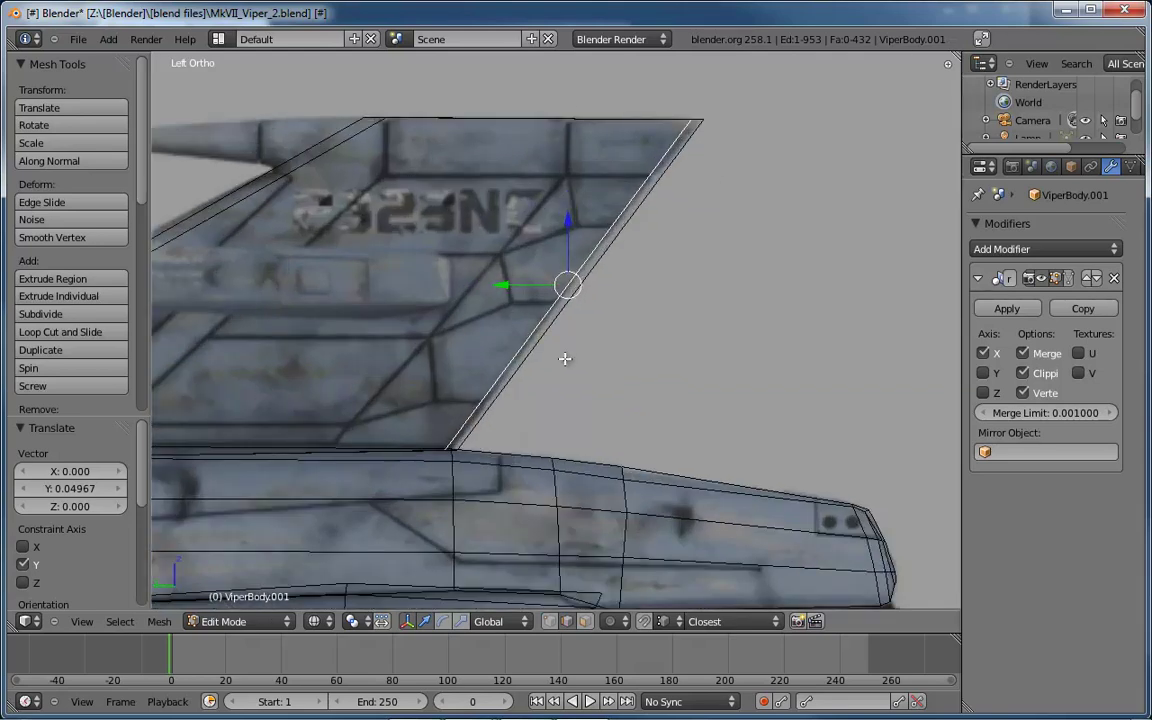
{"action": "scroll", "coordinate": [458, 455], "scroll_direction": "up", "scroll_amount": 2}
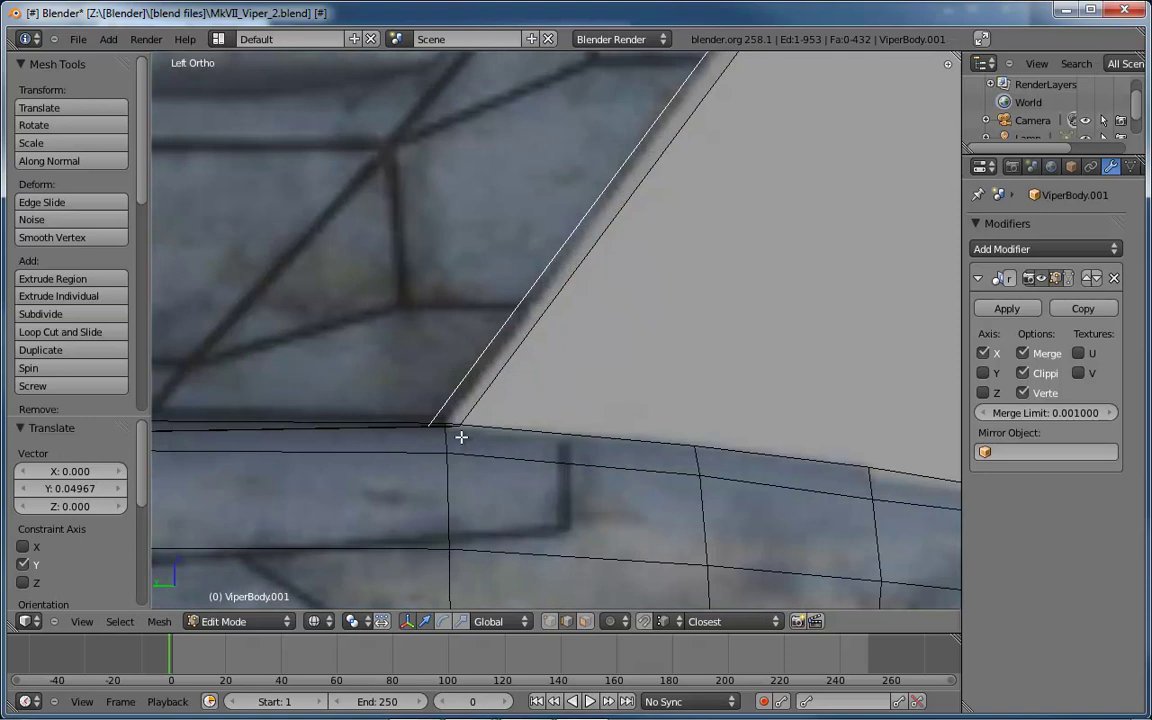
{"action": "key", "text": "ctrl+Tab"}
{"action": "left_click", "coordinate": [398, 416]}
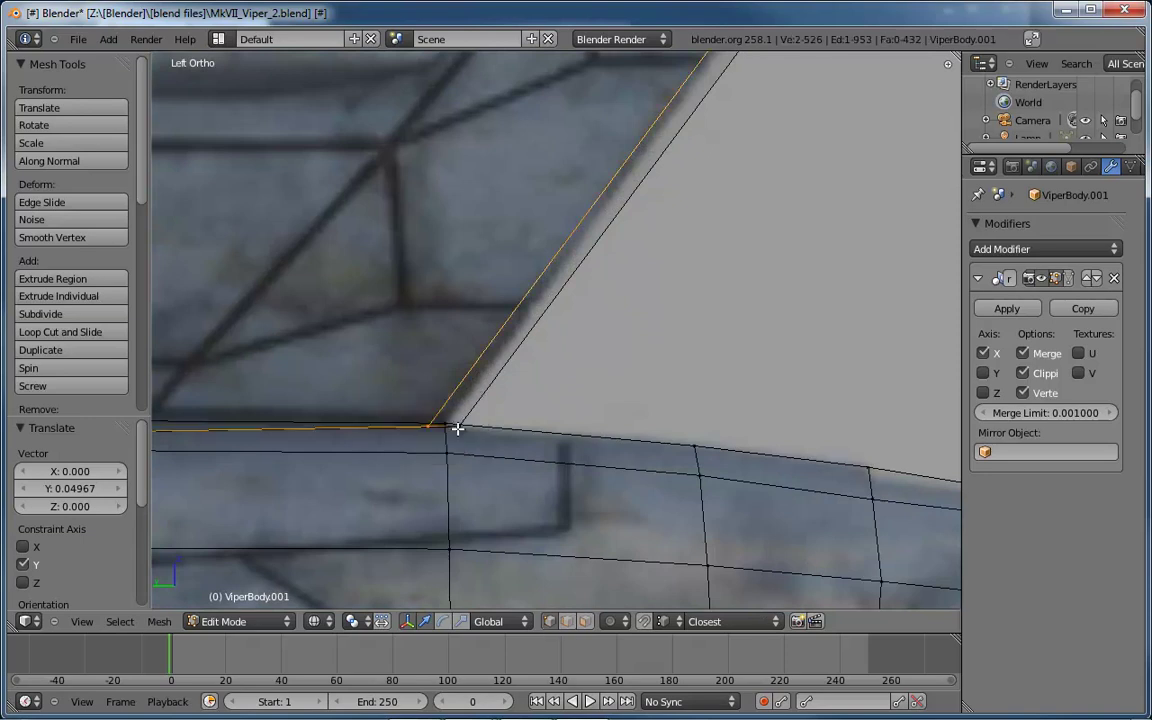
{"action": "right_click", "coordinate": [457, 428]}
{"action": "scroll", "coordinate": [419, 445], "scroll_direction": "up", "scroll_amount": 2}
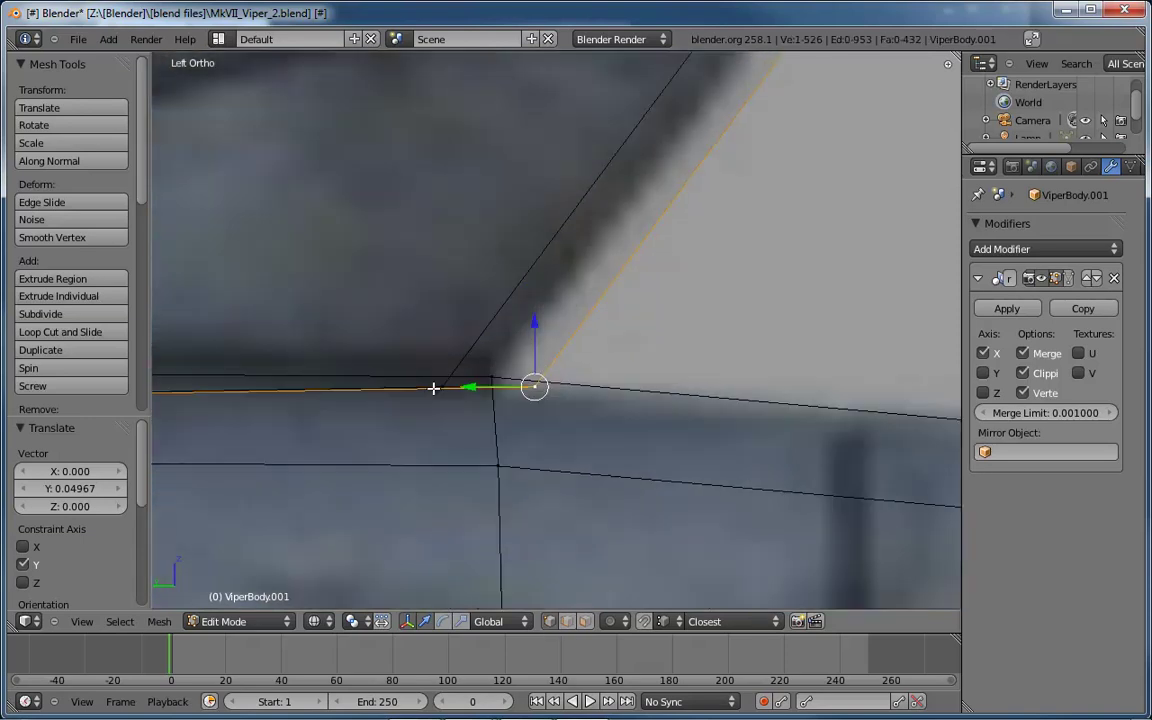
{"action": "scroll", "coordinate": [491, 424], "scroll_direction": "down", "scroll_amount": 5}
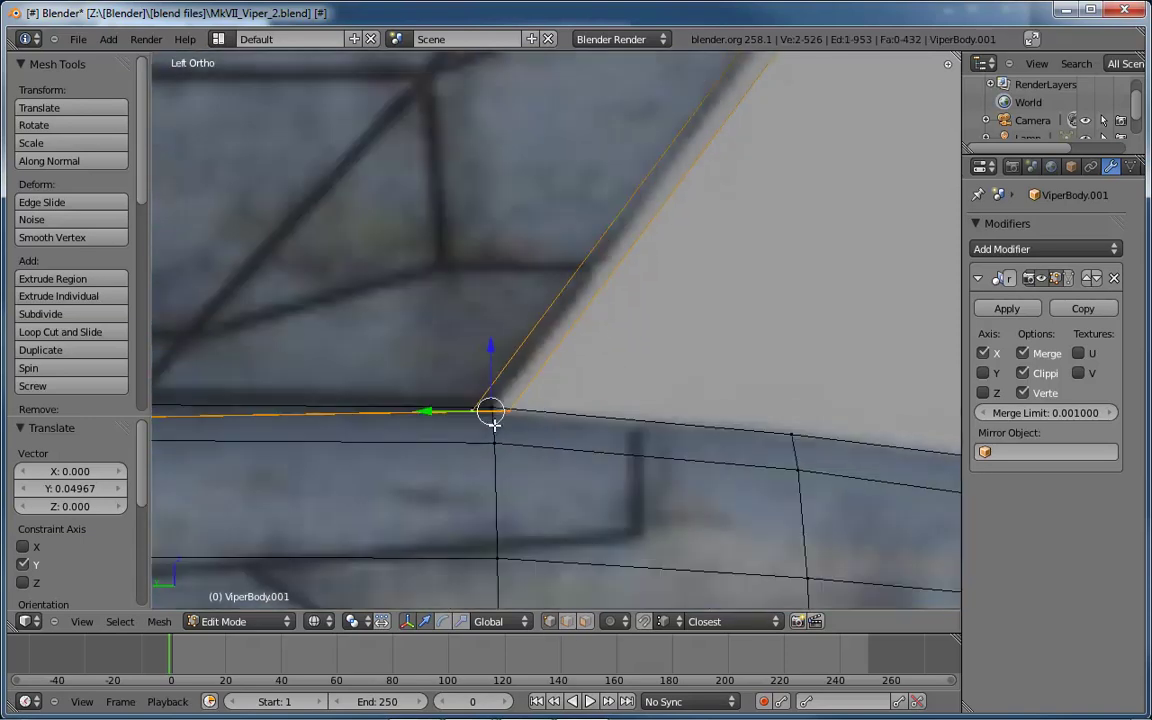
{"action": "left_click_drag", "start_coordinate": [437, 416], "coordinate": [430, 416]}
Select the tail fin's upper rear tip vertices and move them about 0.018 along Y to match the reference
{"action": "middle_click_drag", "start_coordinate": [813, 216], "coordinate": [789, 332], "text": "shift"}
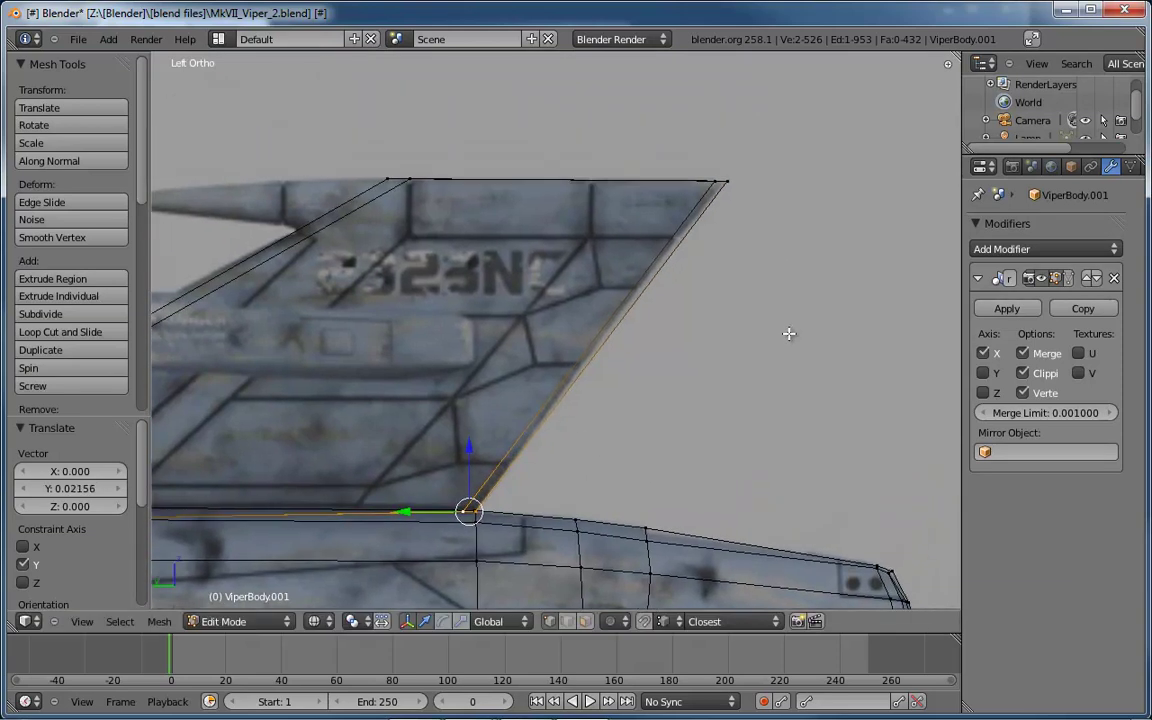
{"action": "key", "text": "a"}
{"action": "right_click", "coordinate": [725, 181]}
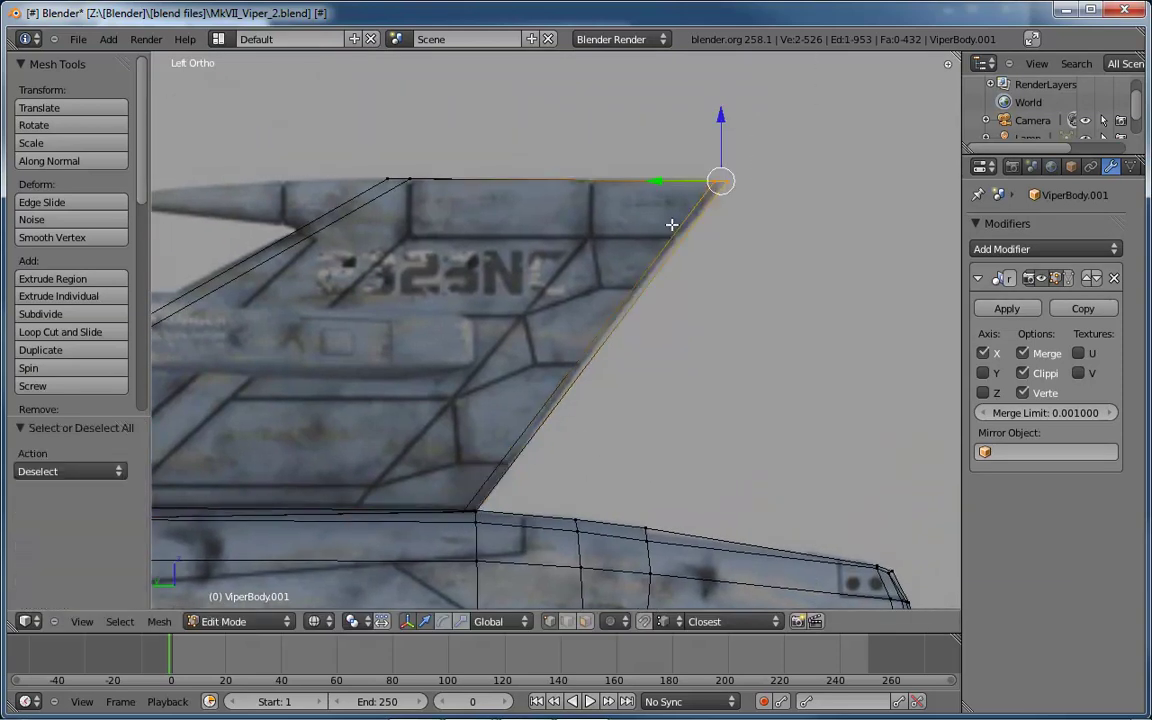
{"action": "left_click_drag", "start_coordinate": [656, 181], "coordinate": [650, 182]}
{"action": "middle_click_drag", "start_coordinate": [507, 337], "coordinate": [813, 334], "text": "shift"}
{"action": "scroll", "coordinate": [813, 334], "scroll_direction": "down", "scroll_amount": 4}
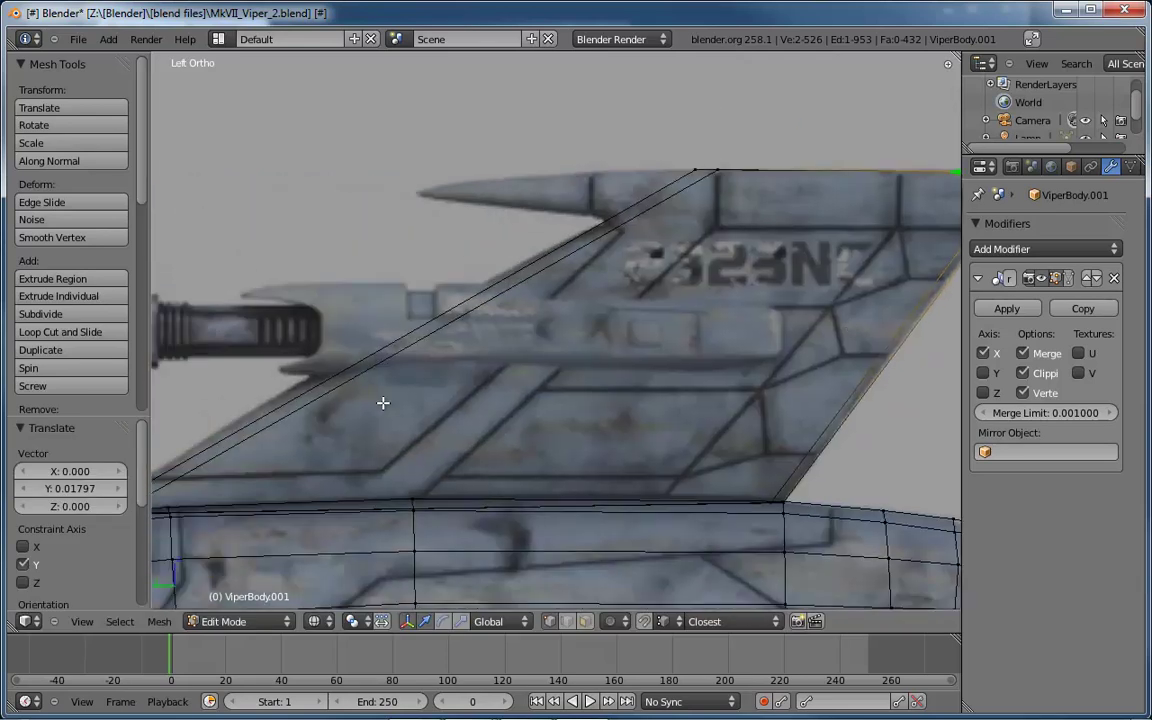
{"action": "scroll", "coordinate": [538, 347], "scroll_direction": "up", "scroll_amount": 5}
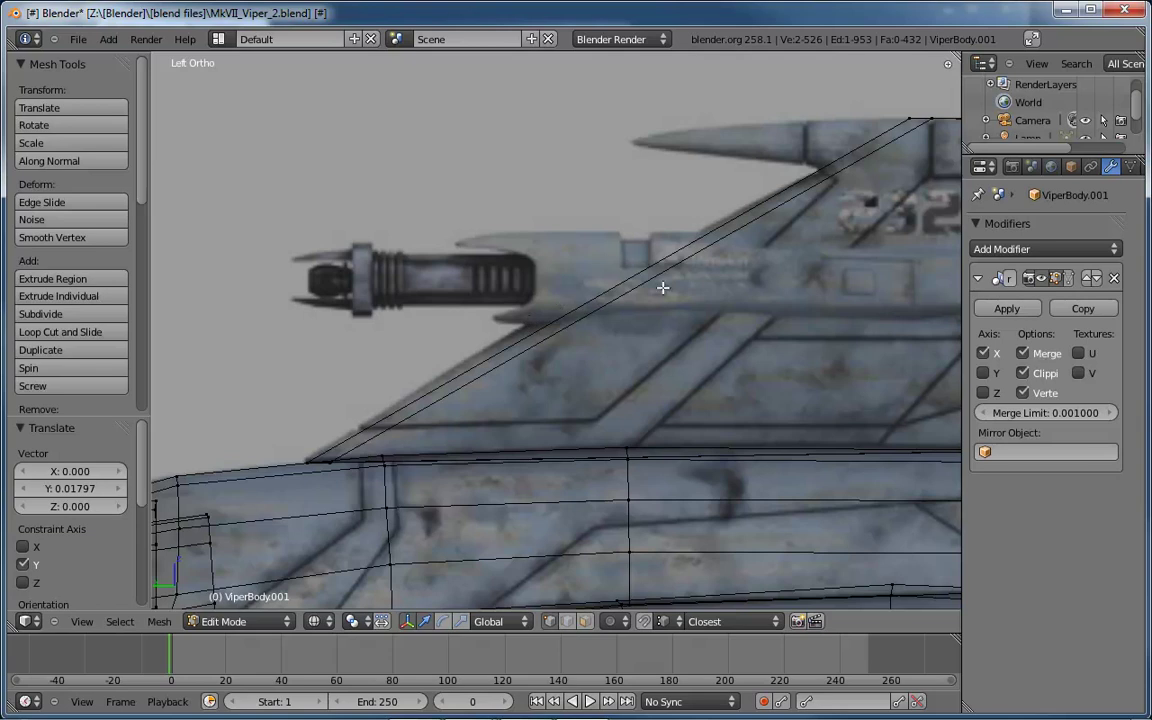
{"action": "scroll", "coordinate": [473, 458], "scroll_direction": "down", "scroll_amount": 3}
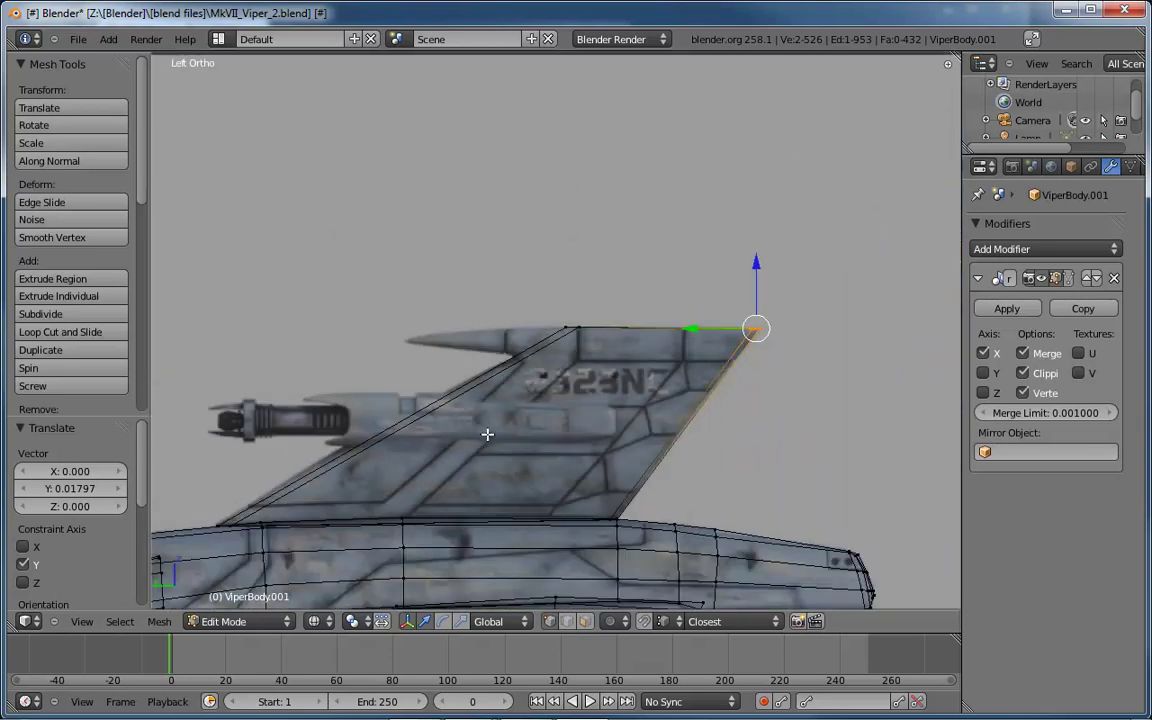
In face select mode, select the tail fin's bottom face where it meets the body and delete it
{"action": "key", "text": "z"}
{"action": "middle_click_drag", "start_coordinate": [537, 452], "coordinate": [536, 413]}
{"action": "key", "text": "ctrl+Tab"}
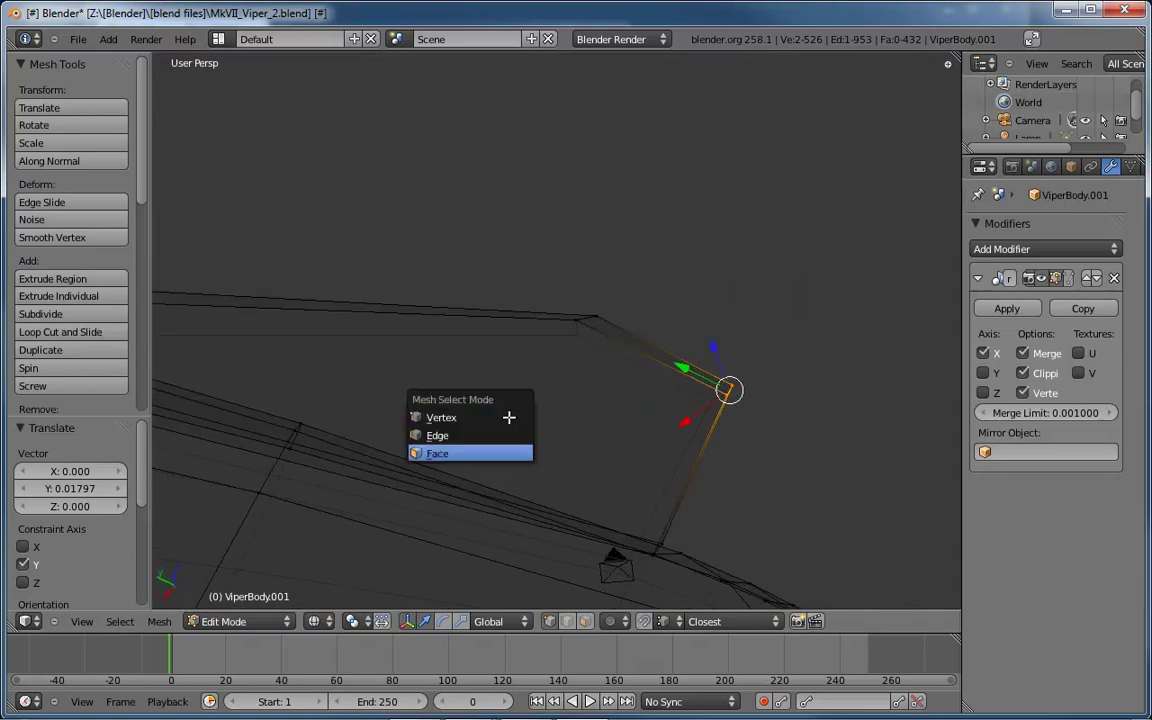
{"action": "left_click", "coordinate": [440, 456]}
{"action": "middle_click_drag", "start_coordinate": [440, 458], "coordinate": [540, 345]}
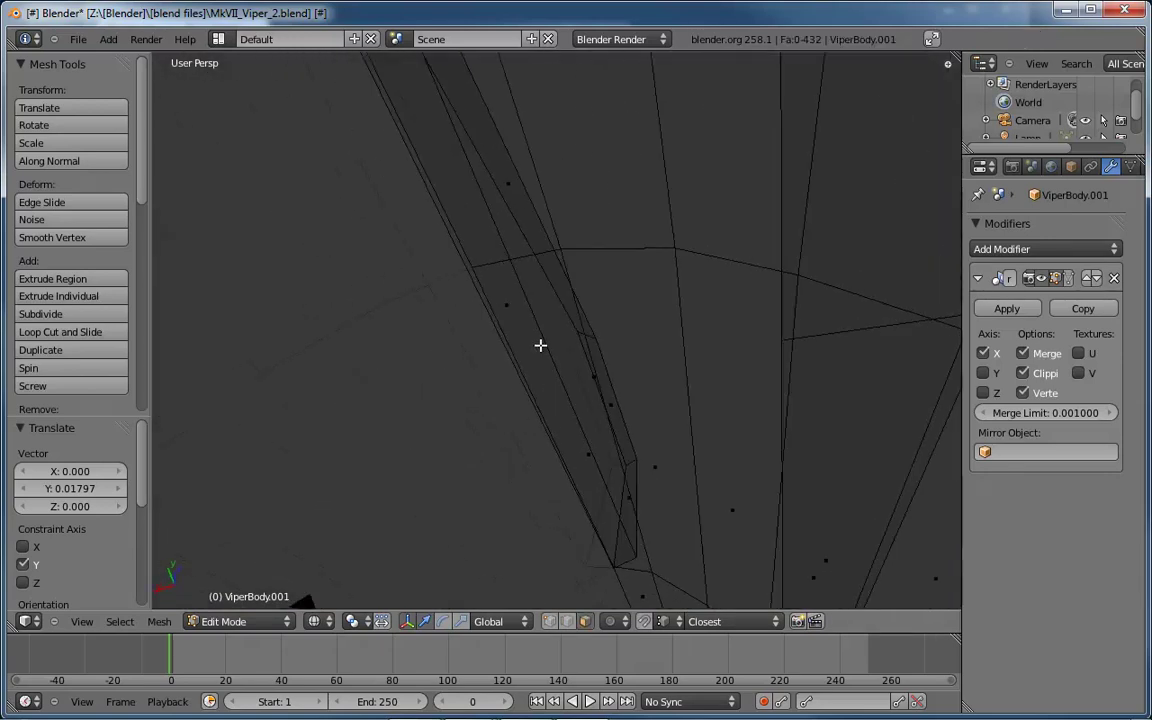
{"action": "right_click", "coordinate": [502, 303]}
{"action": "middle_click_drag", "start_coordinate": [502, 303], "coordinate": [535, 355]}
{"action": "key", "text": "x"}
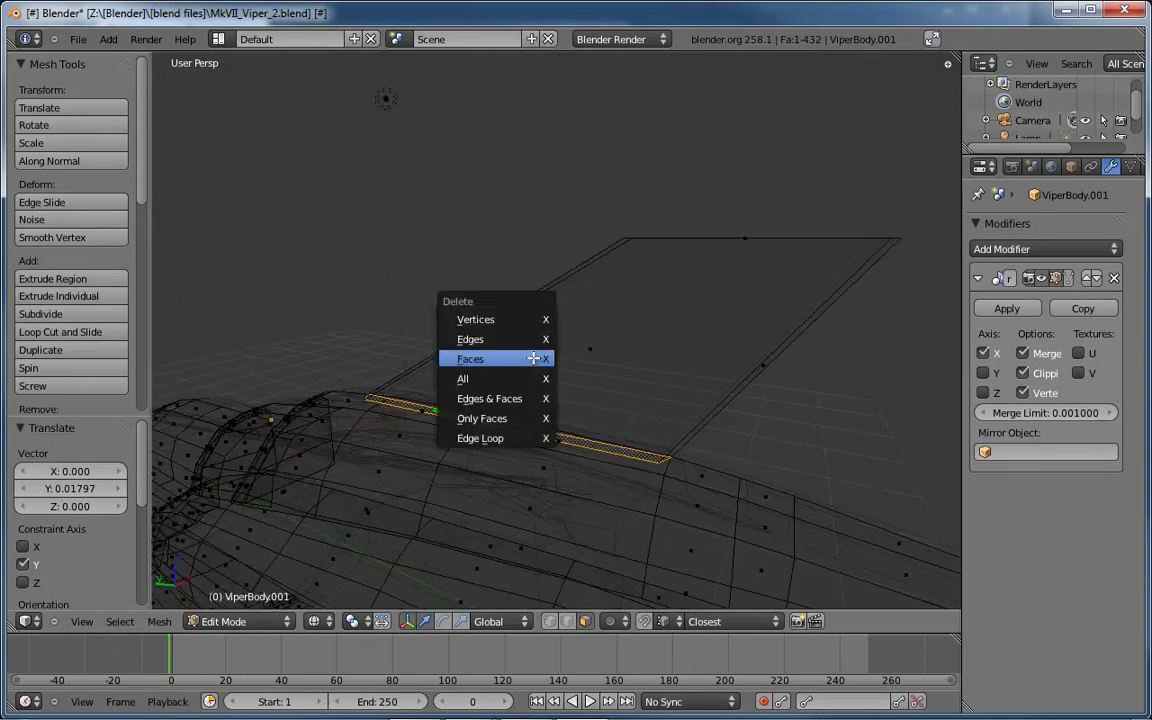
{"action": "left_click", "coordinate": [480, 359]}
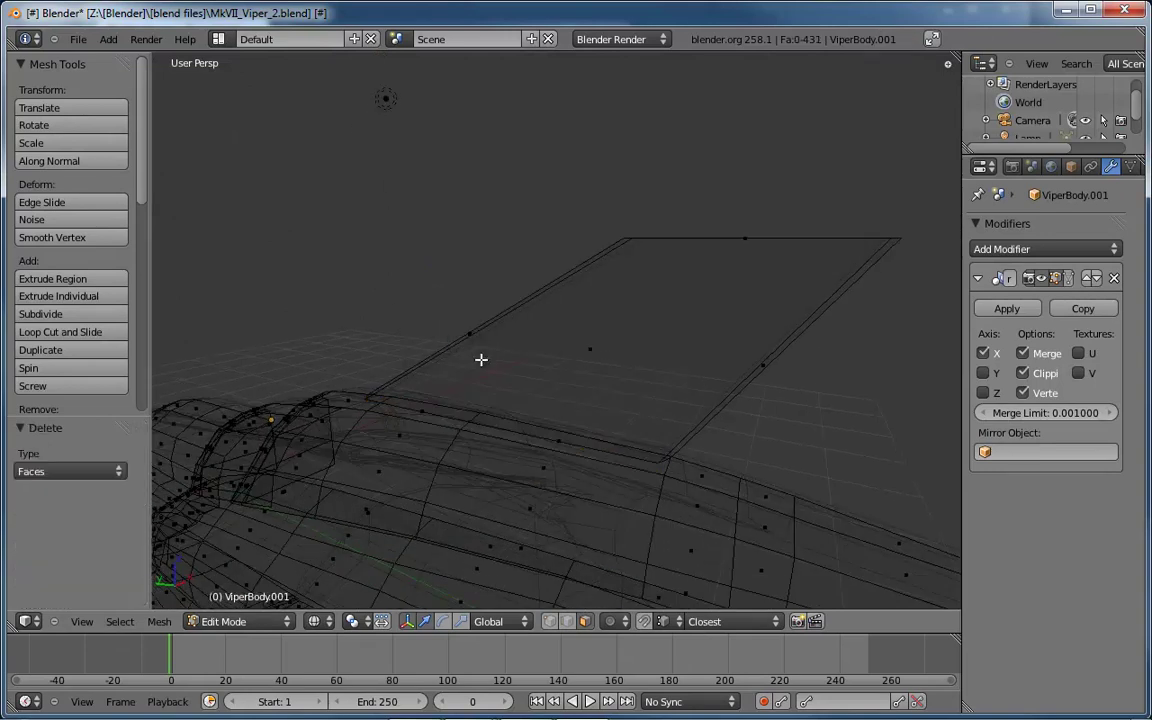
{"action": "middle_click_drag", "start_coordinate": [481, 411], "coordinate": [597, 414]}
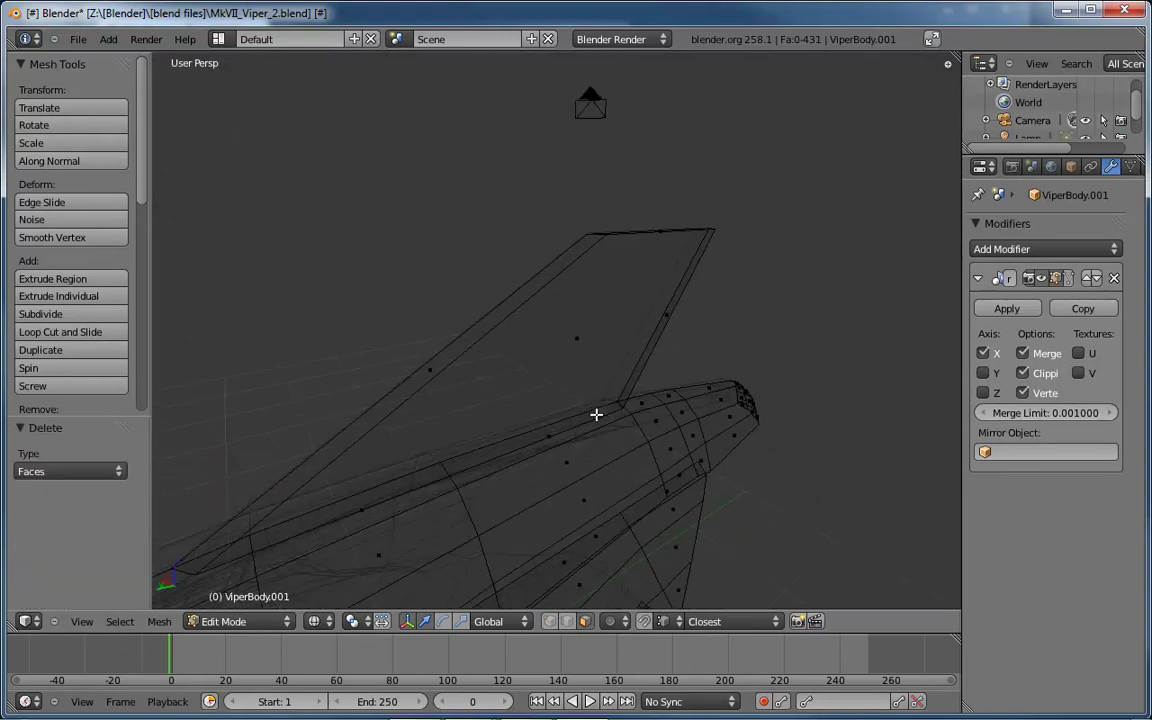
{"action": "middle_click_drag", "start_coordinate": [453, 470], "coordinate": [321, 423]}
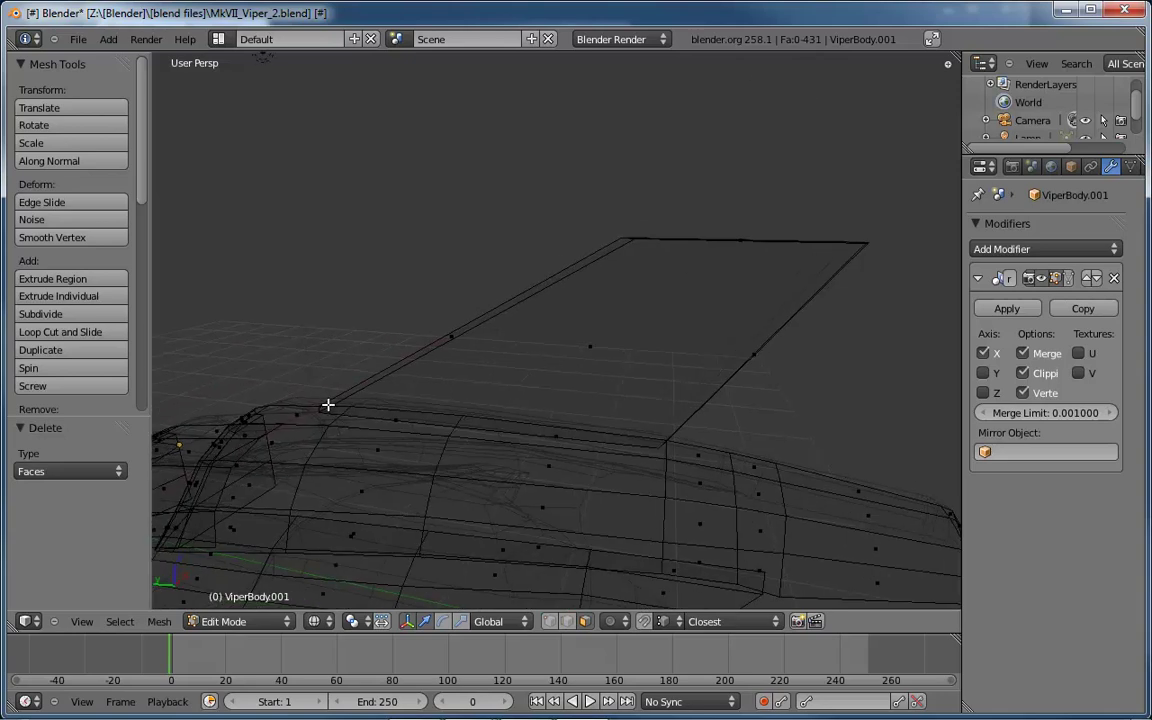
Select the tail fin's lower front edge and, in left view, move it about 0.057 along Y and -0.015 along Z into the body
{"action": "key", "text": "z"}
{"action": "mouse_move", "coordinate": [505, 428]}
{"action": "middle_mouse_down"}
{"action": "mouse_move", "coordinate": [453, 420]}
{"action": "mouse_move", "coordinate": [548, 329]}
{"action": "mouse_move", "coordinate": [596, 320]}
{"action": "mouse_move", "coordinate": [576, 424]}
{"action": "middle_mouse_up"}
{"action": "key", "text": "ctrl+Tab"}
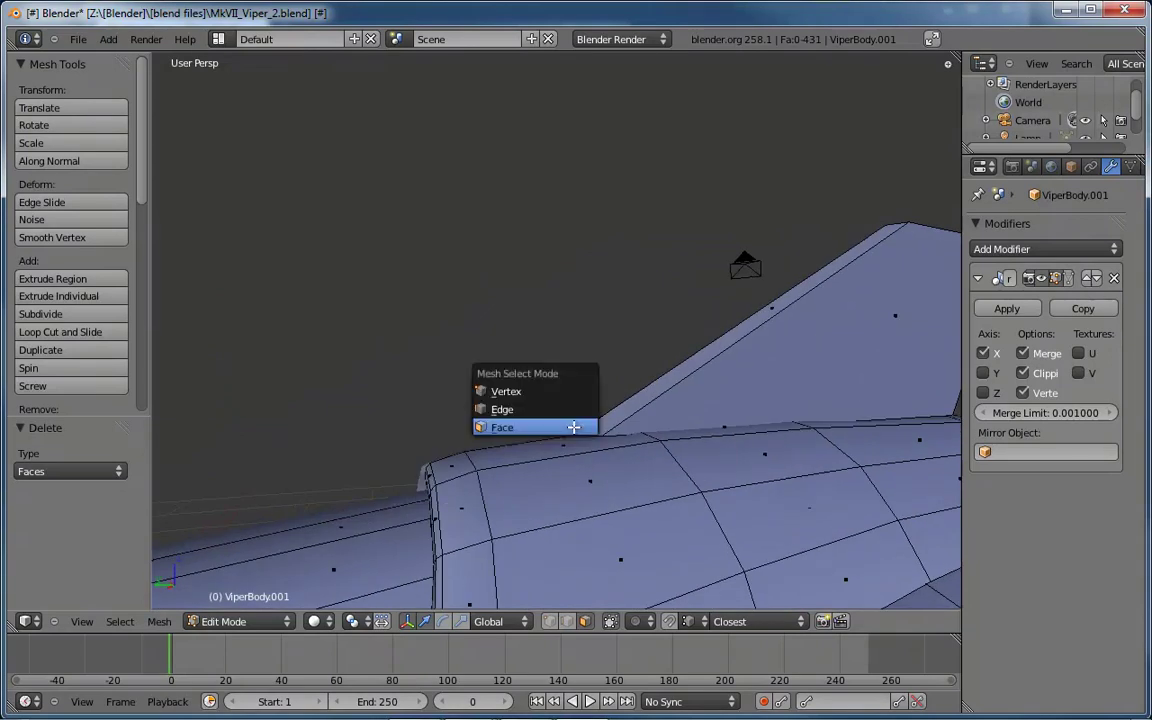
{"action": "key", "text": "2"}
{"action": "right_click", "coordinate": [586, 434]}
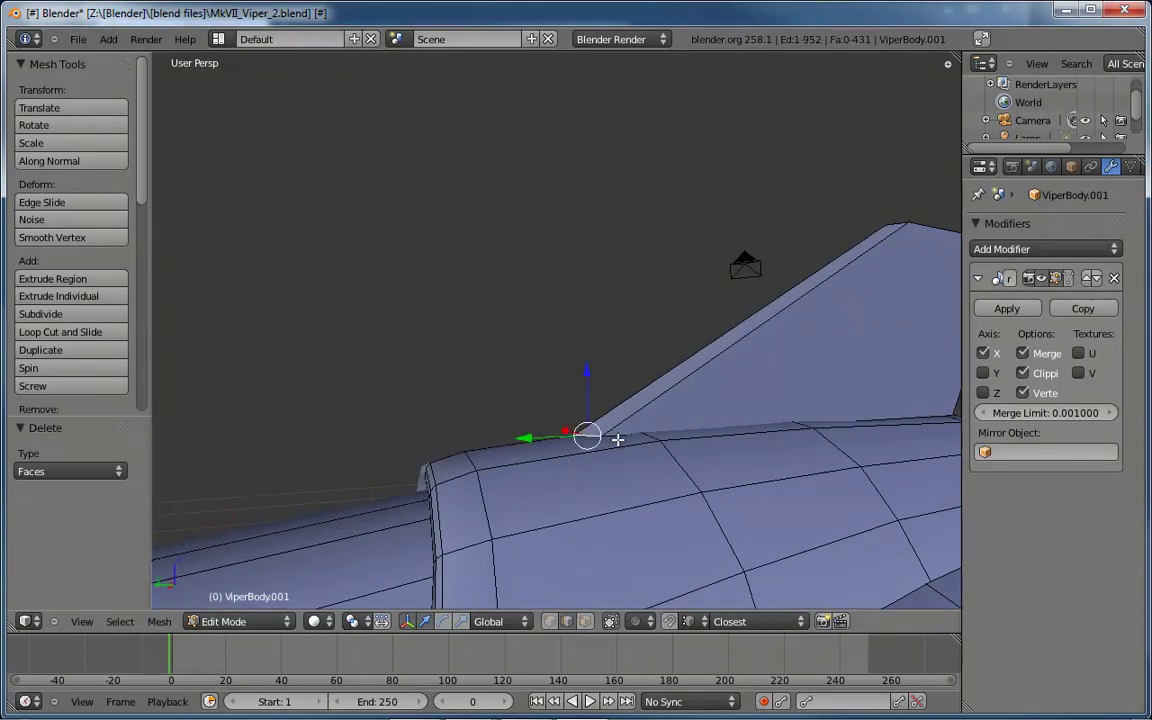
{"action": "key", "text": "ctrl+KP_3"}
{"action": "key", "text": "alt+z"}
{"action": "scroll", "coordinate": [618, 440], "scroll_direction": "up", "scroll_amount": 4}
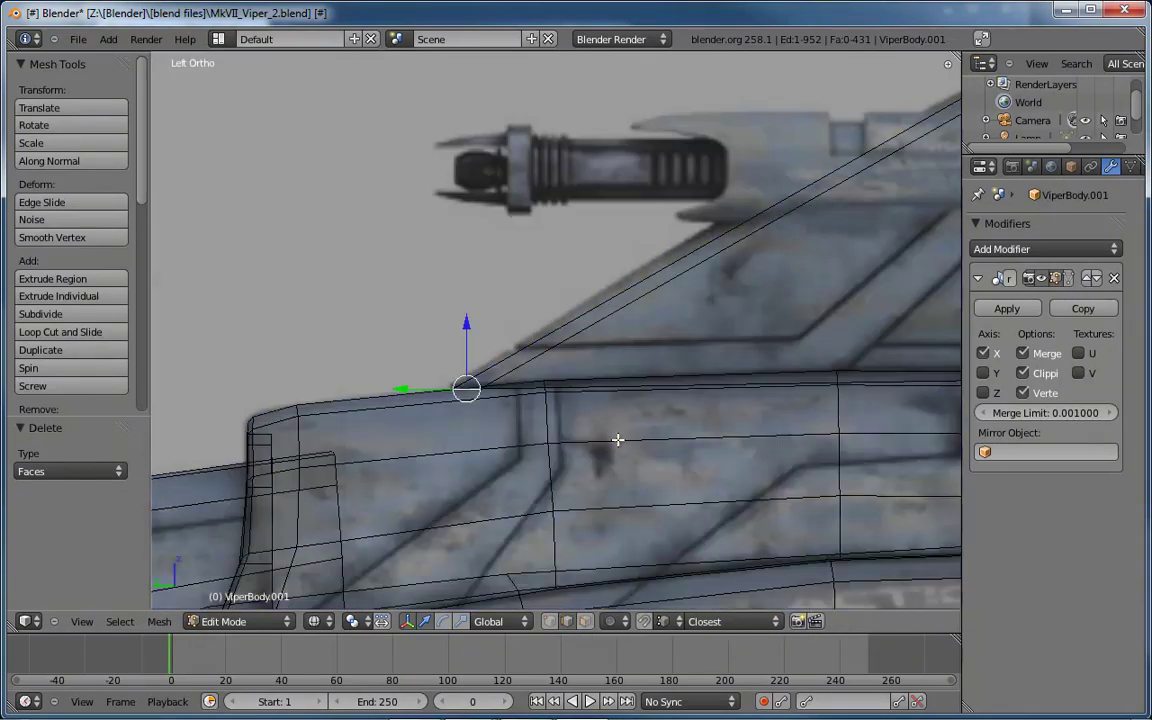
{"action": "key", "text": "g"}
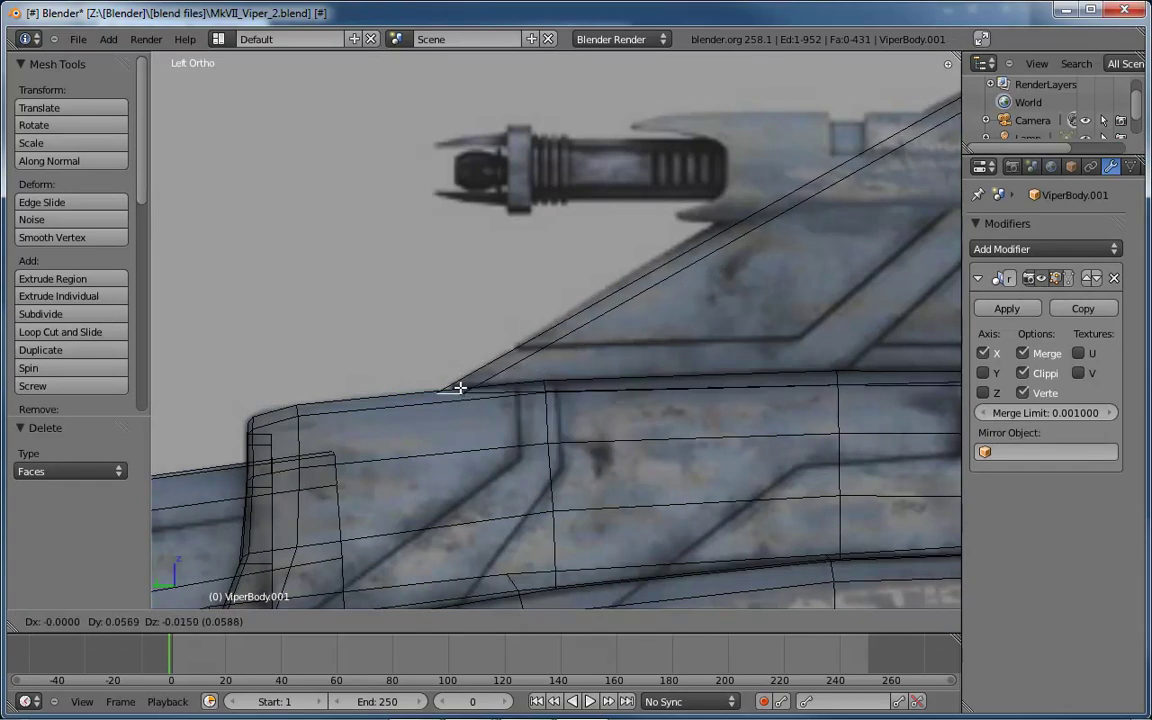
{"action": "left_click", "coordinate": [462, 388]}
{"action": "scroll", "coordinate": [470, 387], "scroll_direction": "up", "scroll_amount": 4}
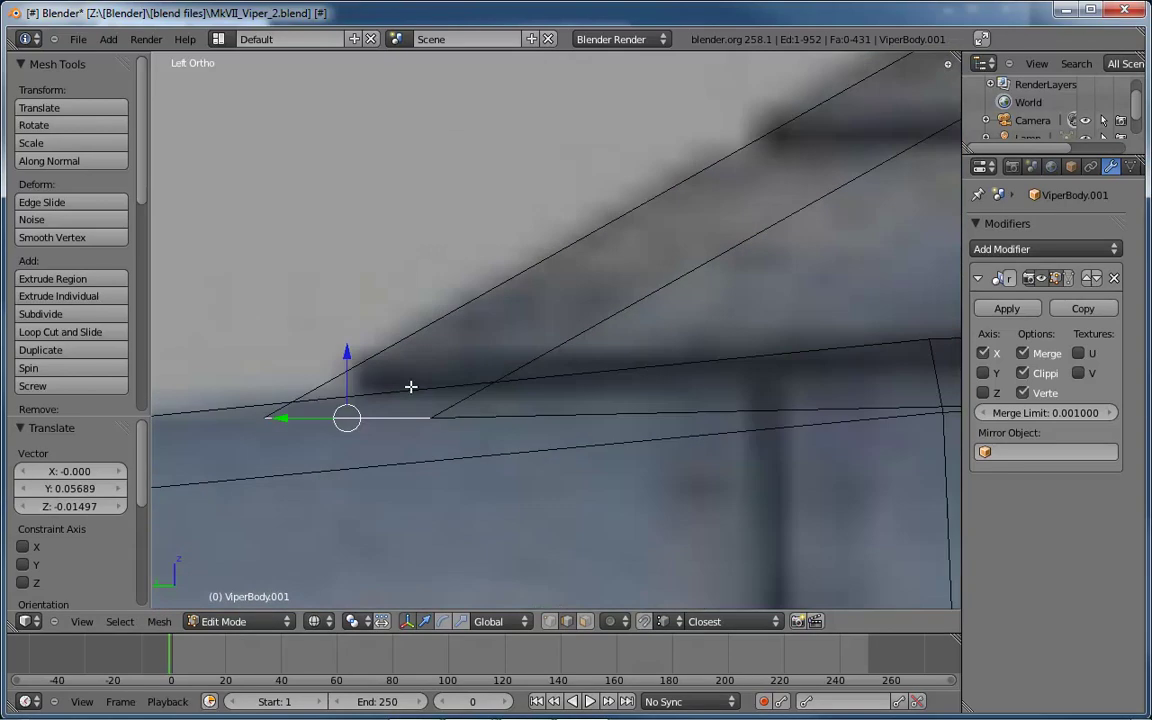
{"action": "scroll", "coordinate": [502, 407], "scroll_direction": "down", "scroll_amount": 5}
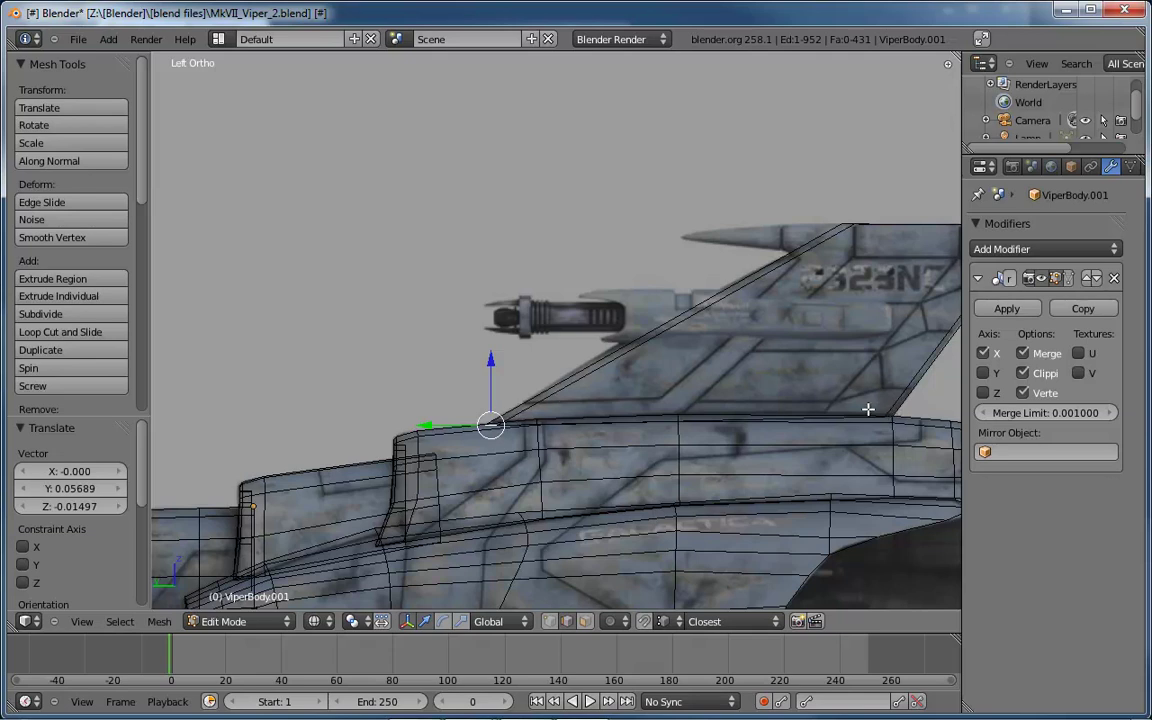
Add a horizontal loop cut around the tail fin and slide it up by about 0.71 to the reference's upper panel line
{"action": "middle_click_drag", "start_coordinate": [625, 368], "coordinate": [450, 435], "text": "shift"}
{"action": "key", "text": "ctrl+r"}
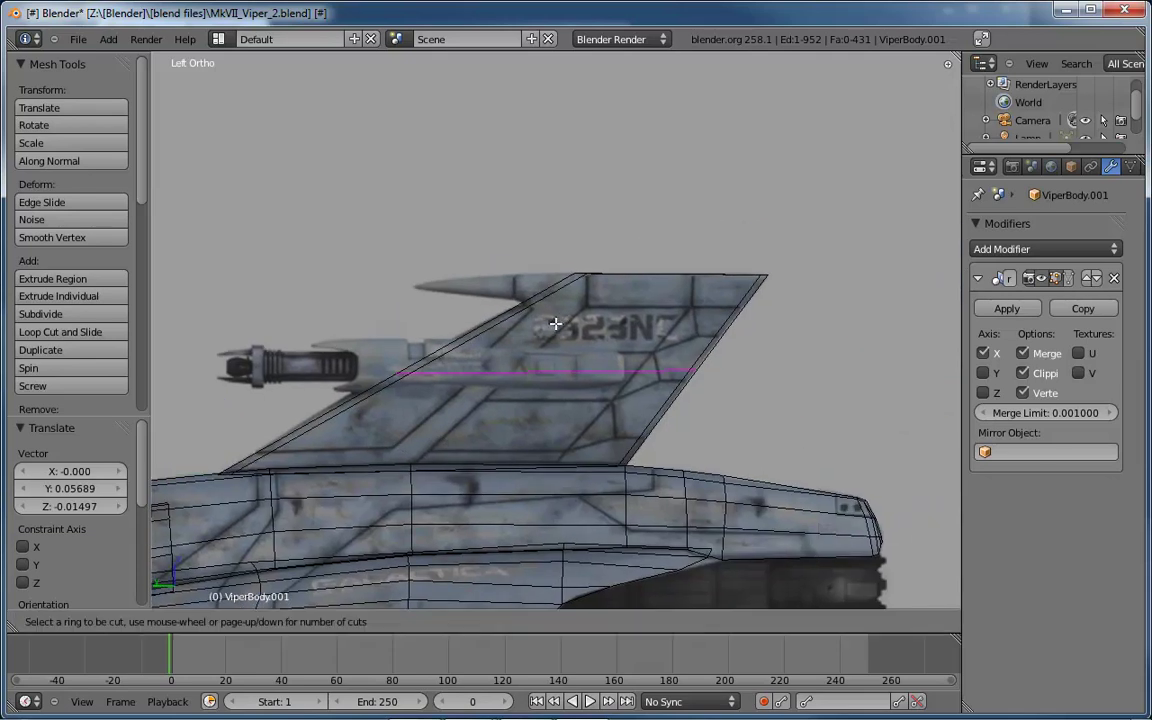
{"action": "left_click", "coordinate": [413, 375]}
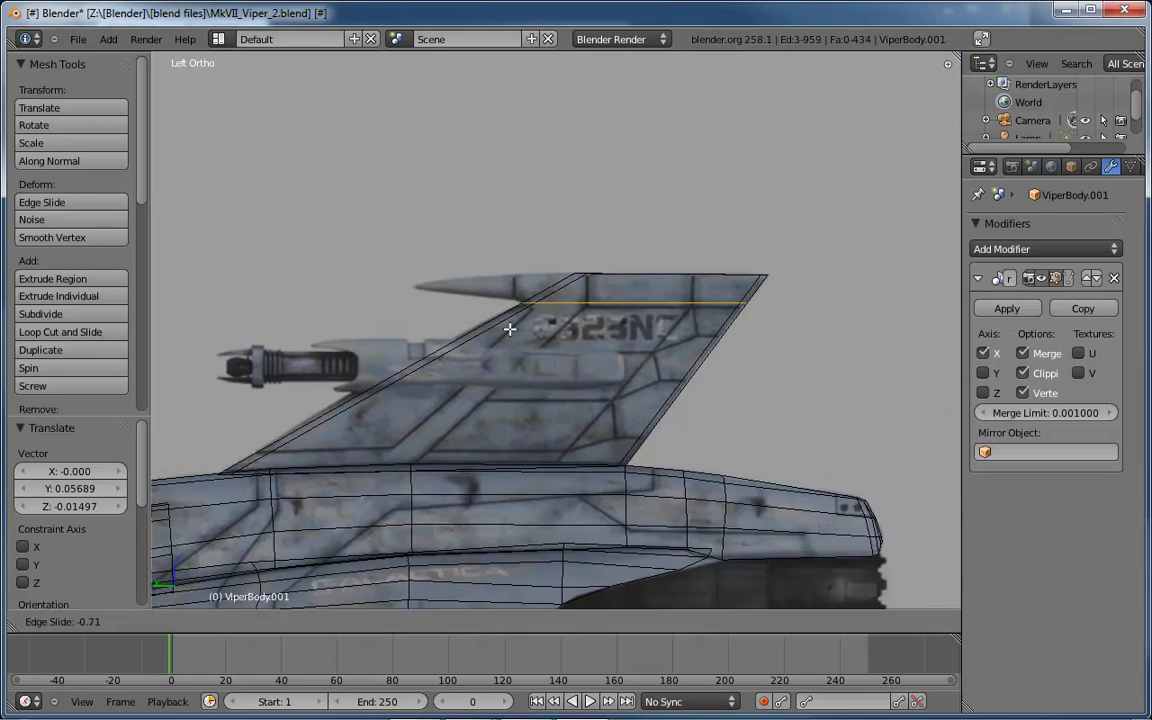
{"action": "left_click", "coordinate": [508, 330]}
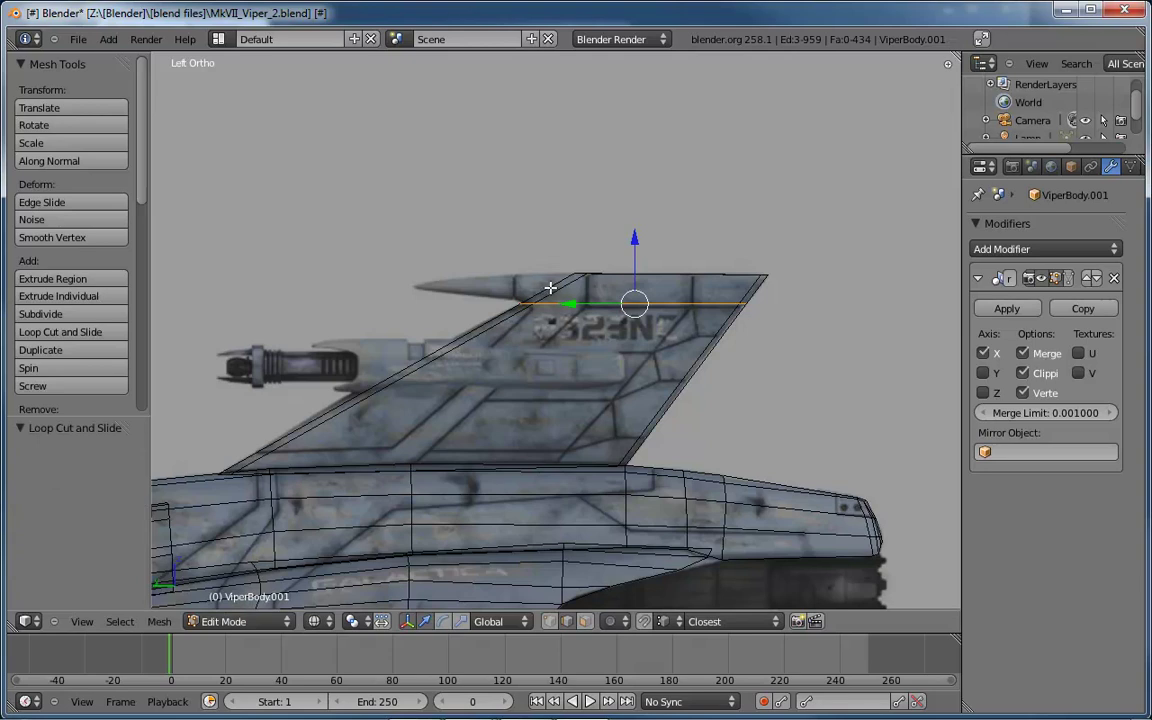
Extrude the tail fin's upper leading-edge face above the new loop and move it about 0.633 along Y and -0.54 along Z over the reference spike
{"action": "key", "text": "z"}
{"action": "middle_click_drag", "start_coordinate": [585, 300], "coordinate": [689, 329]}
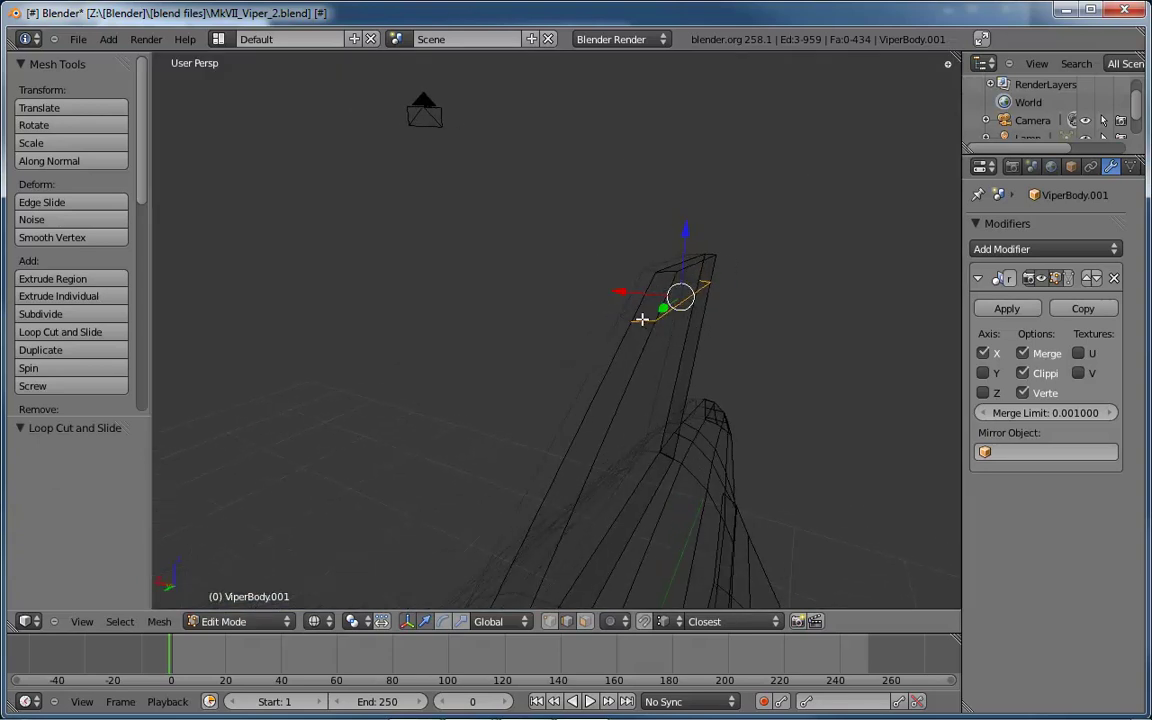
{"action": "key", "text": "a"}
{"action": "right_click", "coordinate": [652, 297]}
{"action": "middle_click_drag", "start_coordinate": [764, 327], "coordinate": [673, 310]}
{"action": "key", "text": "ctrl+KP_3"}
{"action": "key", "text": "alt+z"}
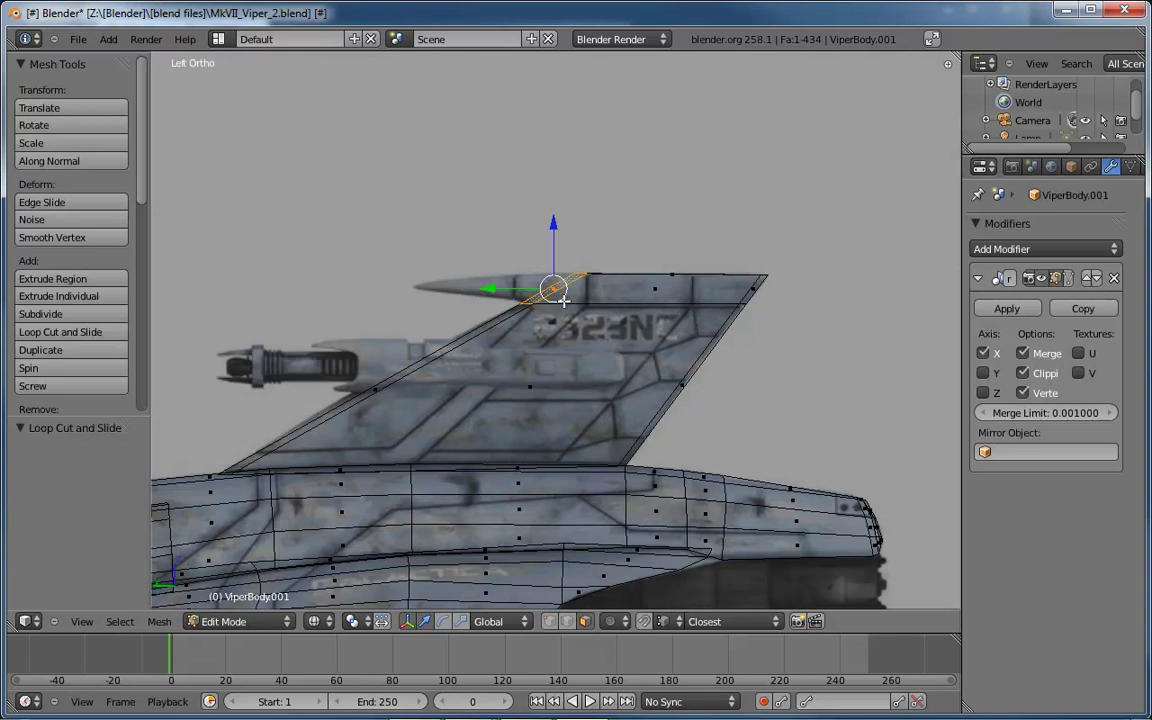
{"action": "key", "text": "e"}
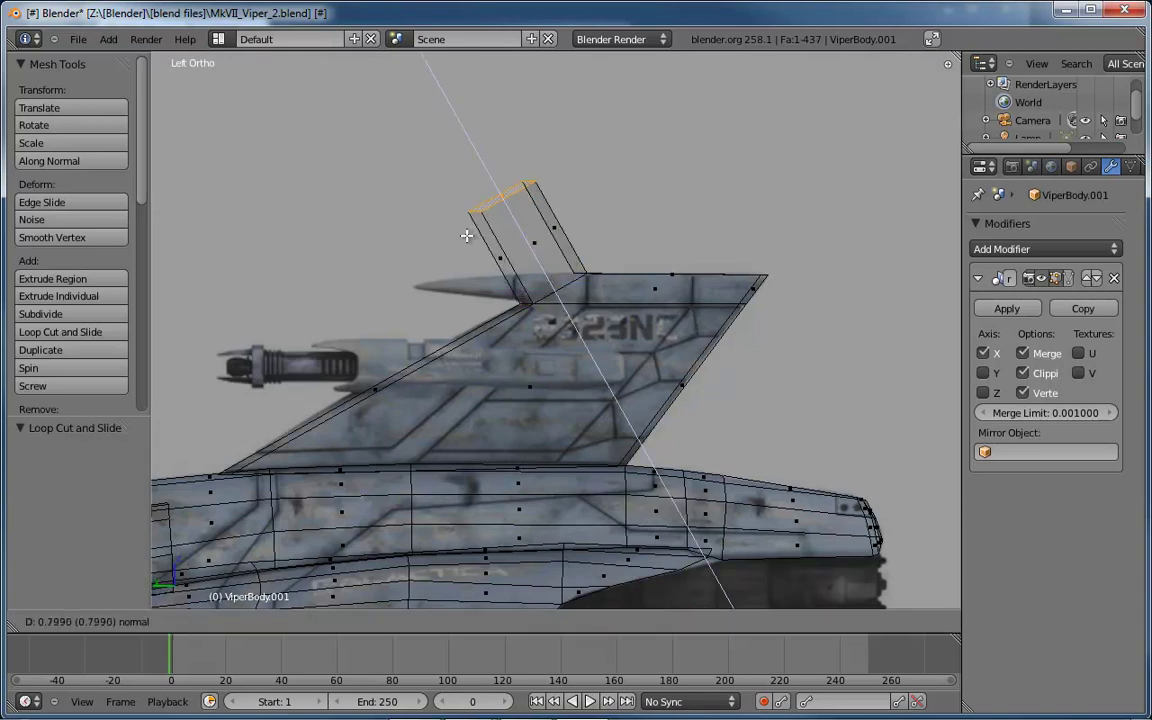
{"action": "left_click", "coordinate": [458, 214]}
{"action": "key", "text": "g"}
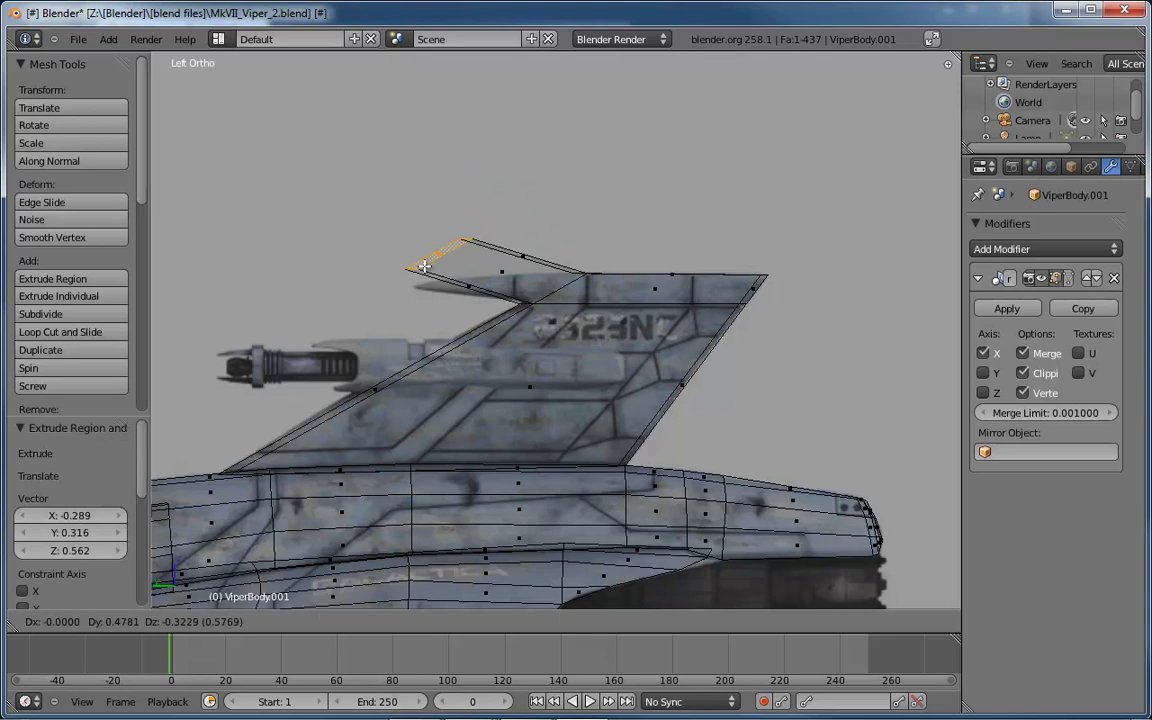
{"action": "left_click", "coordinate": [392, 282]}
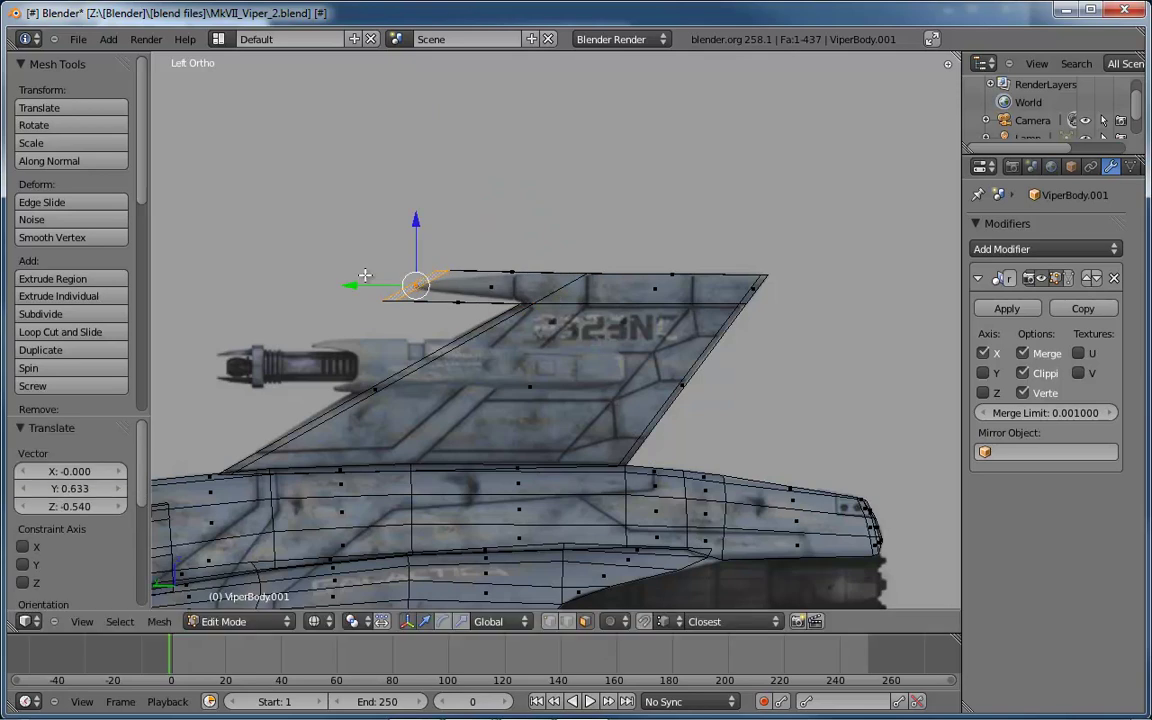
Flatten the slanted extruded end face by scaling it along Y by about 0.021 and again by about 0.035
{"action": "key", "text": "s"}
{"action": "key", "text": "y"}
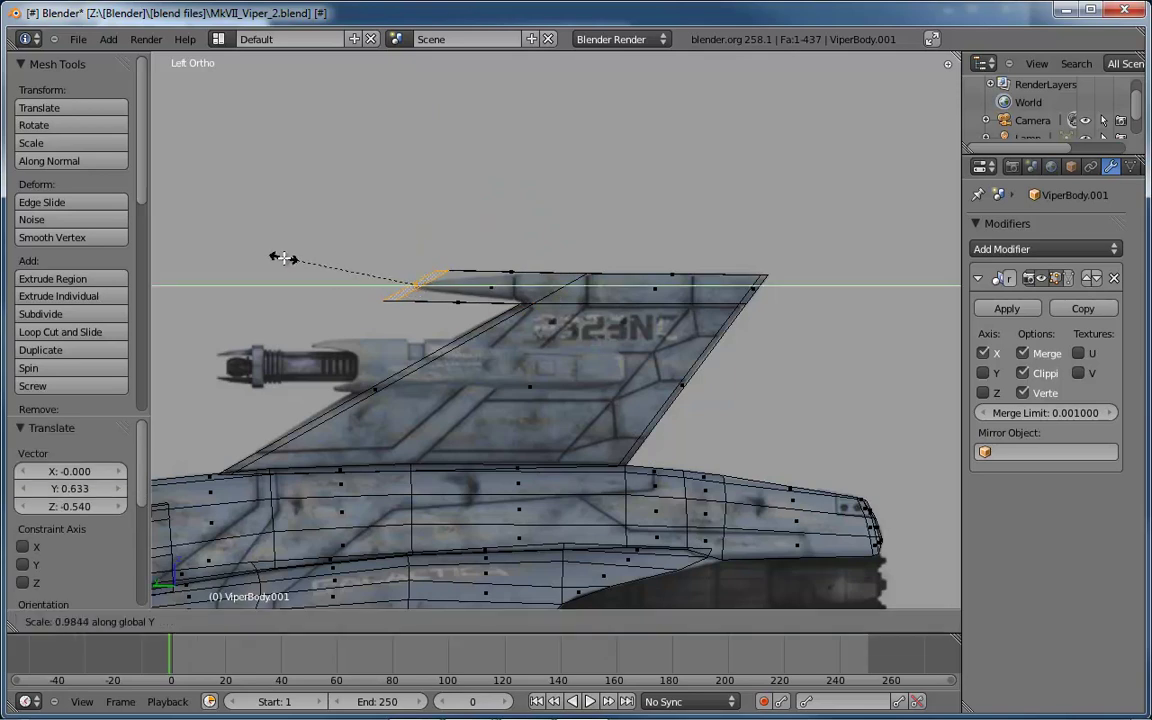
{"action": "left_click", "coordinate": [411, 285]}
{"action": "key", "text": "s"}
{"action": "key", "text": "y"}
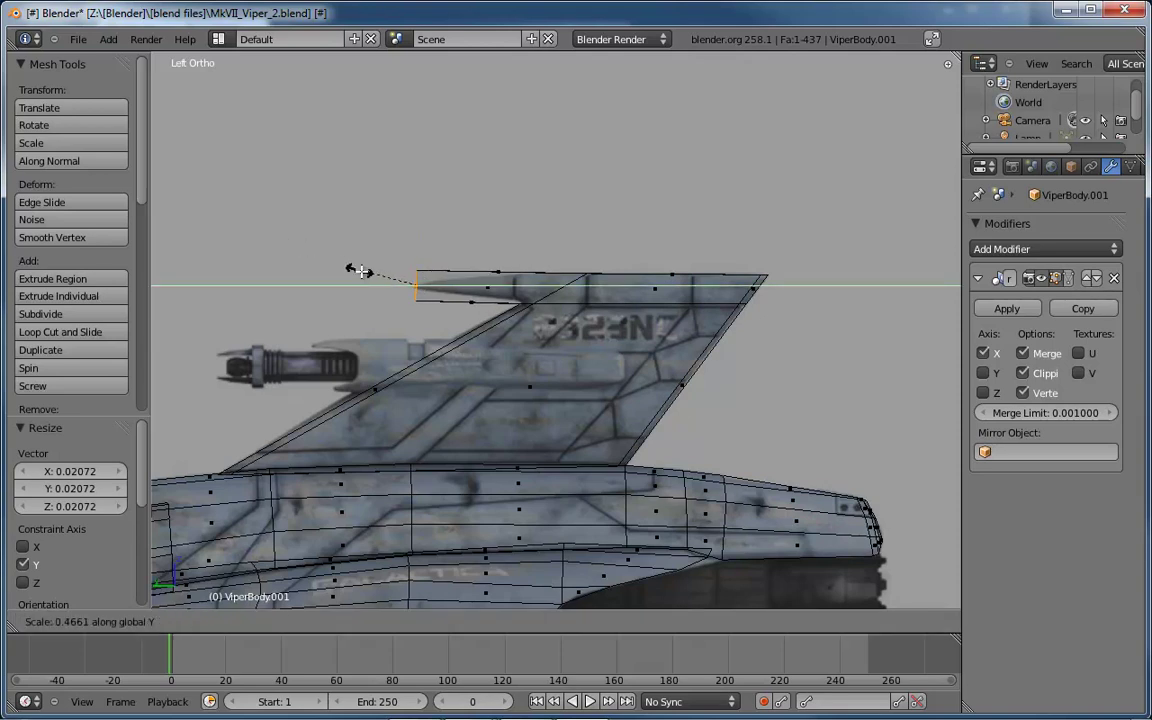
{"action": "left_click", "coordinate": [406, 282]}
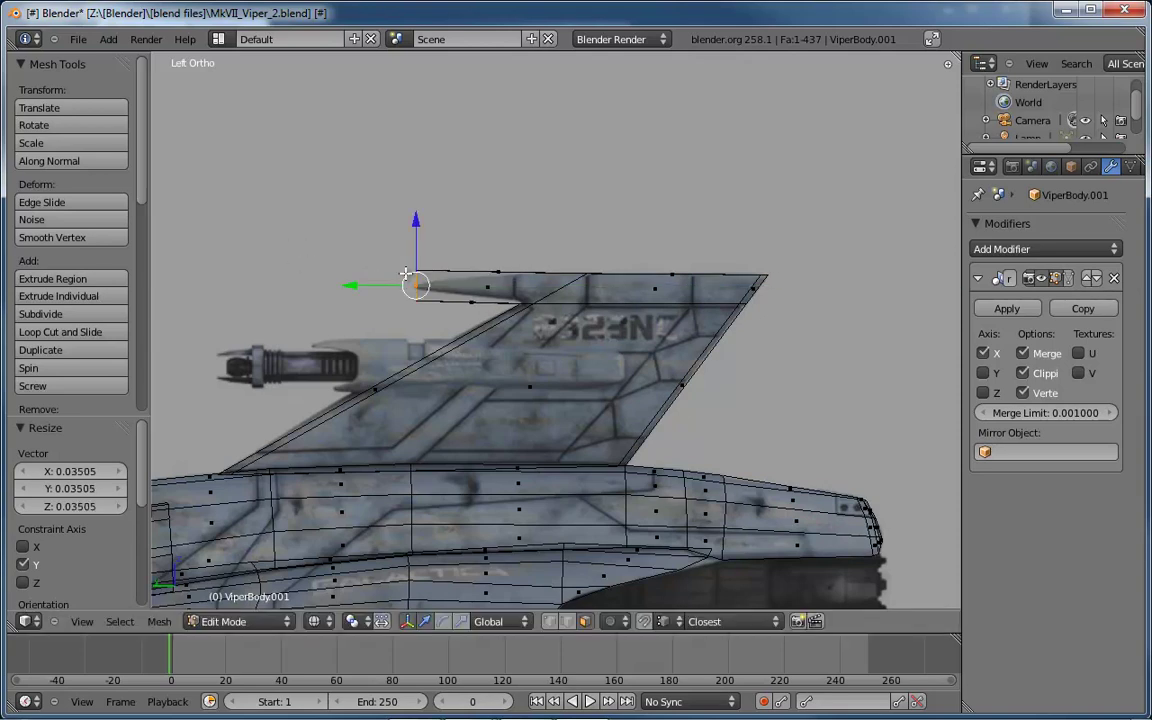
Fit the spike's end face to the reference tip: move it about 0.018 along Y, scale it to about 0.094 and lower it about 0.013
{"action": "scroll", "coordinate": [406, 275], "scroll_direction": "up", "scroll_amount": 10}
{"action": "key", "text": "g"}
{"action": "key", "text": "y"}
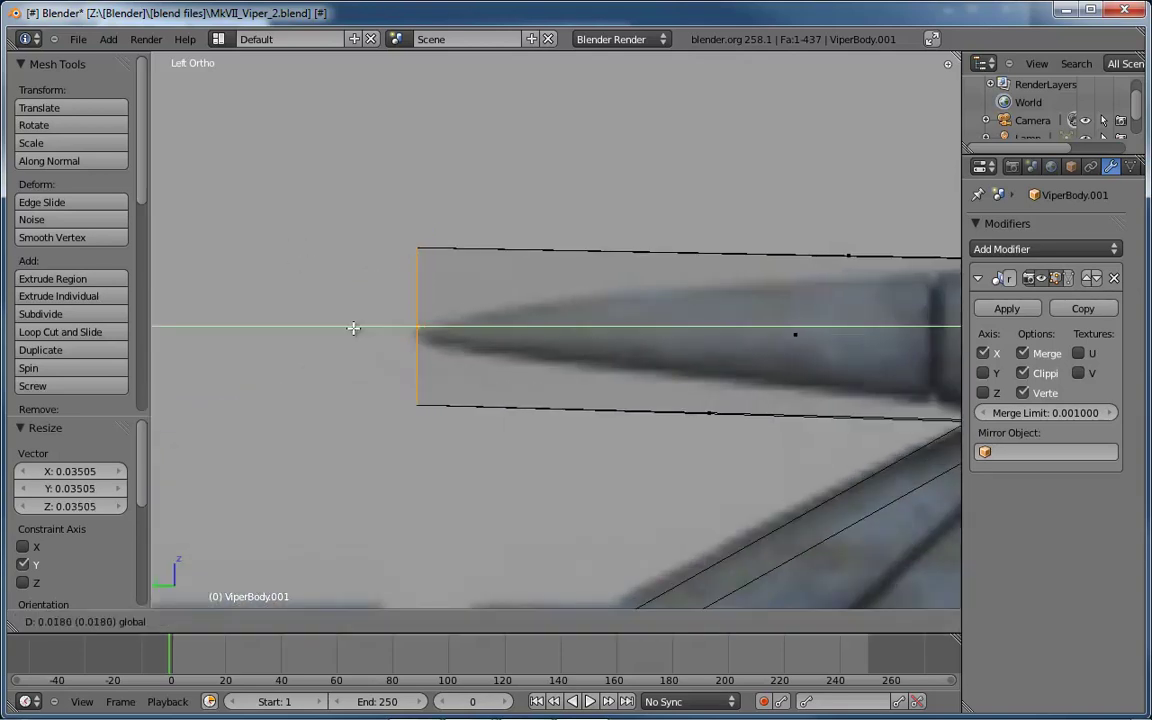
{"action": "left_click", "coordinate": [354, 327]}
{"action": "key", "text": "s"}
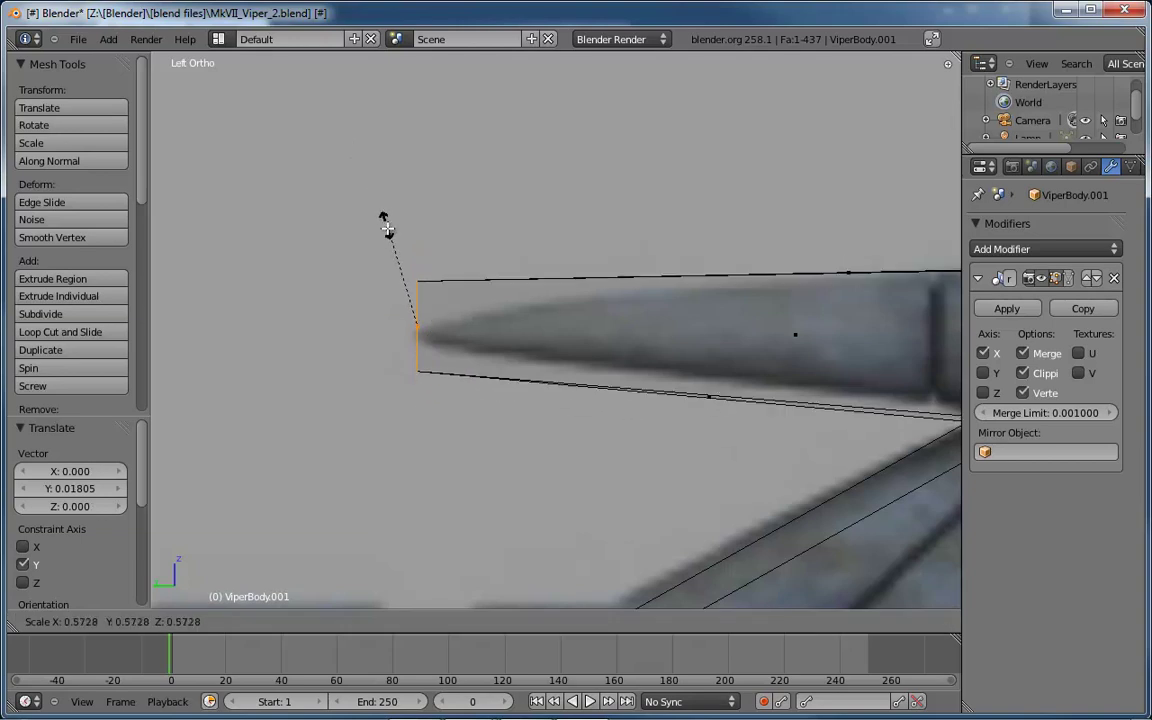
{"action": "left_click", "coordinate": [400, 316]}
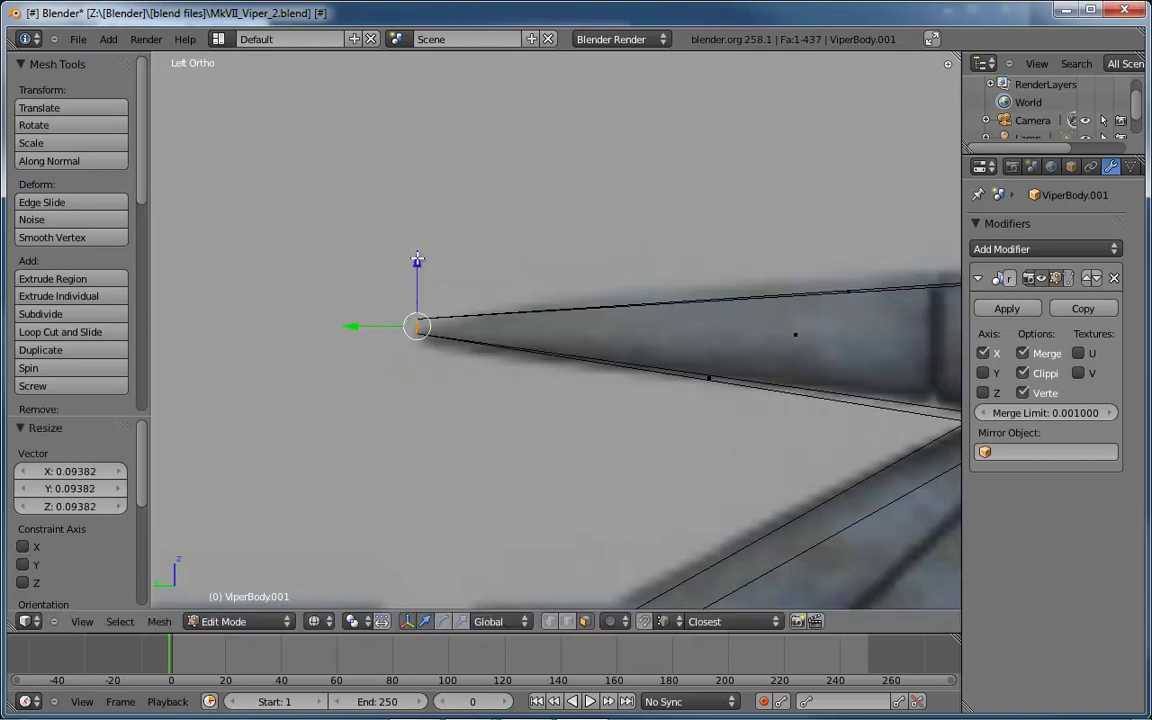
{"action": "left_click_drag", "start_coordinate": [417, 260], "coordinate": [417, 270]}
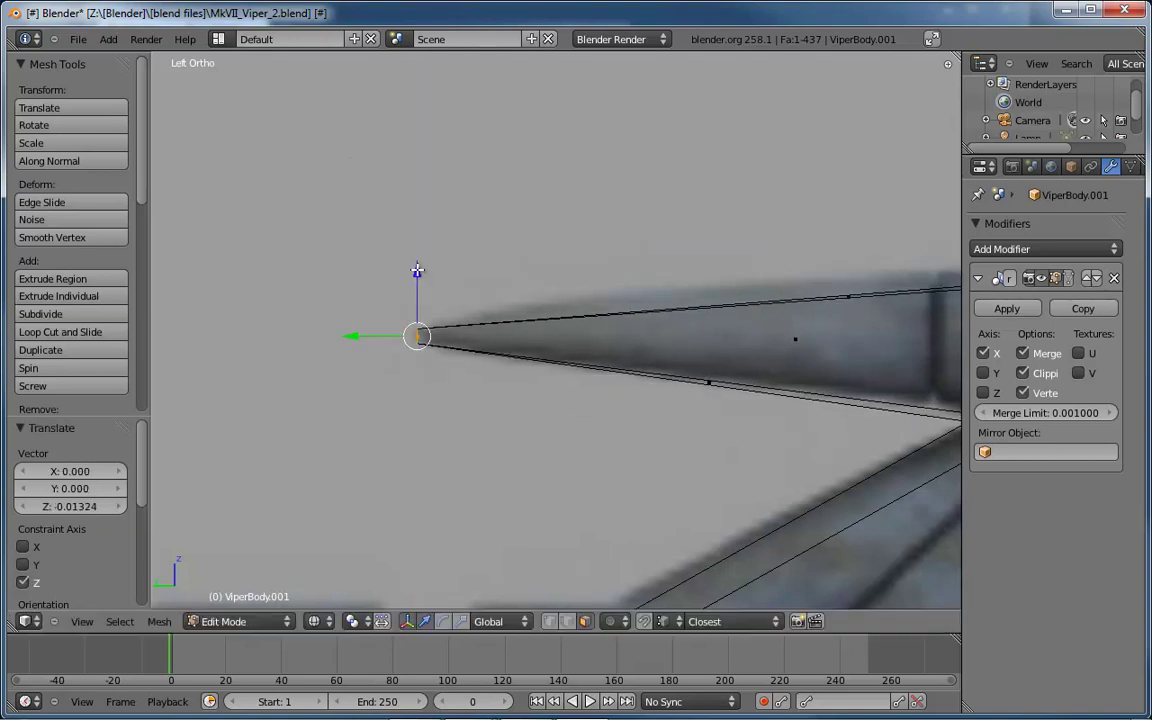
Add a loop cut around the tail fin's front spike and slide it back toward the fin
{"action": "scroll", "coordinate": [417, 270], "scroll_direction": "up", "scroll_amount": 3}
{"action": "middle_click_drag", "start_coordinate": [597, 270], "coordinate": [514, 340], "text": "shift"}
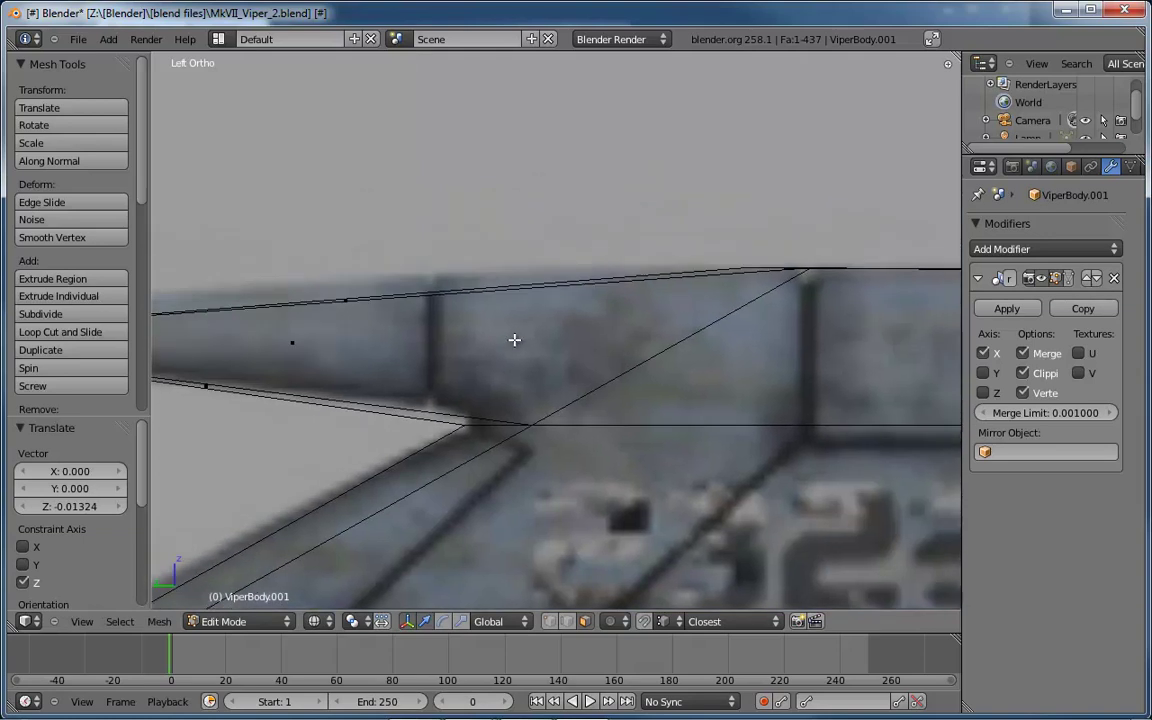
{"action": "scroll", "coordinate": [514, 340], "scroll_direction": "down", "scroll_amount": 3}
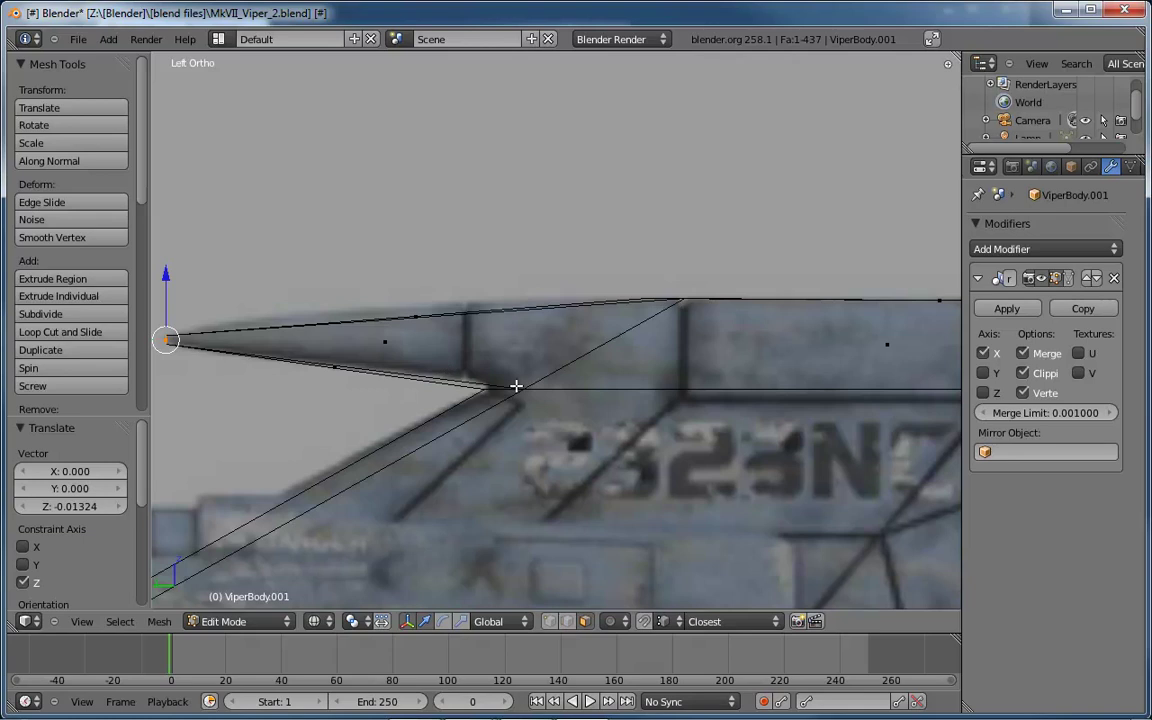
{"action": "scroll", "coordinate": [501, 397], "scroll_direction": "up", "scroll_amount": 3}
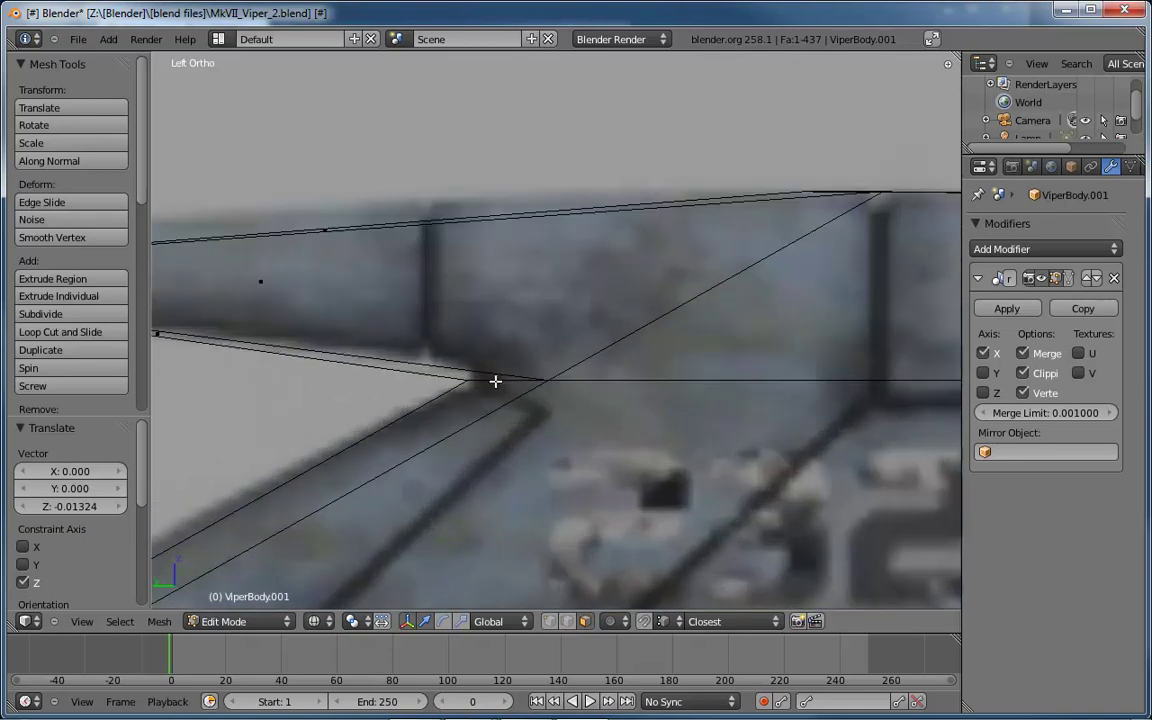
{"action": "middle_click_drag", "start_coordinate": [402, 354], "coordinate": [630, 319], "text": "shift"}
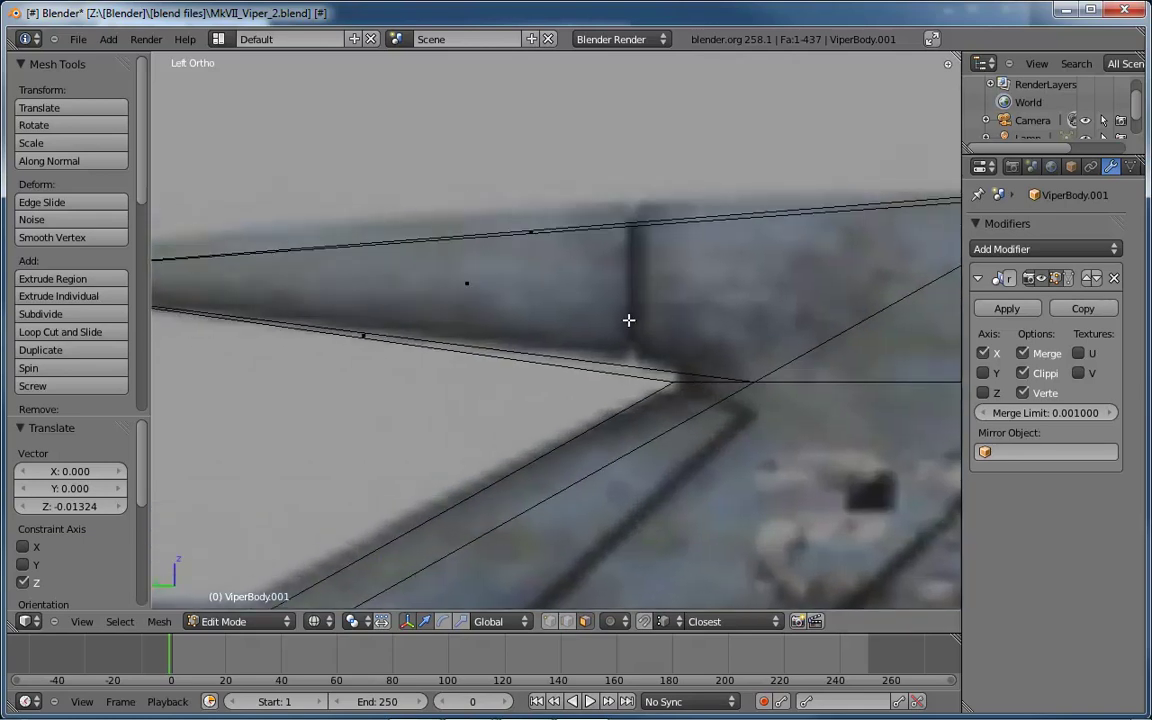
{"action": "key", "text": "ctrl+r"}
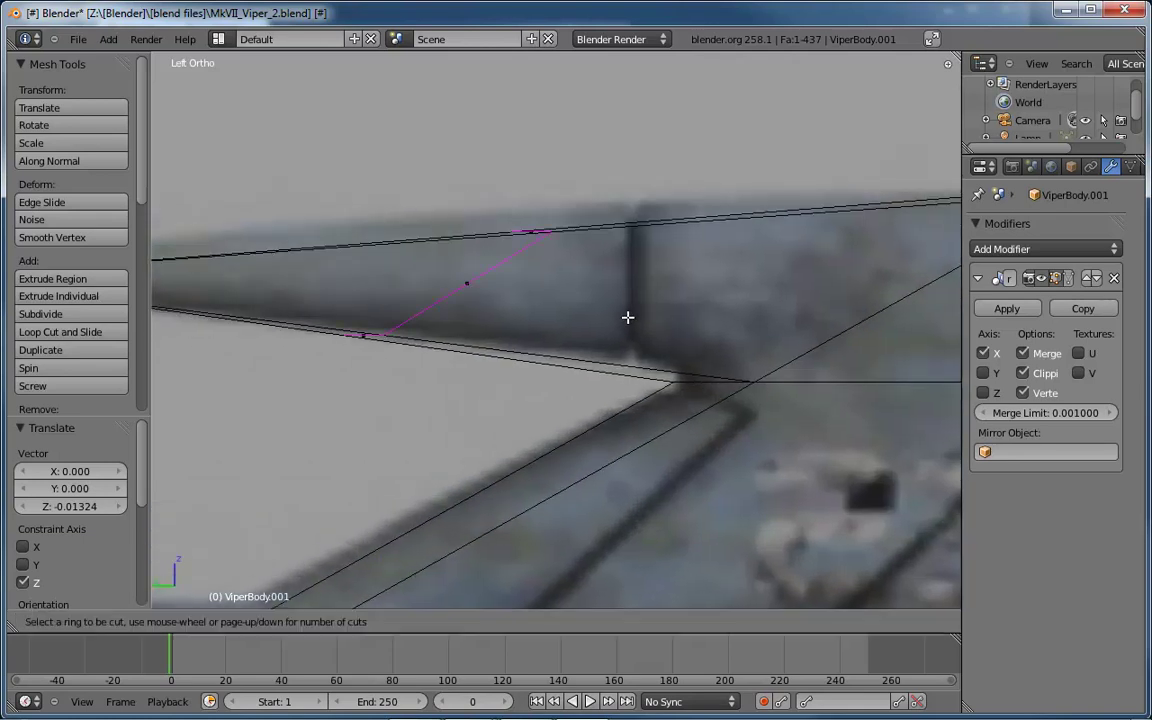
{"action": "left_click", "coordinate": [468, 307]}
{"action": "left_click", "coordinate": [547, 286]}
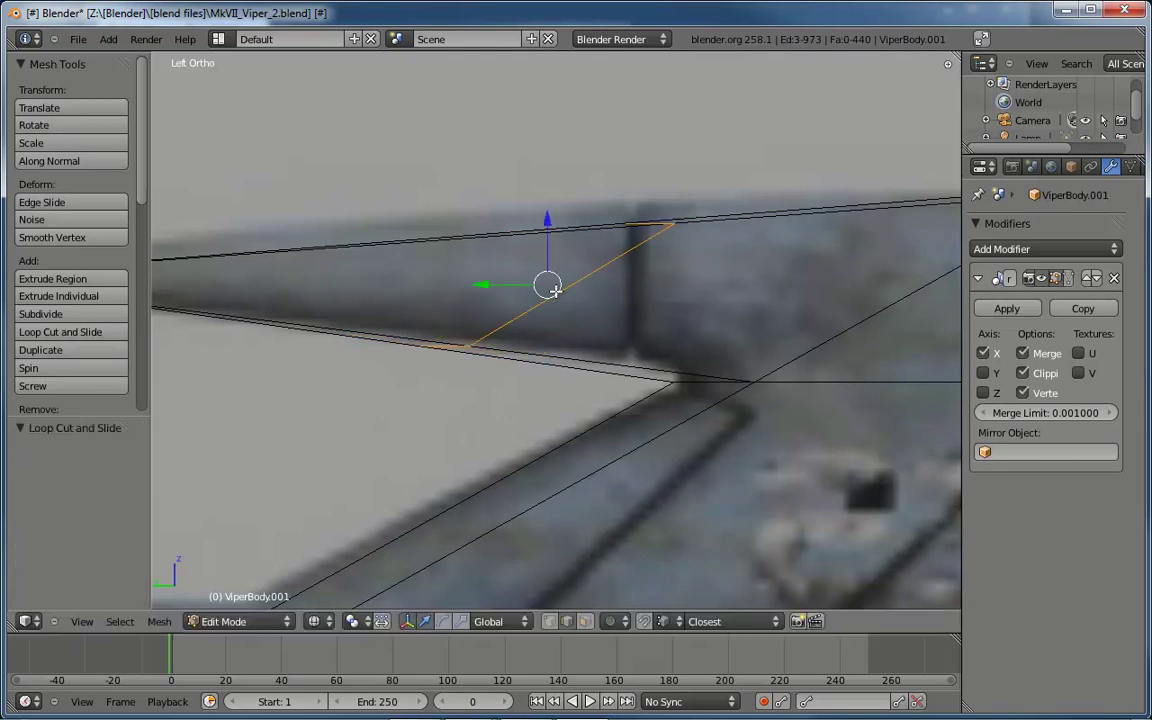
Flatten the spike's new edge loop along Y until vertical and move it about -0.111 along Y to the reference's panel seam
{"action": "key", "text": "s"}
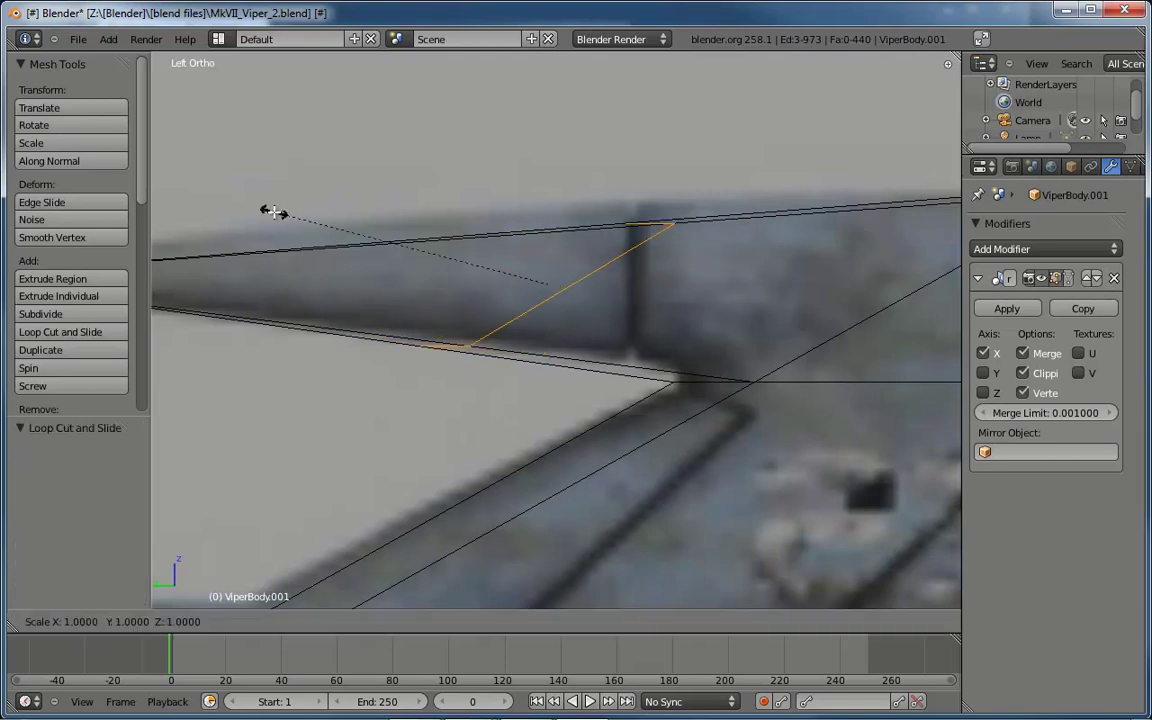
{"action": "key", "text": "y"}
{"action": "left_click", "coordinate": [527, 276]}
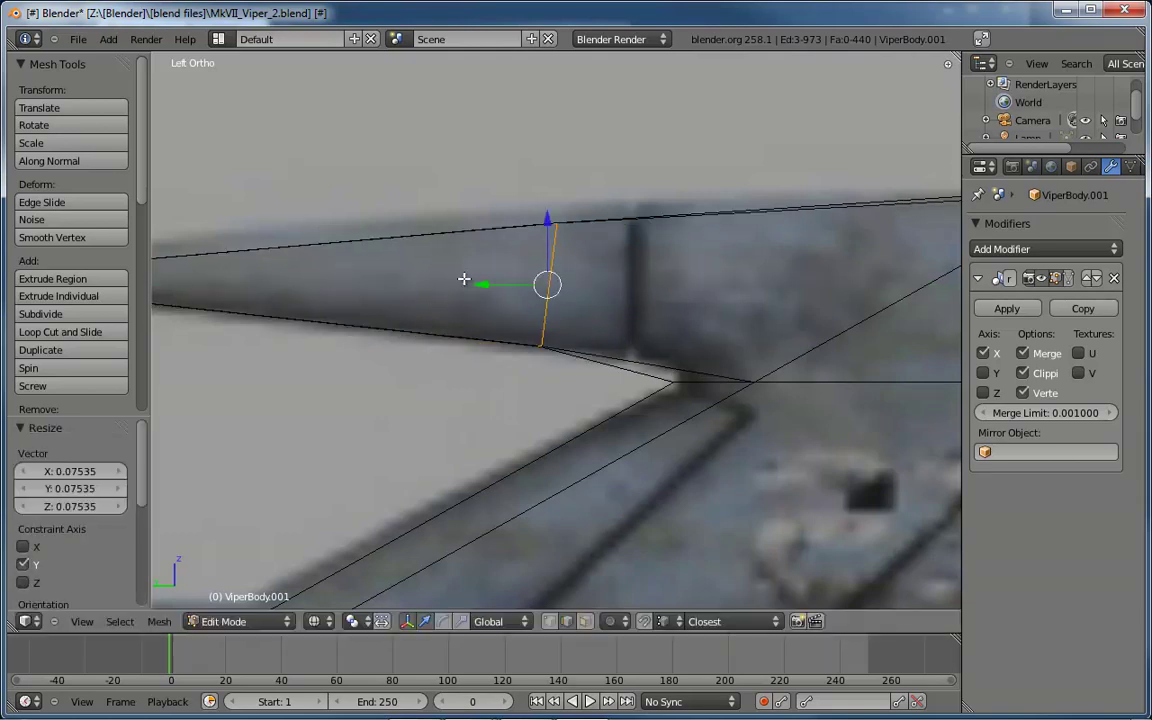
{"action": "key", "text": "s"}
{"action": "key", "text": "y"}
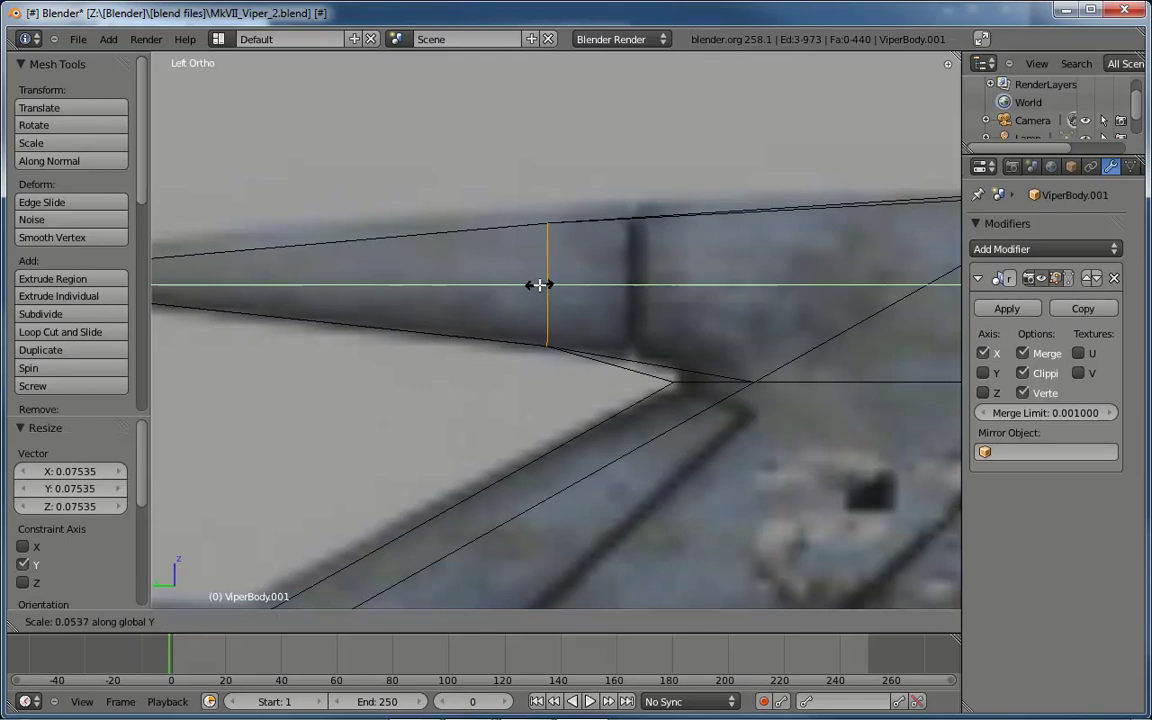
{"action": "left_click", "coordinate": [540, 283]}
{"action": "key", "text": "g"}
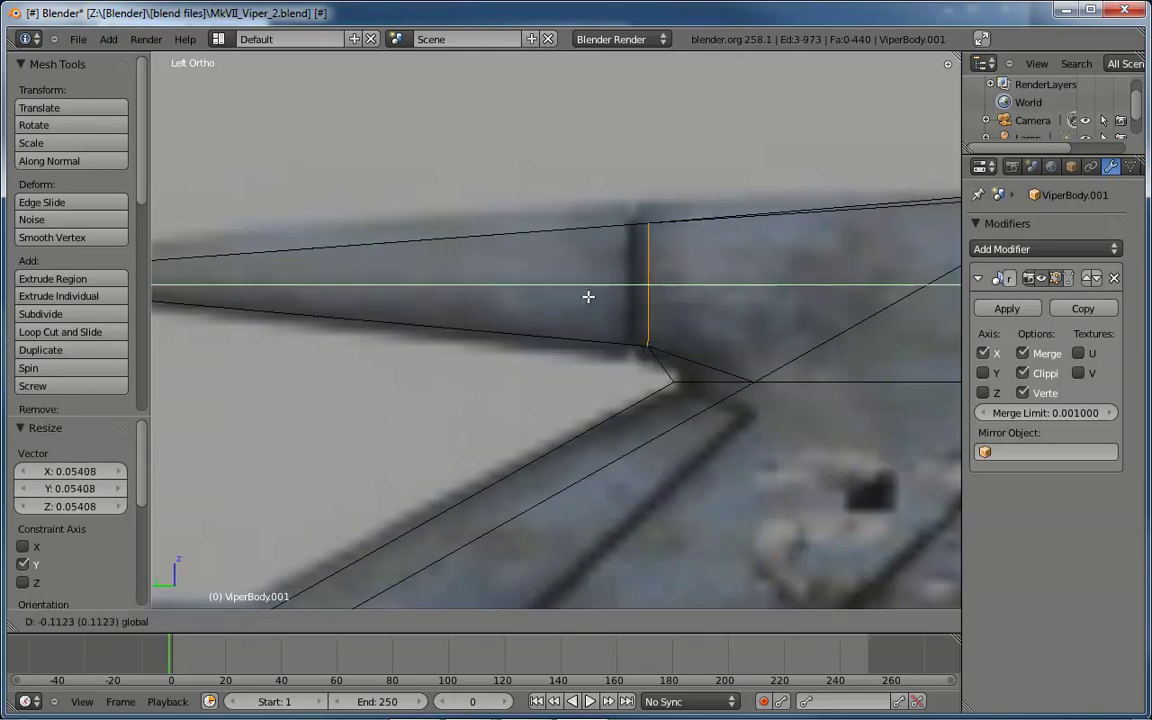
{"action": "left_click", "coordinate": [588, 294]}
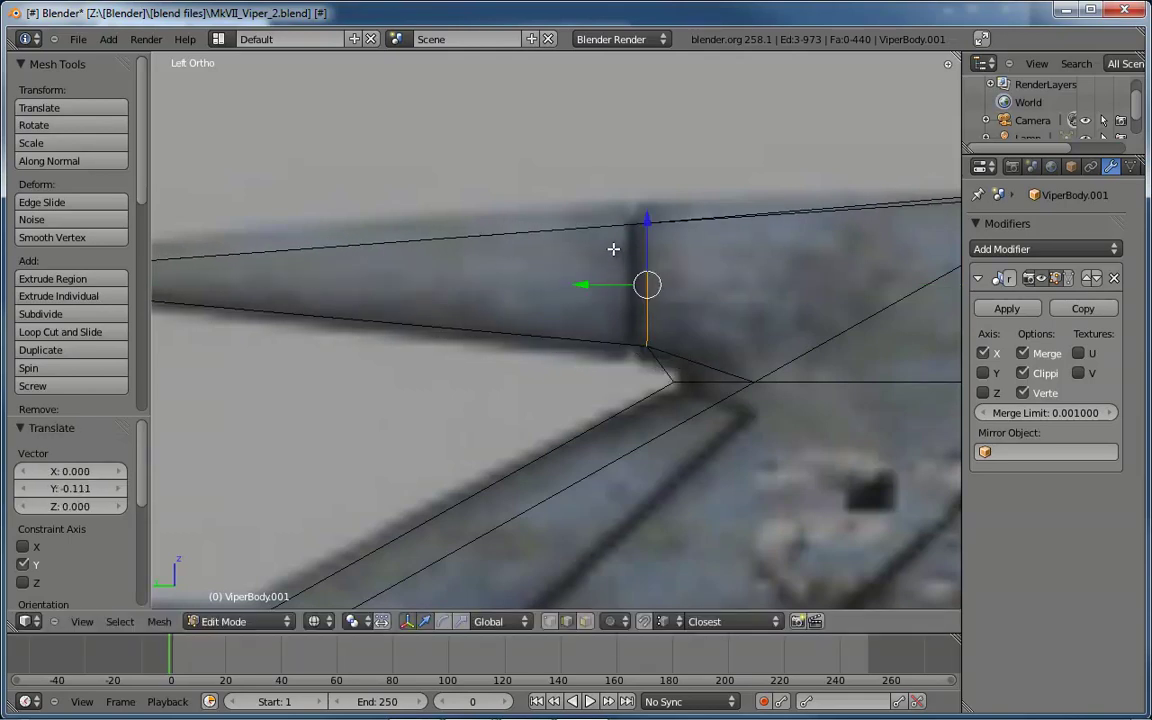
Narrow the spike's tip by moving the outer edge of its end face along X toward the centre line
{"action": "key", "text": "KP_7"}
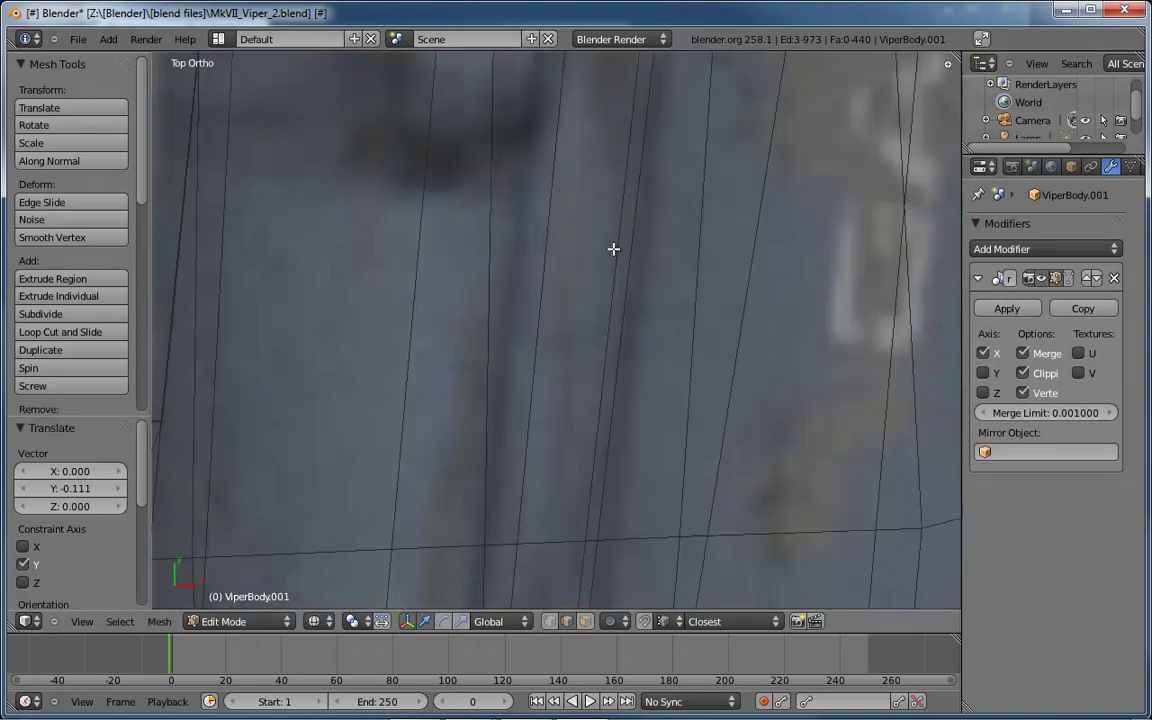
{"action": "key", "text": "KP_Decimal"}
{"action": "scroll", "coordinate": [609, 375], "scroll_direction": "down", "scroll_amount": 6}
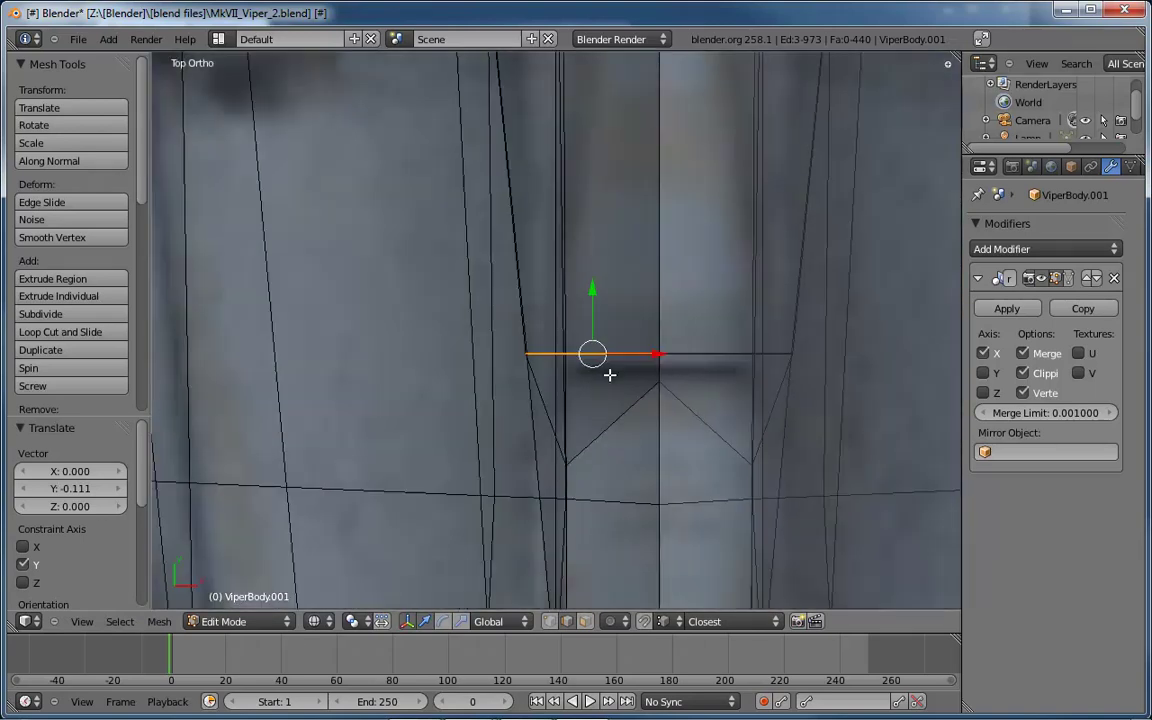
{"action": "scroll", "coordinate": [648, 381], "scroll_direction": "up", "scroll_amount": 3}
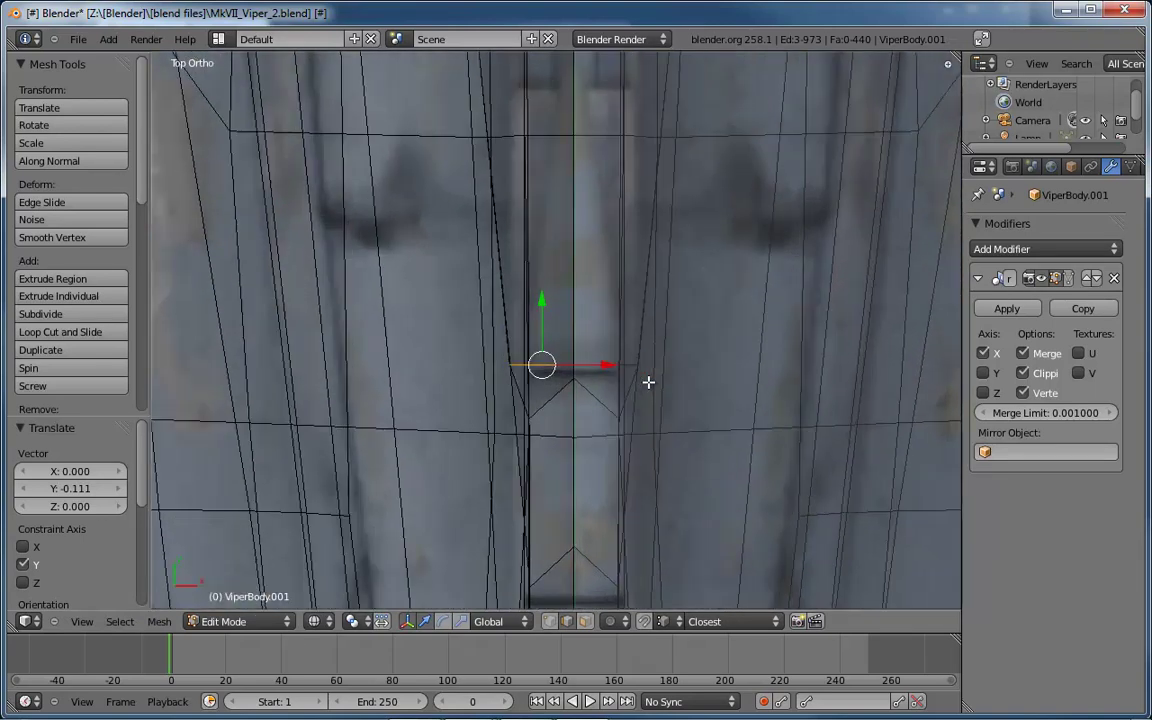
{"action": "scroll", "coordinate": [647, 372], "scroll_direction": "down", "scroll_amount": 1}
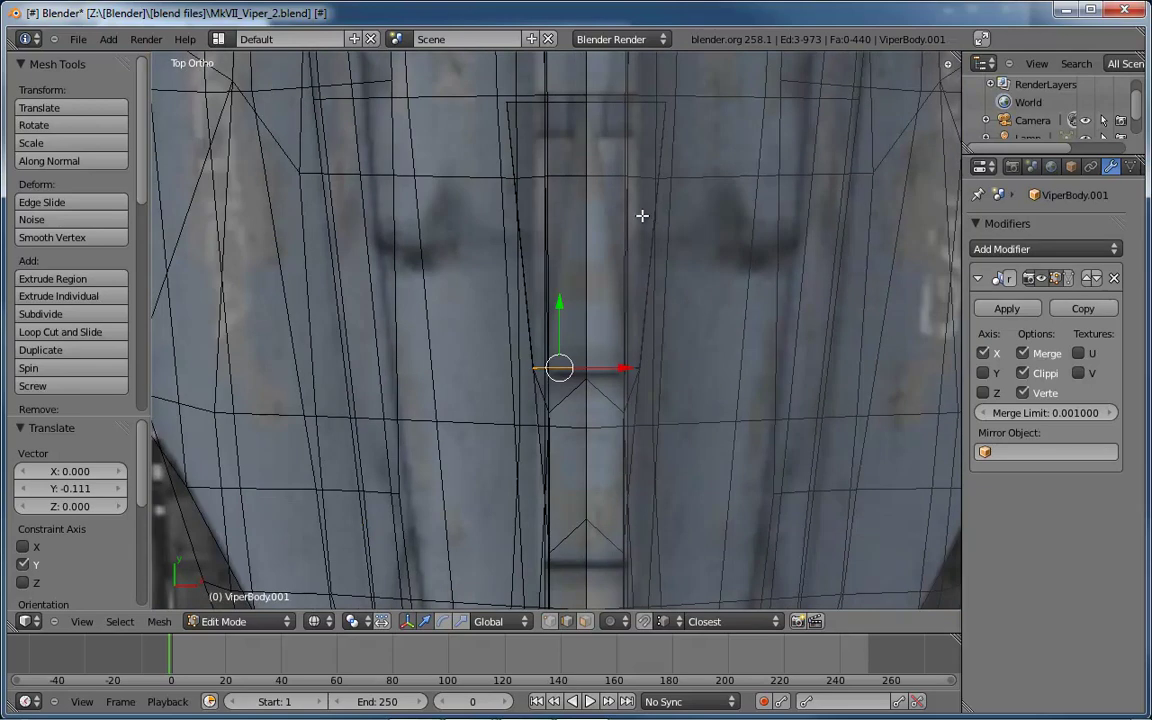
{"action": "middle_click_drag", "start_coordinate": [642, 215], "coordinate": [638, 268]}
{"action": "middle_click_drag", "start_coordinate": [448, 380], "coordinate": [481, 382]}
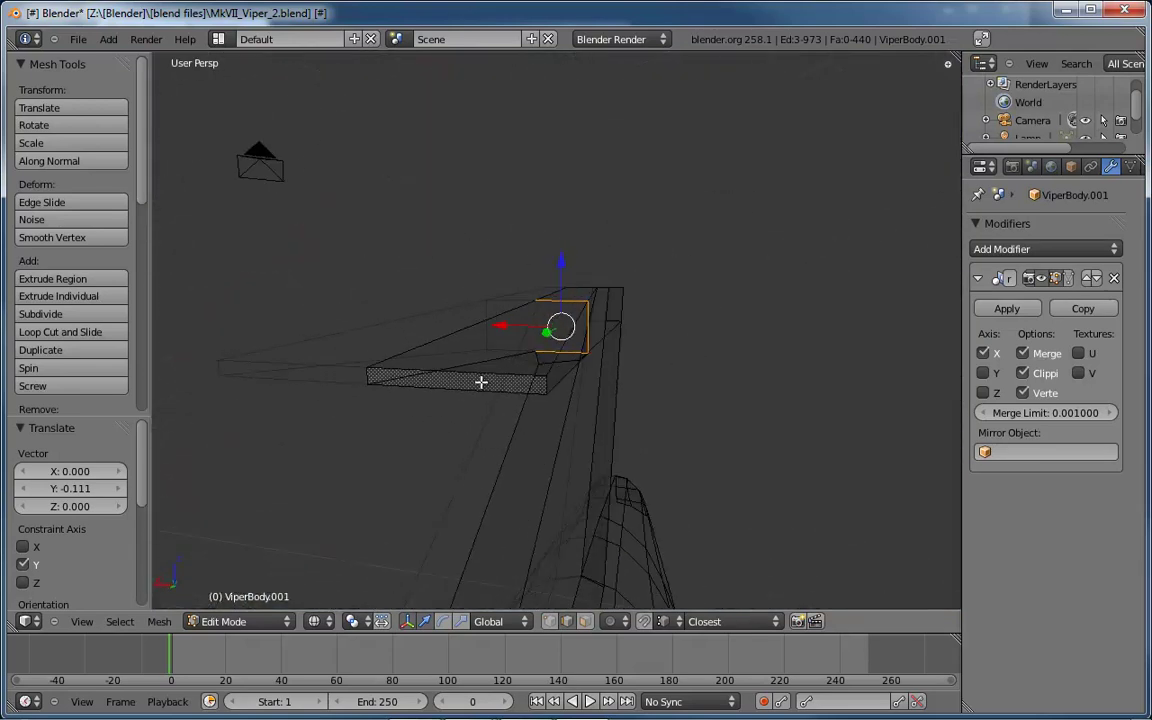
{"action": "key", "text": "ctrl+Tab"}
{"action": "left_click", "coordinate": [545, 386]}
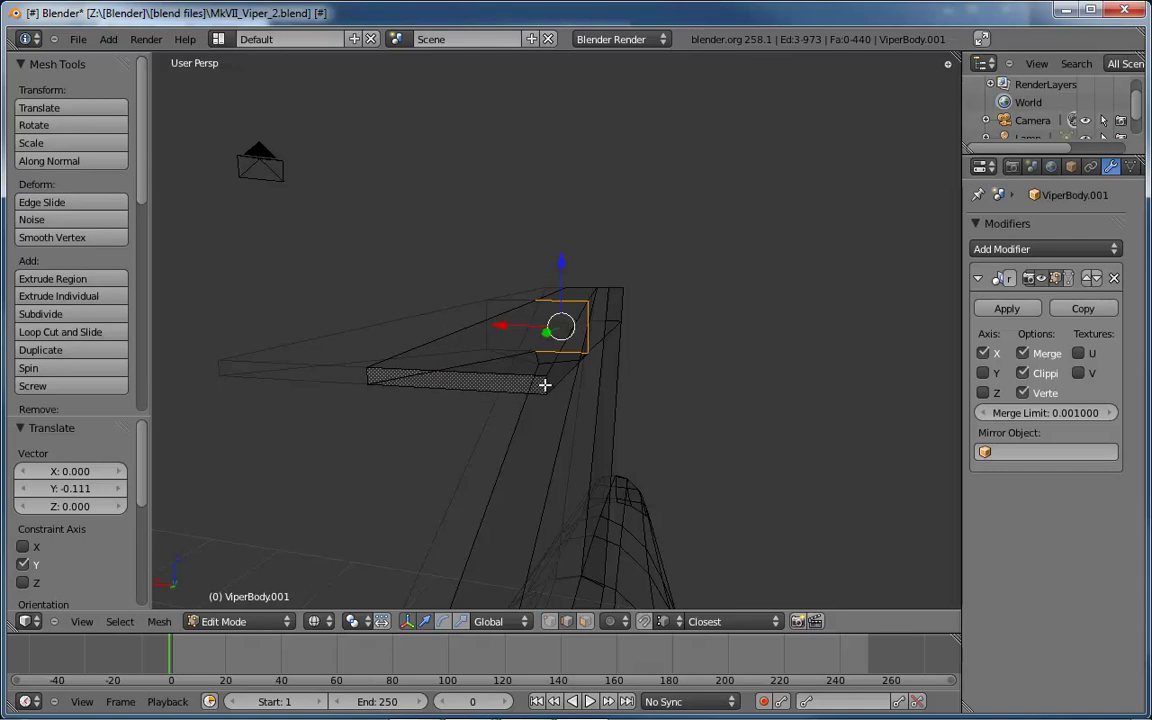
{"action": "right_click", "coordinate": [547, 386]}
{"action": "left_click_drag", "start_coordinate": [501, 383], "coordinate": [312, 378]}
{"action": "middle_click_drag", "start_coordinate": [429, 386], "coordinate": [361, 423]}
{"action": "scroll", "coordinate": [312, 379], "scroll_direction": "up", "scroll_amount": 2}
{"action": "left_click_drag", "start_coordinate": [322, 427], "coordinate": [338, 422]}
Fit the outer side edge at the spike's panel seam to the reference width by moving it about 0.069, then about -0.025 along X
{"action": "middle_click_drag", "start_coordinate": [469, 455], "coordinate": [735, 342]}
{"action": "left_click_drag", "start_coordinate": [700, 335], "coordinate": [641, 333]}
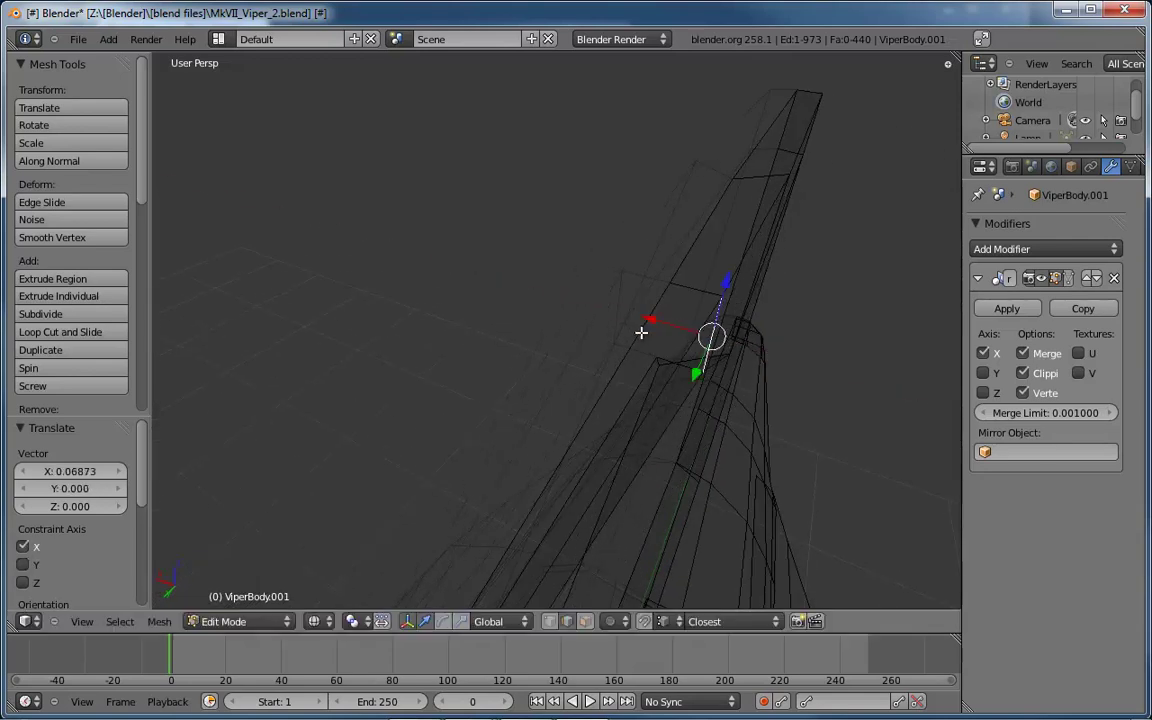
{"action": "key", "text": "KP_7"}
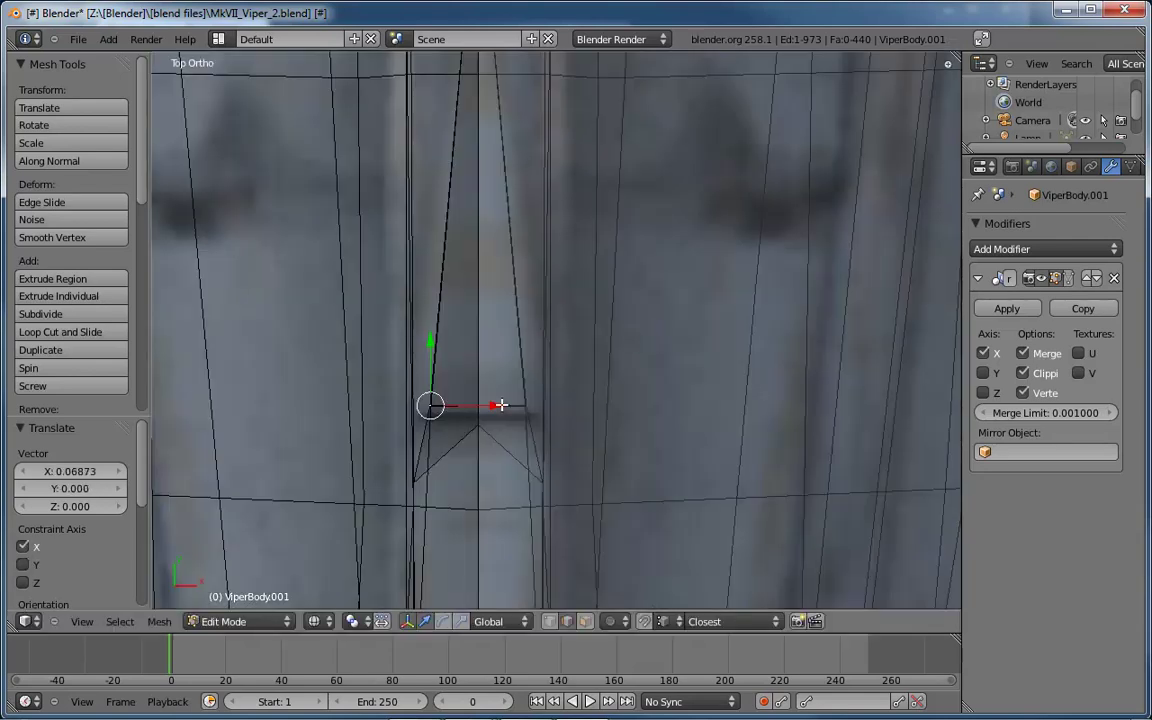
{"action": "left_click_drag", "start_coordinate": [493, 404], "coordinate": [477, 404]}
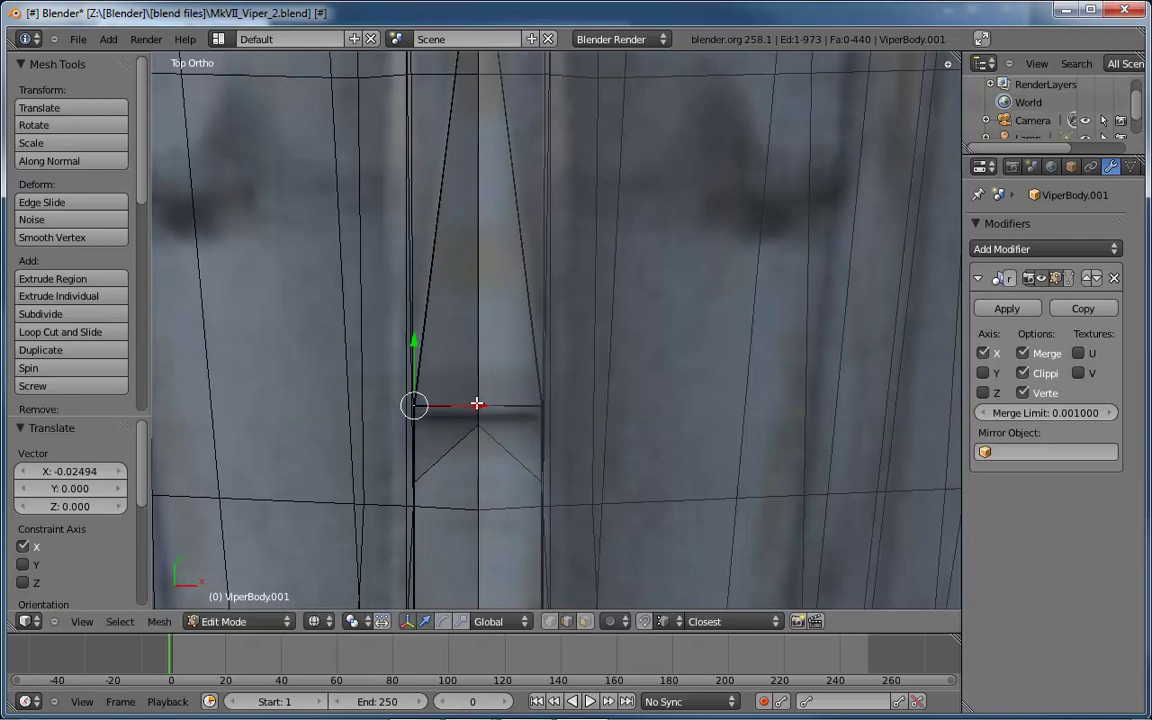
Scale the seam's outer side edge to about 0.533 along Z and move it about 0.002 along X
{"action": "scroll", "coordinate": [636, 433], "scroll_direction": "up", "scroll_amount": 3, "text": "shift"}
{"action": "scroll", "coordinate": [630, 440], "scroll_direction": "up", "scroll_amount": 1, "text": "shift"}
{"action": "scroll", "coordinate": [548, 424], "scroll_direction": "down", "scroll_amount": 3}
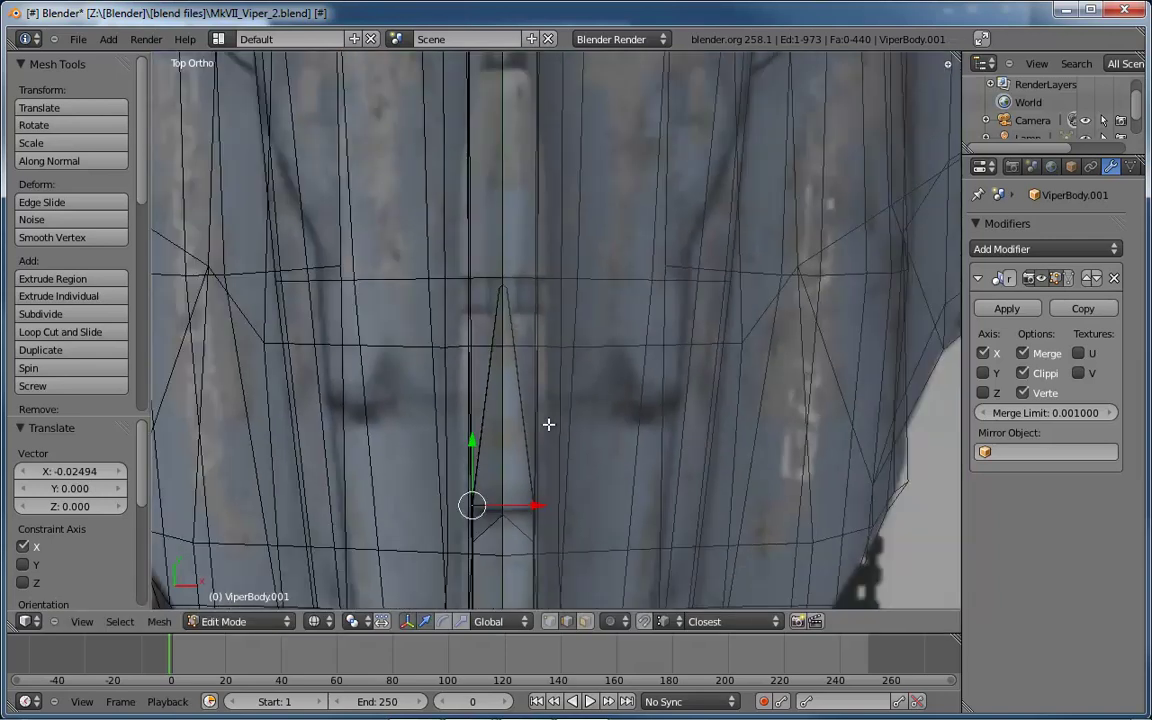
{"action": "scroll", "coordinate": [548, 424], "scroll_direction": "down", "scroll_amount": 3}
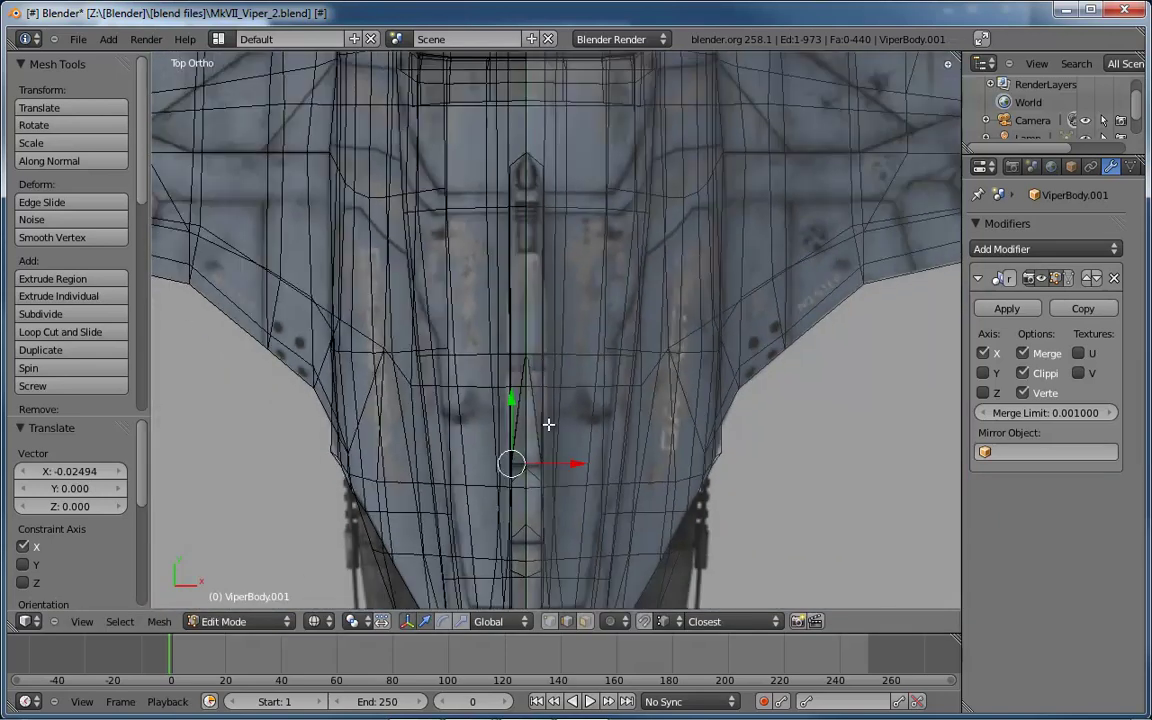
{"action": "scroll", "coordinate": [548, 424], "scroll_direction": "up", "scroll_amount": 5}
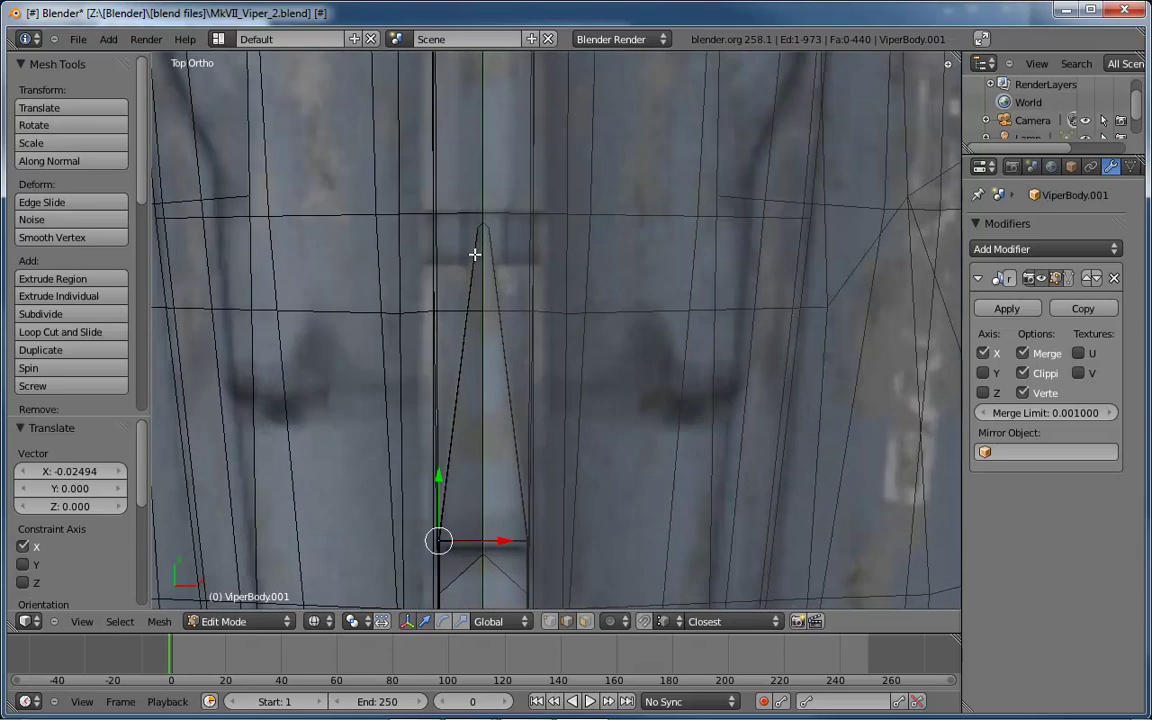
{"action": "middle_click_drag", "start_coordinate": [467, 411], "coordinate": [834, 213]}
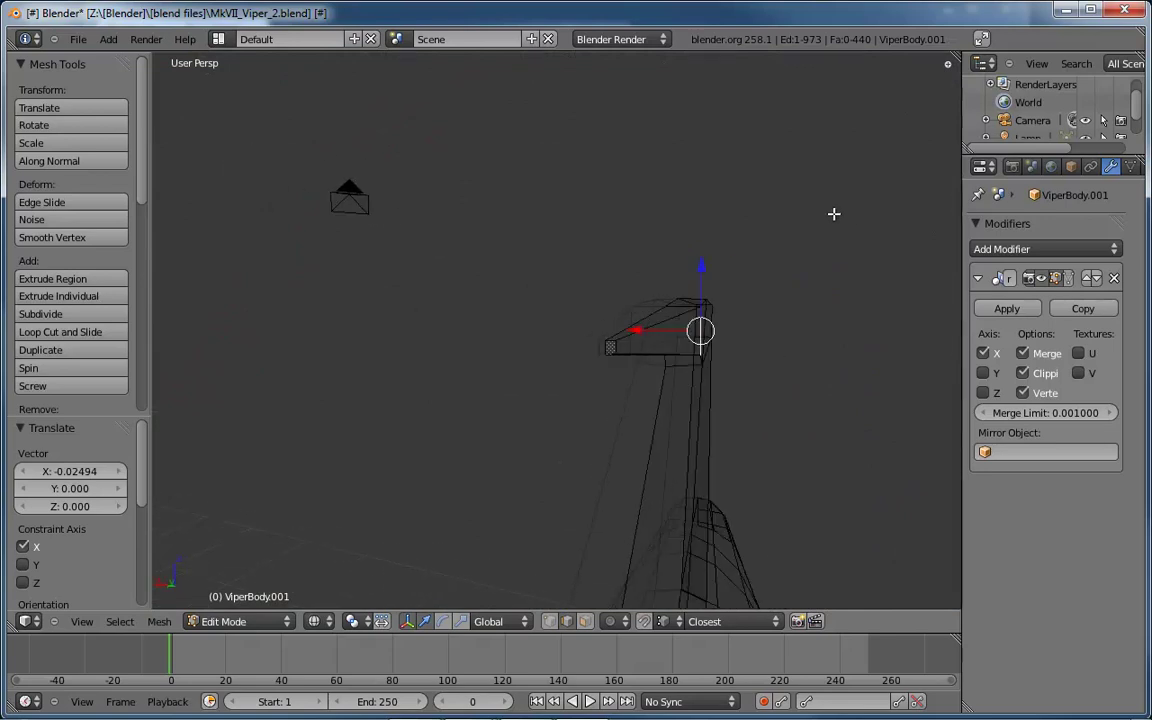
{"action": "middle_click_drag", "start_coordinate": [755, 288], "coordinate": [623, 310]}
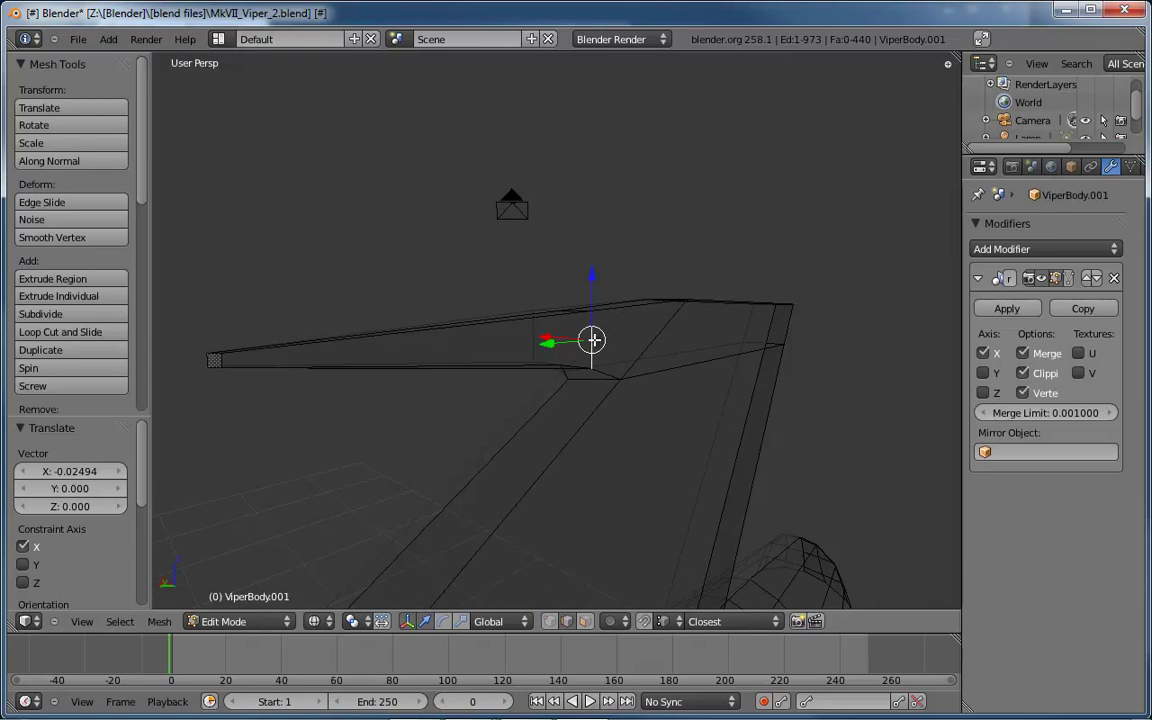
{"action": "key", "text": "s"}
{"action": "key", "text": "z"}
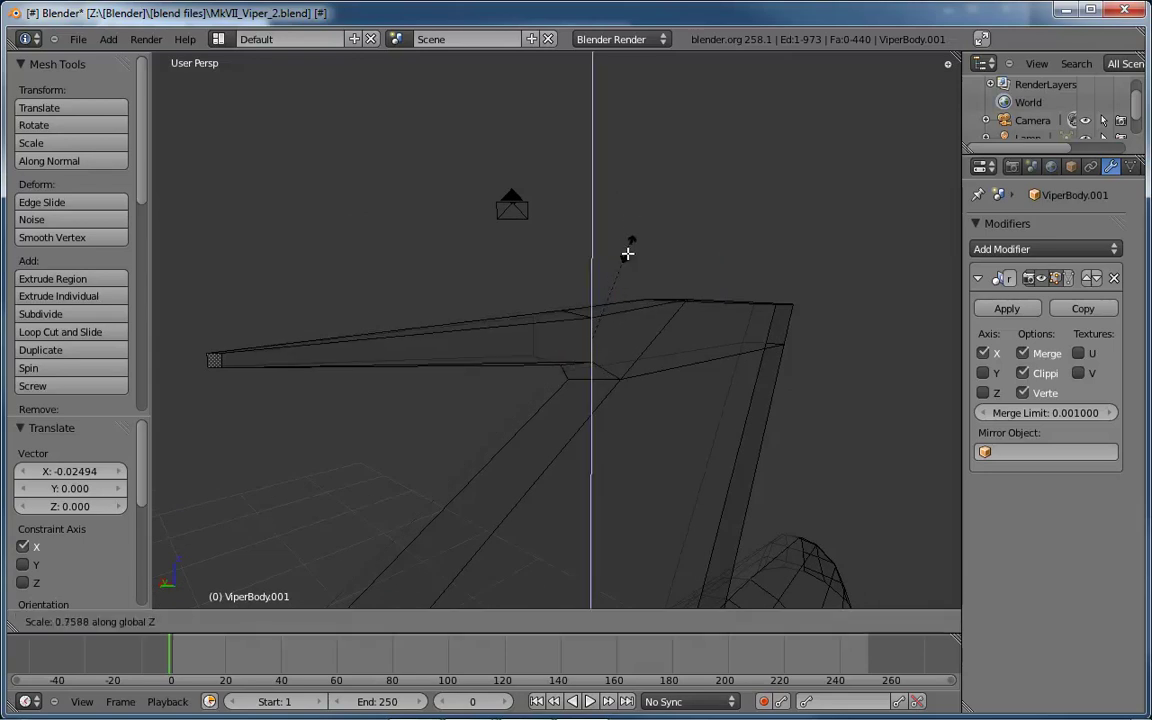
{"action": "left_click", "coordinate": [623, 290]}
{"action": "middle_click_drag", "start_coordinate": [622, 296], "coordinate": [538, 313]}
{"action": "key", "text": "g"}
{"action": "key", "text": "x"}
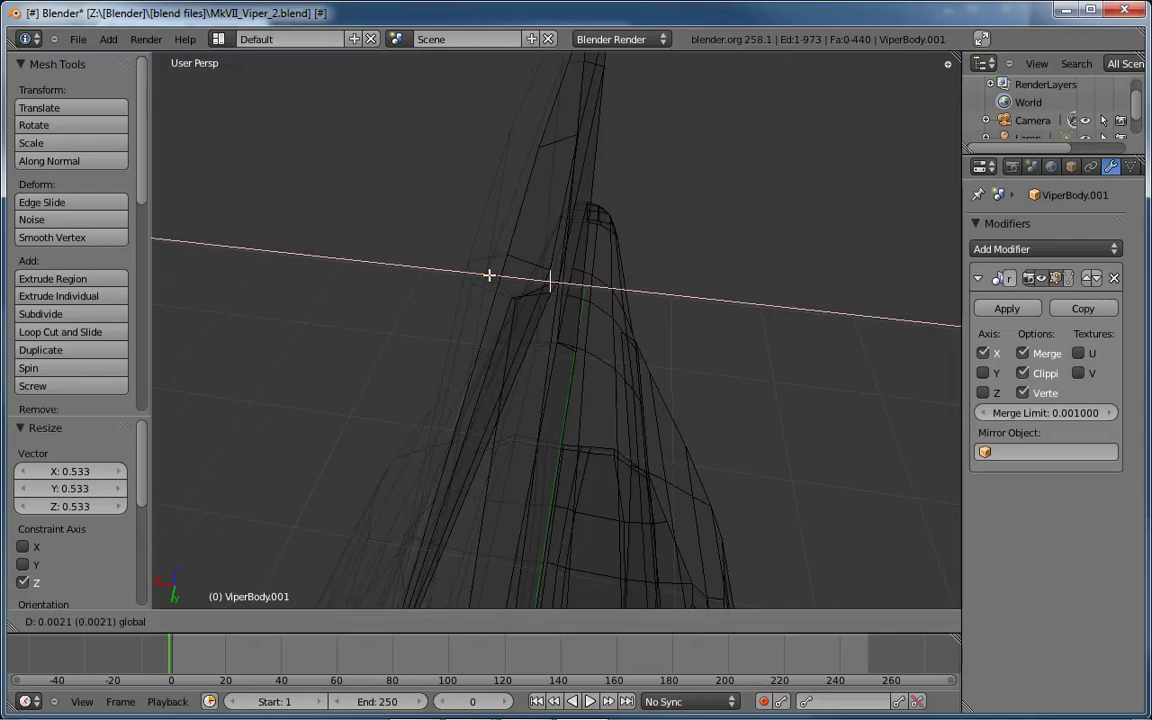
{"action": "left_click", "coordinate": [488, 275]}
Raise the top vertex of the spike's seam loop about 0.022 along Z to the reference outline
{"action": "key", "text": "ctrl+KP_3"}
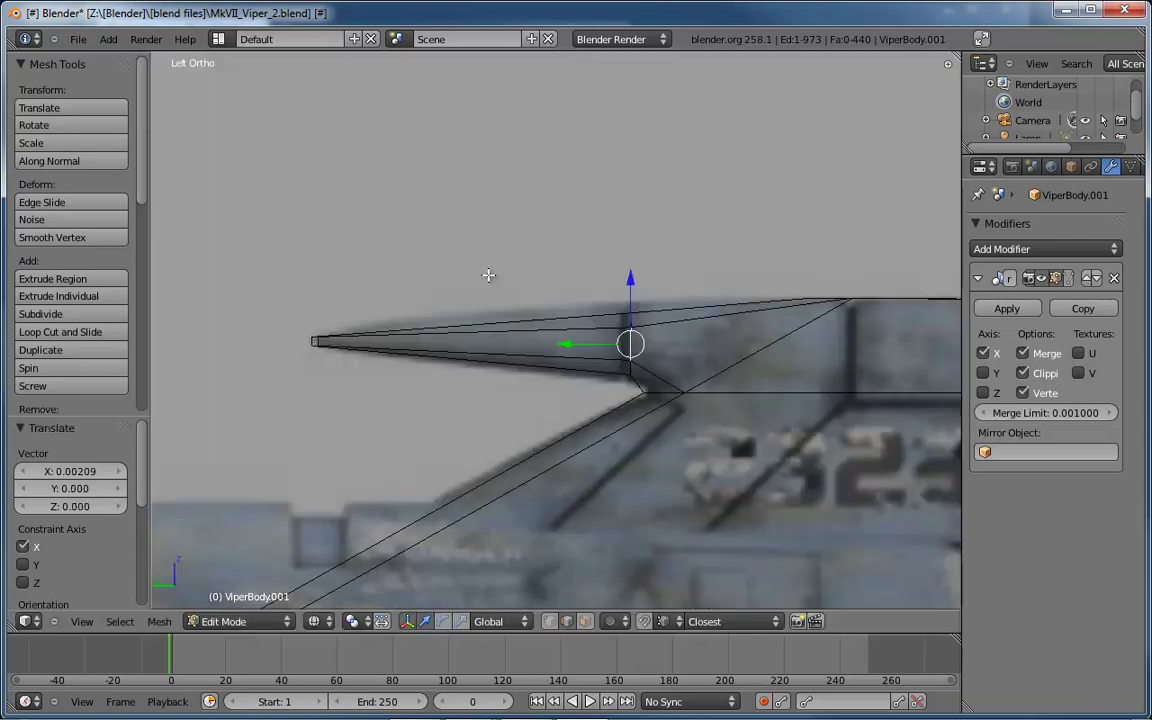
{"action": "scroll", "coordinate": [586, 291], "scroll_direction": "up", "scroll_amount": 4}
{"action": "key", "text": "ctrl+Tab"}
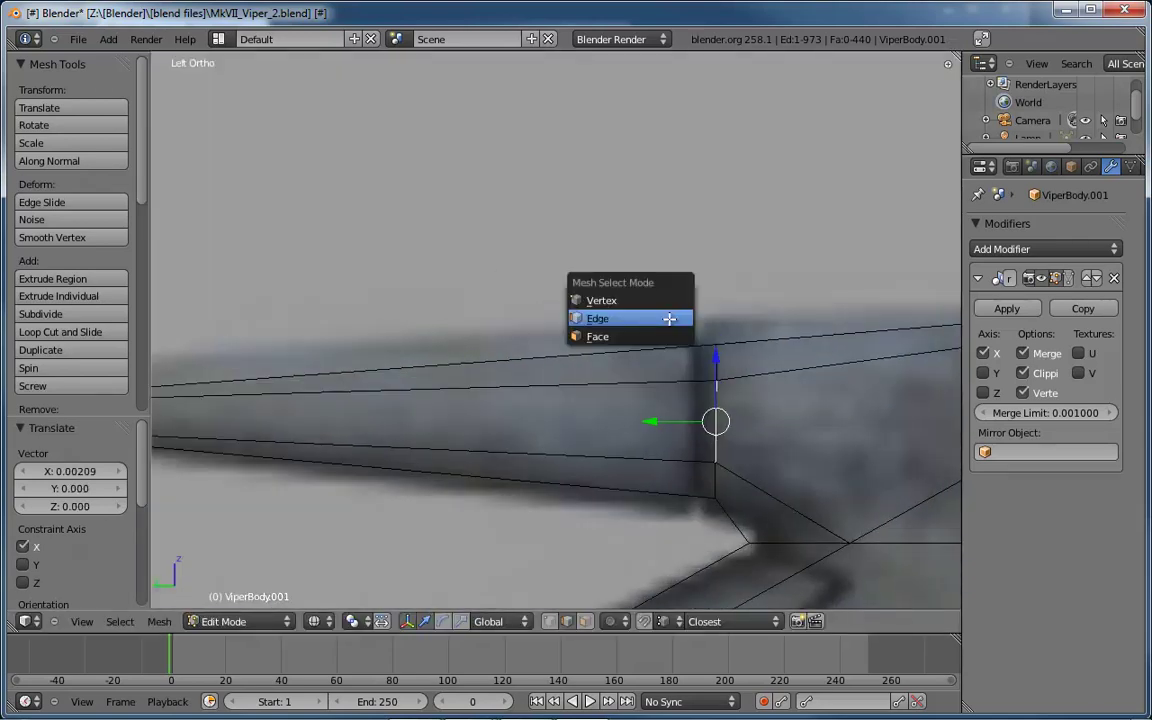
{"action": "left_click", "coordinate": [660, 299]}
{"action": "key", "text": "a"}
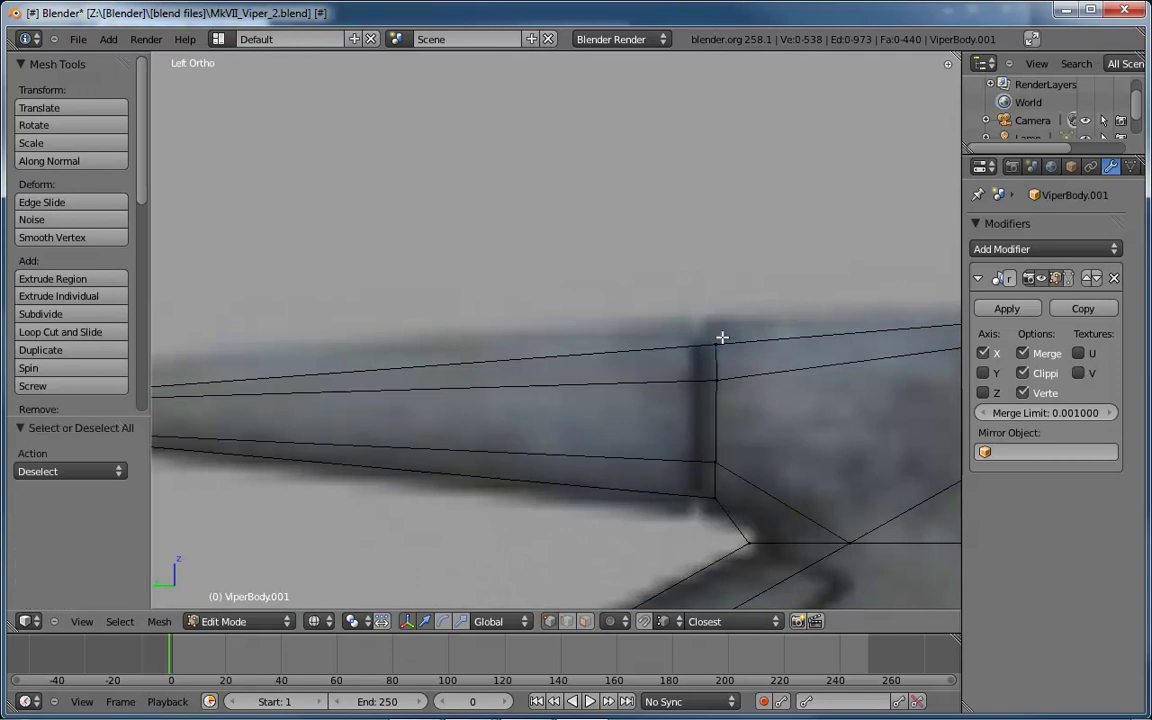
{"action": "right_click", "coordinate": [717, 343]}
{"action": "key", "text": "g"}
{"action": "key", "text": "z"}
{"action": "left_click", "coordinate": [712, 364]}
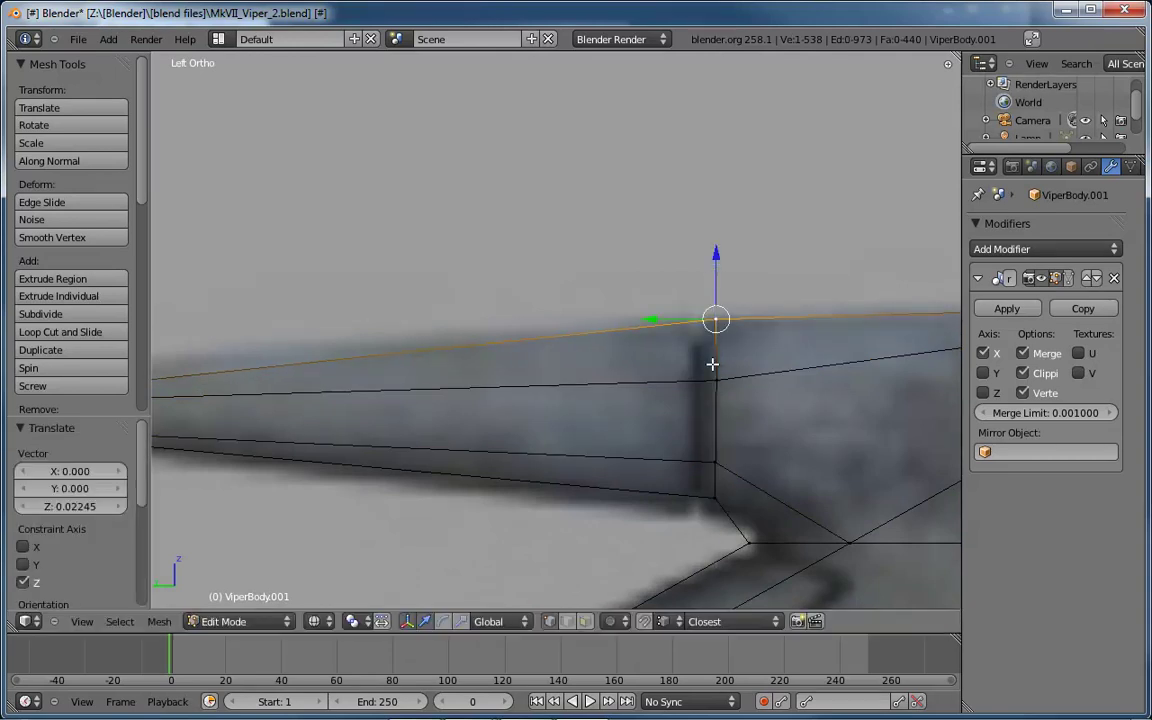
{"action": "right_click", "coordinate": [715, 496]}
{"action": "right_click", "coordinate": [716, 327]}
{"action": "key", "text": "g"}
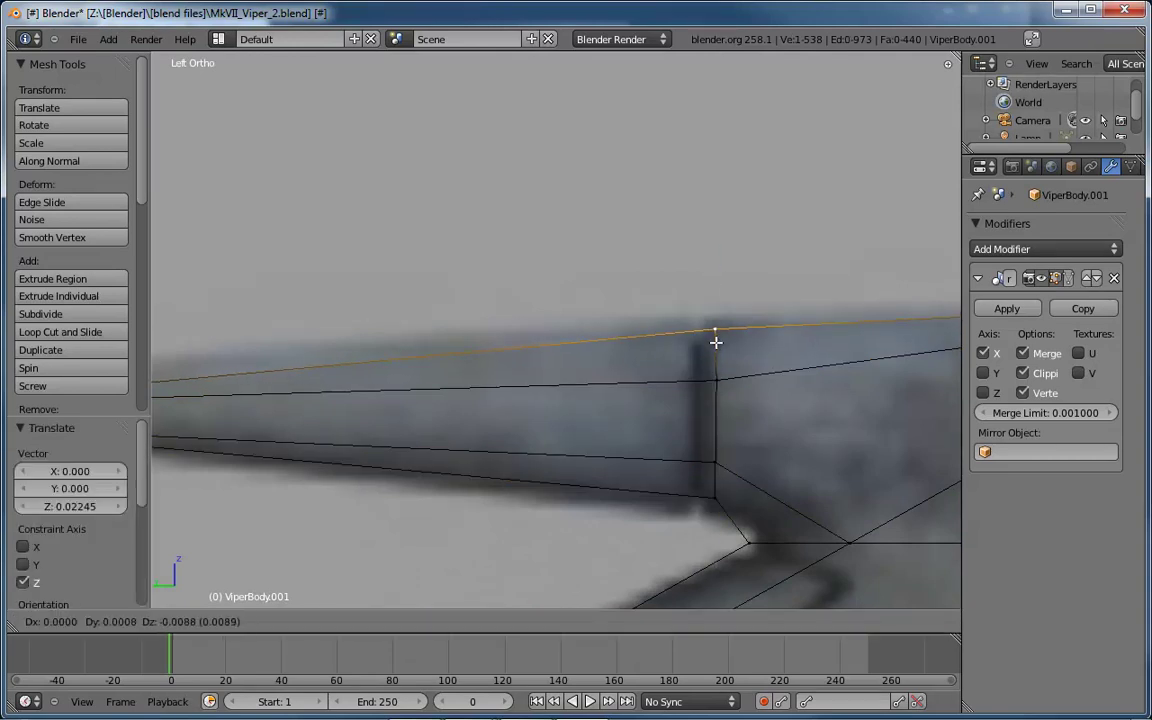
{"action": "key", "text": "Escape"}
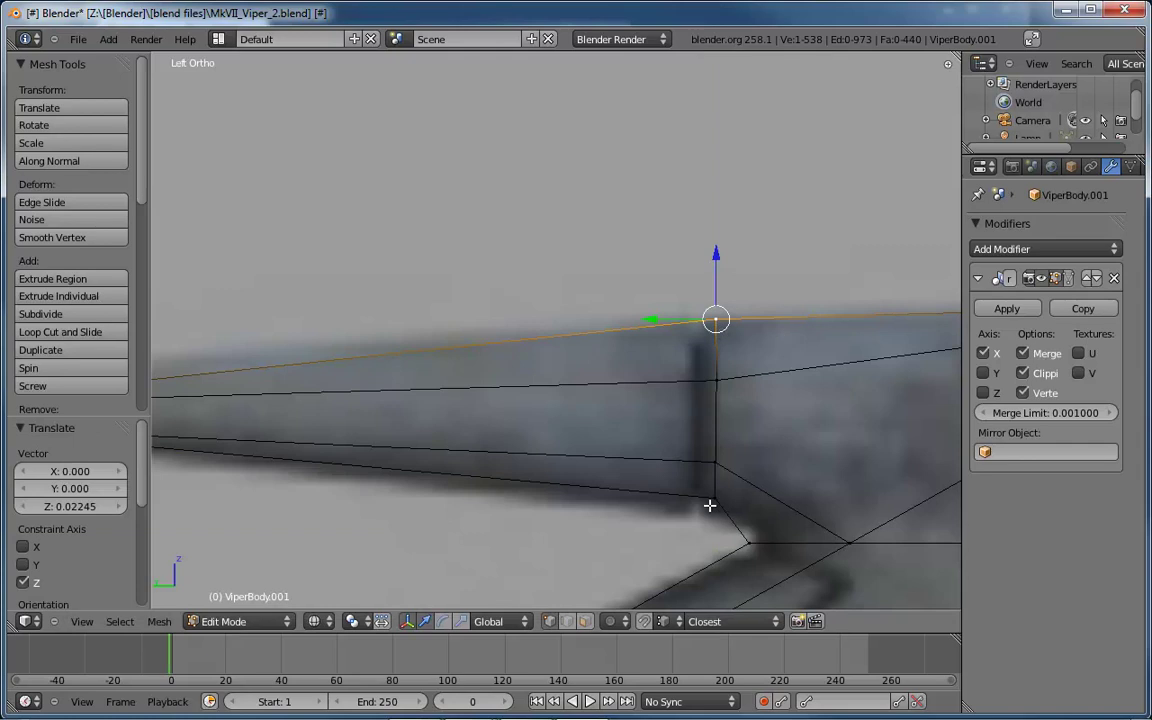
Lower the bottom vertex of the spike's seam loop about 0.019 along Z to the reference's lower outline
{"action": "right_click", "coordinate": [713, 498]}
{"action": "key", "text": "g"}
{"action": "key", "text": "z"}
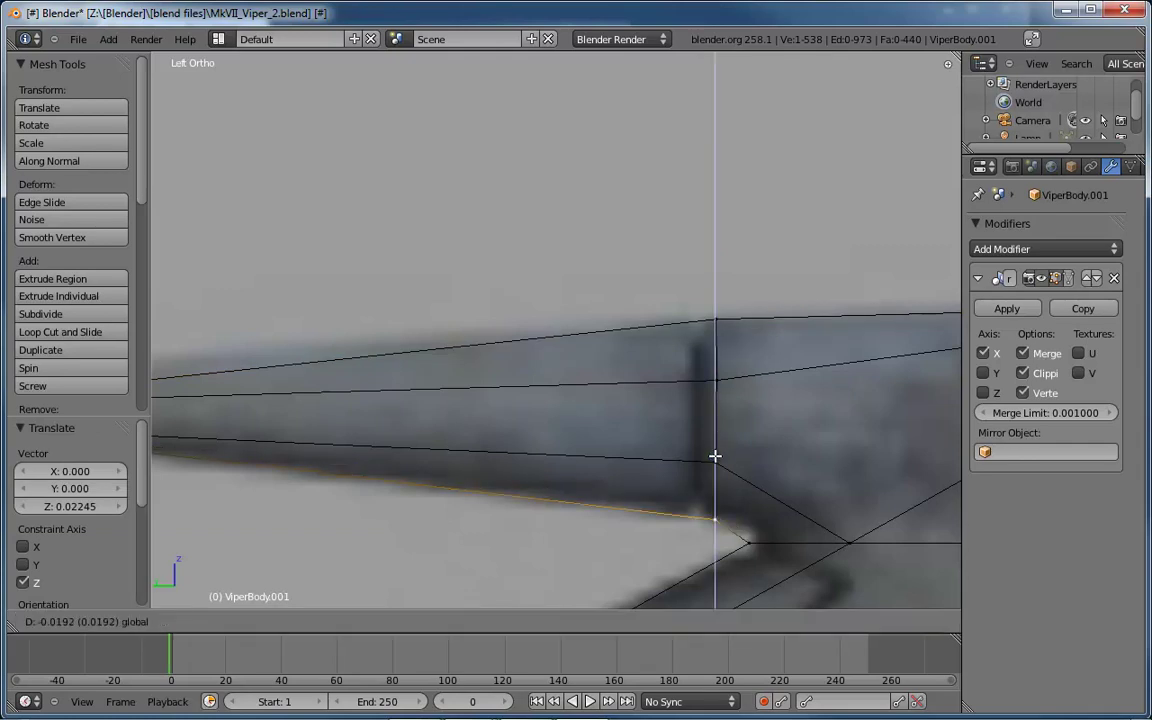
{"action": "left_click", "coordinate": [715, 456]}
{"action": "scroll", "coordinate": [717, 360], "scroll_direction": "up", "scroll_amount": 10, "text": "ctrl"}
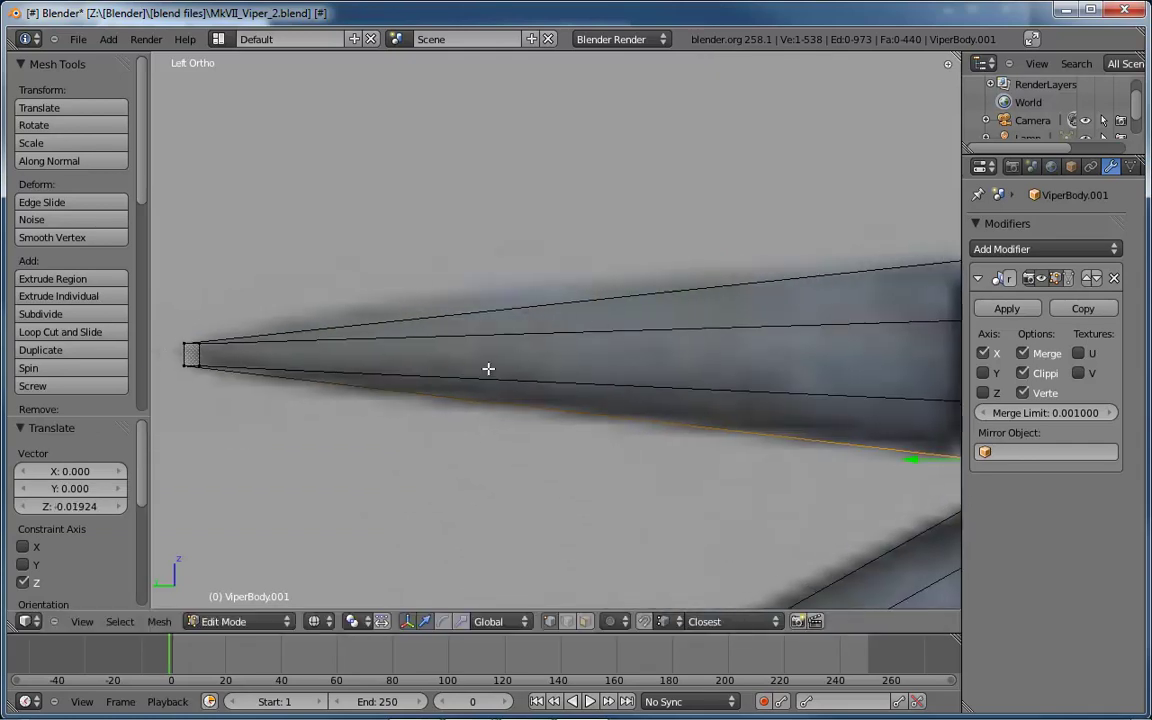
{"action": "scroll", "coordinate": [300, 365], "scroll_direction": "up", "scroll_amount": 5}
Lower the side vertex on the fin's top edge behind the spike about 0.038 along Z
{"action": "scroll", "coordinate": [430, 378], "scroll_direction": "down", "scroll_amount": 8, "text": "ctrl"}
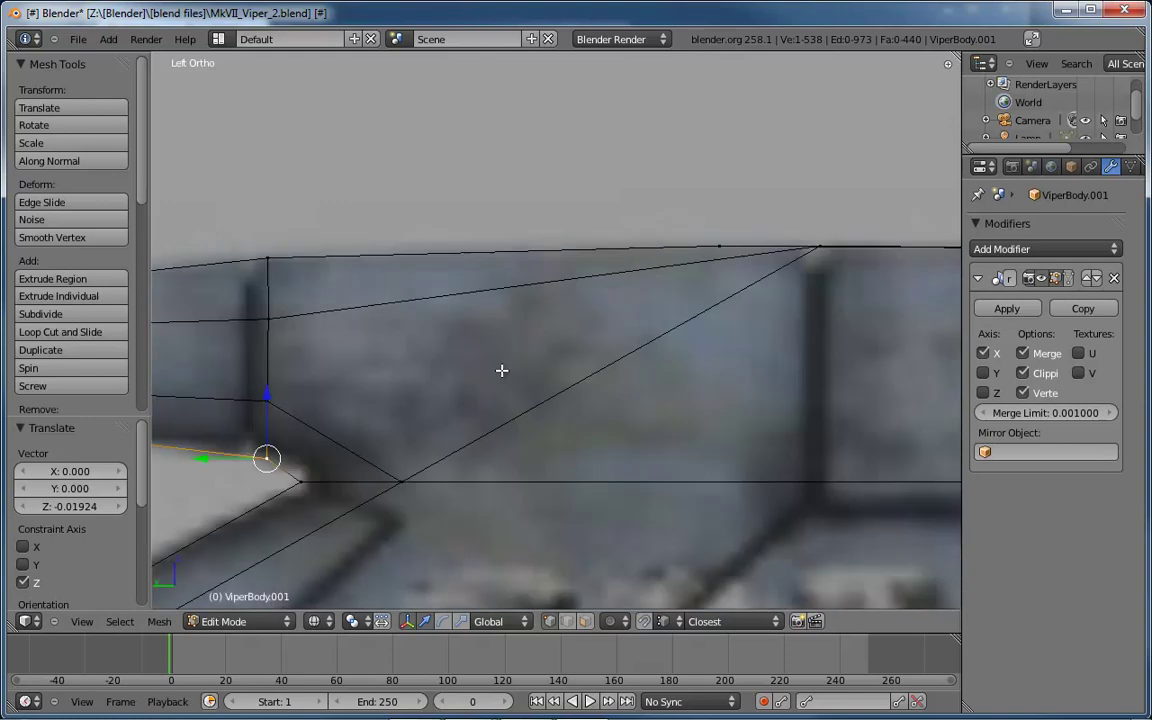
{"action": "scroll", "coordinate": [566, 381], "scroll_direction": "down", "scroll_amount": 1, "text": "ctrl"}
{"action": "right_click", "coordinate": [587, 307]}
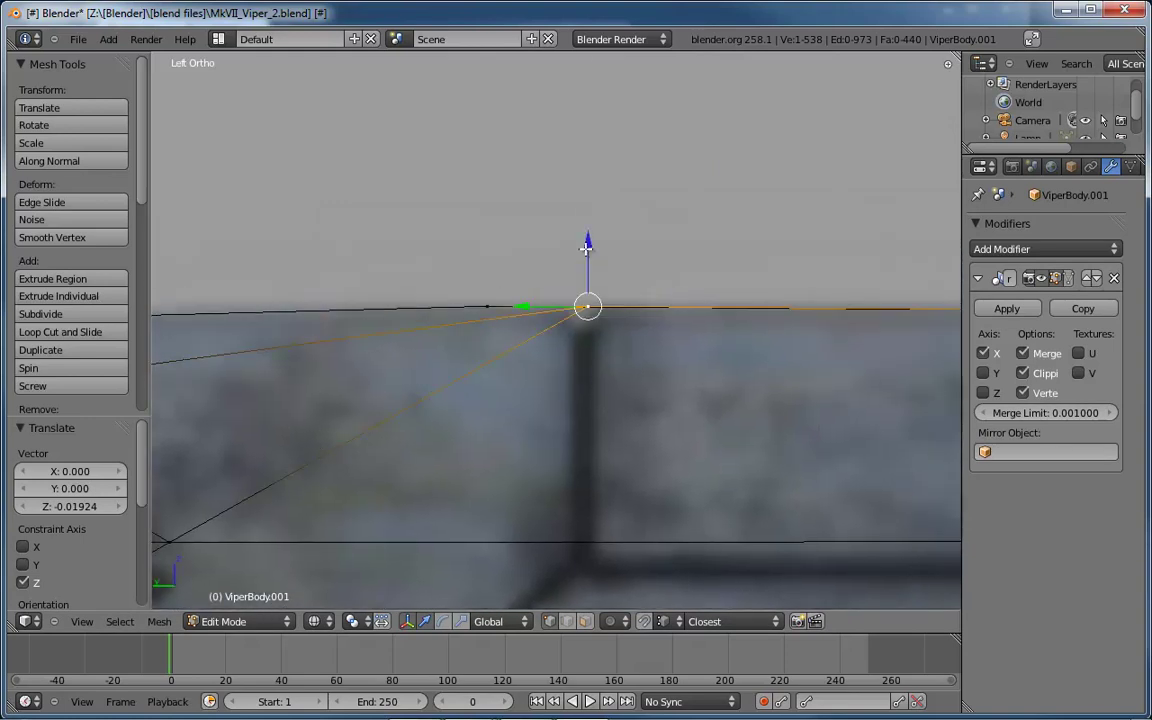
{"action": "left_click_drag", "start_coordinate": [586, 248], "coordinate": [581, 291]}
Move the lowered side vertex forward along Y toward the spike's seam and slightly down to continue the spike's upper side edge
{"action": "right_click", "coordinate": [487, 306]}
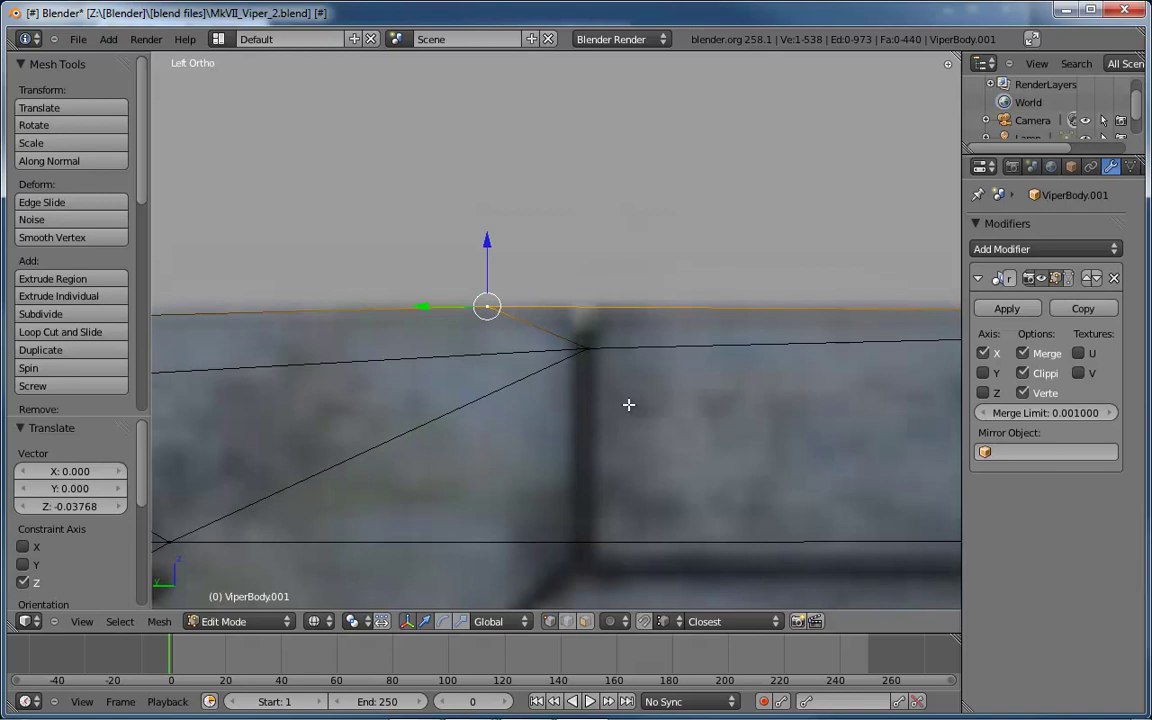
{"action": "middle_click_drag", "start_coordinate": [628, 404], "coordinate": [802, 378], "text": "shift"}
{"action": "scroll", "coordinate": [792, 374], "scroll_direction": "down", "scroll_amount": 5}
{"action": "right_click", "coordinate": [799, 355]}
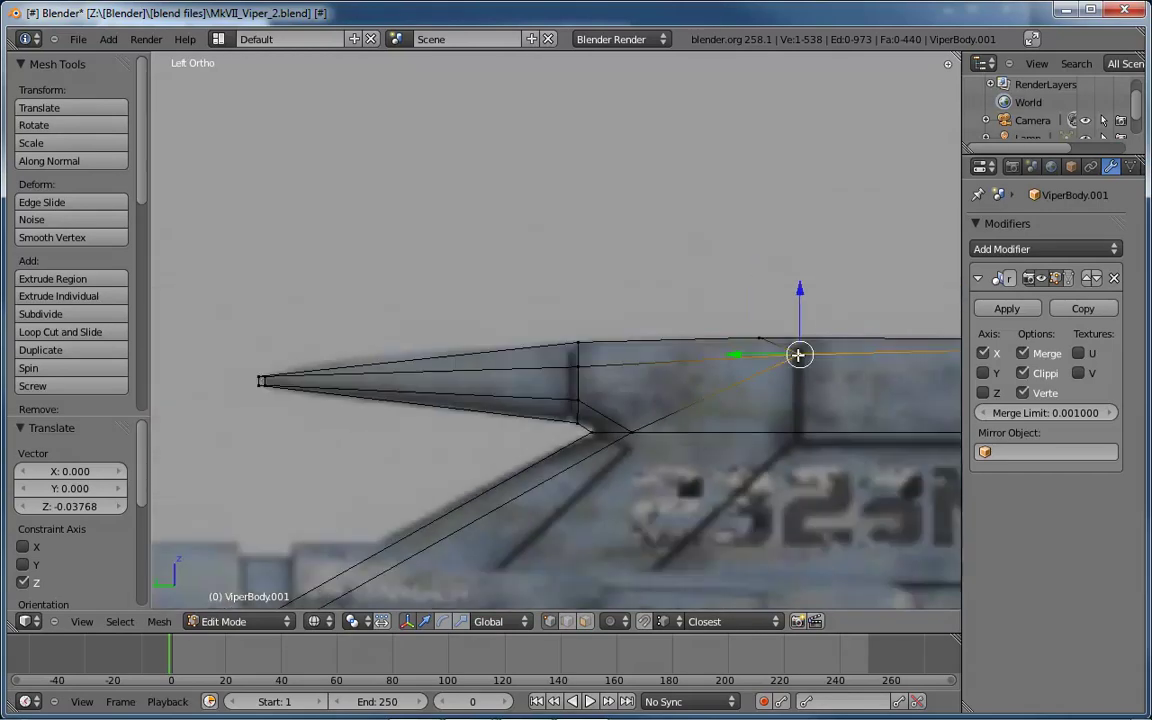
{"action": "left_click_drag", "start_coordinate": [734, 354], "coordinate": [610, 330]}
{"action": "left_click_drag", "start_coordinate": [676, 292], "coordinate": [677, 306]}
{"action": "left_click_drag", "start_coordinate": [609, 366], "coordinate": [587, 367]}
Move the fin's top centre vertex about 0.229 along Y so it sits directly above the side vertex
{"action": "right_click", "coordinate": [759, 338]}
{"action": "left_click_drag", "start_coordinate": [735, 337], "coordinate": [597, 345]}
{"action": "left_click", "coordinate": [593, 345]}
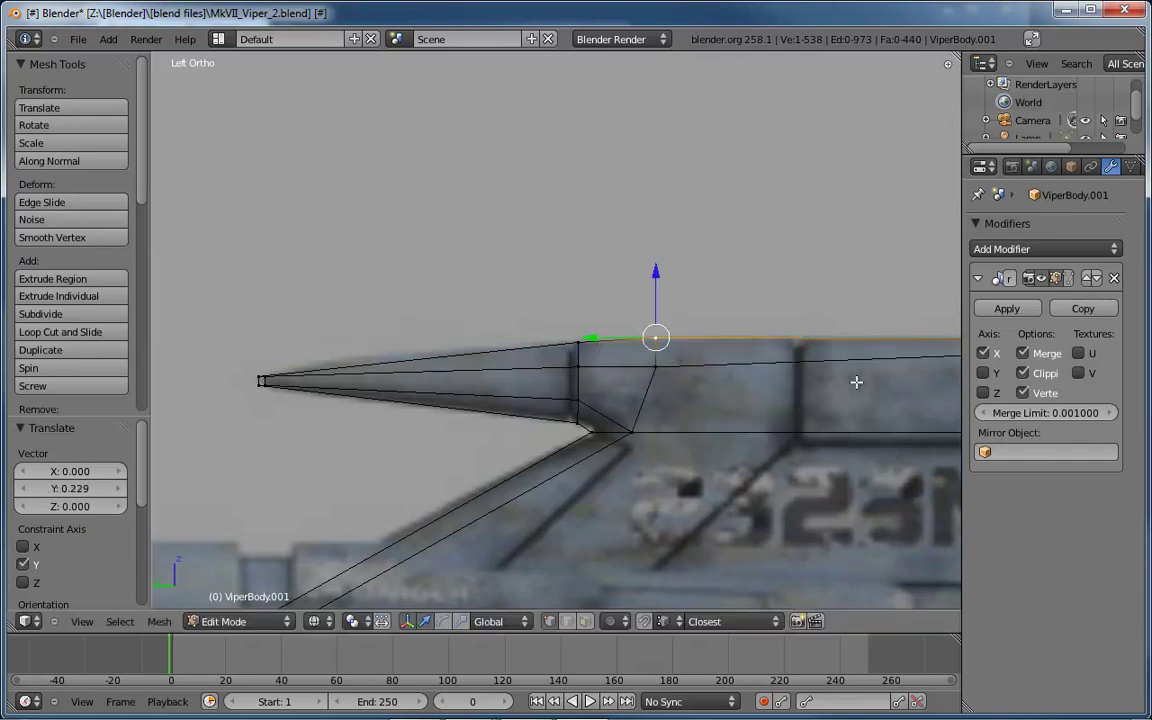
Move the side vertex at the fin's upper rear corner about 0.032 along Y and -0.042 along Z
{"action": "middle_click_drag", "start_coordinate": [856, 381], "coordinate": [445, 373], "text": "shift"}
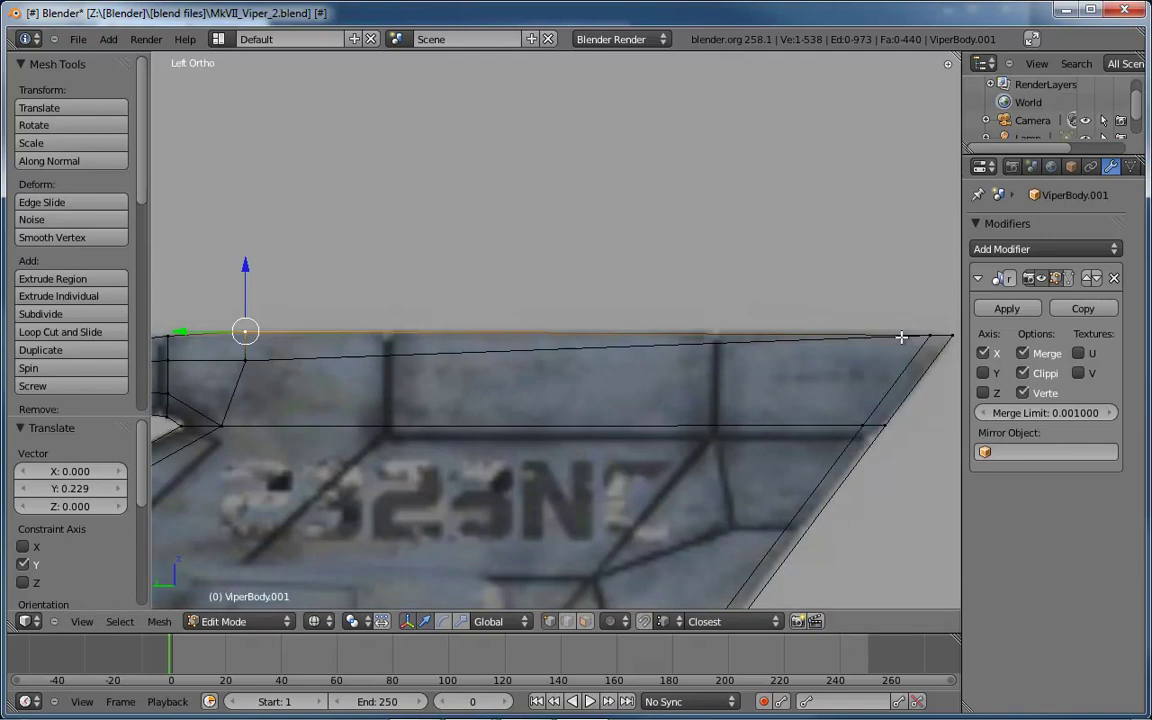
{"action": "middle_click_drag", "start_coordinate": [900, 334], "coordinate": [798, 344], "text": "shift"}
{"action": "right_click", "coordinate": [796, 345]}
{"action": "key", "text": "g"}
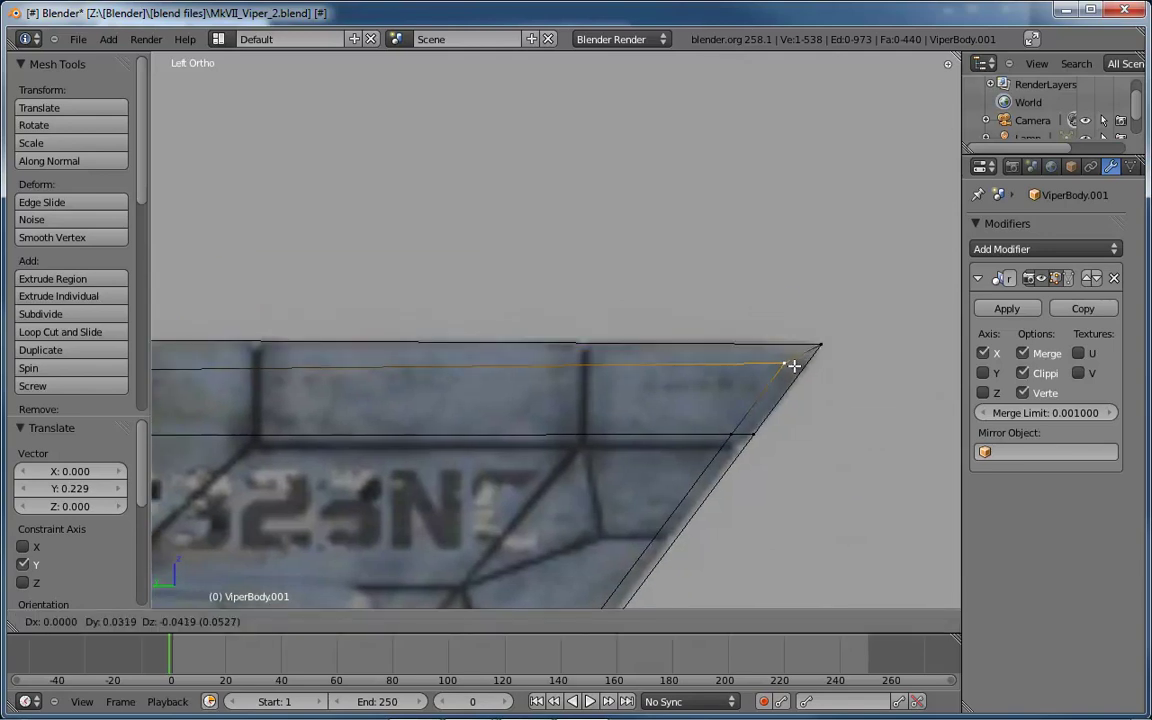
{"action": "left_click", "coordinate": [794, 366]}
Add a loop cut around the front spike, slide it slightly toward the tip and scale it to about 1.22
{"action": "scroll", "coordinate": [686, 386], "scroll_direction": "up", "scroll_amount": 8, "text": "ctrl"}
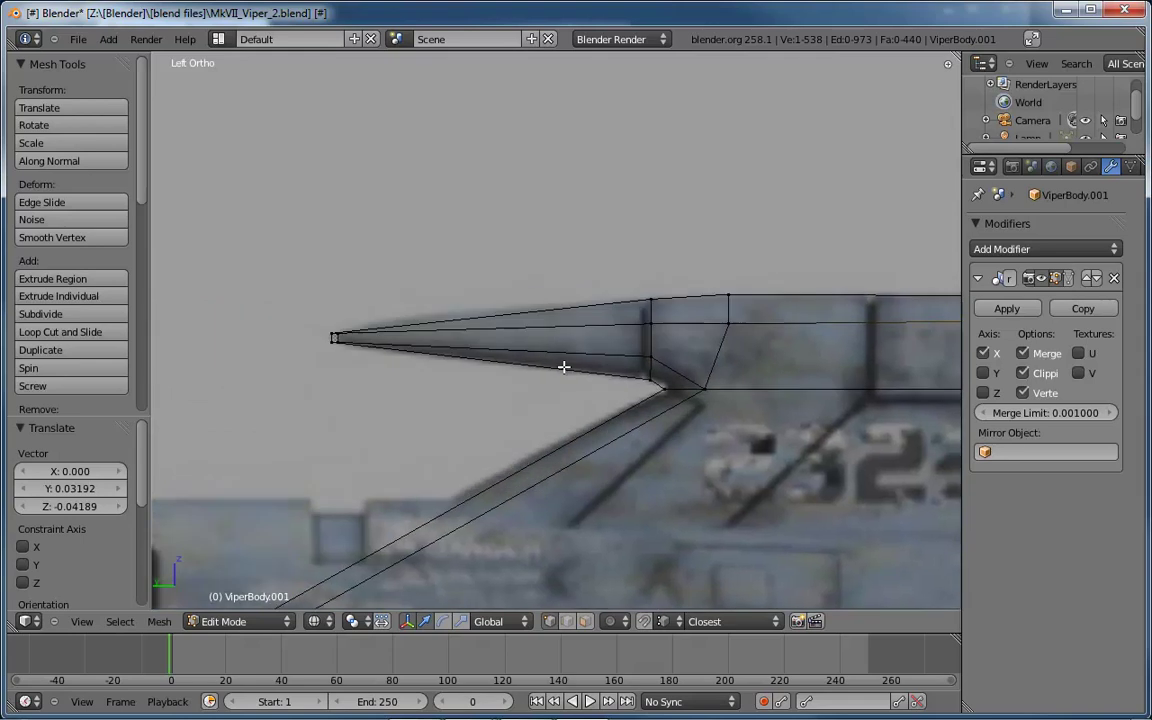
{"action": "key", "text": "ctrl+r"}
{"action": "left_click", "coordinate": [472, 336]}
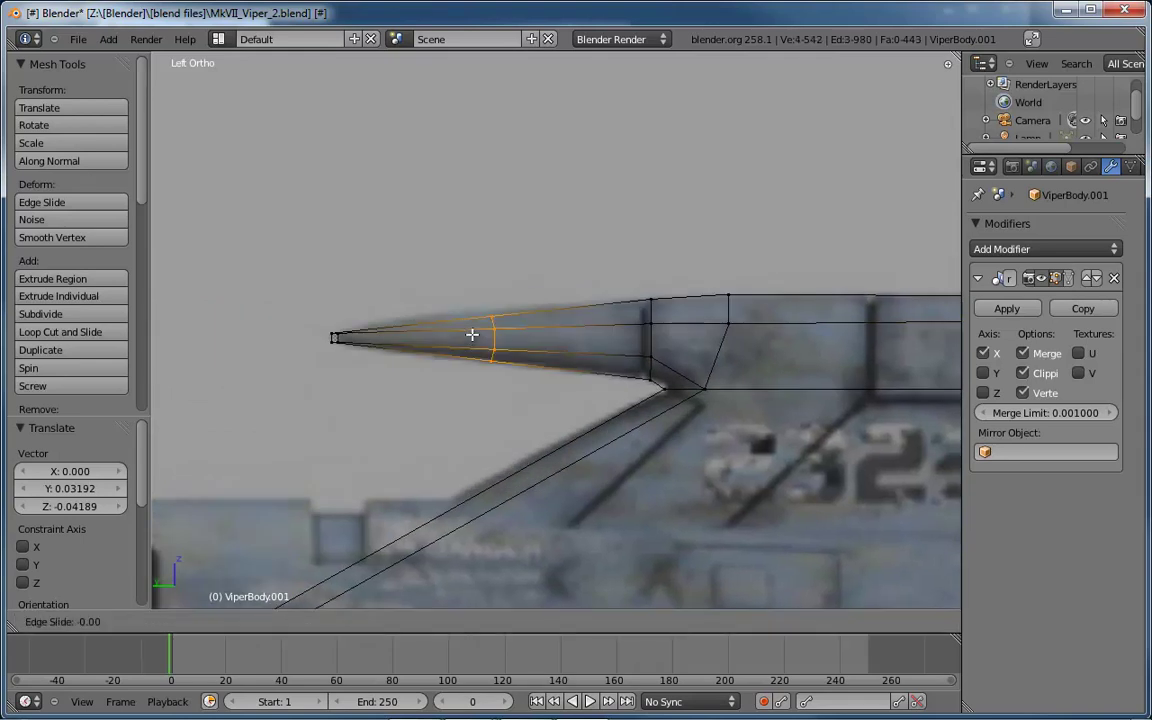
{"action": "left_click", "coordinate": [444, 338]}
{"action": "key", "text": "s"}
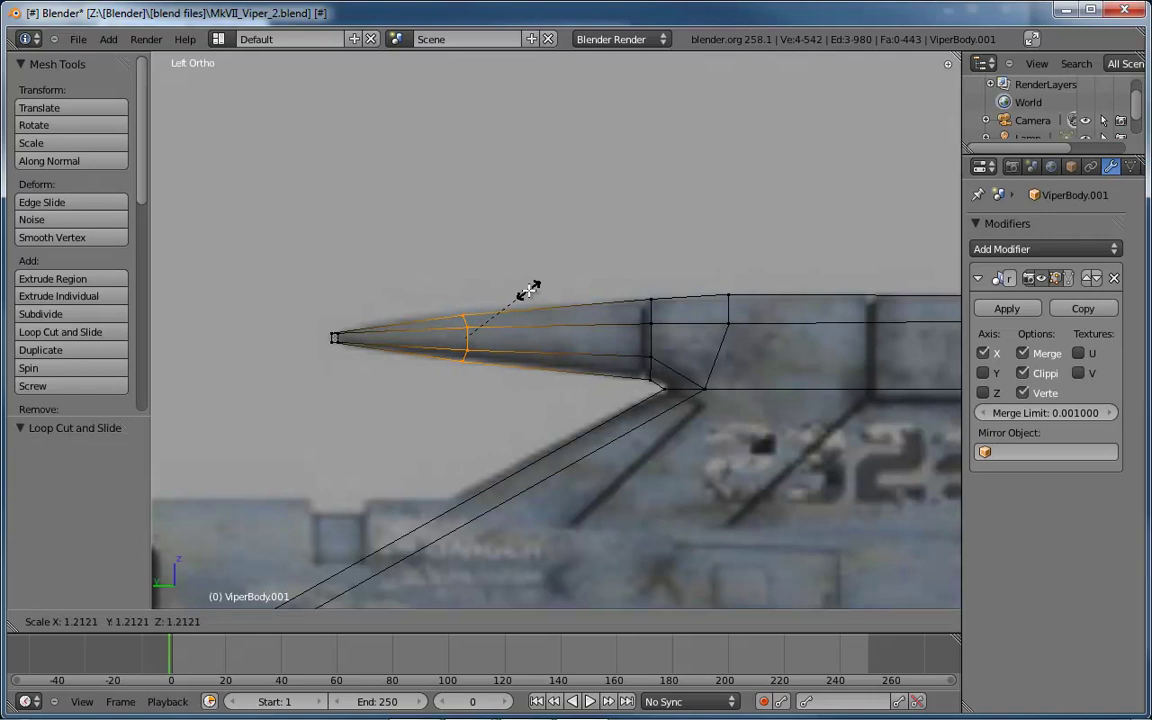
{"action": "left_click", "coordinate": [530, 290]}
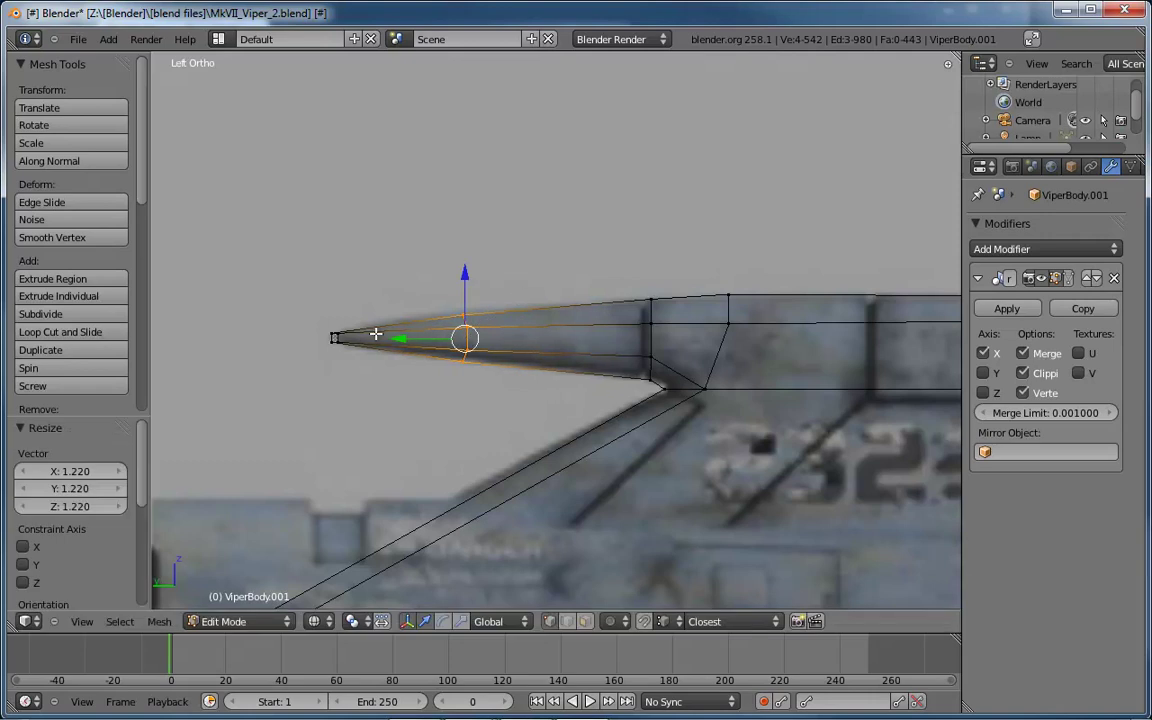
Move the front spike's middle edge loop about -0.012 along Y, away from the tip
{"action": "key", "text": "g"}
{"action": "key", "text": "y"}
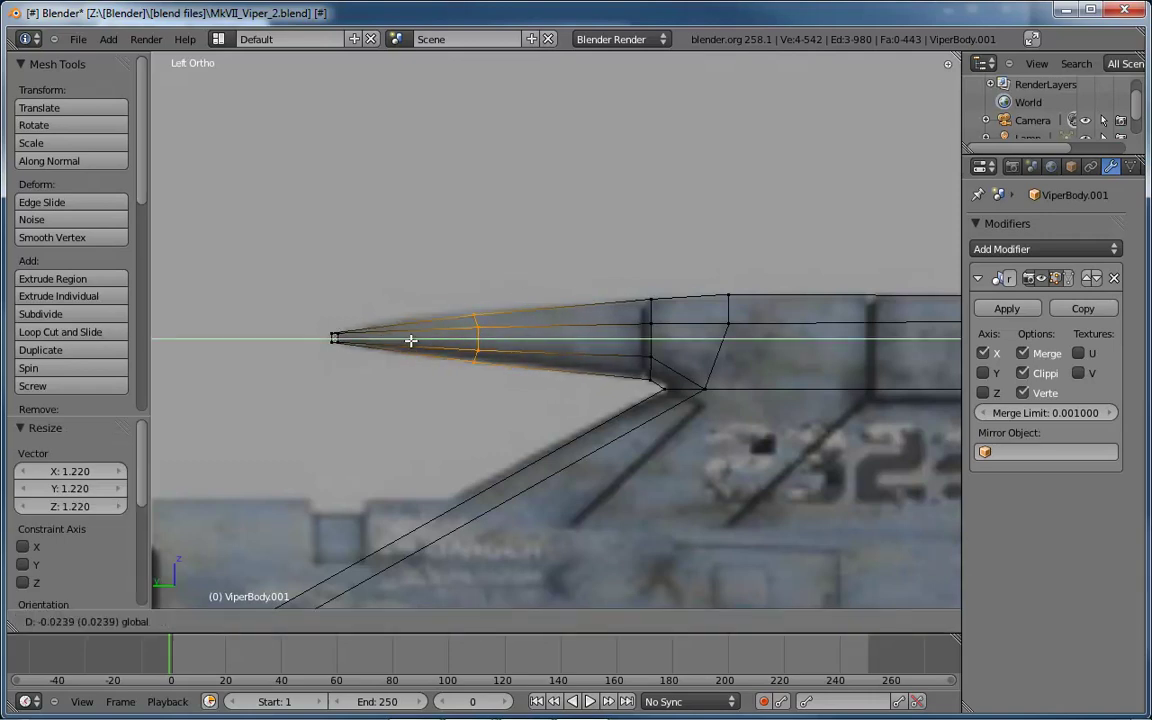
{"action": "left_click", "coordinate": [410, 341]}
Leave edit mode and apply smooth shading to the Viper body
{"action": "mouse_move", "coordinate": [410, 341]}
{"action": "middle_mouse_down"}
{"action": "mouse_move", "coordinate": [504, 411]}
{"action": "mouse_move", "coordinate": [661, 455]}
{"action": "mouse_move", "coordinate": [700, 447]}
{"action": "mouse_move", "coordinate": [643, 419]}
{"action": "mouse_move", "coordinate": [715, 440]}
{"action": "mouse_move", "coordinate": [213, 108]}
{"action": "mouse_move", "coordinate": [728, 352]}
{"action": "mouse_move", "coordinate": [831, 349]}
{"action": "mouse_move", "coordinate": [712, 365]}
{"action": "mouse_move", "coordinate": [680, 404]}
{"action": "middle_mouse_up"}
{"action": "key", "text": "z"}
{"action": "scroll", "coordinate": [650, 419], "scroll_direction": "up", "scroll_amount": 5}
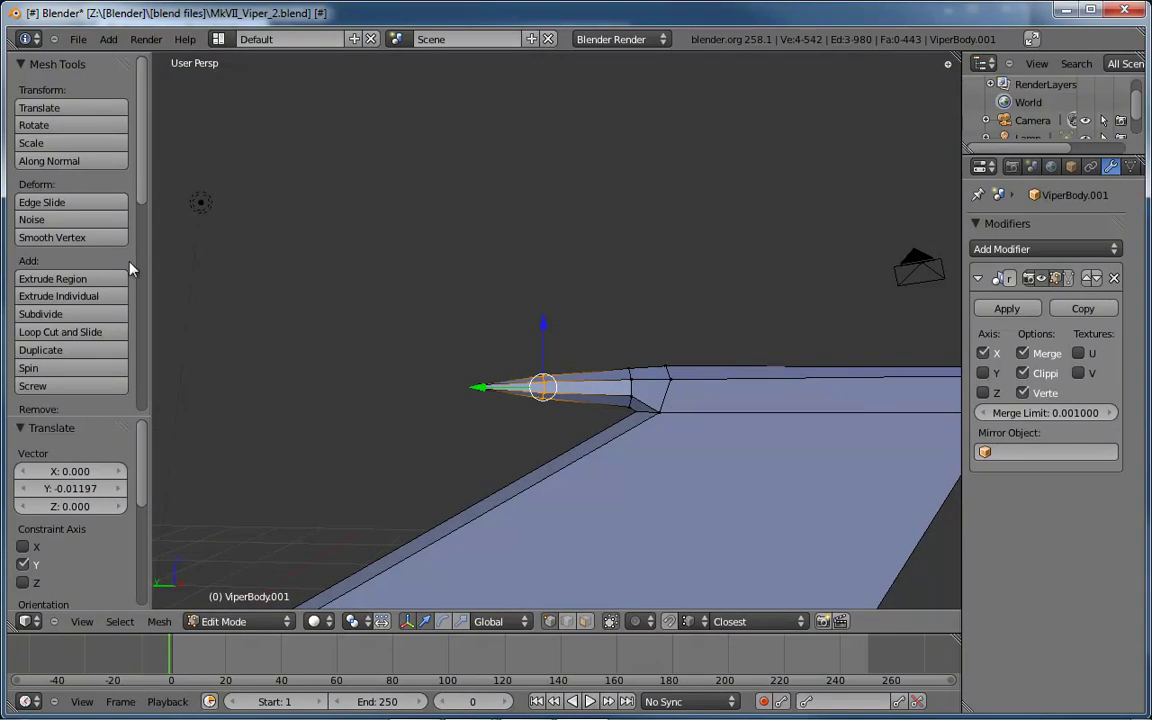
{"action": "key", "text": "Tab"}
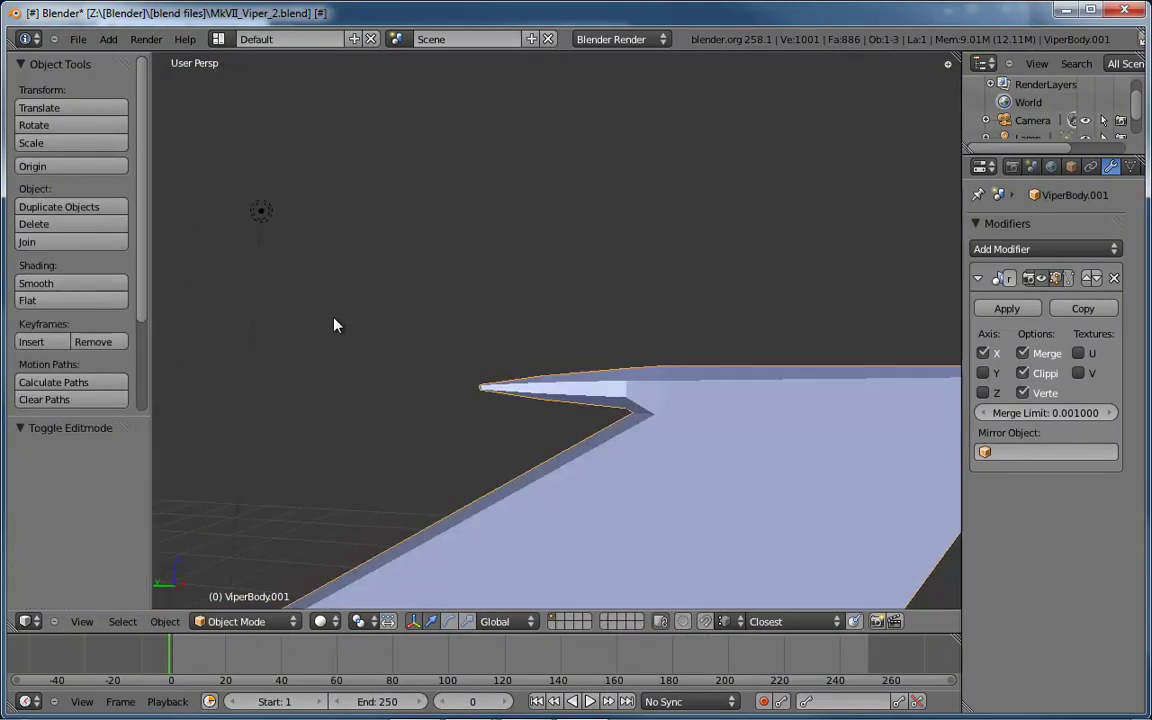
{"action": "middle_click_drag", "start_coordinate": [334, 324], "coordinate": [393, 318]}
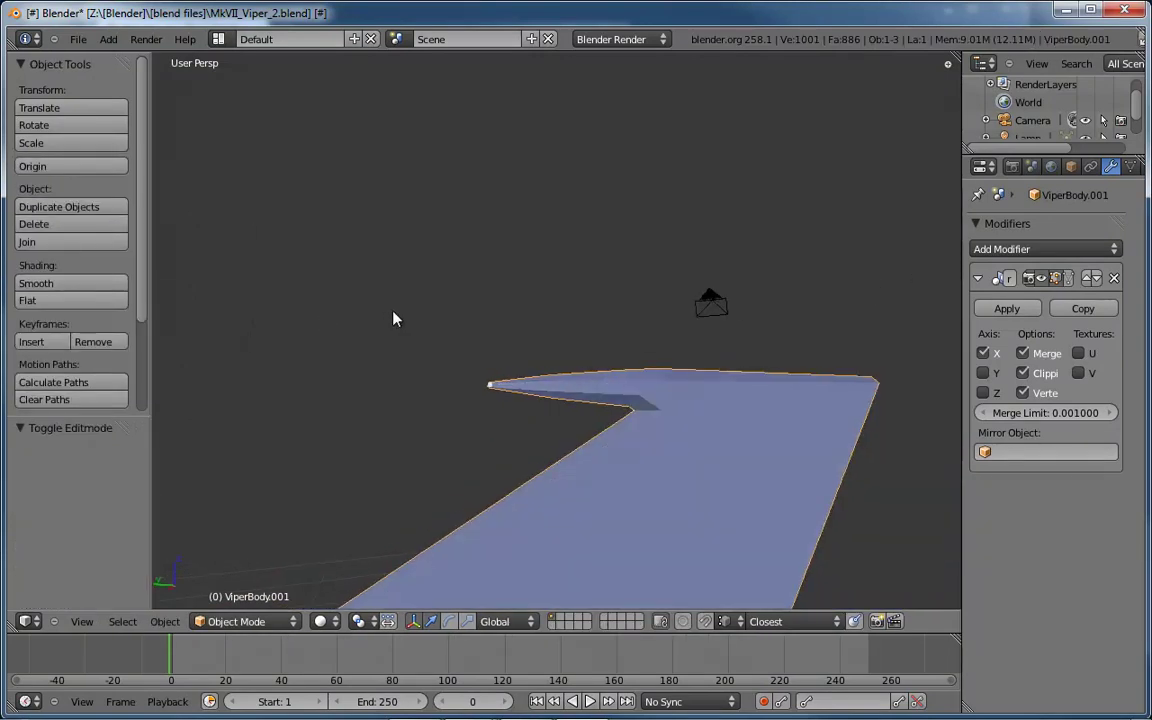
{"action": "left_click", "coordinate": [75, 284]}
{"action": "mouse_move", "coordinate": [507, 315]}
{"action": "middle_mouse_down"}
{"action": "mouse_move", "coordinate": [435, 324]}
{"action": "mouse_move", "coordinate": [435, 334]}
{"action": "mouse_move", "coordinate": [540, 321]}
{"action": "mouse_move", "coordinate": [563, 352]}
{"action": "middle_mouse_up"}
{"action": "scroll", "coordinate": [555, 352], "scroll_direction": "up", "scroll_amount": 4}
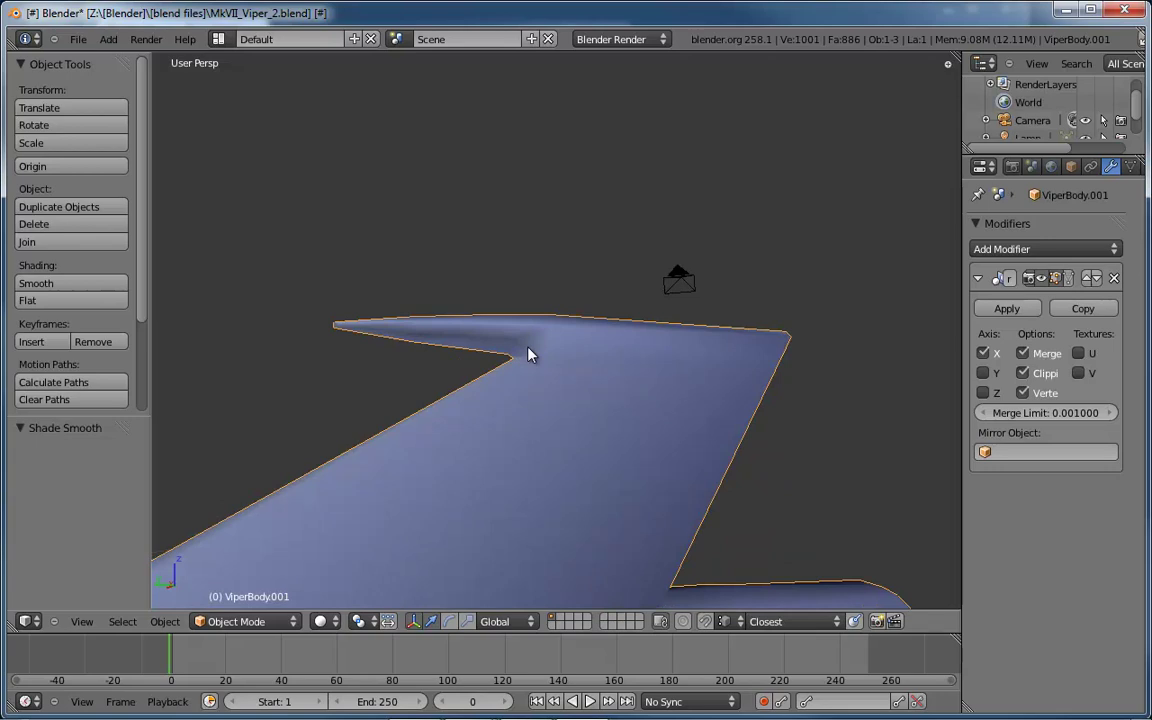
{"action": "scroll", "coordinate": [530, 354], "scroll_direction": "down", "scroll_amount": 5}
{"action": "middle_click_drag", "start_coordinate": [604, 380], "coordinate": [689, 319]}
{"action": "scroll", "coordinate": [561, 417], "scroll_direction": "up", "scroll_amount": 4}
{"action": "scroll", "coordinate": [728, 281], "scroll_direction": "down", "scroll_amount": 5}
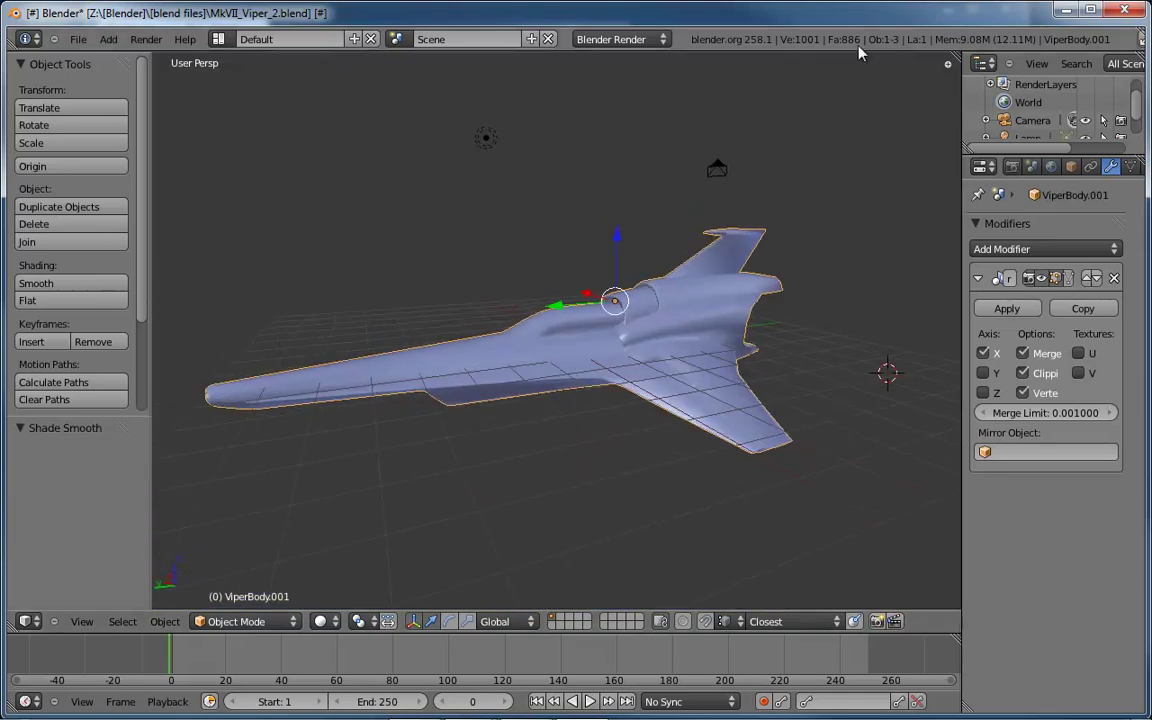
Return to editing the body mesh and add one loop cut around the spike's base, just behind its seam
{"action": "scroll", "coordinate": [741, 239], "scroll_direction": "up", "scroll_amount": 5}
{"action": "middle_click_drag", "start_coordinate": [741, 239], "coordinate": [674, 257]}
{"action": "scroll", "coordinate": [674, 268], "scroll_direction": "up", "scroll_amount": 2}
{"action": "key", "text": "Tab"}
{"action": "scroll", "coordinate": [650, 237], "scroll_direction": "up", "scroll_amount": 3}
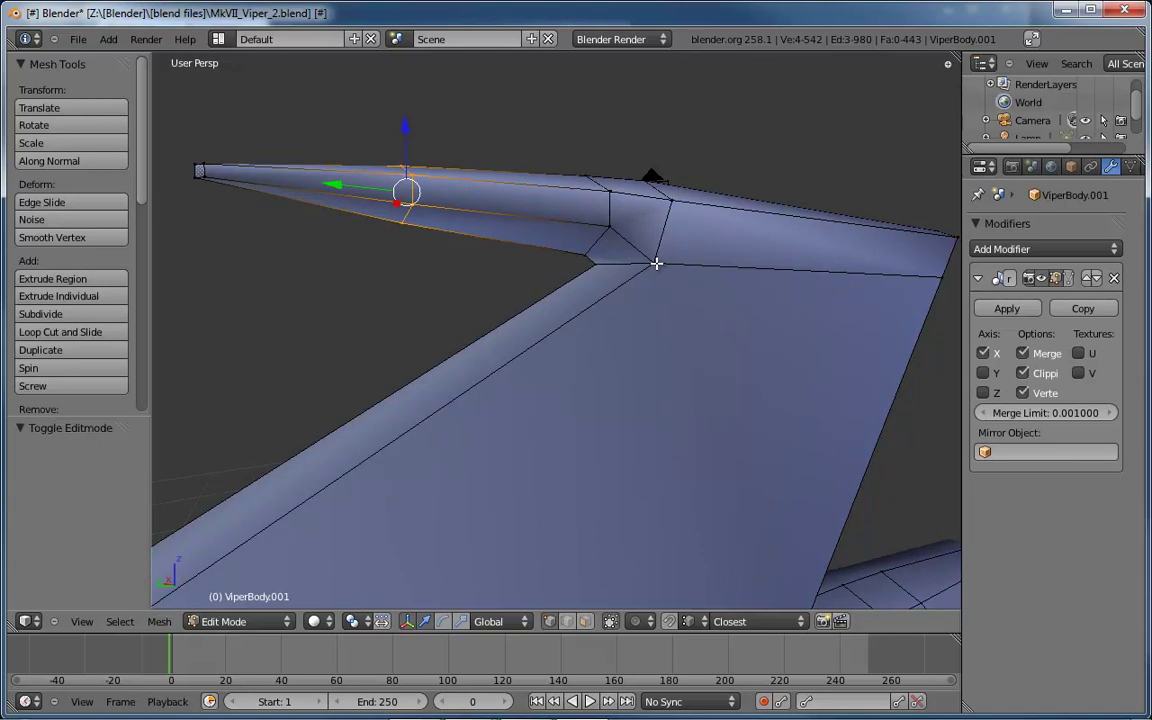
{"action": "middle_click_drag", "start_coordinate": [657, 262], "coordinate": [559, 268], "text": "shift"}
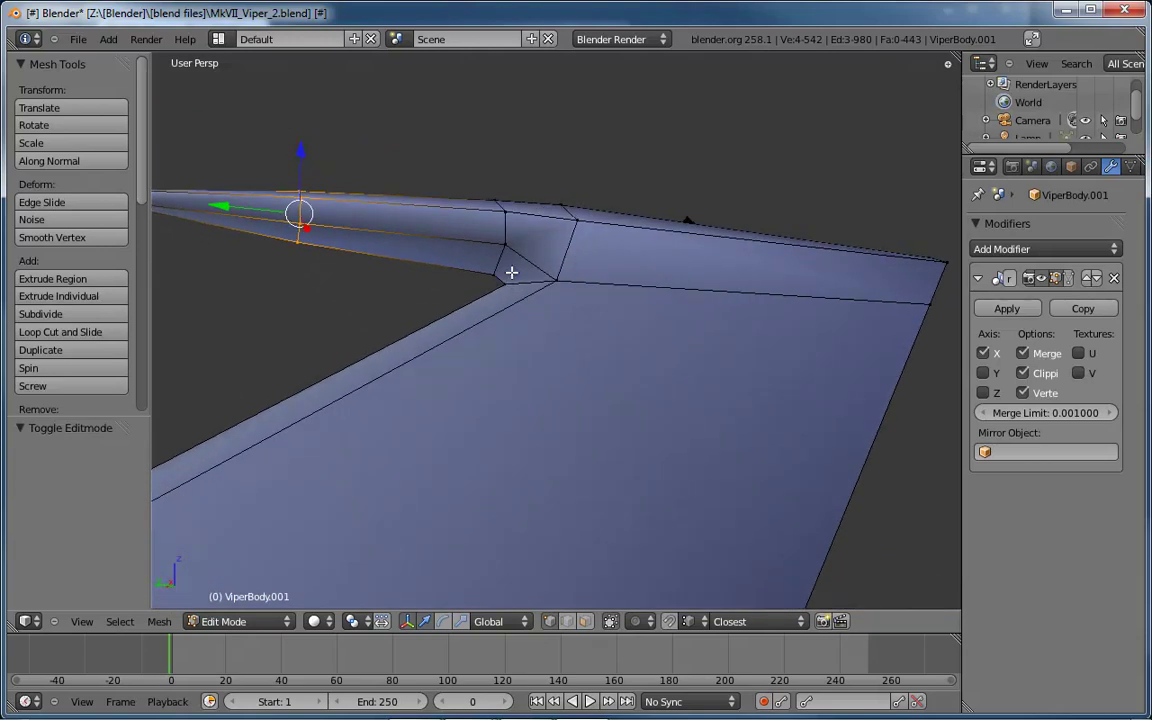
{"action": "mouse_move", "coordinate": [511, 272]}
{"action": "middle_mouse_down"}
{"action": "mouse_move", "coordinate": [522, 262]}
{"action": "mouse_move", "coordinate": [492, 269]}
{"action": "middle_mouse_up"}
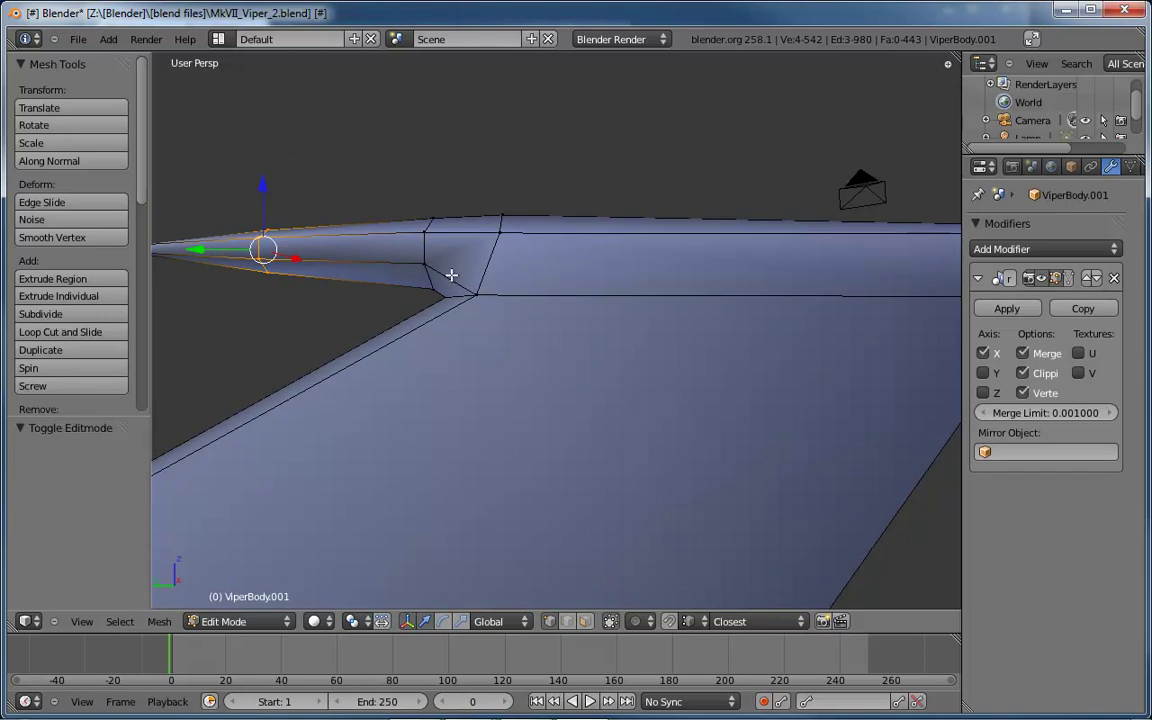
{"action": "key", "text": "ctrl+r"}
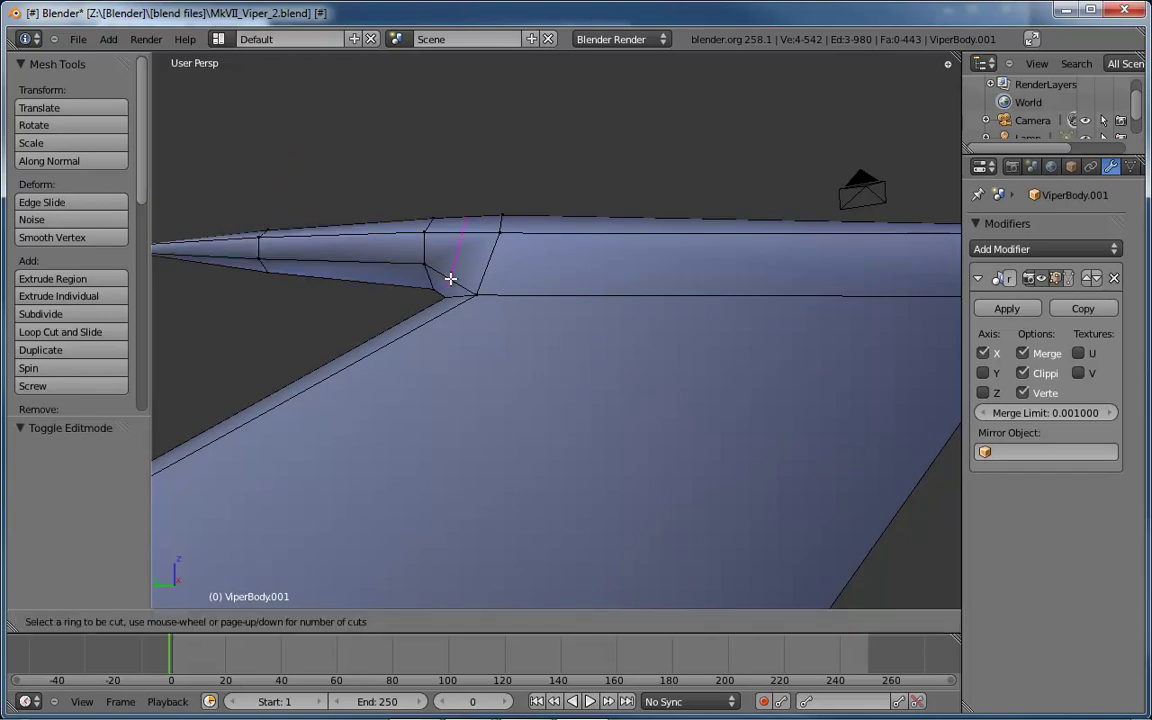
{"action": "left_click", "coordinate": [450, 279]}
{"action": "left_click", "coordinate": [452, 276]}
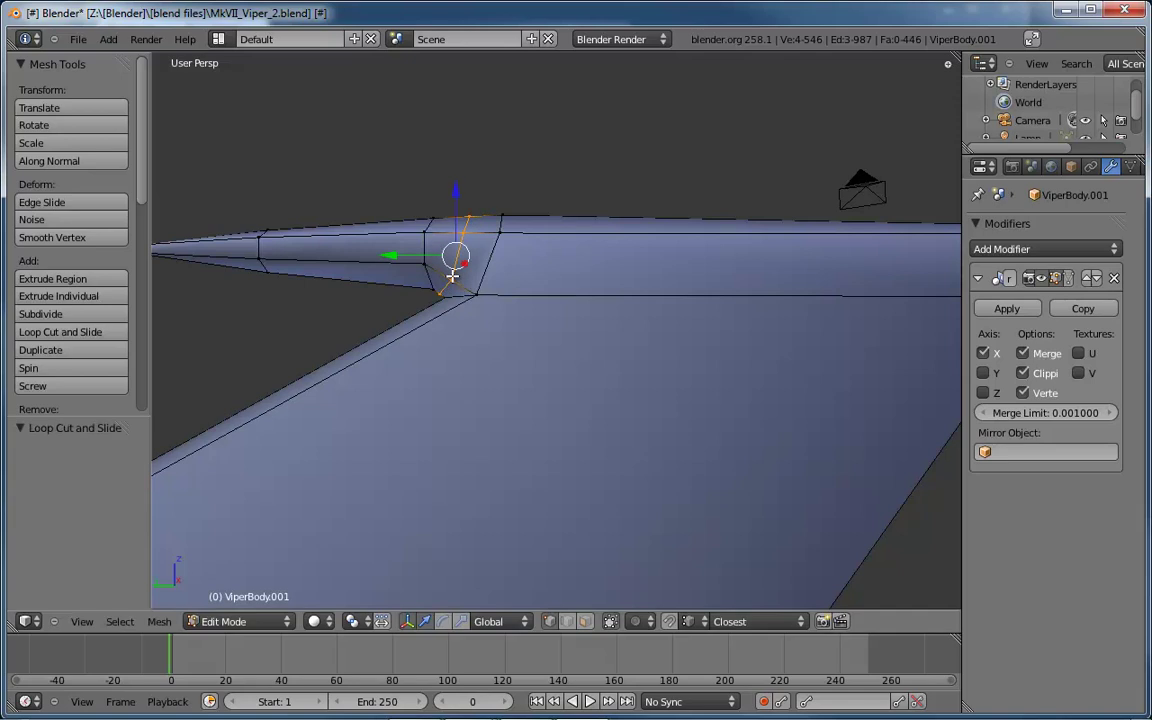
Nudge the seam's bottom vertex slightly up and move the new loop's lowest vertex about -0.015 along Y and 0.005 along Z
{"action": "key", "text": "ctrl+KP_3"}
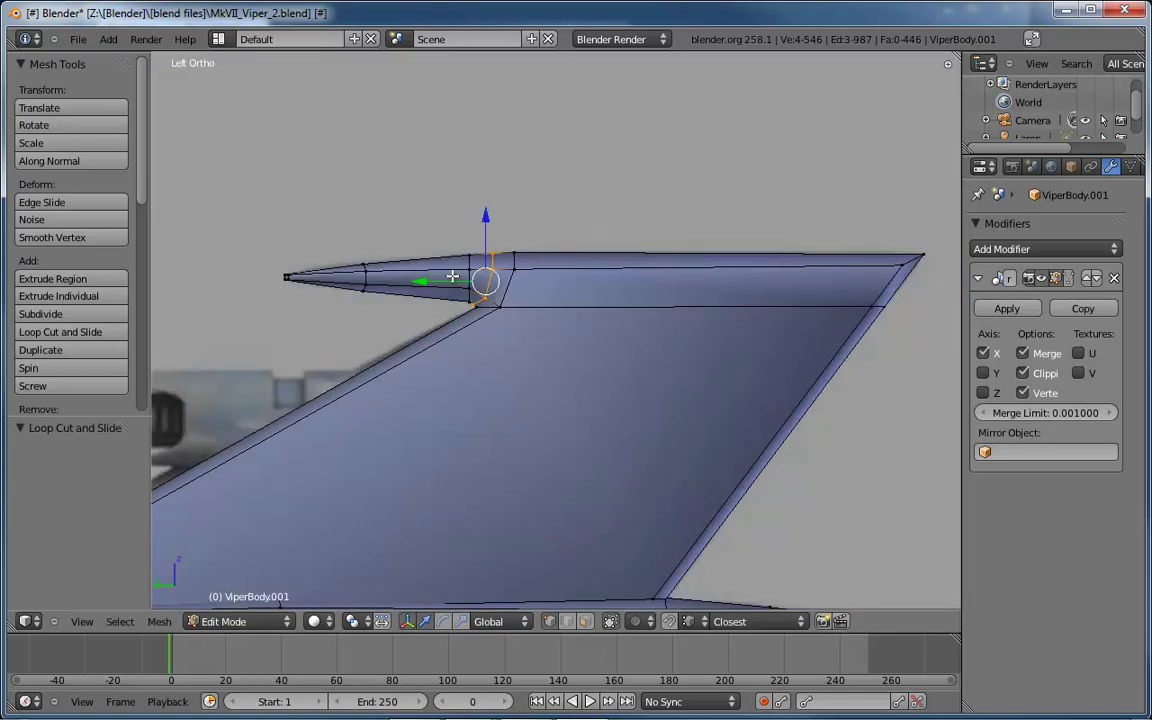
{"action": "key", "text": "KP_Decimal"}
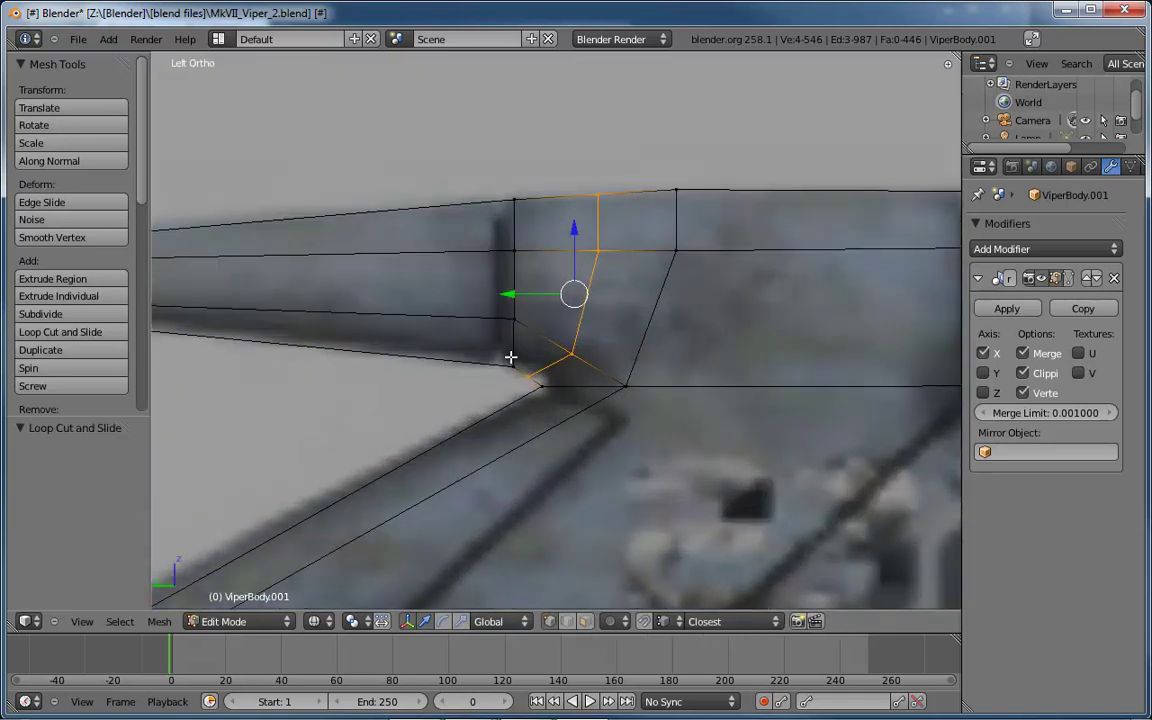
{"action": "right_click", "coordinate": [512, 366]}
{"action": "key", "text": "g"}
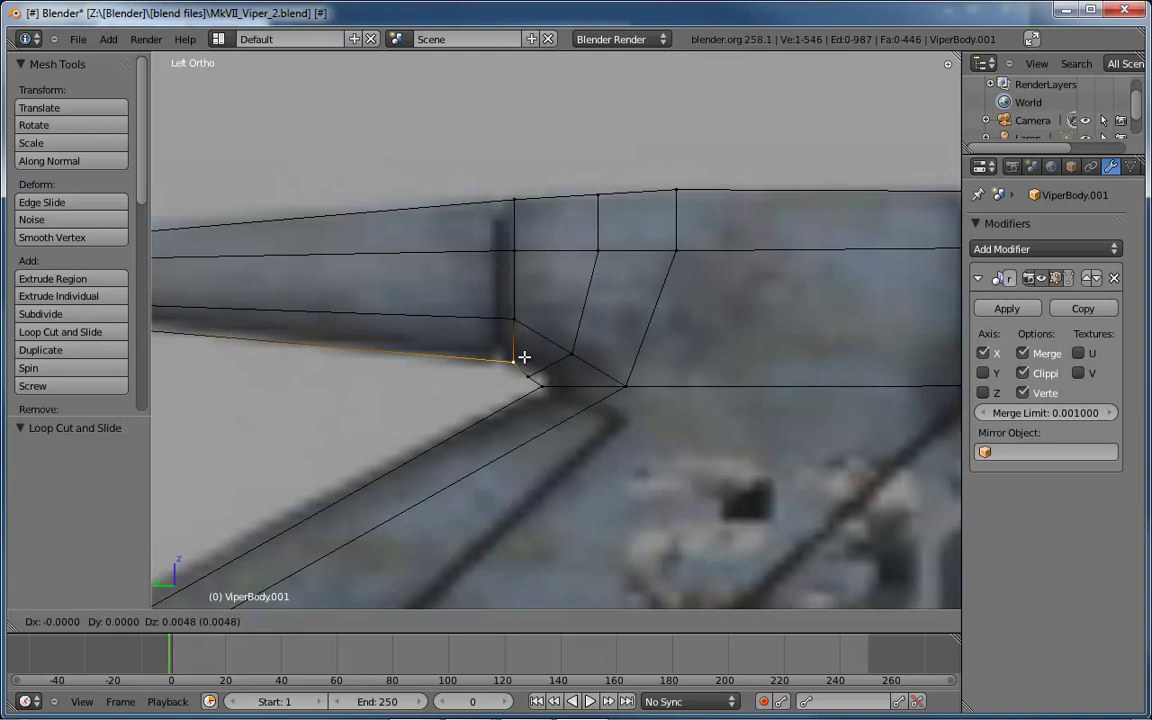
{"action": "left_click", "coordinate": [524, 359]}
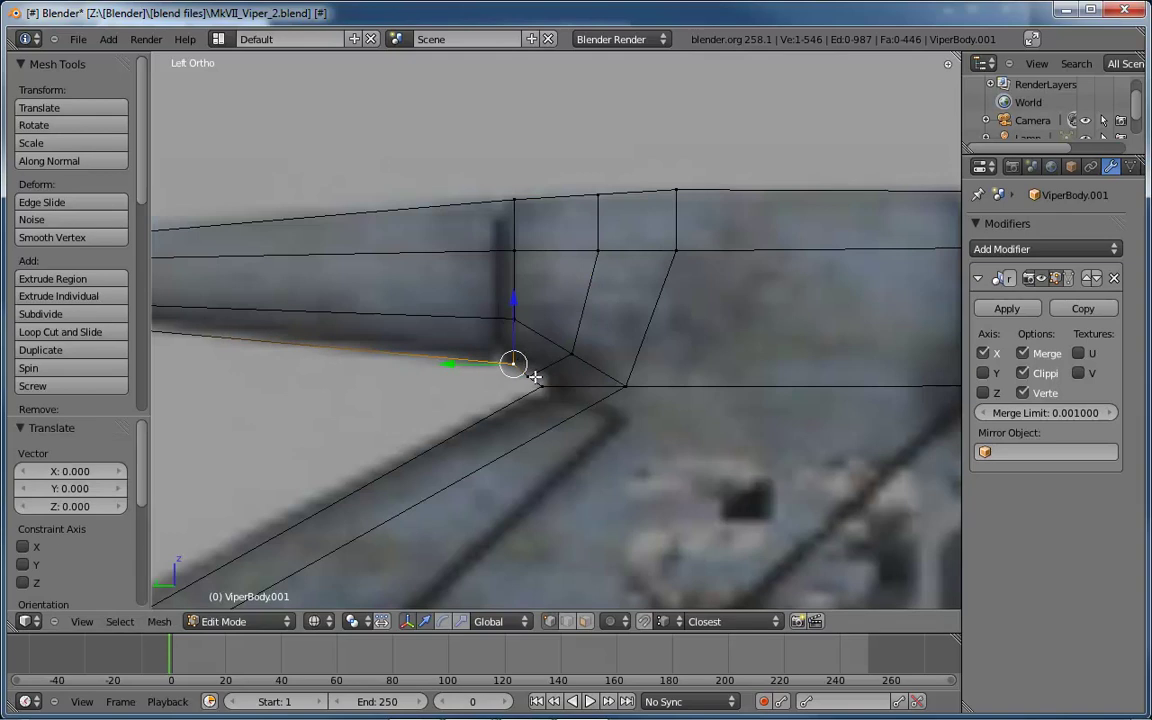
{"action": "key", "text": "g"}
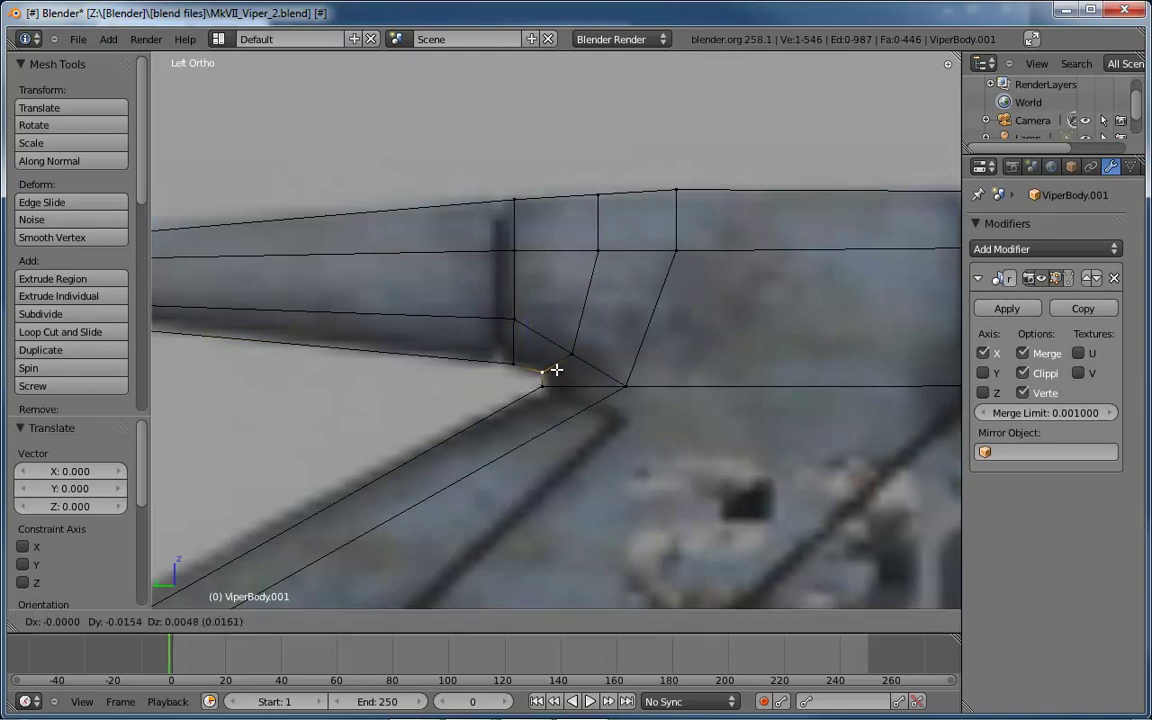
{"action": "left_click", "coordinate": [556, 370]}
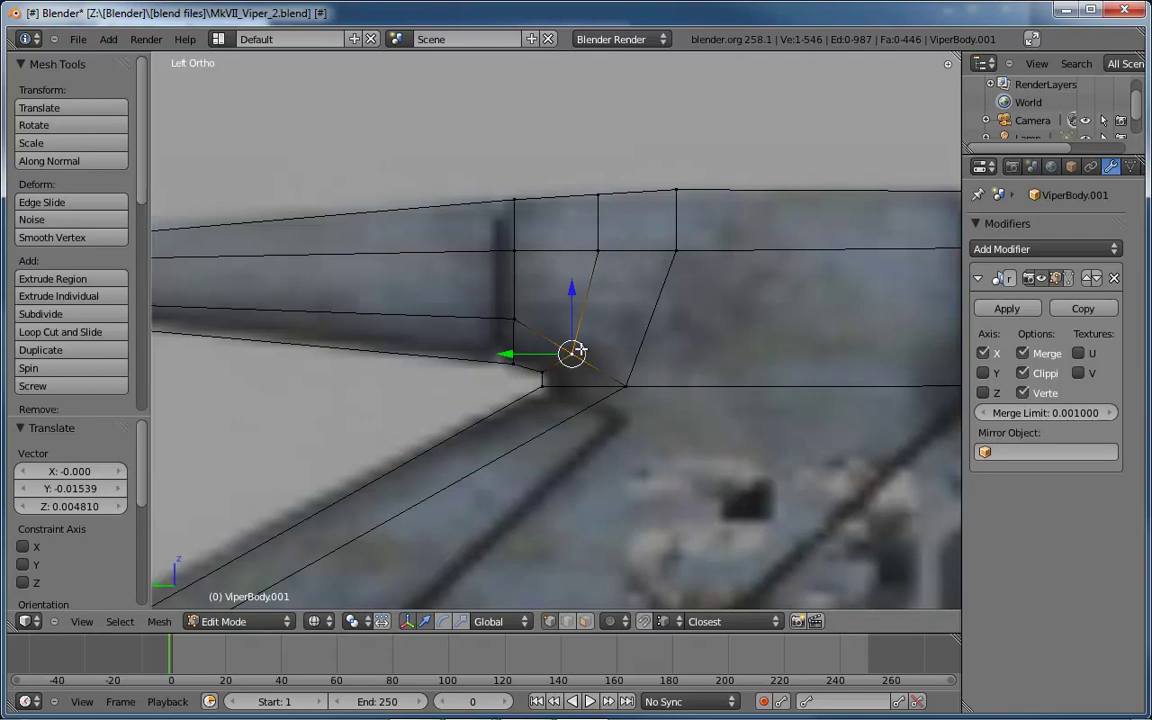
Move the new loop's lower side vertex about -0.015 along Y and 0.021 along Z, and raise its top vertex about 0.002
{"action": "key", "text": "g"}
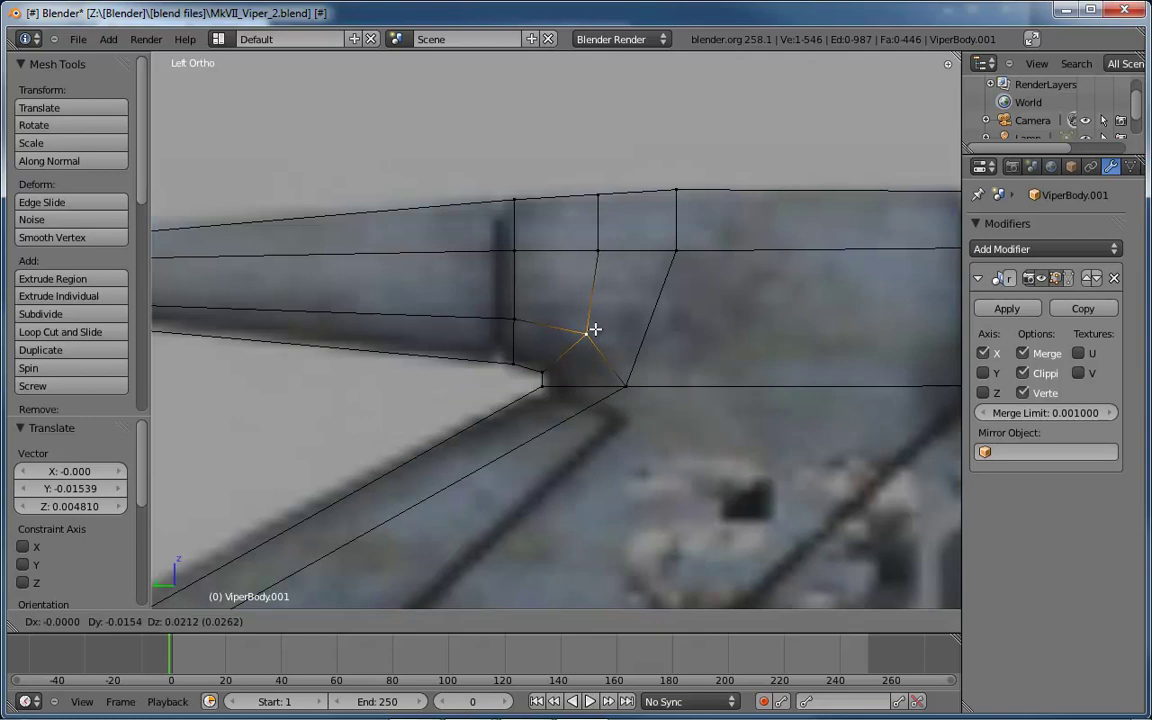
{"action": "left_click", "coordinate": [595, 329]}
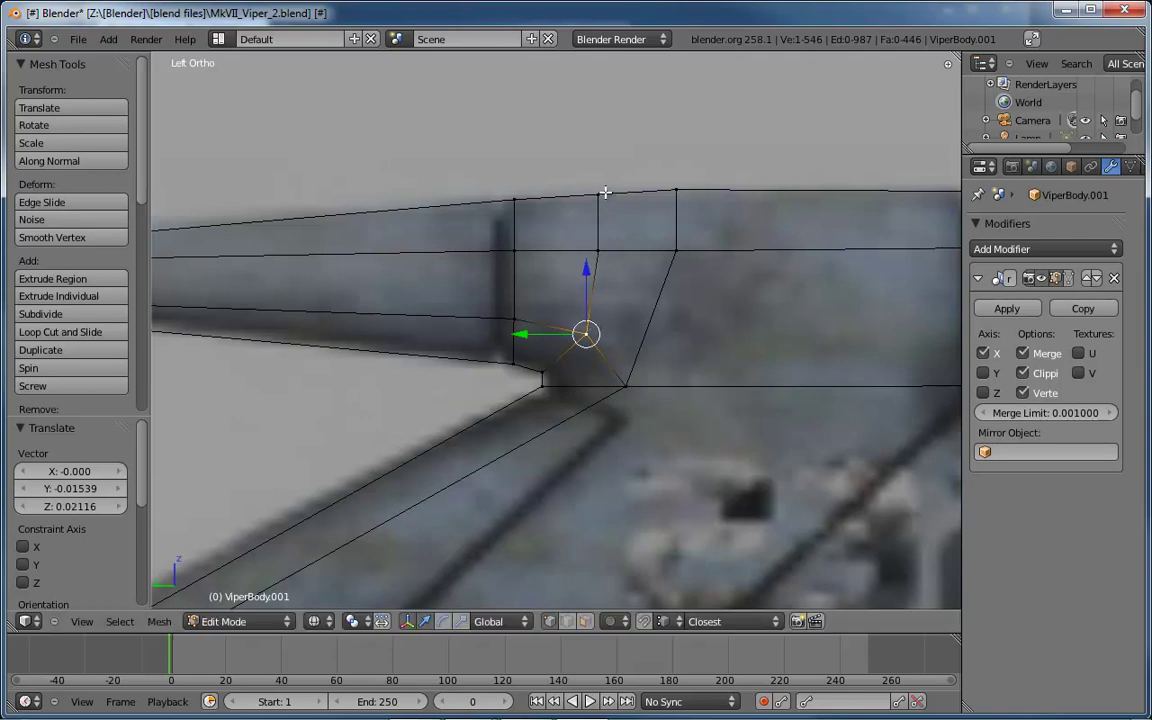
{"action": "right_click", "coordinate": [598, 194]}
{"action": "left_click_drag", "start_coordinate": [596, 144], "coordinate": [598, 143]}
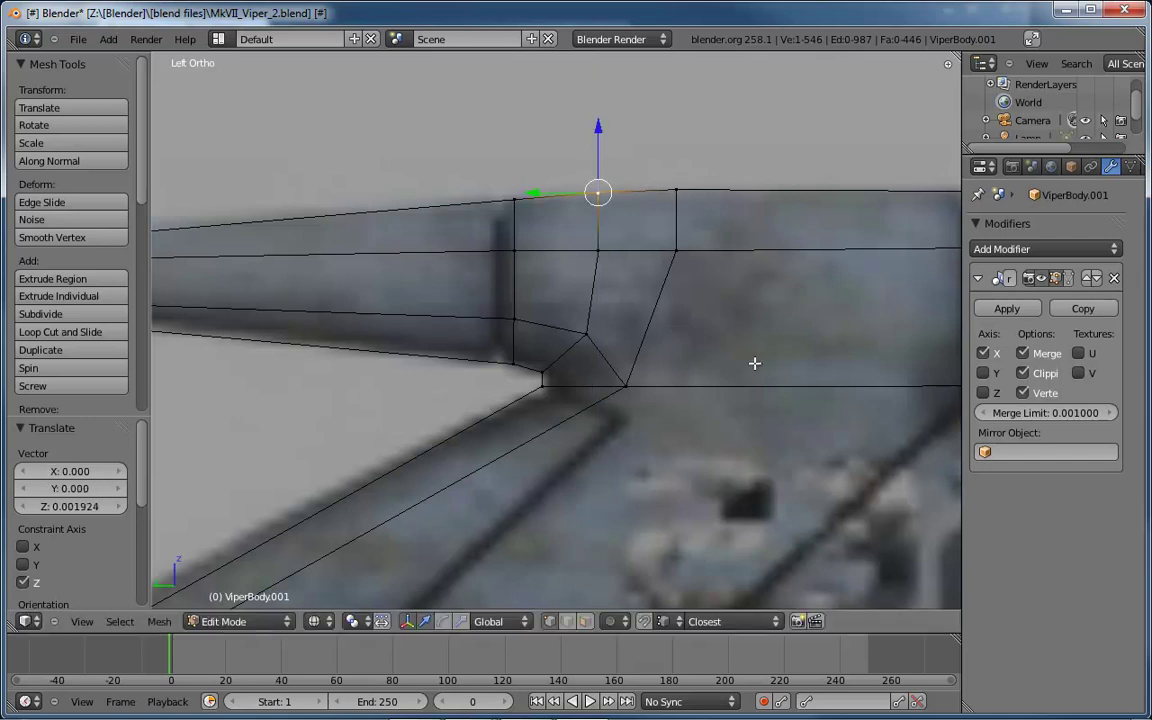
{"action": "scroll", "coordinate": [766, 339], "scroll_direction": "down", "scroll_amount": 4}
{"action": "key", "text": "KP_5"}
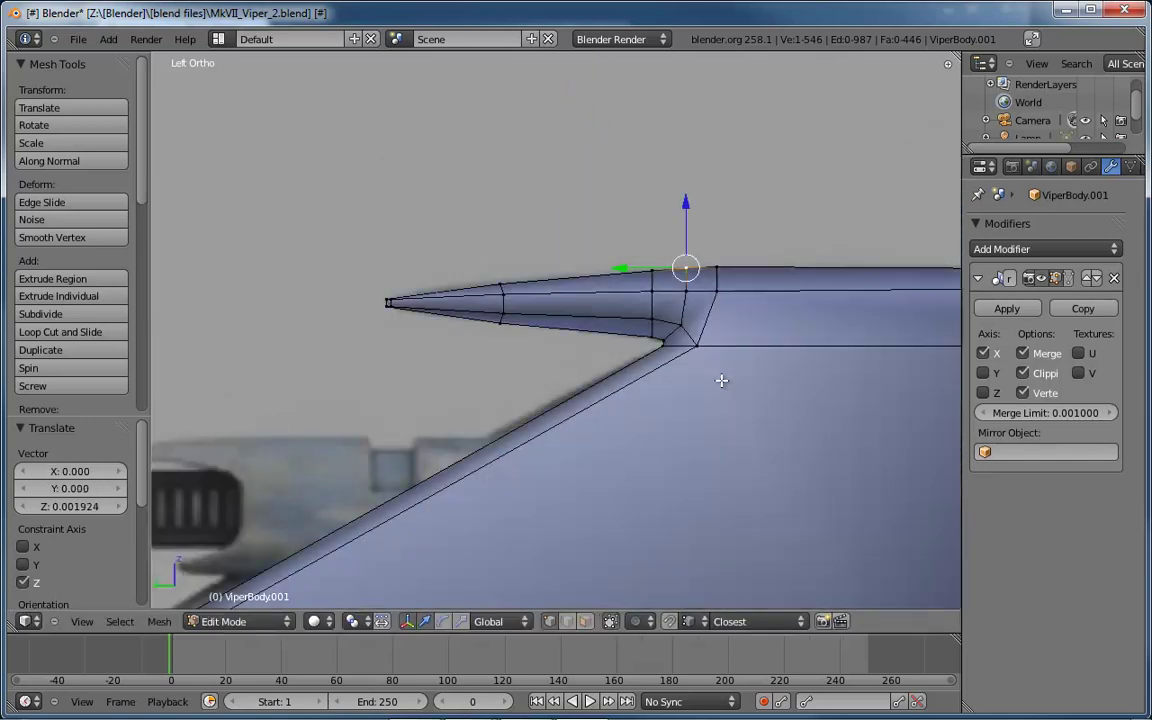
{"action": "middle_click_drag", "start_coordinate": [725, 380], "coordinate": [683, 328]}
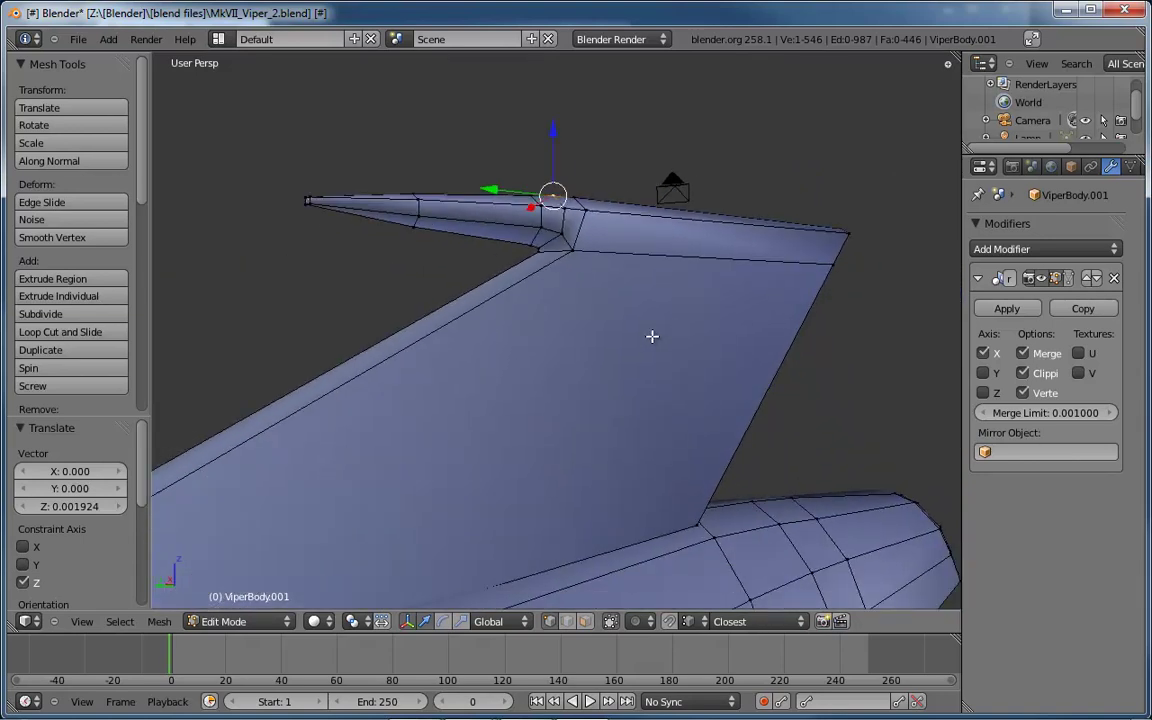
Add two evenly spaced horizontal loop cuts across the tail fin, without sliding them
{"action": "key", "text": "ctrl+KP_3"}
{"action": "scroll", "coordinate": [501, 380], "scroll_direction": "left", "scroll_amount": 5, "text": "ctrl"}
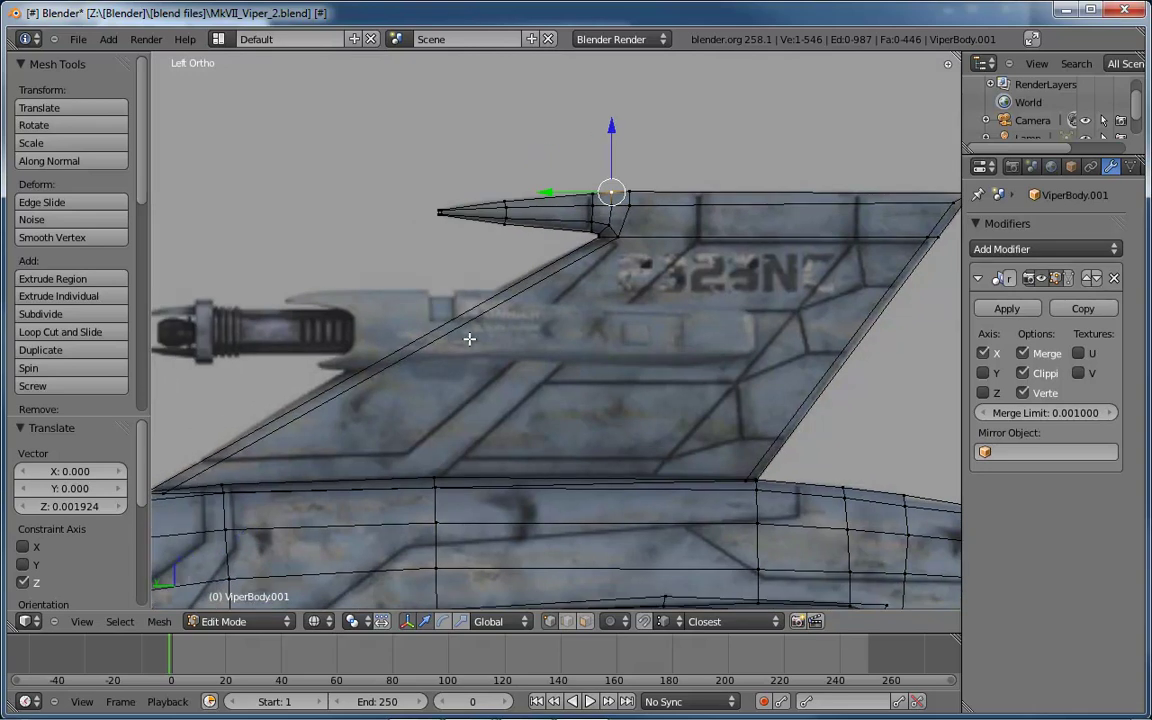
{"action": "key", "text": "ctrl+r"}
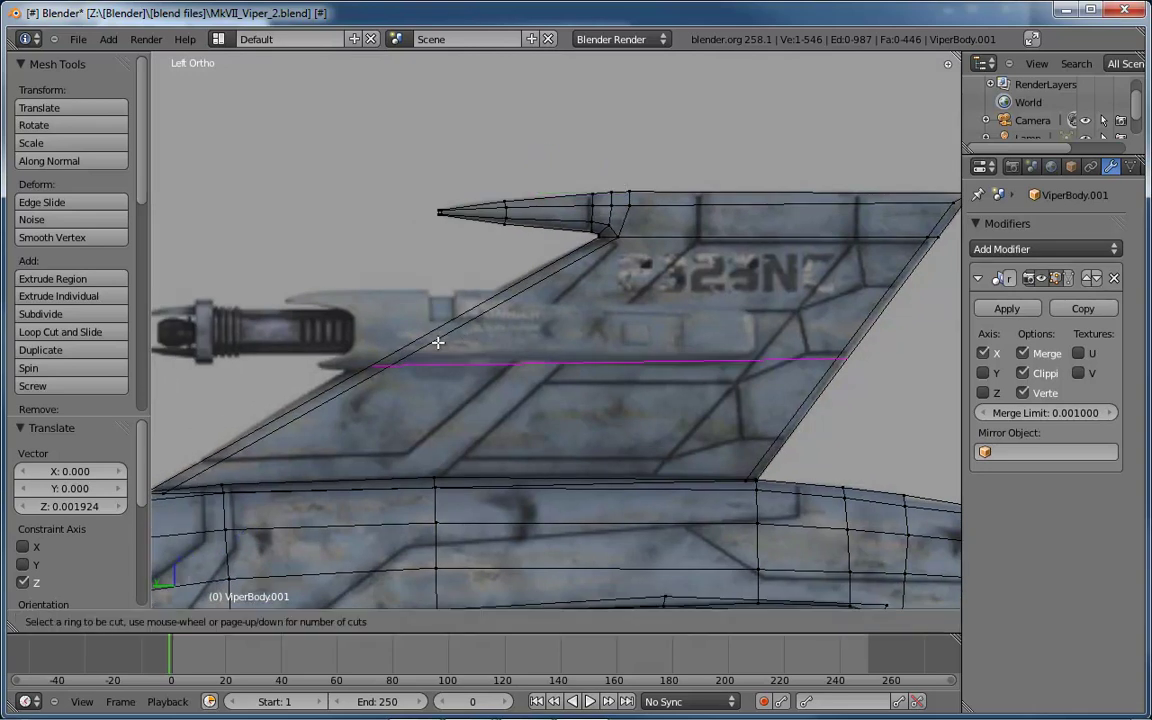
{"action": "scroll", "coordinate": [431, 345], "scroll_direction": "up", "scroll_amount": 1}
{"action": "left_click", "coordinate": [431, 345]}
{"action": "right_click", "coordinate": [431, 345]}
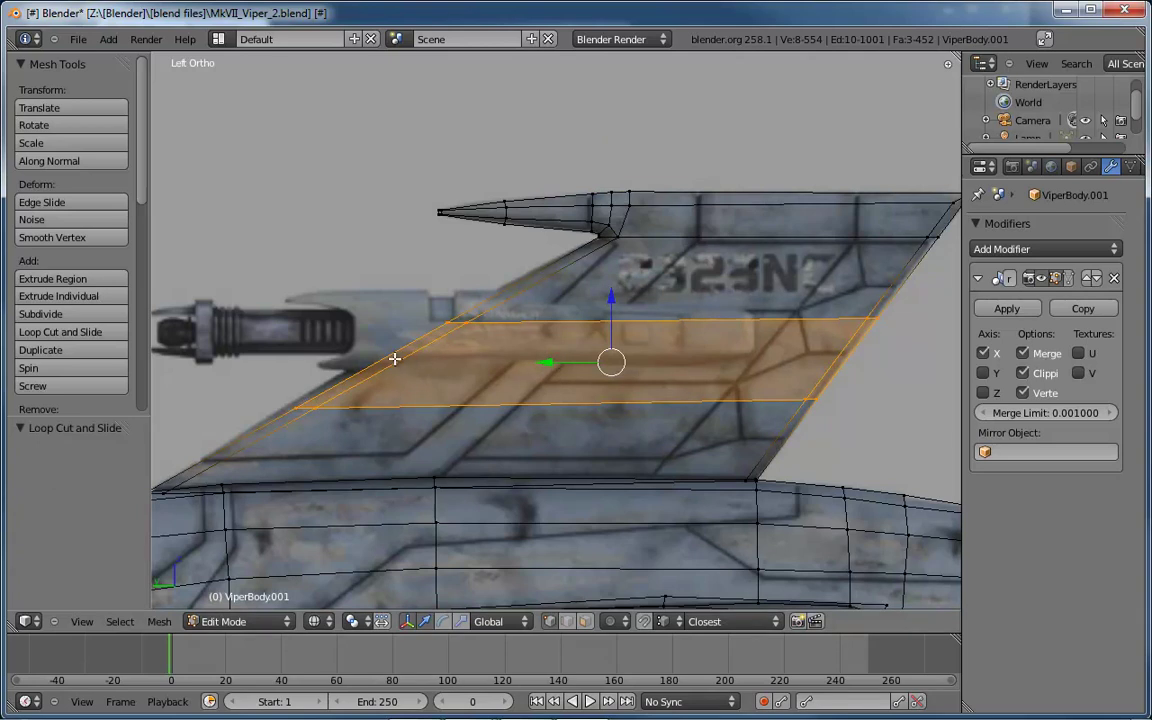
Select only the middle face on the fin's leading edge and move it about 0.062 along Y to match the reference
{"action": "key", "text": "ctrl+Tab"}
{"action": "left_click", "coordinate": [345, 404]}
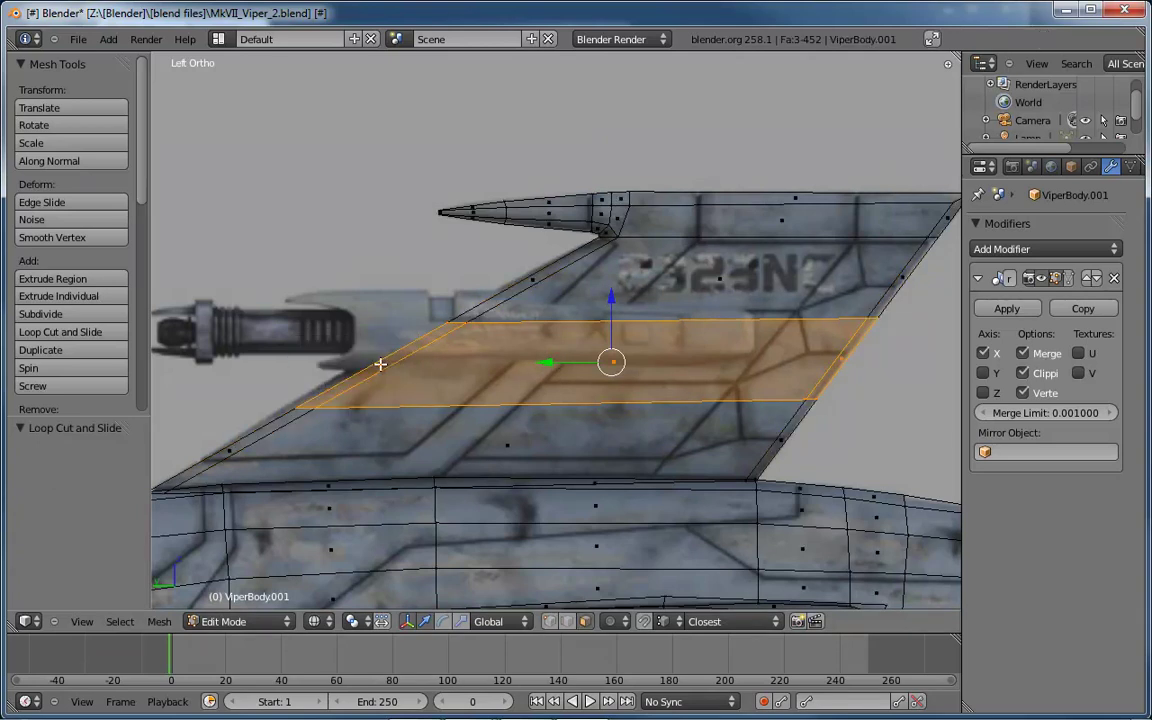
{"action": "right_click", "coordinate": [386, 362]}
{"action": "left_click_drag", "start_coordinate": [308, 367], "coordinate": [306, 365]}
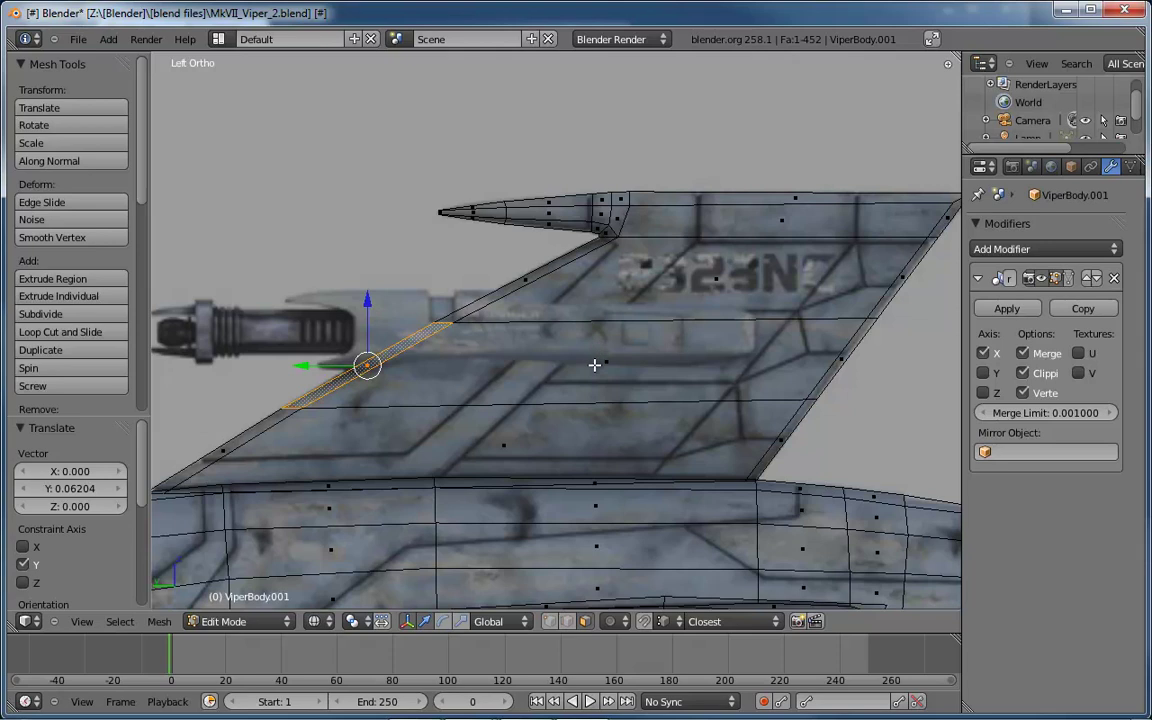
{"action": "key", "text": "z"}
{"action": "mouse_move", "coordinate": [594, 365]}
{"action": "middle_mouse_down"}
{"action": "mouse_move", "coordinate": [681, 398]}
{"action": "mouse_move", "coordinate": [614, 383]}
{"action": "mouse_move", "coordinate": [604, 355]}
{"action": "mouse_move", "coordinate": [632, 337]}
{"action": "mouse_move", "coordinate": [645, 404]}
{"action": "middle_mouse_up"}
{"action": "key", "text": "z"}
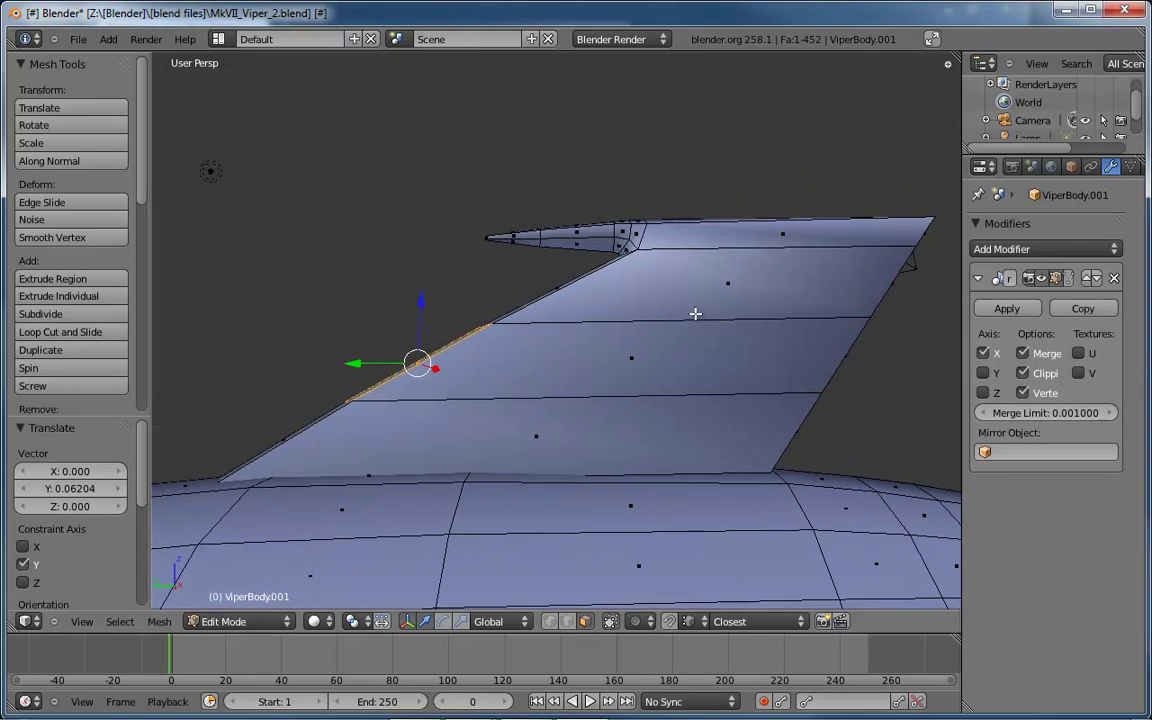
Add two evenly spaced loop cuts running from the fin's base to its upper edge, without sliding them
{"action": "key", "text": "ctrl+r"}
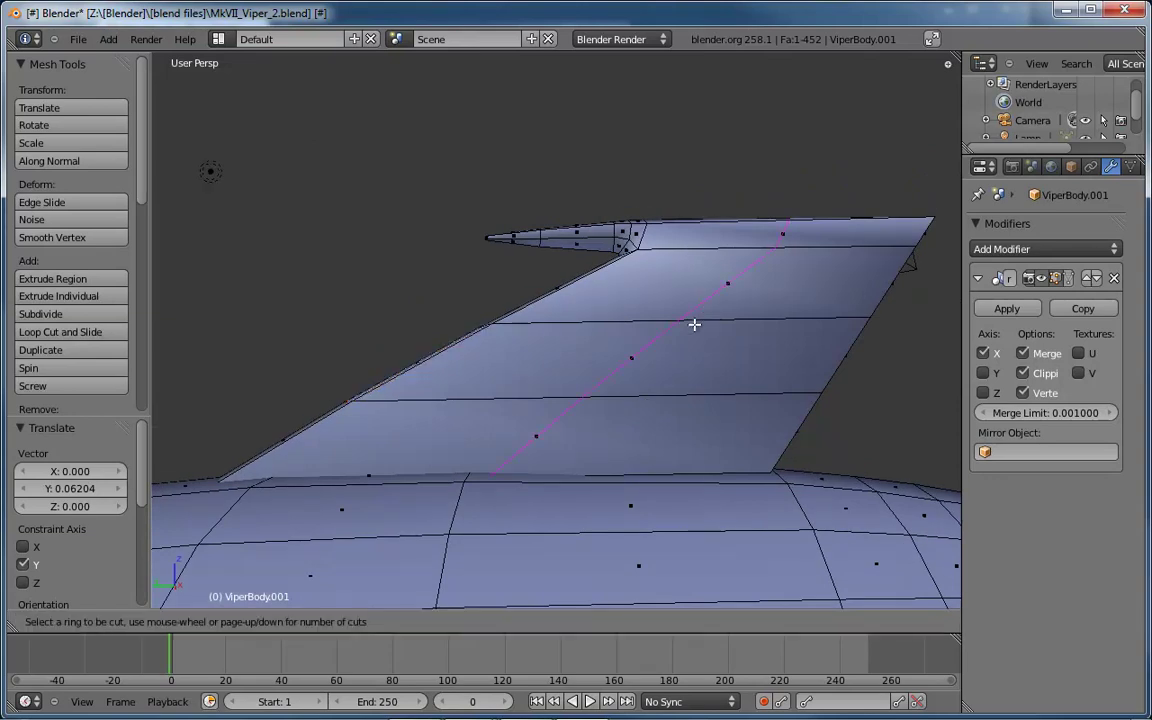
{"action": "left_click", "coordinate": [694, 324]}
{"action": "right_click", "coordinate": [694, 324]}
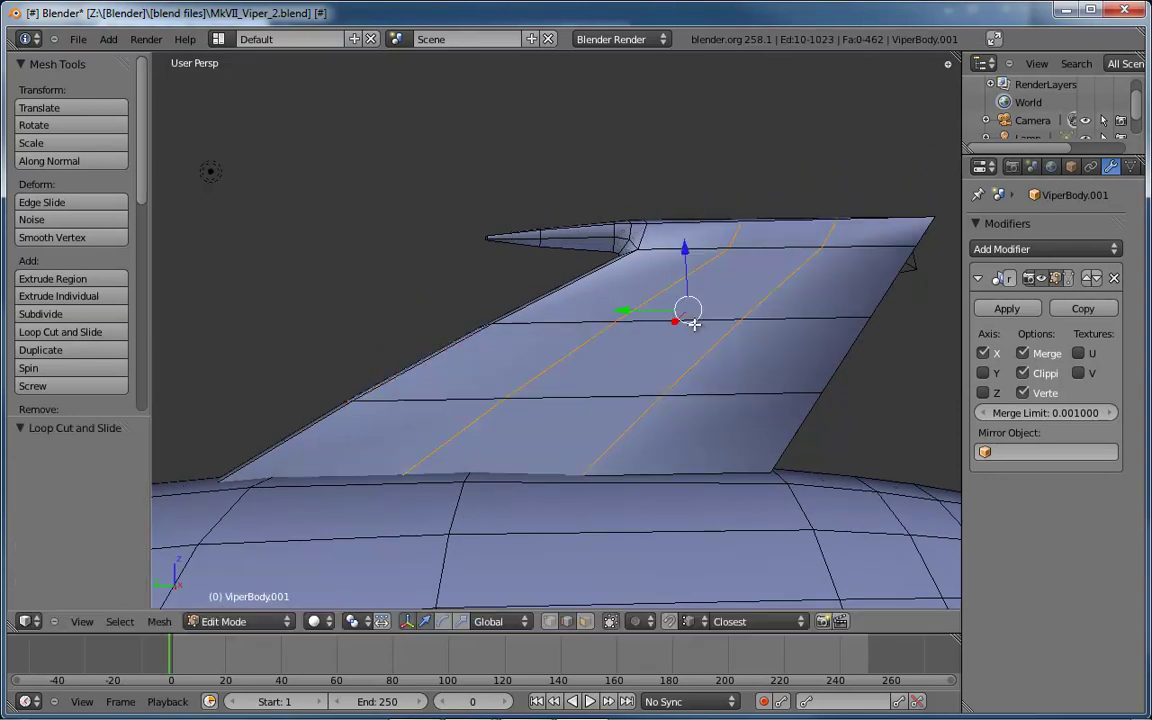
Raise the fin's bottom edge between the two new lengthwise cuts about 0.032 along Z, using edge selection
{"action": "key", "text": "ctrl+KP_3"}
{"action": "key", "text": "alt+z"}
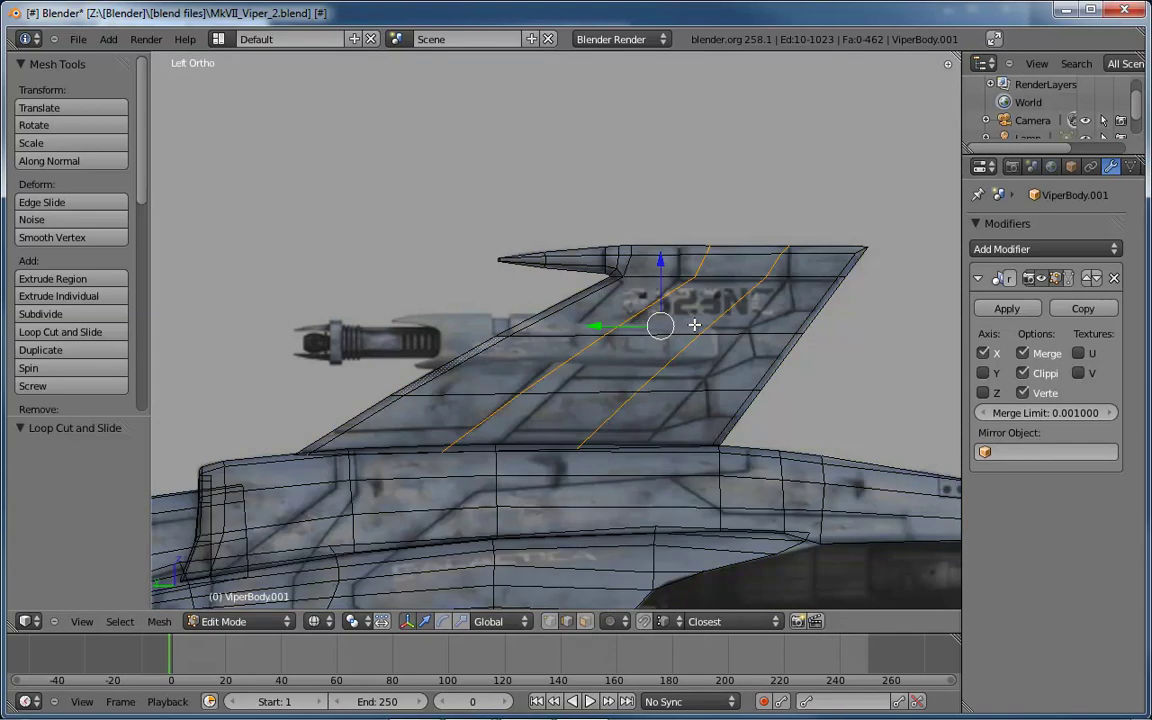
{"action": "scroll", "coordinate": [494, 477], "scroll_direction": "up", "scroll_amount": 2}
{"action": "scroll", "coordinate": [494, 477], "scroll_direction": "up", "scroll_amount": 1}
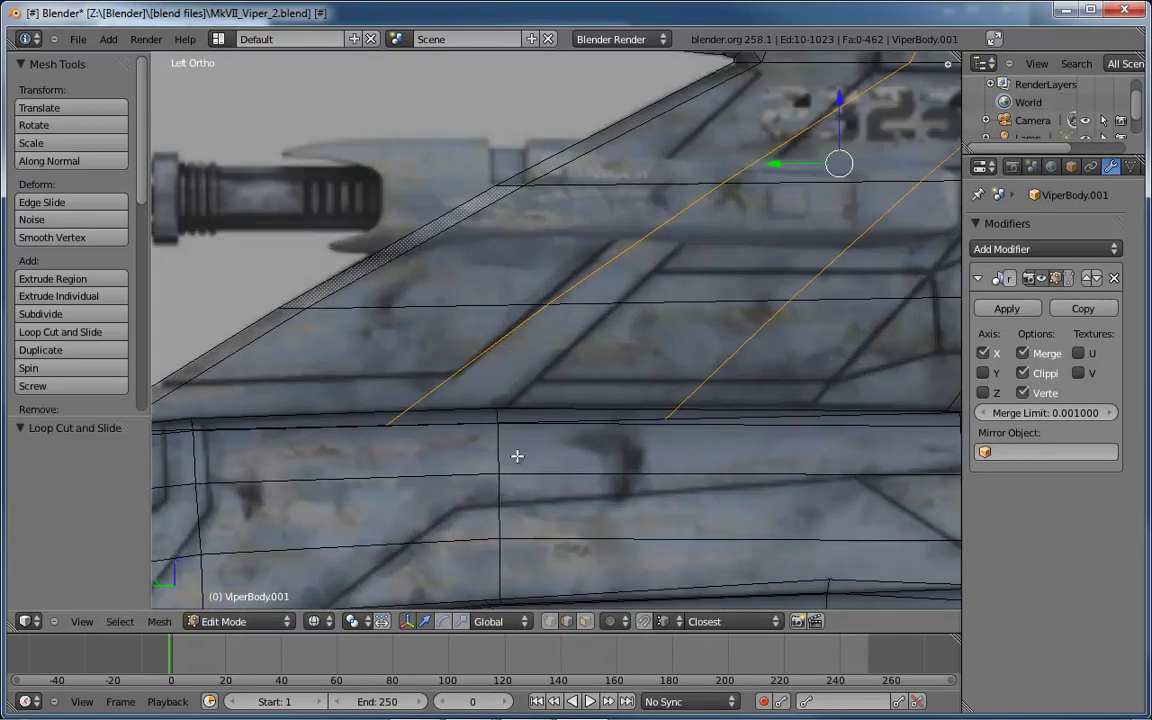
{"action": "key", "text": "ctrl+Tab"}
{"action": "left_click", "coordinate": [525, 442]}
{"action": "right_click", "coordinate": [609, 424]}
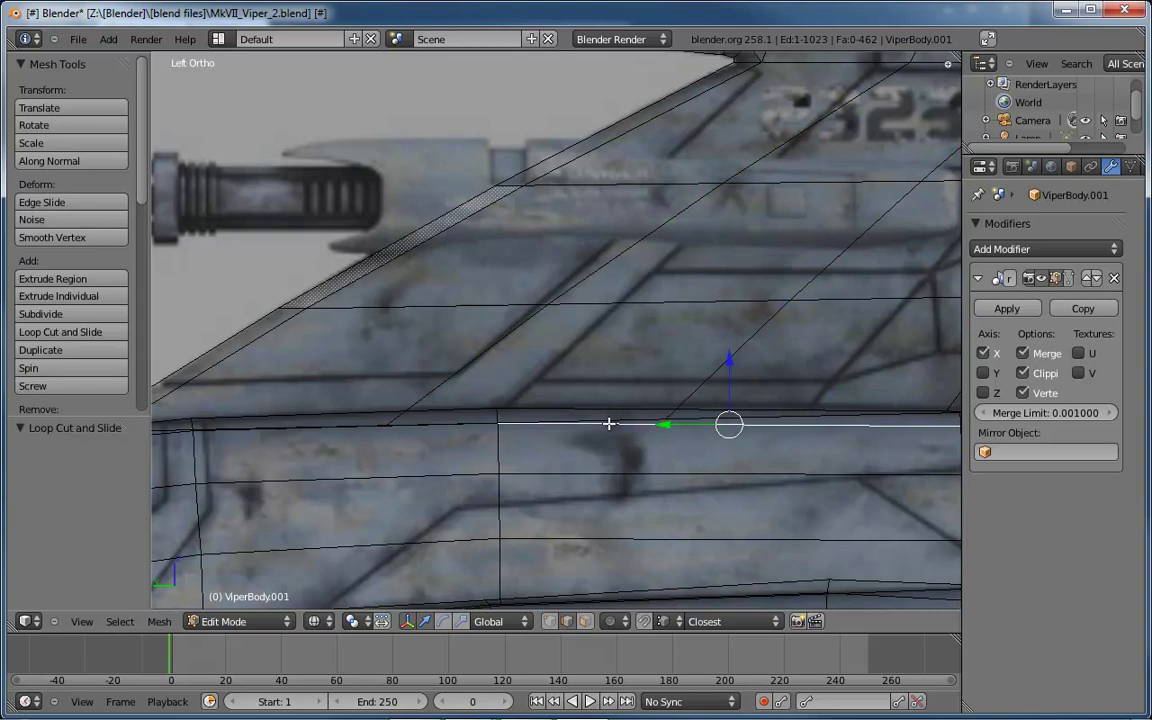
{"action": "right_click", "coordinate": [640, 419]}
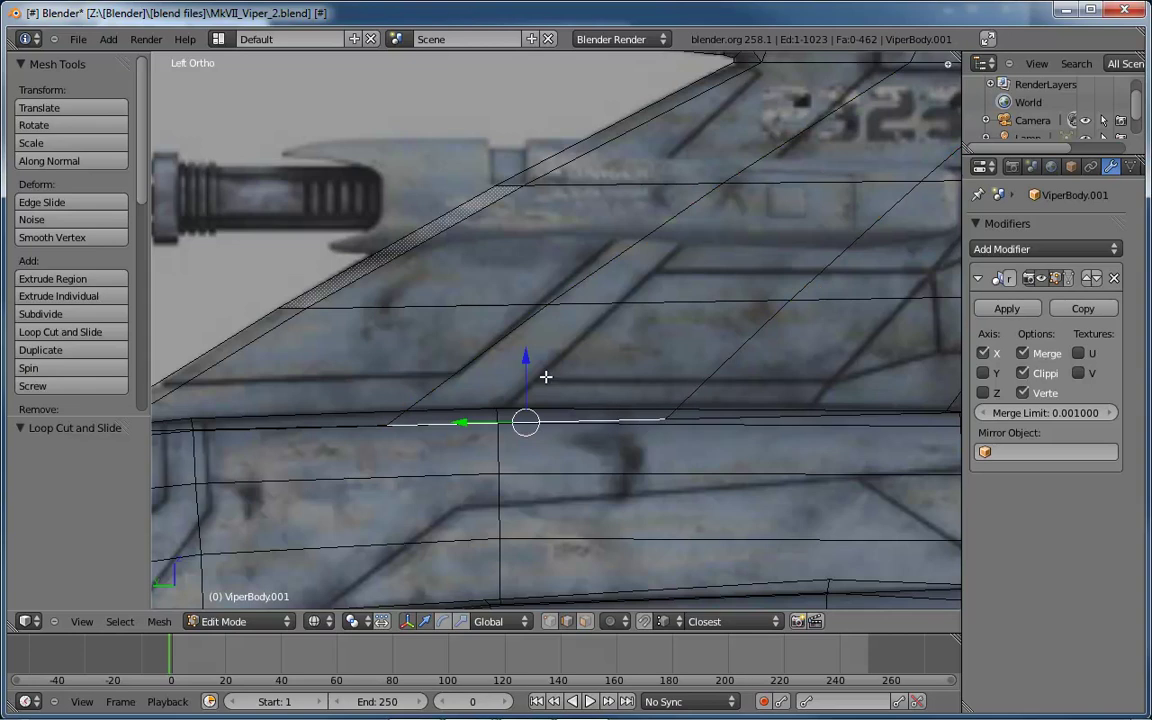
{"action": "left_click_drag", "start_coordinate": [525, 364], "coordinate": [530, 351]}
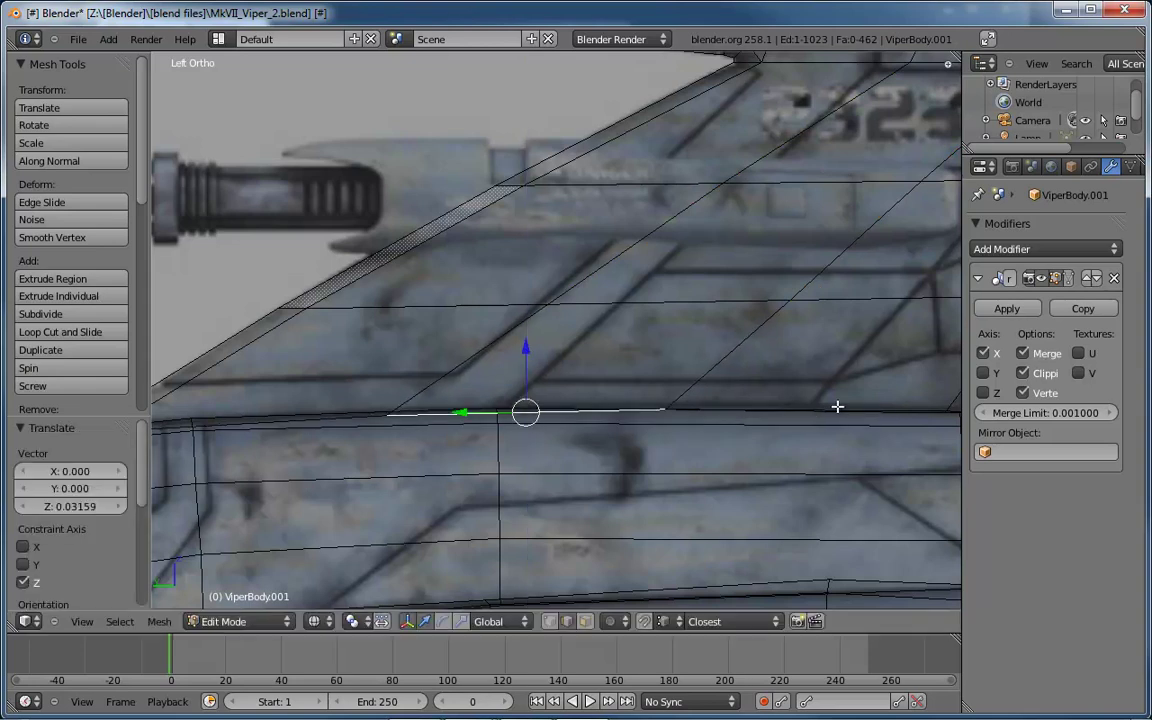
Adjust the short edge at the fin's rear base corner by lowering it, shifting it about 0.004 along Y and raising it about 0.002 along Z
{"action": "middle_click_drag", "start_coordinate": [836, 404], "coordinate": [445, 461], "text": "shift"}
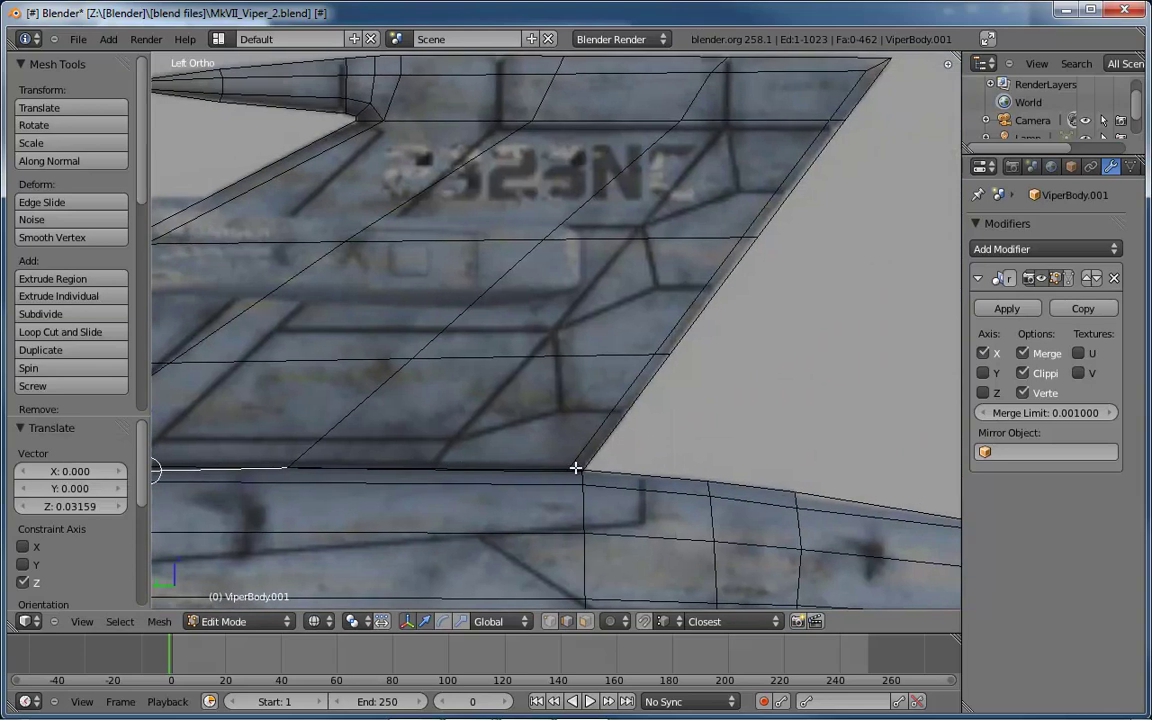
{"action": "key", "text": "z"}
{"action": "mouse_move", "coordinate": [645, 467]}
{"action": "middle_mouse_down"}
{"action": "mouse_move", "coordinate": [758, 417]}
{"action": "mouse_move", "coordinate": [733, 391]}
{"action": "mouse_move", "coordinate": [617, 450]}
{"action": "mouse_move", "coordinate": [658, 391]}
{"action": "middle_mouse_up"}
{"action": "key", "text": "z"}
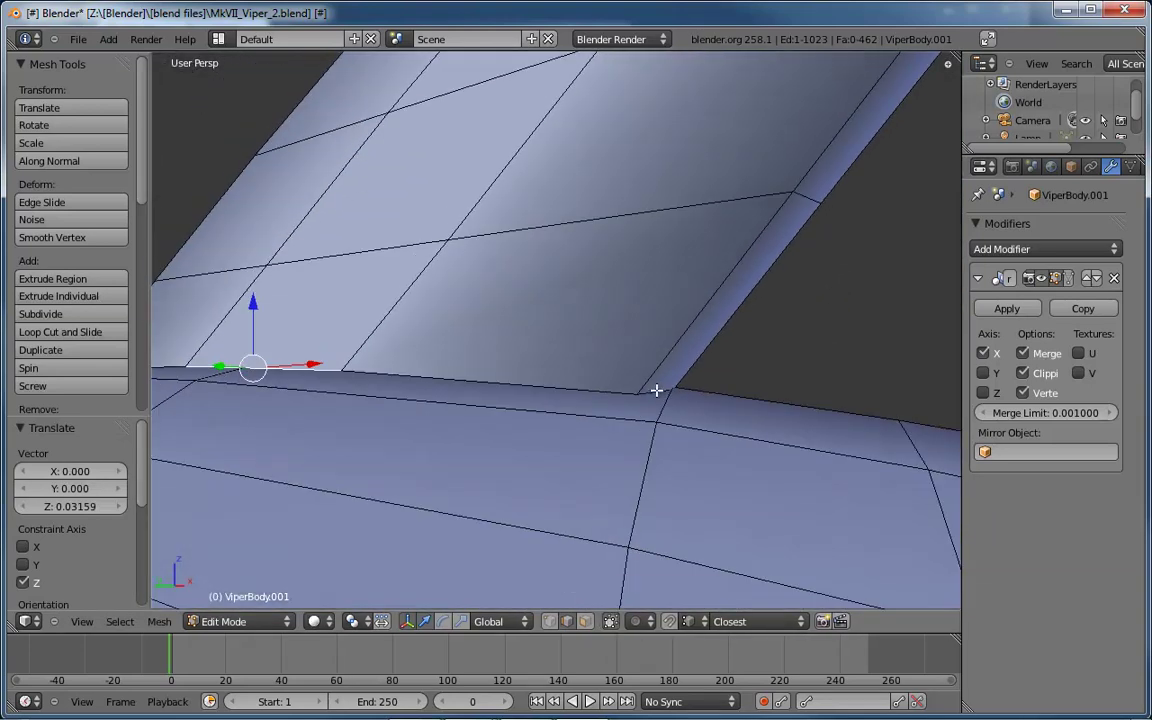
{"action": "right_click", "coordinate": [656, 391]}
{"action": "key", "text": "g"}
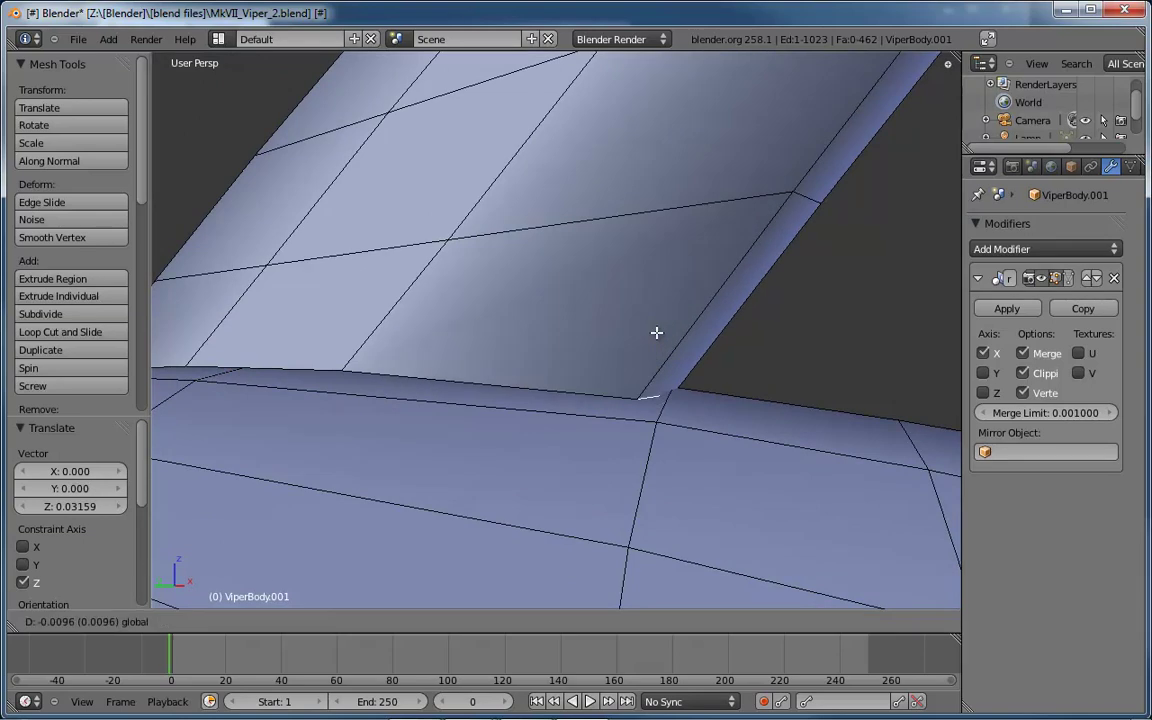
{"action": "left_click", "coordinate": [599, 391]}
{"action": "key", "text": "g"}
{"action": "left_click", "coordinate": [596, 390]}
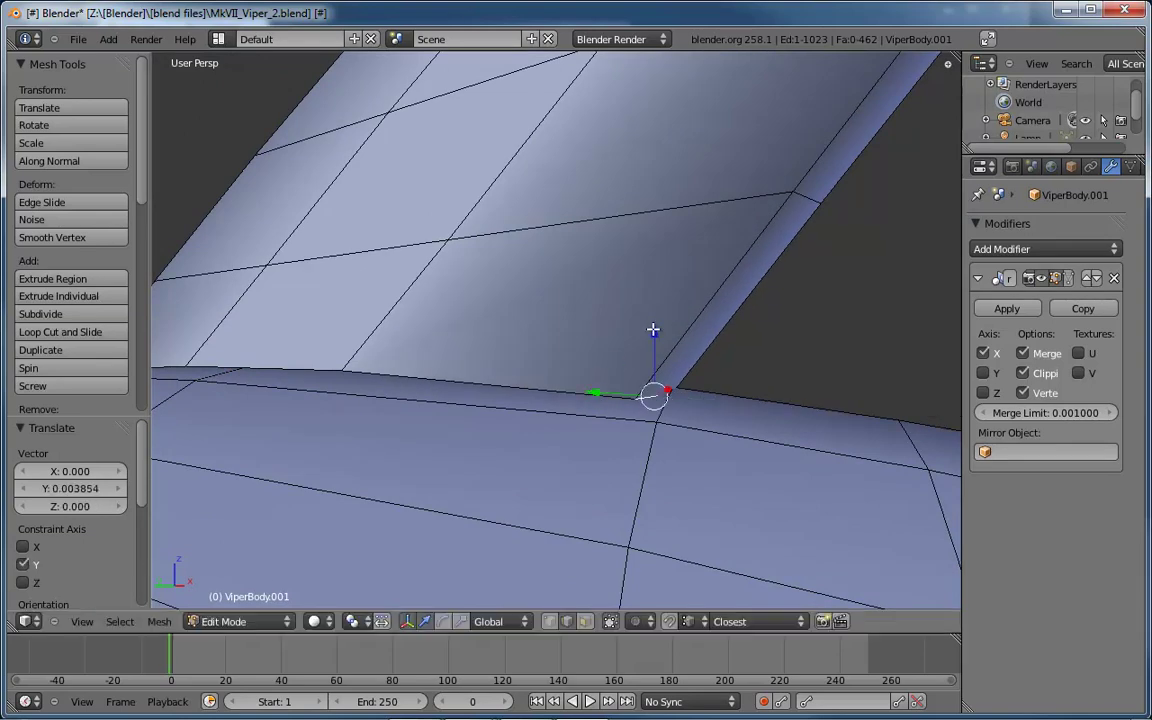
{"action": "key", "text": "g"}
{"action": "left_click", "coordinate": [652, 330]}
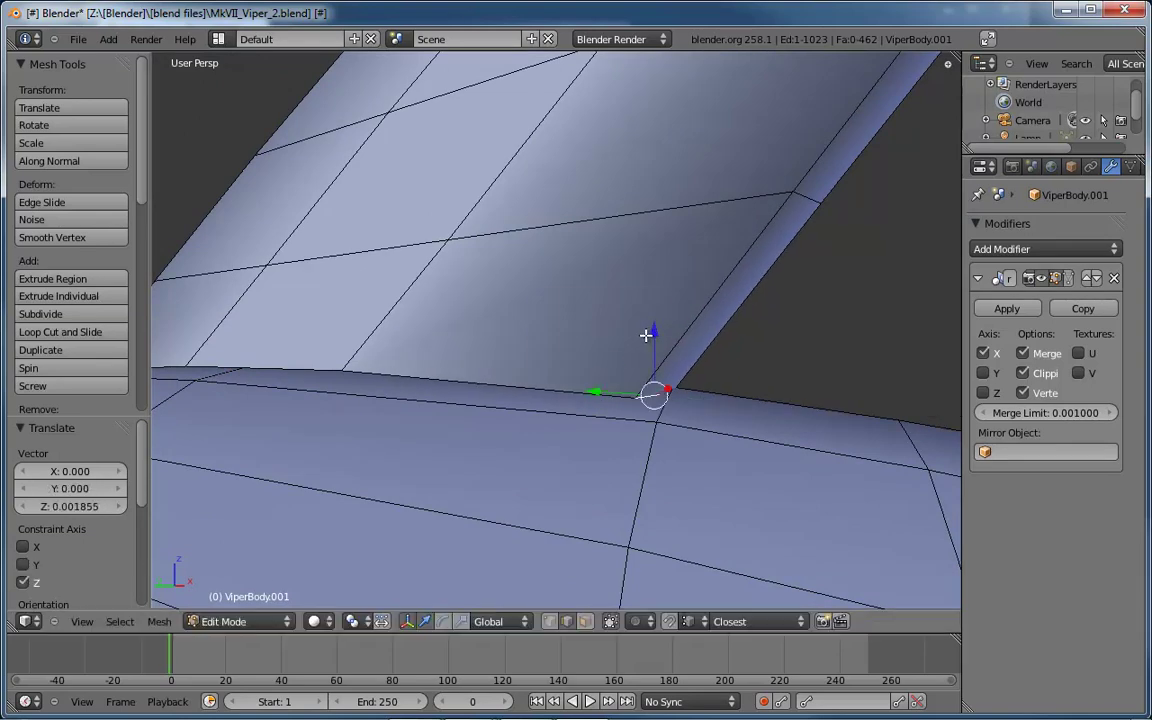
Using vertex selection, lower only the outer vertex of the fin's rear base corner about 0.022 along Z
{"action": "key", "text": "ctrl+Tab"}
{"action": "key", "text": "a"}
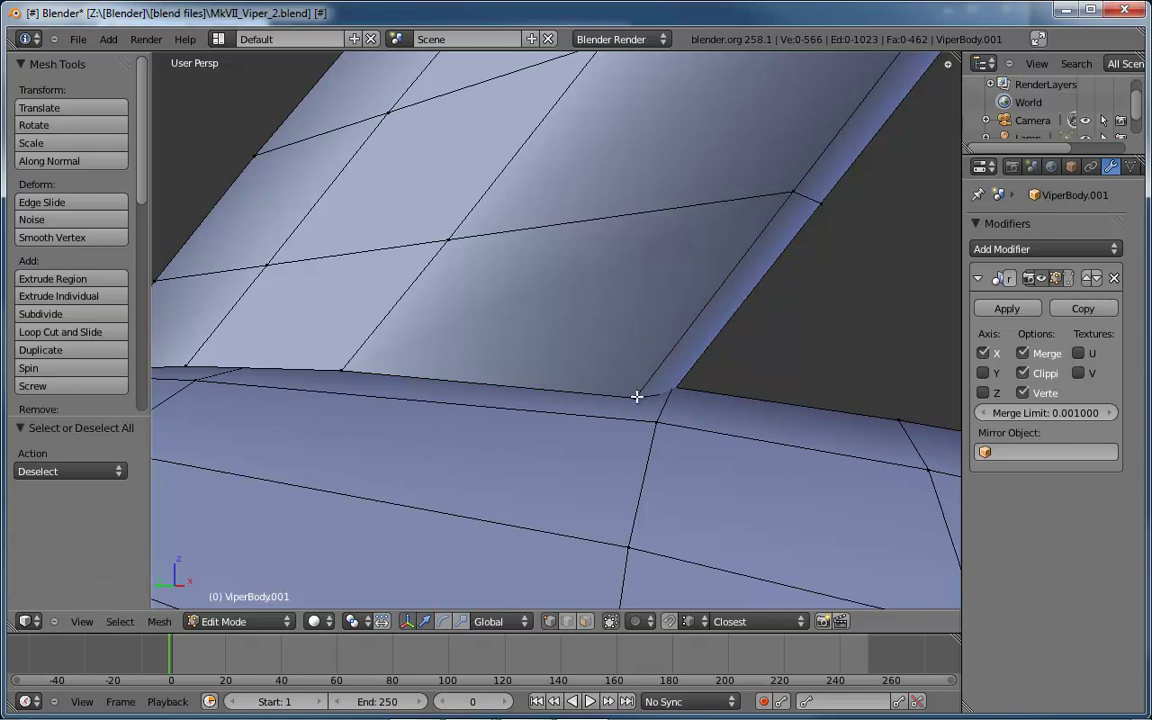
{"action": "right_click", "coordinate": [637, 397]}
{"action": "key", "text": "g"}
{"action": "key", "text": "z"}
{"action": "left_click", "coordinate": [703, 354]}
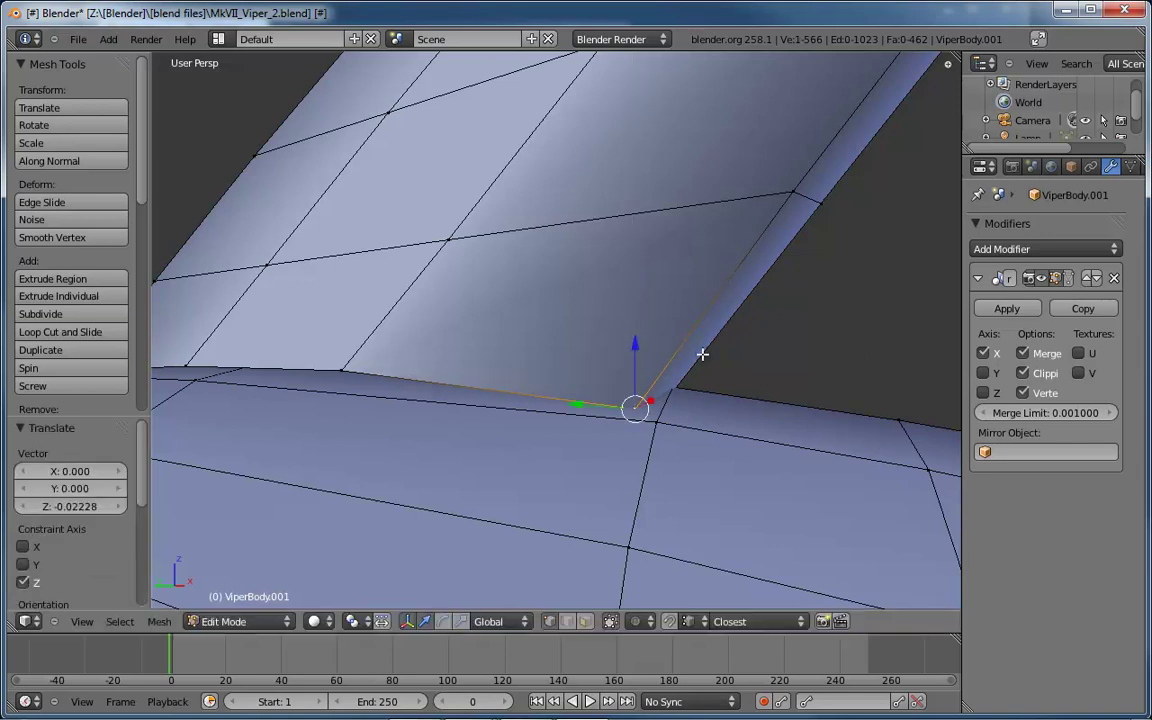
{"action": "middle_click_drag", "start_coordinate": [703, 354], "coordinate": [650, 335]}
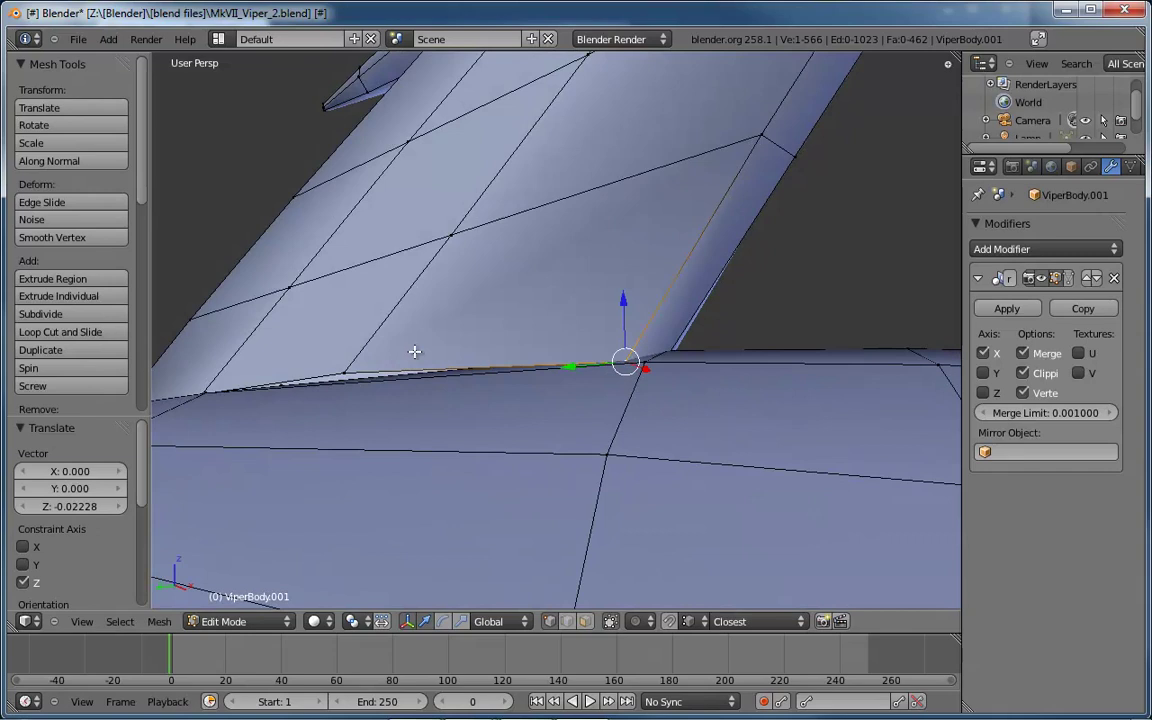
Lower the base vertices of the fin's two lengthwise cuts along Z, the rear one about 0.031 and the front one about 0.014
{"action": "right_click", "coordinate": [342, 373]}
{"action": "key", "text": "g"}
{"action": "key", "text": "z"}
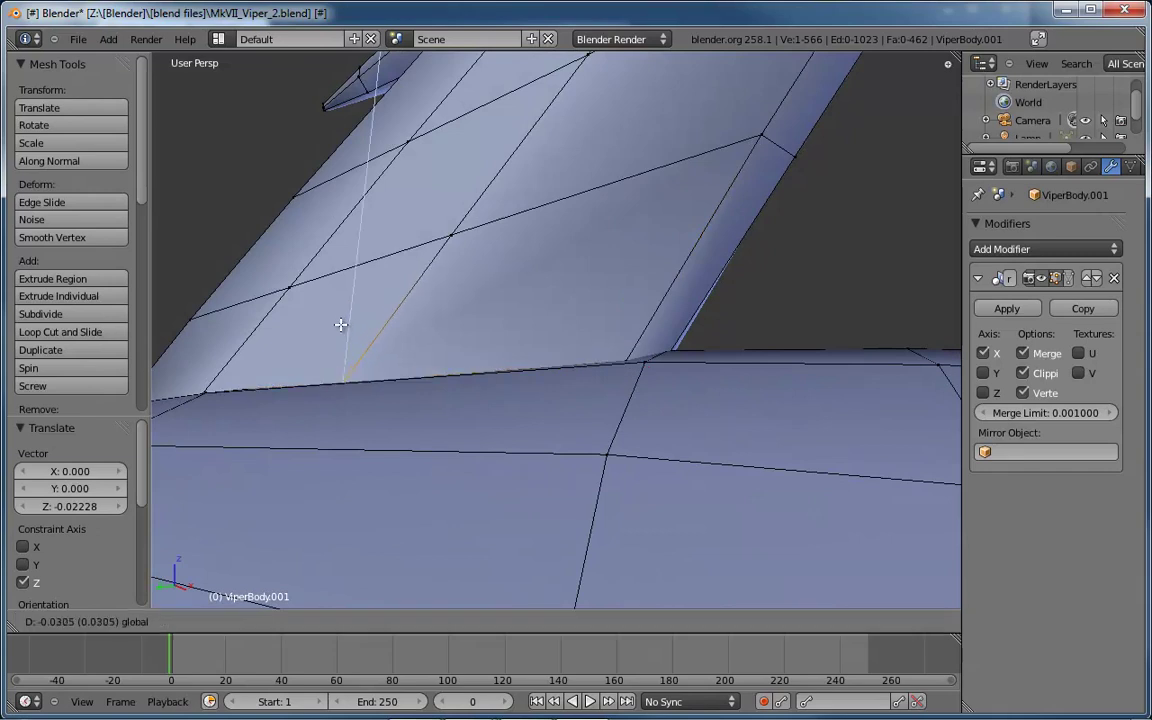
{"action": "left_click", "coordinate": [341, 325]}
{"action": "middle_click_drag", "start_coordinate": [341, 325], "coordinate": [617, 417]}
{"action": "right_click", "coordinate": [627, 417]}
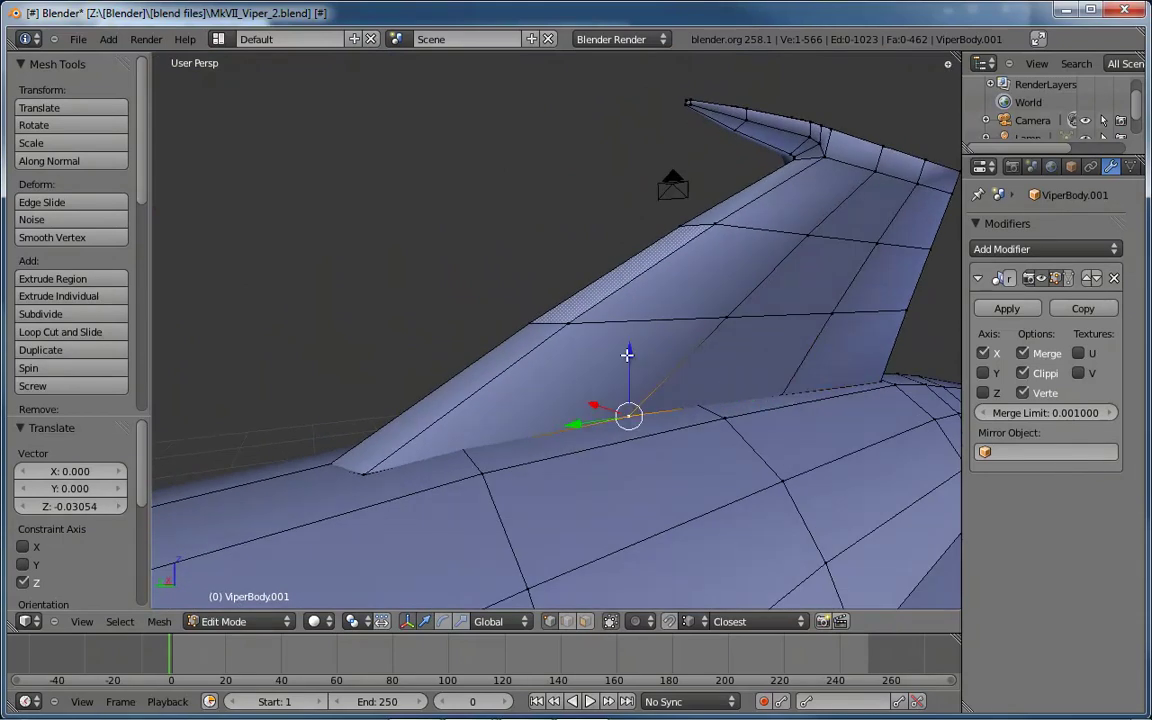
{"action": "key", "text": "g"}
{"action": "key", "text": "z"}
{"action": "left_click", "coordinate": [625, 356]}
Move the two outer vertices of the leading edge's middle face inward about 0.017 along X to thin the fin
{"action": "middle_click_drag", "start_coordinate": [782, 414], "coordinate": [545, 450]}
{"action": "middle_click_drag", "start_coordinate": [481, 419], "coordinate": [627, 321]}
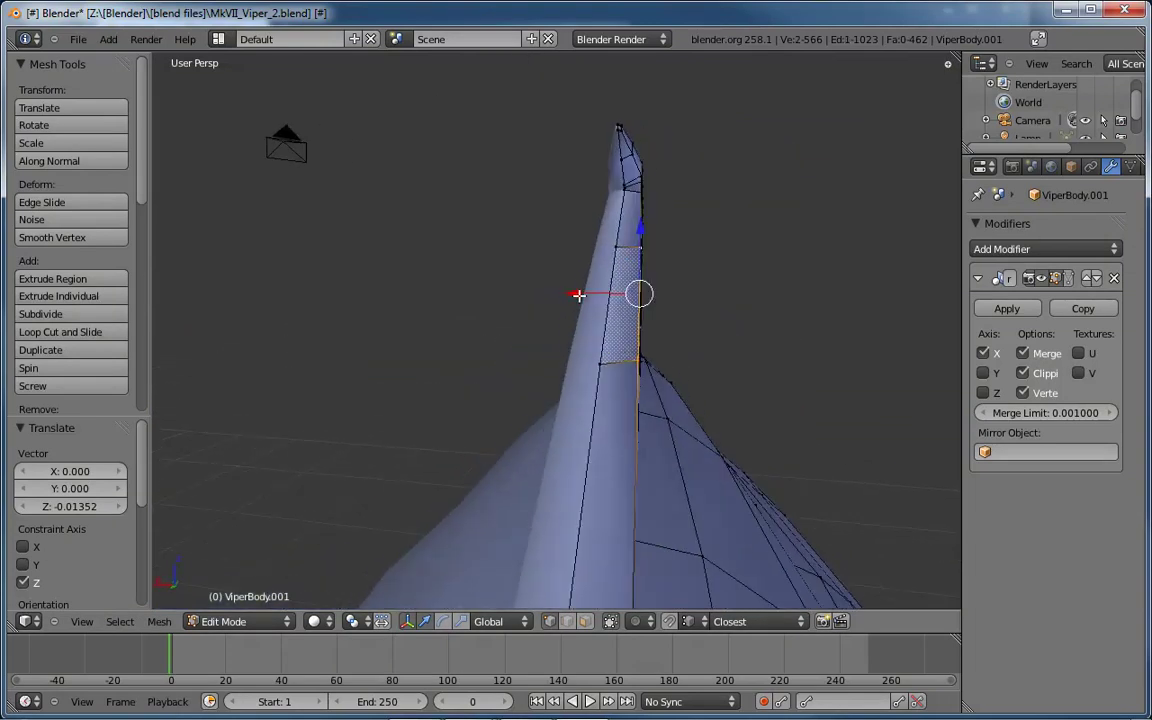
{"action": "left_click_drag", "start_coordinate": [577, 295], "coordinate": [575, 294]}
{"action": "middle_click_drag", "start_coordinate": [676, 249], "coordinate": [627, 280]}
Select the four outer vertices along the fin's trailing edge above its base and move them inward about 0.024 along X
{"action": "middle_click_drag", "start_coordinate": [698, 289], "coordinate": [694, 95]}
{"action": "scroll", "coordinate": [665, 312], "scroll_direction": "down", "scroll_amount": 3}
{"action": "right_click", "coordinate": [694, 95]}
{"action": "right_click", "coordinate": [670, 185], "text": "shift"}
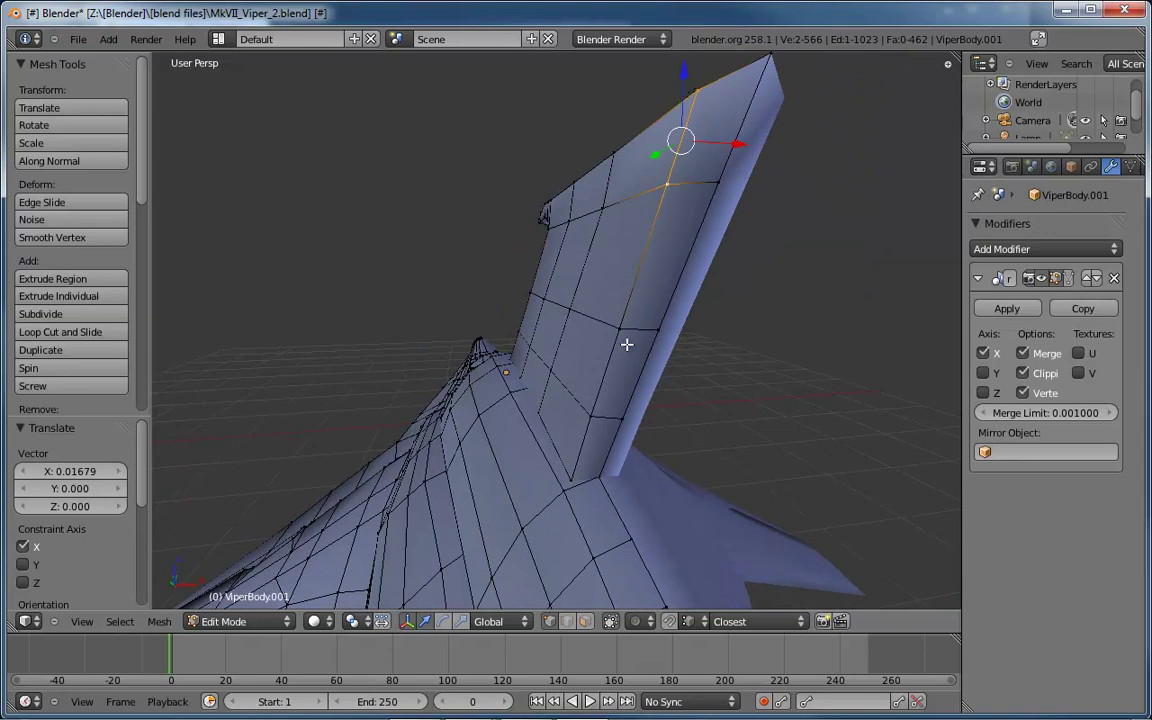
{"action": "right_click", "coordinate": [618, 331], "text": "shift"}
{"action": "right_click", "coordinate": [591, 414], "text": "shift"}
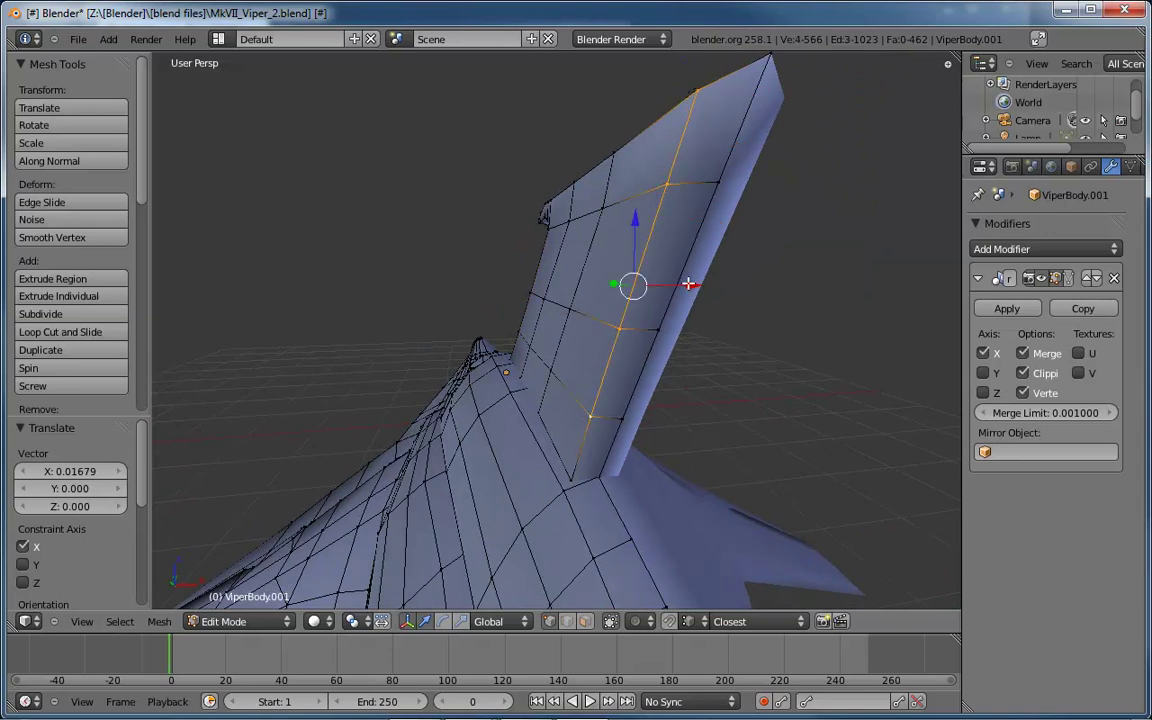
{"action": "key", "text": "g"}
{"action": "key", "text": "x"}
{"action": "left_click", "coordinate": [554, 287]}
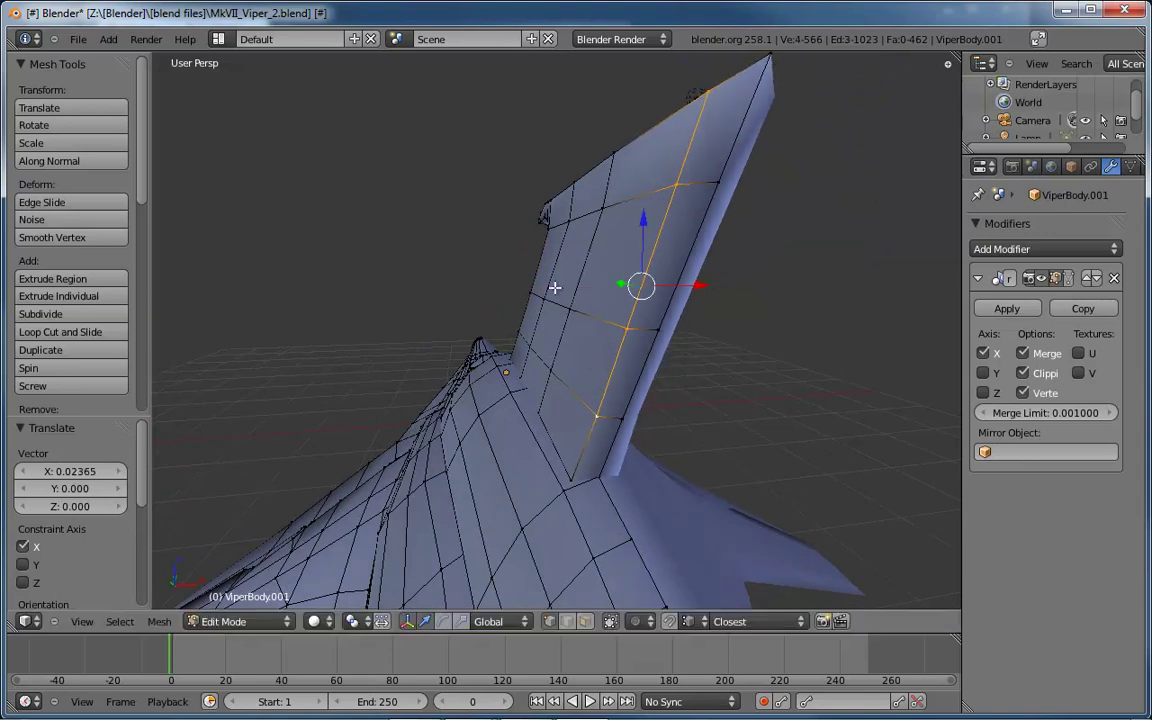
{"action": "middle_click_drag", "start_coordinate": [554, 287], "coordinate": [499, 393]}
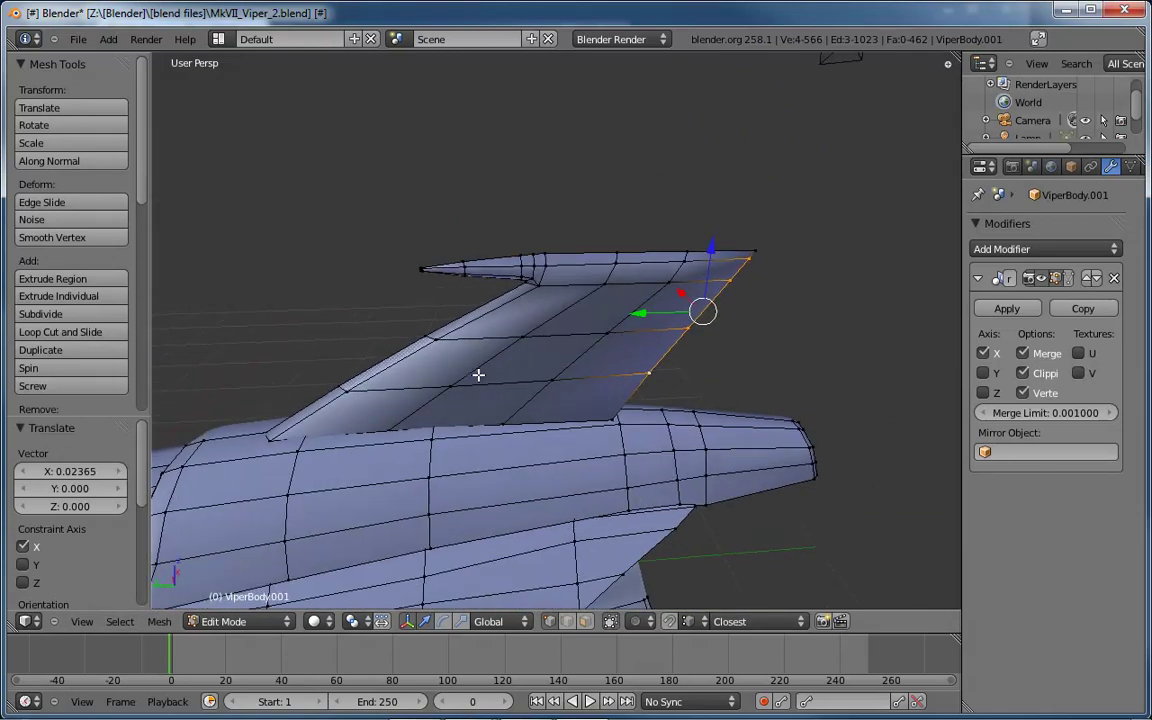
{"action": "key", "text": "ctrl+Tab"}
{"action": "key", "text": "2"}
{"action": "right_click", "coordinate": [495, 363]}
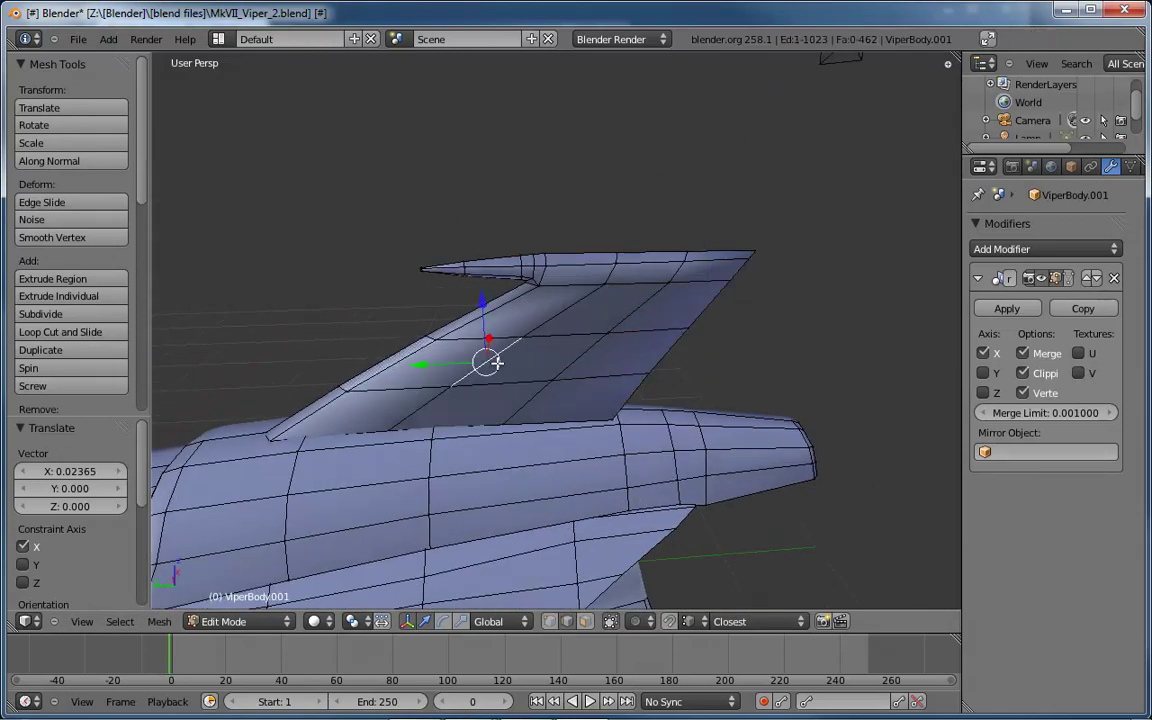
{"action": "right_click", "coordinate": [547, 319], "text": "alt"}
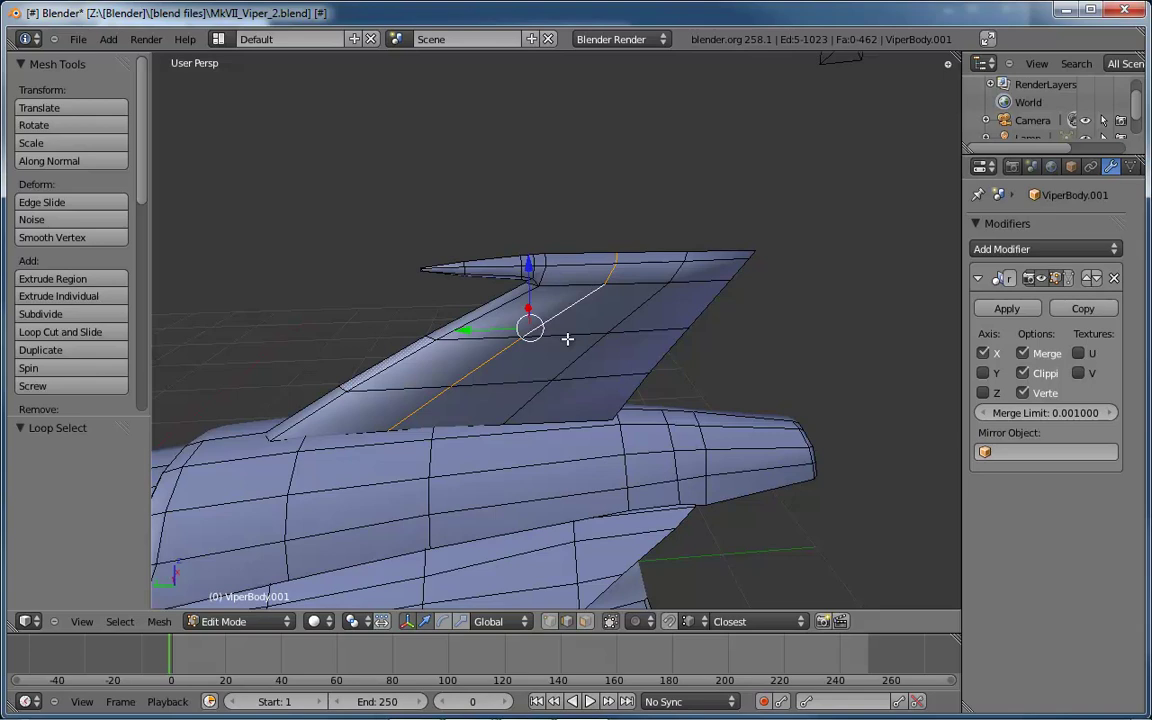
{"action": "middle_click_drag", "start_coordinate": [567, 339], "coordinate": [463, 333]}
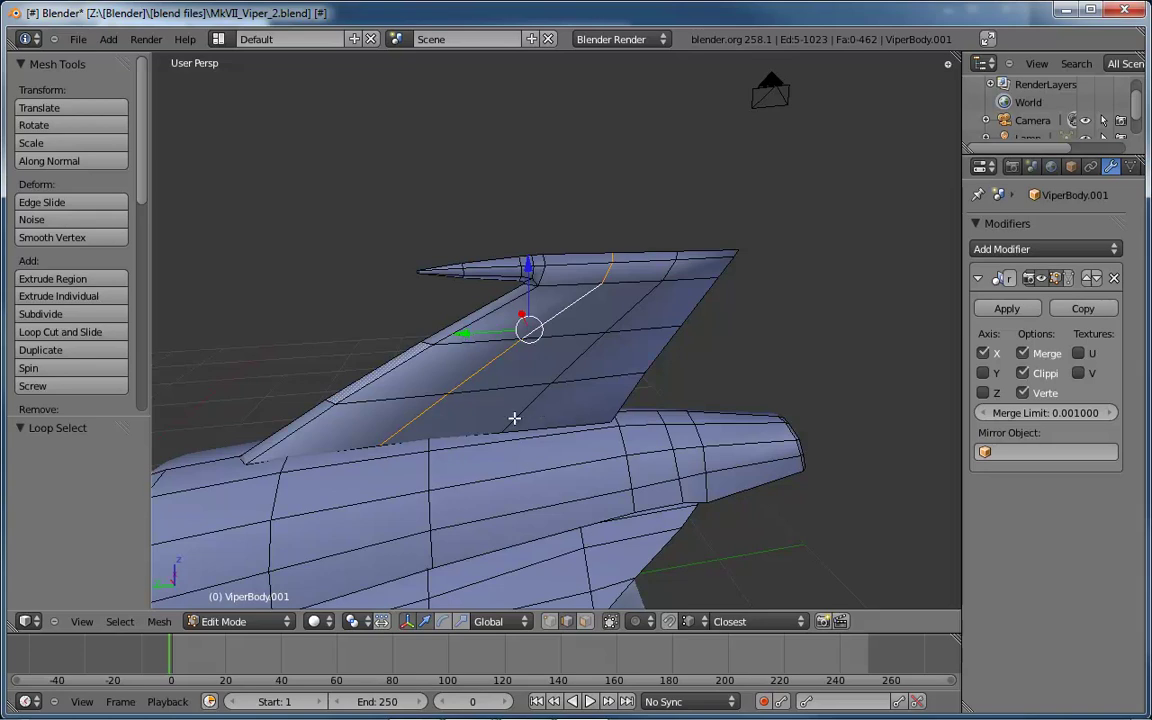
Return to vertex selection and merge the base vertices of the fin's two lengthwise cuts at their center
{"action": "key", "text": "ctrl+Tab"}
{"action": "key", "text": "ctrl+Tab"}
{"action": "key", "text": "Up"}
{"action": "key", "text": "Return"}
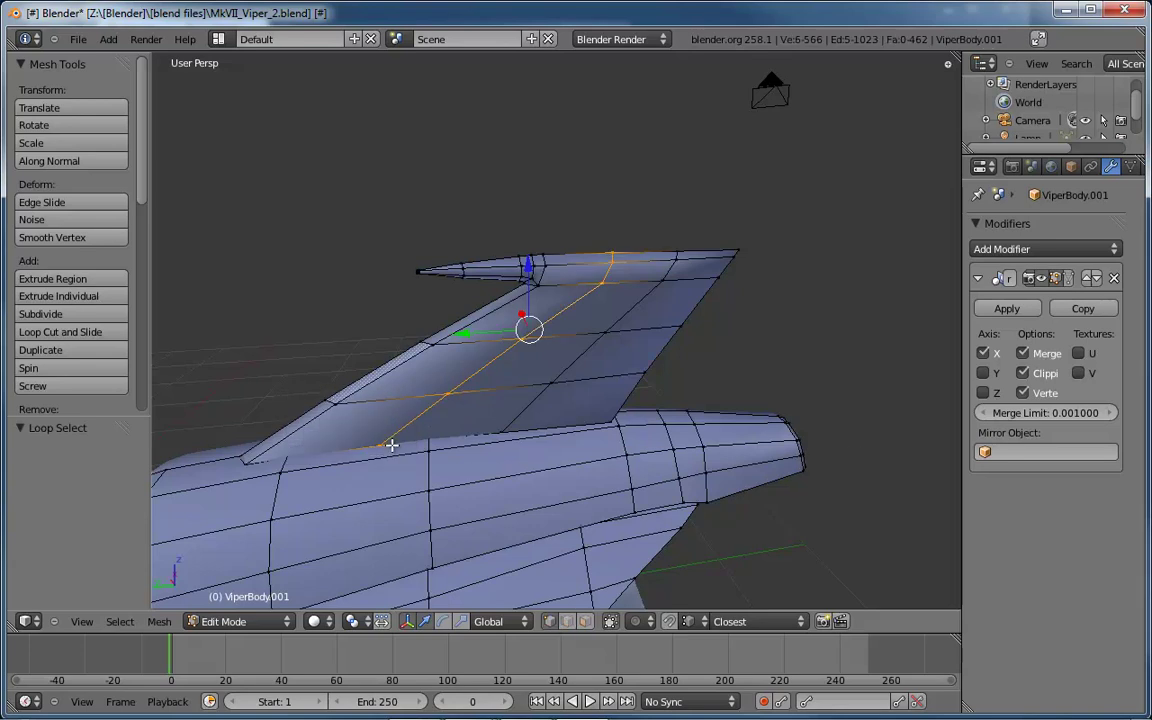
{"action": "right_click", "coordinate": [382, 444]}
{"action": "right_click", "coordinate": [503, 436], "text": "shift"}
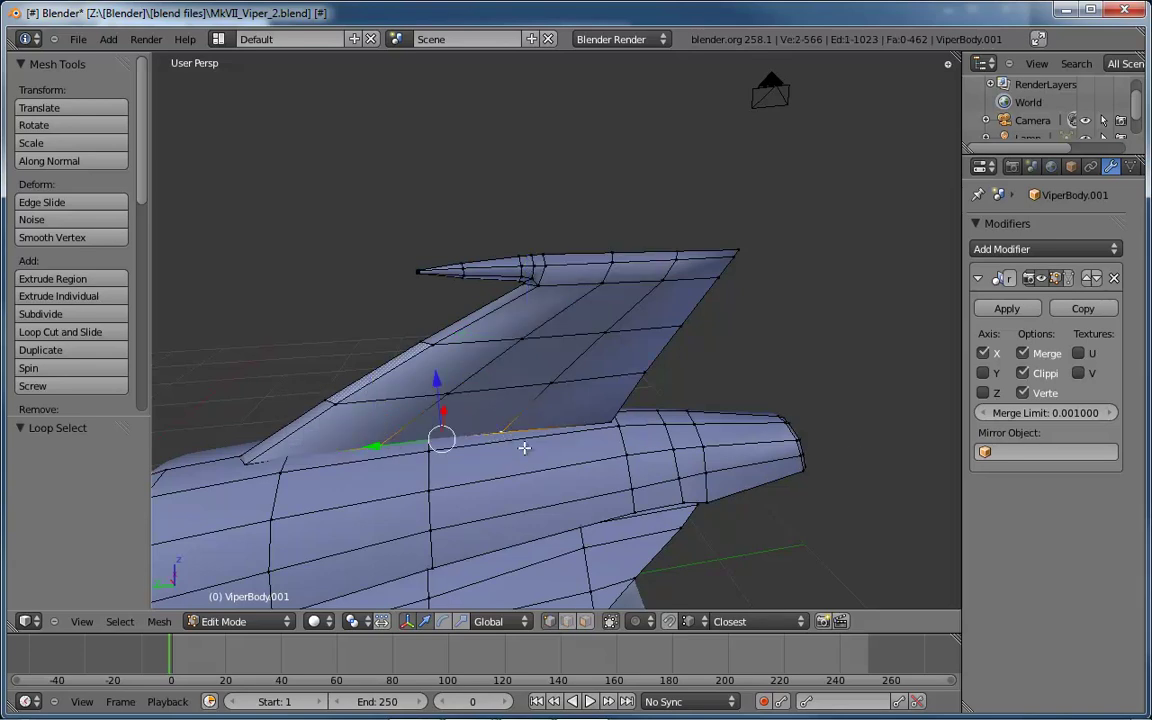
{"action": "key", "text": "alt+m"}
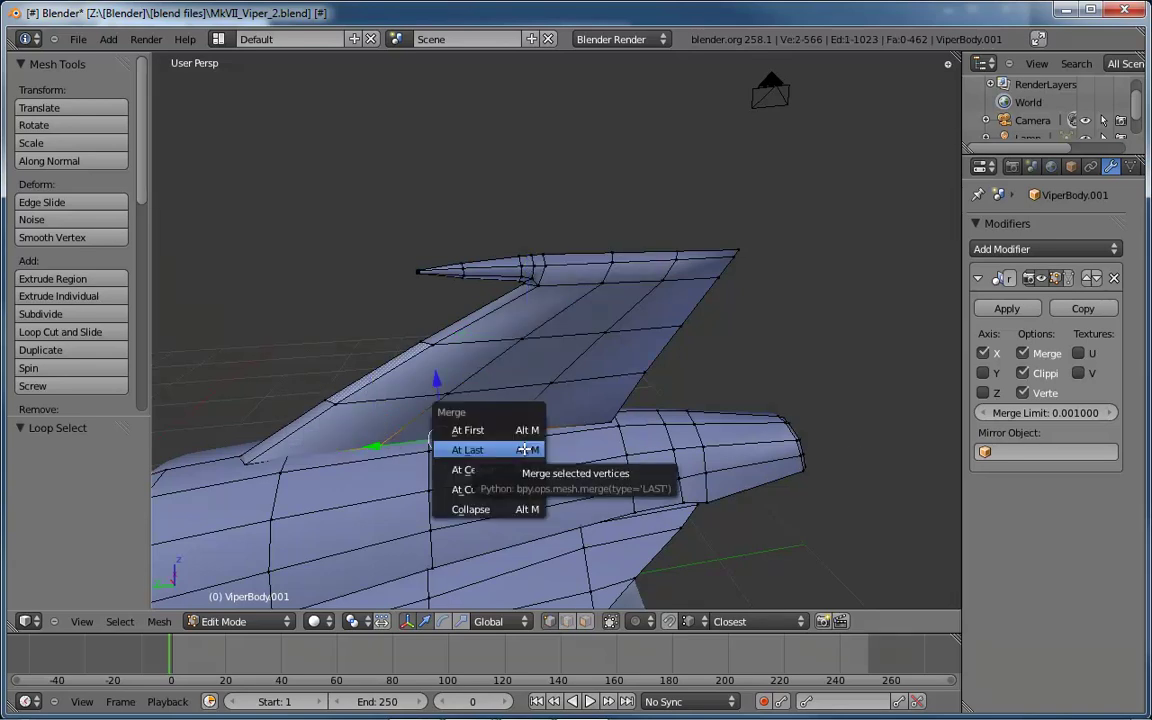
{"action": "left_click", "coordinate": [473, 469]}
Merge at center the two lengthwise cuts' vertex pairs on the fin's lower and middle horizontal cuts
{"action": "right_click", "coordinate": [447, 393]}
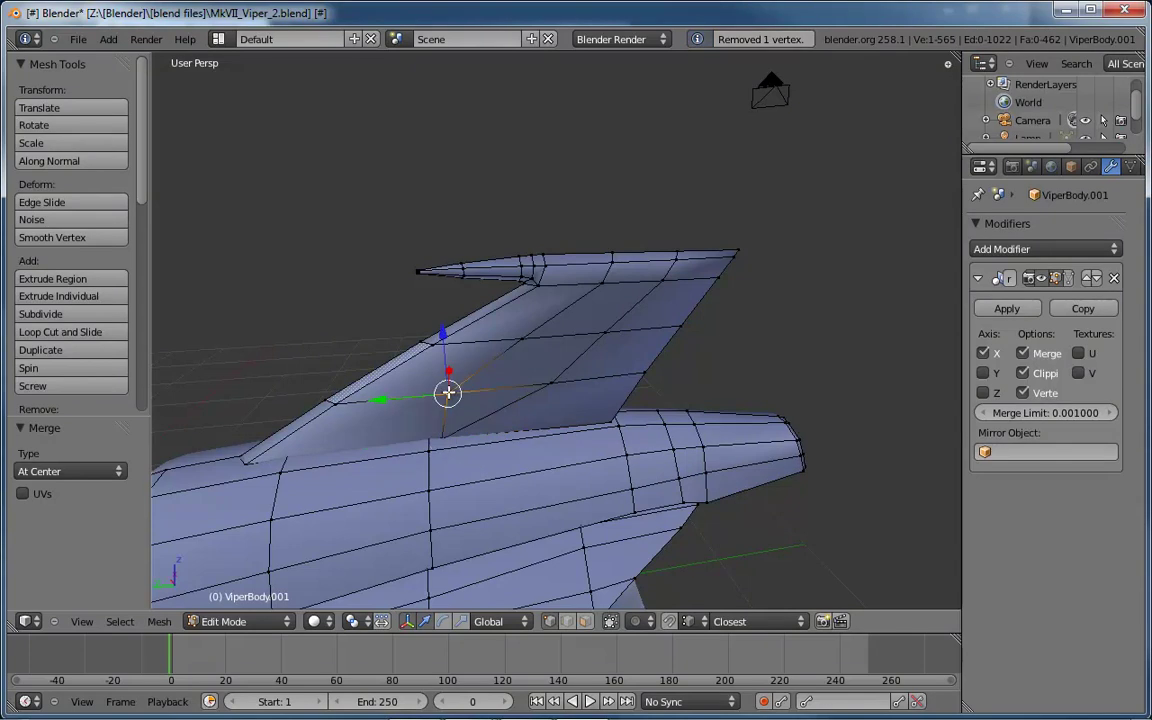
{"action": "right_click", "coordinate": [555, 382], "text": "shift"}
{"action": "key", "text": "alt+m"}
{"action": "left_click", "coordinate": [571, 380]}
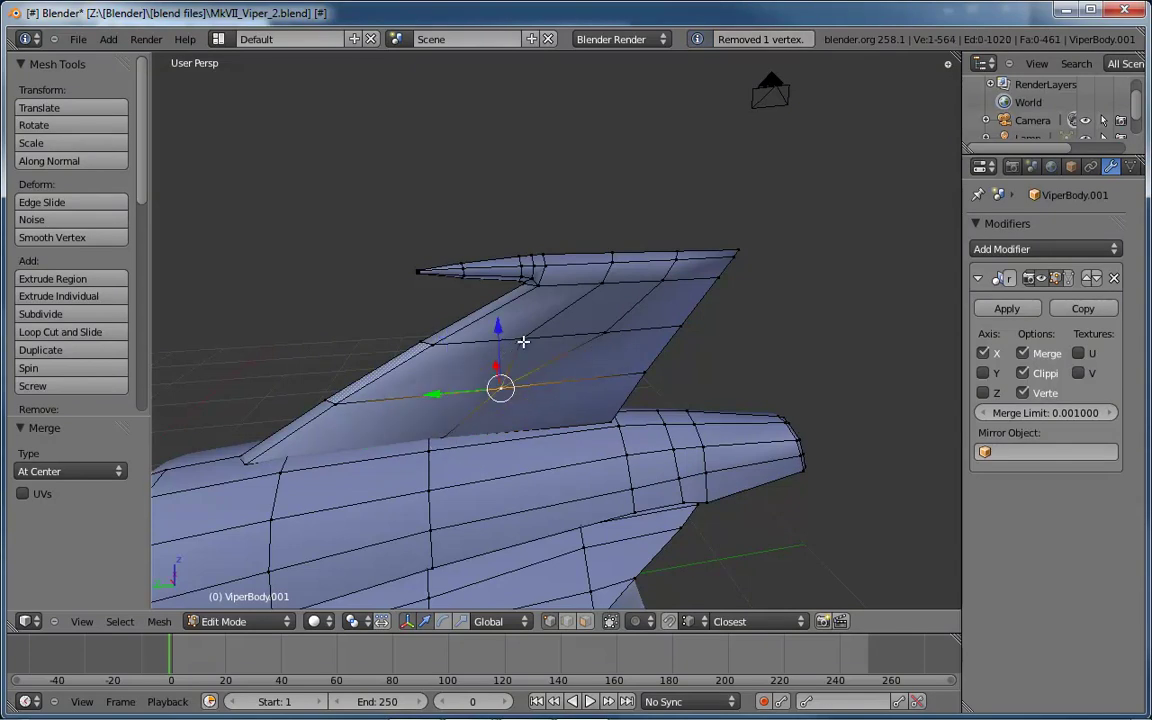
{"action": "right_click", "coordinate": [525, 339]}
{"action": "right_click", "coordinate": [602, 332]}
Merge at center the two lengthwise cuts' vertices on the horizontal line level with the underside of the front spike
{"action": "right_click", "coordinate": [603, 279]}
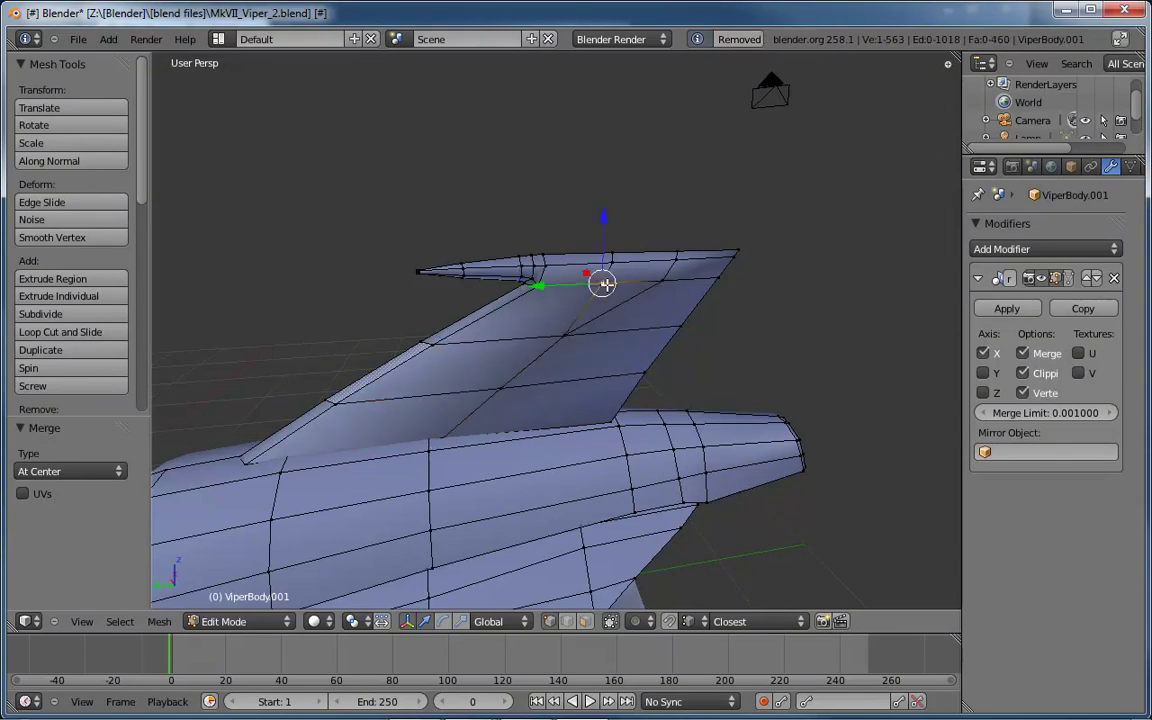
{"action": "right_click", "coordinate": [663, 275], "text": "shift"}
{"action": "key", "text": "alt+m"}
{"action": "left_click", "coordinate": [663, 275]}
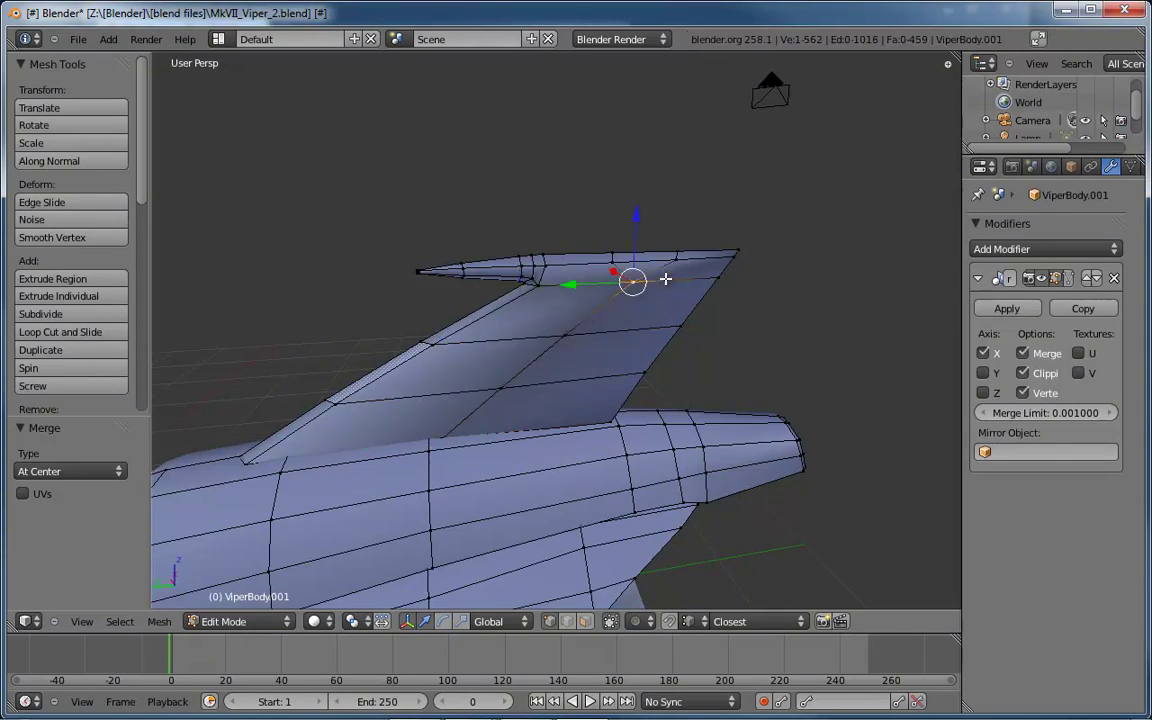
Merge at center the two lengthwise cuts' vertices on the horizontal line just below the fin's top edge
{"action": "key", "text": "a"}
{"action": "right_click", "coordinate": [612, 262]}
{"action": "right_click", "coordinate": [680, 258], "text": "shift"}
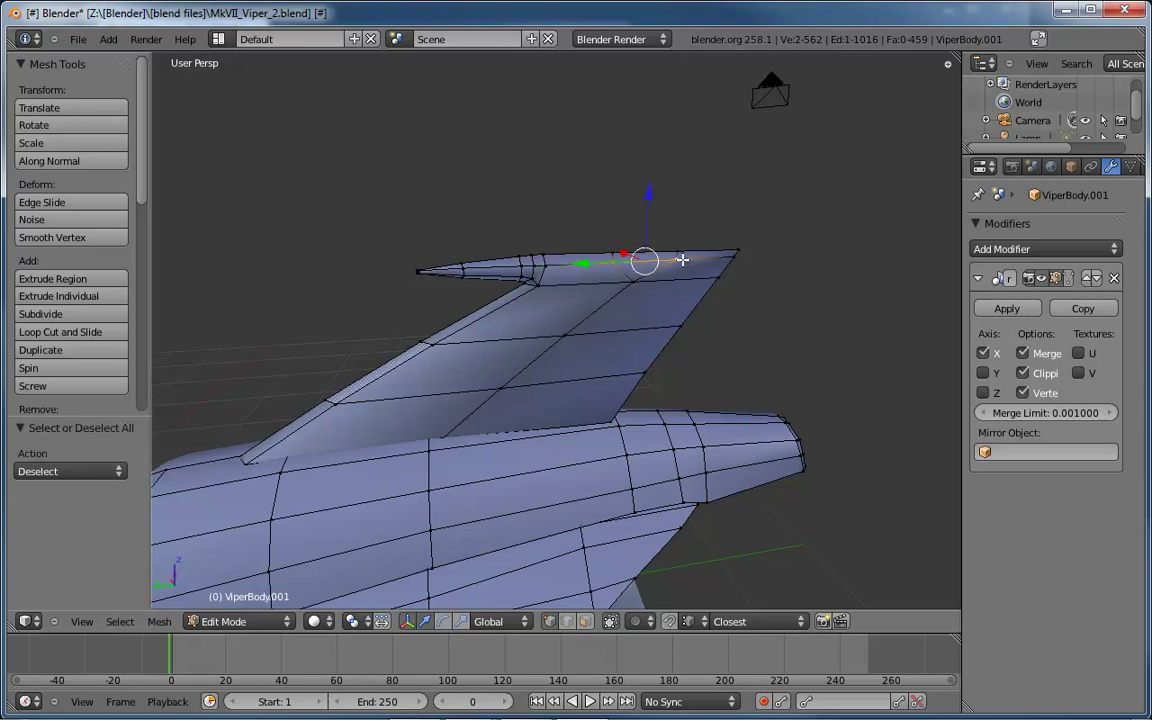
{"action": "key", "text": "a"}
{"action": "middle_click_drag", "start_coordinate": [730, 265], "coordinate": [618, 283]}
{"action": "right_click", "coordinate": [630, 269]}
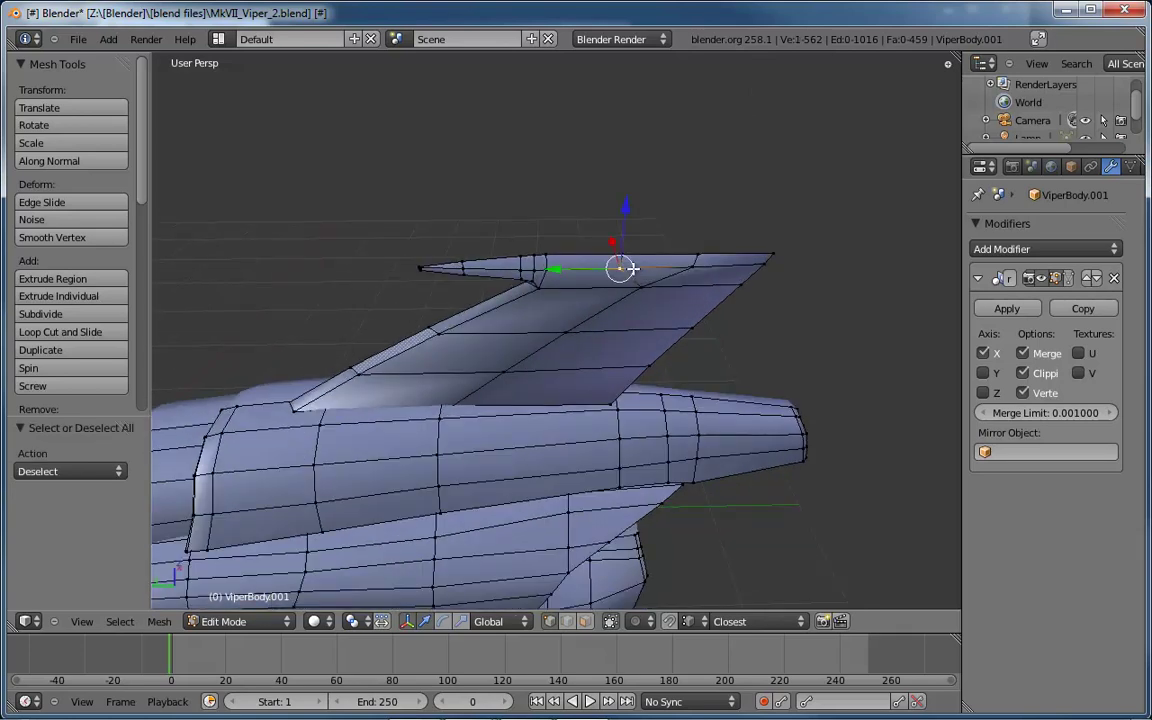
{"action": "right_click", "coordinate": [697, 259], "text": "shift"}
{"action": "key", "text": "a"}
{"action": "right_click", "coordinate": [635, 263]}
{"action": "right_click", "coordinate": [691, 267], "text": "shift"}
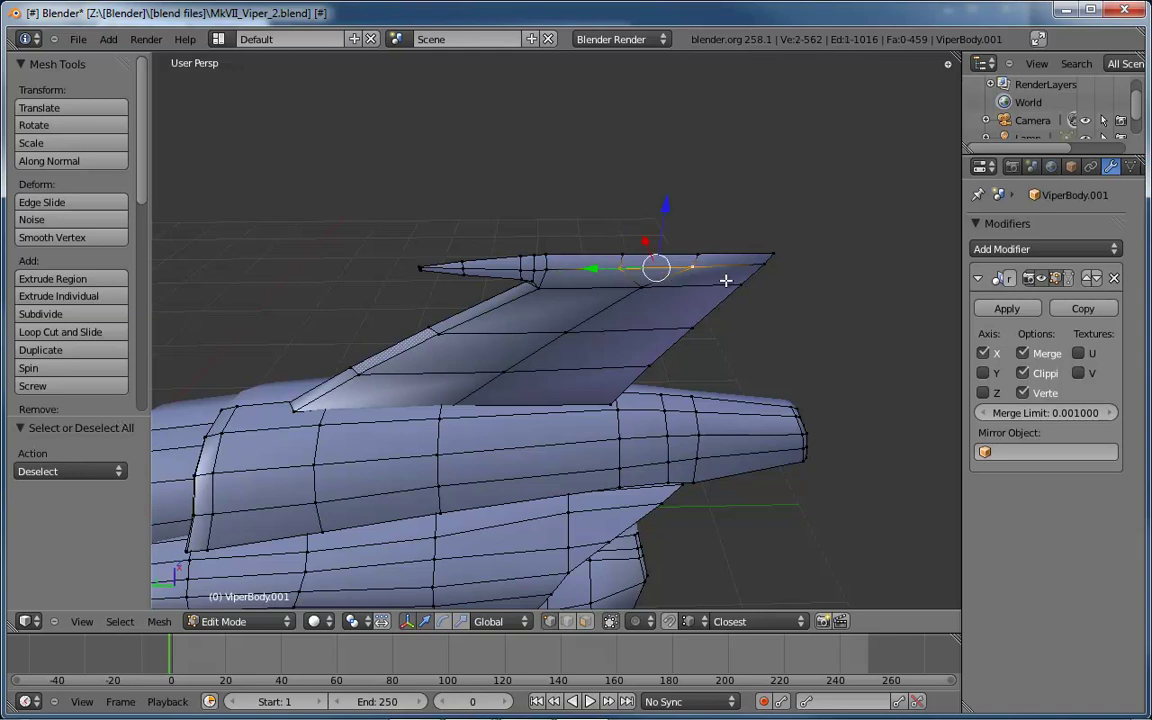
{"action": "key", "text": "alt+m"}
{"action": "left_click", "coordinate": [726, 279]}
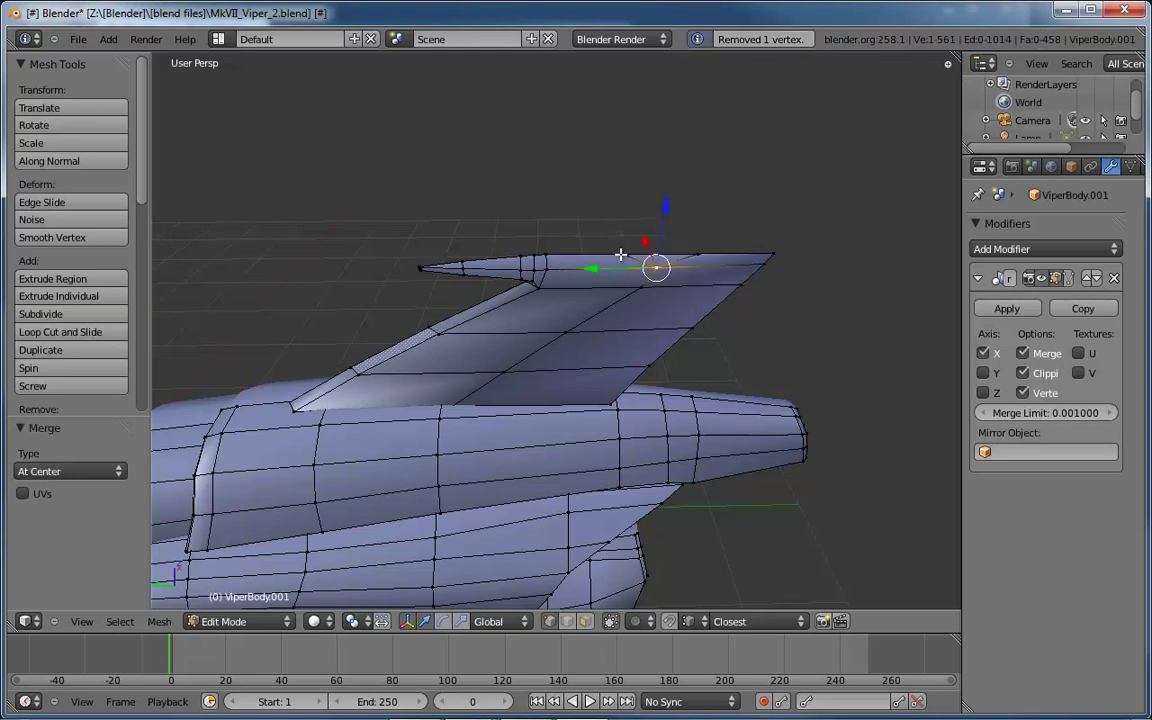
Merge at center the remaining pair of lengthwise-cut vertices on the fin's top edge
{"action": "right_click", "coordinate": [697, 254], "text": "shift"}
{"action": "key", "text": "shift+r"}
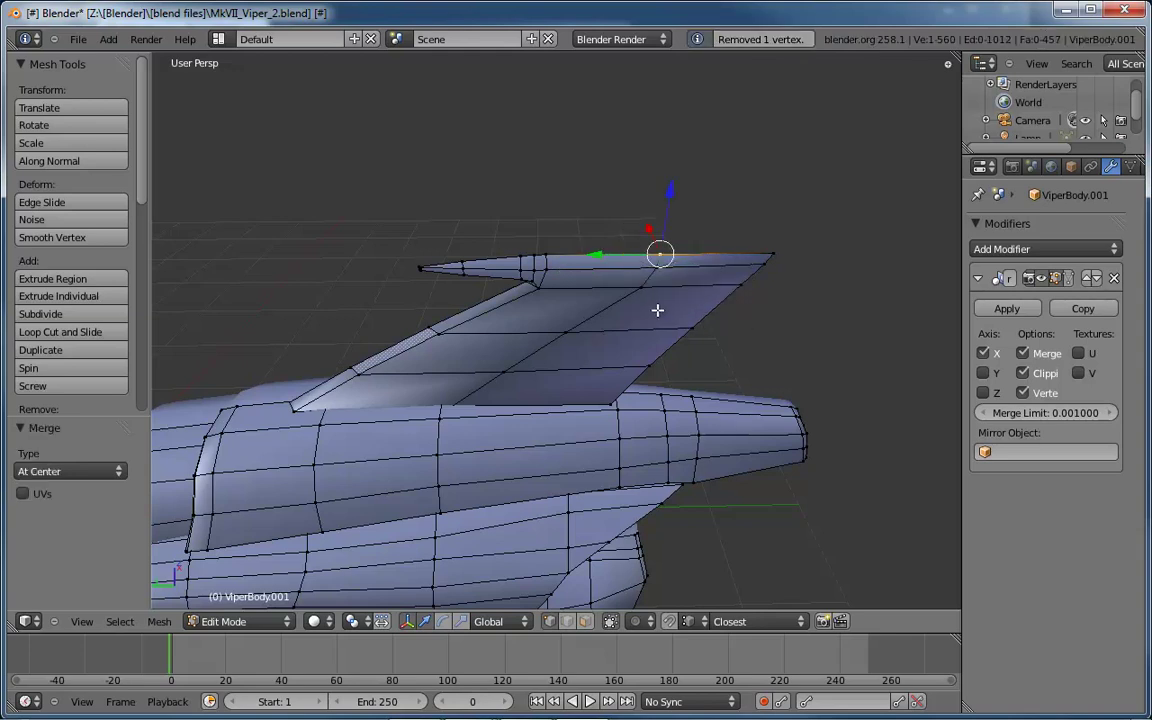
{"action": "middle_click_drag", "start_coordinate": [658, 309], "coordinate": [651, 244]}
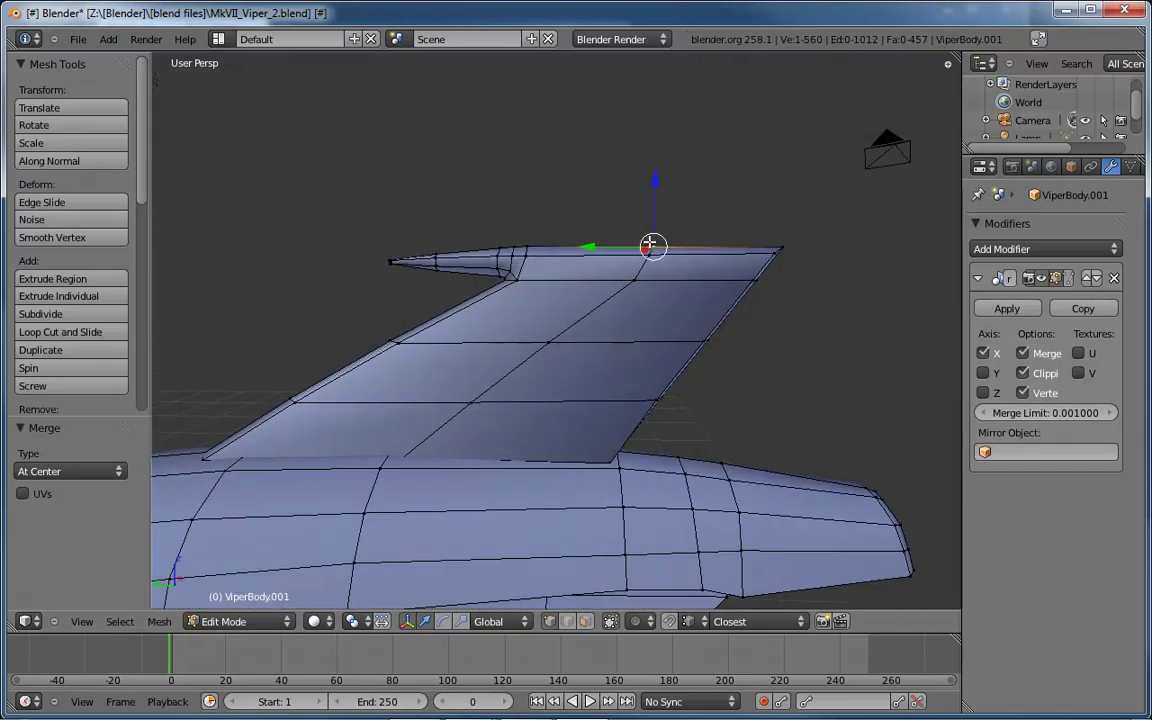
In the left orthographic view, raise the merged top-edge vertex about 0.018 along Z and compare the fin with the reference image
{"action": "key", "text": "ctrl+KP_3"}
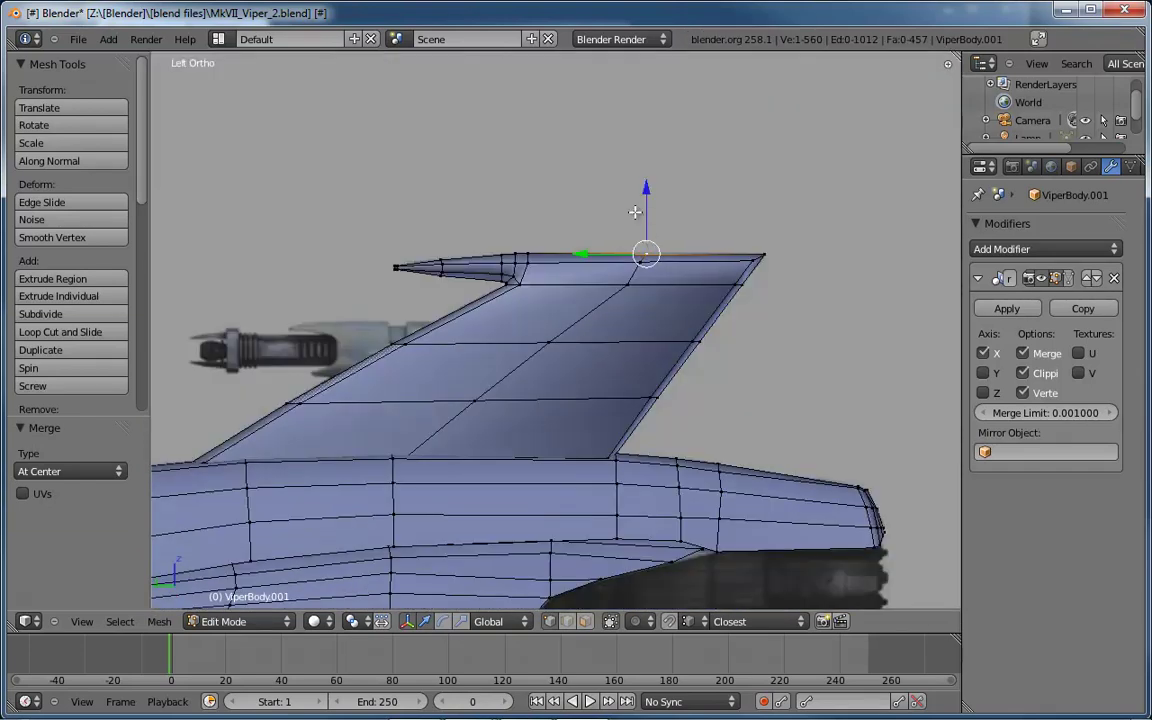
{"action": "left_click_drag", "start_coordinate": [648, 200], "coordinate": [648, 190]}
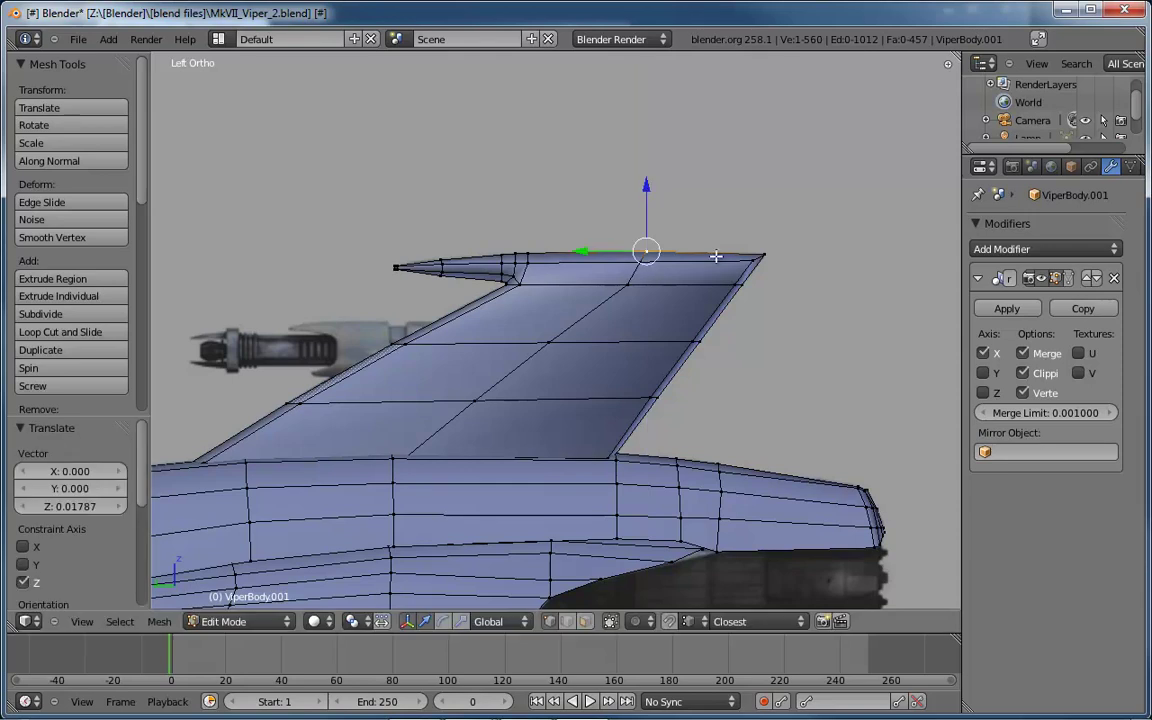
{"action": "key", "text": "alt+z"}
{"action": "middle_click_drag", "start_coordinate": [534, 373], "coordinate": [633, 342], "text": "shift"}
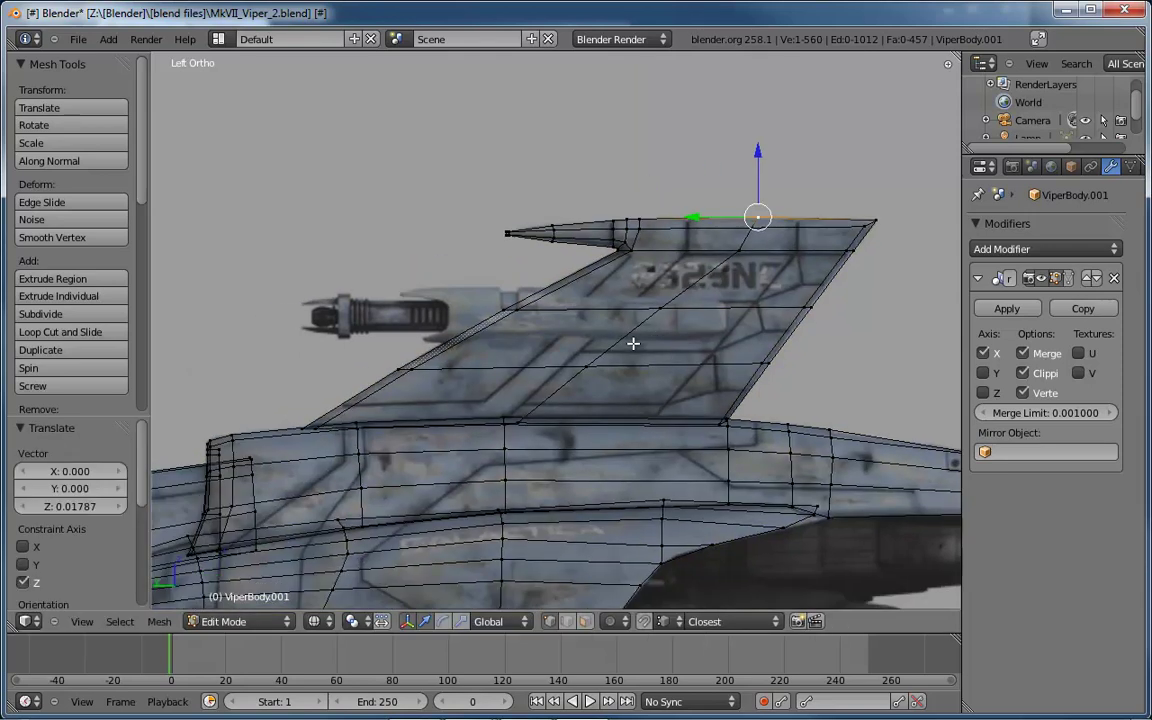
{"action": "mouse_move", "coordinate": [710, 301]}
{"action": "middle_mouse_down", "text": "shift"}
{"action": "mouse_move", "coordinate": [483, 343]}
{"action": "mouse_move", "coordinate": [681, 291]}
{"action": "mouse_move", "coordinate": [620, 306]}
{"action": "mouse_move", "coordinate": [743, 339]}
{"action": "mouse_move", "coordinate": [641, 333]}
{"action": "mouse_move", "coordinate": [723, 327]}
{"action": "mouse_move", "coordinate": [730, 360]}
{"action": "mouse_move", "coordinate": [627, 404]}
{"action": "mouse_move", "coordinate": [562, 254]}
{"action": "mouse_move", "coordinate": [645, 288]}
{"action": "mouse_move", "coordinate": [609, 334]}
{"action": "mouse_move", "coordinate": [722, 257]}
{"action": "mouse_move", "coordinate": [760, 289]}
{"action": "mouse_move", "coordinate": [728, 329]}
{"action": "mouse_move", "coordinate": [692, 337]}
{"action": "mouse_move", "coordinate": [643, 283]}
{"action": "mouse_move", "coordinate": [584, 288]}
{"action": "mouse_move", "coordinate": [760, 355]}
{"action": "middle_mouse_up", "text": "shift"}
Switch the body to solid shading in Object Mode and enable the Only Render display option for the viewport
{"action": "scroll", "coordinate": [488, 341], "scroll_direction": "down", "scroll_amount": 3}
{"action": "scroll", "coordinate": [681, 291], "scroll_direction": "down", "scroll_amount": 2}
{"action": "scroll", "coordinate": [743, 339], "scroll_direction": "up", "scroll_amount": 2}
{"action": "key", "text": "alt+z"}
{"action": "key", "text": "Tab"}
{"action": "scroll", "coordinate": [758, 360], "scroll_direction": "up", "scroll_amount": 2}
{"action": "scroll", "coordinate": [758, 352], "scroll_direction": "down", "scroll_amount": 4}
{"action": "key", "text": "n"}
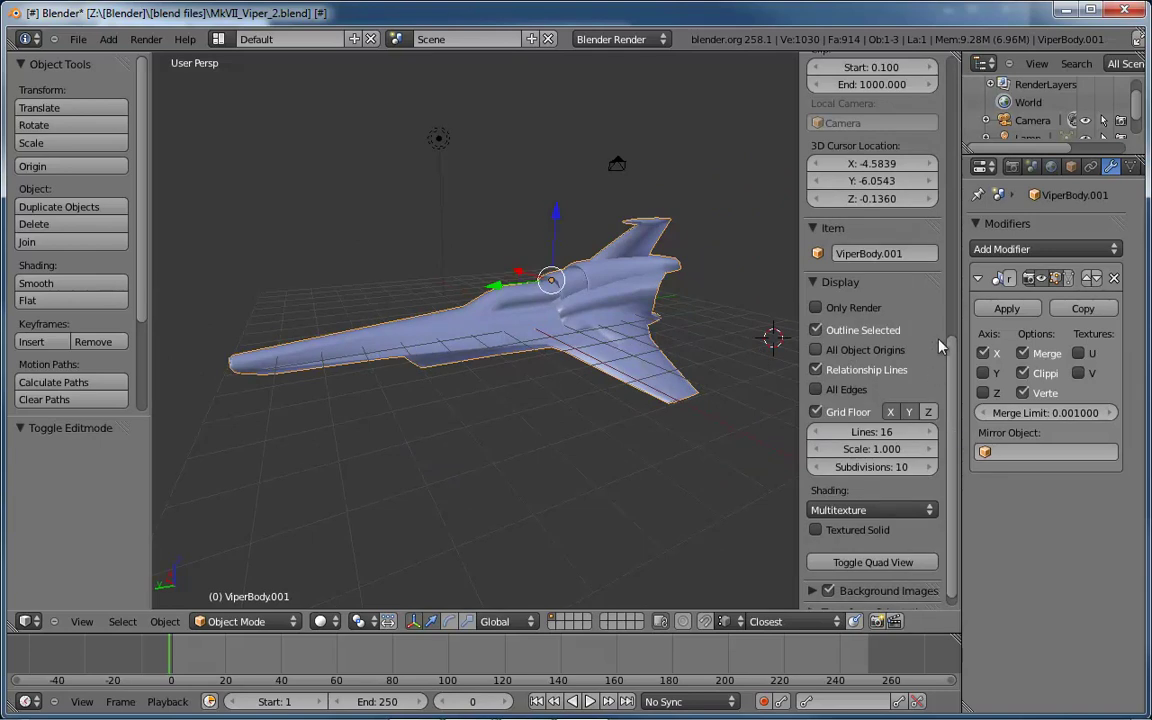
{"action": "left_click", "coordinate": [816, 308]}
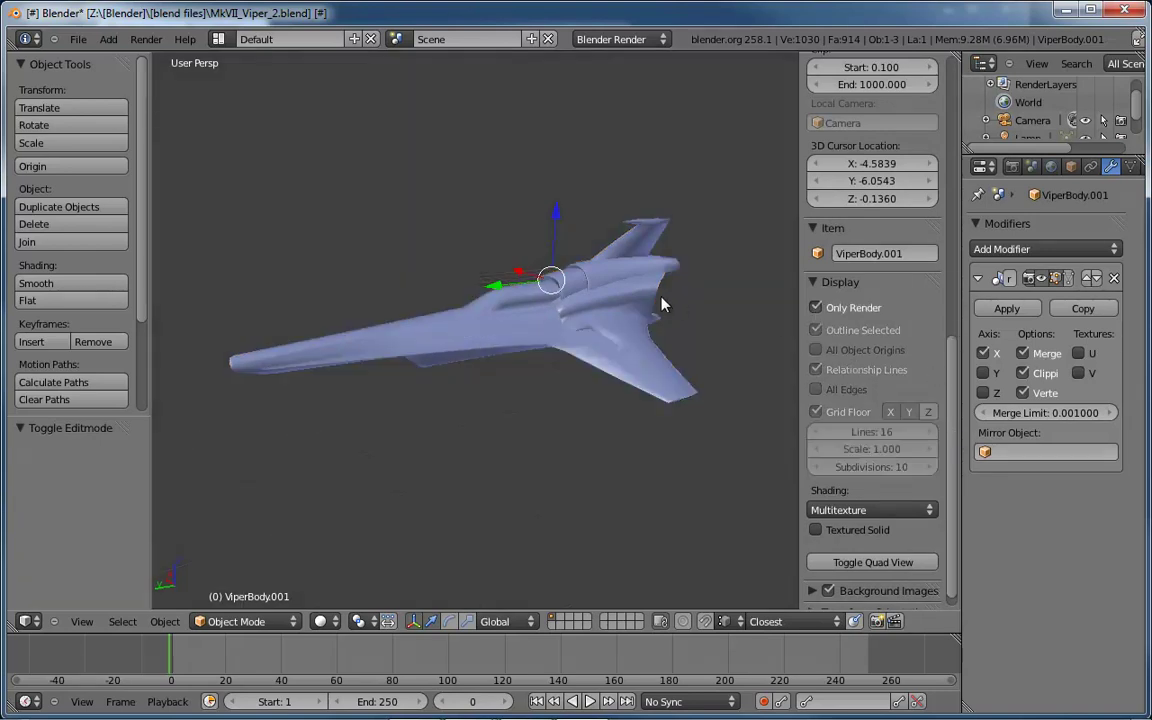
Check the mesh briefly in Edit Mode, return to Object Mode and deselect everything
{"action": "middle_click_drag", "start_coordinate": [661, 303], "coordinate": [634, 335]}
{"action": "key", "text": "Tab"}
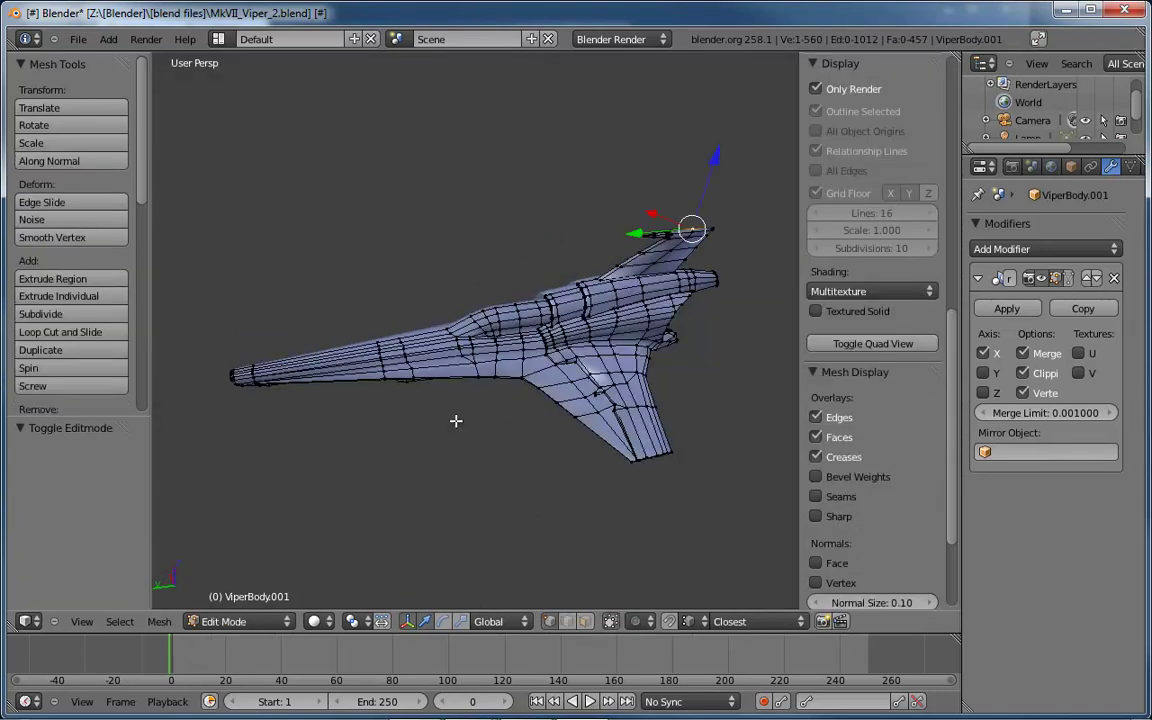
{"action": "key", "text": "Tab"}
{"action": "middle_click_drag", "start_coordinate": [456, 427], "coordinate": [614, 369]}
{"action": "key", "text": "a"}
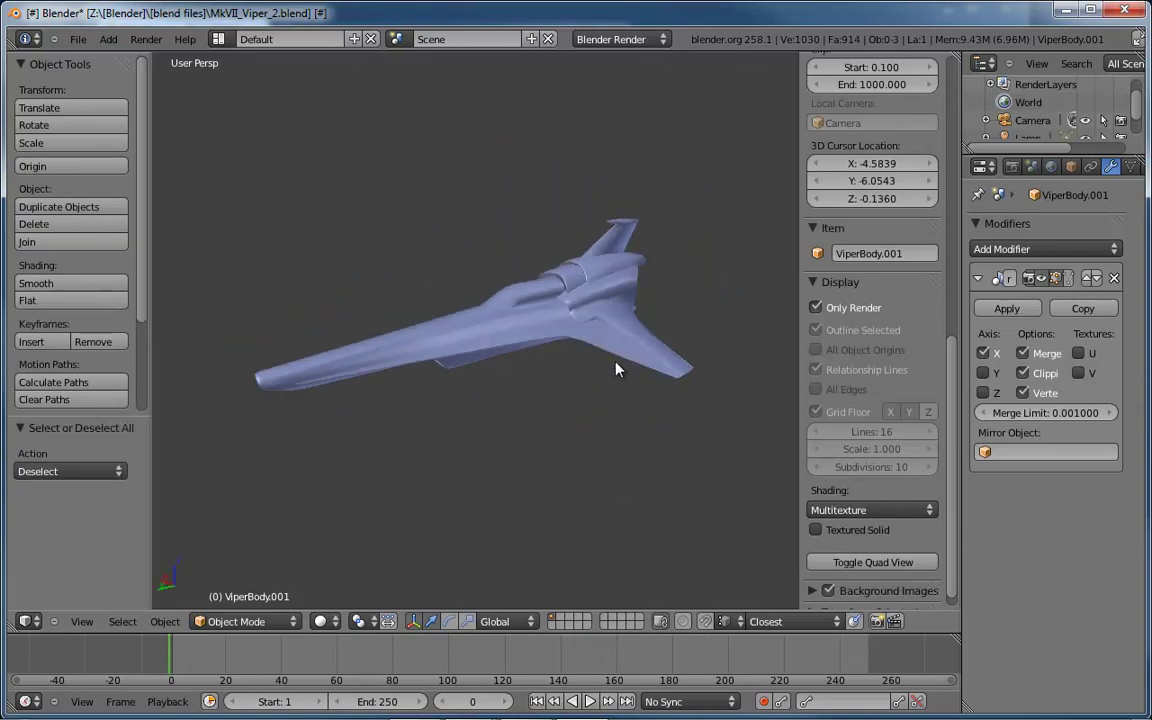